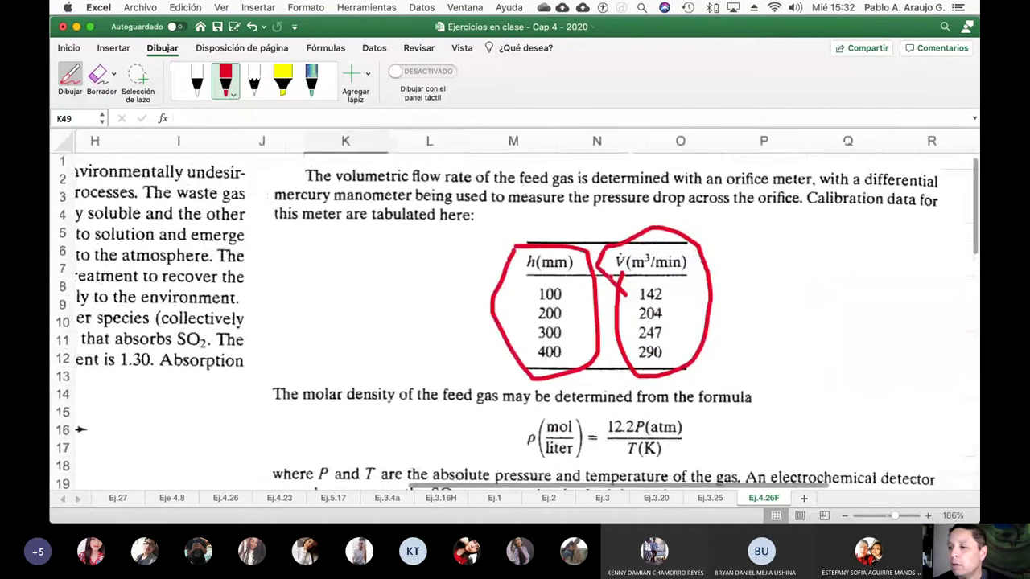
# - Examine the orifice meter calibration table, the molar density formula and the SO2 analyzer calibration points in the problem statement
pyautogui.hscroll(2, 610, 276)
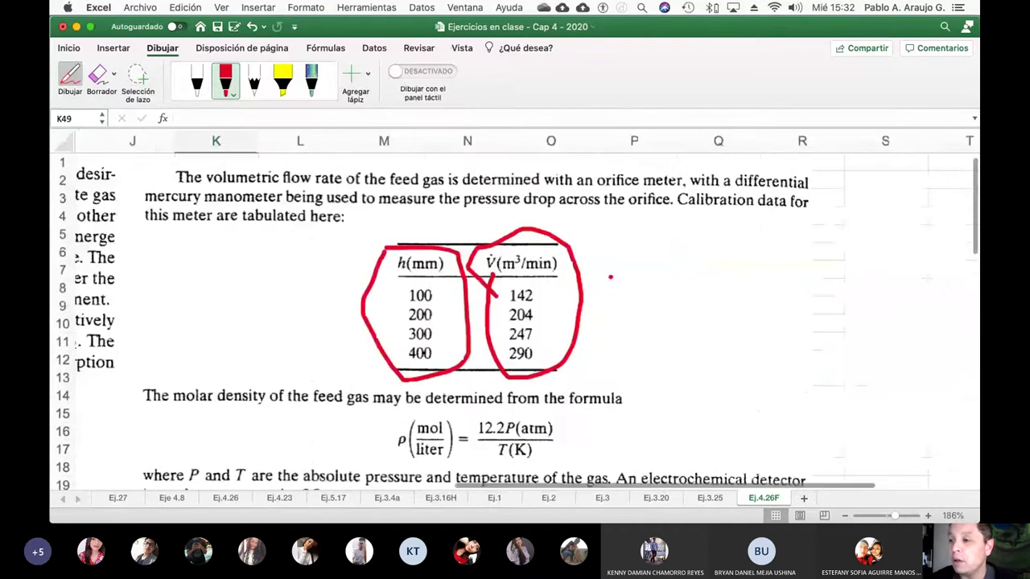
pyautogui.scroll(-2, 610, 276)
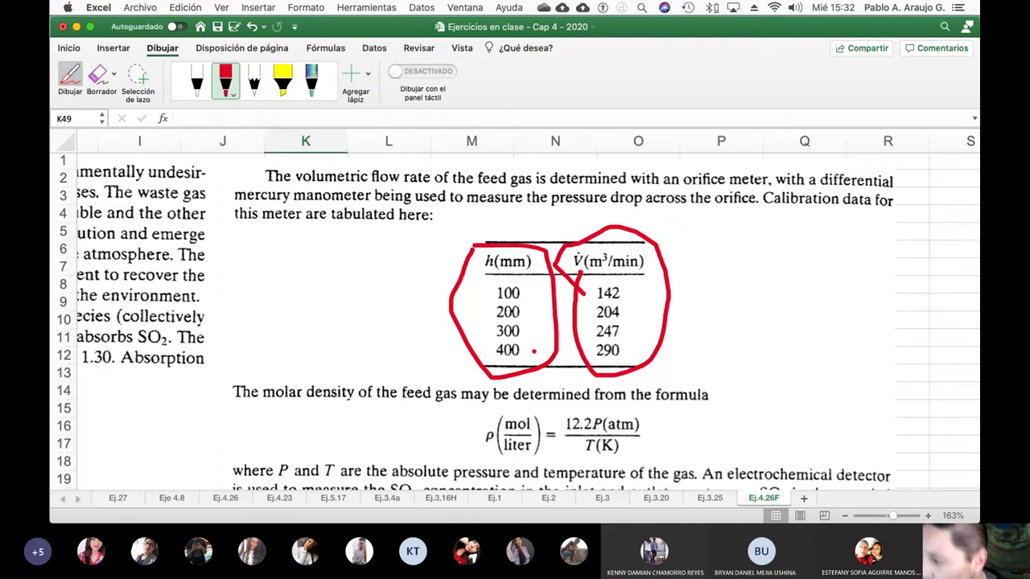
pyautogui.scroll(-6, 534, 351)
pyautogui.scroll(2, 534, 351)
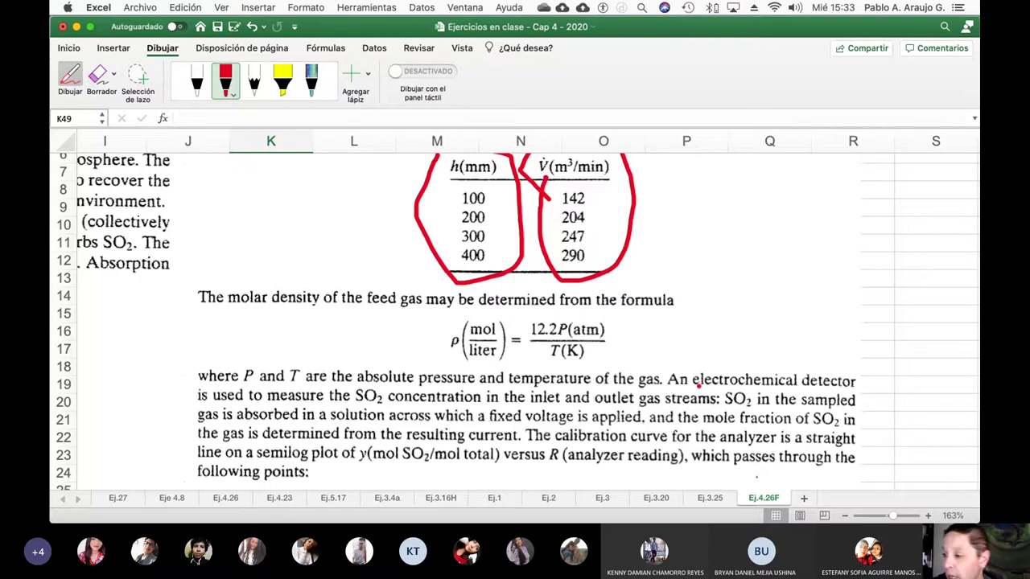
pyautogui.scroll(-3, 699, 385)
pyautogui.scroll(-5, 698, 385)
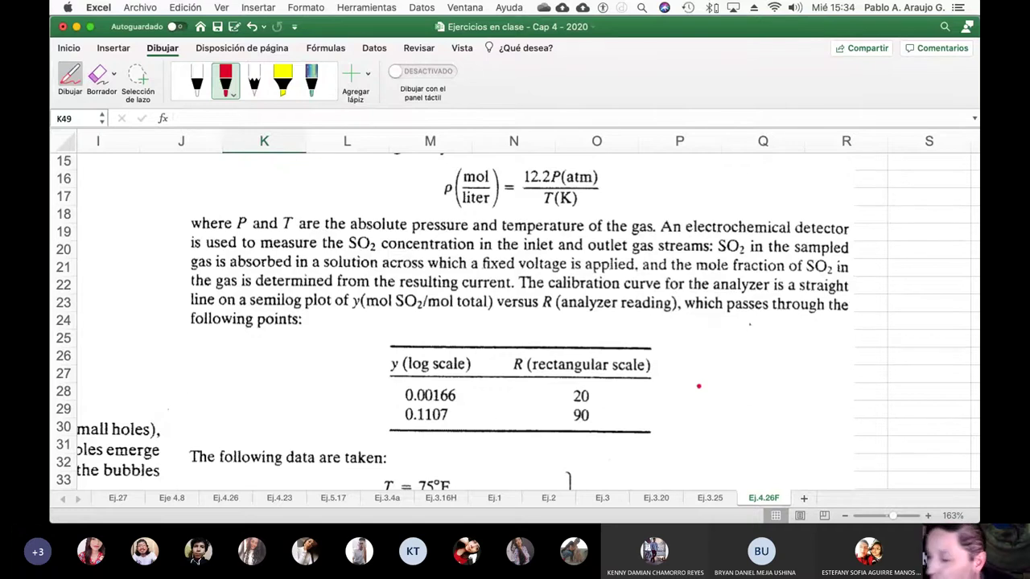
pyautogui.hscroll(-4, 698, 386)
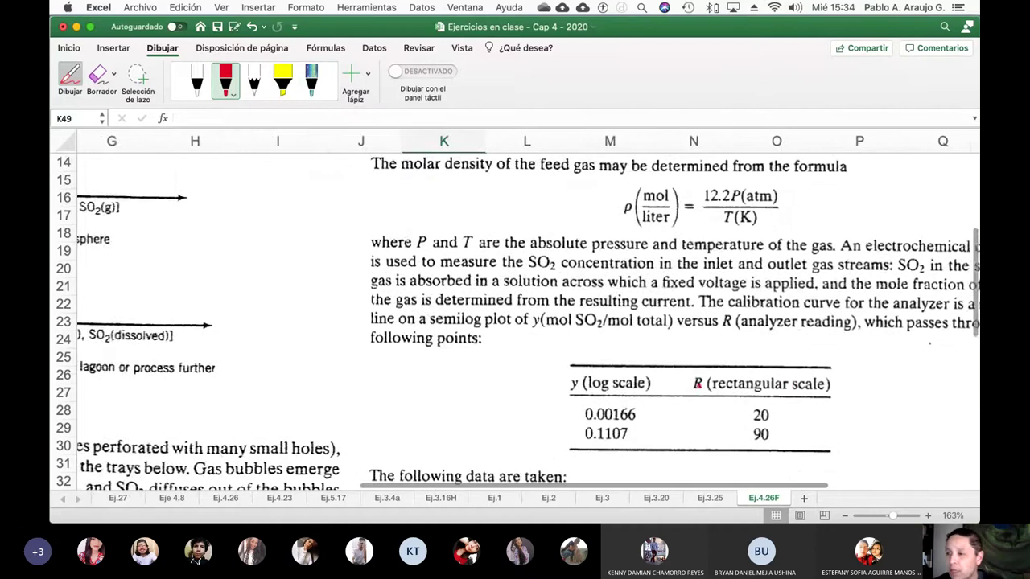
pyautogui.hscroll(-2, 698, 385)
pyautogui.scroll(8, 698, 385)
pyautogui.hscroll(3, 699, 385)
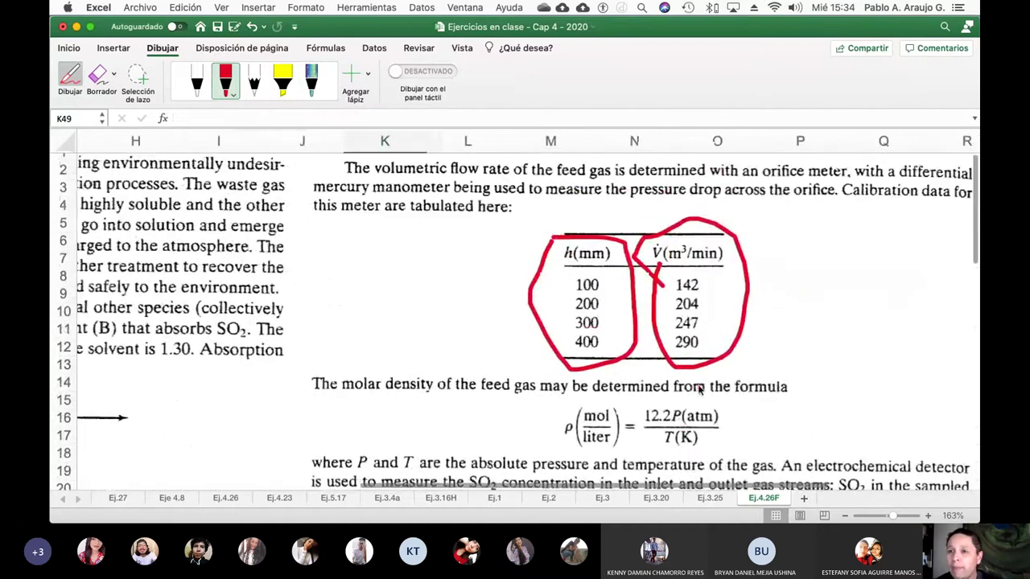
pyautogui.scroll(-1, 698, 388)
pyautogui.hscroll(-1, 698, 388)
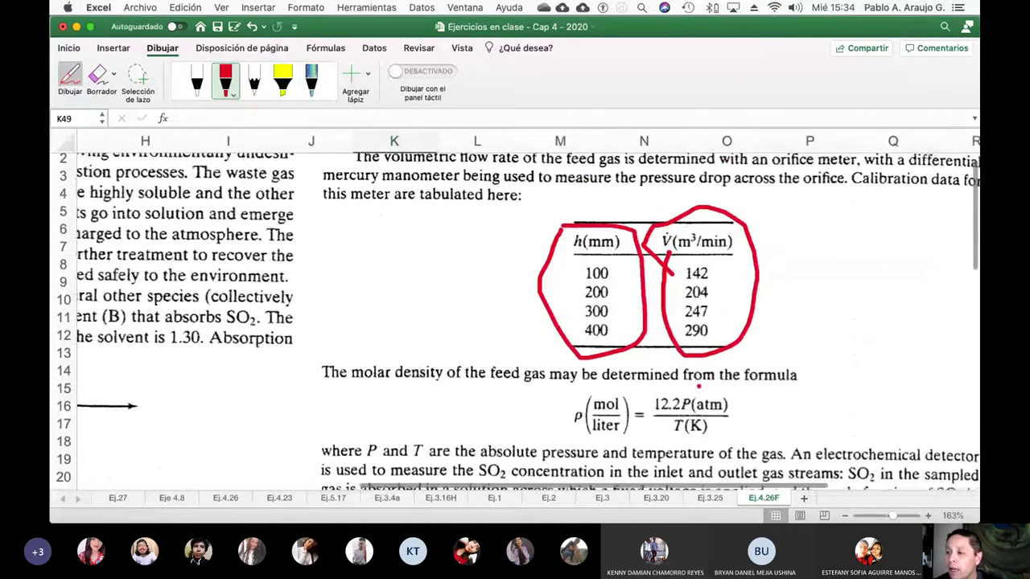
# - Review the SO2 analyzer calibration table, the measured feed and outlet gas data, and questions (a) to (d)
pyautogui.scroll(-12, 699, 387)
pyautogui.hscroll(2, 698, 387)
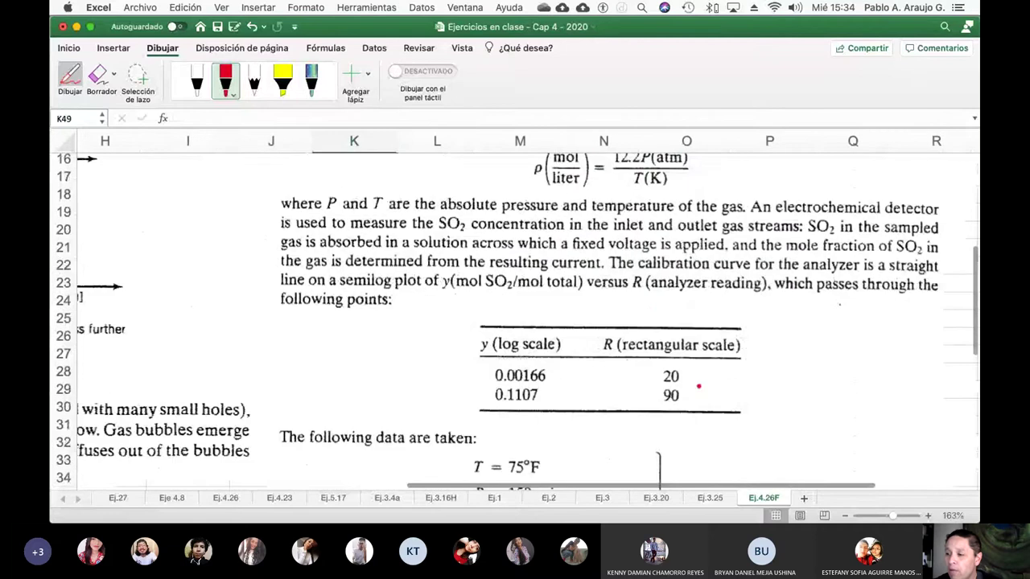
pyautogui.scroll(-1, 699, 386)
pyautogui.hscroll(2, 698, 387)
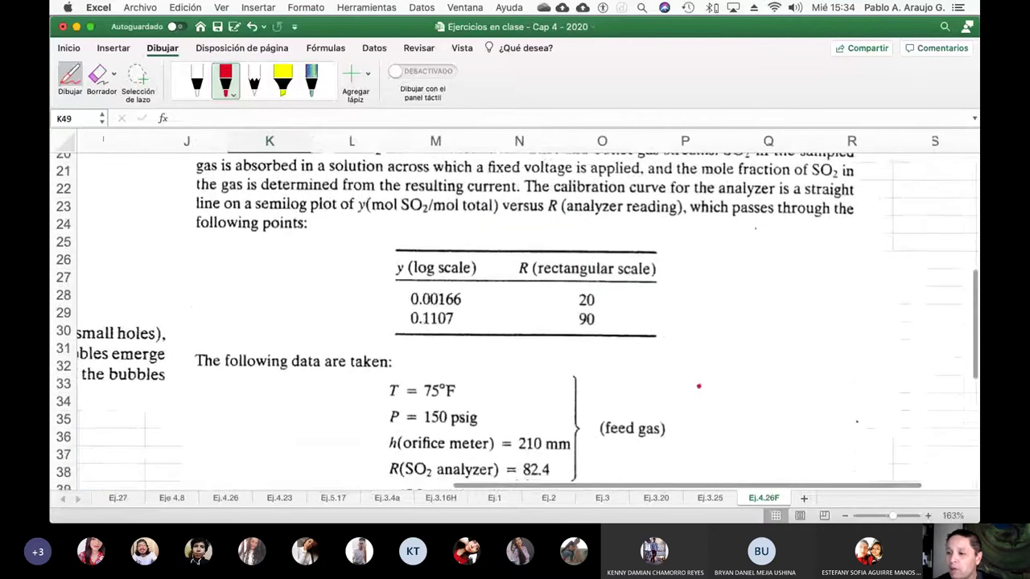
pyautogui.scroll(-3, 698, 386)
pyautogui.scroll(-1, 698, 386)
pyautogui.scroll(1, 698, 387)
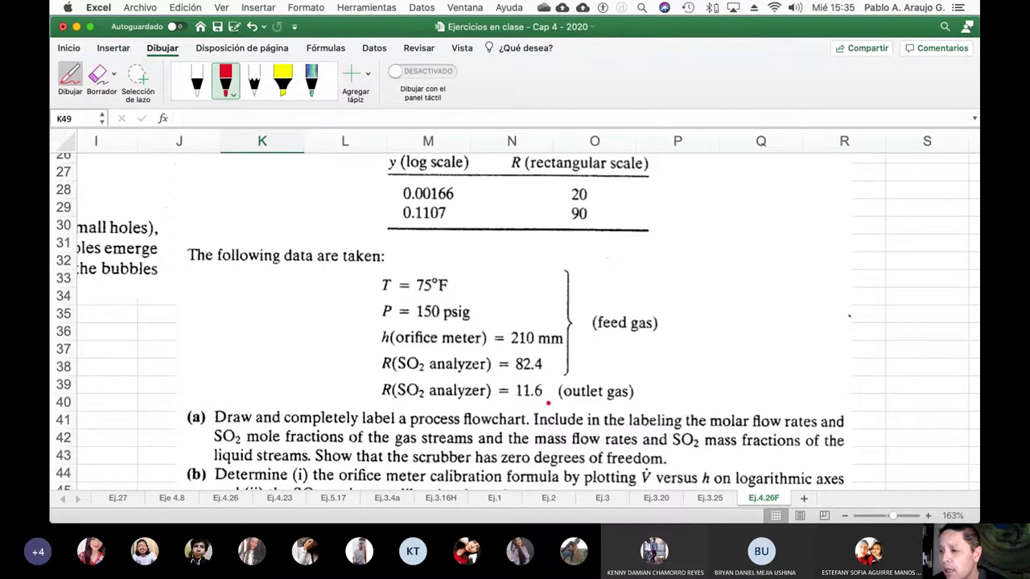
pyautogui.scroll(2, 548, 404)
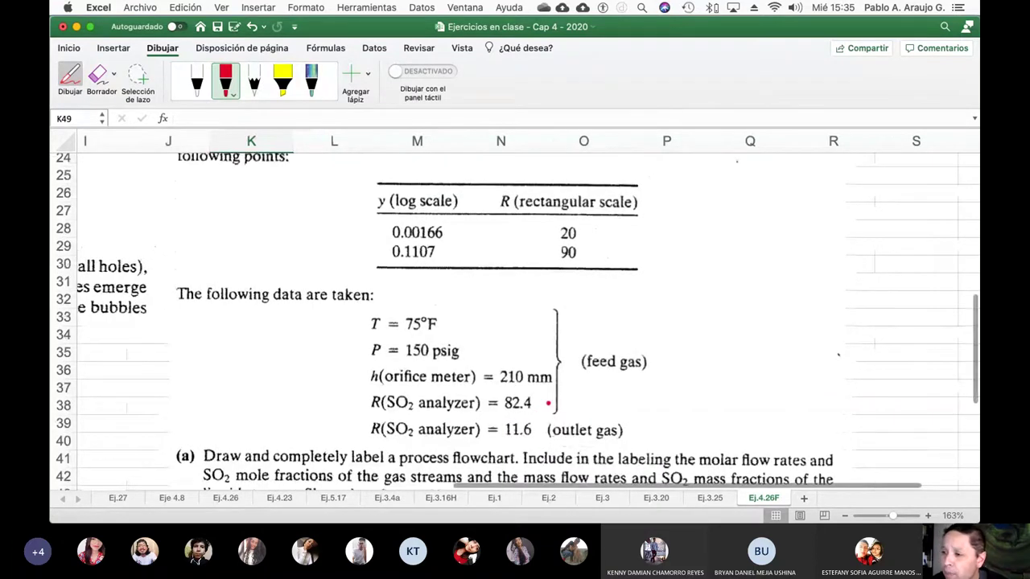
pyautogui.scroll(6, 548, 404)
pyautogui.scroll(-9, 548, 404)
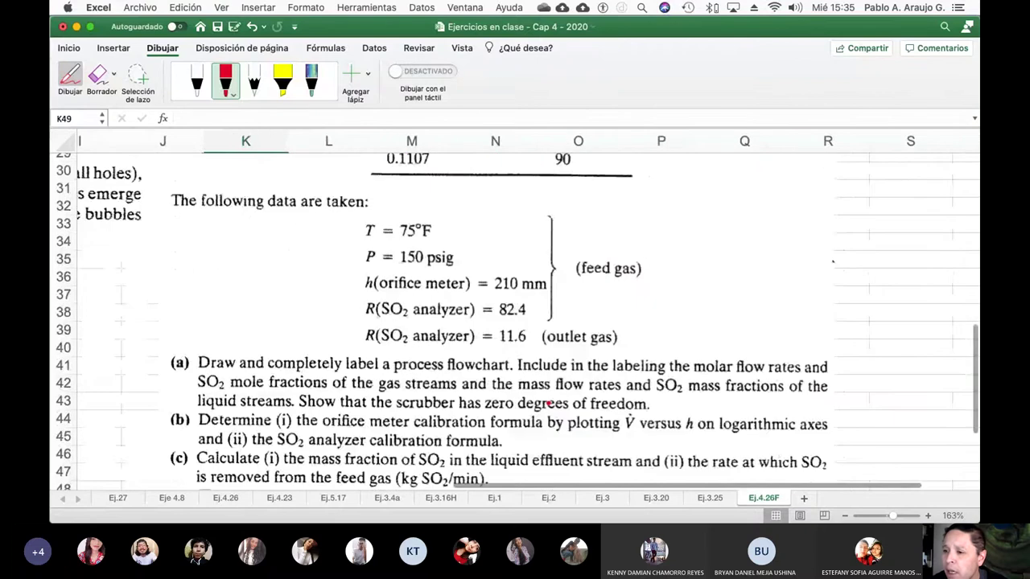
pyautogui.scroll(-4, 548, 404)
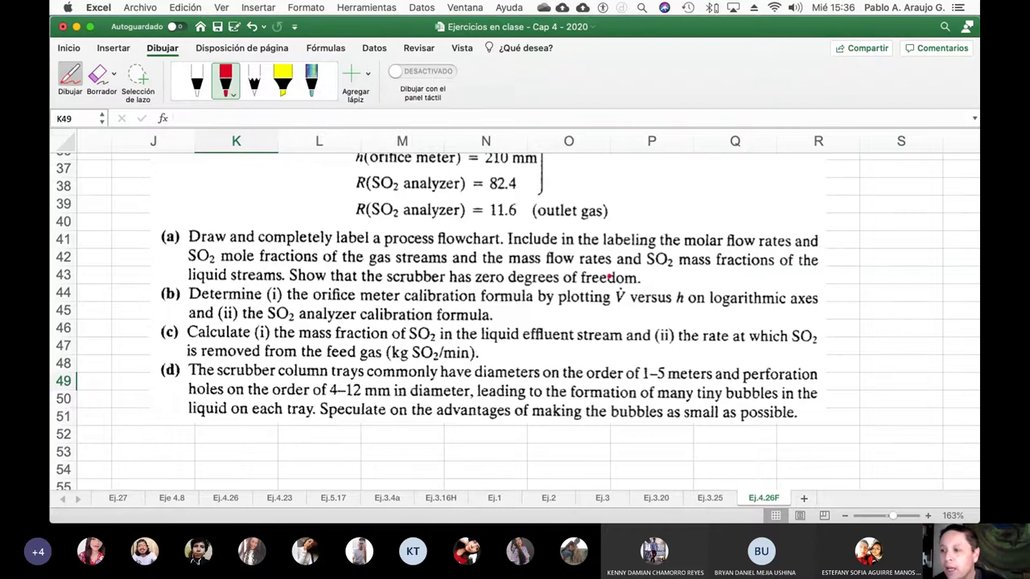
# - Circle the whole block of measured feed gas and outlet gas data with the red pen
pyautogui.scroll(5, 609, 276)
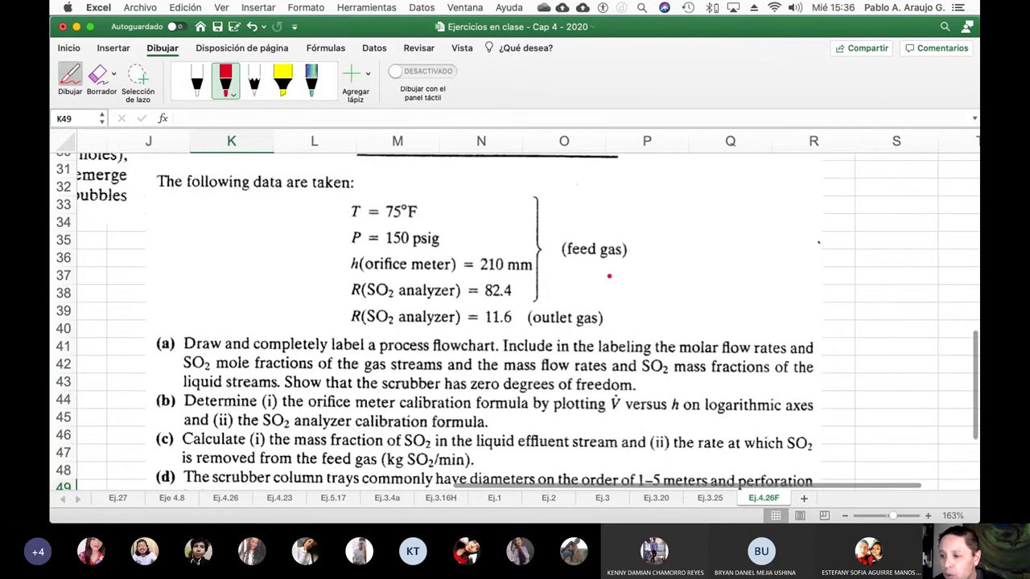
pyautogui.scroll(3, 609, 277)
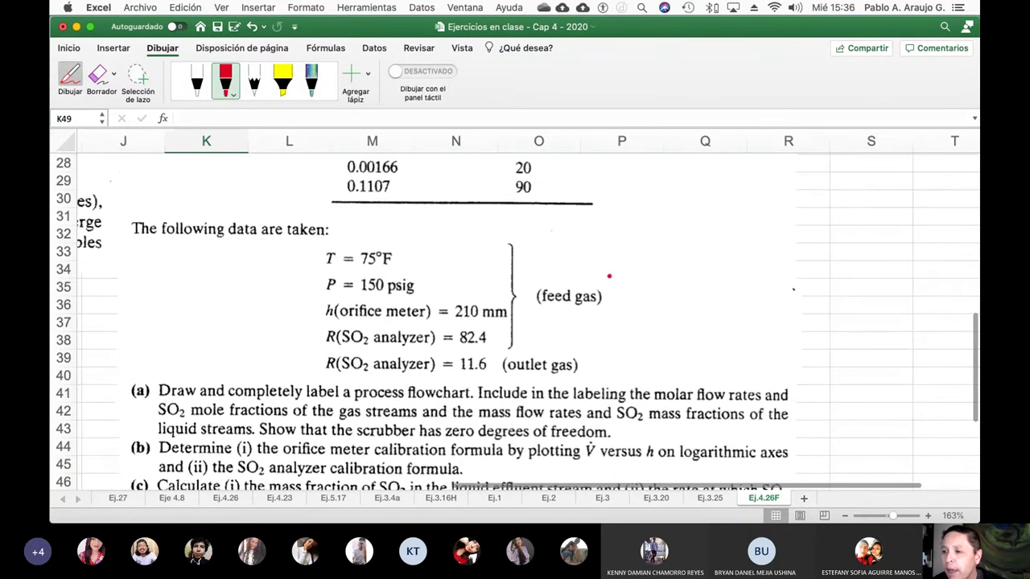
pyautogui.scroll(-5, 609, 276)
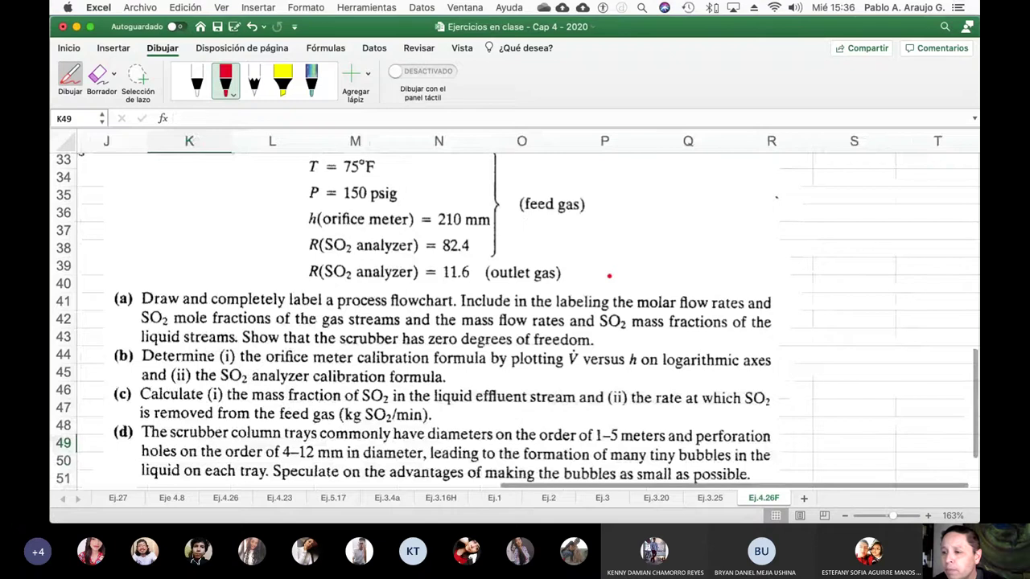
pyautogui.scroll(-1, 609, 277)
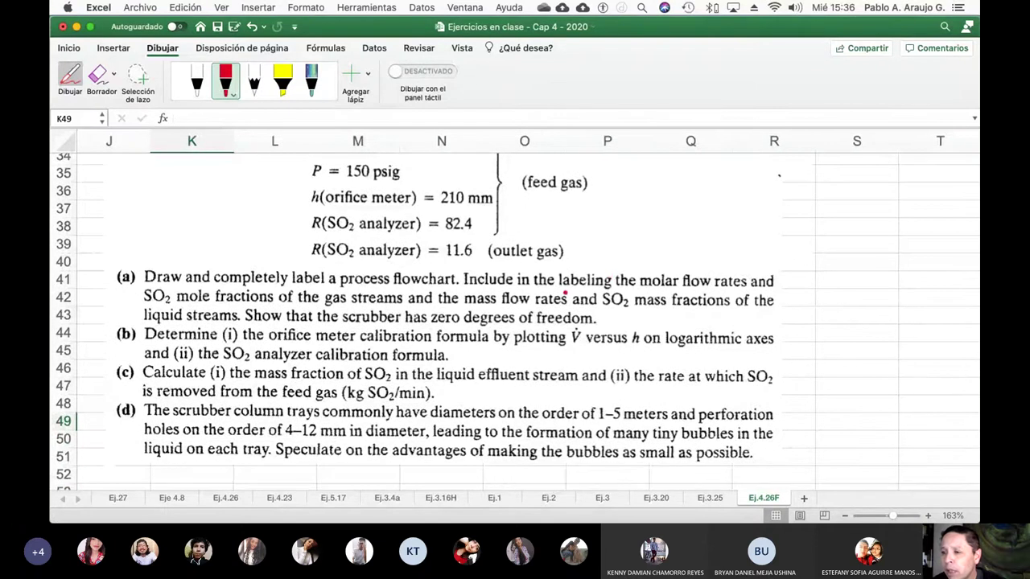
pyautogui.scroll(6, 565, 295)
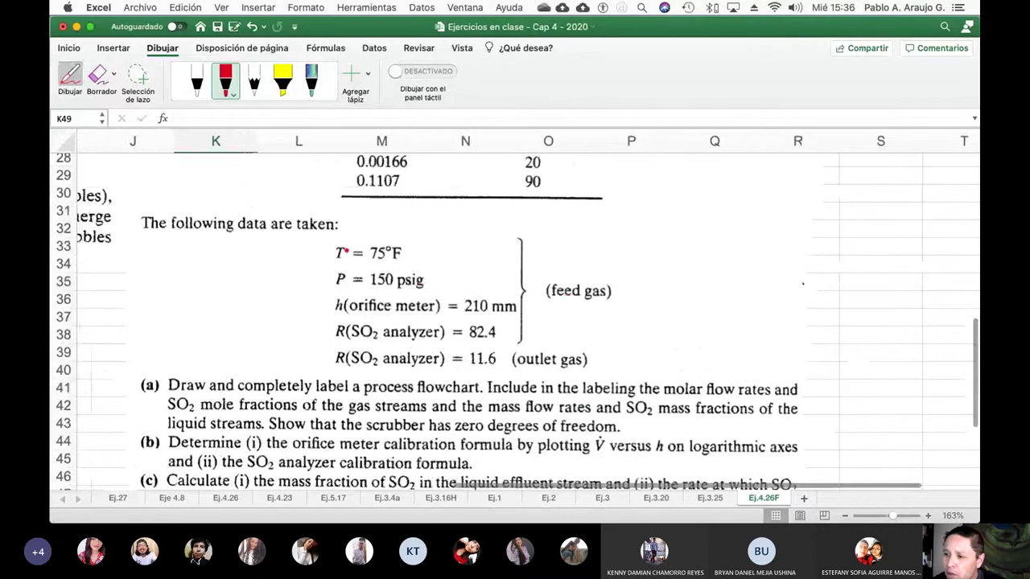
pyautogui.moveTo(337, 239)
pyautogui.mouseDown()
pyautogui.moveTo(326, 246)
pyautogui.moveTo(312, 346)
pyautogui.moveTo(325, 373)
pyautogui.moveTo(586, 388)
pyautogui.moveTo(618, 351)
pyautogui.moveTo(636, 283)
pyautogui.moveTo(588, 241)
pyautogui.moveTo(355, 233)
pyautogui.mouseUp()
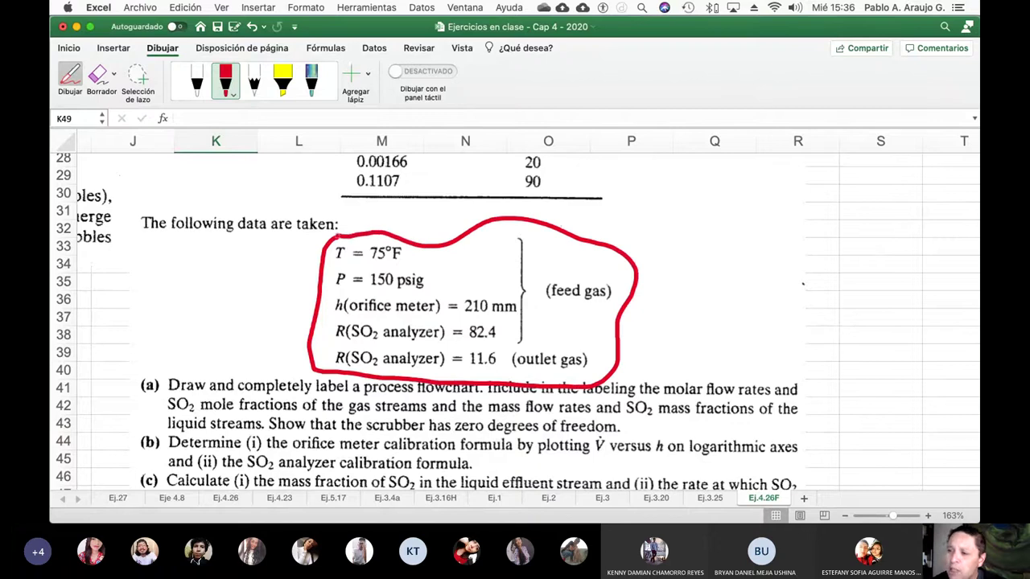
# - Stop inking and enter the heading h(mm) in cell S3, beside the orifice meter calibration table
pyautogui.scroll(10, 567, 274)
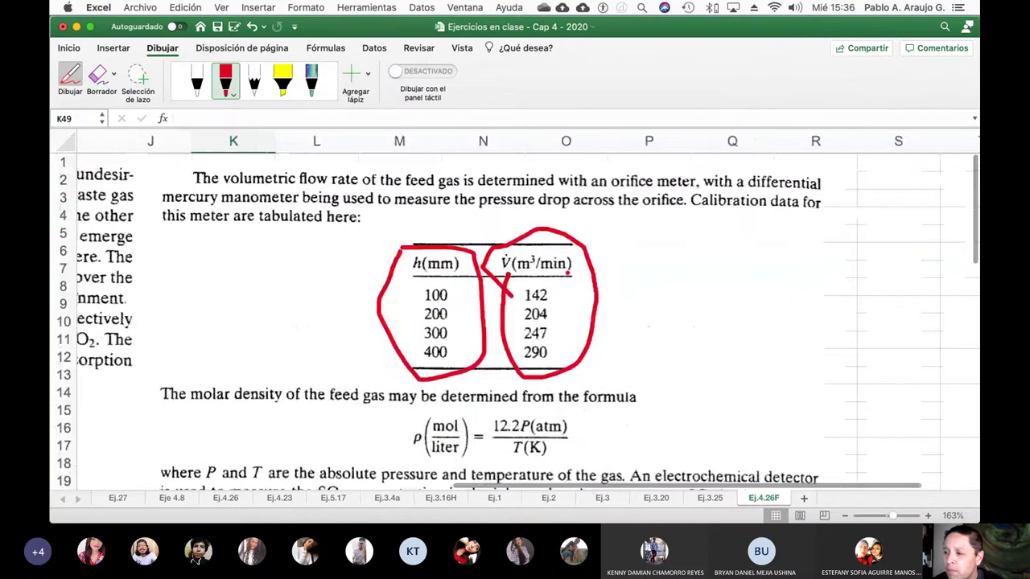
pyautogui.hscroll(5, 646, 348)
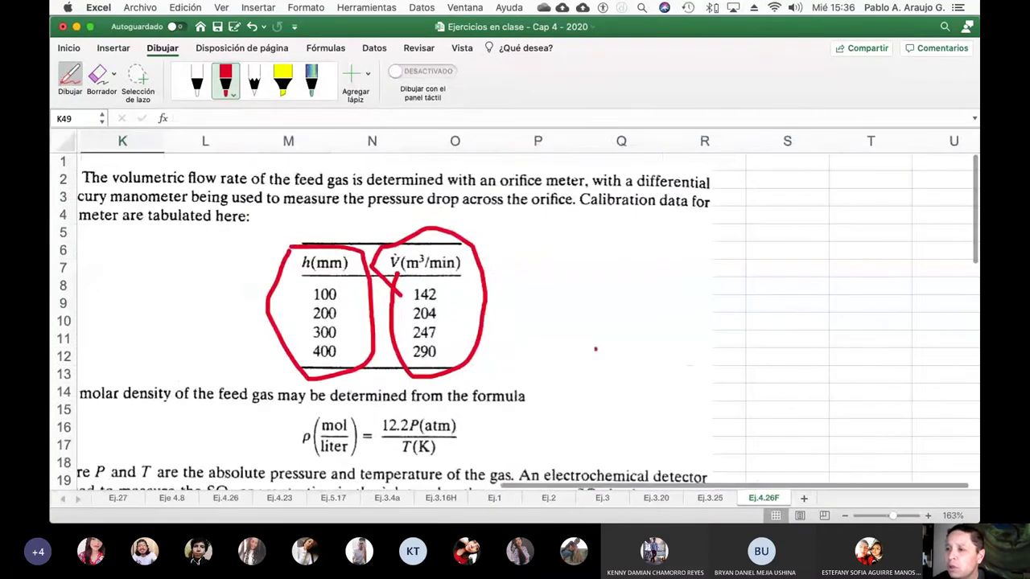
pyautogui.click(103, 81)
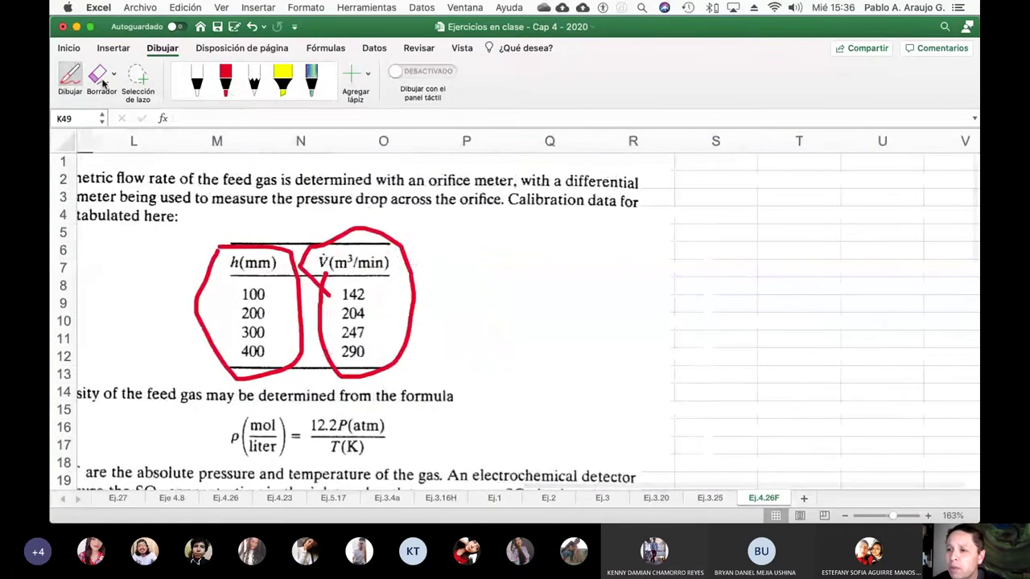
pyautogui.click(774, 233)
pyautogui.click(745, 203)
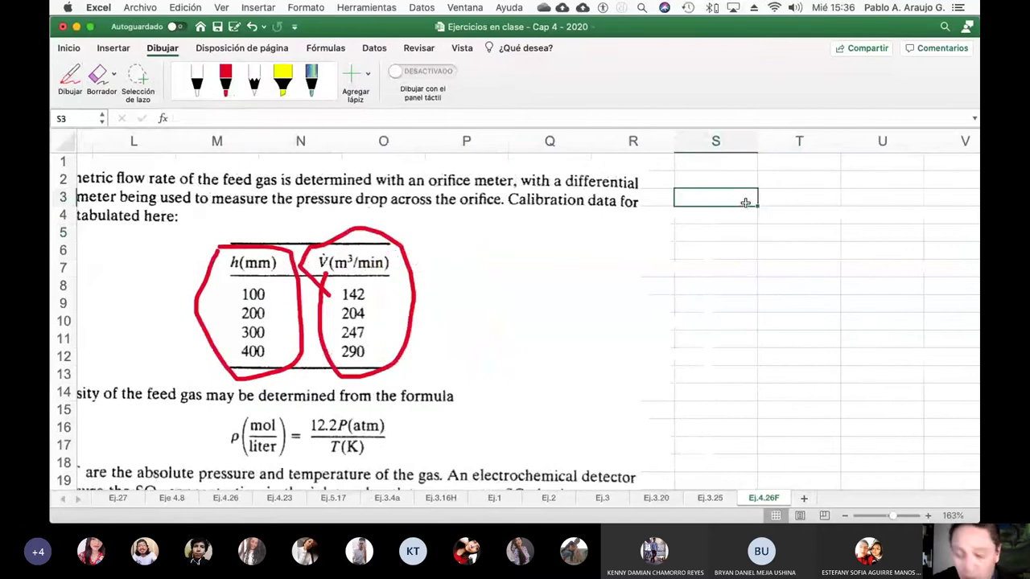
pyautogui.write('h(mmk)')
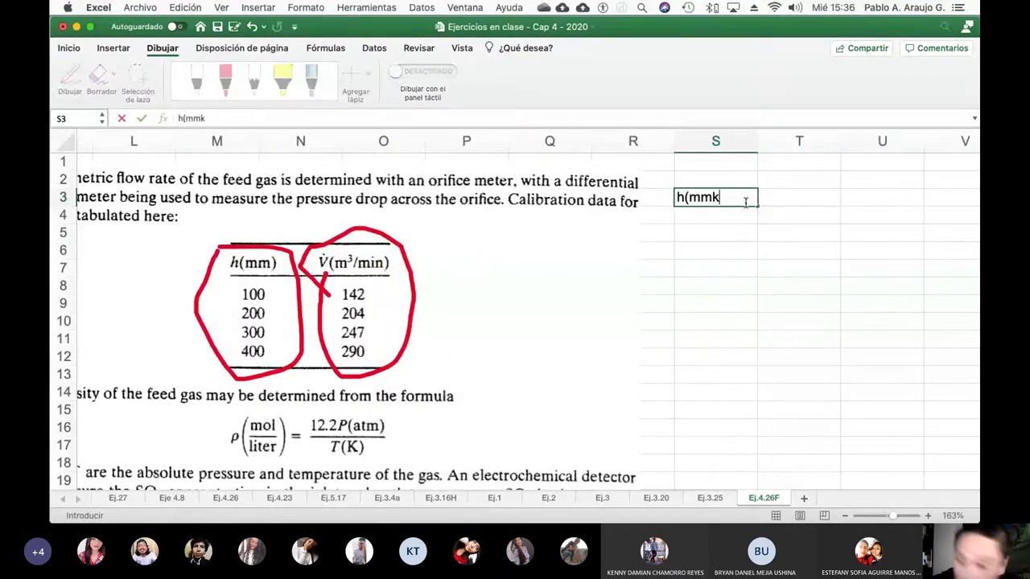
pyautogui.press('BackSpace')
pyautogui.press('BackSpace')
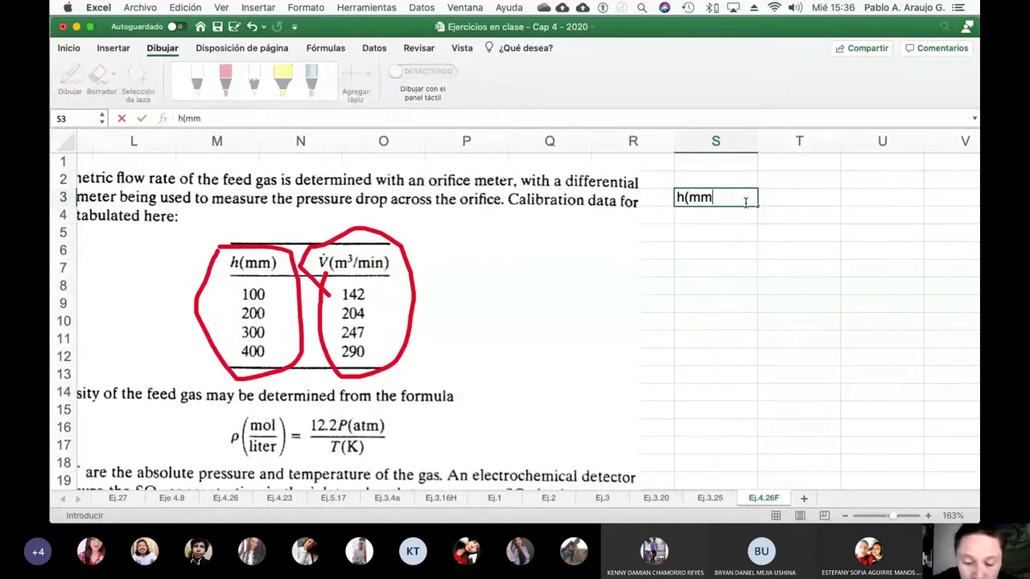
pyautogui.write(')')
pyautogui.press('Return')
# - Enter the heading V (m3/min) in cell T3
pyautogui.press('Up')
pyautogui.press('Right')
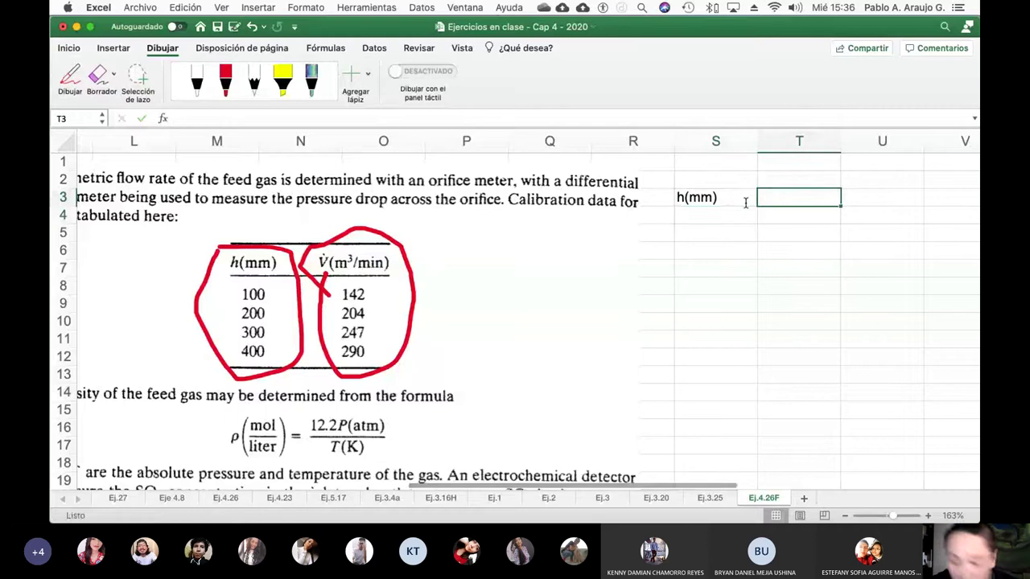
pyautogui.write('V (')
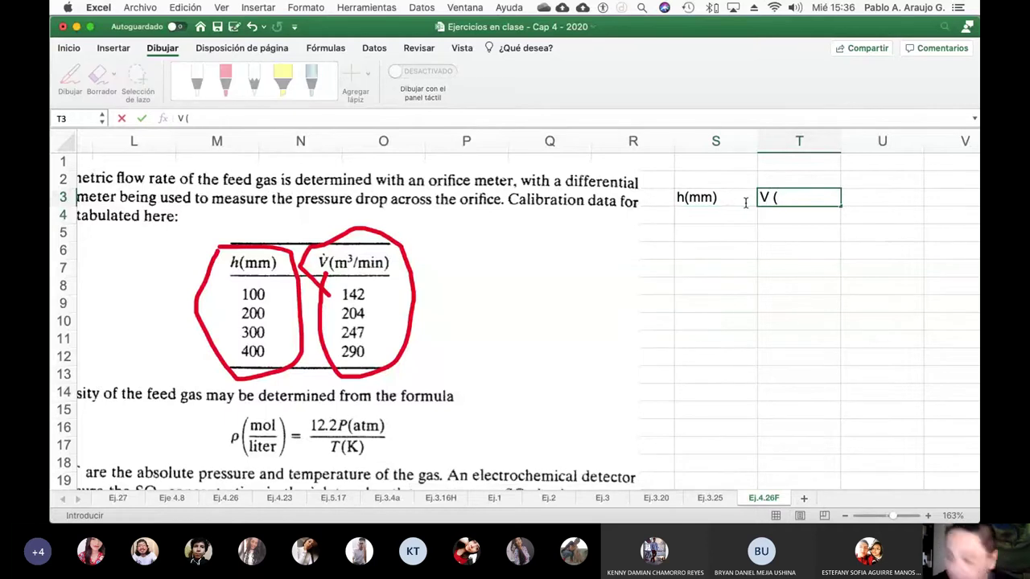
pyautogui.write('m3/')
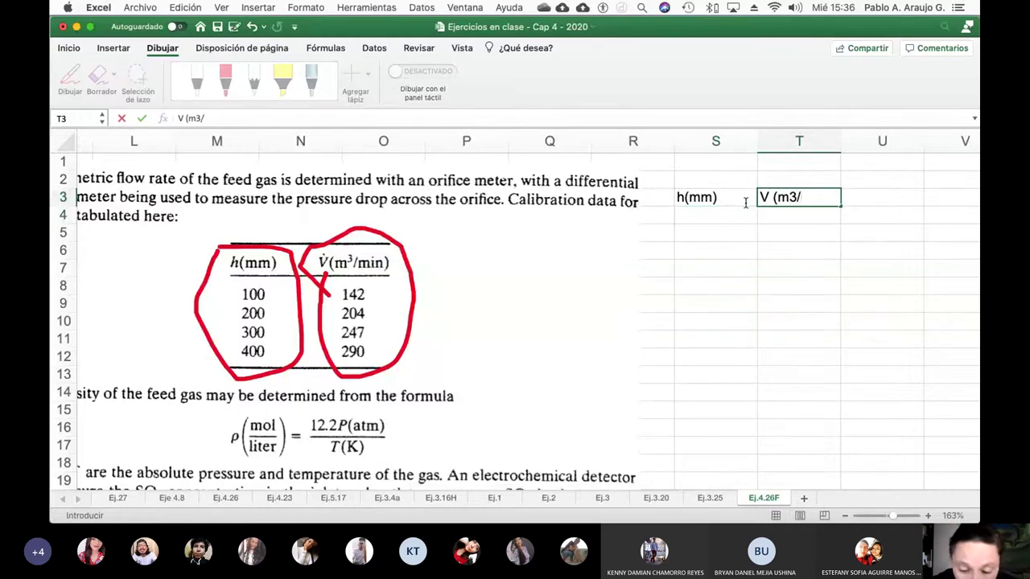
pyautogui.write('min)')
pyautogui.press('Return')
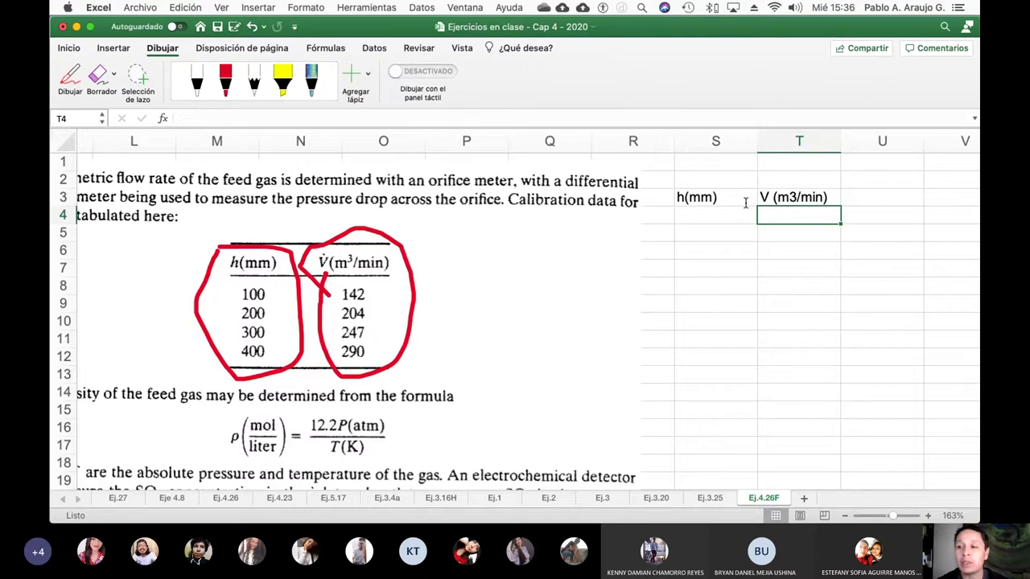
# - Enter the manometer readings 100, 200, 300 and 400 in cells S4 to S7 and return to S4
pyautogui.press('Left')
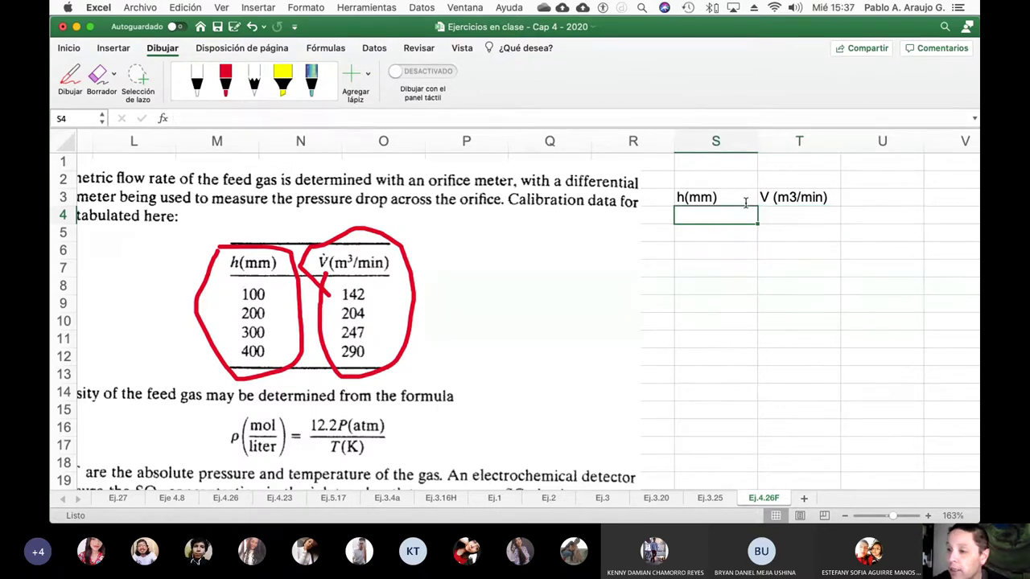
pyautogui.write('100')
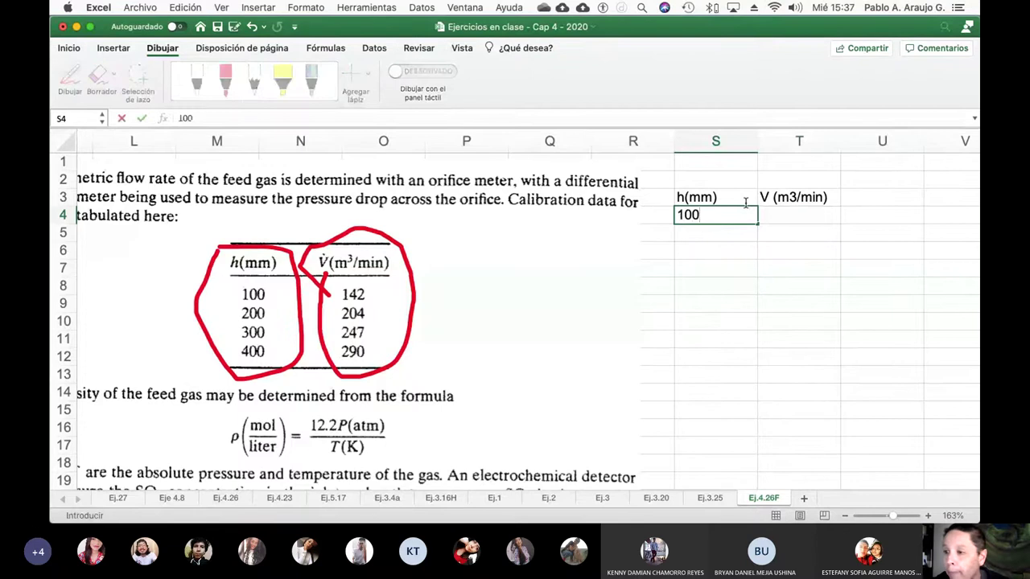
pyautogui.press('Return')
pyautogui.write('200')
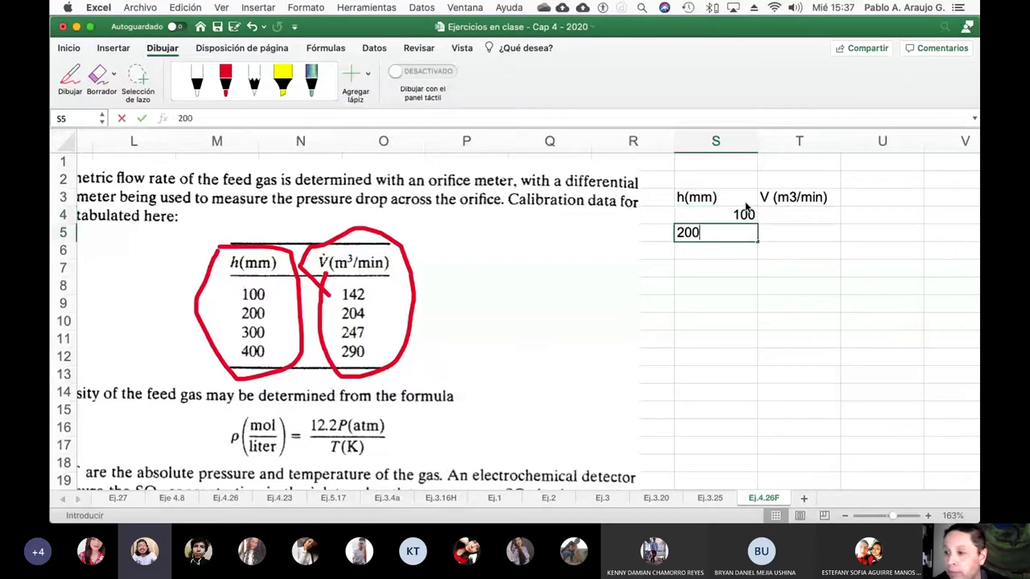
pyautogui.press('Return')
pyautogui.write('300')
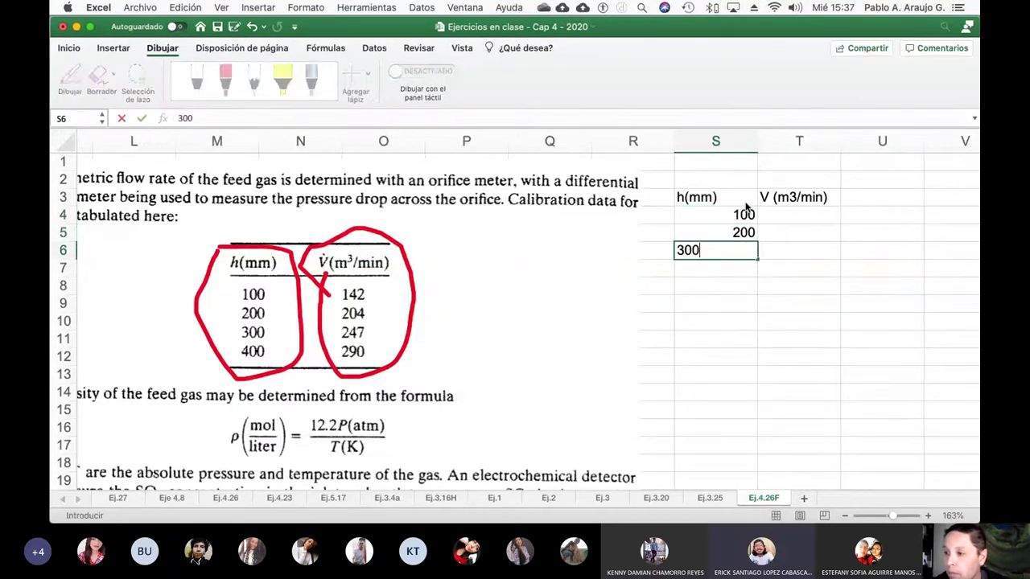
pyautogui.press('Return')
pyautogui.write('400')
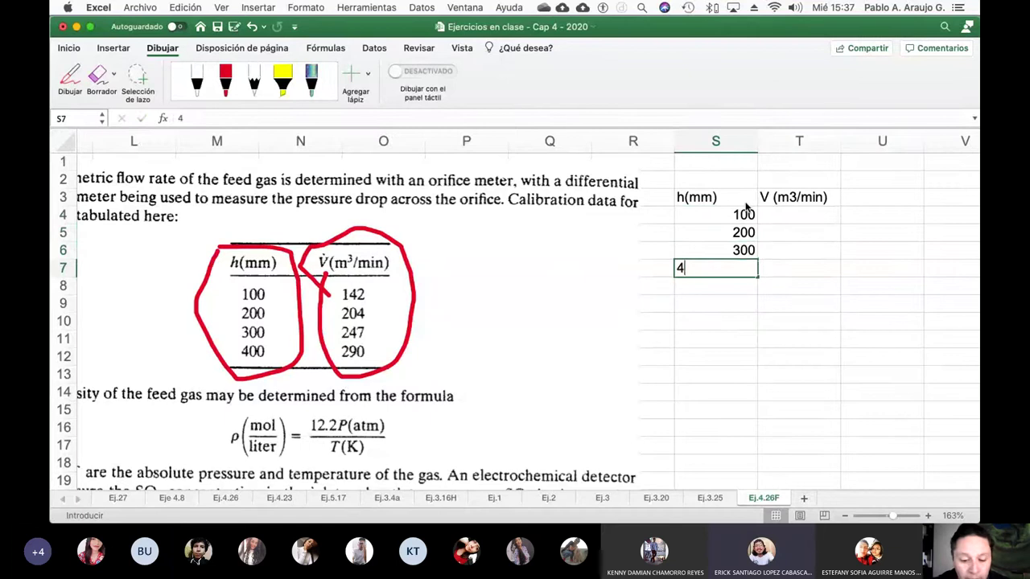
pyautogui.press('Return')
pyautogui.press('Up')
pyautogui.press('Up')
pyautogui.press('Up')
pyautogui.press('Up')
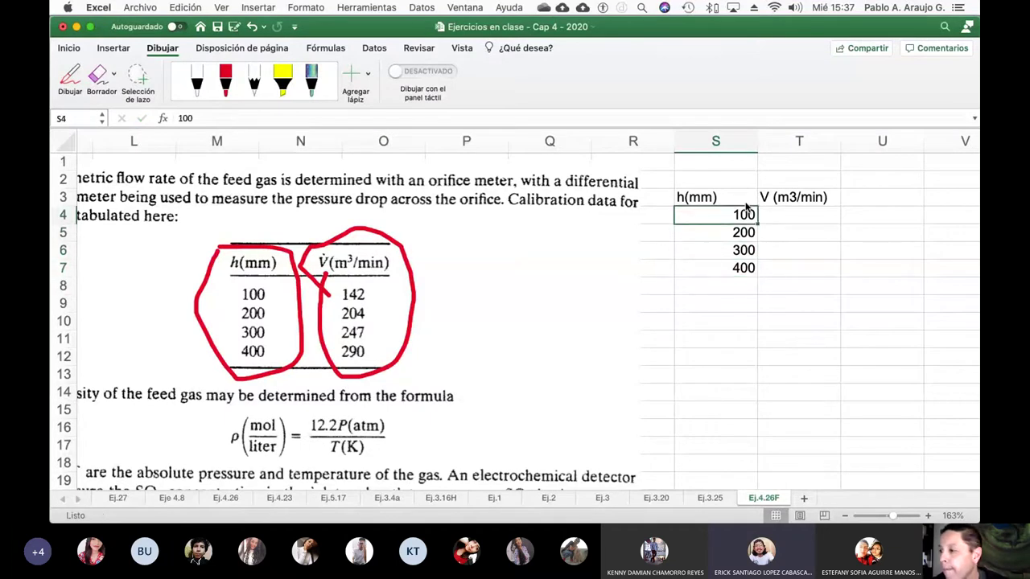
# - Enter the flow rates 142, 204, 247 and 290 in cells T4 to T7 beside the manometer readings
pyautogui.press('Right')
pyautogui.write('142')
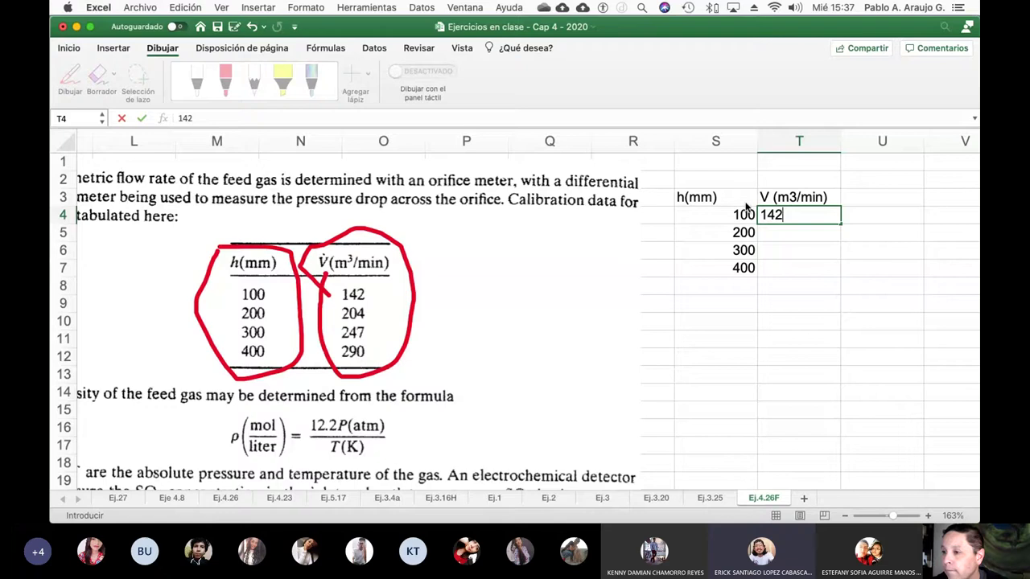
pyautogui.press('Return')
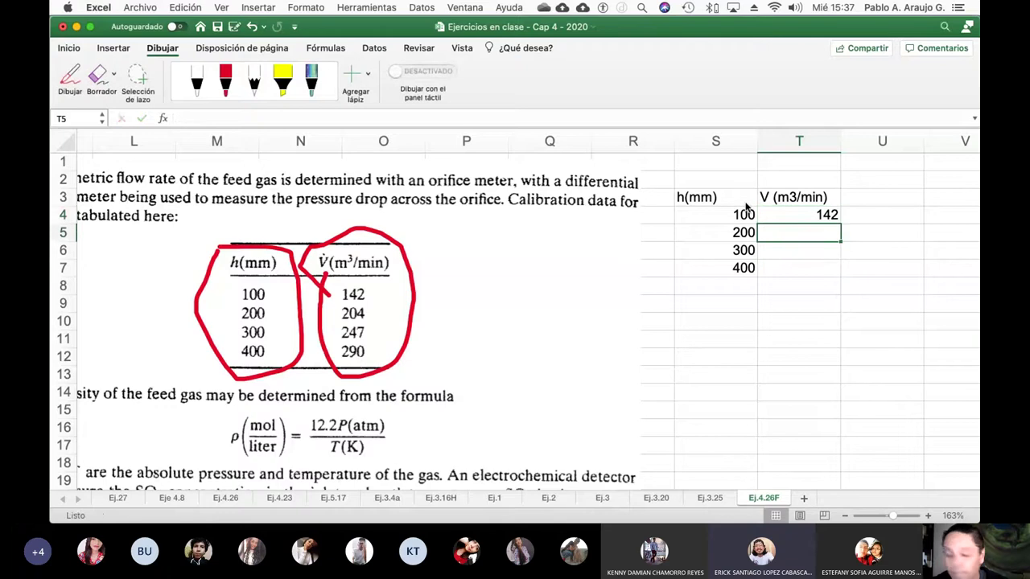
pyautogui.write('204')
pyautogui.press('Return')
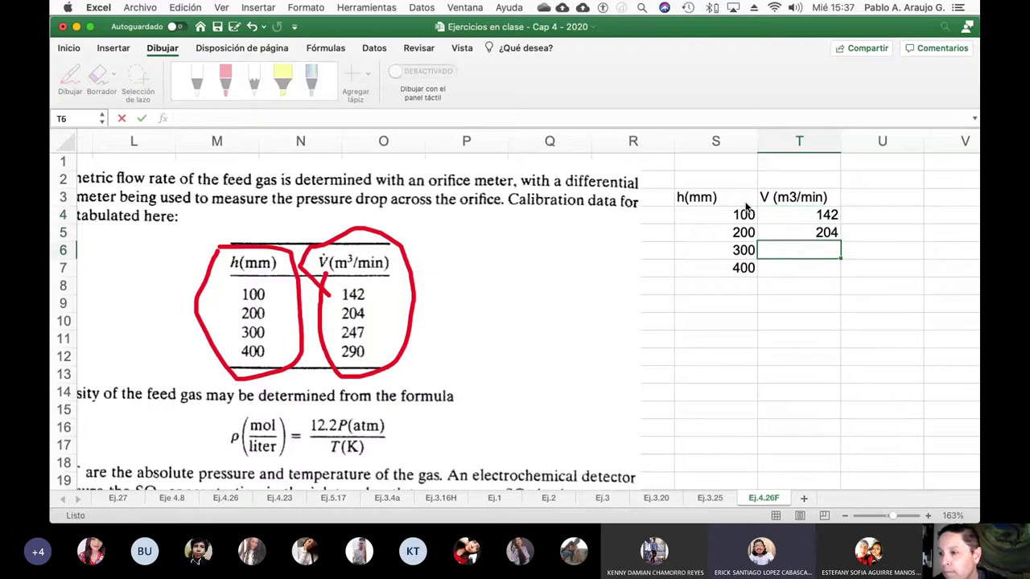
pyautogui.write('247')
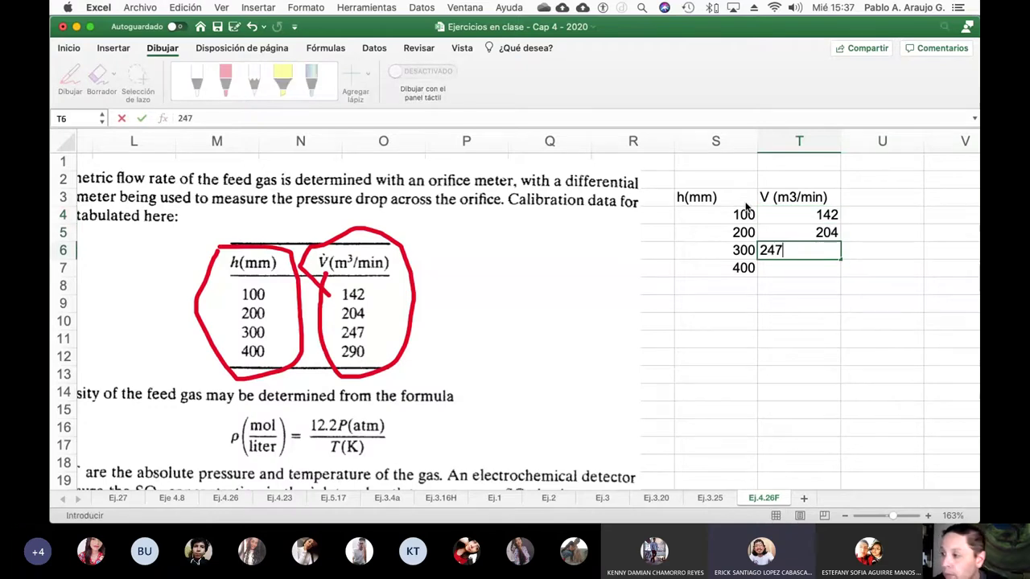
pyautogui.press('Return')
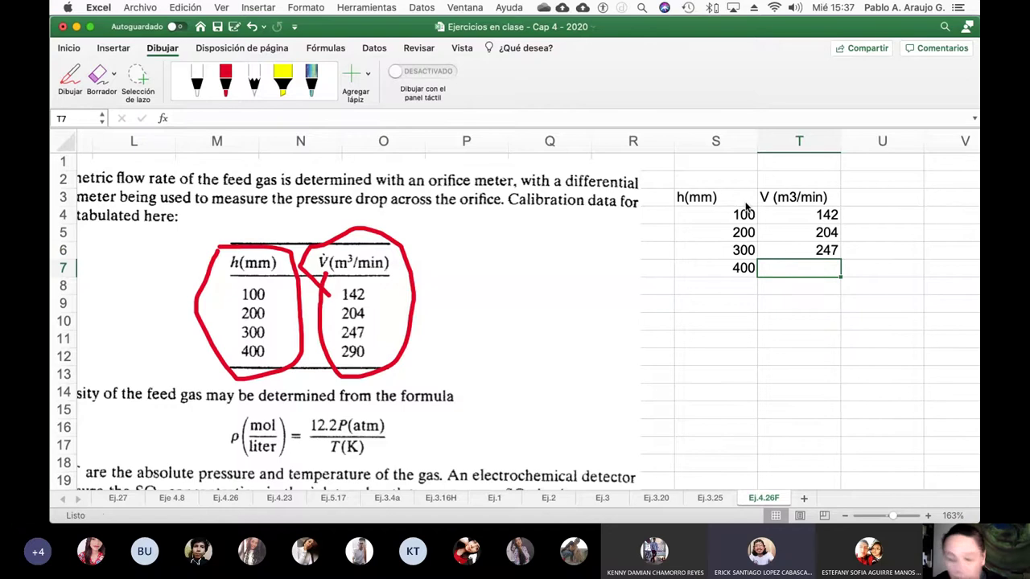
pyautogui.write('290')
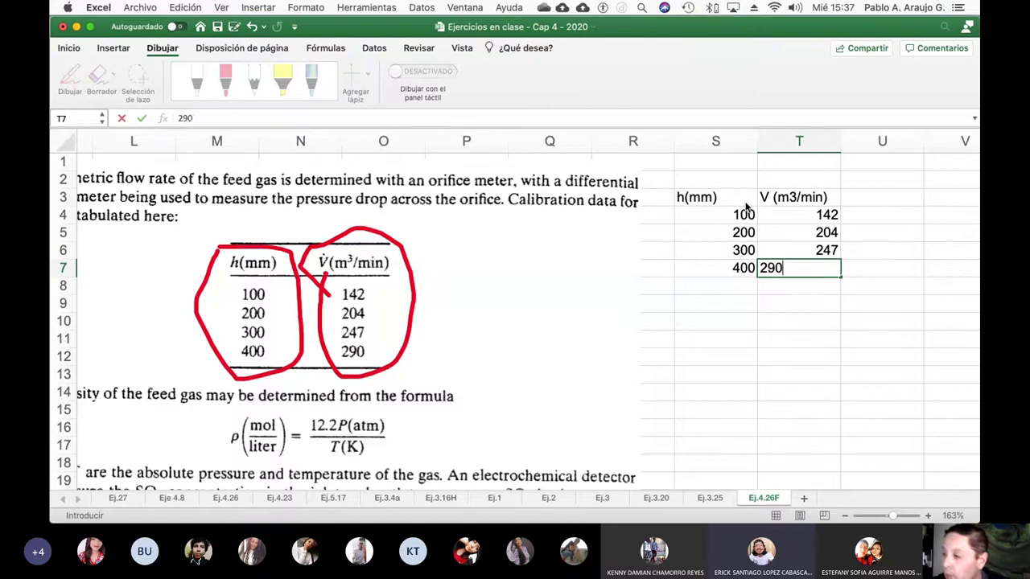
pyautogui.press('Return')
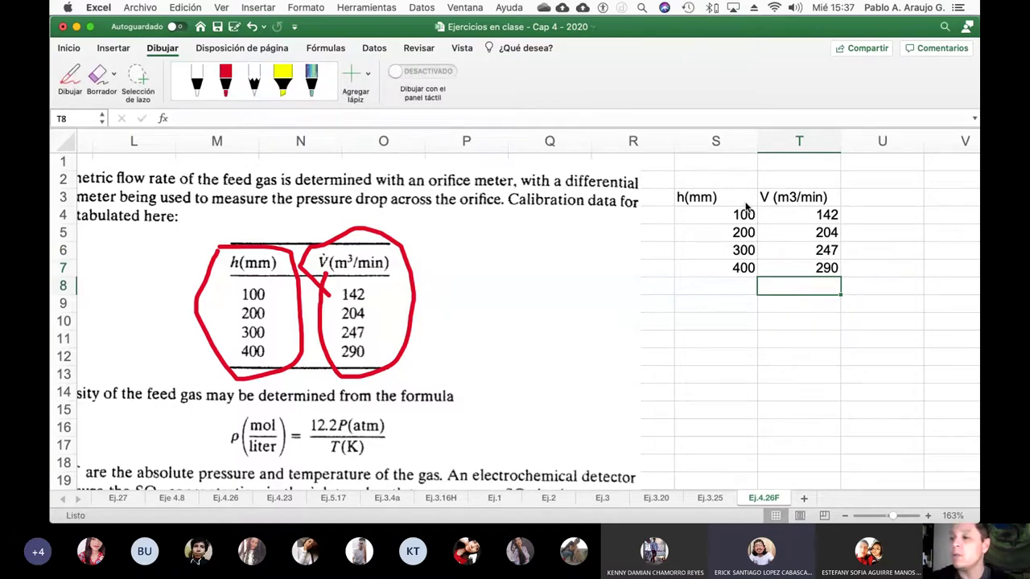
# - Center the contents of all cells in the worksheet horizontally and deselect the sheet
pyautogui.click(70, 141)
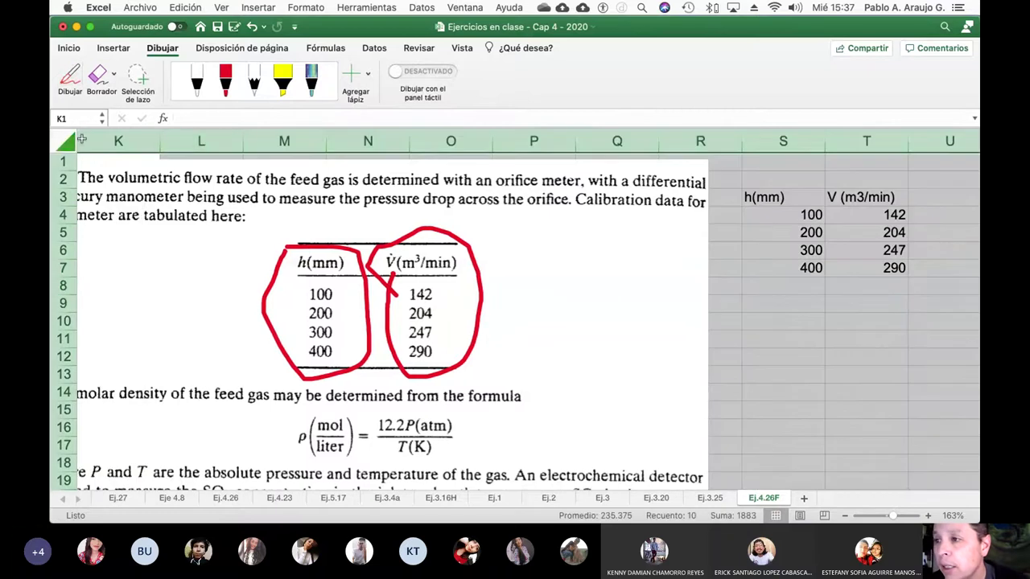
pyautogui.click(65, 47)
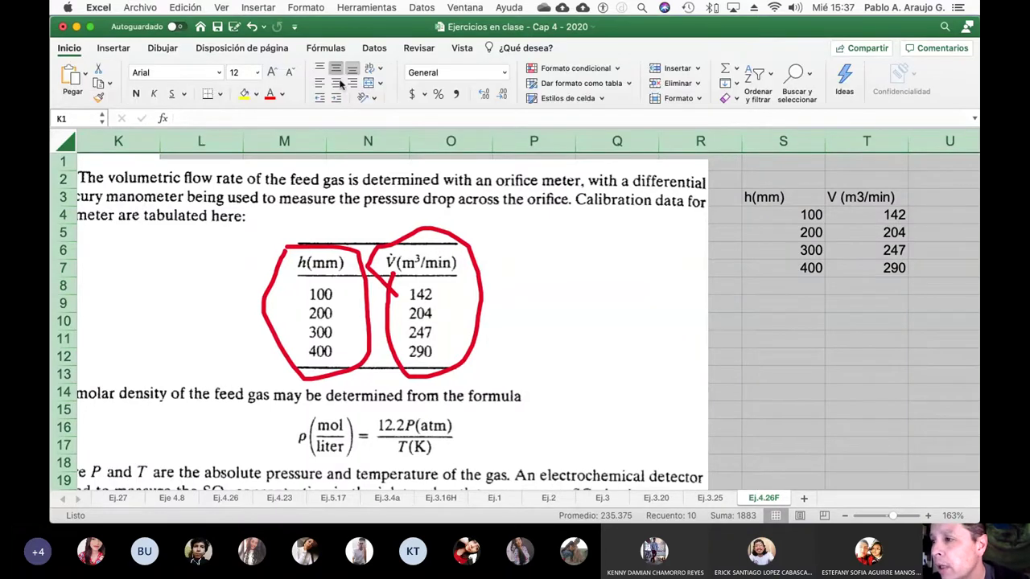
pyautogui.click(338, 83)
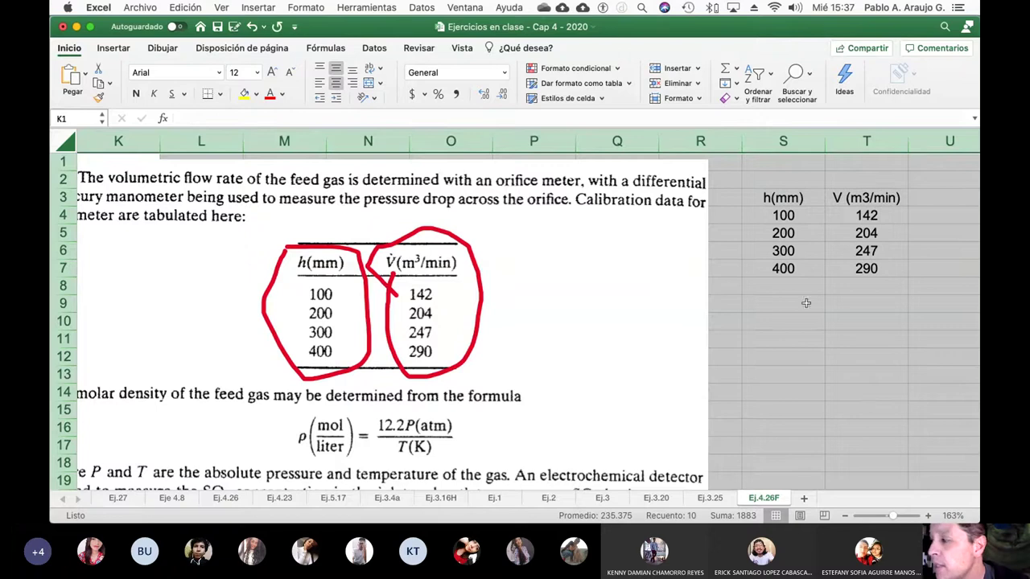
pyautogui.click(844, 330)
# - Read question (b) of the problem for how to plot the orifice meter calibration, and return to the transcribed data
pyautogui.hscroll(2, 844, 330)
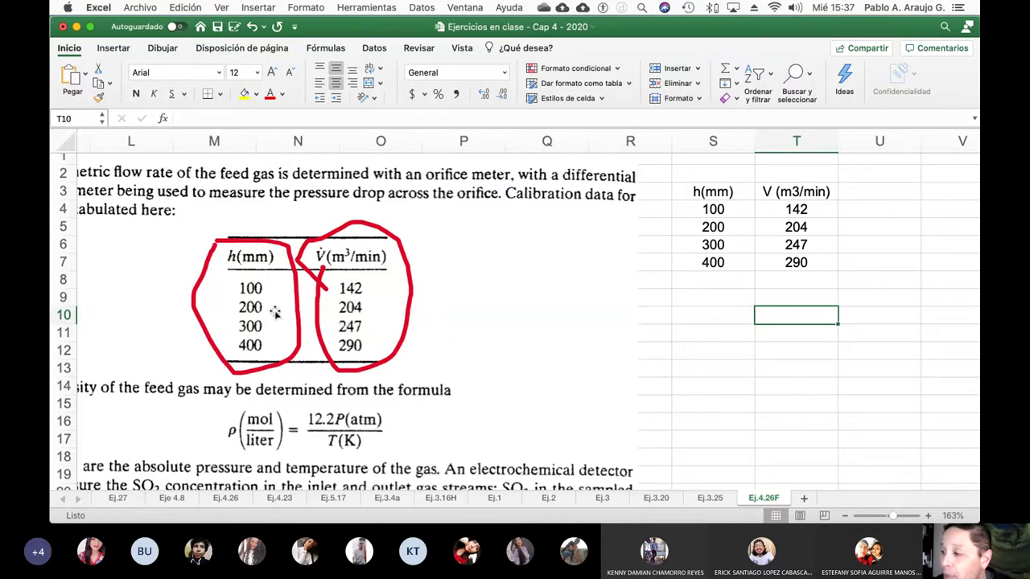
pyautogui.hscroll(-2, 275, 313)
pyautogui.scroll(-10, 275, 313)
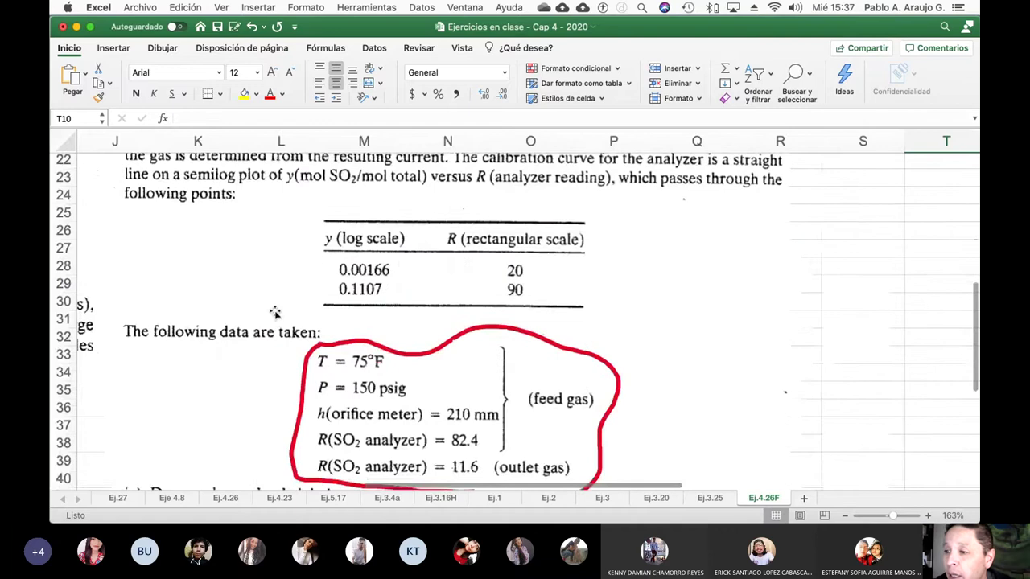
pyautogui.scroll(-7, 275, 313)
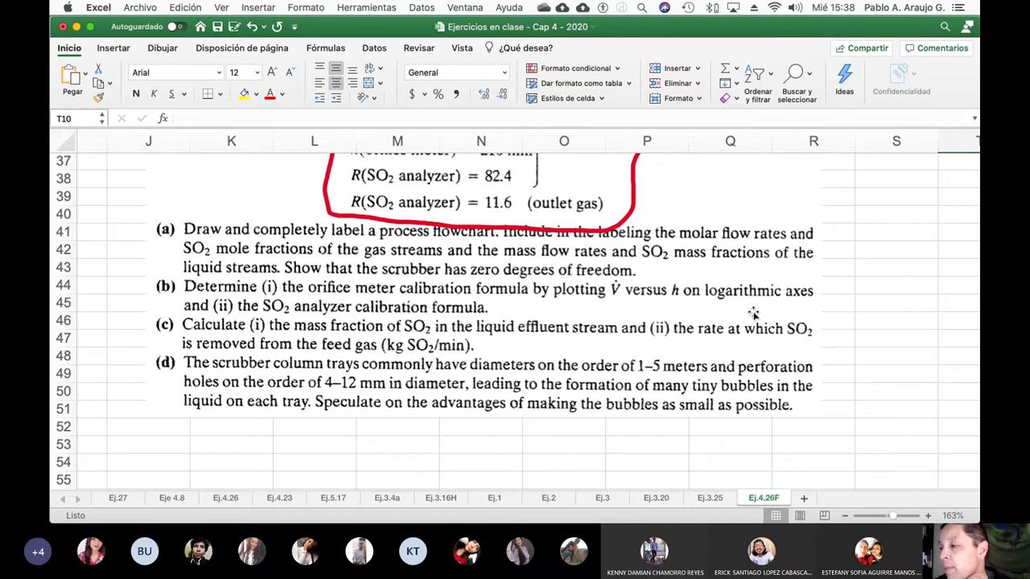
pyautogui.scroll(1, 754, 314)
pyautogui.scroll(15, 754, 314)
pyautogui.hscroll(5, 754, 314)
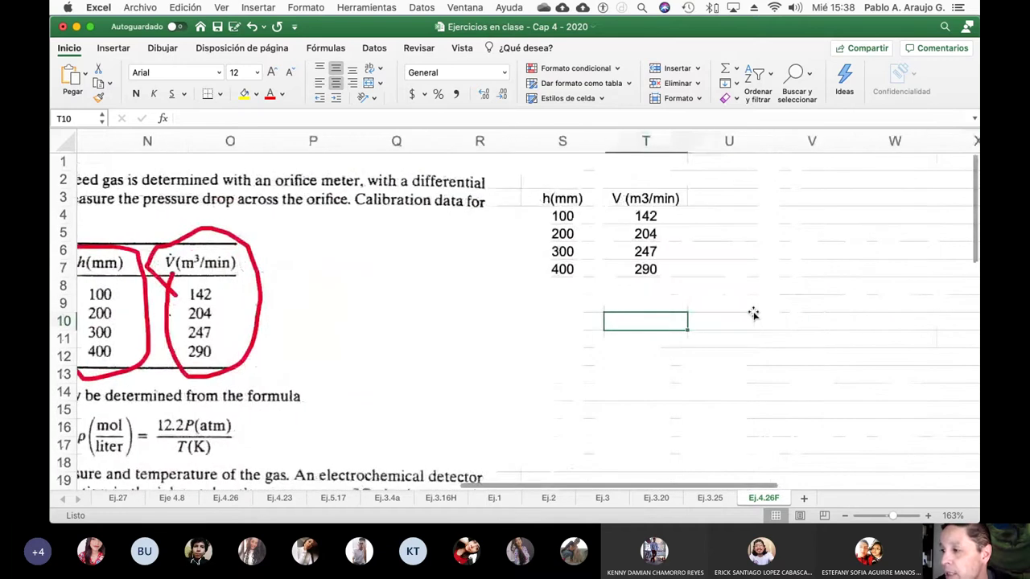
# - Insert a scatter chart with smooth lines and markers from the h and V data in S3:T7
pyautogui.click(551, 198)
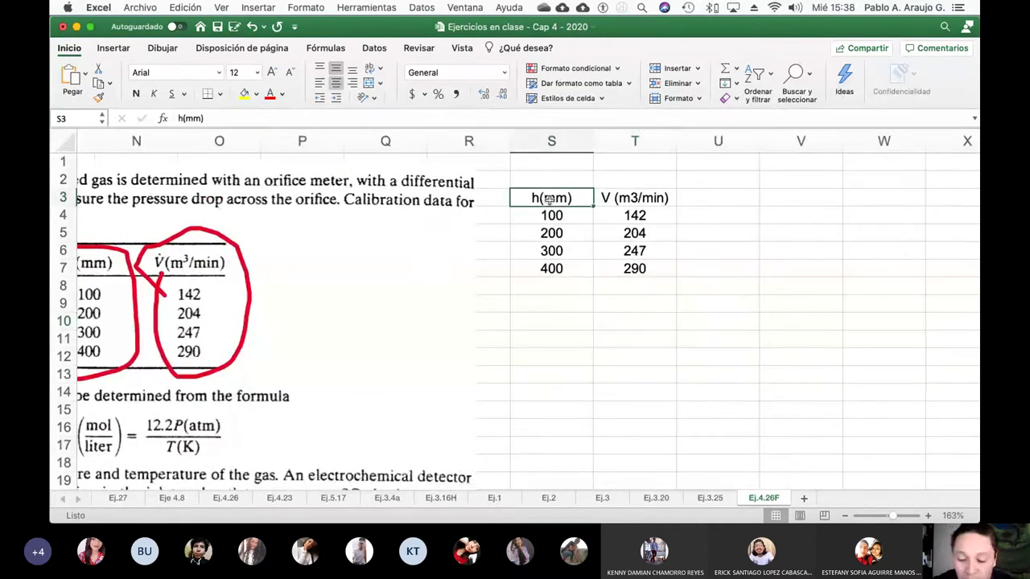
pyautogui.hotkey('shift', 'Down')
pyautogui.hotkey('shift', 'Down')
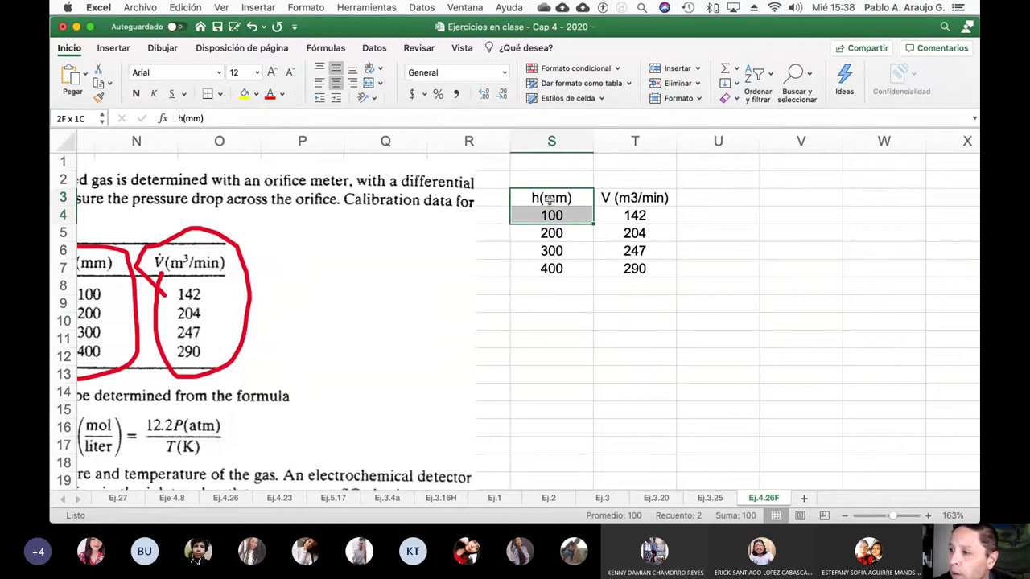
pyautogui.hotkey('shift', 'Down')
pyautogui.hotkey('shift', 'Down')
pyautogui.hotkey('shift', 'Right')
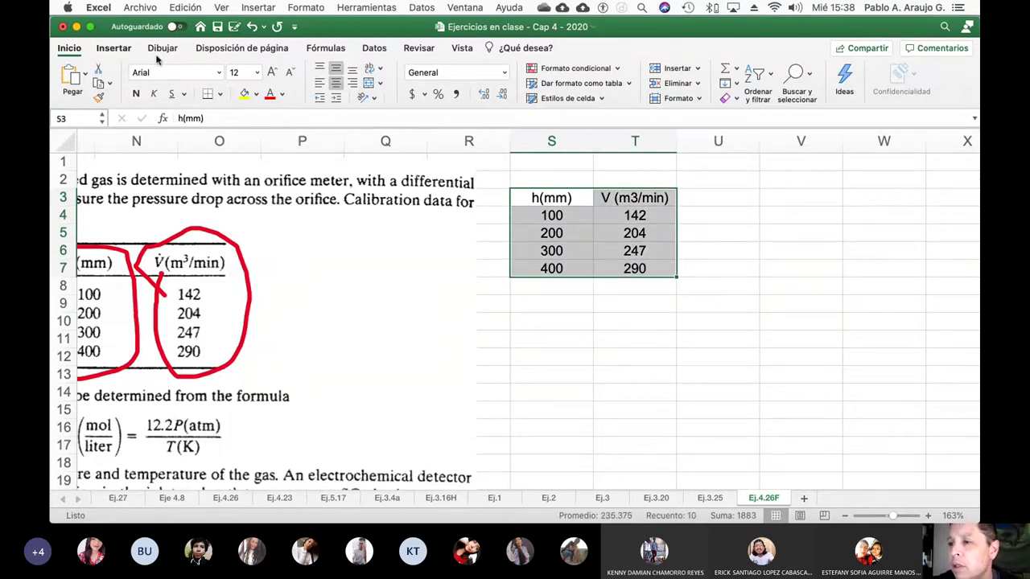
pyautogui.click(115, 50)
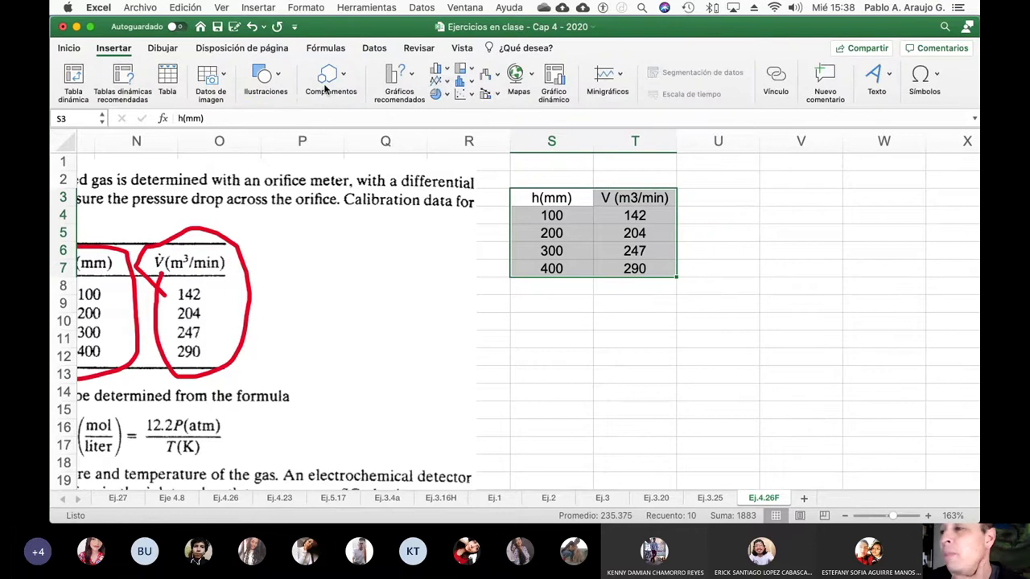
pyautogui.click(473, 96)
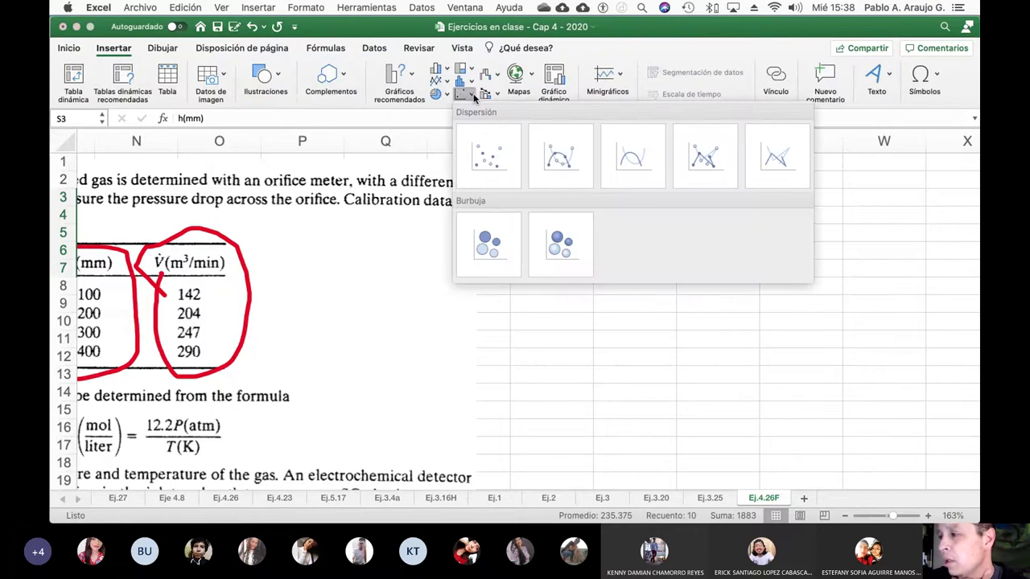
pyautogui.click(573, 173)
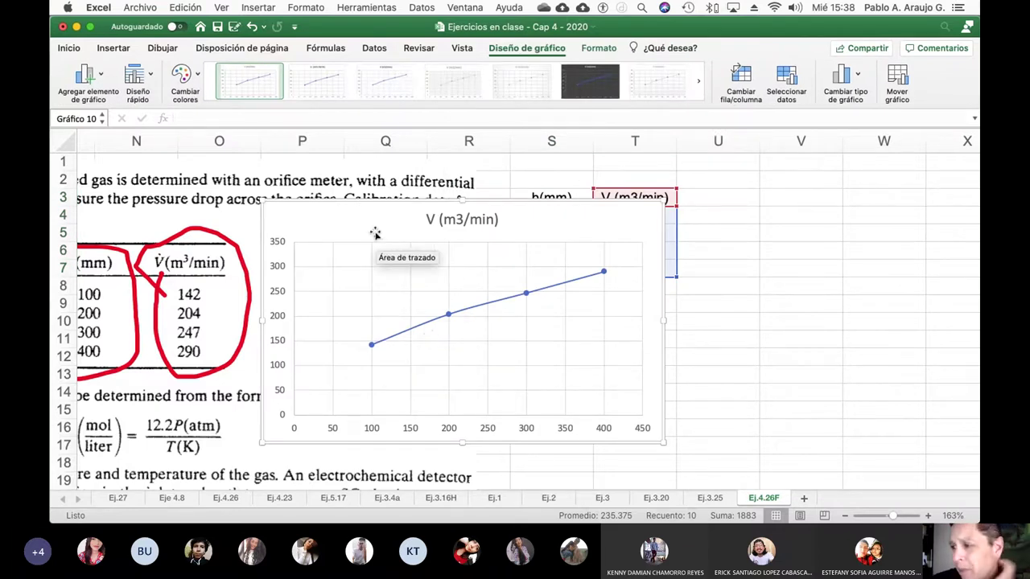
# - Move the chart off the problem text into the empty cells of columns S to W, around rows 20 to 34
pyautogui.moveTo(372, 230); pyautogui.dragTo(304, 289)
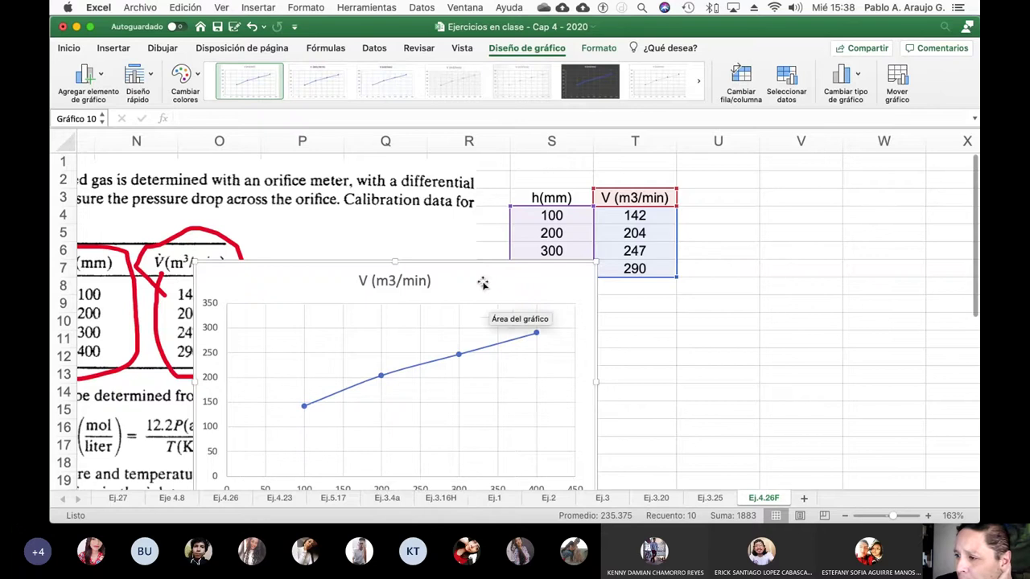
pyautogui.moveTo(483, 283)
pyautogui.mouseDown()
pyautogui.moveTo(482, 247)
pyautogui.moveTo(492, 283)
pyautogui.mouseUp()
pyautogui.scroll(-5, 703, 348)
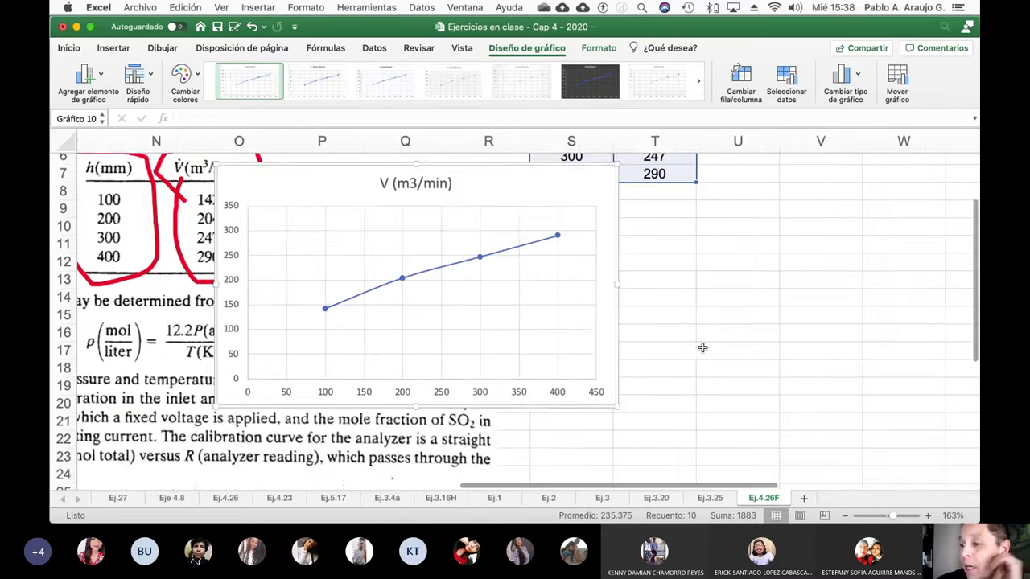
pyautogui.scroll(-10, 702, 347)
pyautogui.moveTo(584, 188); pyautogui.dragTo(909, 459)
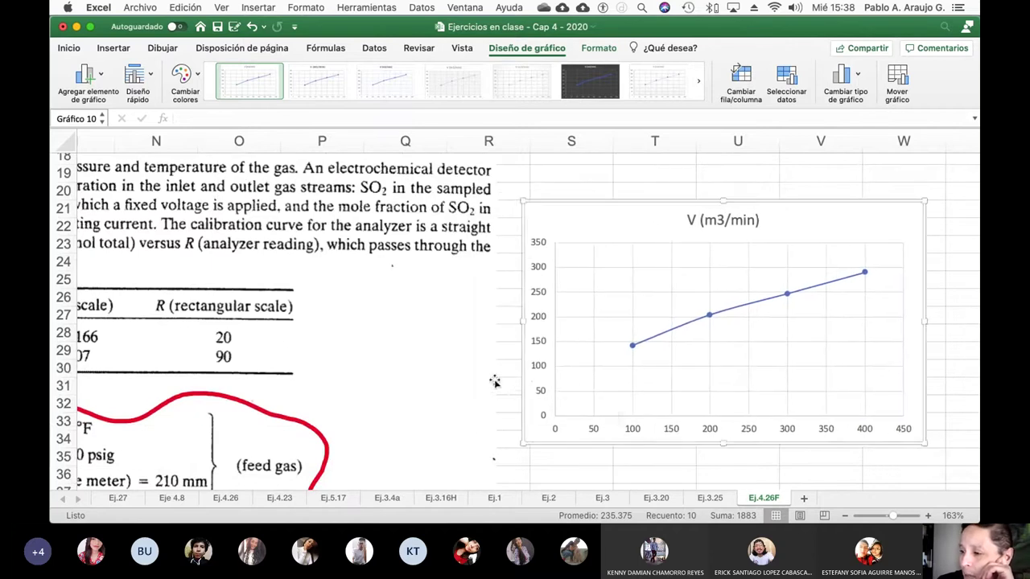
# - Check in question (b) which kind of axes the V versus h plot requires
pyautogui.scroll(-10, 494, 381)
pyautogui.hscroll(-5, 495, 382)
pyautogui.scroll(2, 495, 382)
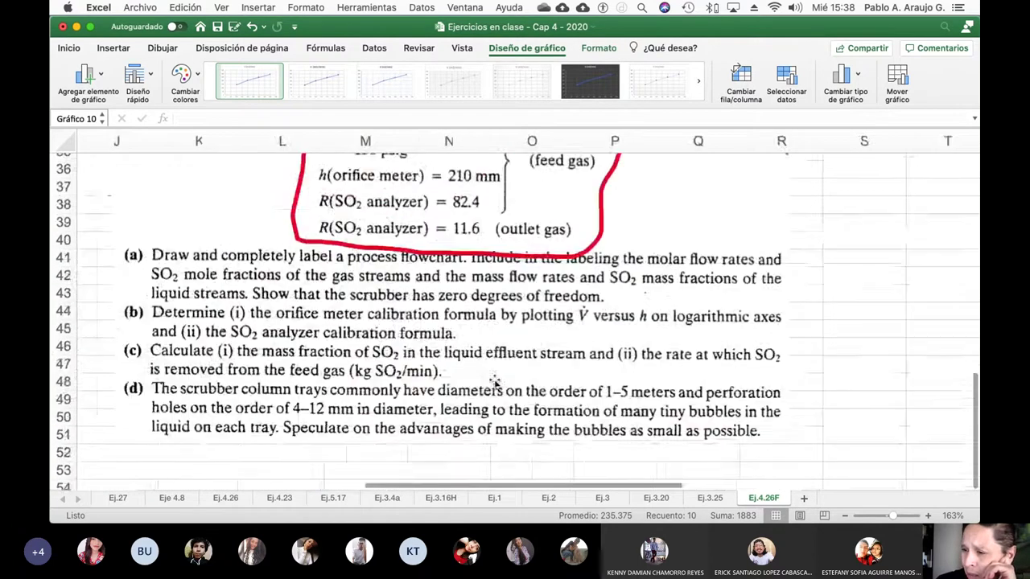
pyautogui.scroll(1, 495, 381)
pyautogui.hscroll(-1, 495, 382)
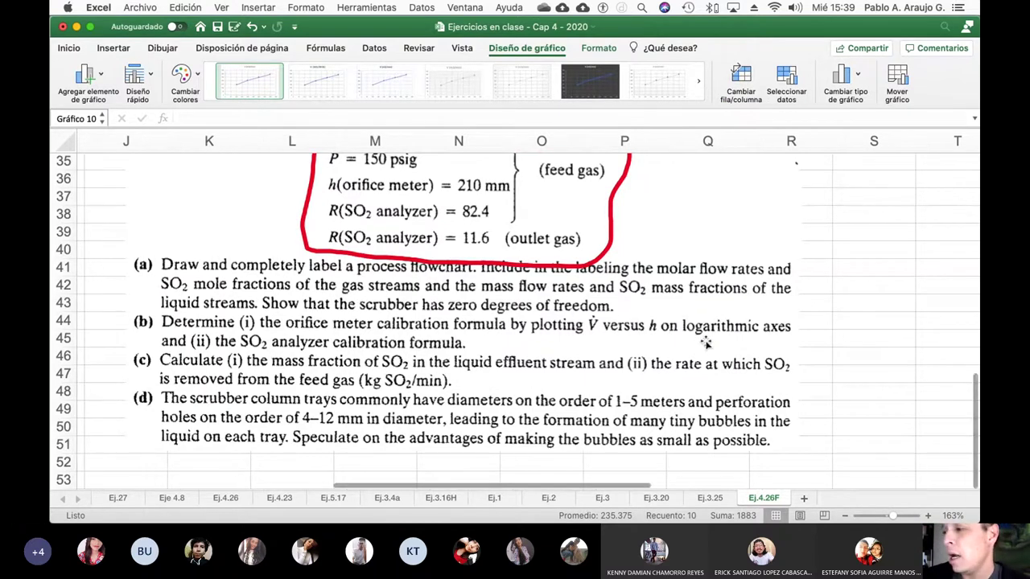
# - Move the chart up over the lower rows of the calibration table, covering about rows 5 to 18
pyautogui.scroll(8, 719, 344)
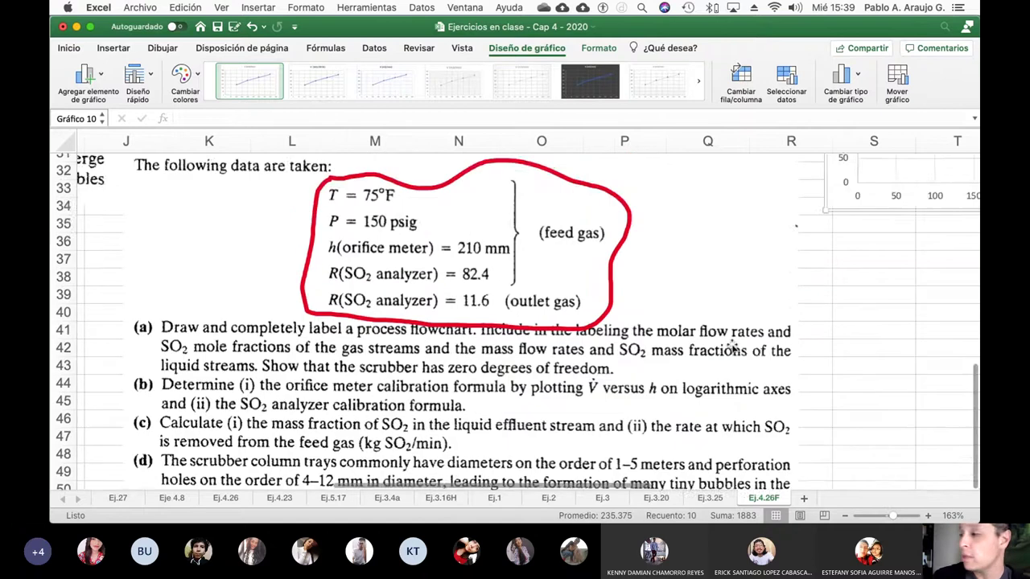
pyautogui.hscroll(5, 720, 345)
pyautogui.scroll(4, 731, 347)
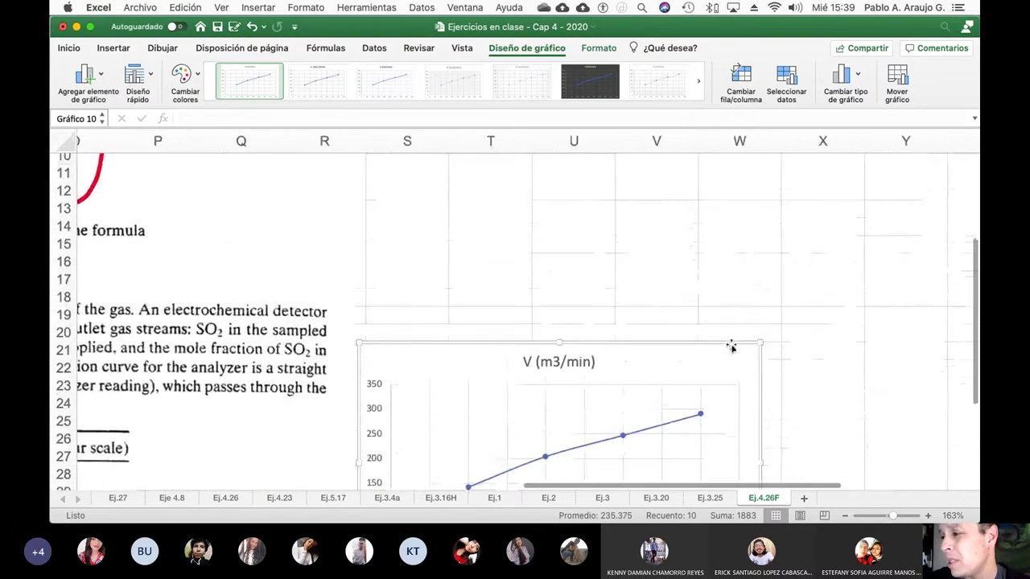
pyautogui.moveTo(731, 345); pyautogui.dragTo(697, 184)
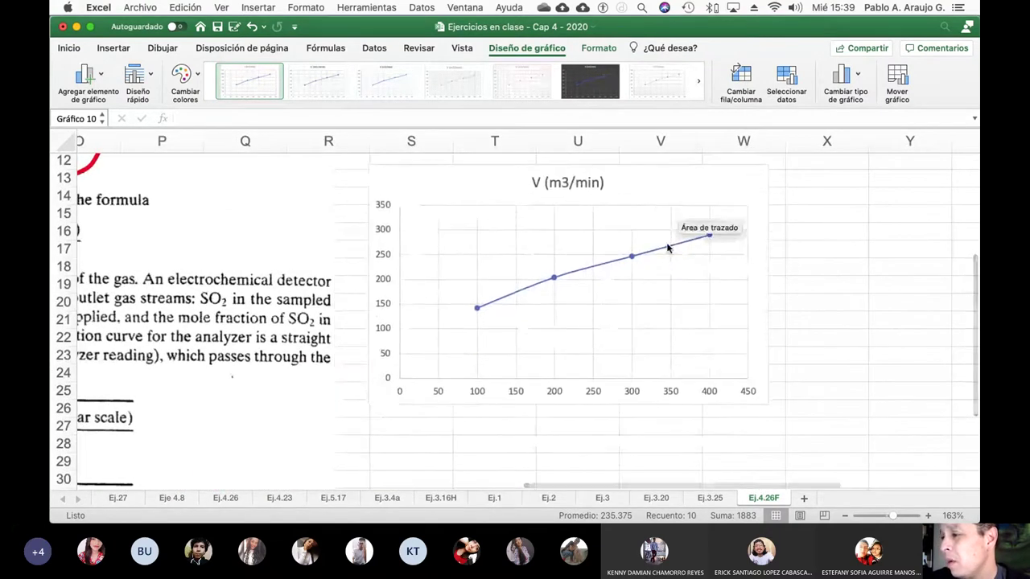
pyautogui.scroll(6, 671, 233)
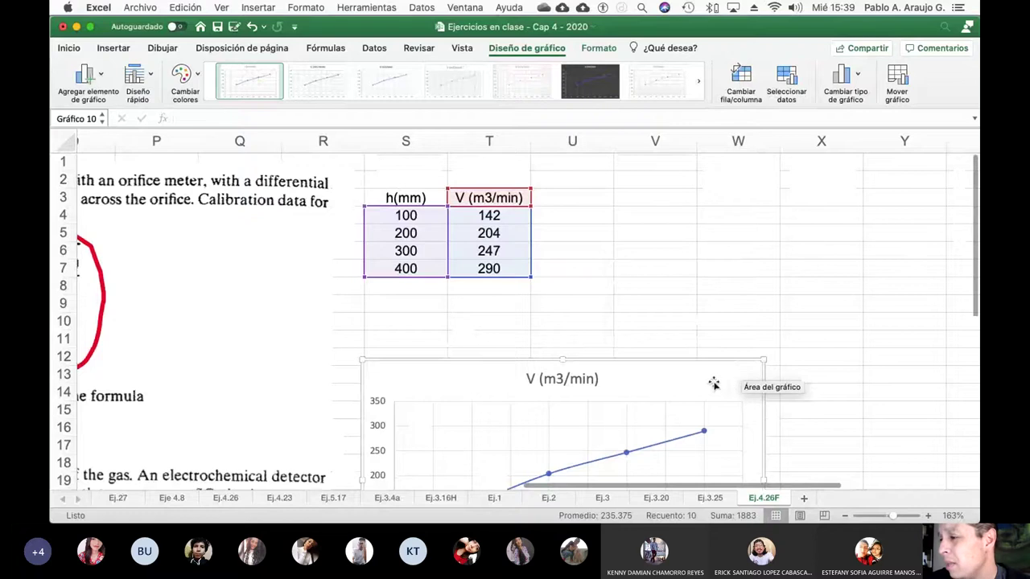
pyautogui.moveTo(713, 384); pyautogui.dragTo(724, 247)
# - Set the chart's horizontal axis to a logarithmic scale with base 10, switching it off and on again to compare
pyautogui.click(592, 443)
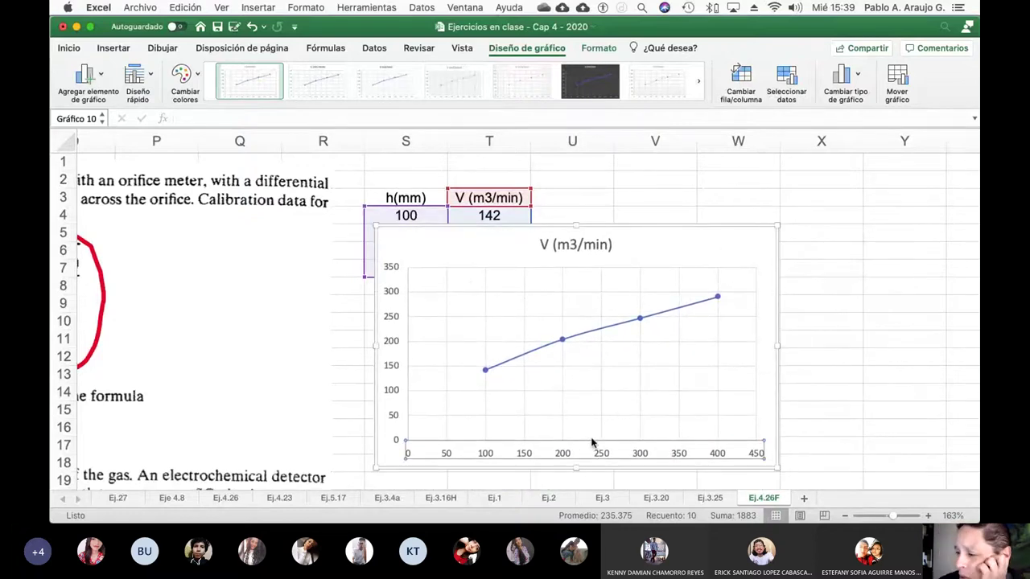
pyautogui.doubleClick(592, 443)
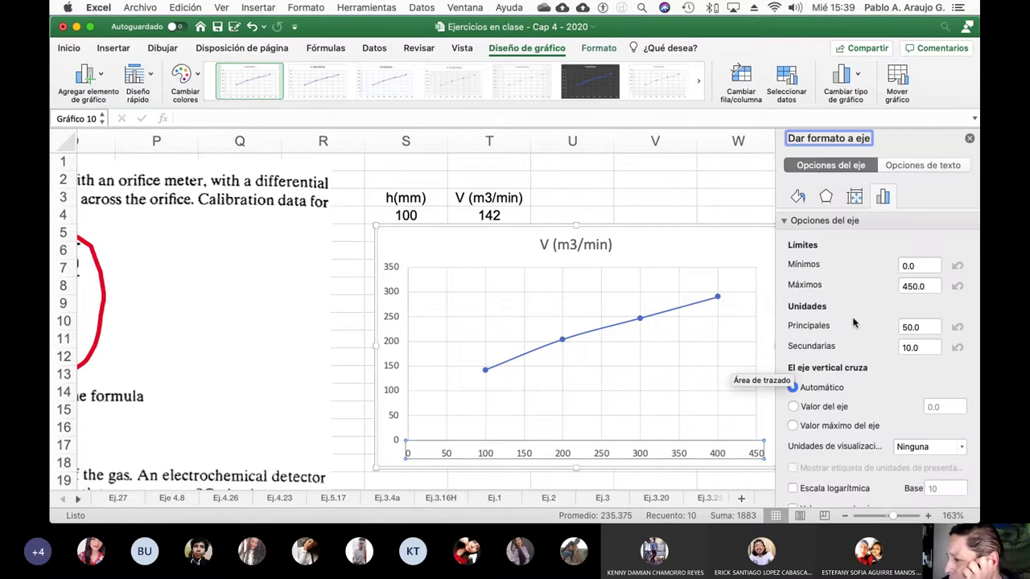
pyautogui.scroll(-3, 853, 323)
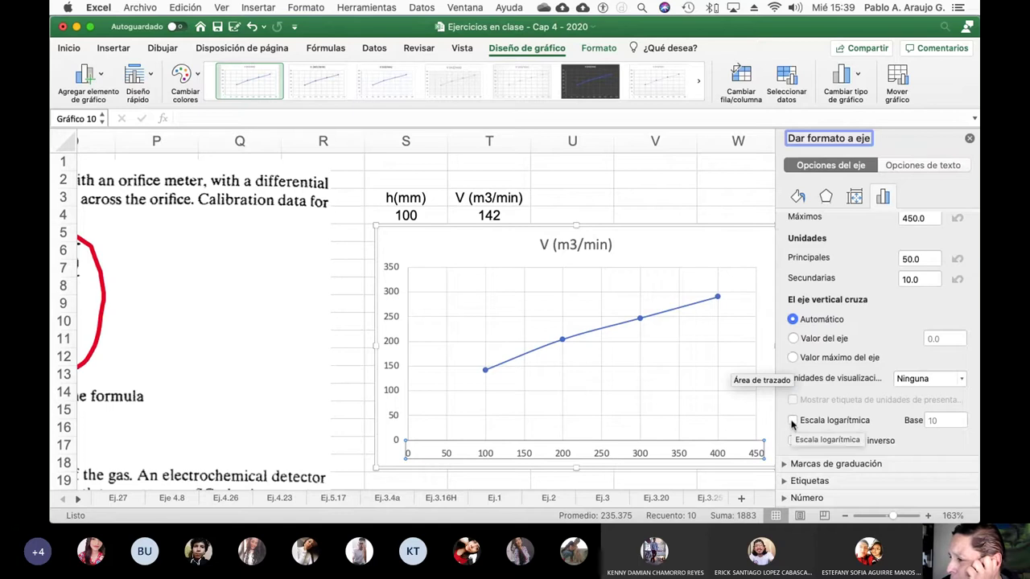
pyautogui.click(793, 421)
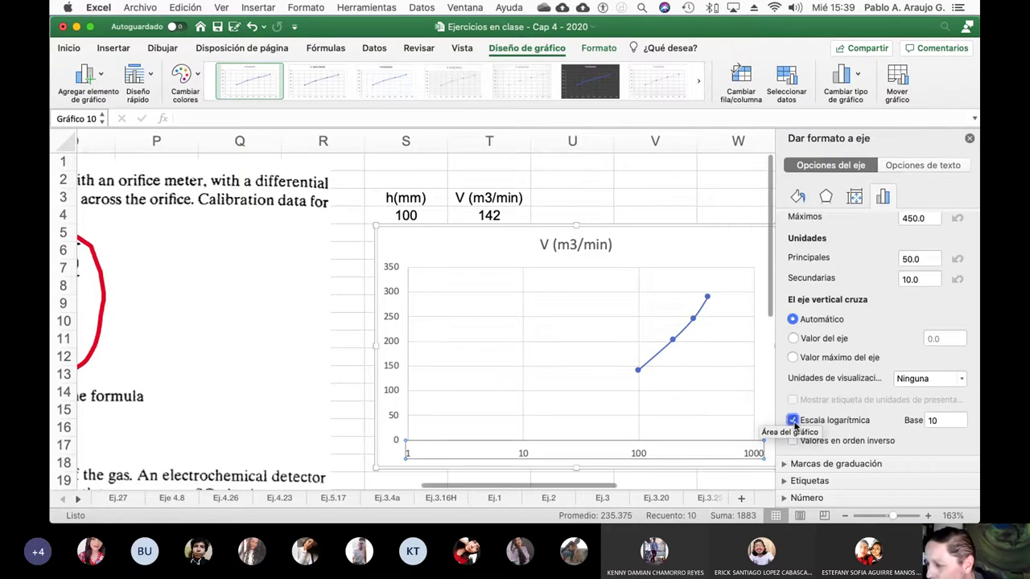
pyautogui.click(793, 422)
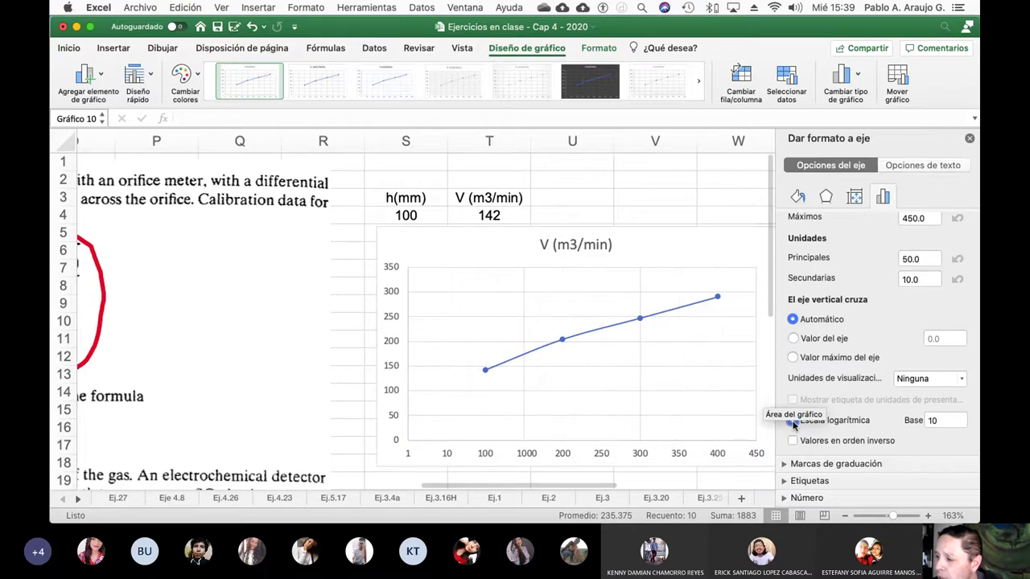
pyautogui.click(793, 422)
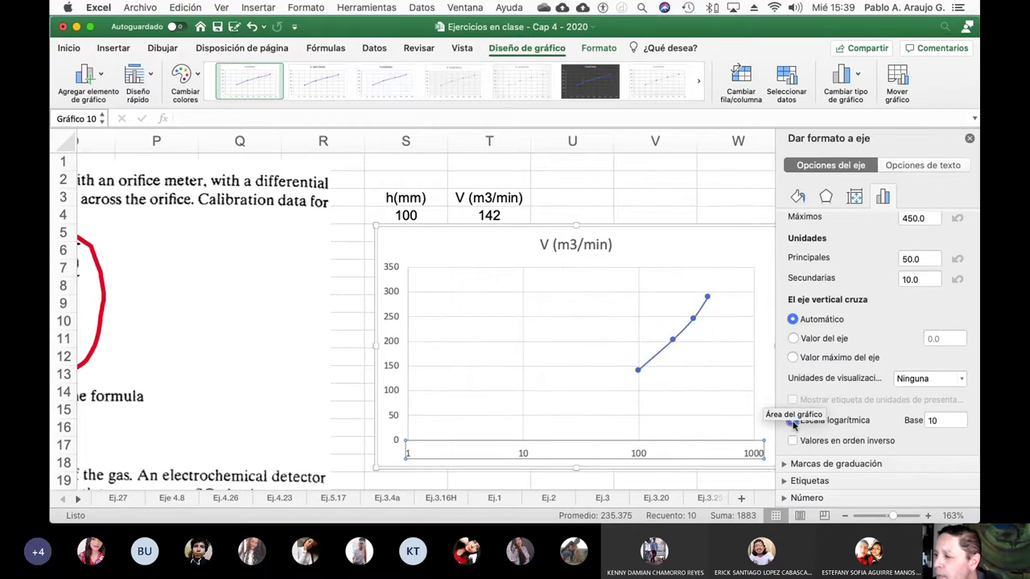
# - Set the chart's vertical axis to a logarithmic scale with base 10
pyautogui.click(406, 319)
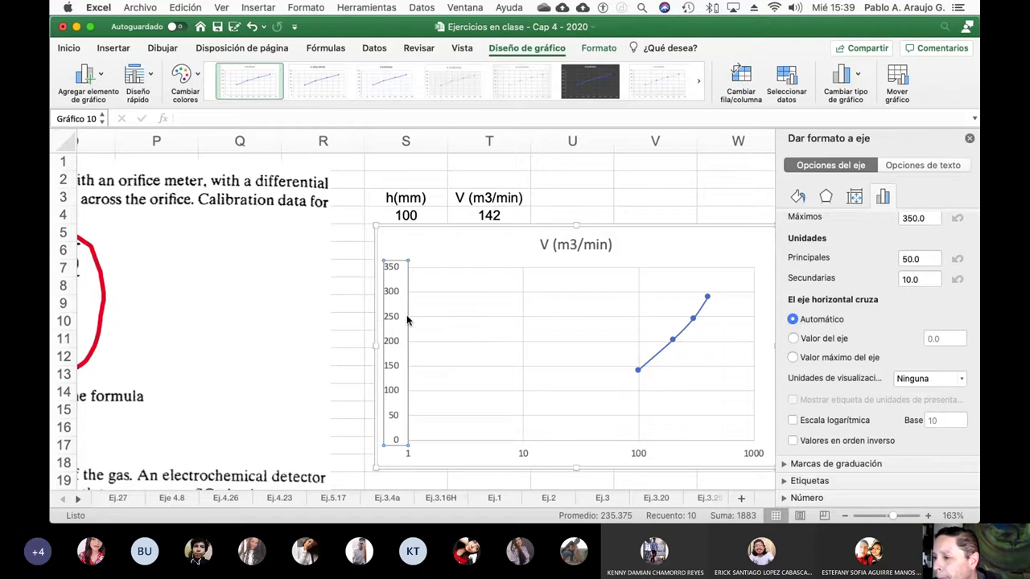
pyautogui.click(792, 420)
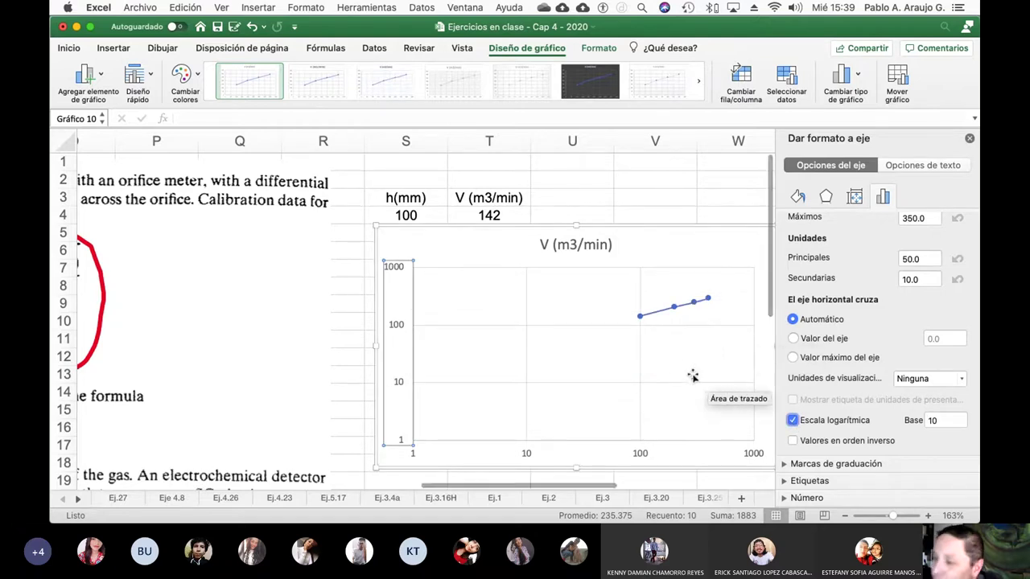
pyautogui.click(664, 348)
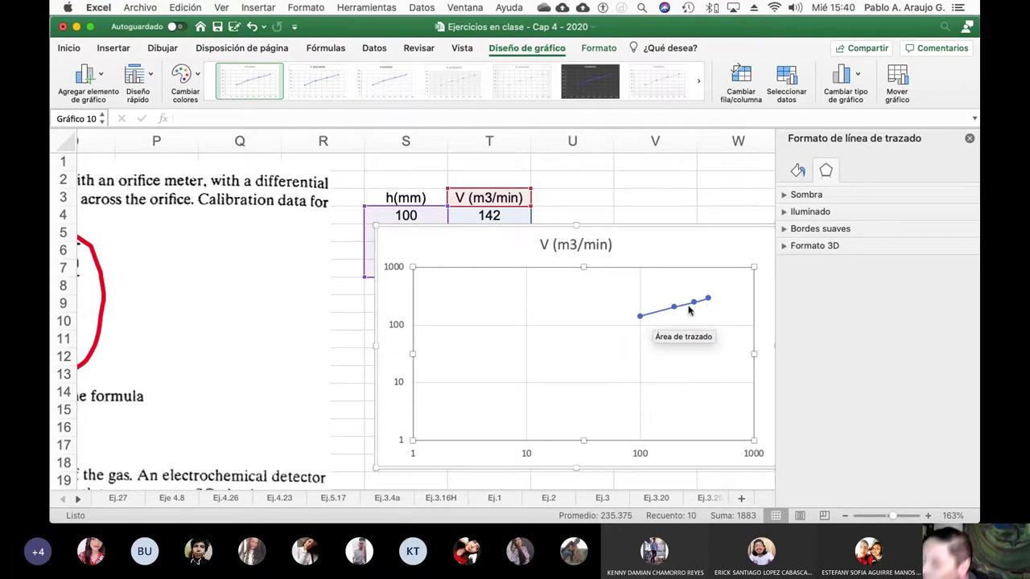
# - Add a linear trendline with its equation and R² value to the log-log chart, and move the label clear of the data points
pyautogui.rightClick(676, 311)
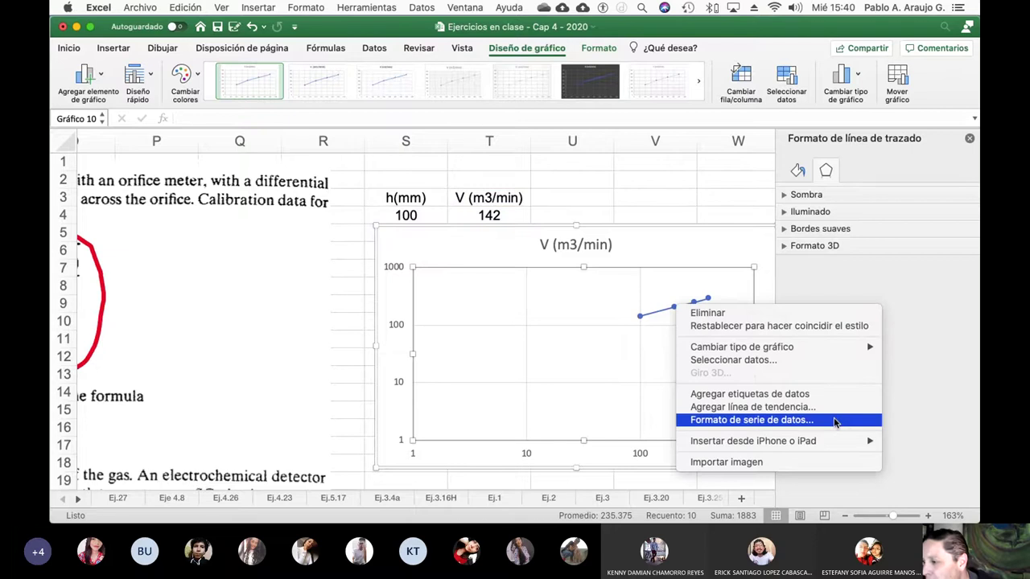
pyautogui.click(834, 420)
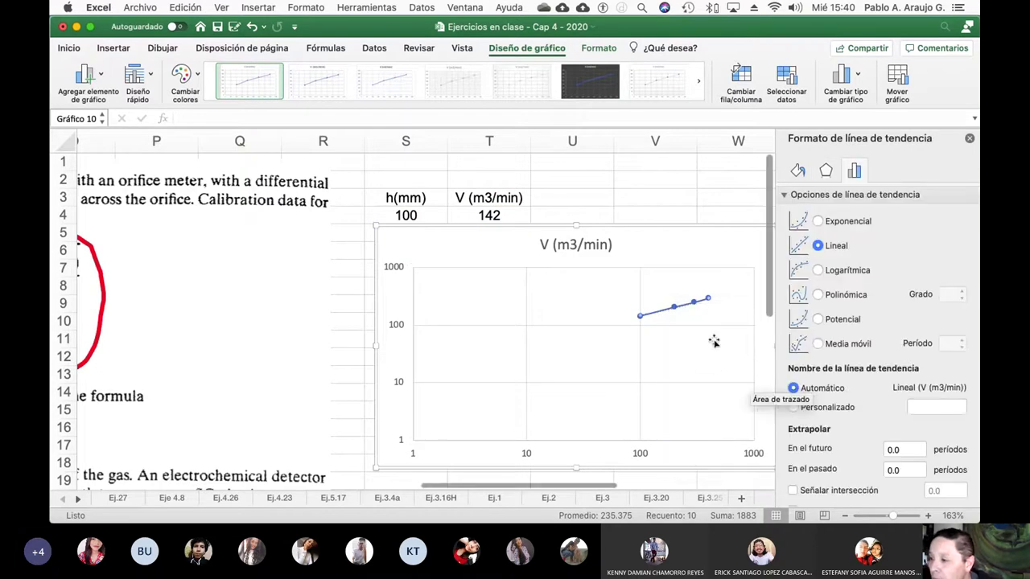
pyautogui.scroll(-3, 872, 394)
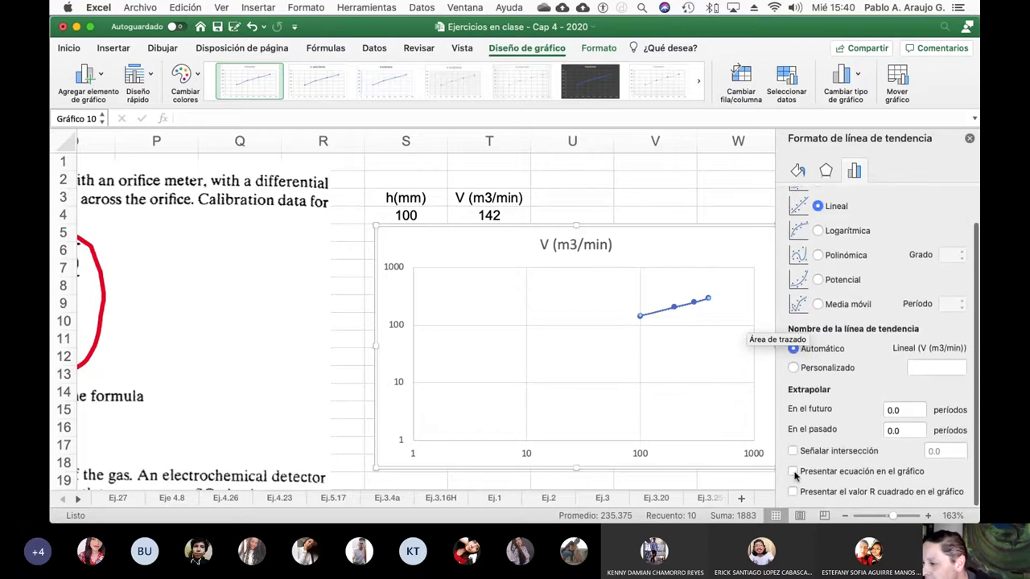
pyautogui.click(793, 473)
pyautogui.click(793, 491)
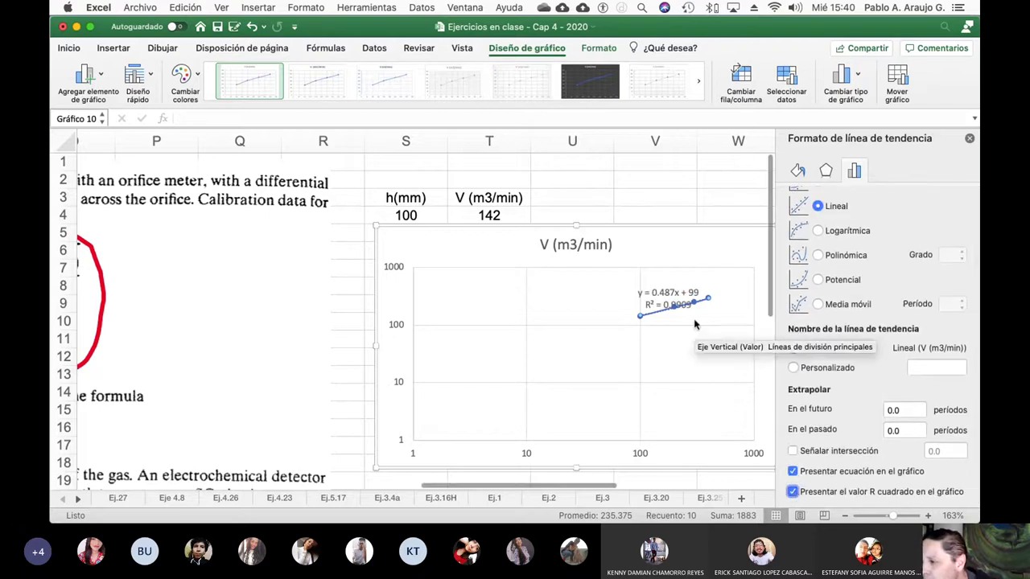
pyautogui.moveTo(680, 300); pyautogui.dragTo(581, 300)
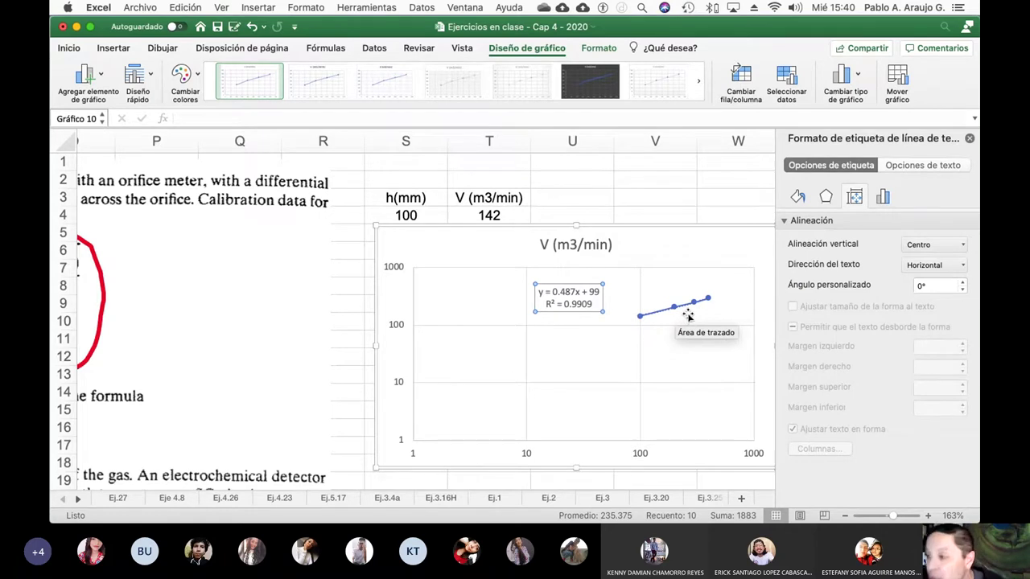
# - Move the log-log chart off the calibration table to columns U to Y, about rows 1 to 14, and close the formatting pane
pyautogui.moveTo(639, 247); pyautogui.dragTo(814, 193)
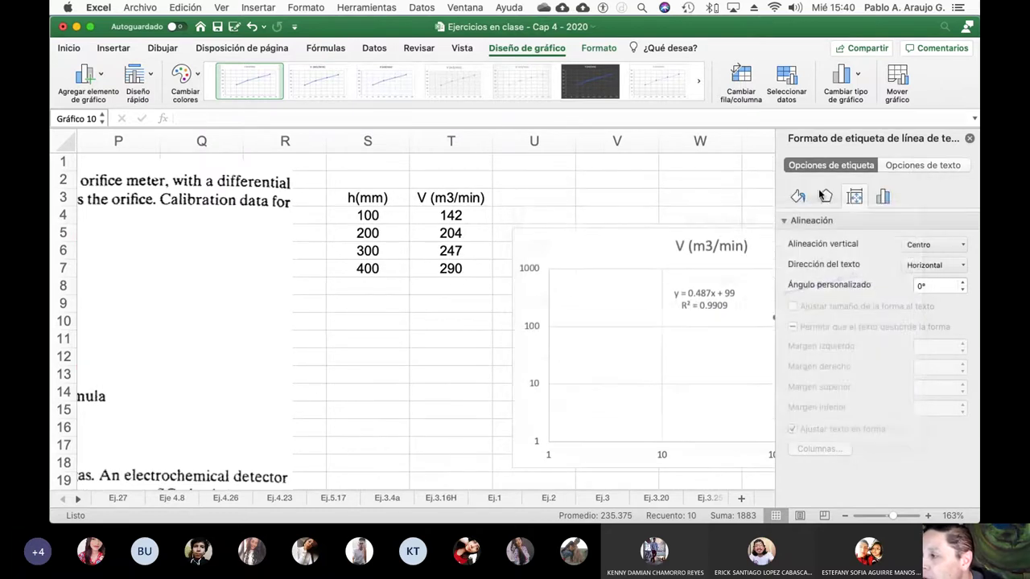
pyautogui.click(970, 138)
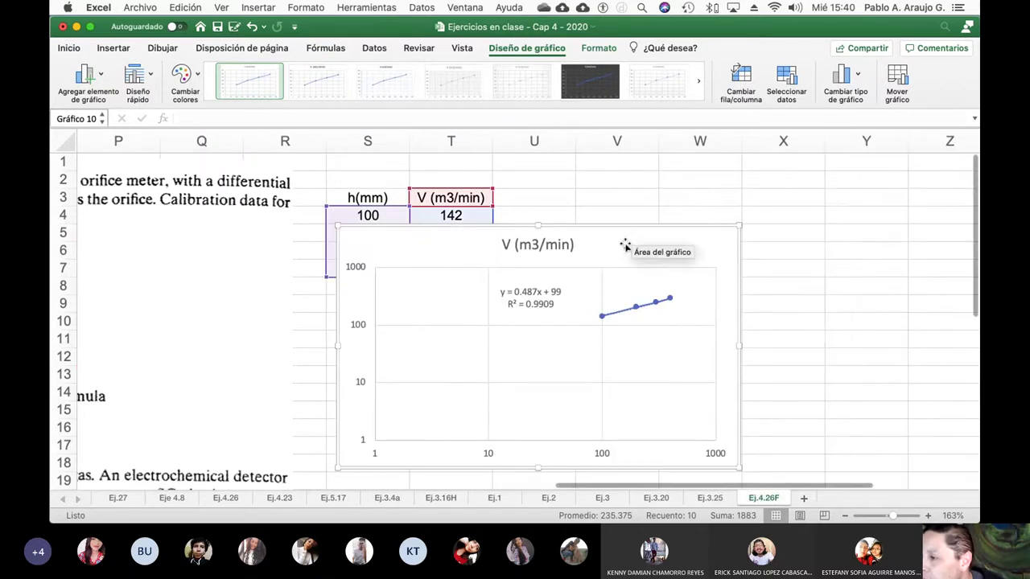
pyautogui.moveTo(625, 238); pyautogui.dragTo(808, 179)
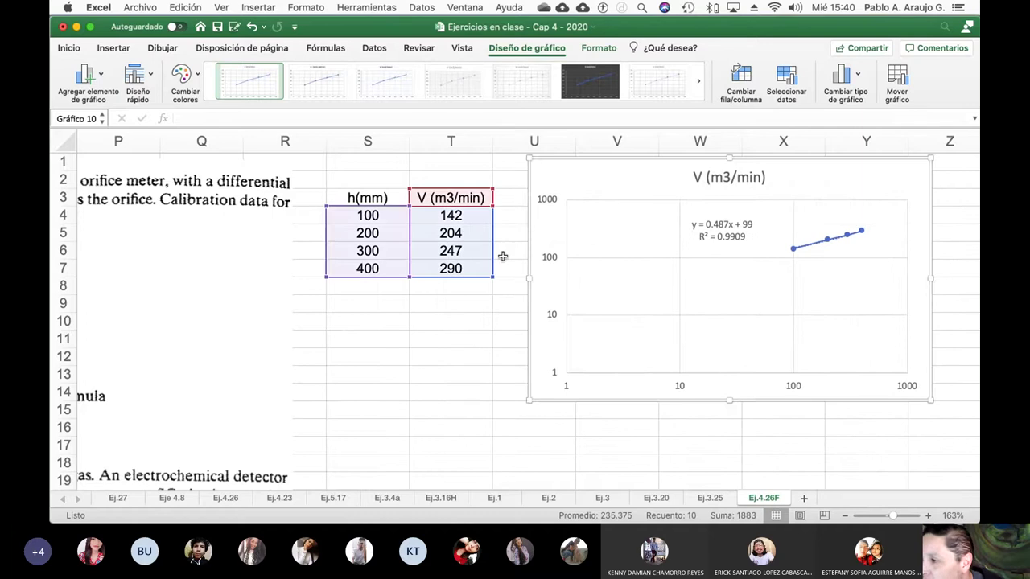
# - Insert a second scatter chart with smooth lines and markers from the calibration data in S3:T7
pyautogui.click(433, 329)
pyautogui.moveTo(362, 199); pyautogui.dragTo(430, 268)
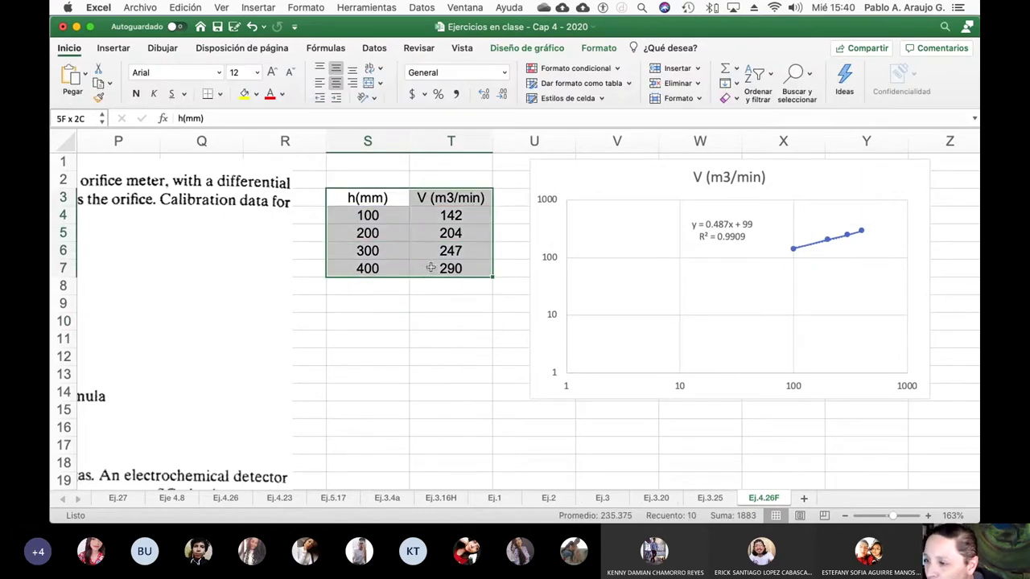
pyautogui.click(114, 48)
pyautogui.click(465, 93)
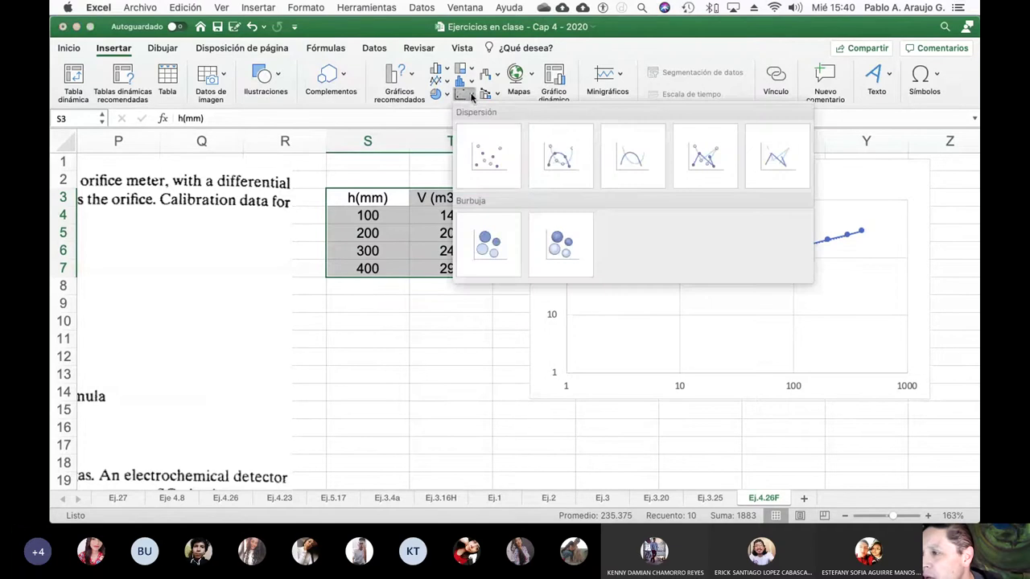
pyautogui.click(554, 145)
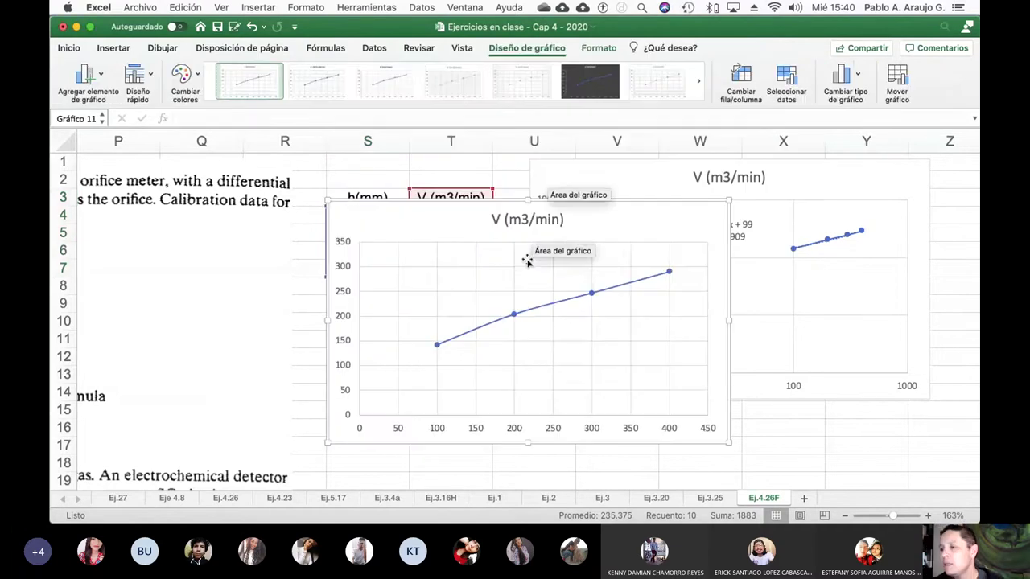
# - Move the new scatter chart directly below the log-log chart, covering columns U to Y from about row 15
pyautogui.moveTo(623, 222); pyautogui.dragTo(785, 277)
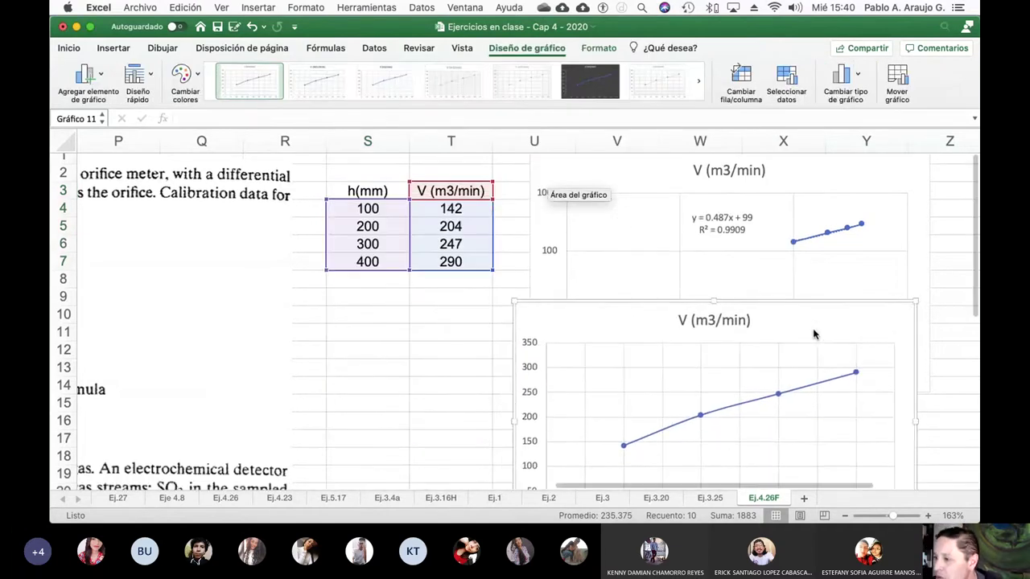
pyautogui.scroll(-3, 814, 335)
pyautogui.moveTo(821, 223); pyautogui.dragTo(825, 262)
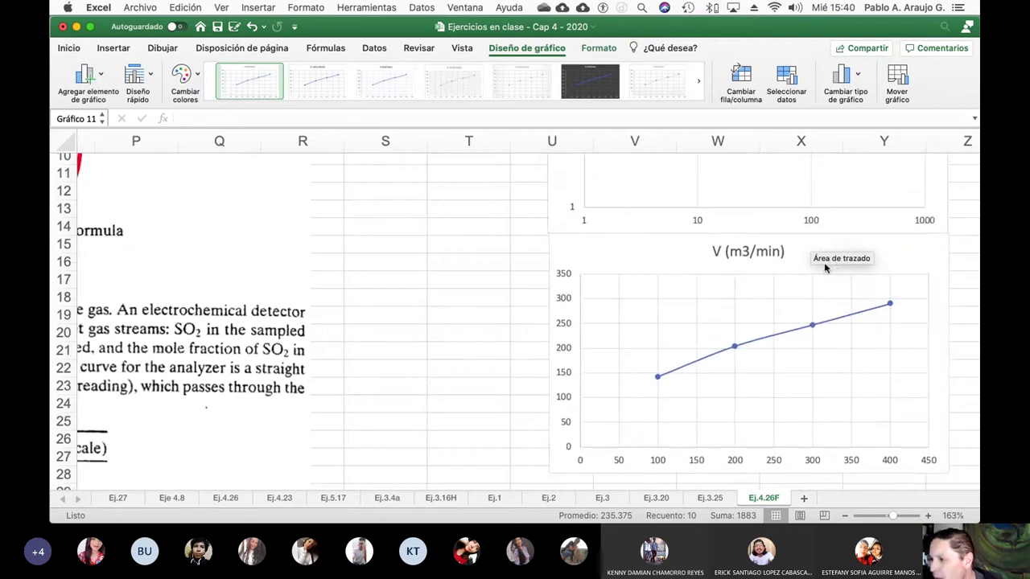
# - Add a linear trendline to the lower chart's series, displaying its equation and R² value
pyautogui.rightClick(788, 335)
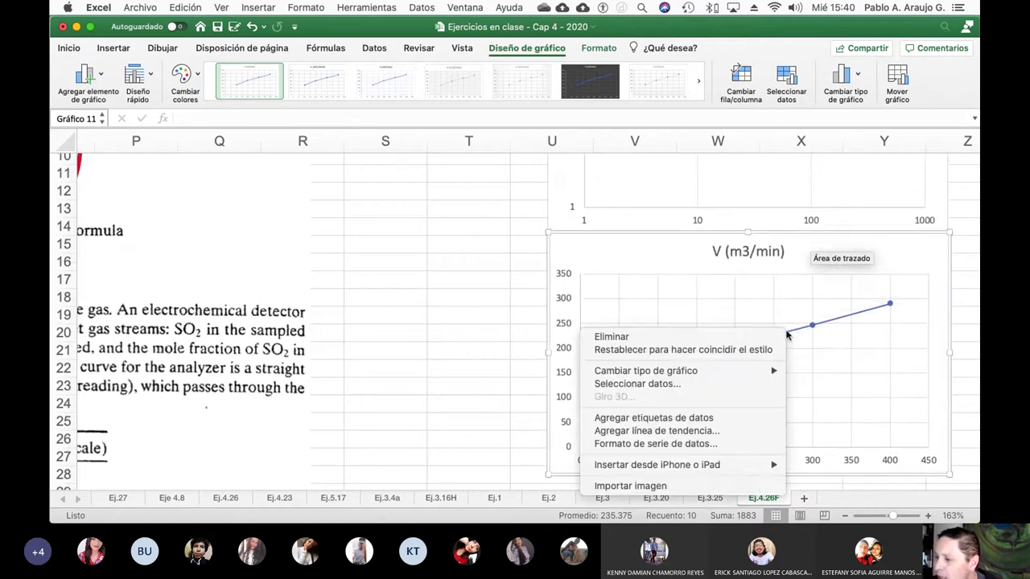
pyautogui.click(728, 435)
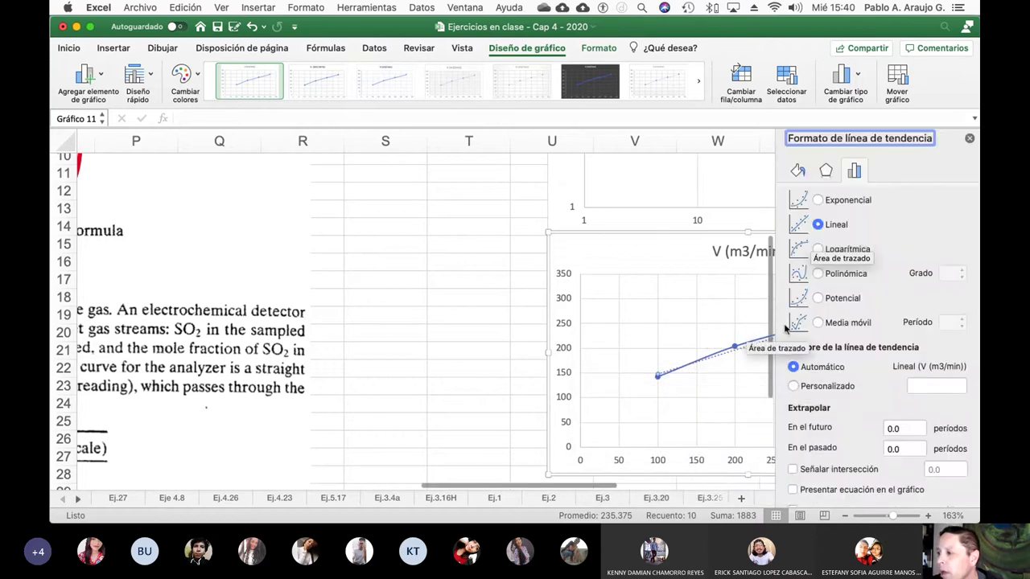
pyautogui.scroll(-2, 837, 443)
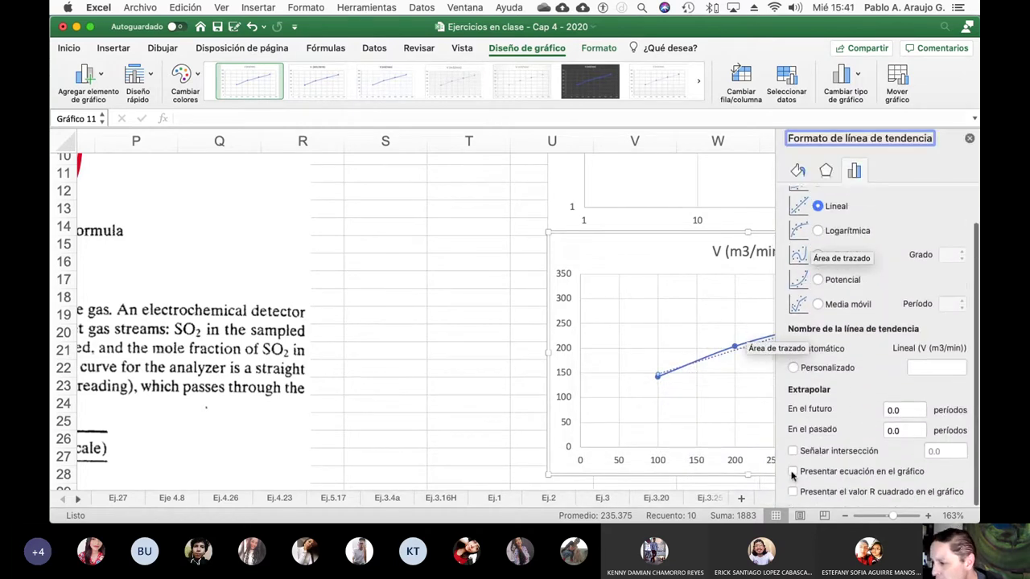
pyautogui.click(792, 471)
pyautogui.click(793, 492)
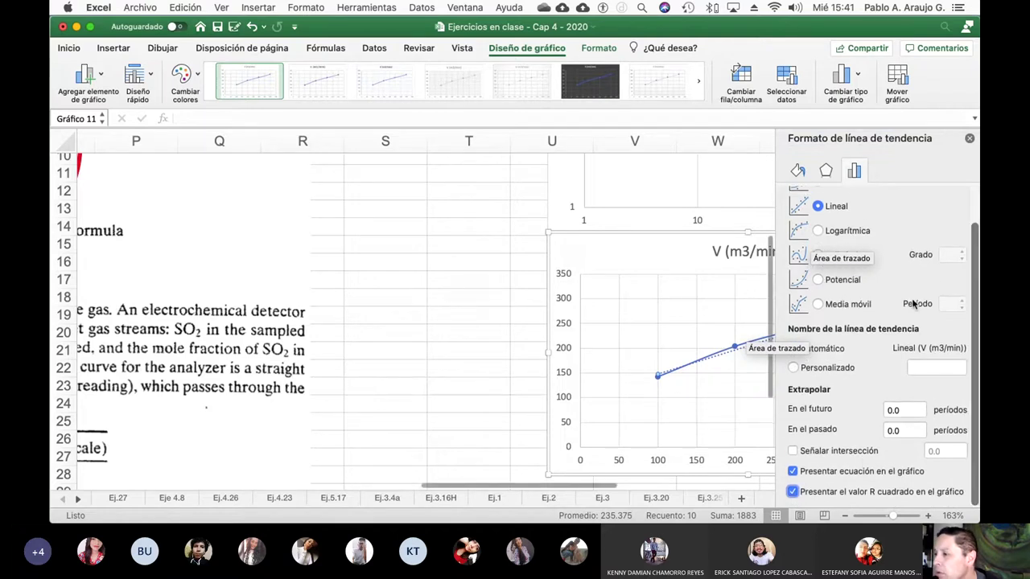
pyautogui.scroll(-1, 866, 313)
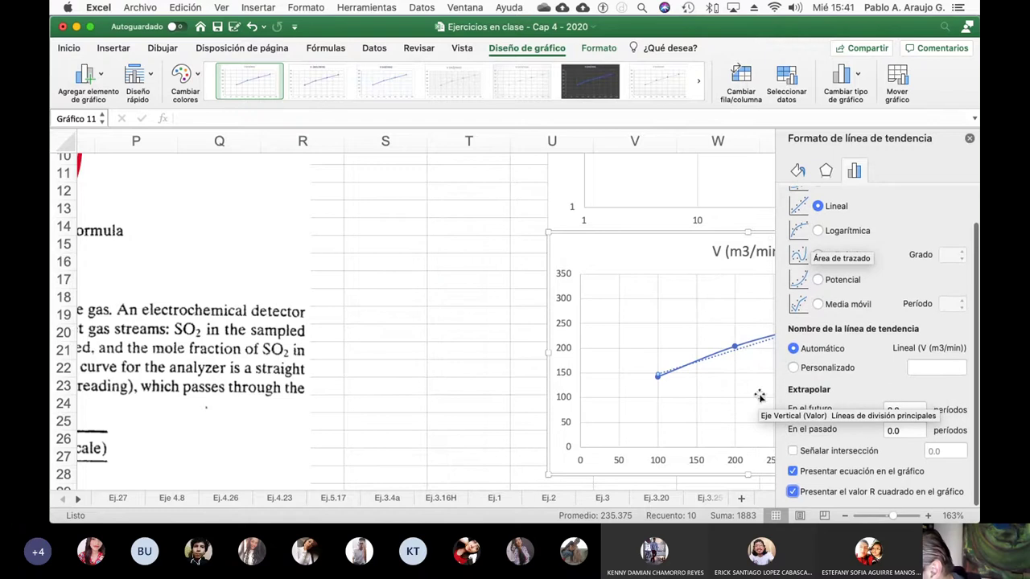
# - Close the formatting pane and move the lower chart's trendline equation label into the empty area above the curve
pyautogui.click(658, 382)
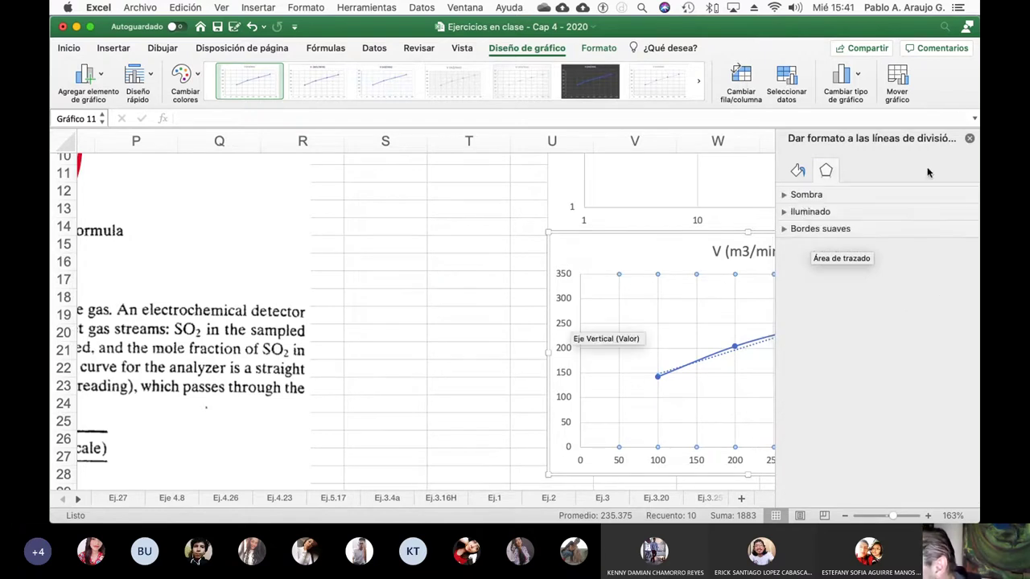
pyautogui.click(970, 139)
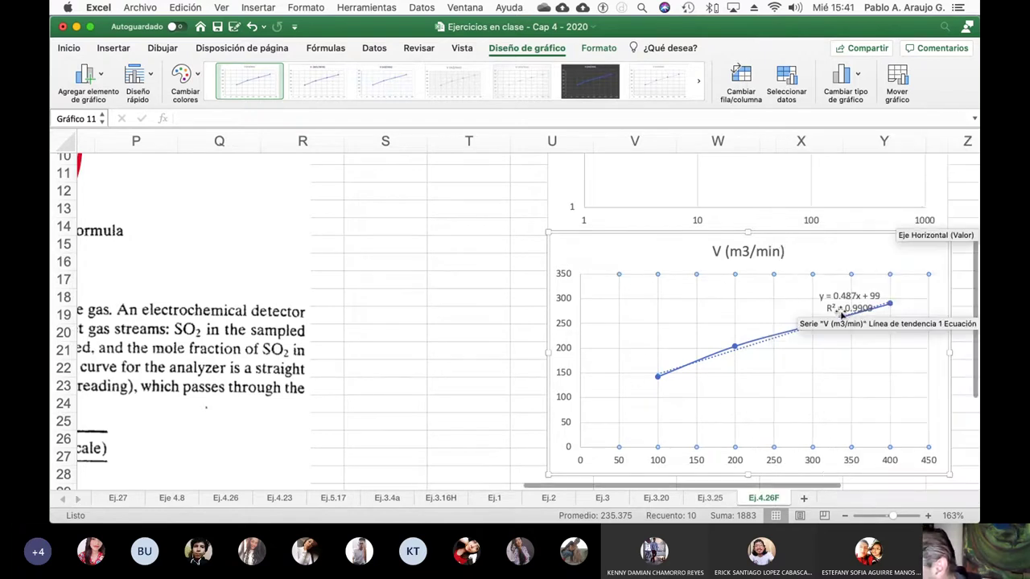
pyautogui.moveTo(853, 300); pyautogui.dragTo(768, 314)
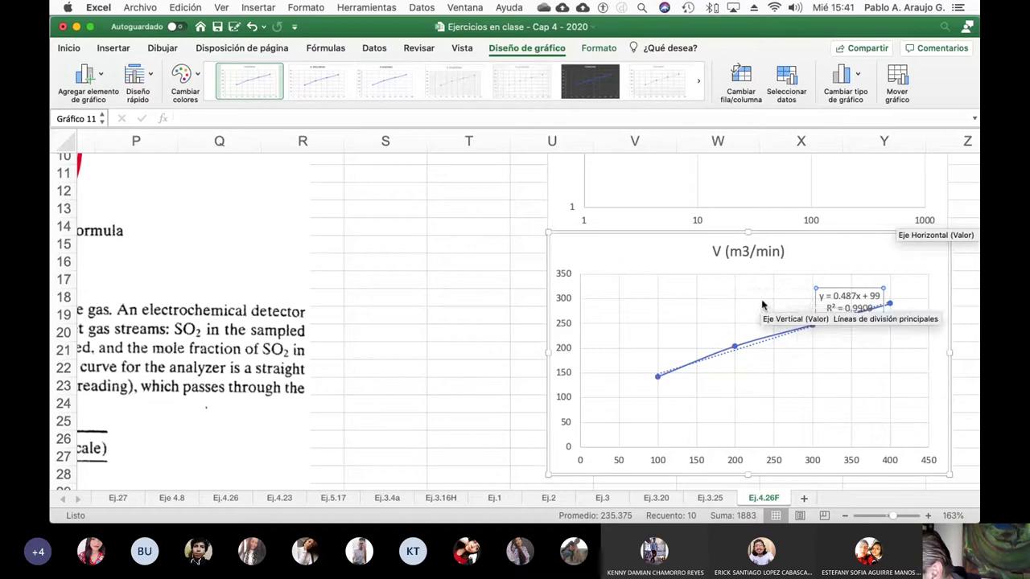
pyautogui.click(774, 354)
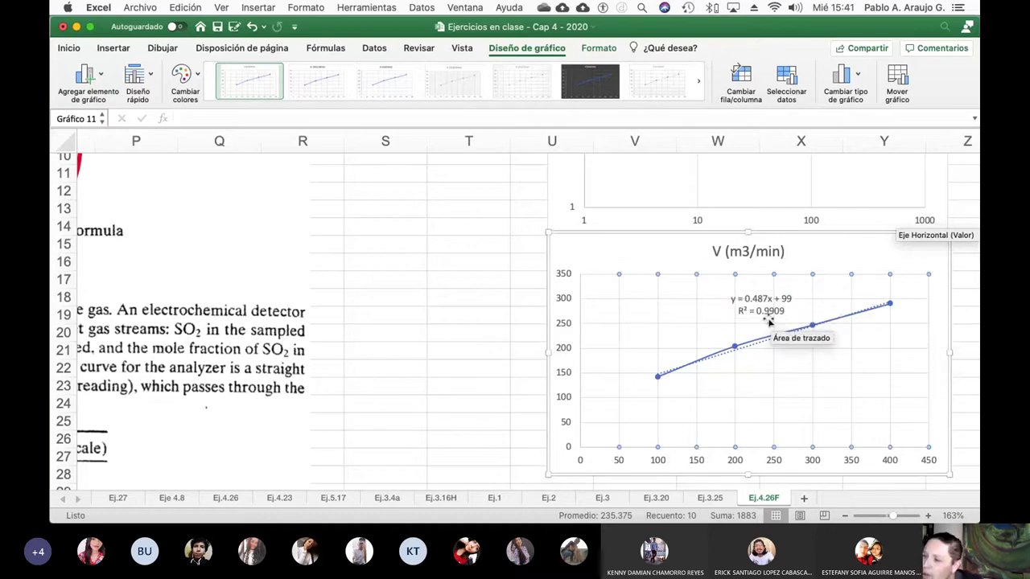
# - Compare the curve, linear trendline and equation on the log-log chart with those on the linear-axis chart below it
pyautogui.scroll(4, 847, 320)
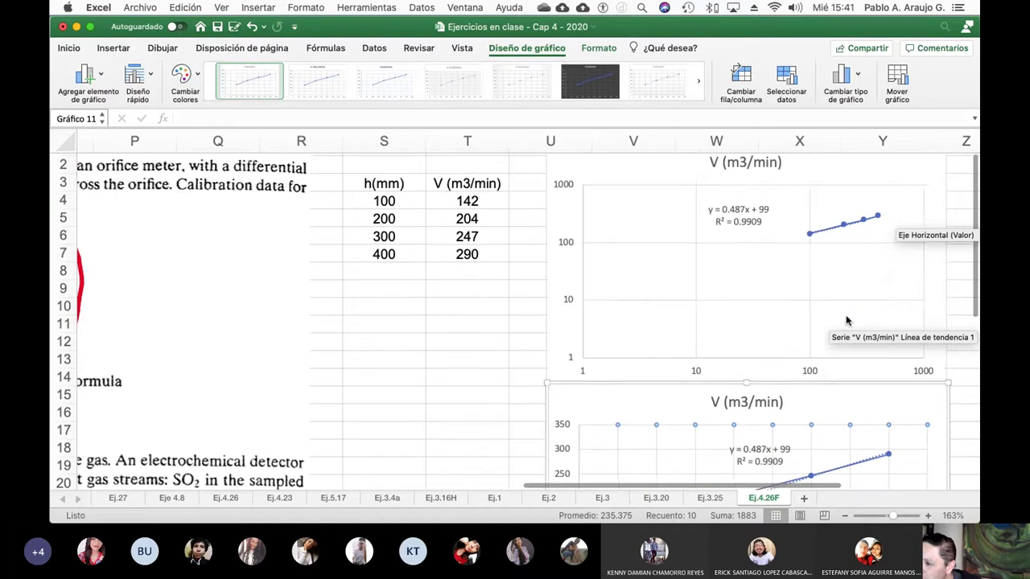
pyautogui.scroll(-2, 846, 320)
pyautogui.scroll(1, 847, 320)
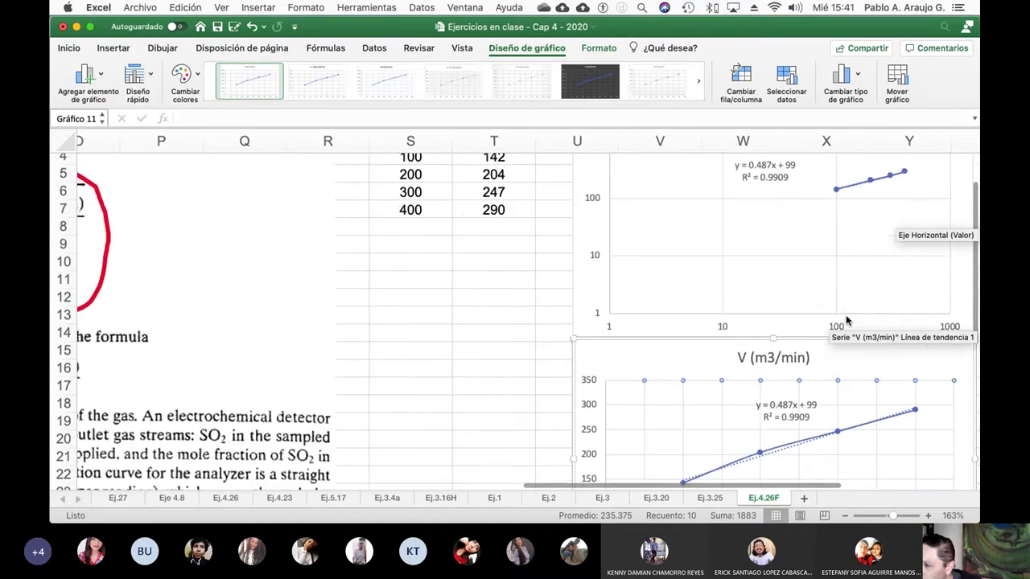
pyautogui.scroll(1, 847, 320)
pyautogui.scroll(-2, 846, 320)
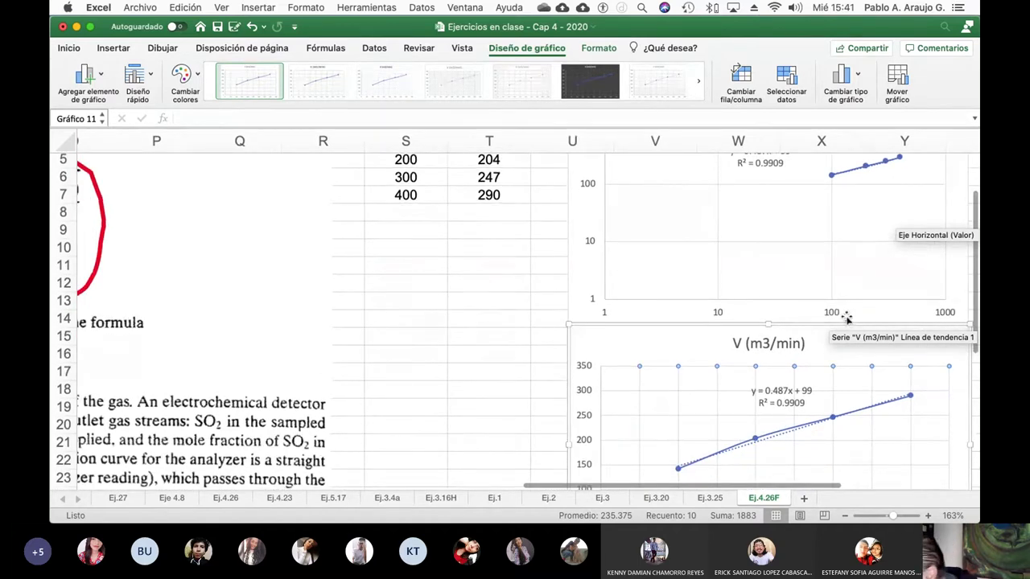
pyautogui.scroll(2, 846, 321)
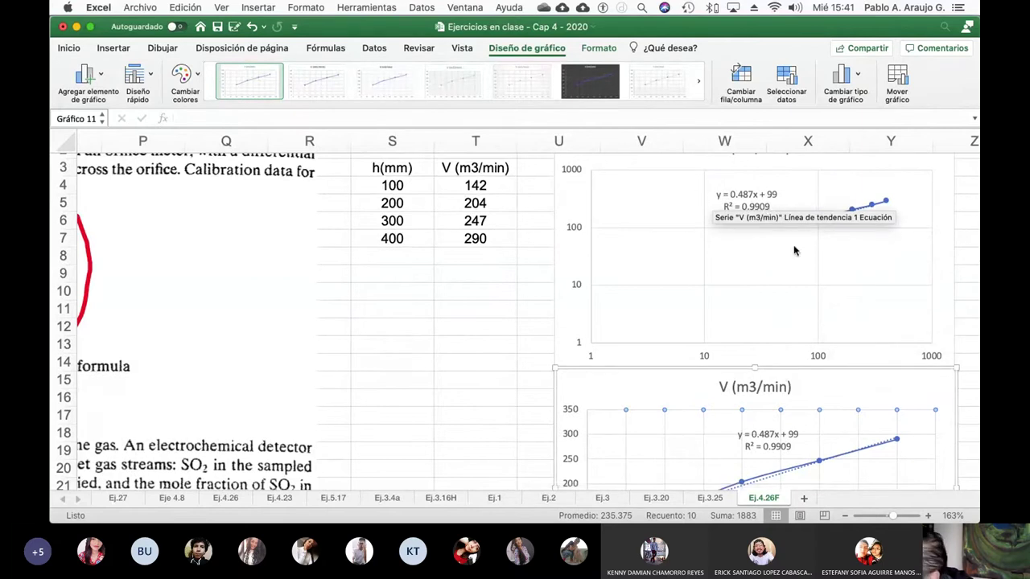
pyautogui.scroll(-5, 797, 299)
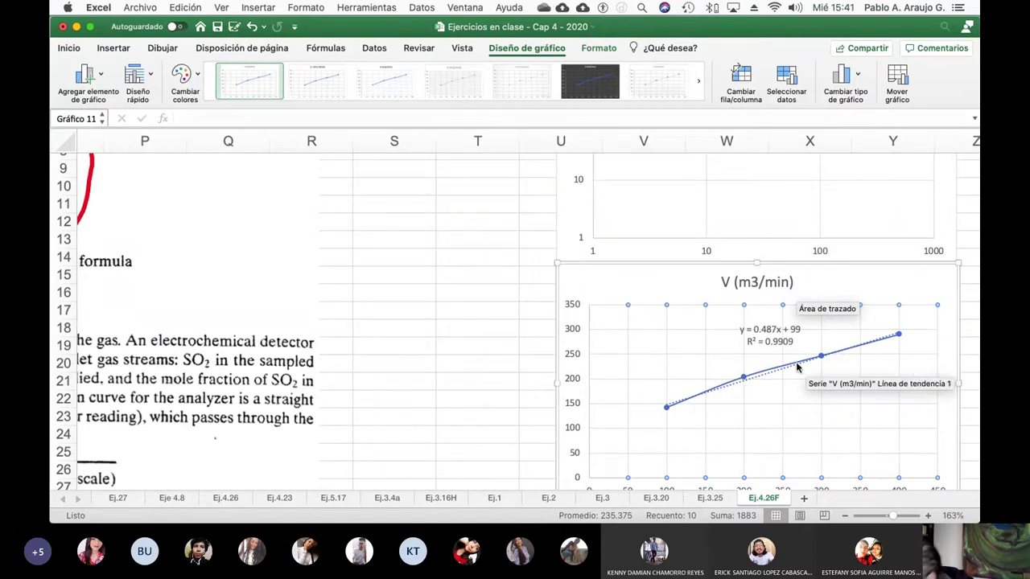
pyautogui.scroll(4, 799, 367)
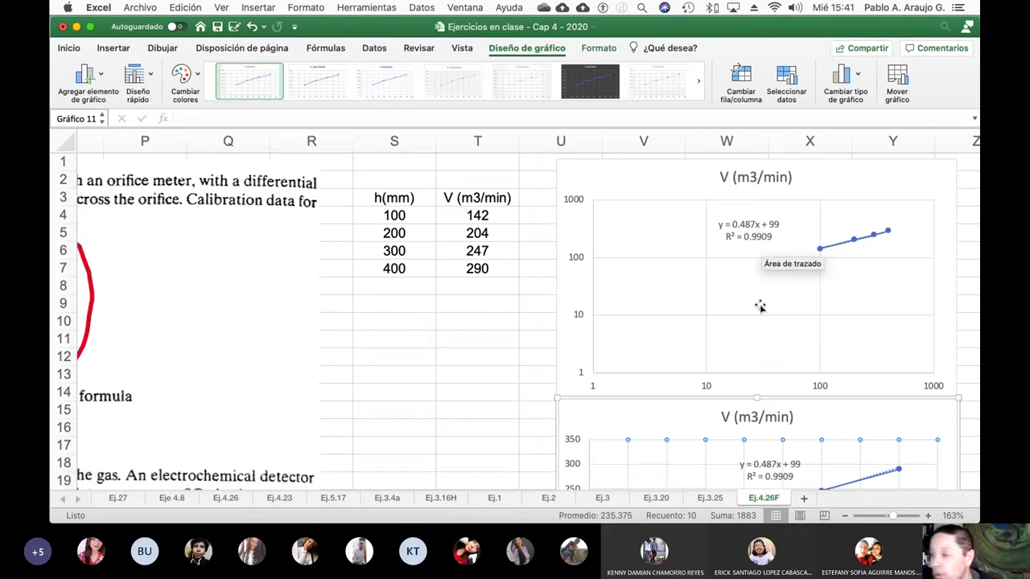
pyautogui.scroll(-5, 760, 306)
pyautogui.hscroll(1, 760, 305)
pyautogui.scroll(-1, 760, 305)
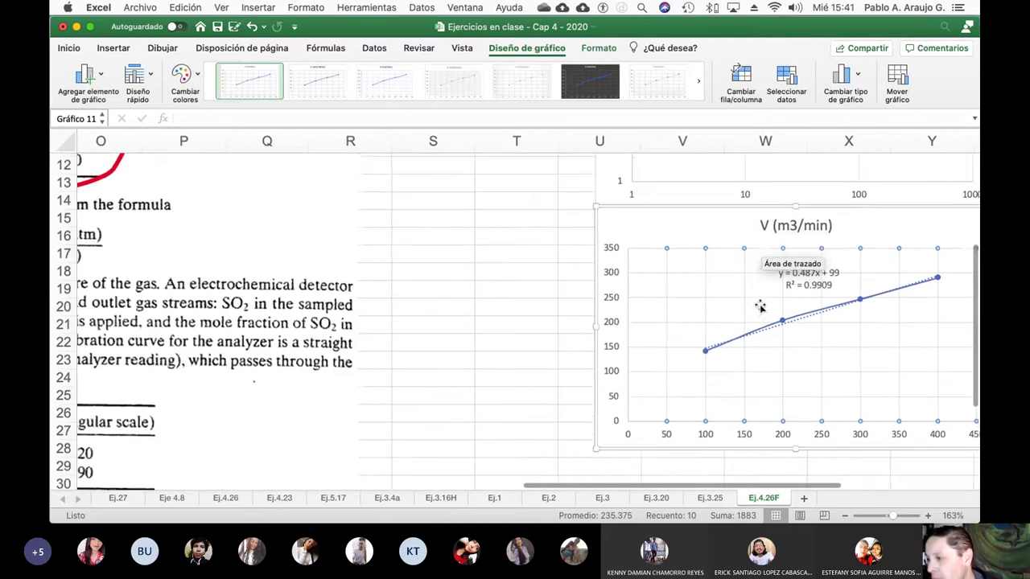
pyautogui.hscroll(3, 759, 298)
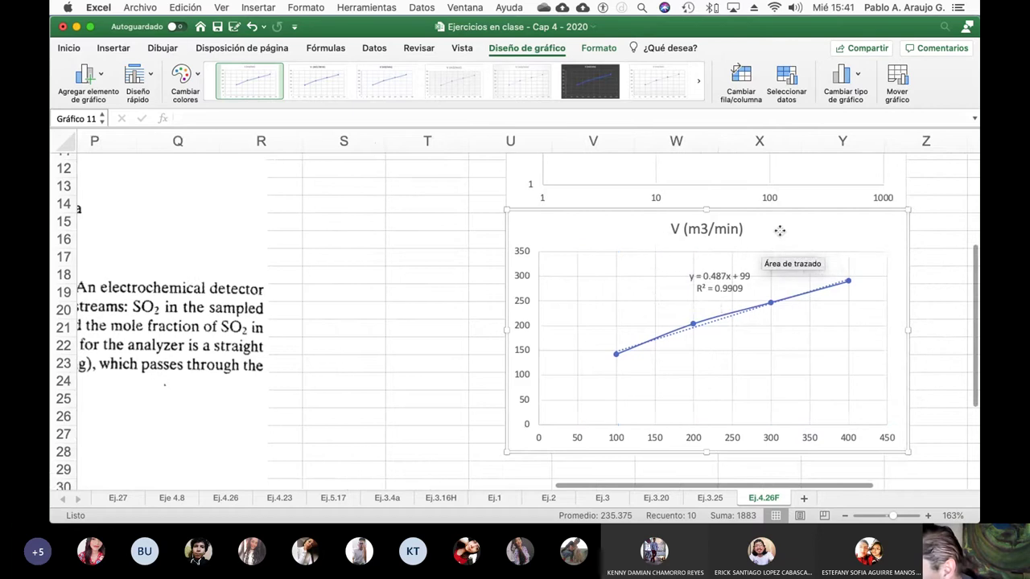
pyautogui.moveTo(780, 230)
pyautogui.mouseDown()
pyautogui.moveTo(789, 228)
pyautogui.moveTo(771, 231)
pyautogui.moveTo(777, 238)
pyautogui.mouseUp()
pyautogui.scroll(3, 803, 306)
pyautogui.scroll(-2, 802, 308)
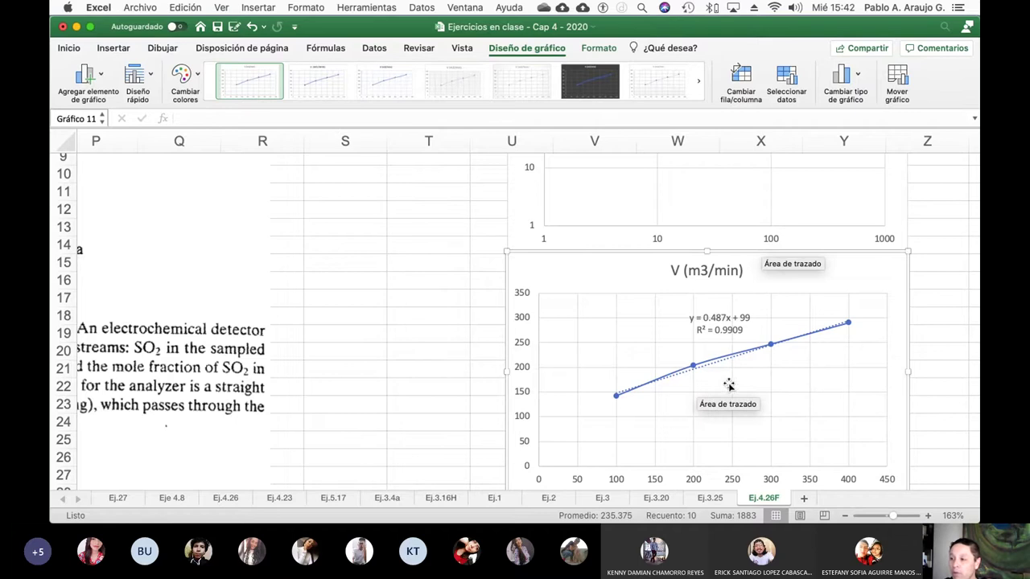
pyautogui.scroll(5, 728, 385)
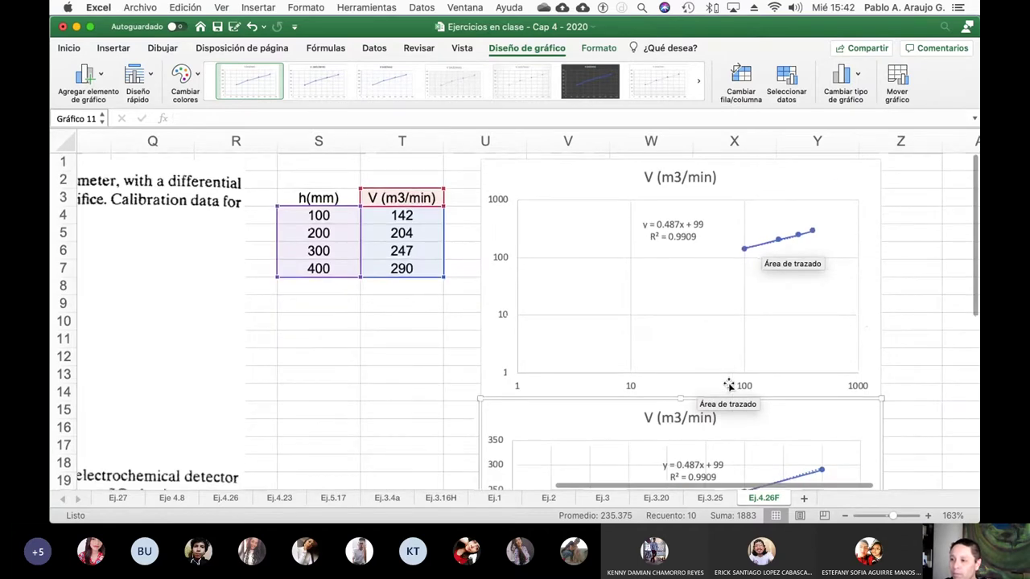
# - Delete the linear trendlines and their equation labels from both the log-log chart and the linear-axis chart below it
pyautogui.scroll(-3, 728, 386)
pyautogui.scroll(3, 729, 386)
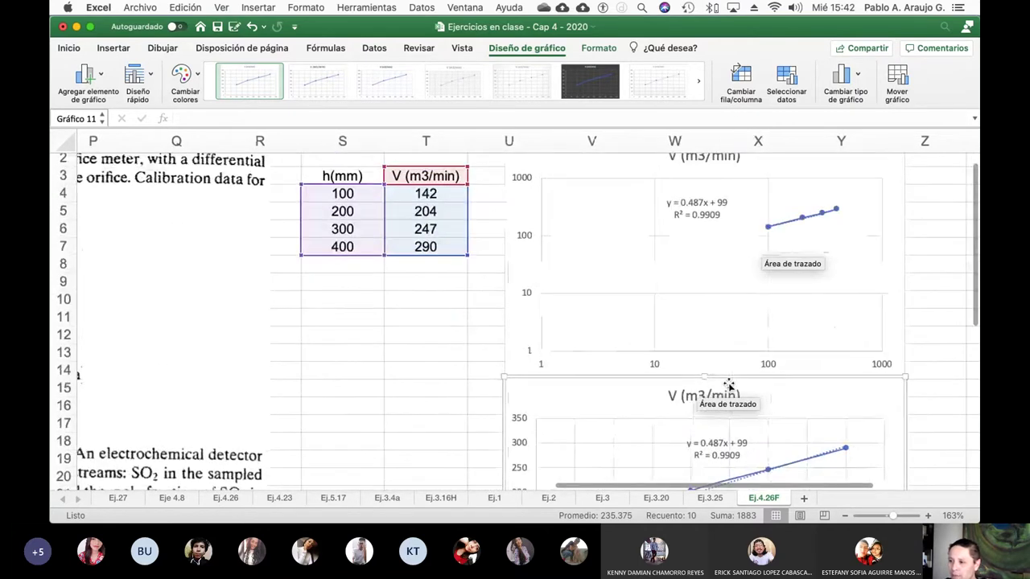
pyautogui.scroll(-1, 729, 386)
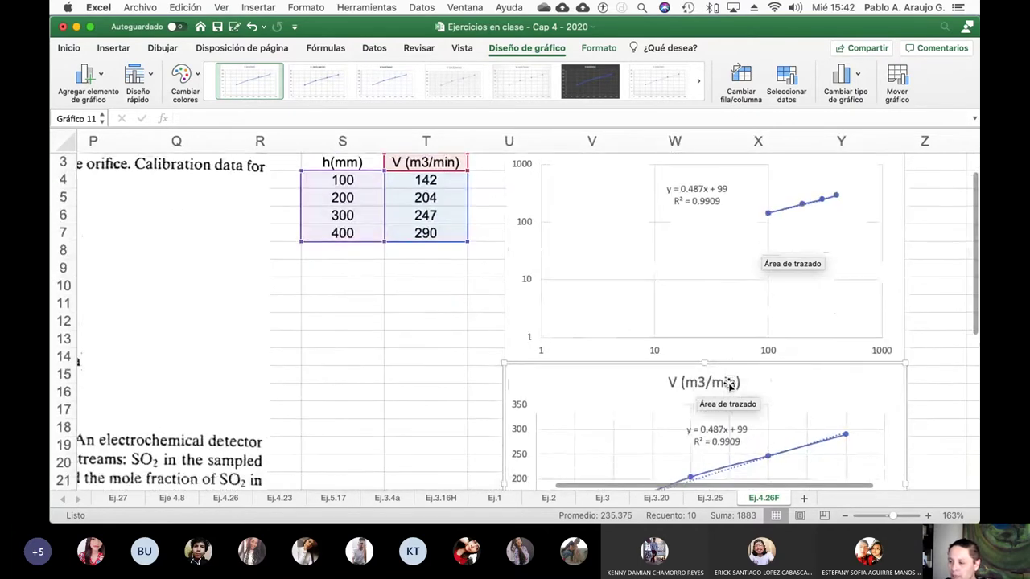
pyautogui.click(777, 213)
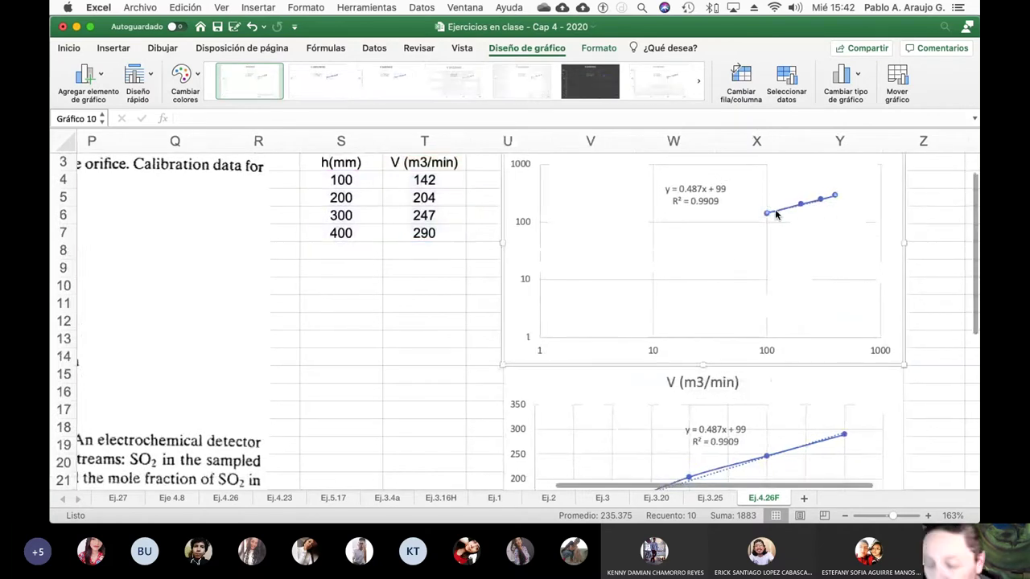
pyautogui.press('Delete')
pyautogui.click(775, 213)
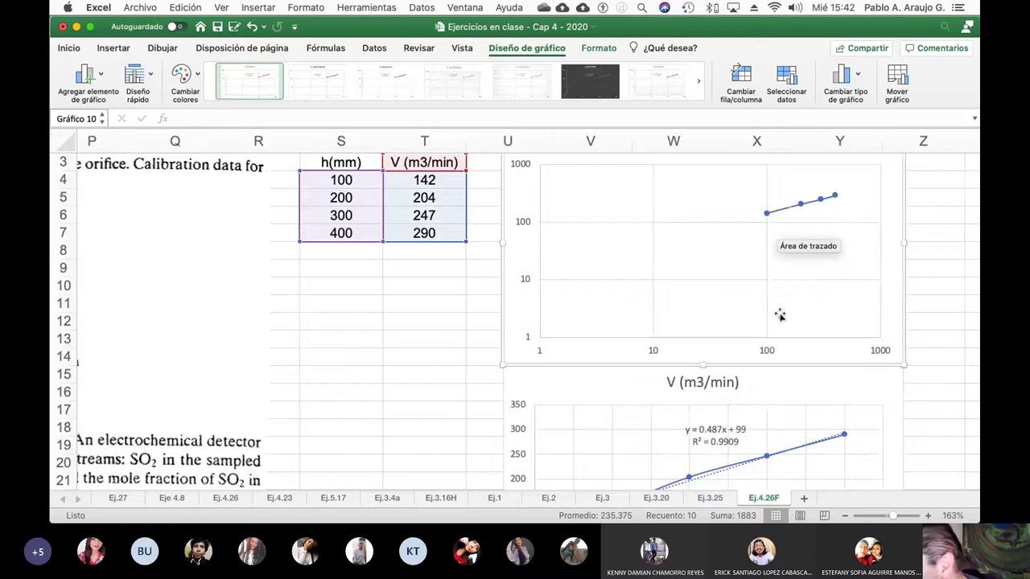
pyautogui.scroll(-5, 778, 315)
pyautogui.click(732, 394)
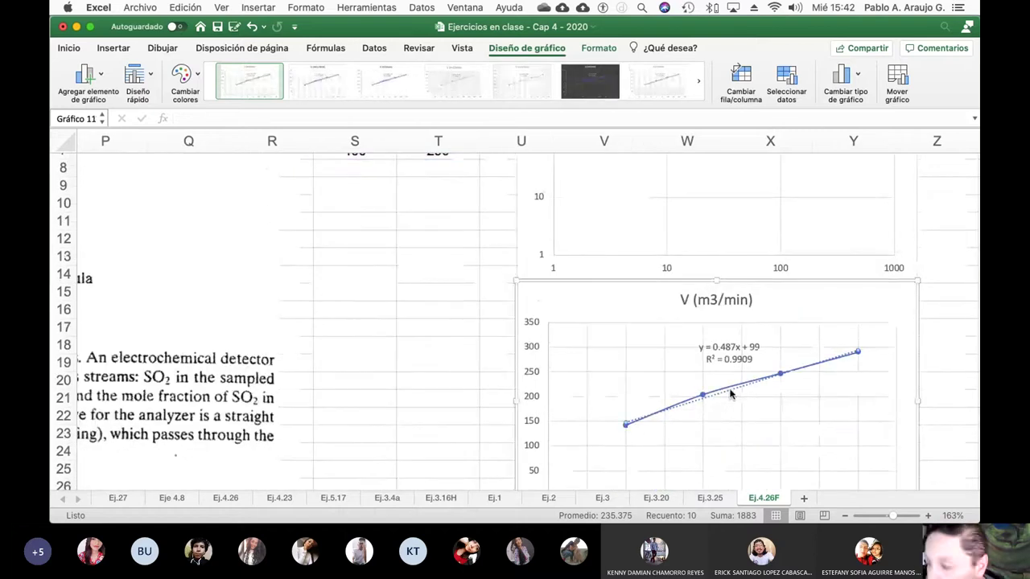
pyautogui.scroll(5, 732, 394)
pyautogui.hscroll(1, 708, 354)
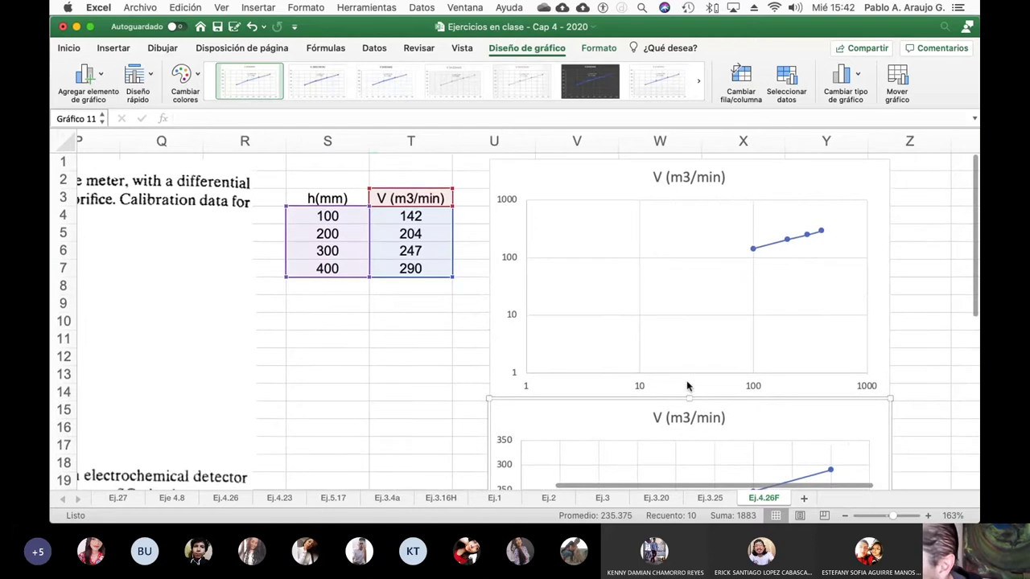
pyautogui.click(391, 322)
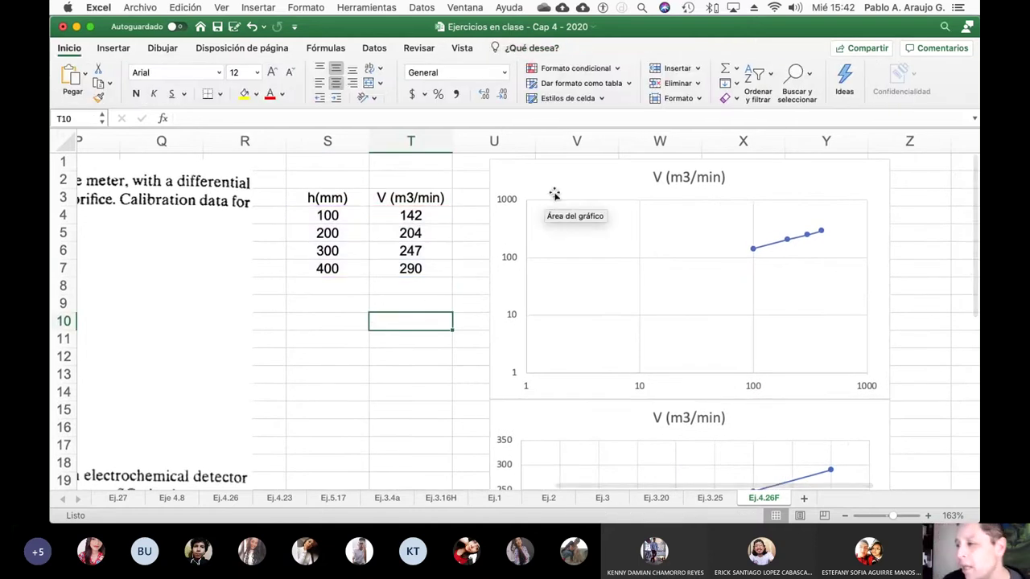
# - Enter the headers "log(h)" in S9 and "Log (v)" in T9 below the calibration data
pyautogui.scroll(-1, 563, 185)
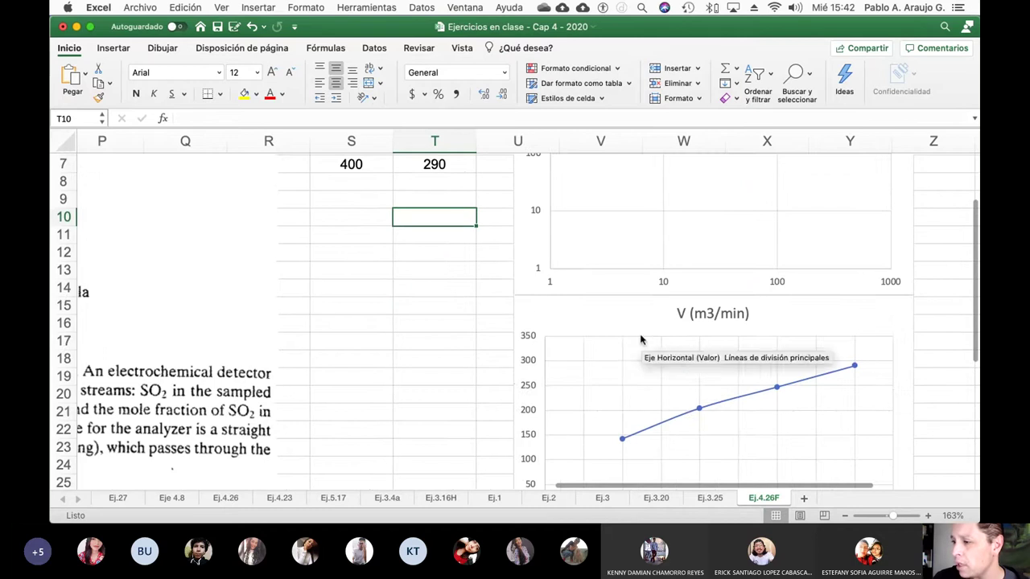
pyautogui.scroll(5, 681, 419)
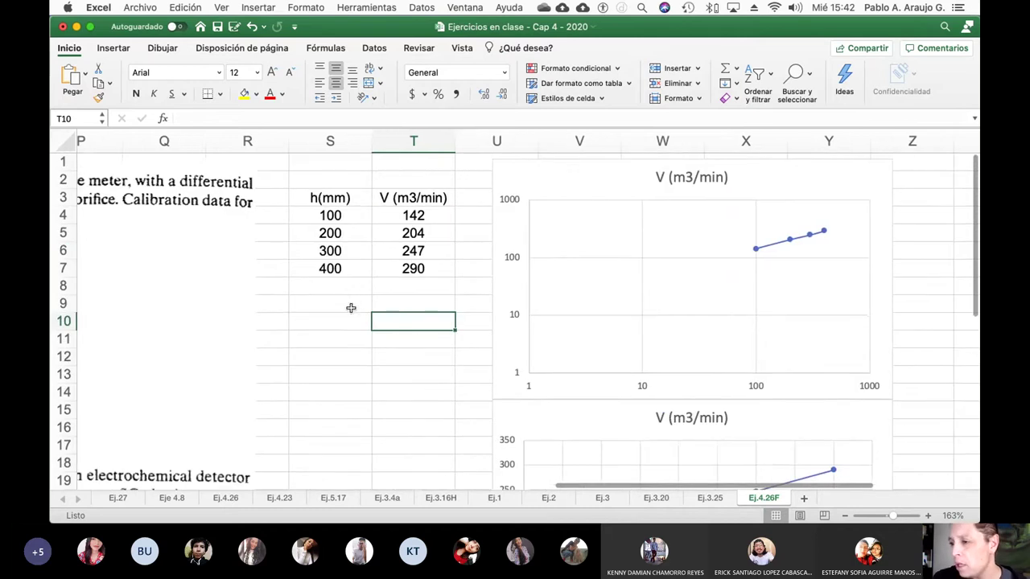
pyautogui.click(351, 304)
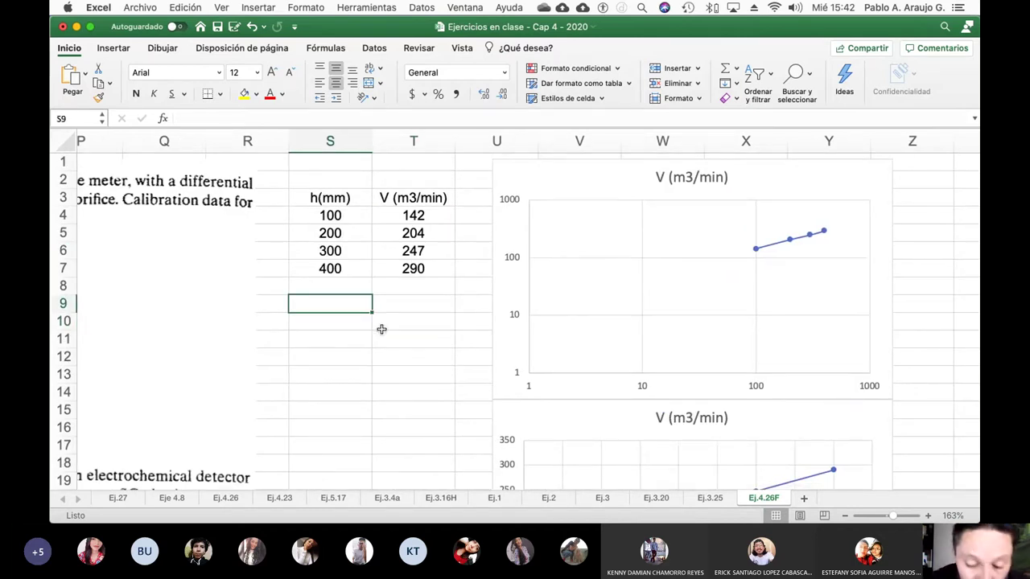
pyautogui.write('lg')
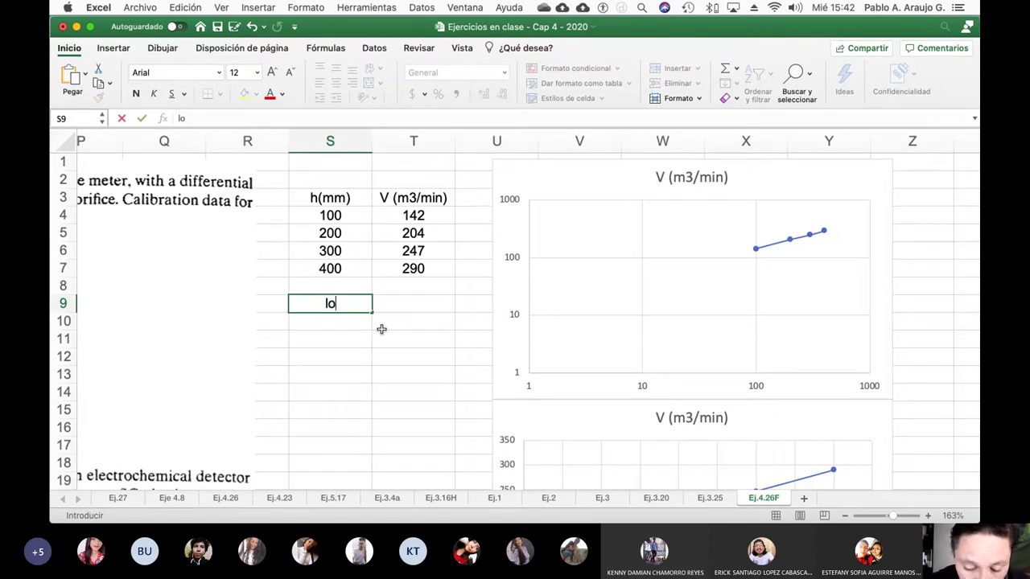
pyautogui.write('g(h)')
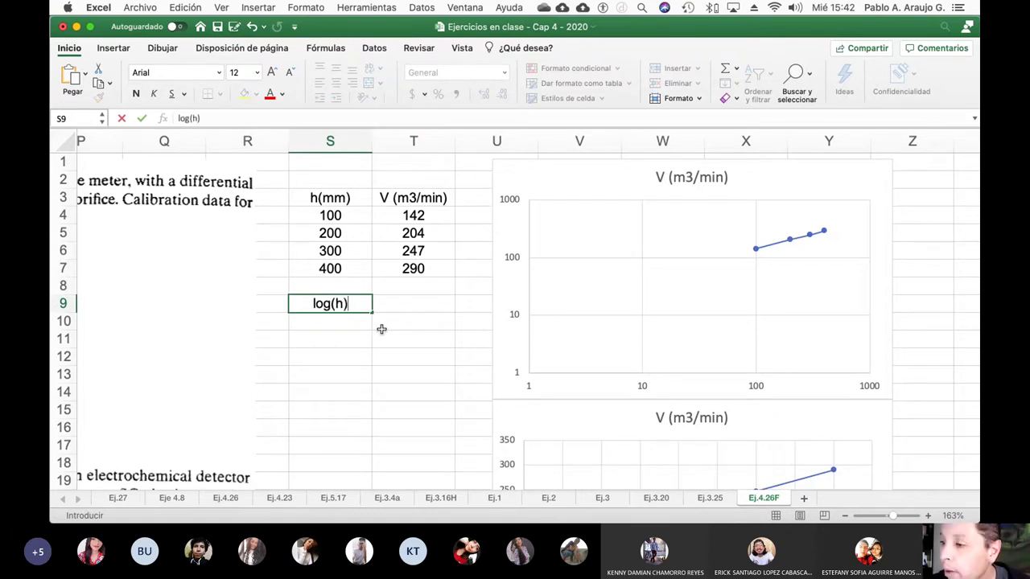
pyautogui.press('Return')
pyautogui.press('Up')
pyautogui.press('Right')
pyautogui.write('Lo')
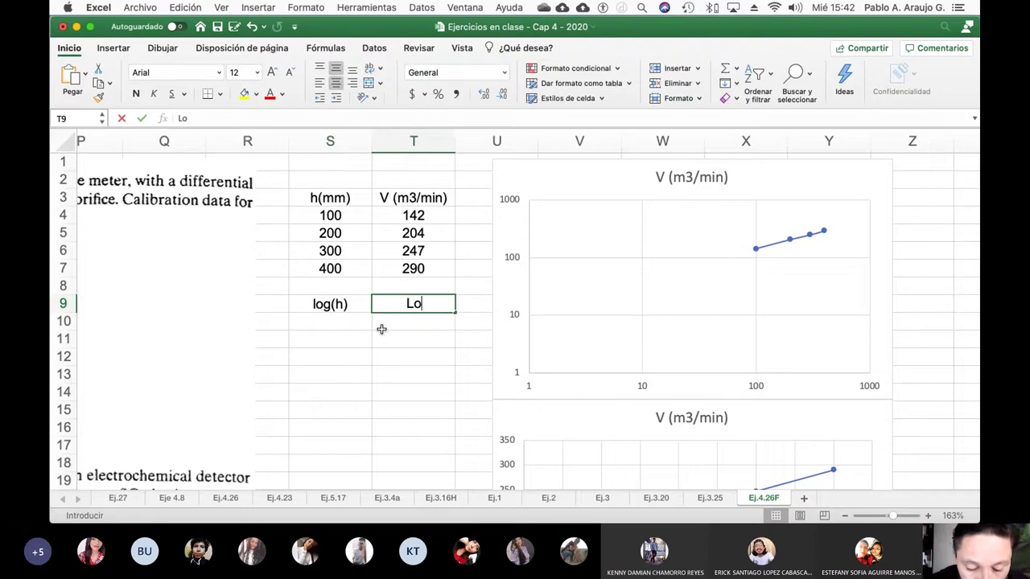
pyautogui.write('g (v)')
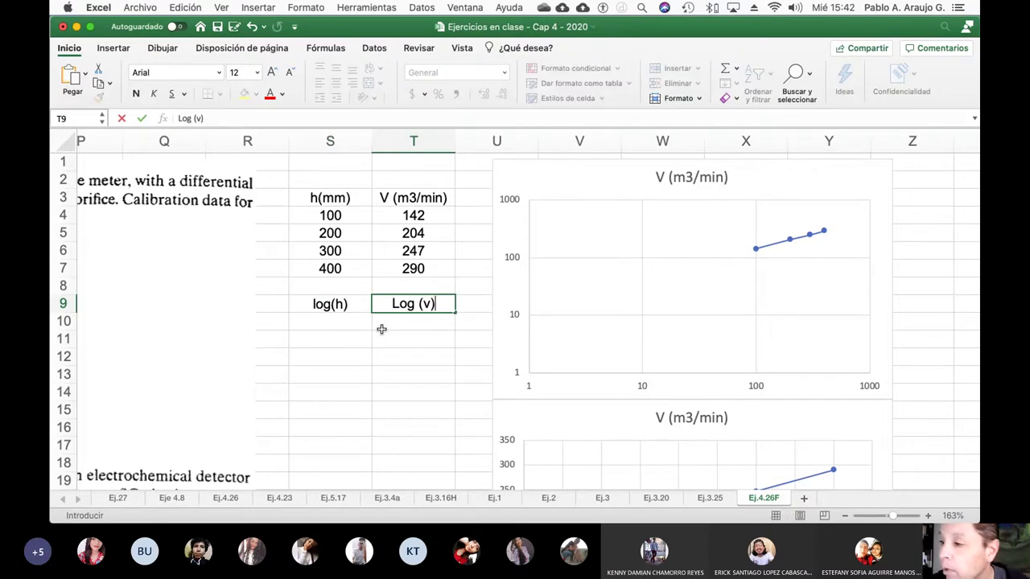
pyautogui.press('Return')
# - Calculate the logarithm of each h value with =LOG(S4) in S10, filled down to S13
pyautogui.press('Left')
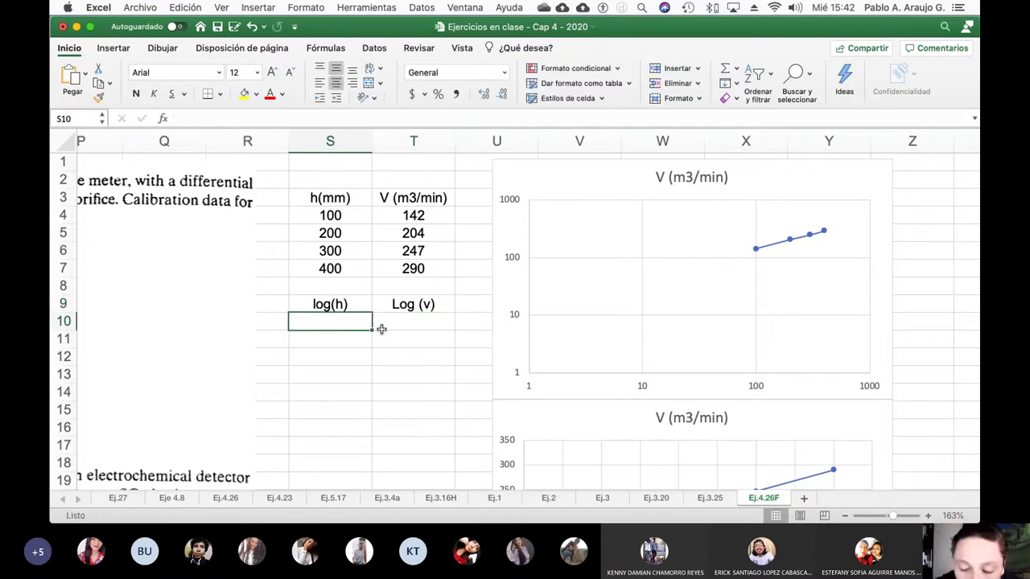
pyautogui.write('=log')
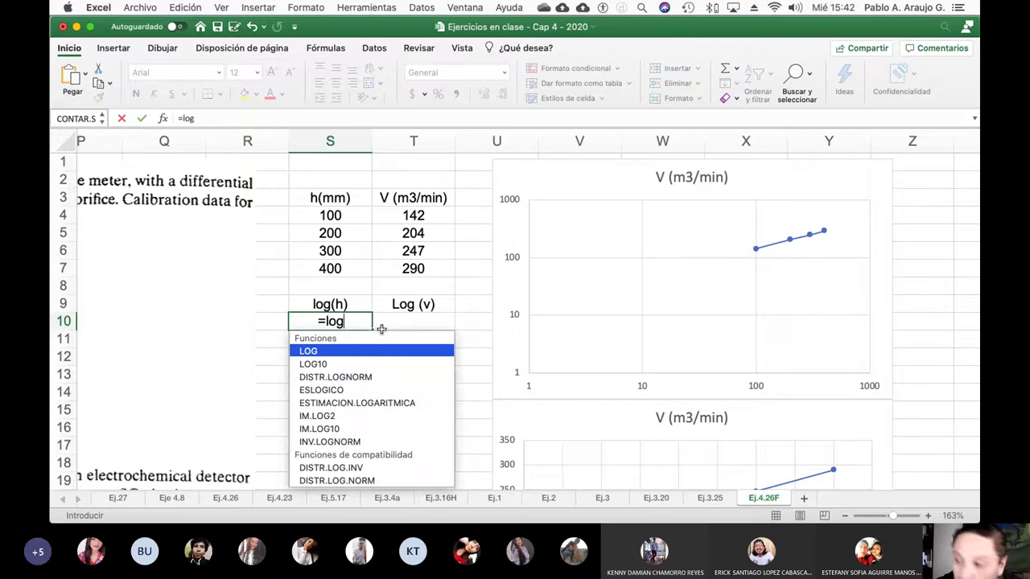
pyautogui.write('(')
pyautogui.click(336, 216)
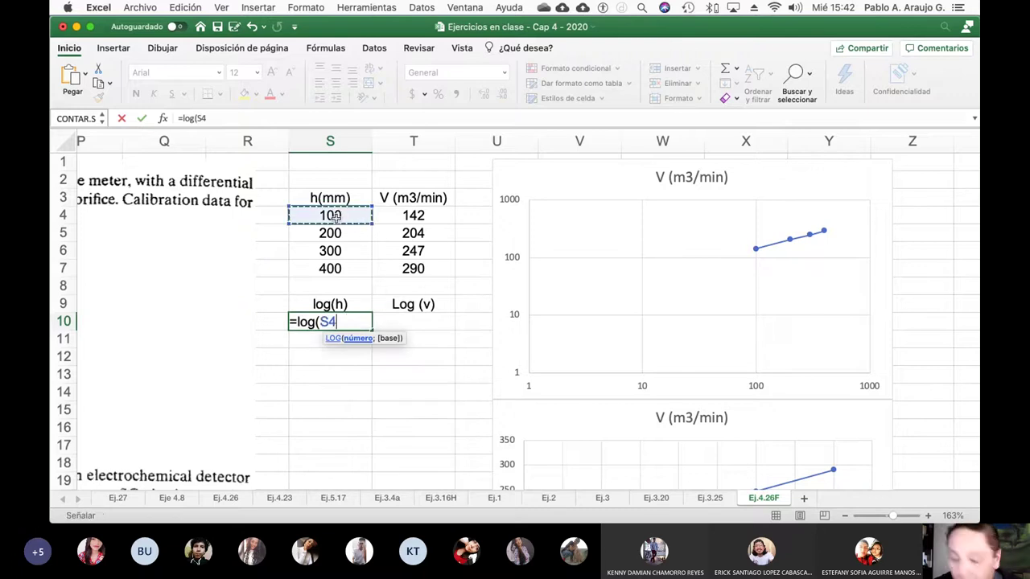
pyautogui.press('Return')
pyautogui.press('Up')
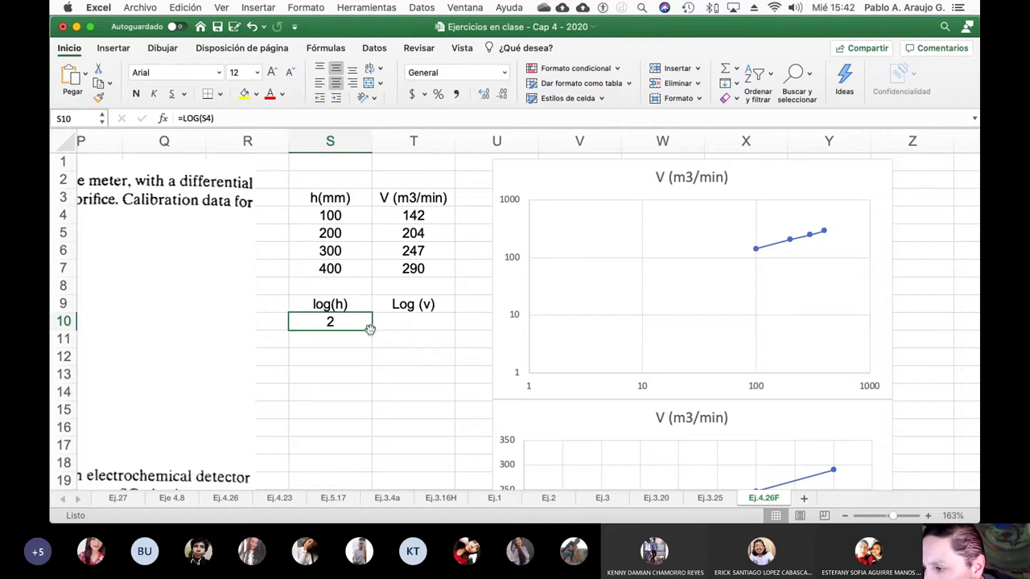
pyautogui.moveTo(370, 331); pyautogui.dragTo(364, 377)
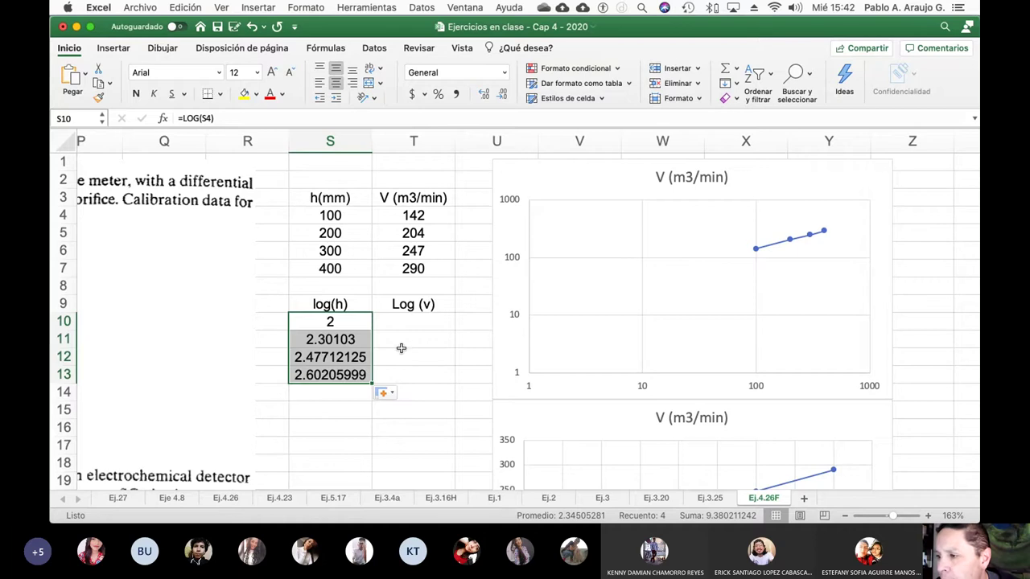
# - Calculate the logarithm of each V value with =LOG(T4) in T10, filled down to T13
pyautogui.click(408, 325)
pyautogui.write('=log(')
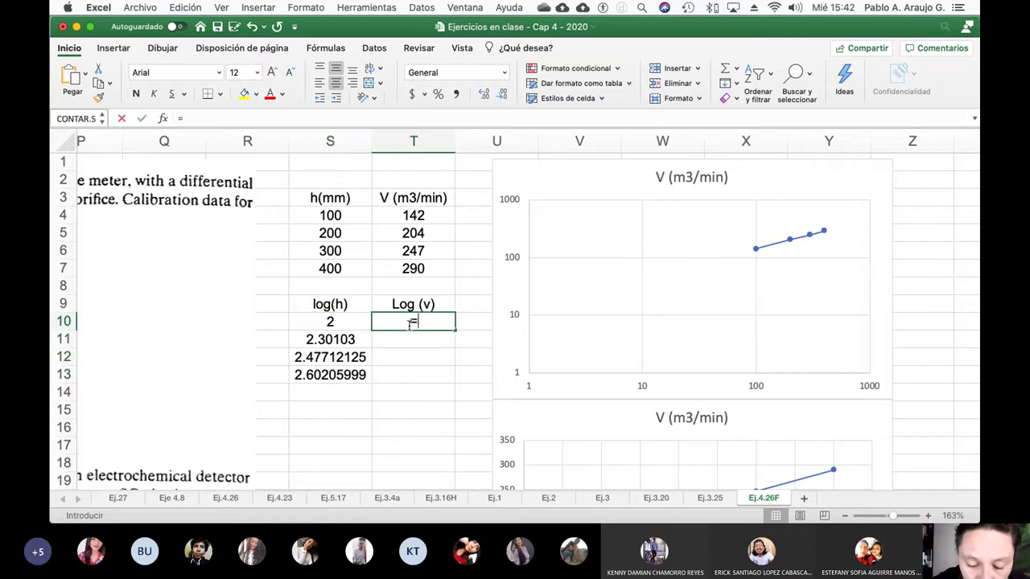
pyautogui.click(423, 216)
pyautogui.write(')')
pyautogui.press('Return')
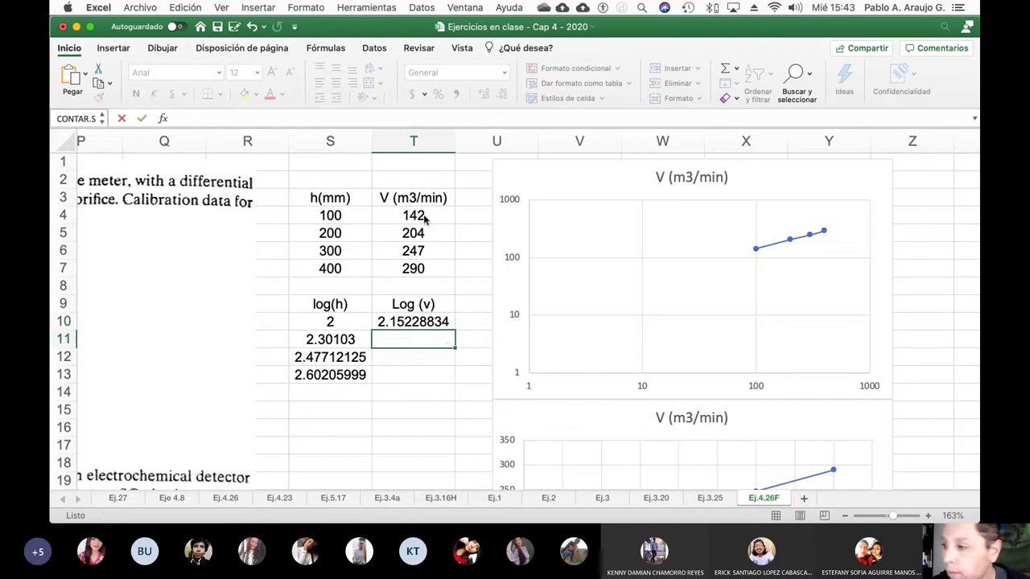
pyautogui.press('Up')
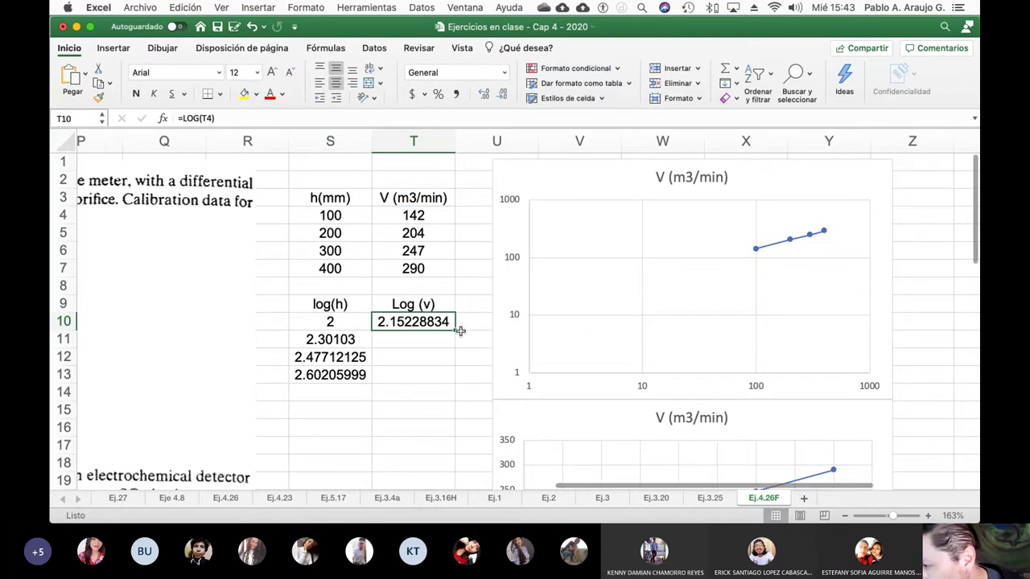
pyautogui.moveTo(458, 329); pyautogui.dragTo(440, 377)
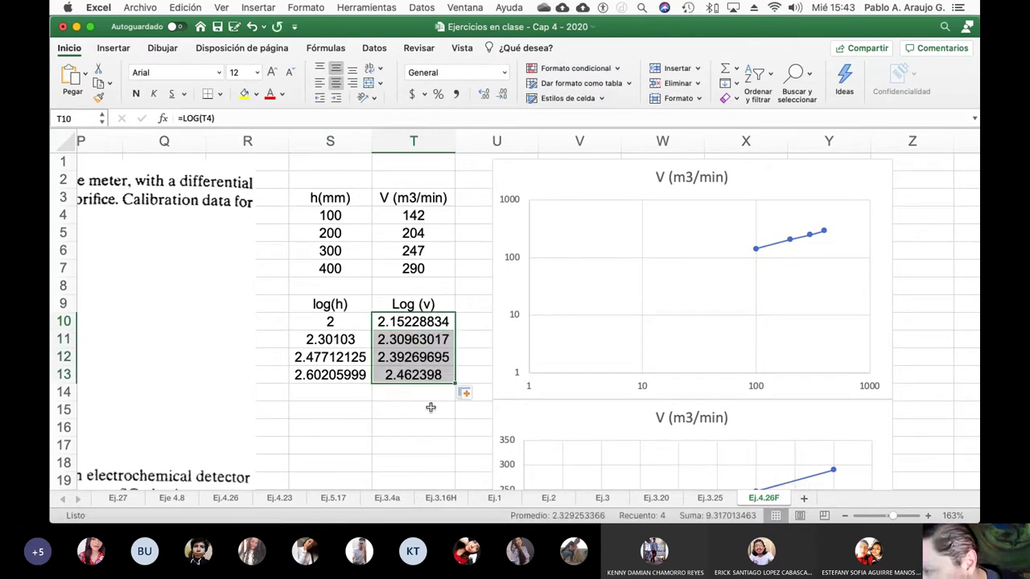
pyautogui.click(425, 412)
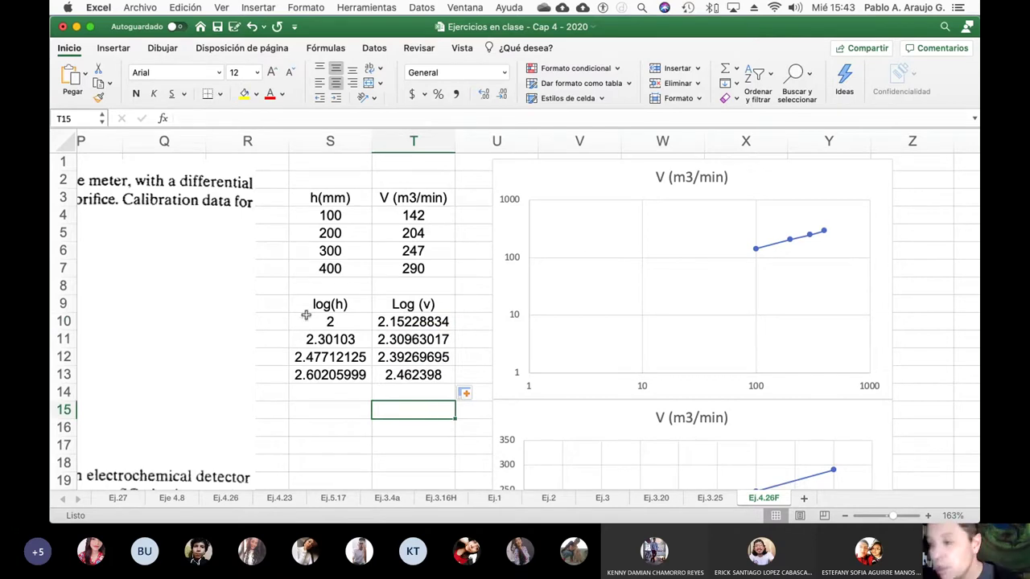
# - Insert a scatter chart with connecting lines and markers from the log(h) and Log (v) data in S9:T13
pyautogui.moveTo(313, 309); pyautogui.dragTo(424, 382)
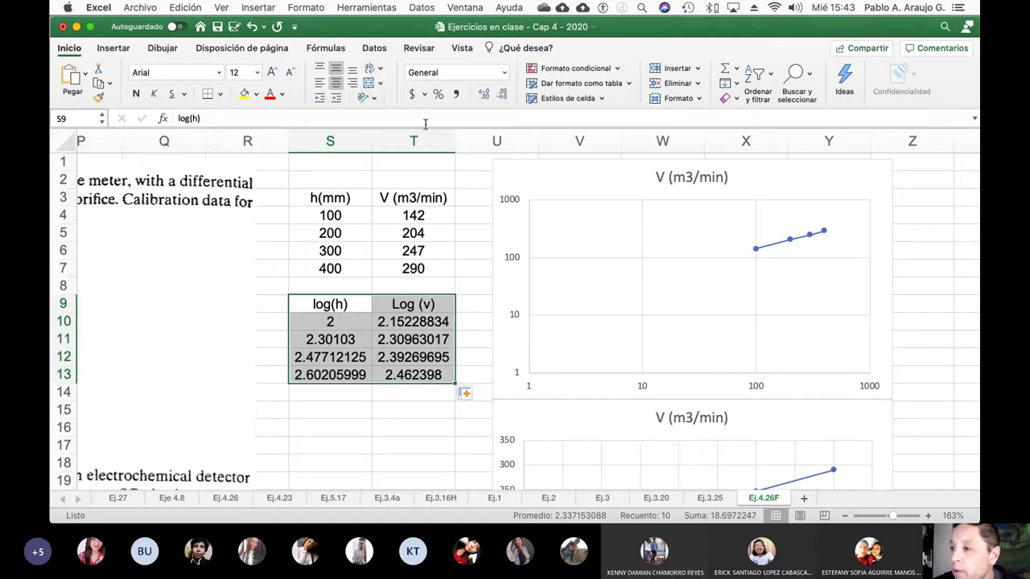
pyautogui.click(115, 50)
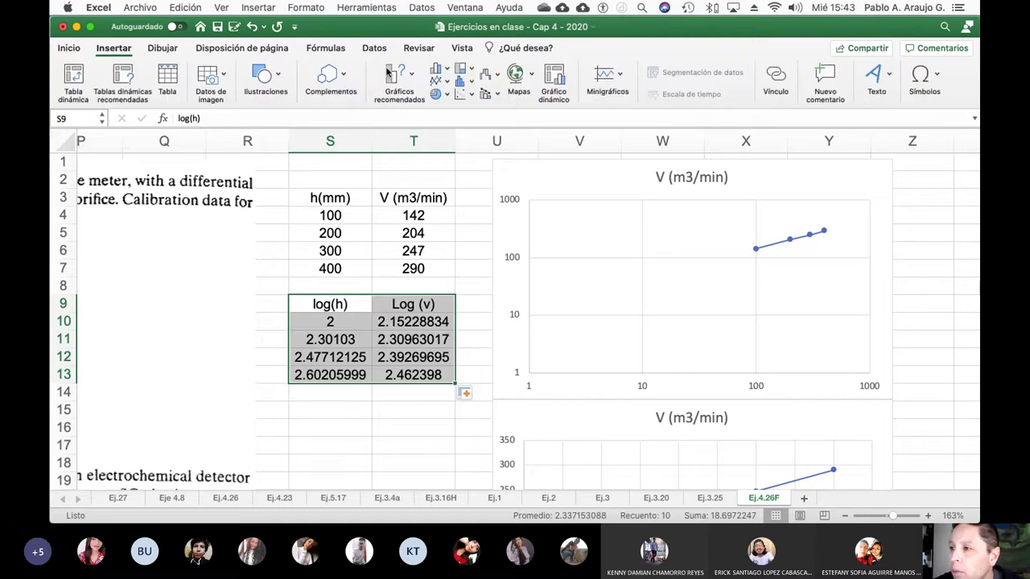
pyautogui.click(473, 95)
pyautogui.click(584, 182)
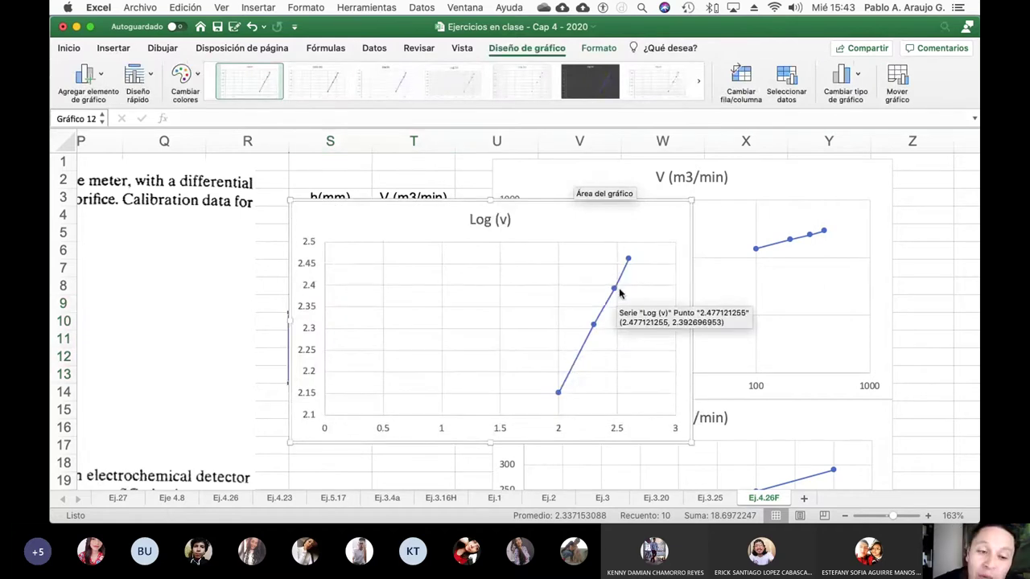
# - Add a linear trendline to the Log (v) series, display its equation and R² value, and close the formatting pane
pyautogui.rightClick(583, 351)
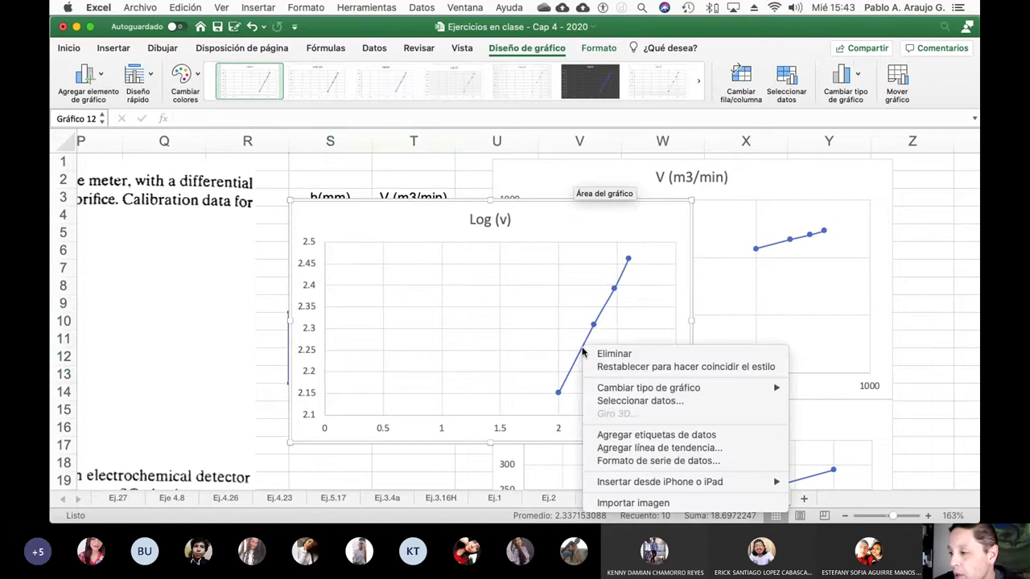
pyautogui.click(718, 448)
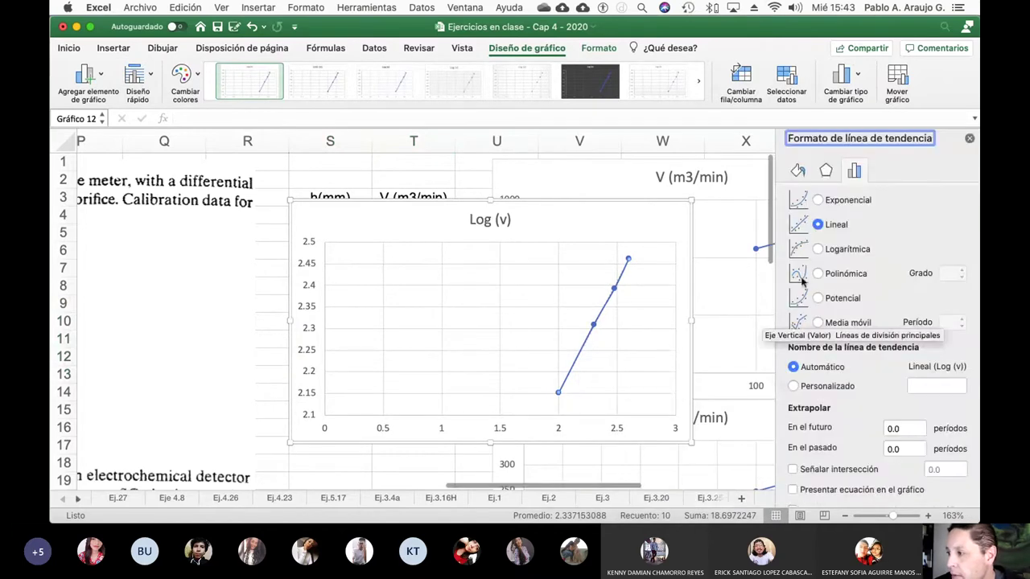
pyautogui.scroll(-2, 857, 398)
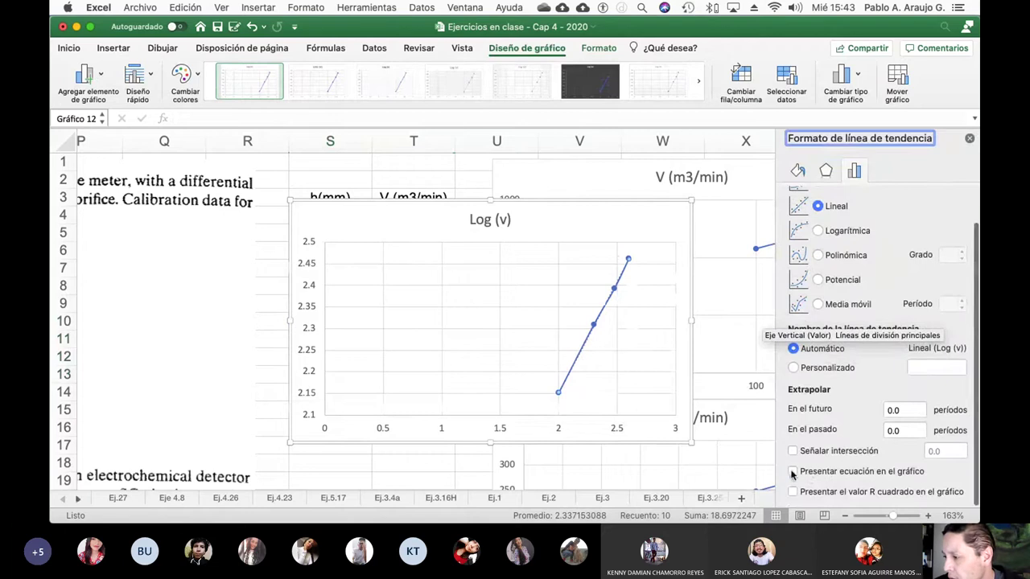
pyautogui.click(793, 473)
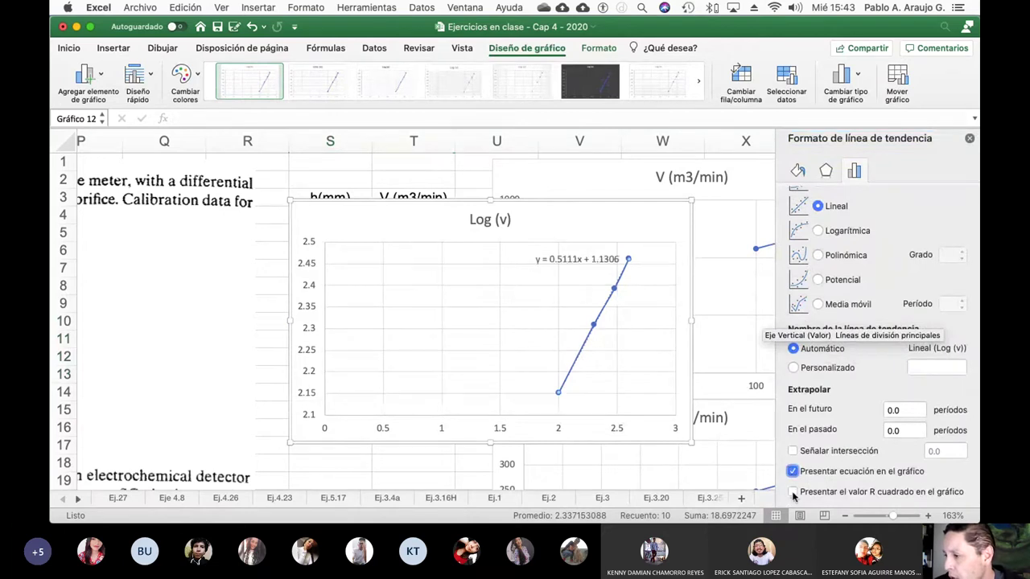
pyautogui.click(793, 493)
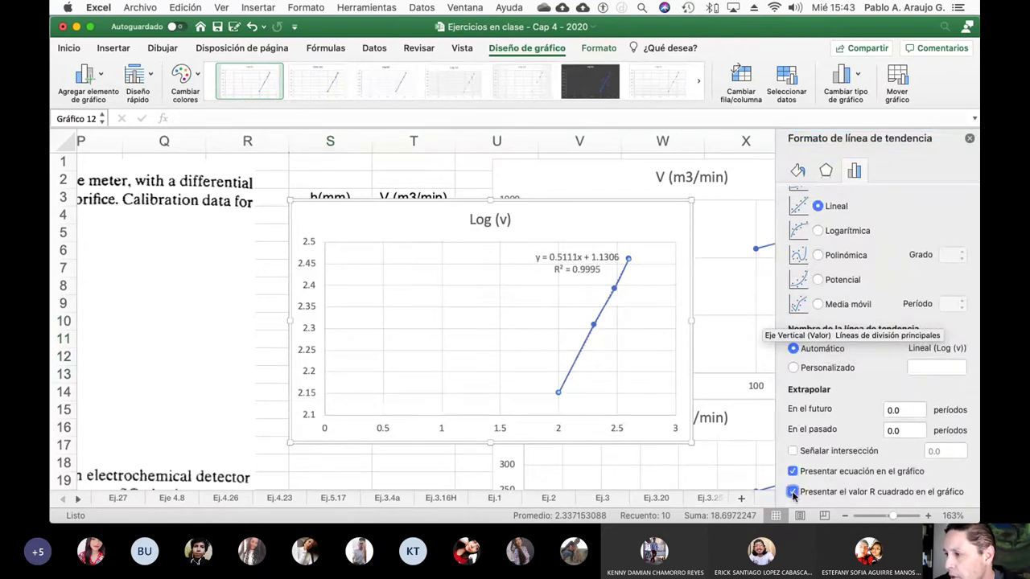
pyautogui.click(970, 139)
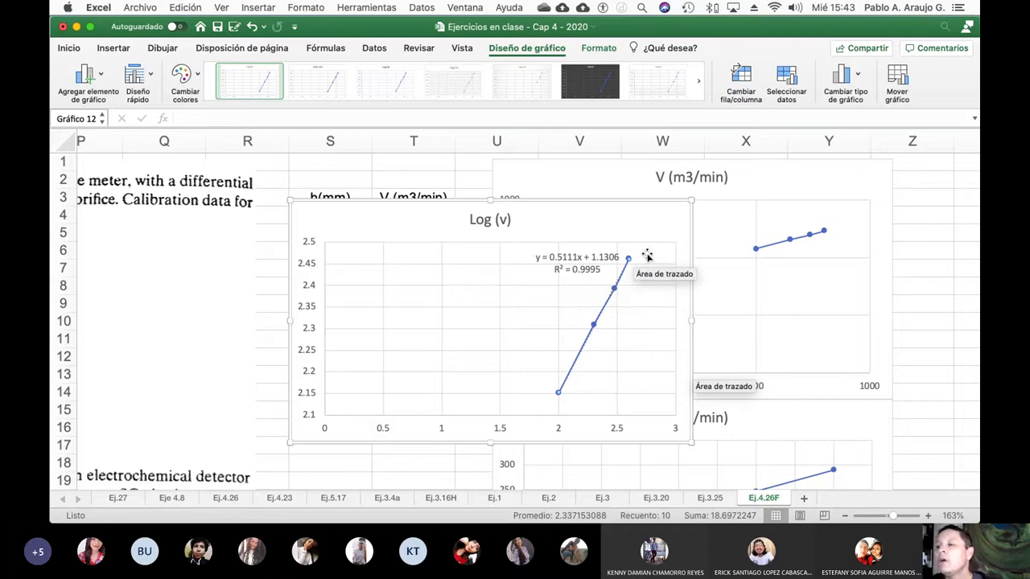
# - Move the Log (v) chart clear of the other charts, directly left of the log-log chart, and select the log-log chart
pyautogui.moveTo(628, 222); pyautogui.dragTo(420, 199)
pyautogui.scroll(-5, 776, 260)
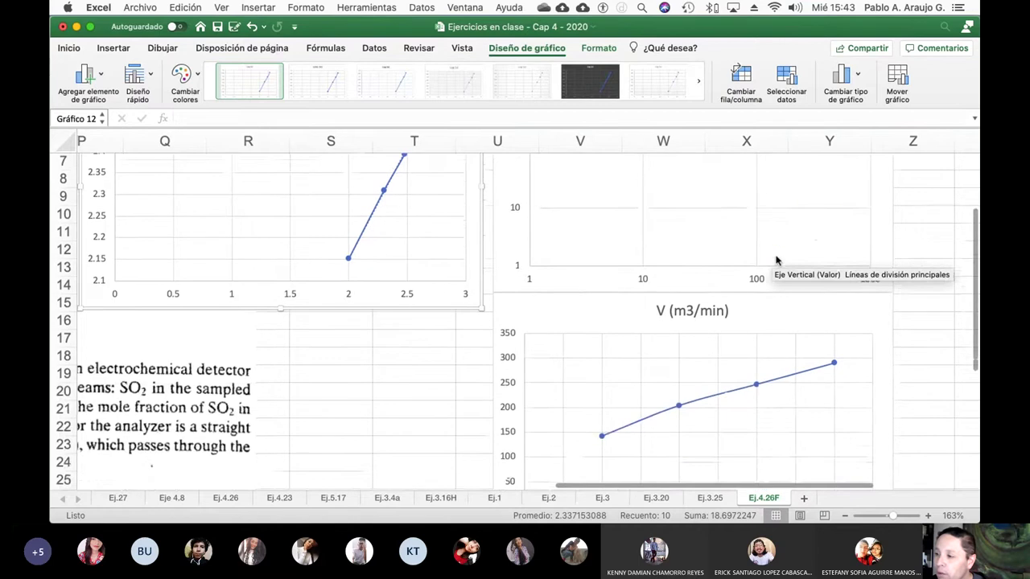
pyautogui.scroll(5, 749, 260)
pyautogui.hscroll(1, 644, 261)
pyautogui.click(548, 179)
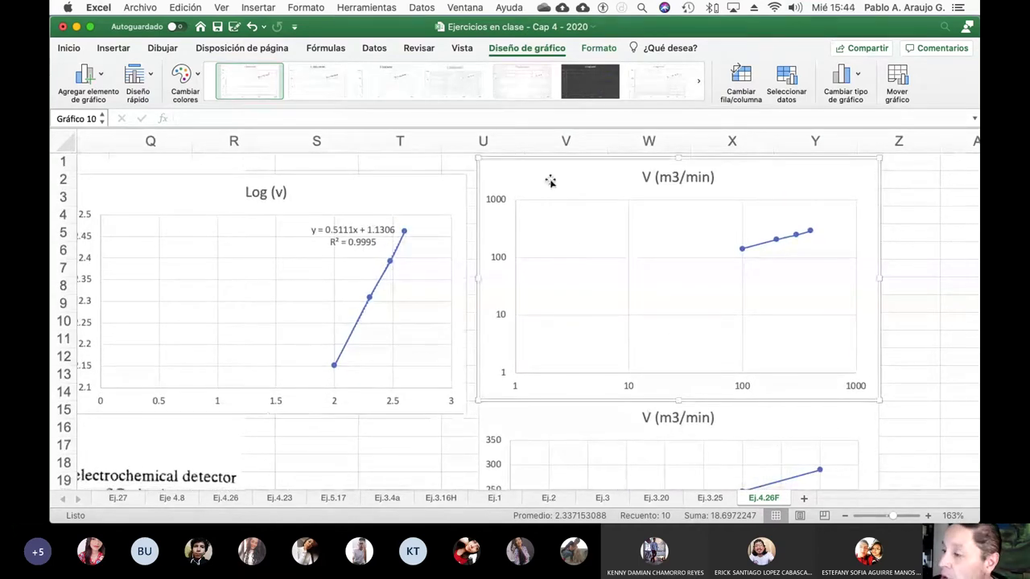
# - Delete the log-log V (m3/min) chart and move the Log (v) chart into its place above the linear chart
pyautogui.press('Escape')
pyautogui.press('Delete')
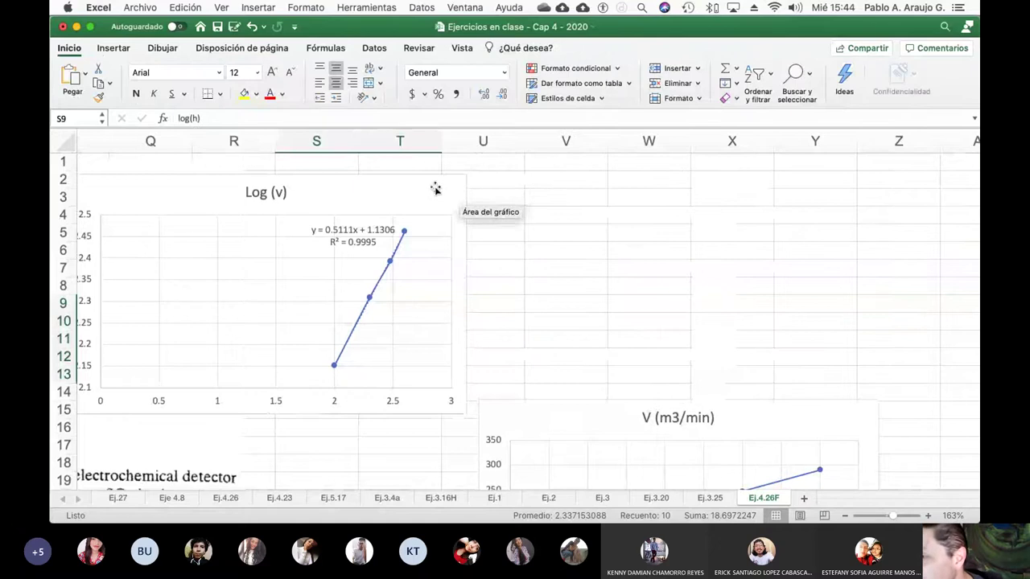
pyautogui.moveTo(437, 189); pyautogui.dragTo(845, 169)
# - Add a linear trendline to the remaining V (m3/min) series, display its equation and R² value, and close the formatting pane
pyautogui.scroll(-3, 866, 237)
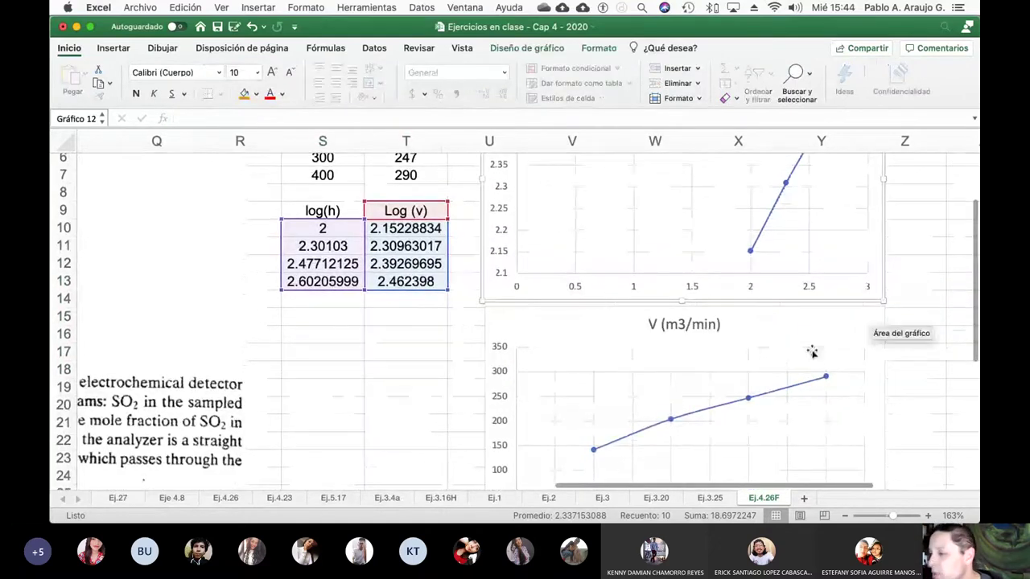
pyautogui.click(774, 395)
pyautogui.rightClick(775, 394)
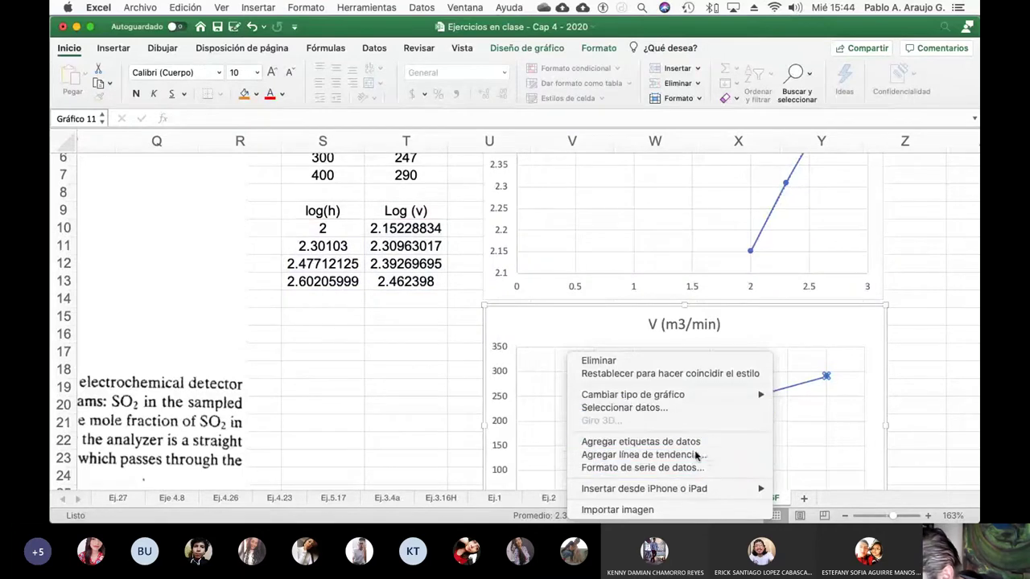
pyautogui.press('Escape')
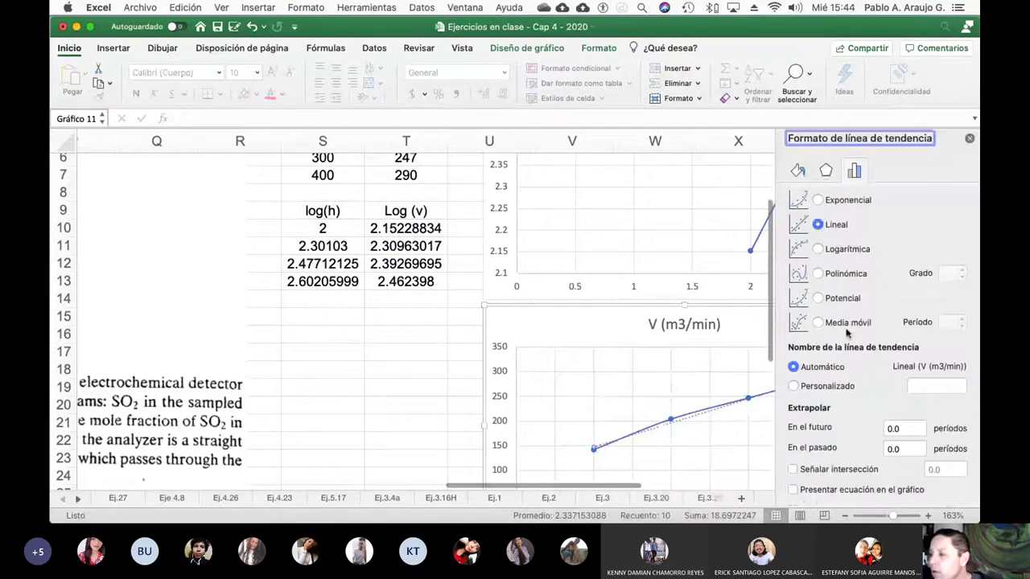
pyautogui.scroll(-1, 860, 391)
pyautogui.click(793, 471)
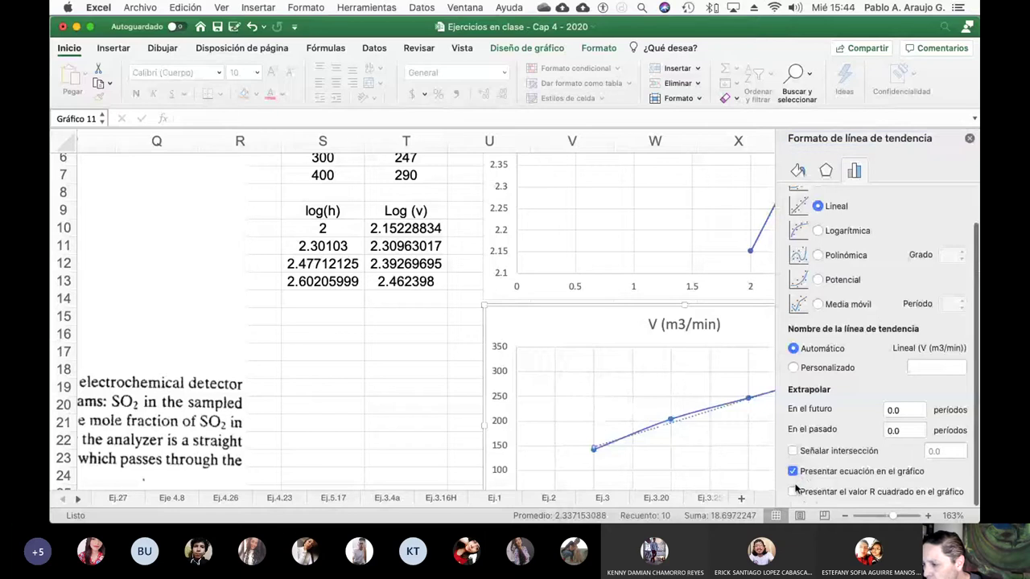
pyautogui.click(793, 493)
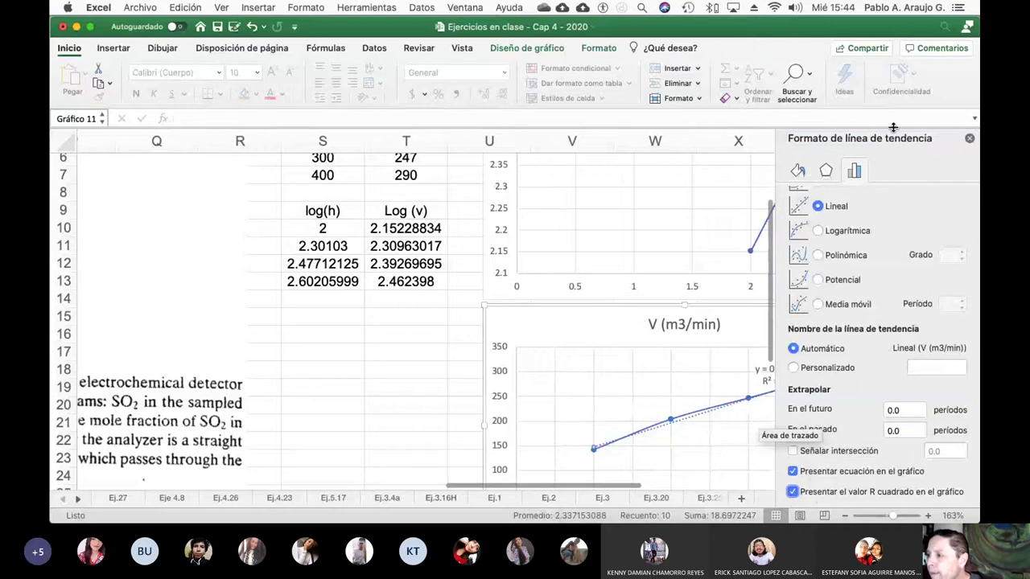
pyautogui.click(970, 140)
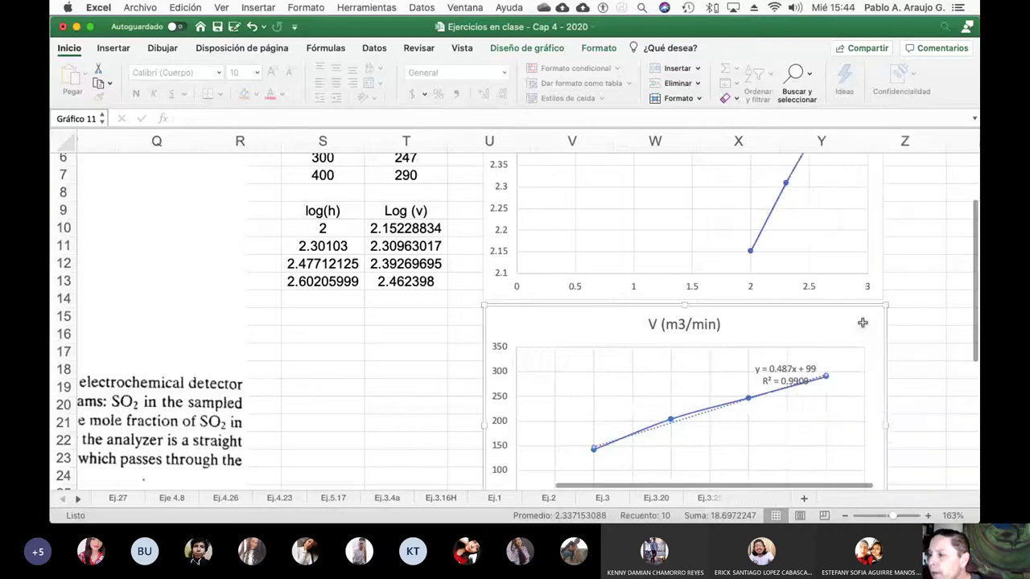
# - Shift the V (m3/min) trendline equation label to the left, clear of the plotted line, and deselect the chart
pyautogui.click(778, 369)
pyautogui.moveTo(777, 364); pyautogui.dragTo(730, 367)
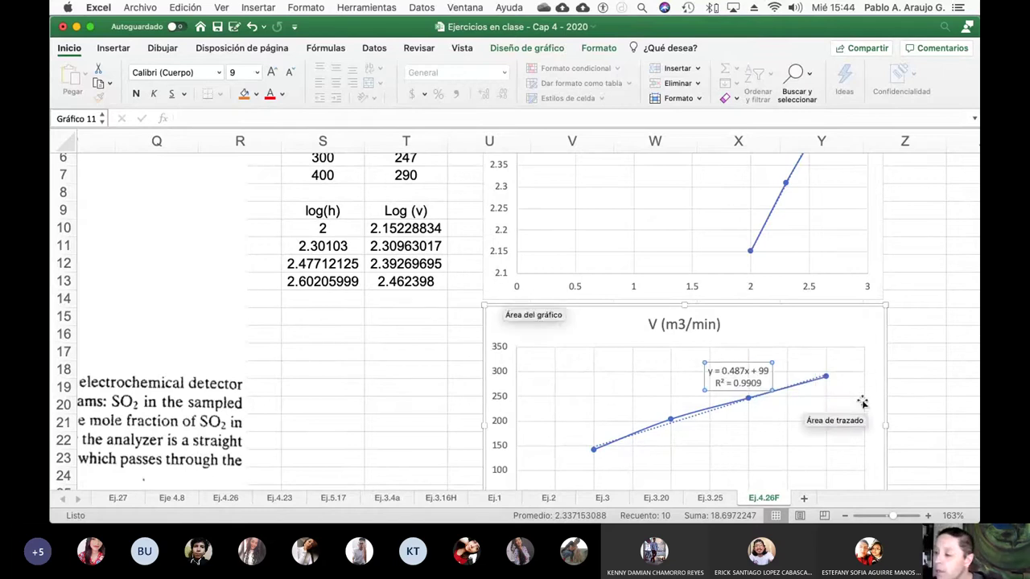
pyautogui.click(928, 363)
# - Compare the trendline equations and R² values of the two charts and reread parts (a) to (d) of the problem statement
pyautogui.scroll(-3, 708, 387)
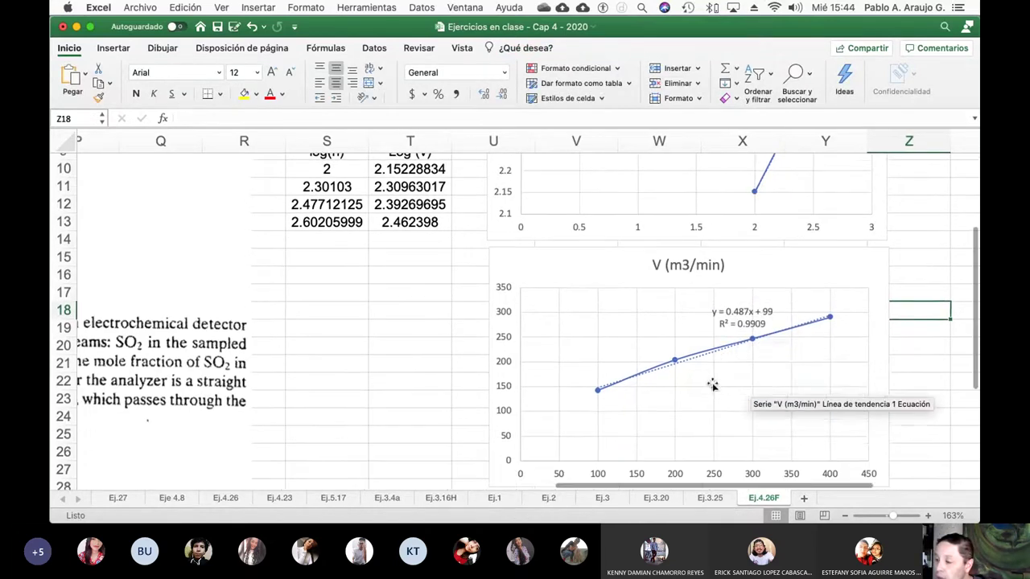
pyautogui.scroll(1, 742, 338)
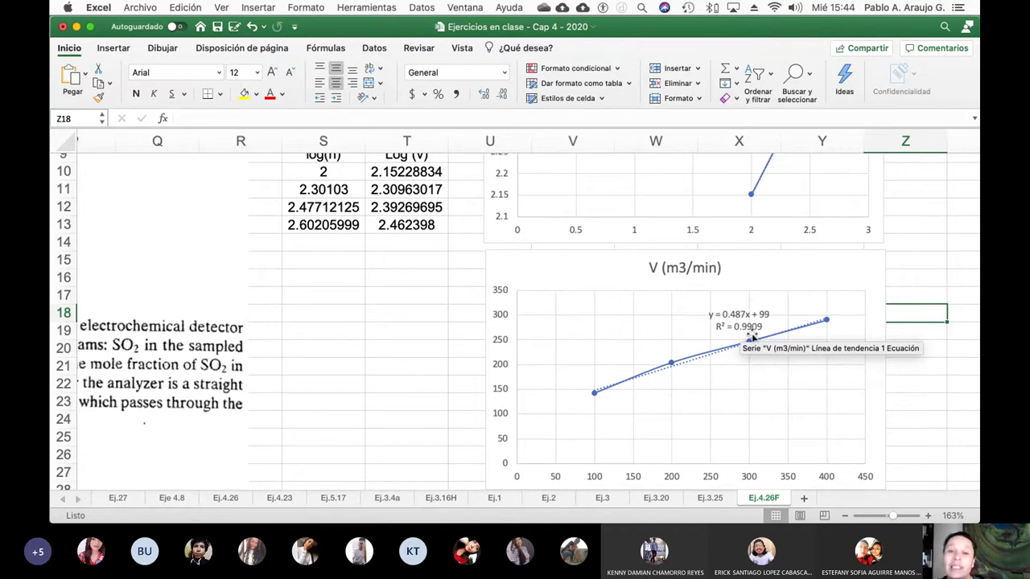
pyautogui.scroll(5, 896, 352)
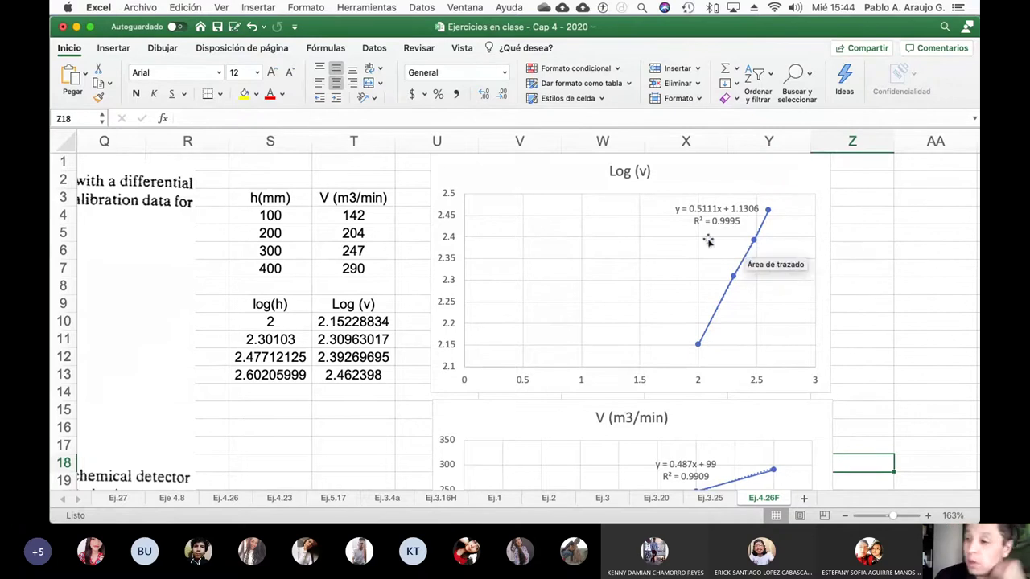
pyautogui.hscroll(-5, 311, 322)
pyautogui.scroll(-3, 306, 326)
pyautogui.scroll(-9, 305, 326)
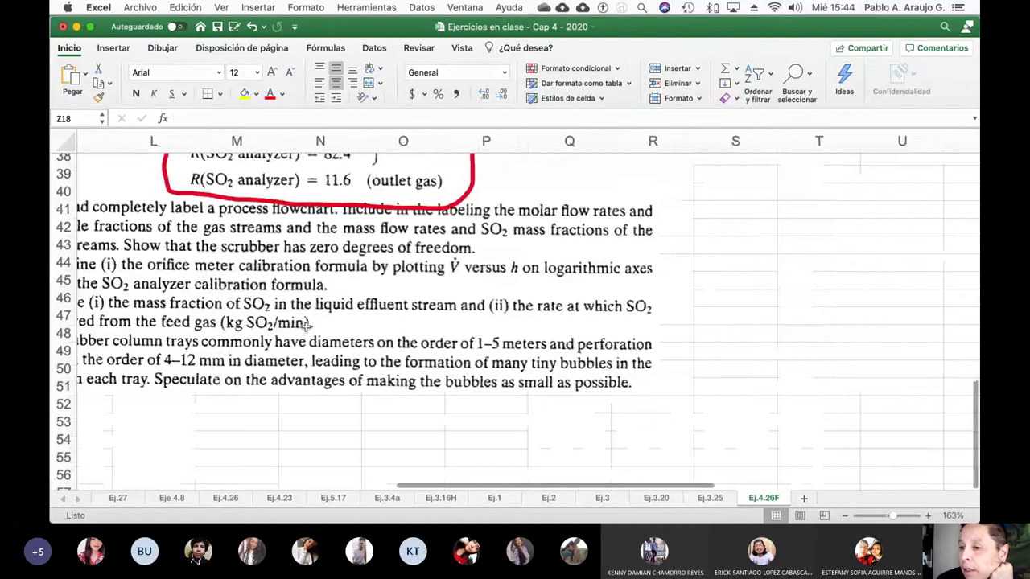
pyautogui.scroll(2, 306, 324)
pyautogui.hscroll(-2, 306, 324)
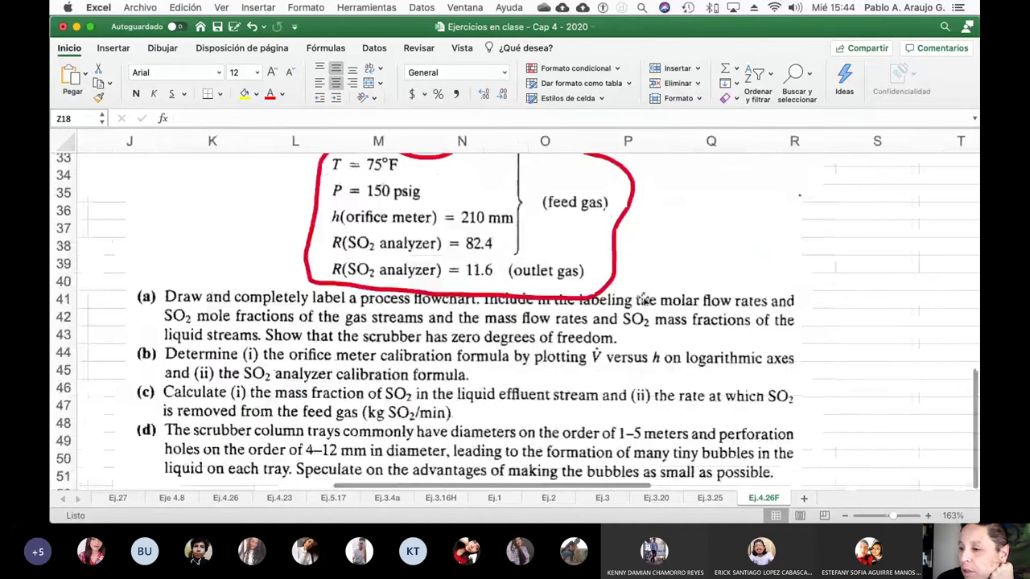
pyautogui.scroll(-1, 644, 299)
pyautogui.hscroll(-1, 644, 300)
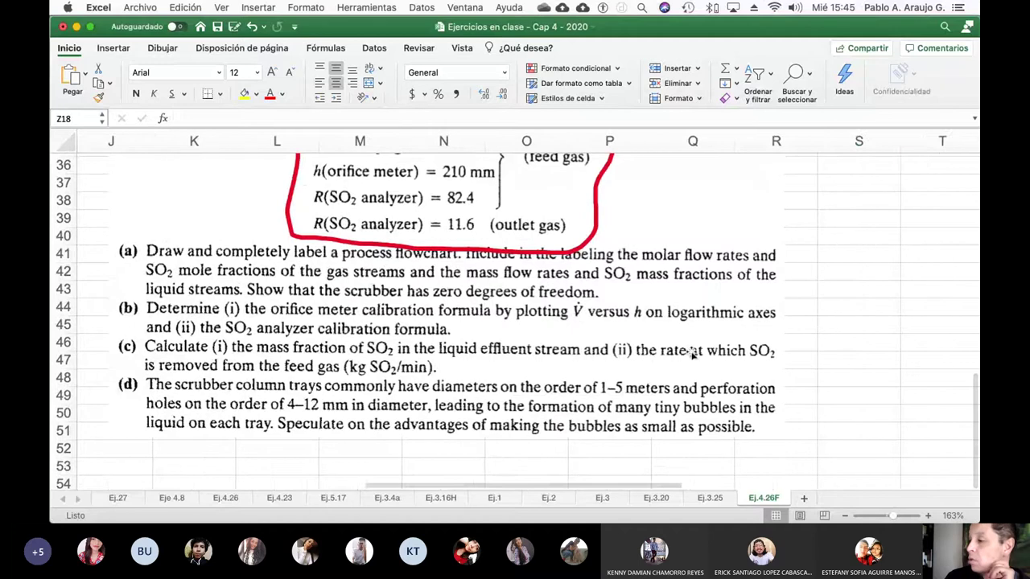
pyautogui.hscroll(10, 690, 352)
pyautogui.scroll(8, 690, 354)
pyautogui.scroll(4, 690, 354)
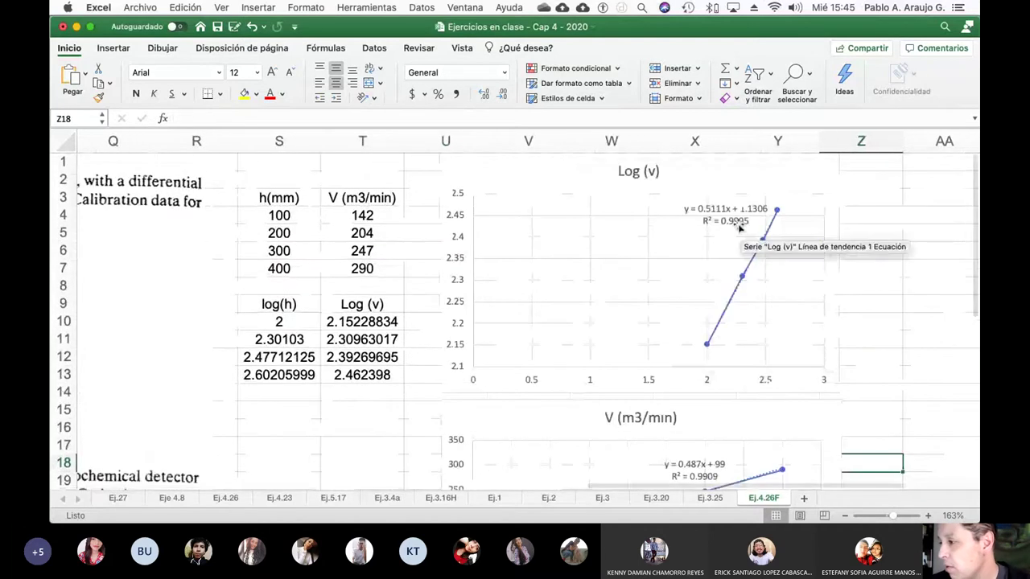
pyautogui.scroll(-1, 709, 286)
pyautogui.scroll(-1, 709, 280)
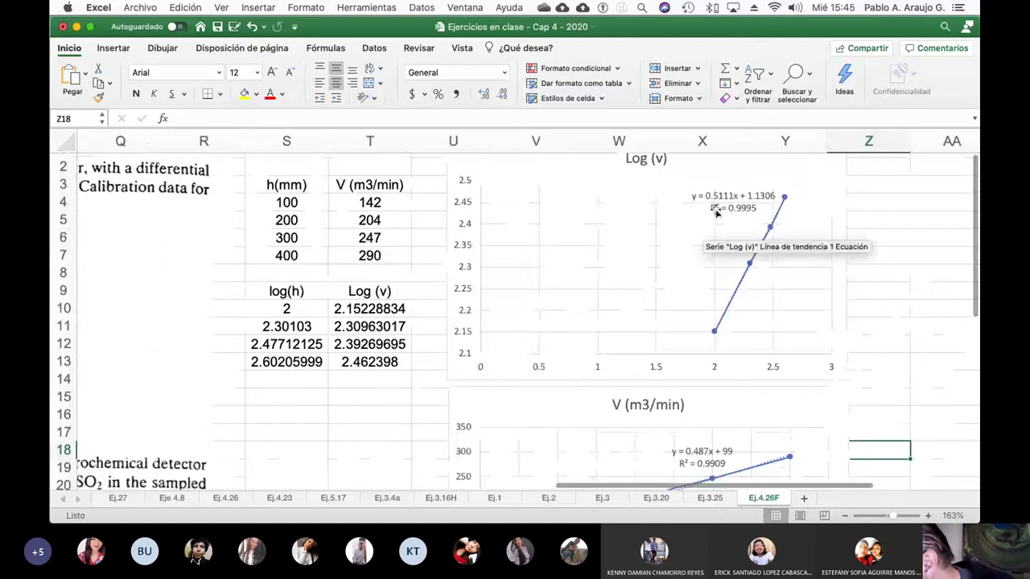
# - Enter the calibration equation Log(v)=0.5111*log(h)+1.1306 as text in S15 and left-align it
pyautogui.click(721, 203)
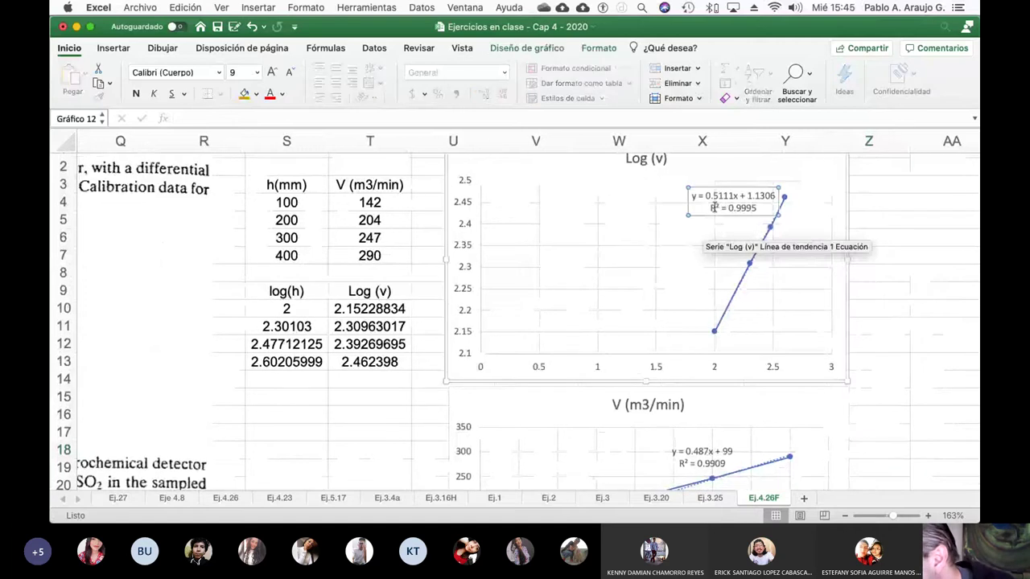
pyautogui.click(306, 399)
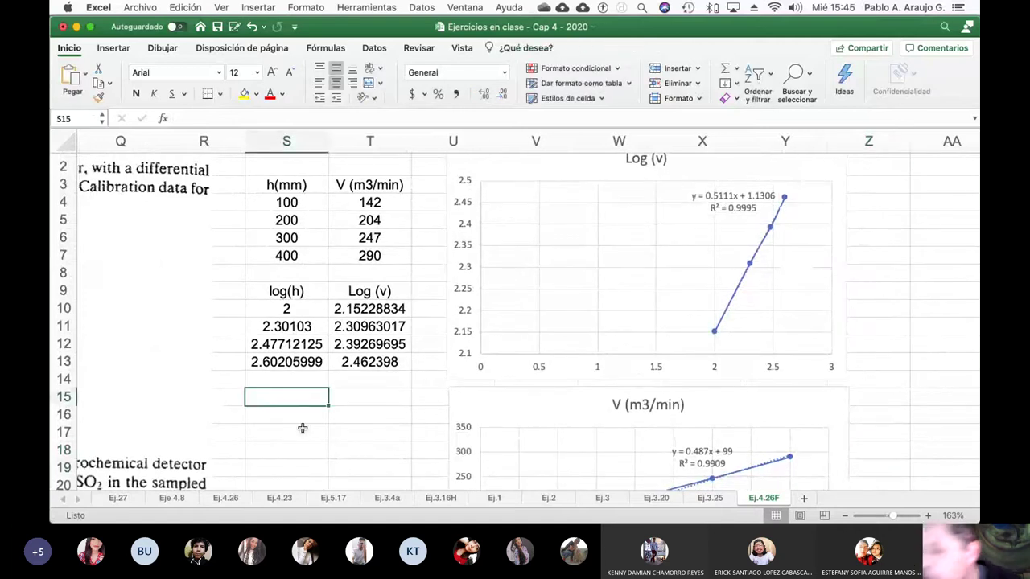
pyautogui.write('Log ')
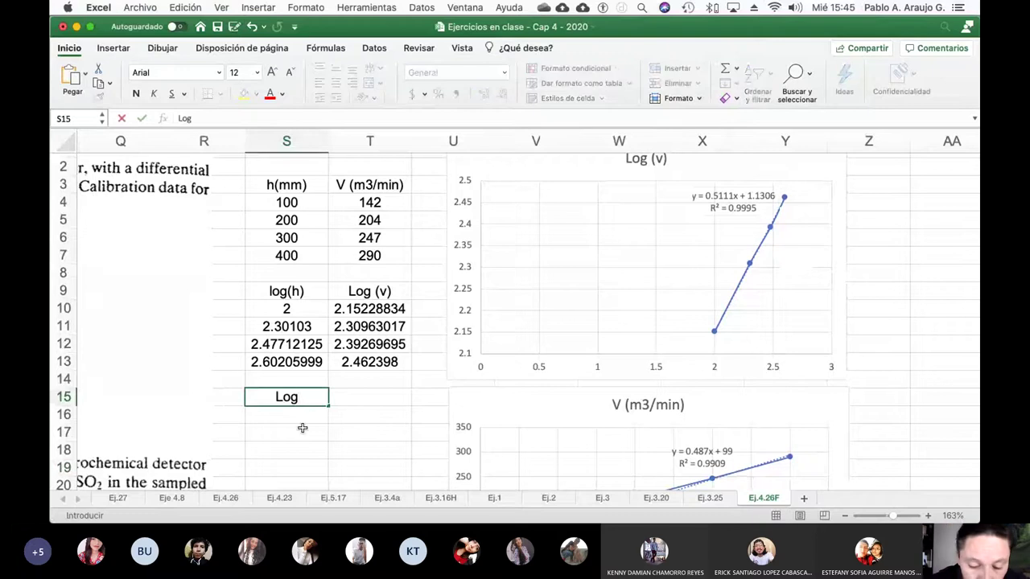
pyautogui.write('(v)=')
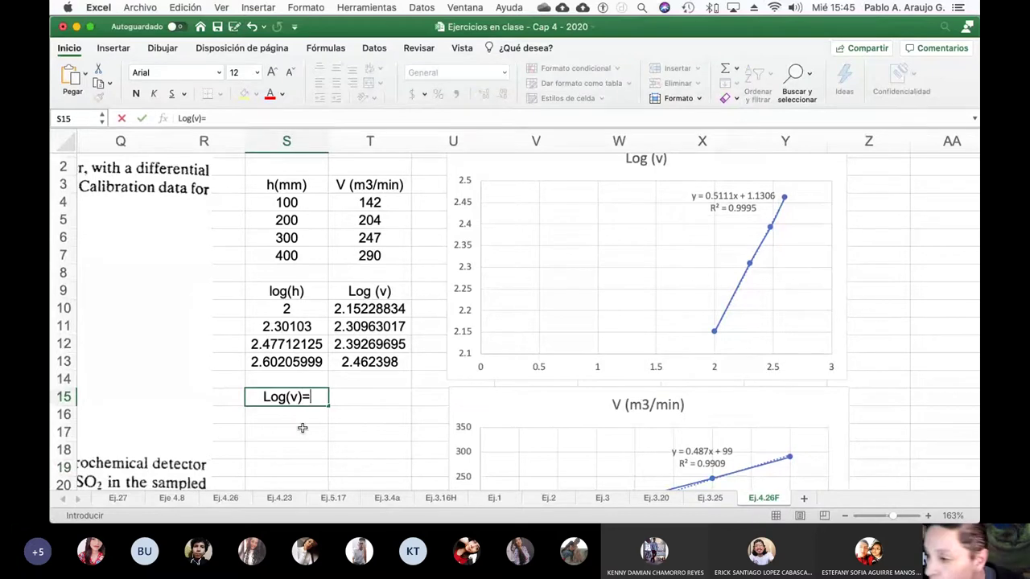
pyautogui.write('0.')
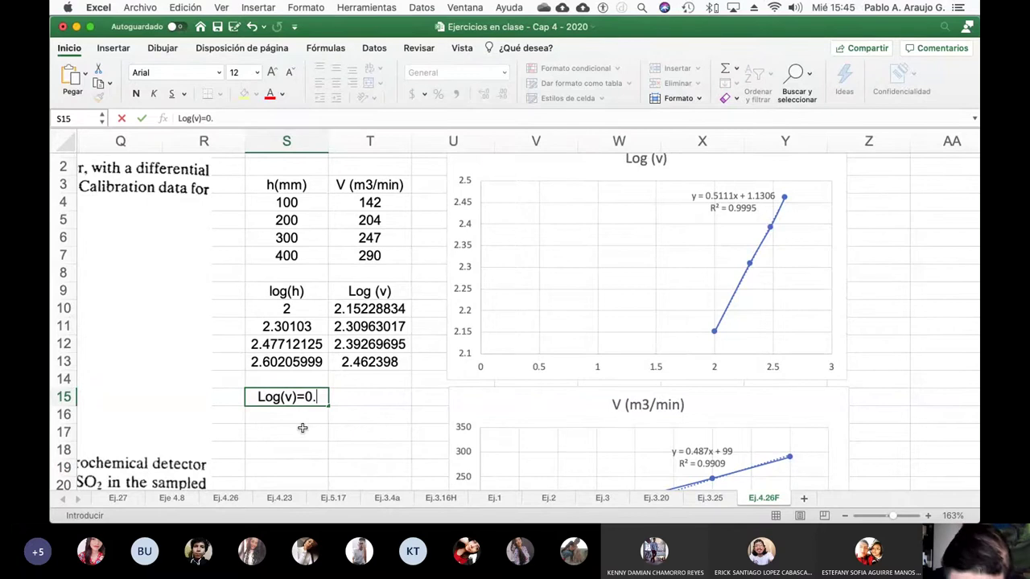
pyautogui.write('5')
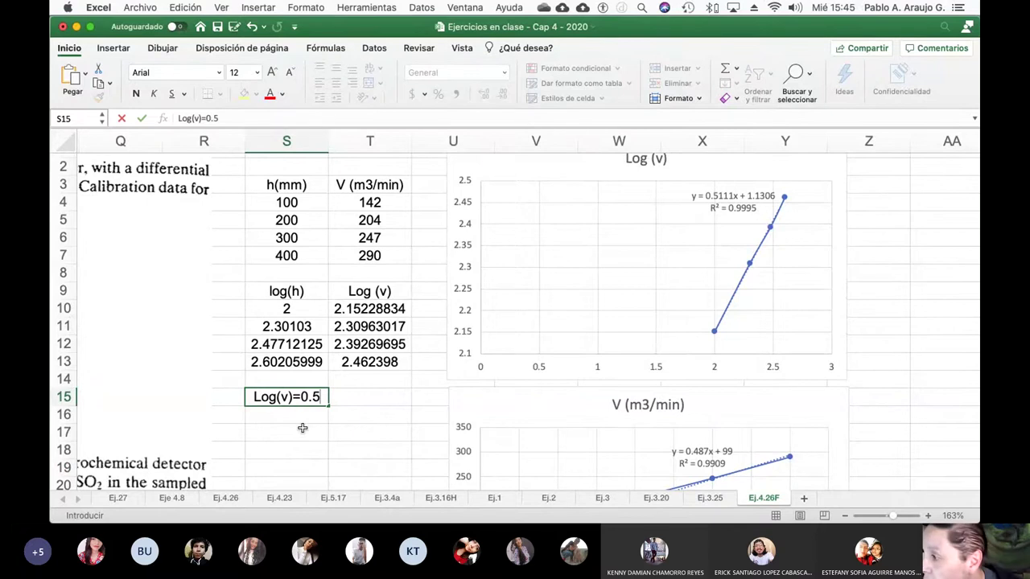
pyautogui.write('111')
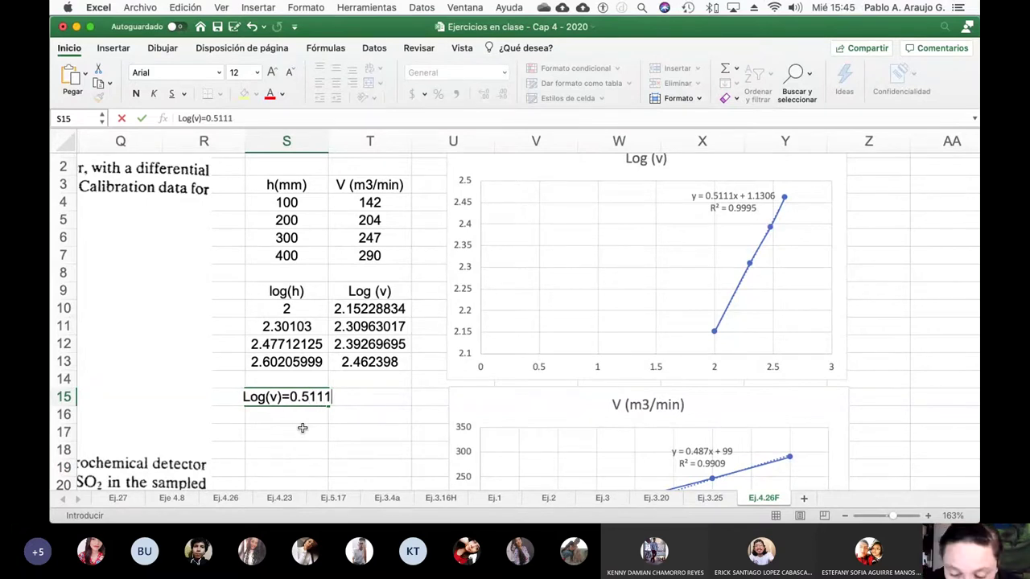
pyautogui.write('*')
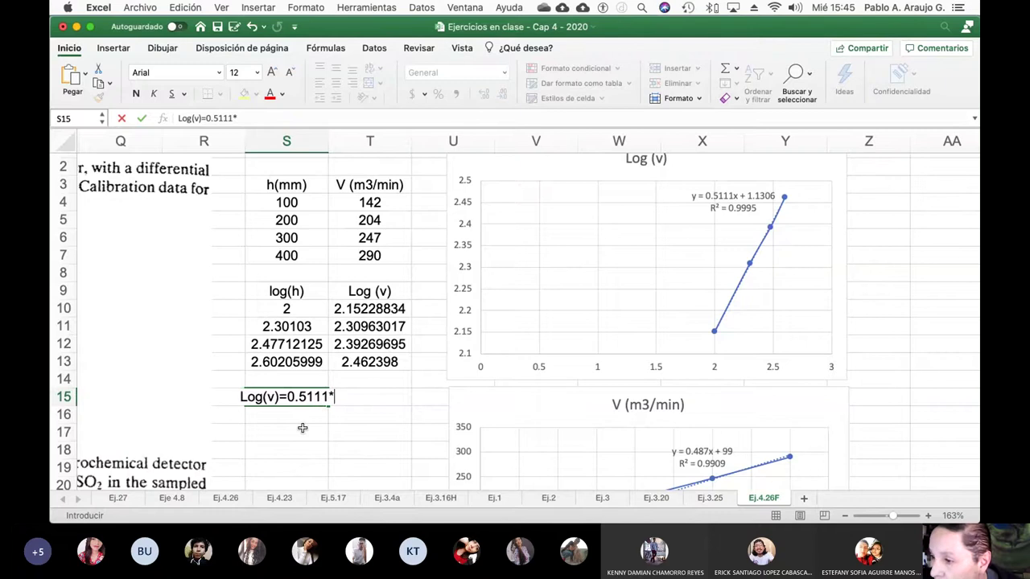
pyautogui.write('log(')
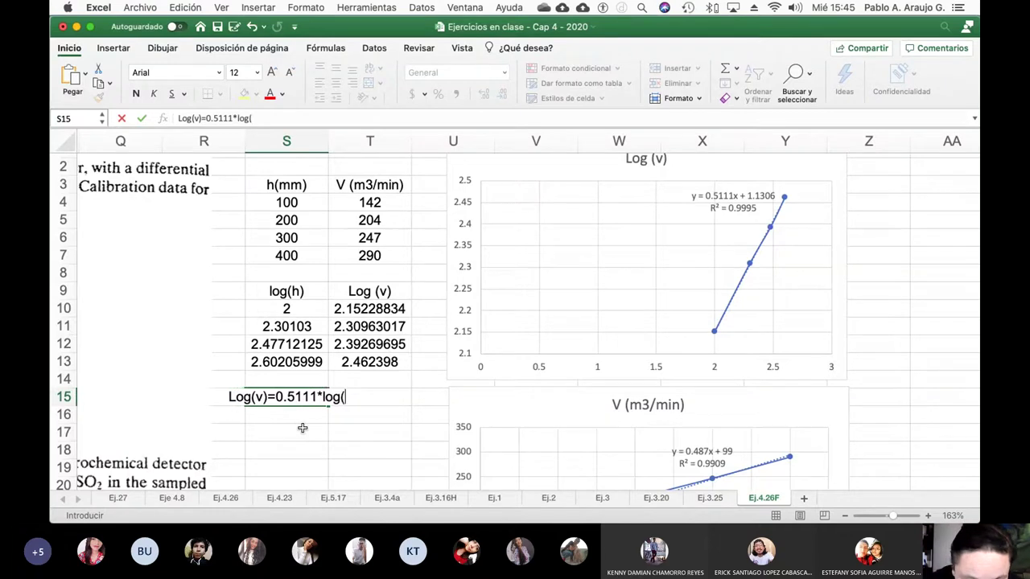
pyautogui.write('h)')
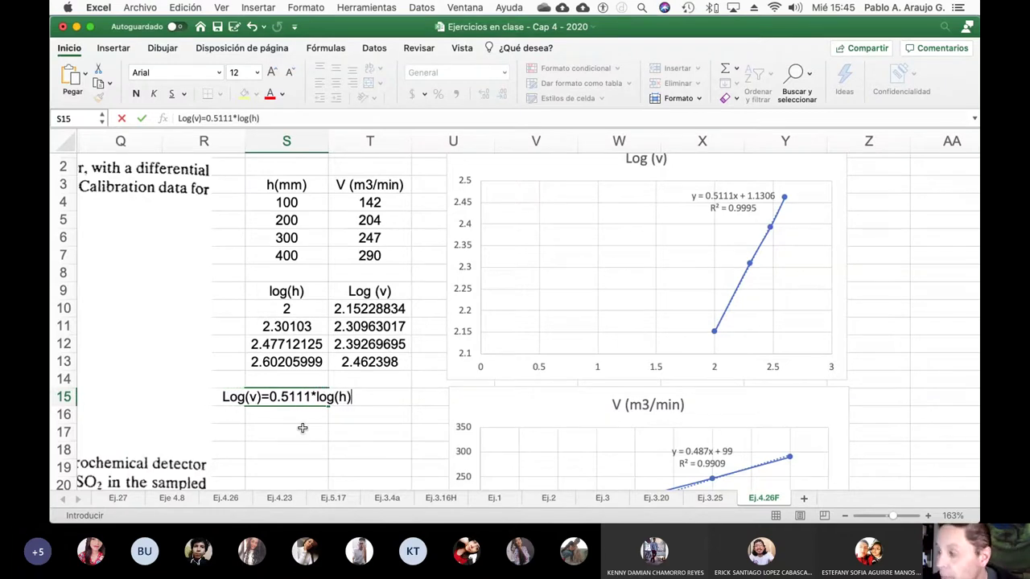
pyautogui.write('+1')
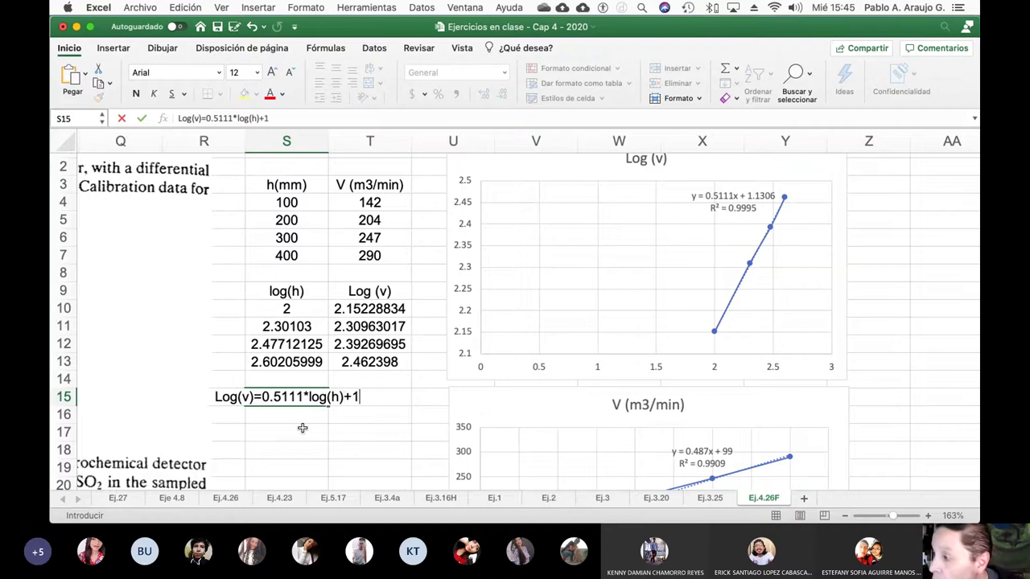
pyautogui.write('.1306')
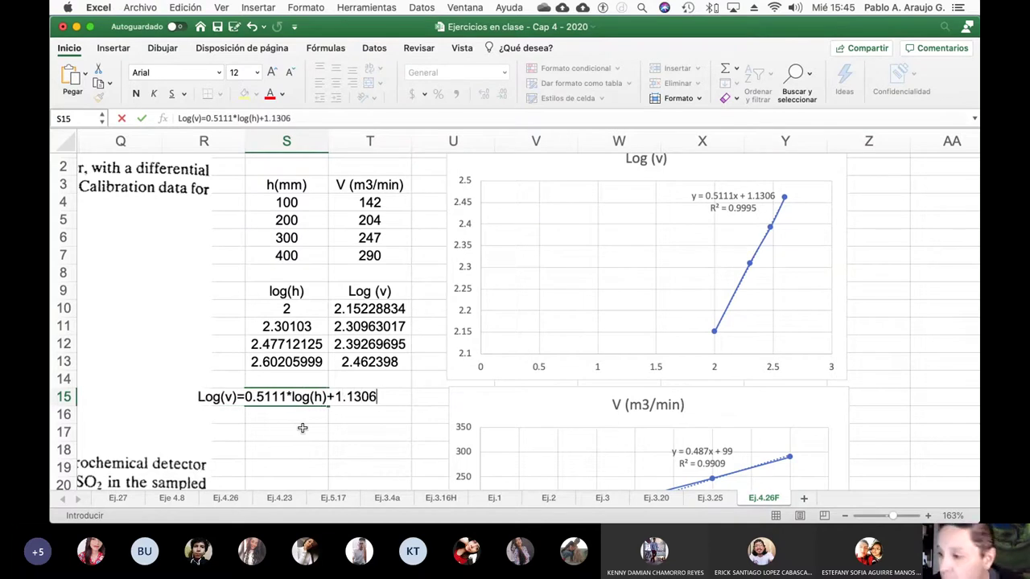
pyautogui.press('Return')
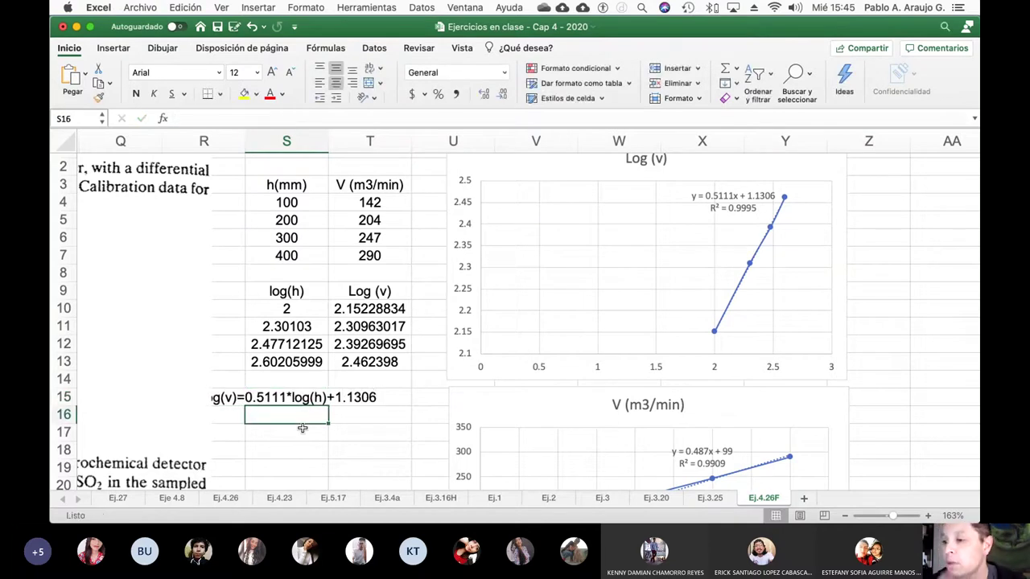
pyautogui.press('Up')
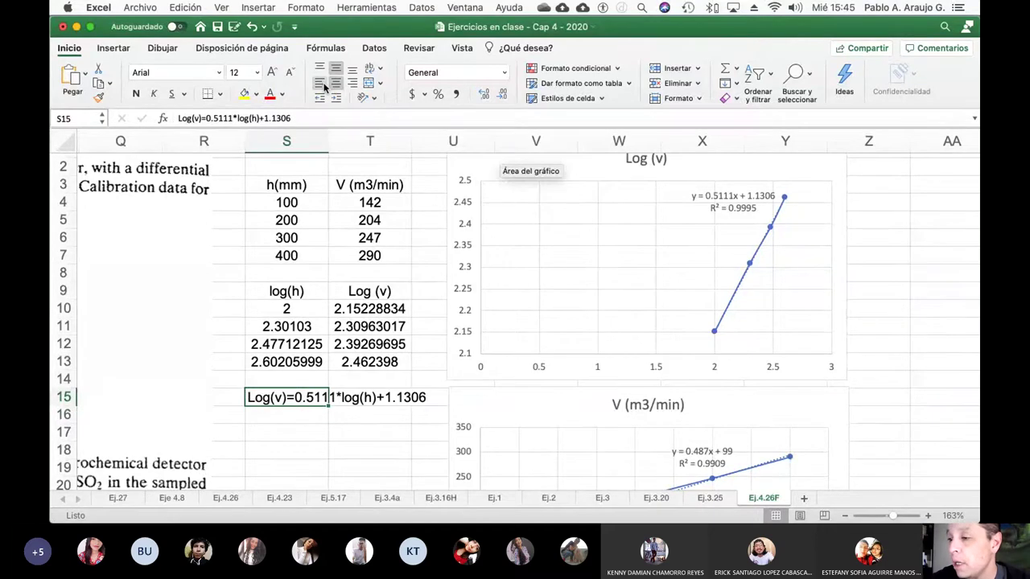
pyautogui.click(370, 451)
# - Review part (b) of the problem, the SO2 analyzer calibration points and the circled feed and outlet gas data
pyautogui.hscroll(-6, 315, 420)
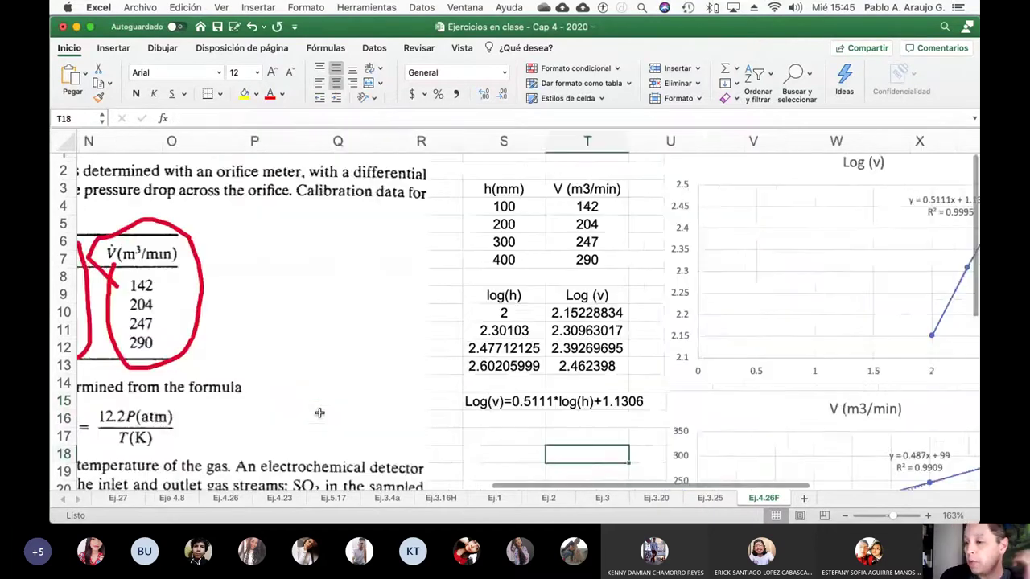
pyautogui.scroll(-5, 318, 417)
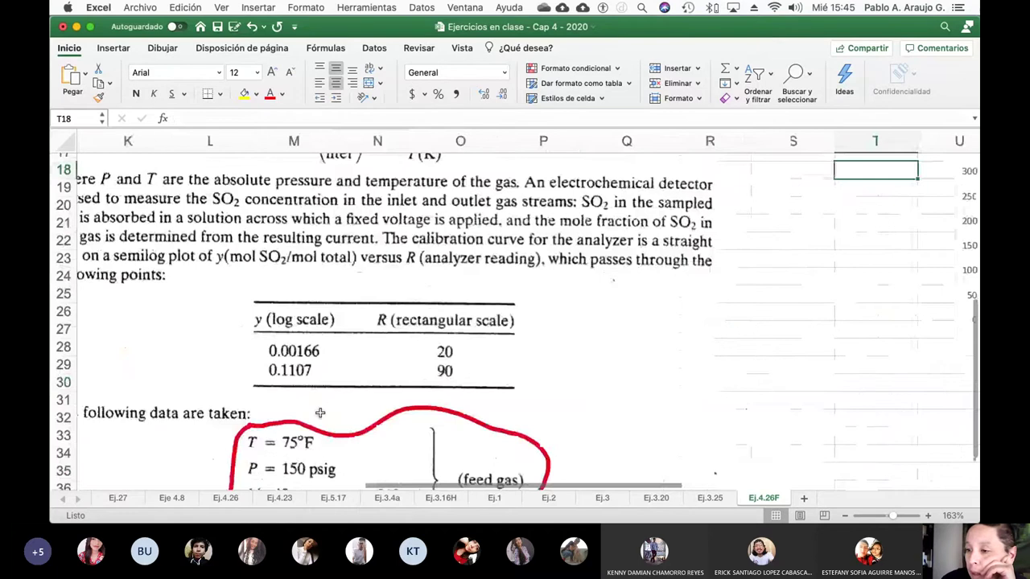
pyautogui.scroll(-5, 321, 413)
pyautogui.hscroll(1, 230, 337)
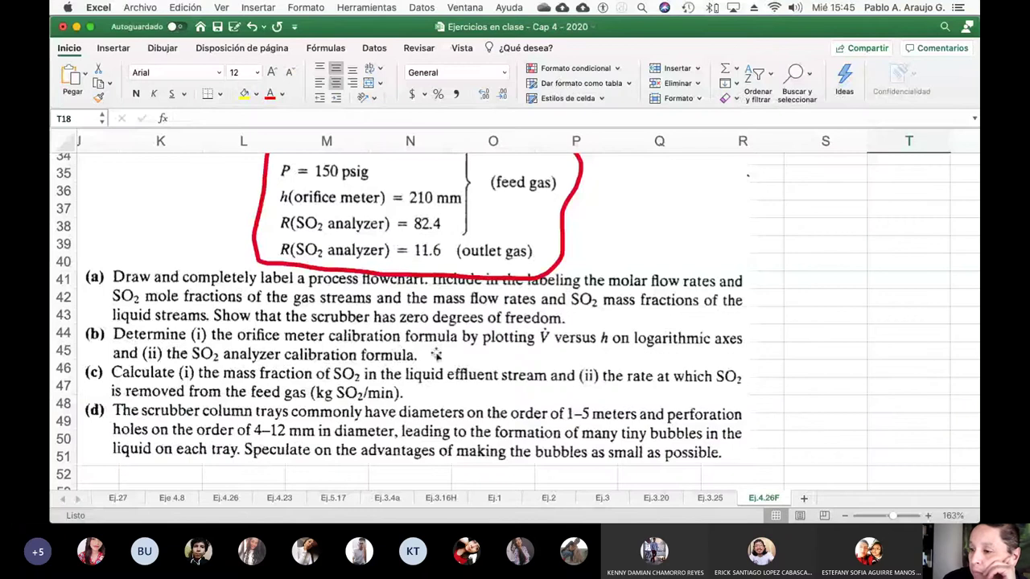
pyautogui.scroll(5, 435, 354)
pyautogui.hscroll(1, 435, 354)
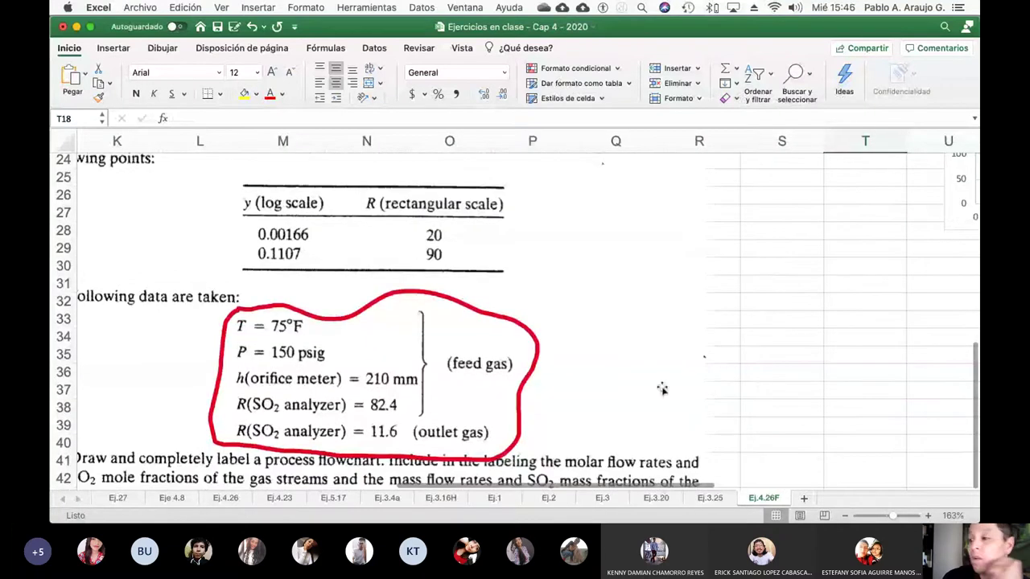
pyautogui.scroll(1, 644, 394)
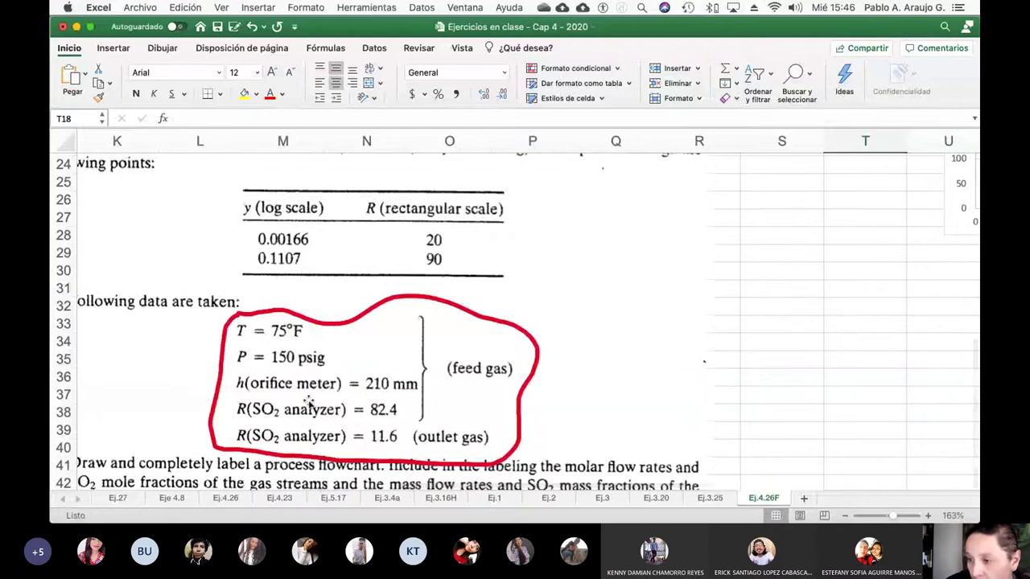
# - Draw a red pen arrow pointing at the orifice meter reading h = 210 mm in the feed gas data
pyautogui.click(161, 48)
pyautogui.click(225, 78)
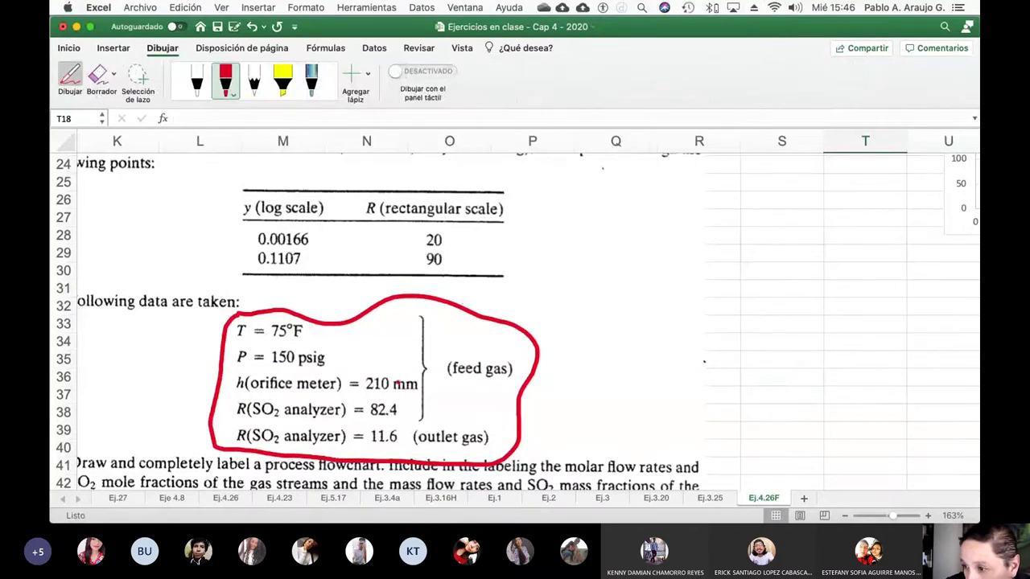
pyautogui.moveTo(424, 386); pyautogui.dragTo(507, 387)
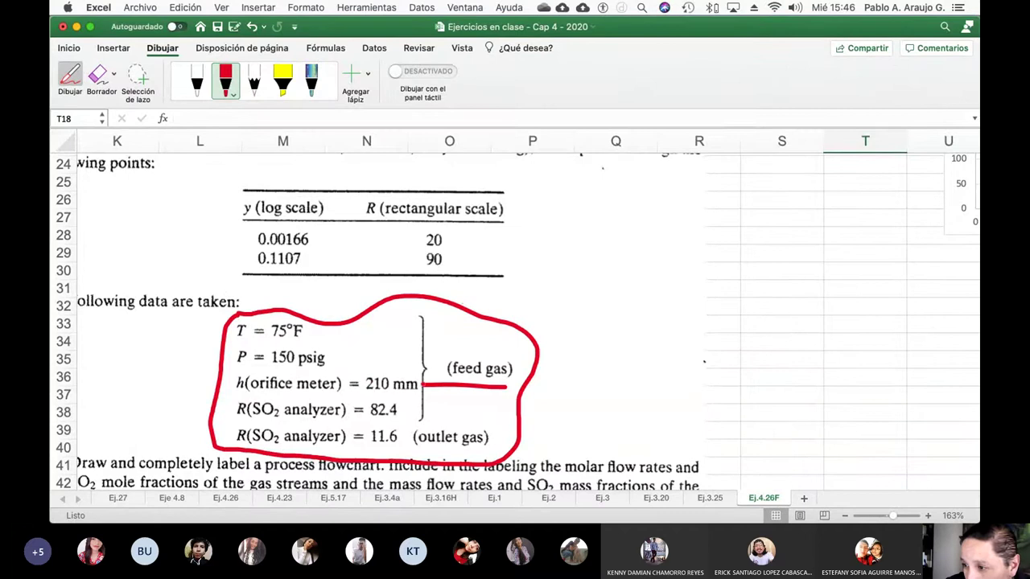
pyautogui.moveTo(421, 385)
pyautogui.mouseDown()
pyautogui.moveTo(431, 375)
pyautogui.moveTo(421, 384)
pyautogui.mouseUp()
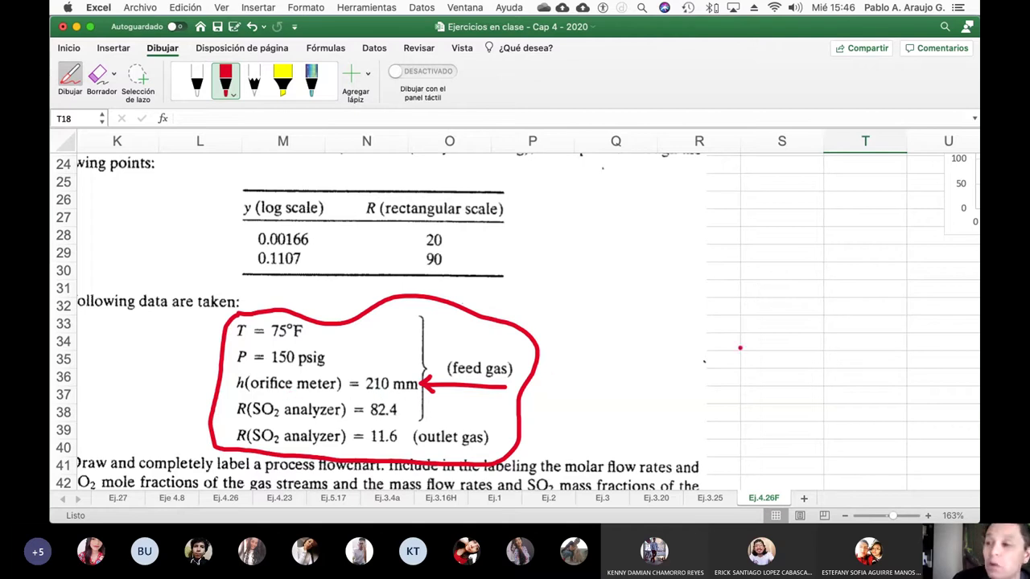
# - Stop inking and enter the label h(mm) in S17 with the value 210 in T17, below the calibration equation
pyautogui.hscroll(8, 770, 334)
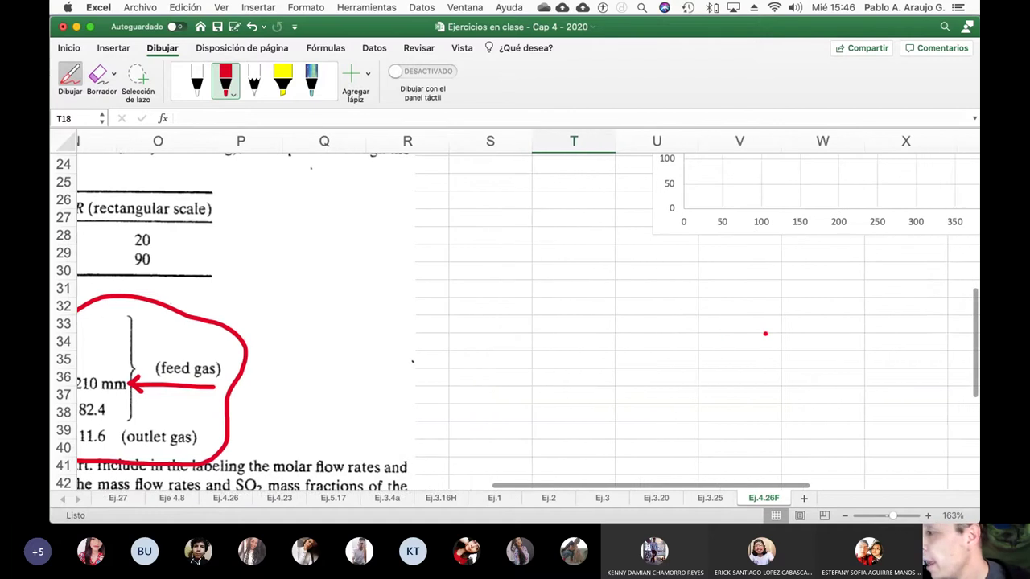
pyautogui.scroll(7, 766, 334)
pyautogui.scroll(3, 766, 333)
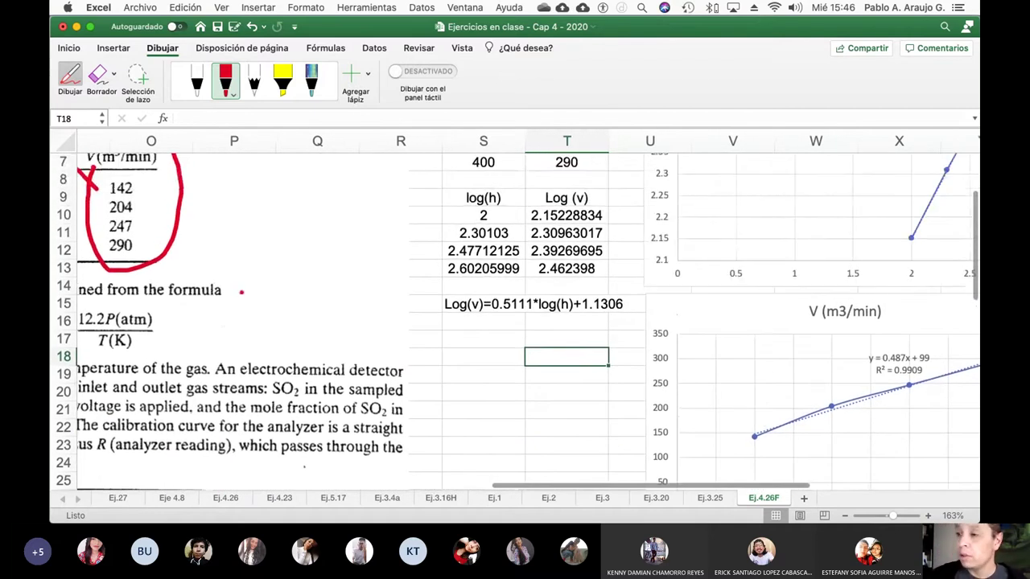
pyautogui.click(70, 76)
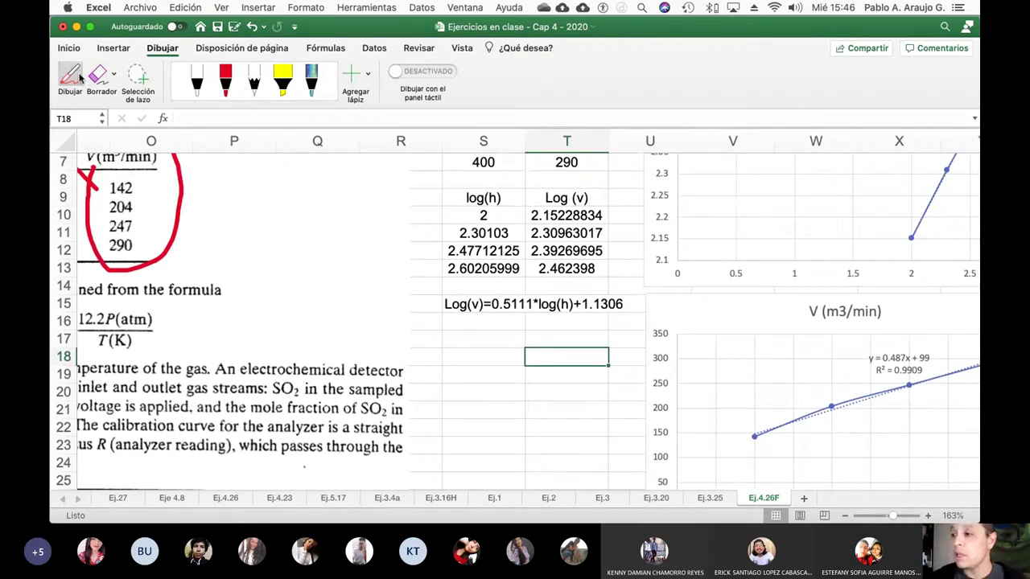
pyautogui.click(488, 344)
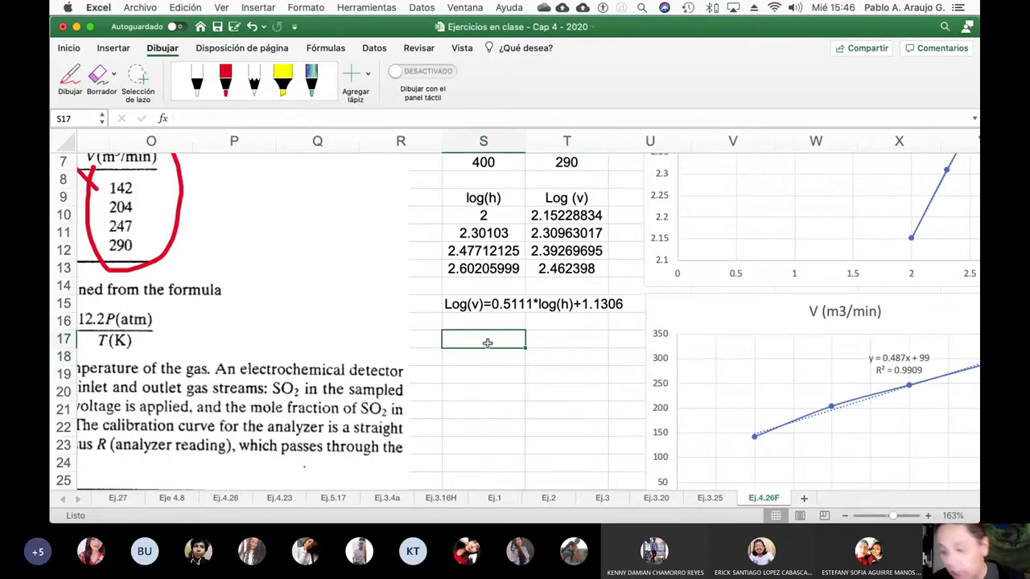
pyautogui.write('H')
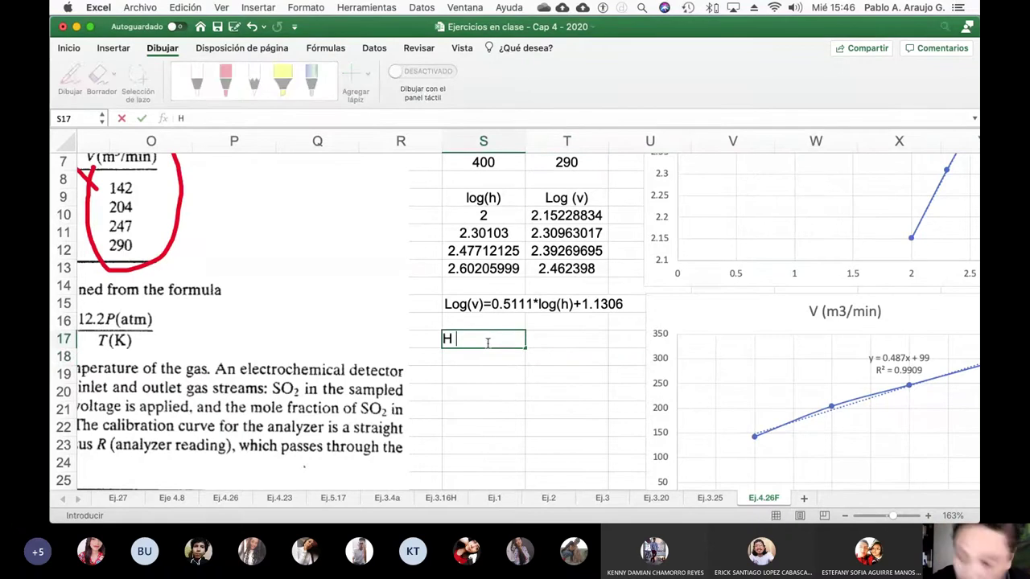
pyautogui.press('BackSpace')
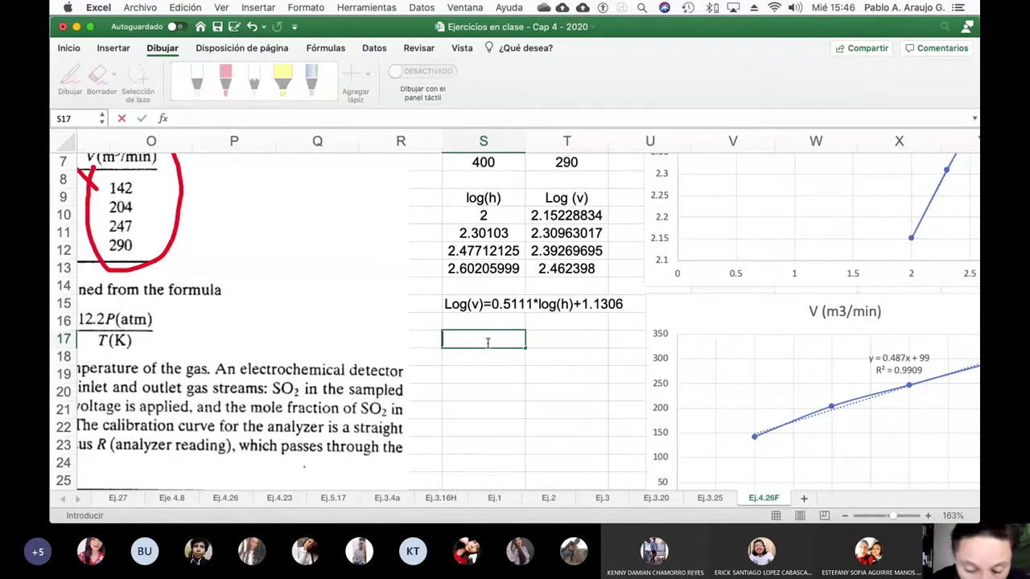
pyautogui.write('h(mm)')
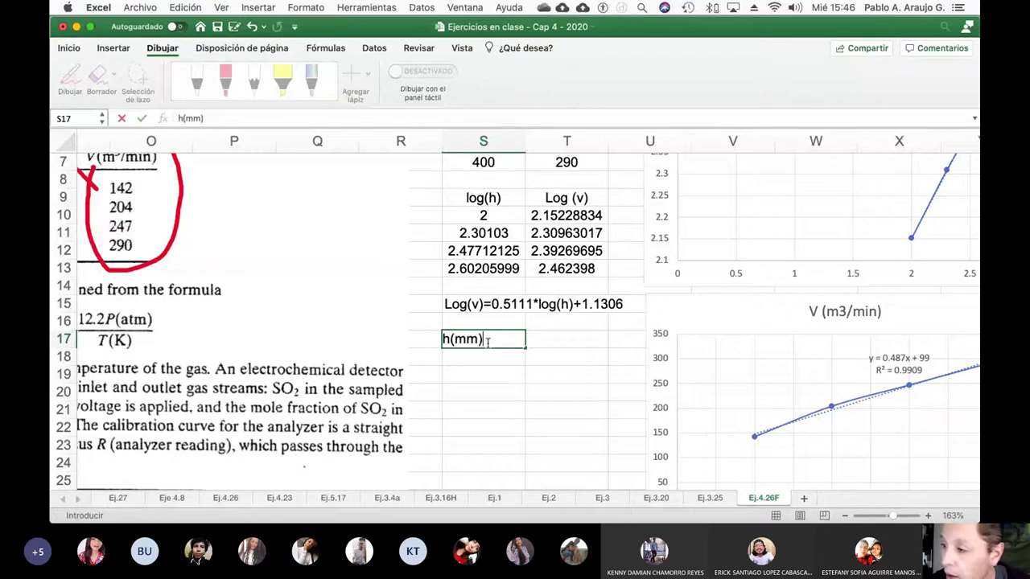
pyautogui.press('Tab')
pyautogui.write('210')
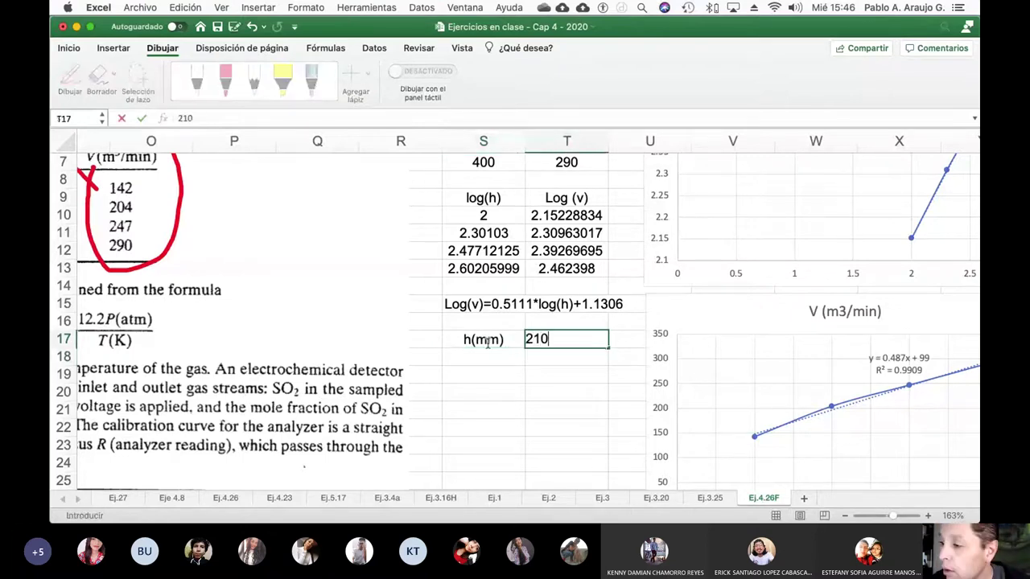
pyautogui.press('Return')
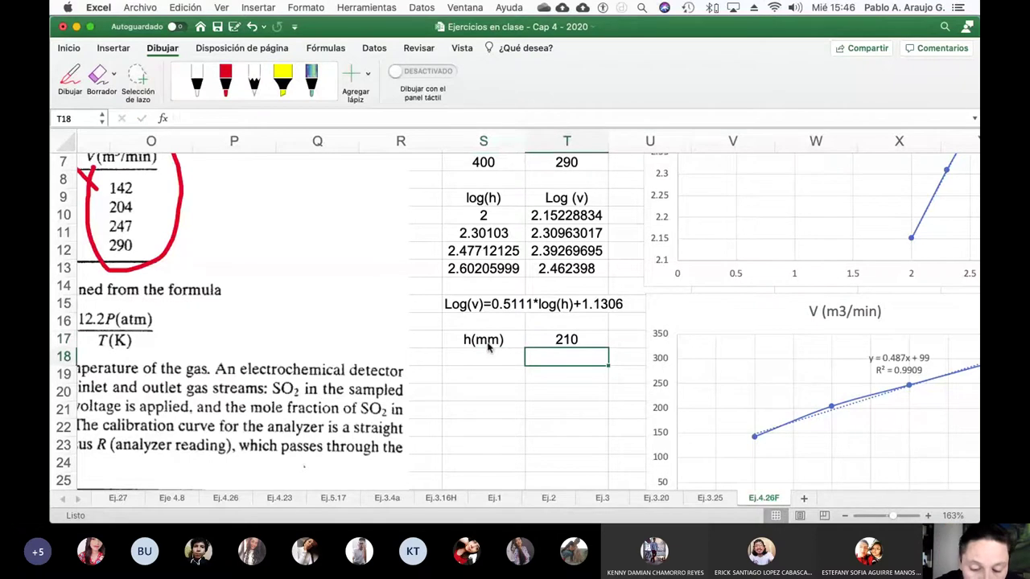
# - Calculate the logarithm of the orifice reading in T18 with =log(T17)
pyautogui.write('=log(')
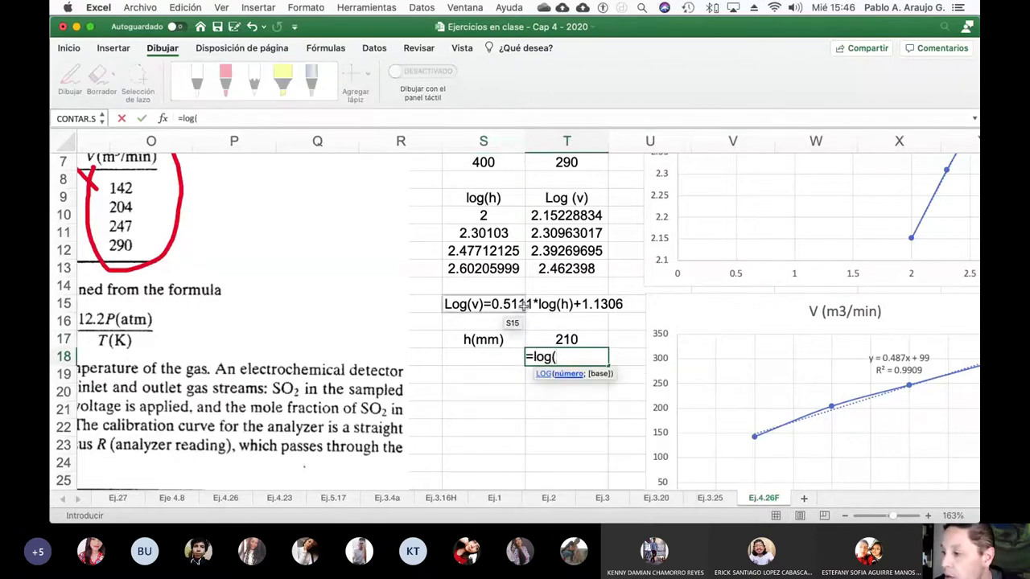
pyautogui.click(547, 339)
pyautogui.write(')')
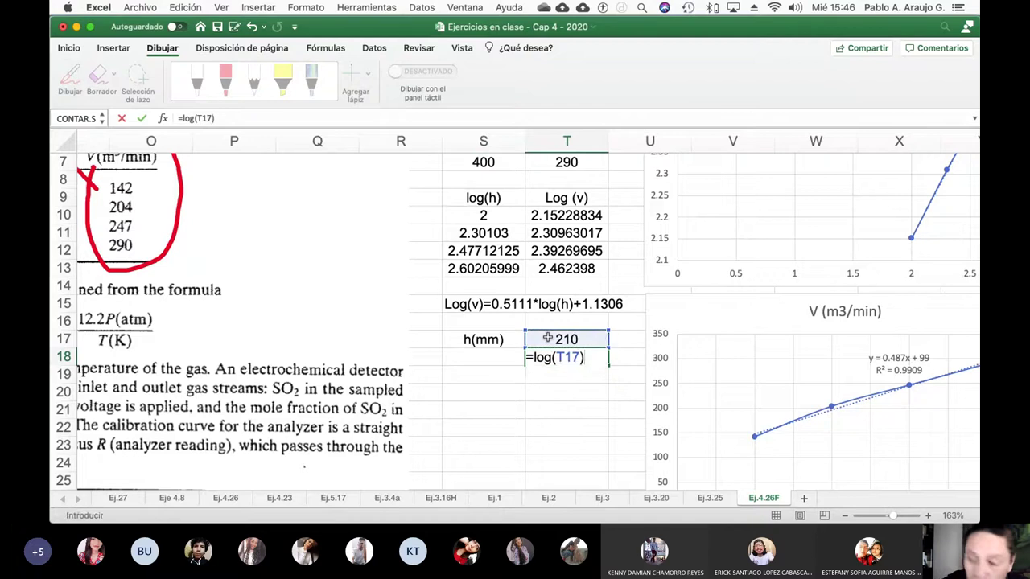
pyautogui.press('Return')
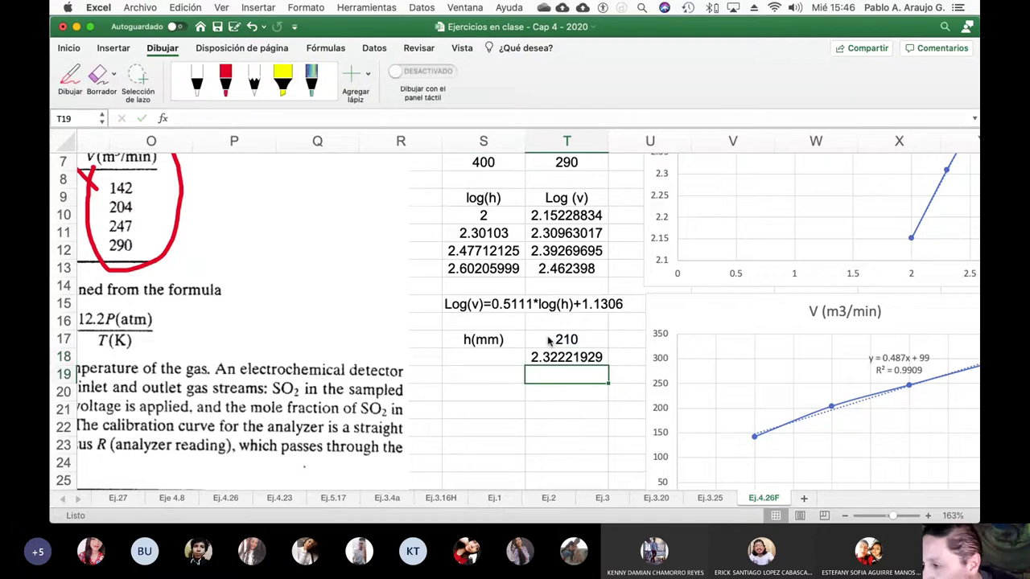
# - Enter the label Log(v) in S19
pyautogui.press('Left')
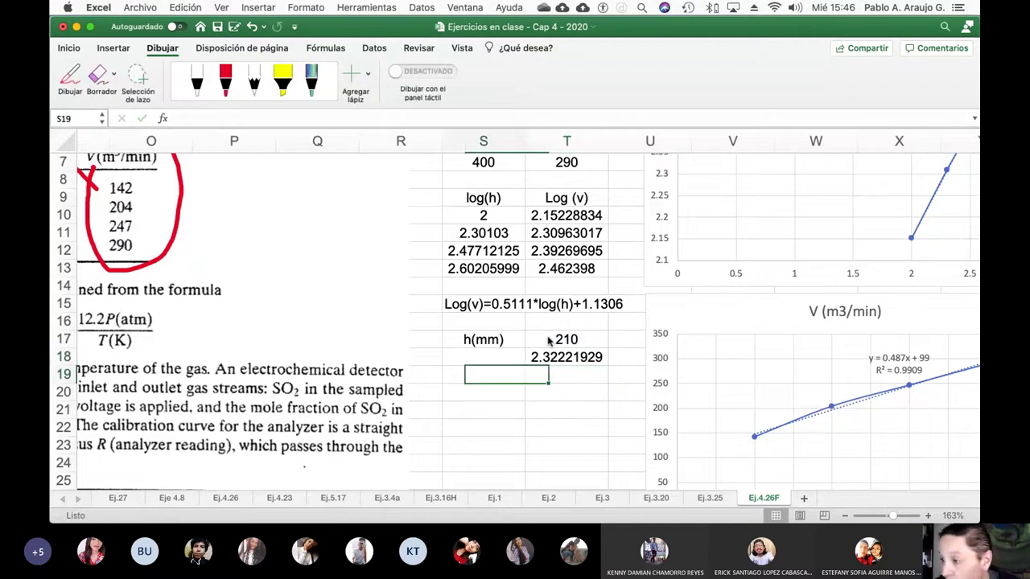
pyautogui.write('Lov')
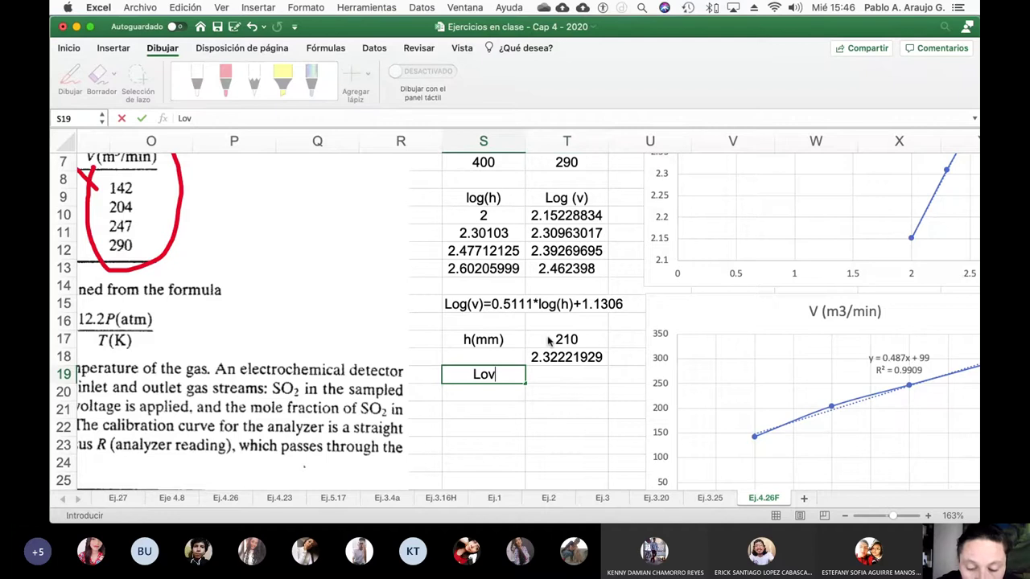
pyautogui.press('BackSpace')
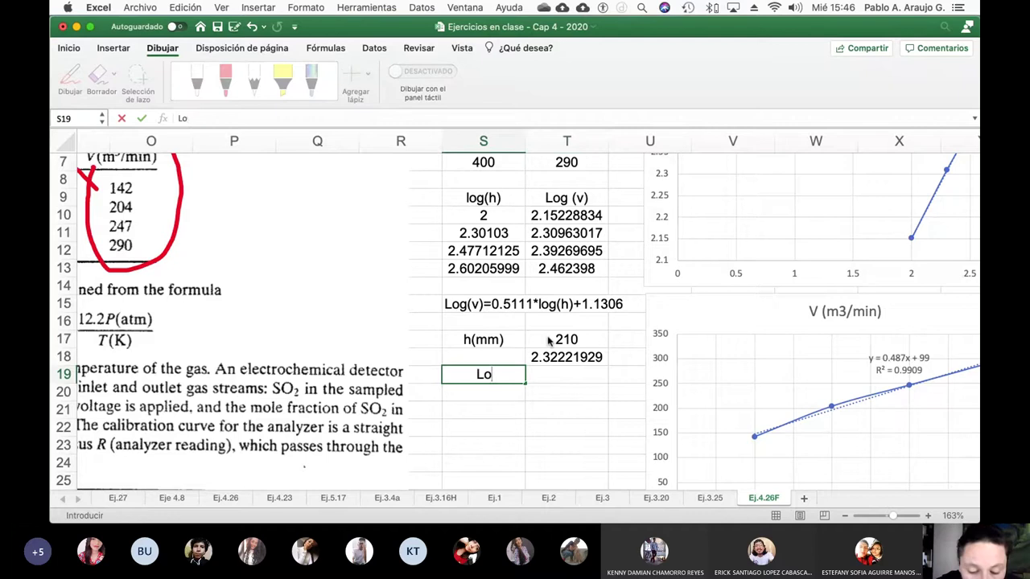
pyautogui.write('g(v)')
pyautogui.press('Return')
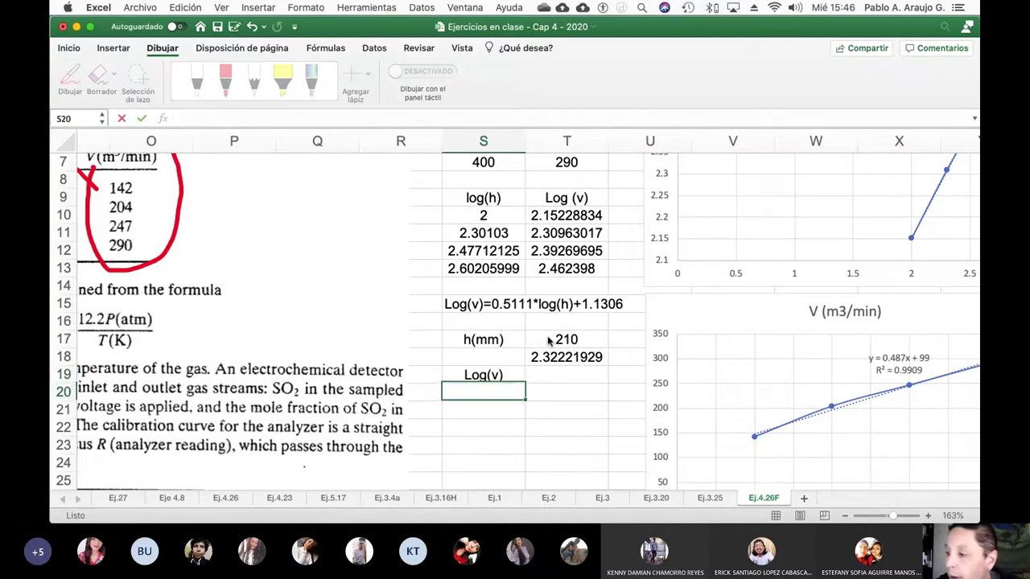
# - Calculate Log(v) in T19 from the calibration equation with =0.5111*T18+1.1306
pyautogui.press('Up')
pyautogui.press('Right')
pyautogui.write('=')
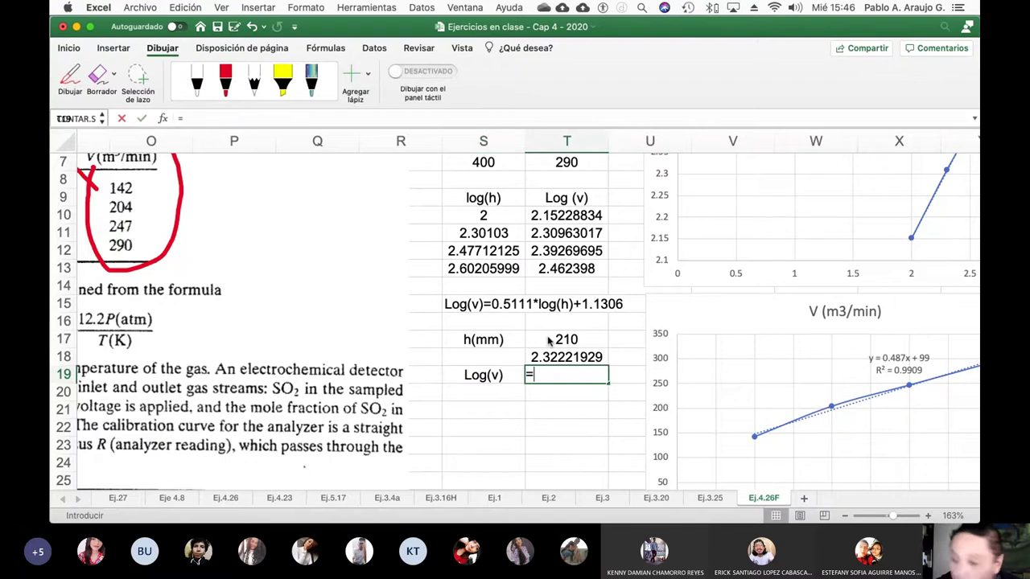
pyautogui.write('0.')
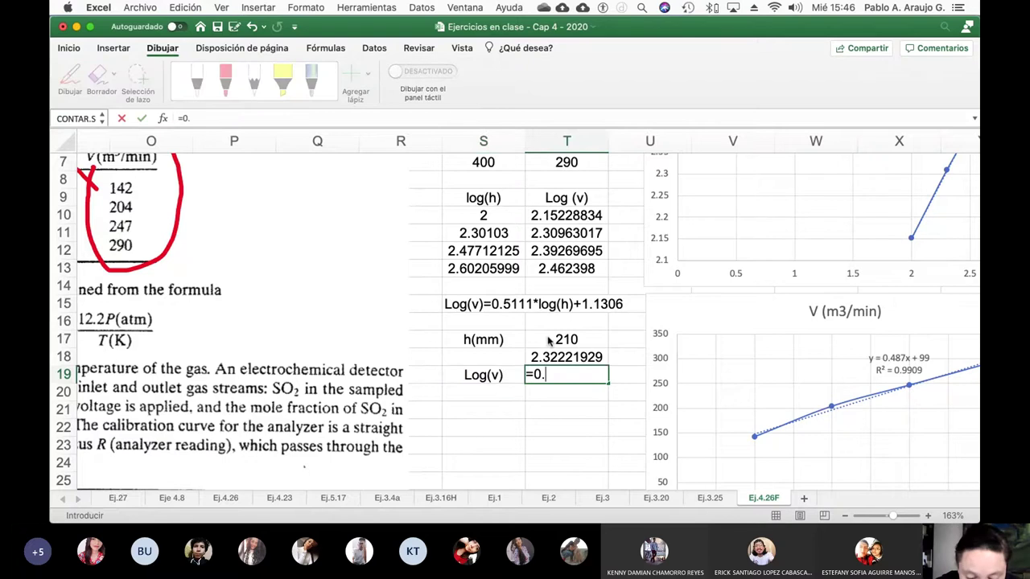
pyautogui.write('51')
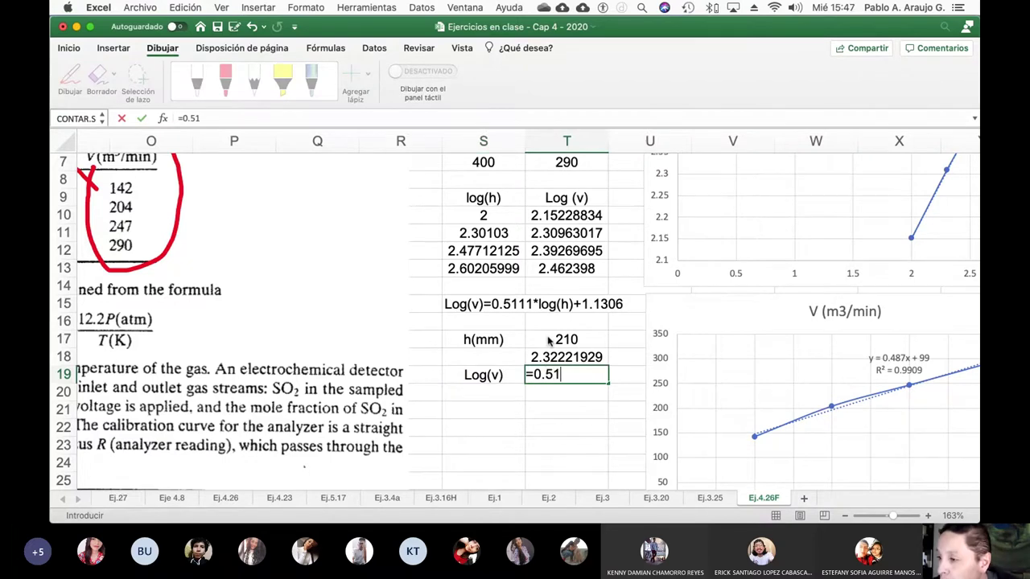
pyautogui.write('11')
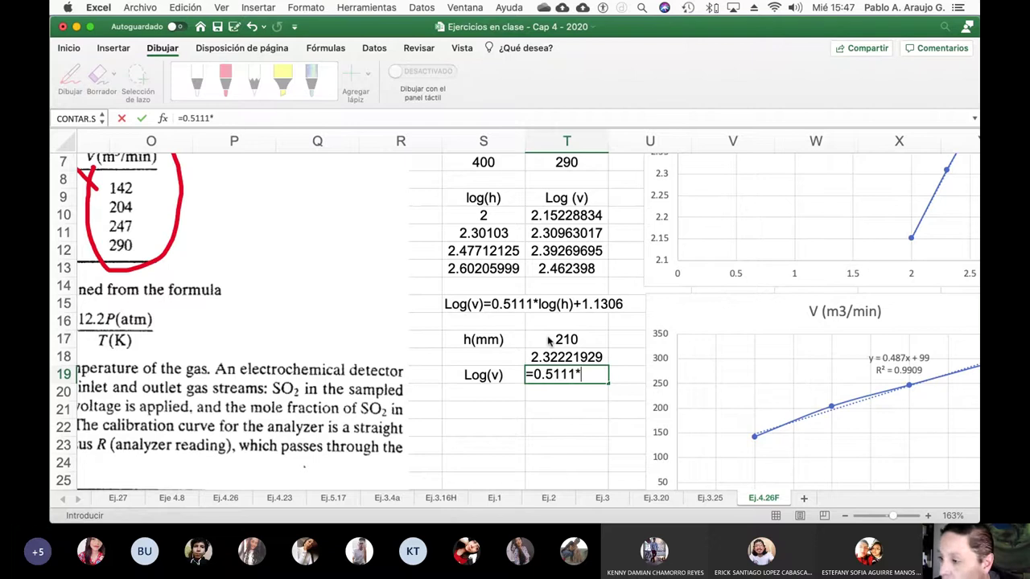
pyautogui.write('*')
pyautogui.click(554, 358)
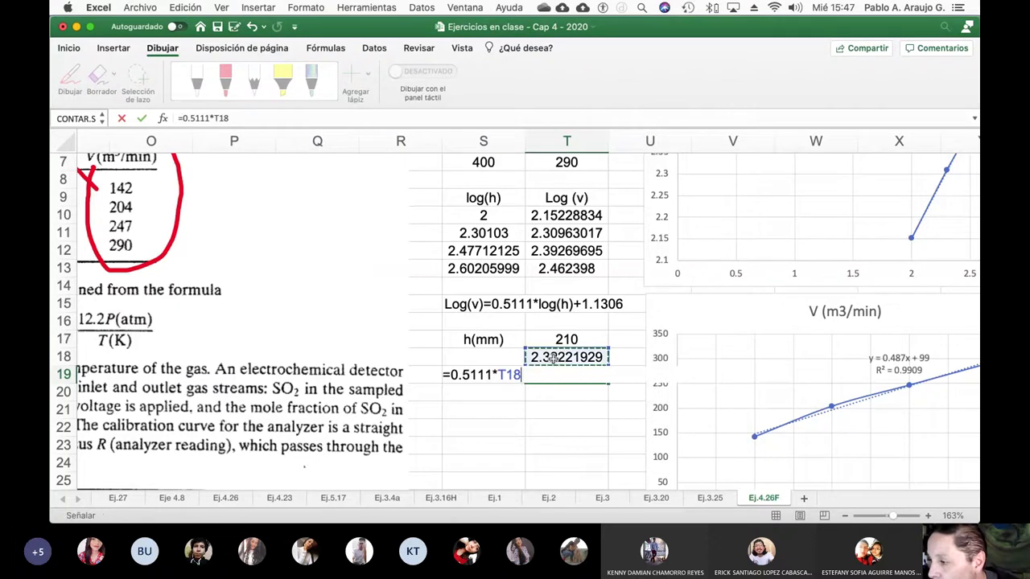
pyautogui.write('+')
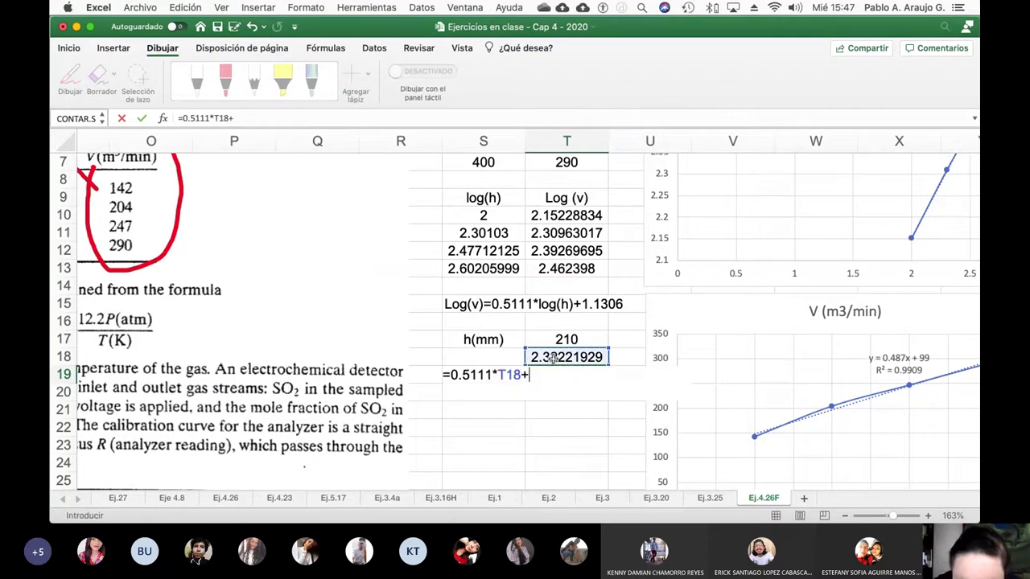
pyautogui.write('1.1306')
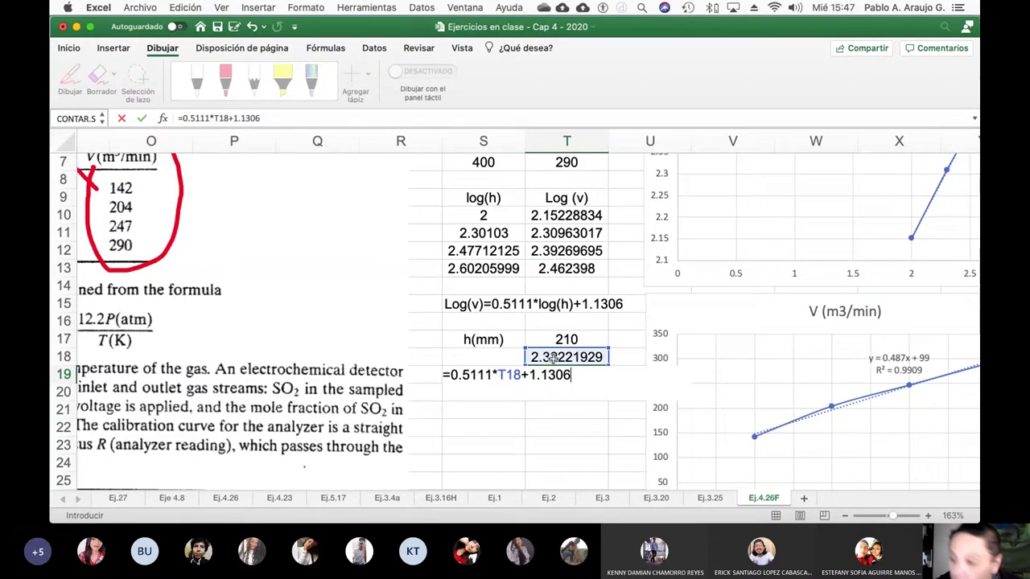
pyautogui.press('Return')
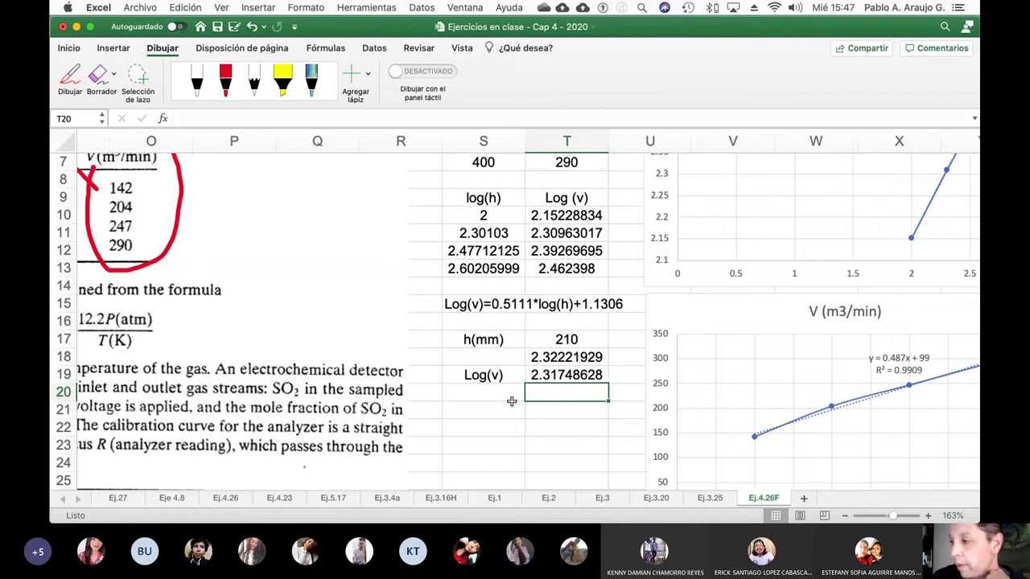
# - Label the logarithm of the orifice reading as Log(h) in S18
pyautogui.click(494, 364)
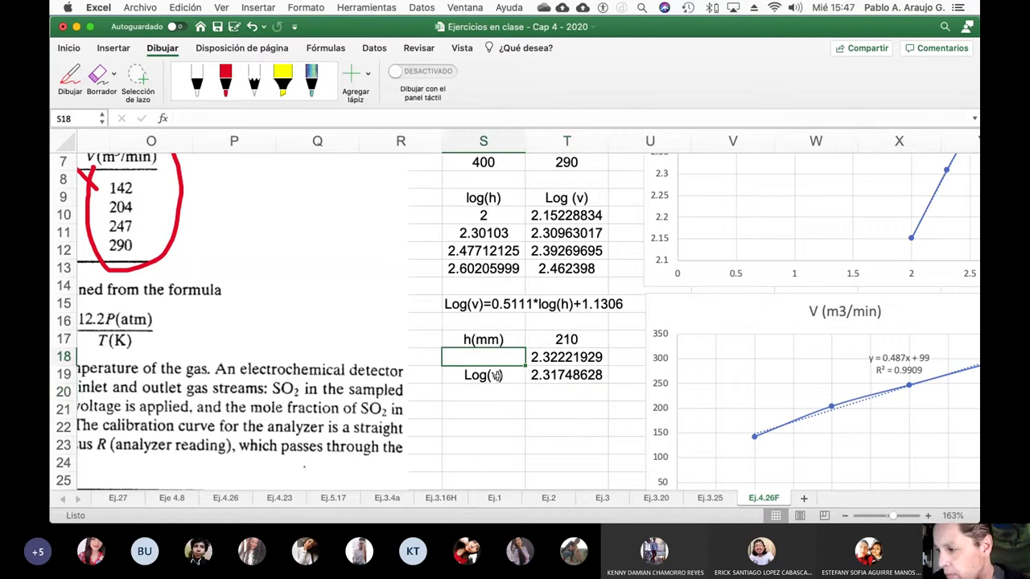
pyautogui.write('Log')
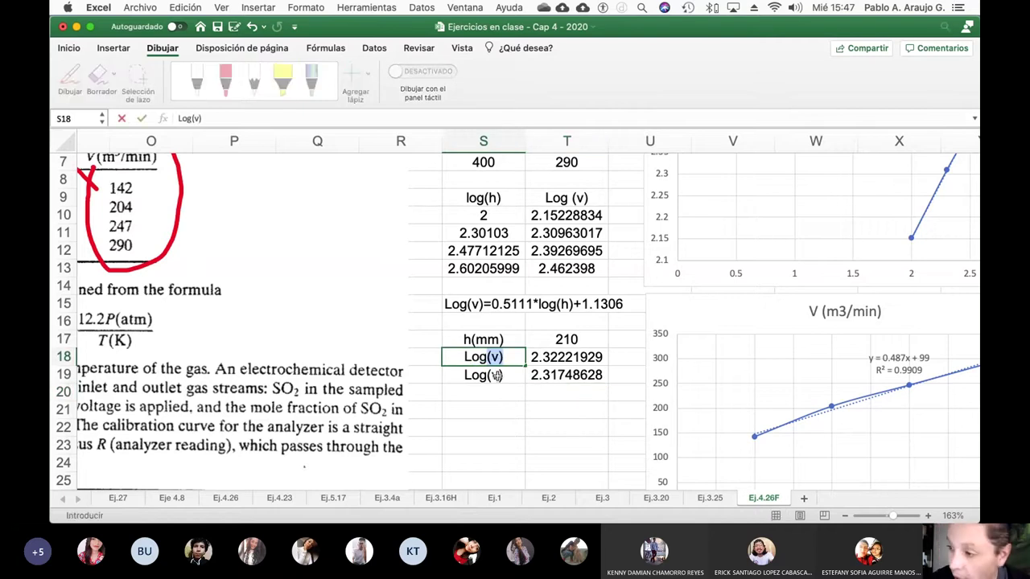
pyautogui.write('(h)')
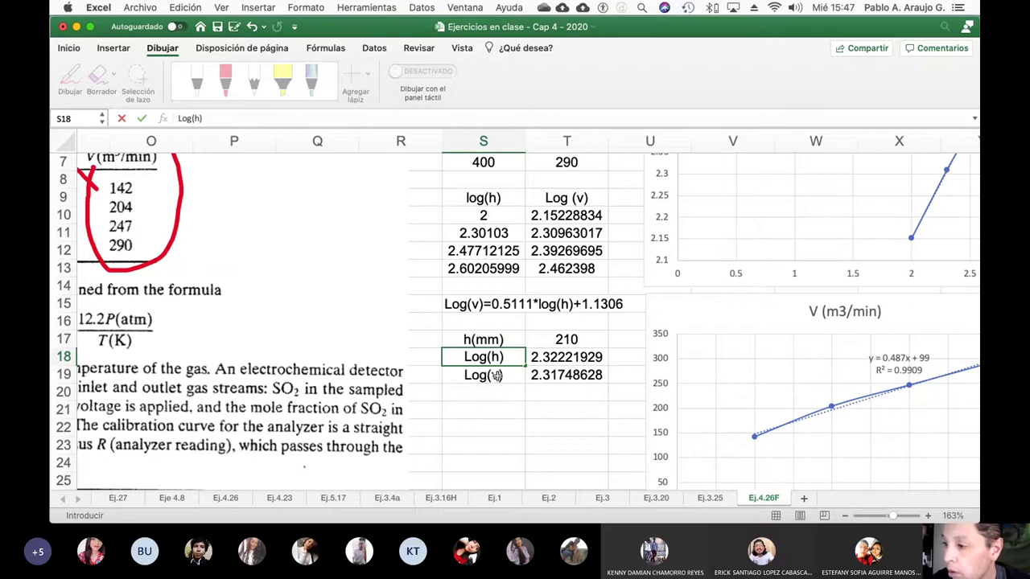
pyautogui.press('Return')
# - Enter the label V (m3/min) in S20, below Log(v)
pyautogui.press('Return')
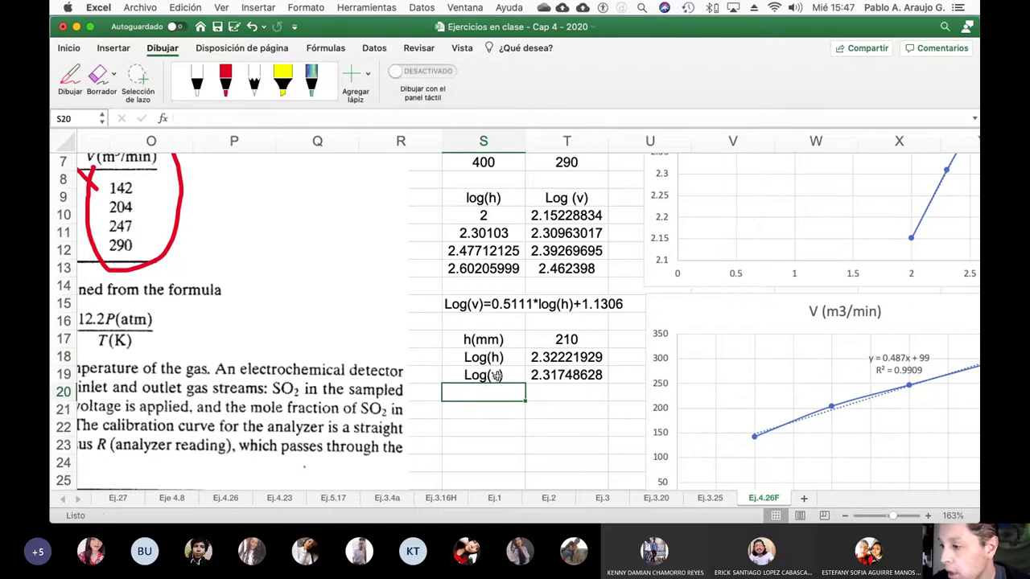
pyautogui.write('V')
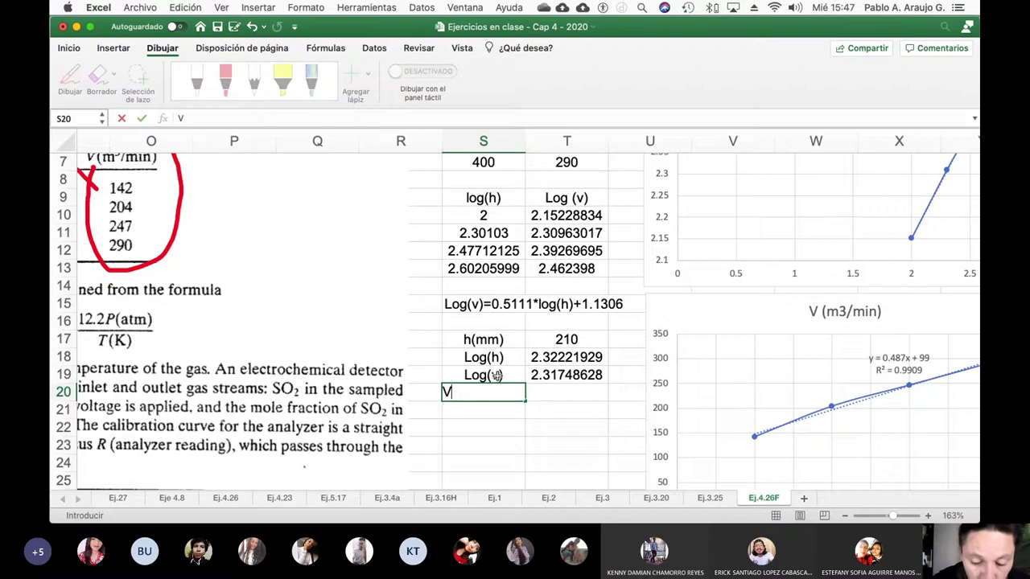
pyautogui.write(' (m3/')
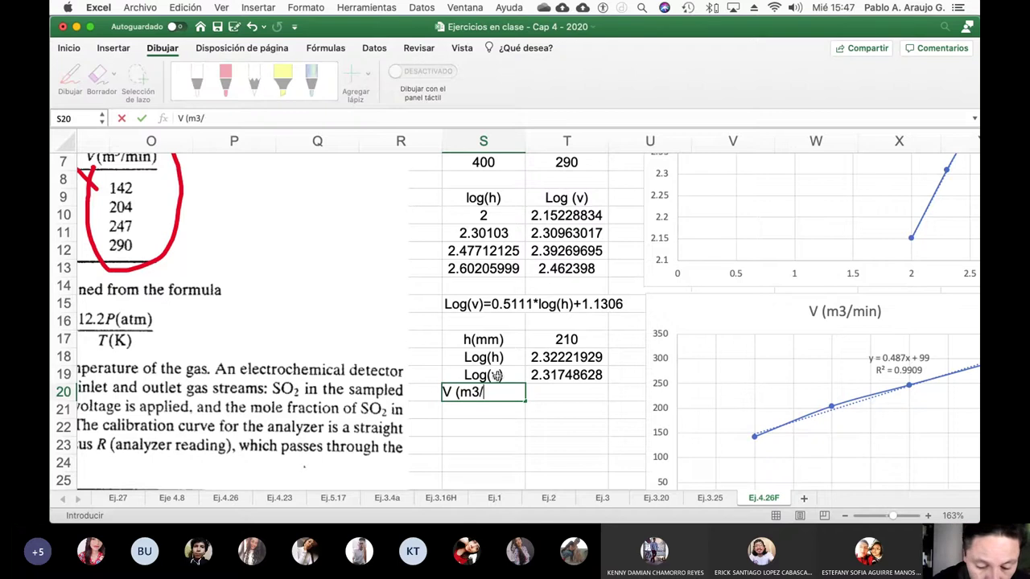
pyautogui.write('min)')
pyautogui.press('Return')
# - Try to calculate V in T20 with an antilog function, then clear the entry back to the equals sign
pyautogui.press('Up')
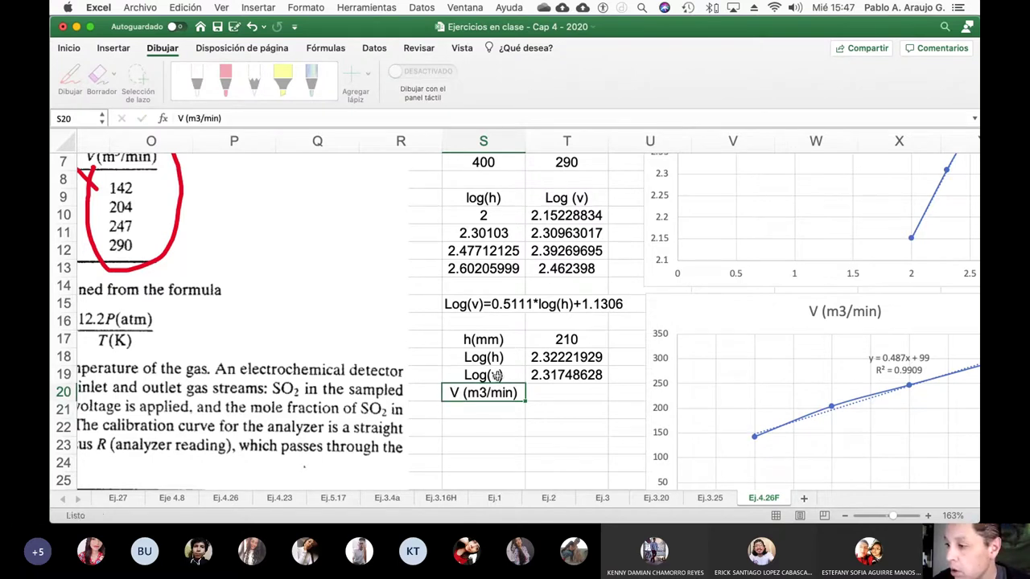
pyautogui.press('Right')
pyautogui.write('=anti')
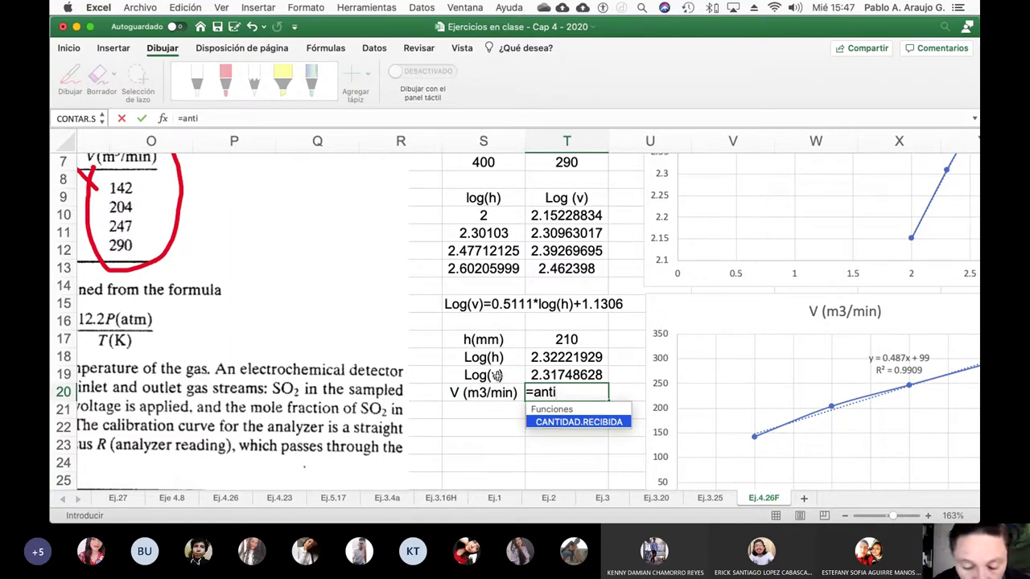
pyautogui.press('BackSpace')
pyautogui.press('BackSpace')
pyautogui.press('BackSpace')
pyautogui.press('BackSpace')
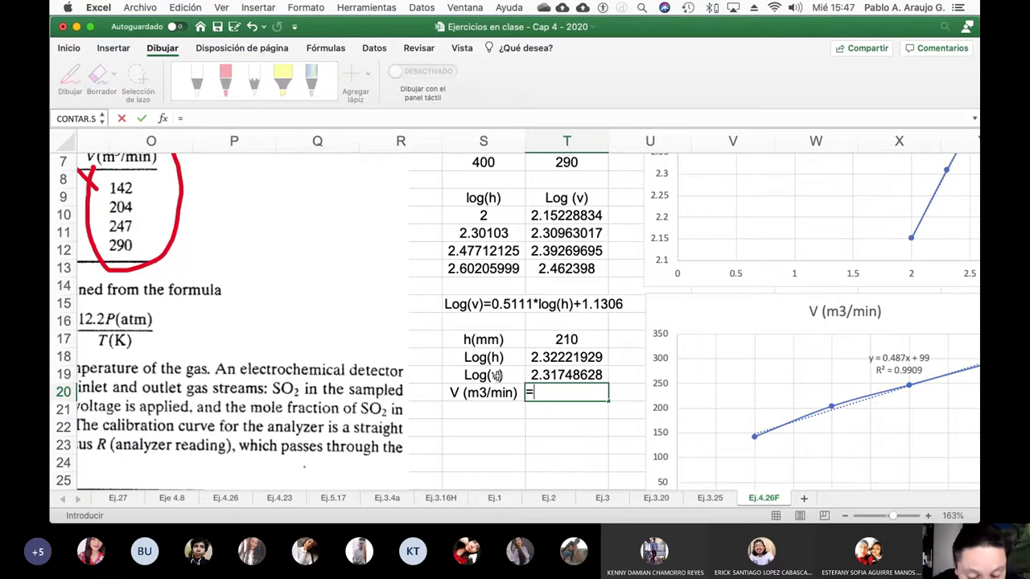
pyautogui.write('10^')
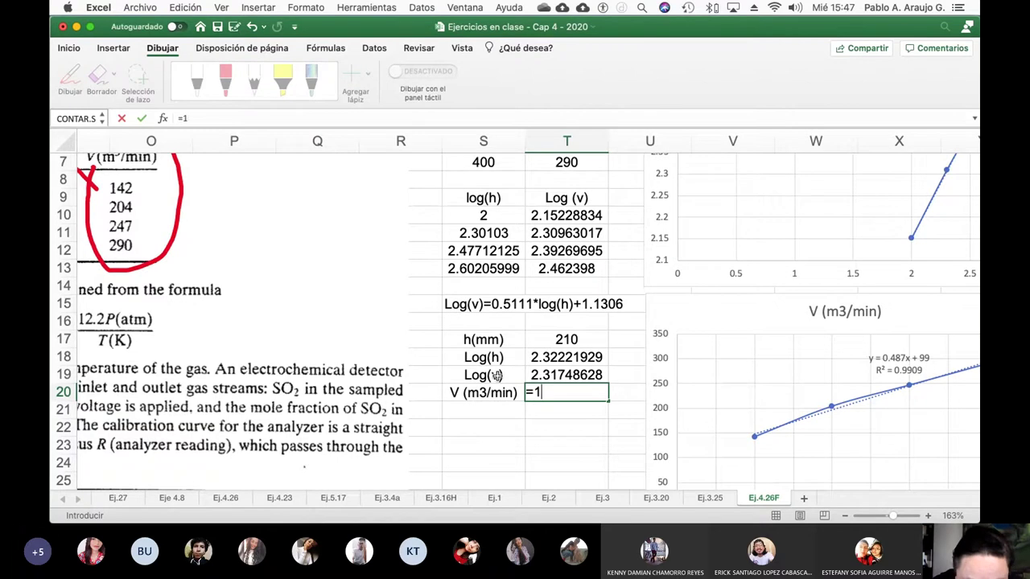
pyautogui.press('BackSpace')
pyautogui.press('BackSpace')
pyautogui.press('BackSpace')
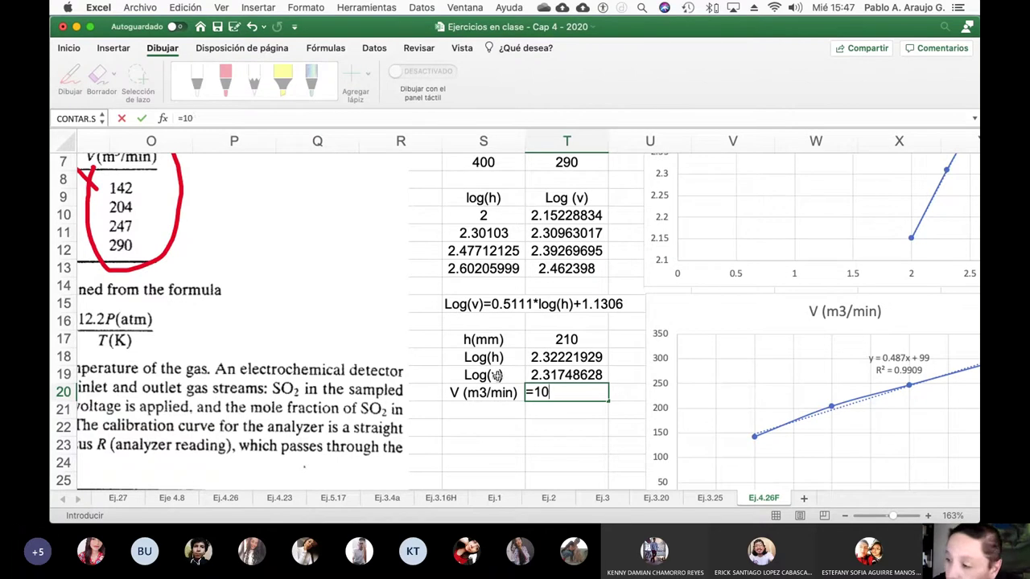
pyautogui.write('a')
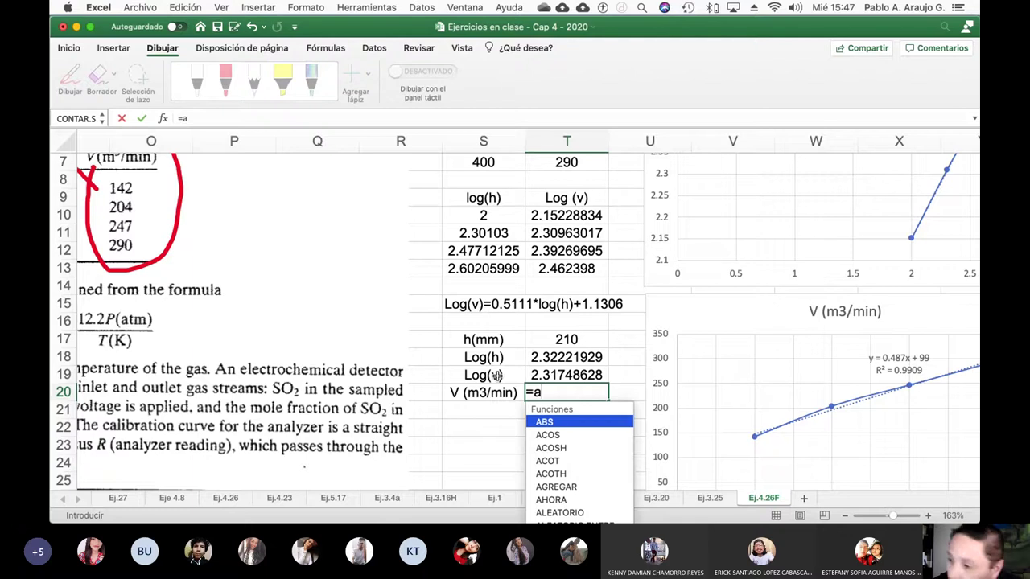
pyautogui.write('n')
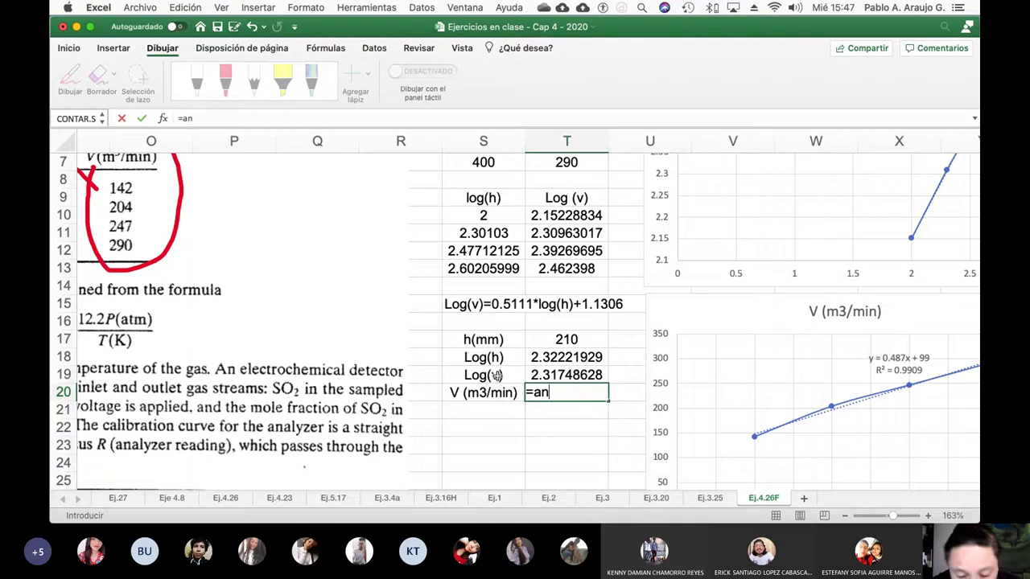
pyautogui.write('tilog')
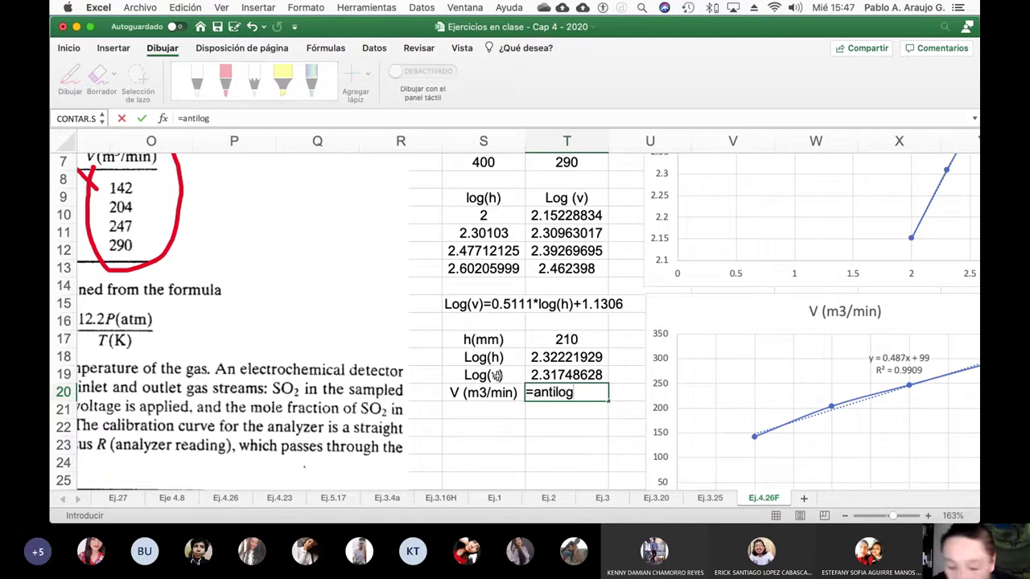
pyautogui.press('BackSpace')
pyautogui.press('BackSpace')
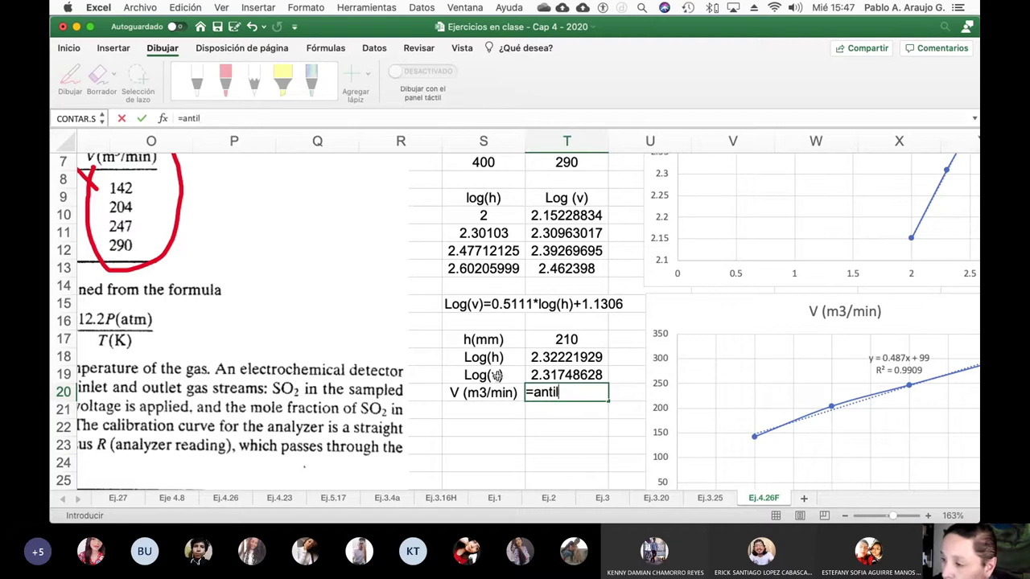
pyautogui.press('BackSpace')
pyautogui.press('BackSpace')
pyautogui.press('BackSpace')
pyautogui.press('BackSpace')
pyautogui.press('BackSpace')
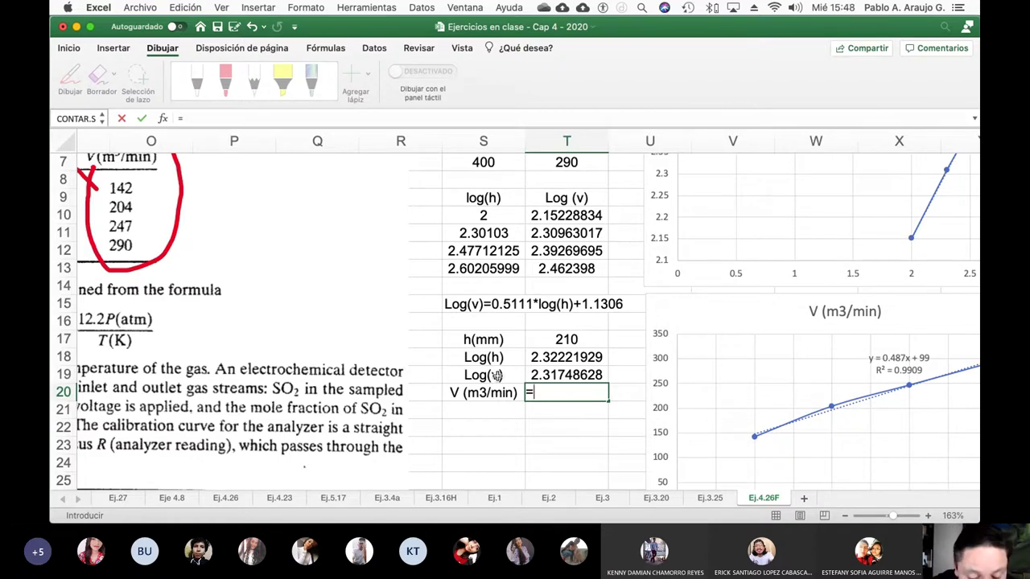
# - Try the INV.LOGNORM function in T20 from the functions matching log
pyautogui.write('log')
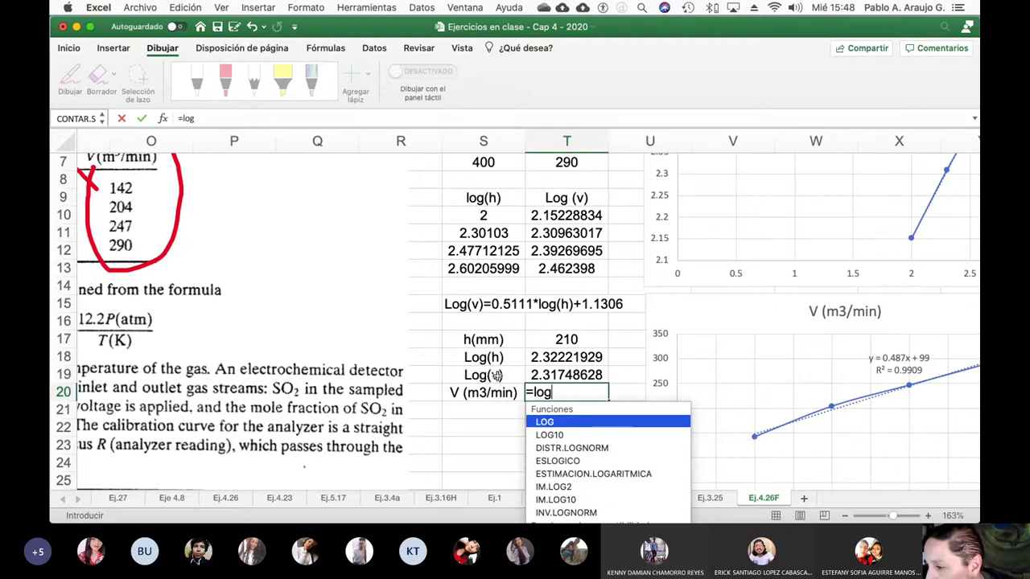
pyautogui.press('Down')
pyautogui.press('Down')
pyautogui.press('Down')
pyautogui.press('Down')
pyautogui.press('Down')
pyautogui.press('Down')
pyautogui.press('Down')
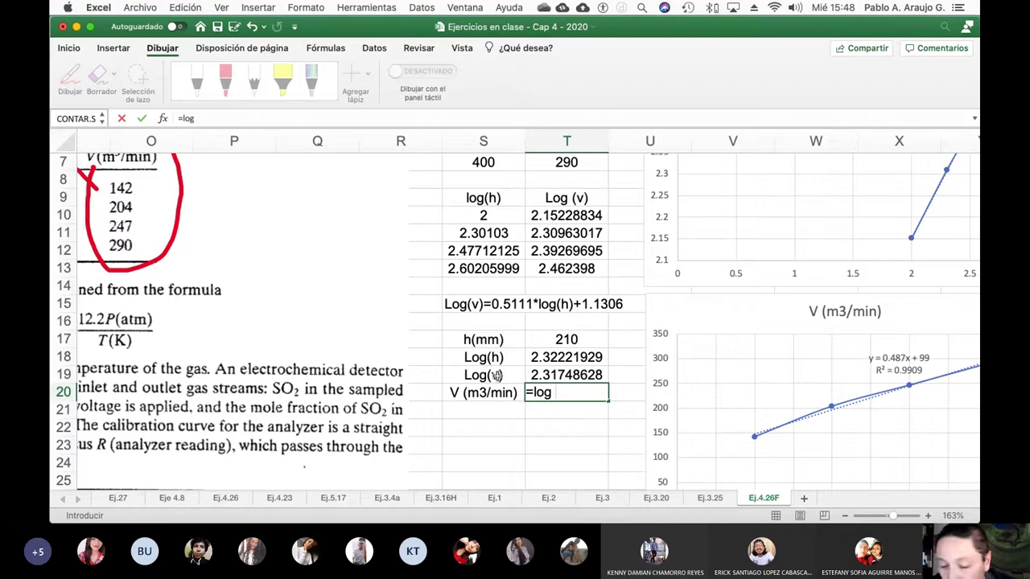
pyautogui.press('BackSpace')
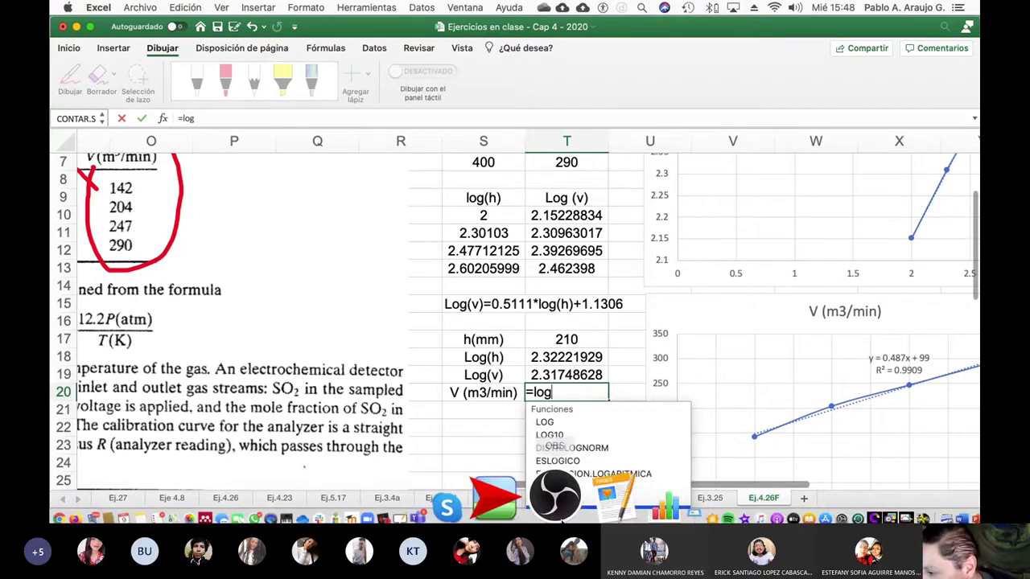
pyautogui.doubleClick(566, 509)
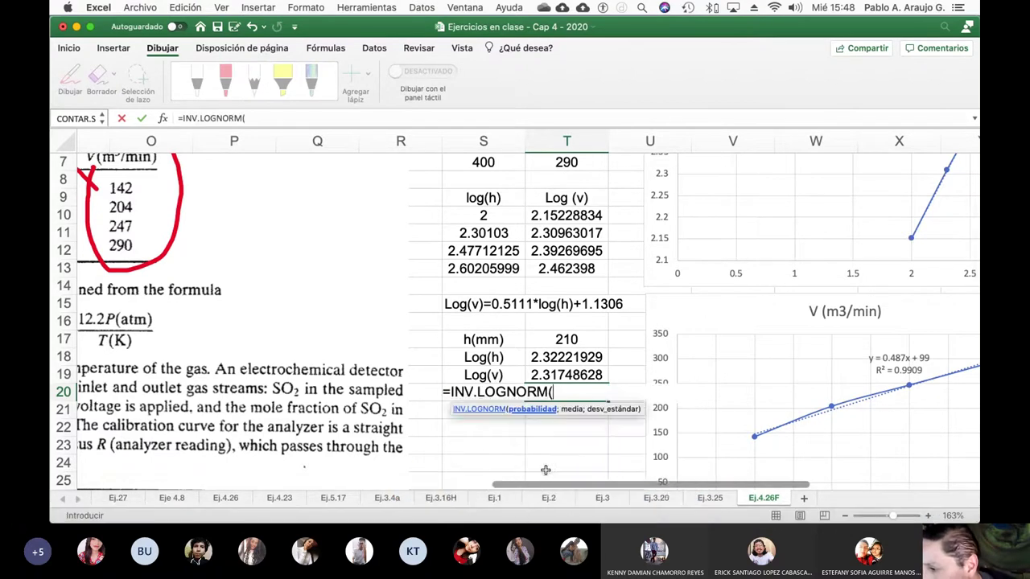
# - Check the help article for INV.LOGNORM, enter logaritmo as the help search term, and close the help
pyautogui.click(476, 411)
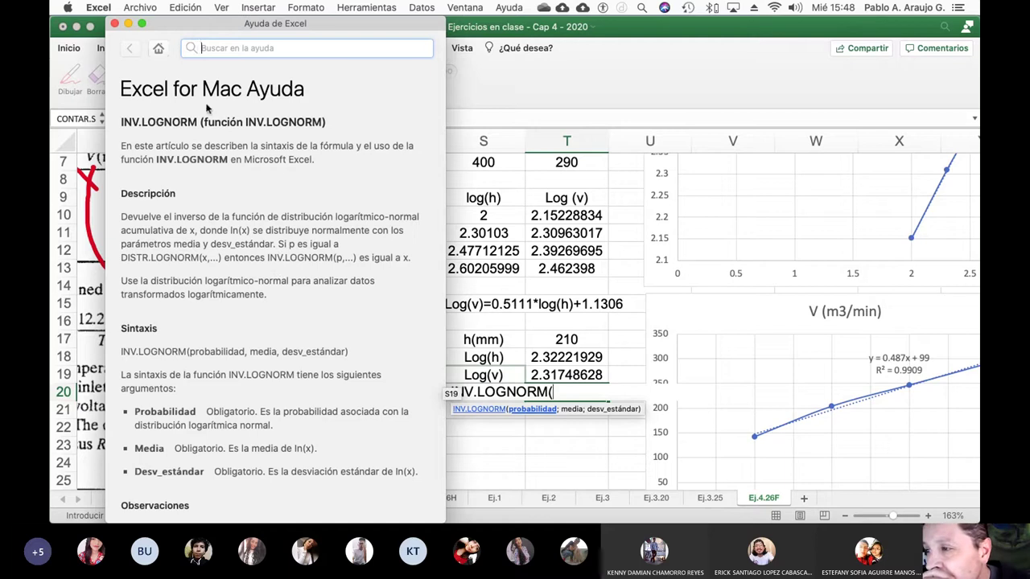
pyautogui.write('log')
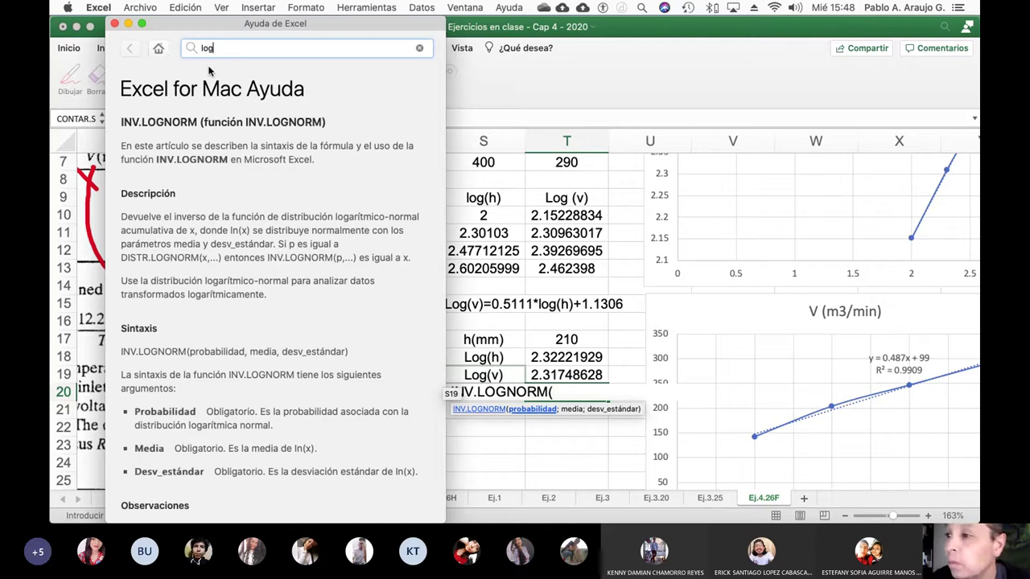
pyautogui.write('arit')
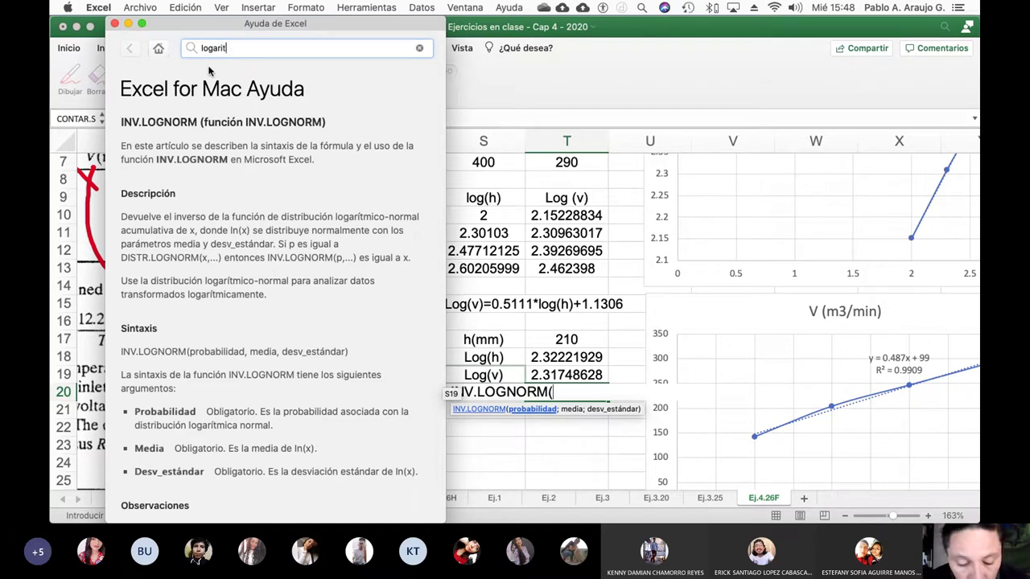
pyautogui.write('mo')
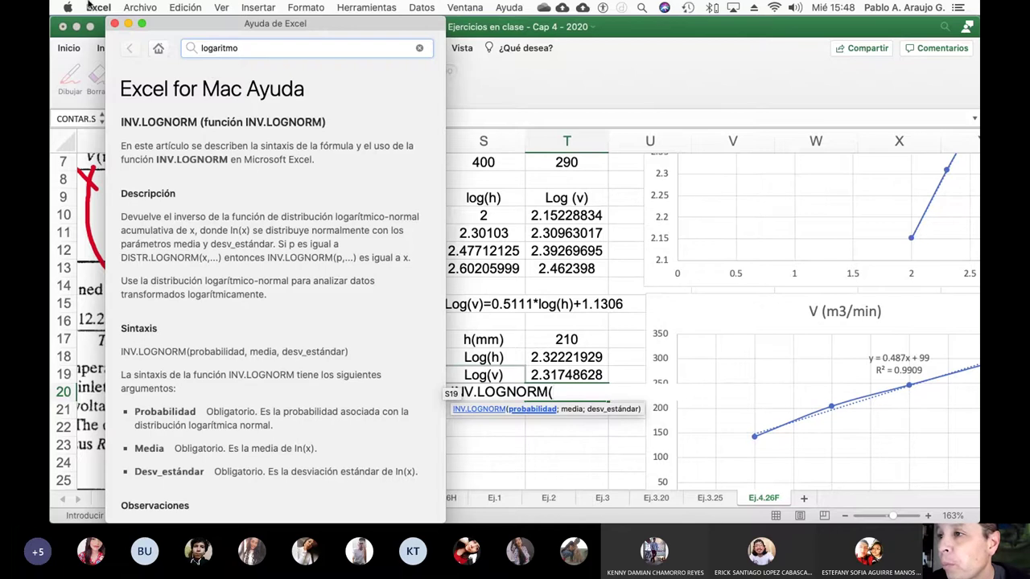
pyautogui.click(116, 24)
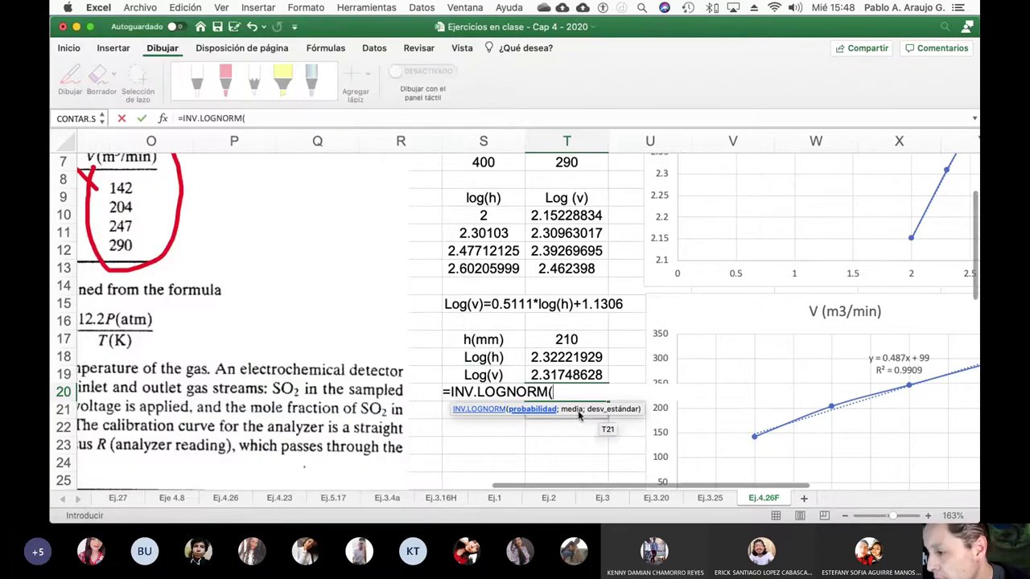
# - Erase INV.LOGNORM from T20, look through the functions matching log for an inverse logarithm, and leave the formula
pyautogui.press('BackSpace')
pyautogui.press('BackSpace')
pyautogui.press('BackSpace')
pyautogui.press('BackSpace')
pyautogui.press('BackSpace')
pyautogui.press('BackSpace')
pyautogui.press('BackSpace')
pyautogui.press('BackSpace')
pyautogui.press('BackSpace')
pyautogui.press('BackSpace')
pyautogui.press('BackSpace')
pyautogui.press('BackSpace')
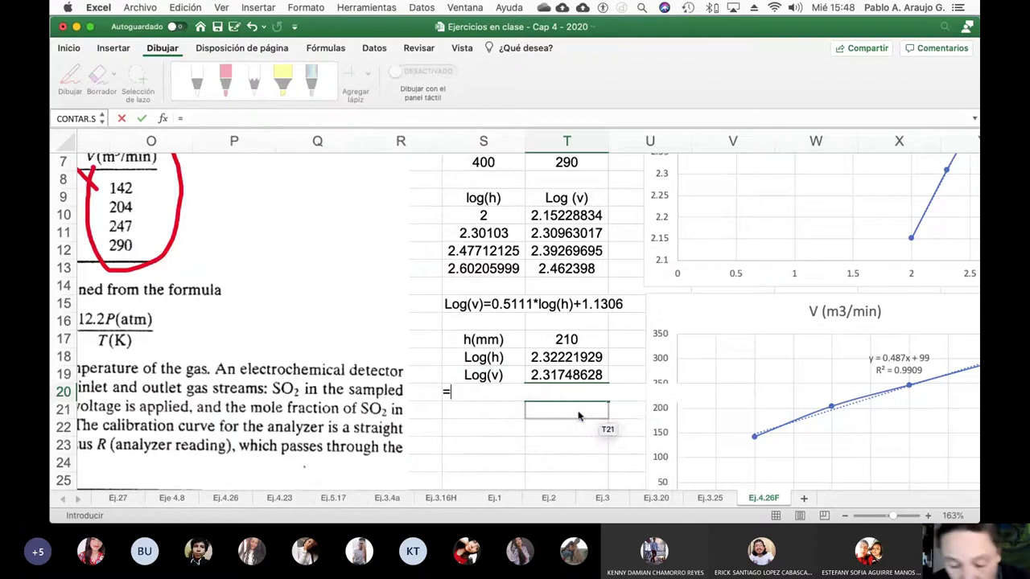
pyautogui.write('log')
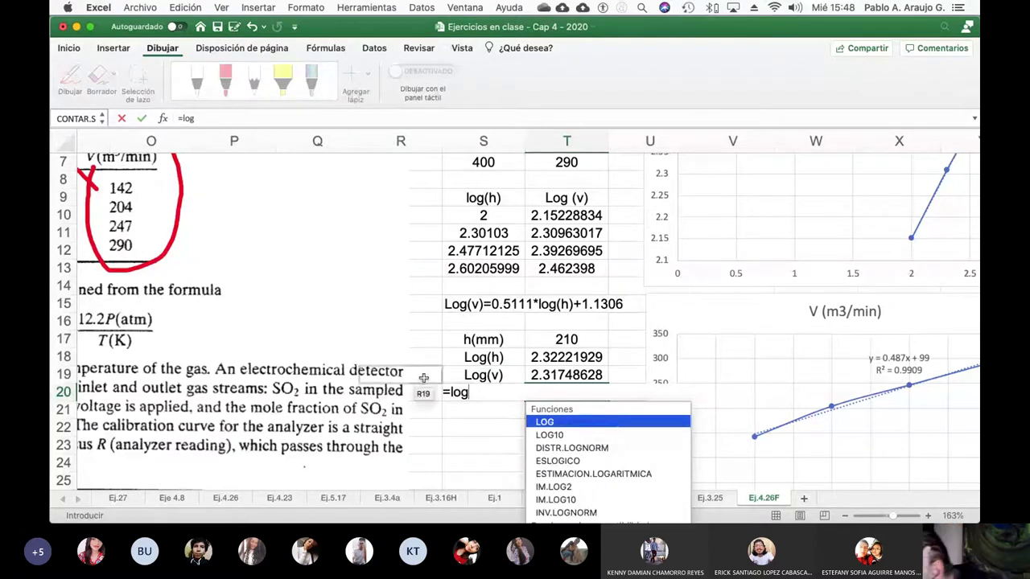
pyautogui.click(602, 459)
pyautogui.scroll(-2, 602, 460)
pyautogui.scroll(-2, 602, 455)
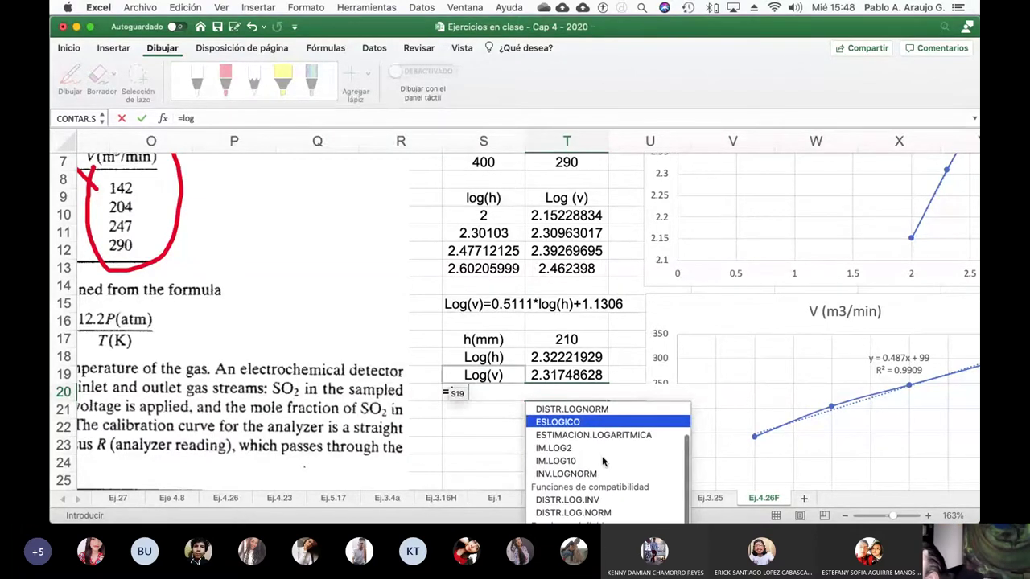
pyautogui.scroll(1, 602, 456)
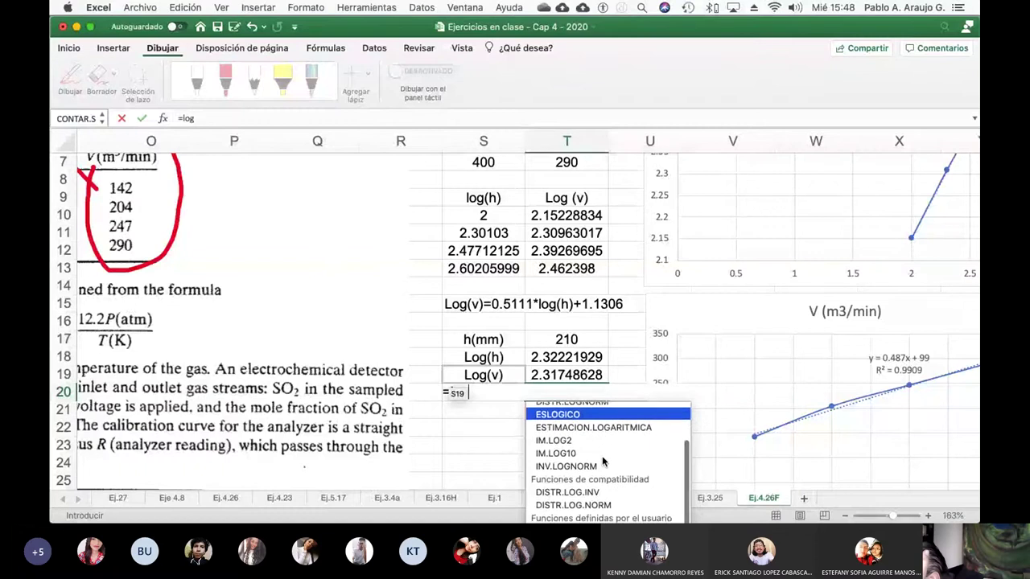
pyautogui.scroll(3, 602, 456)
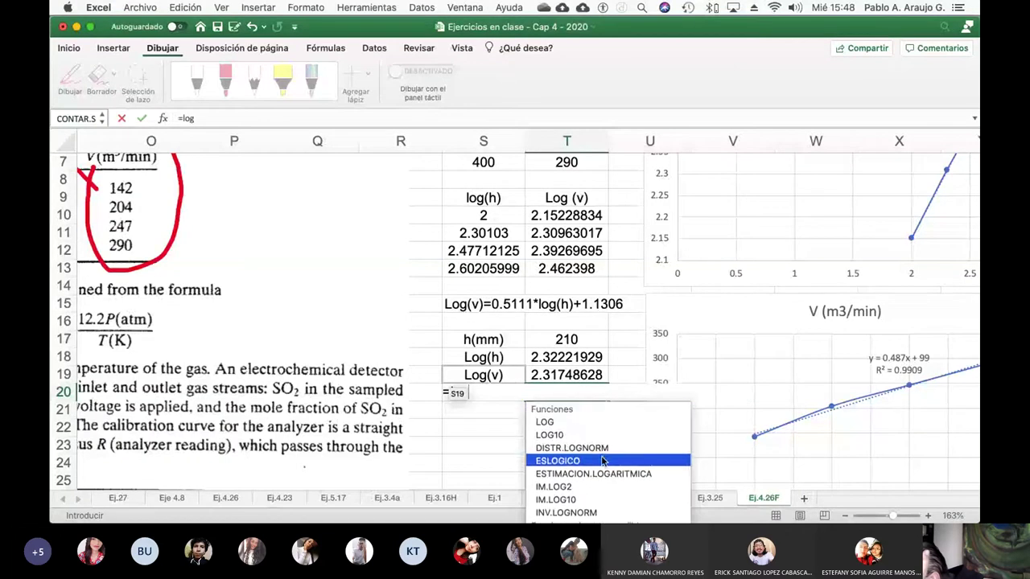
pyautogui.click(579, 422)
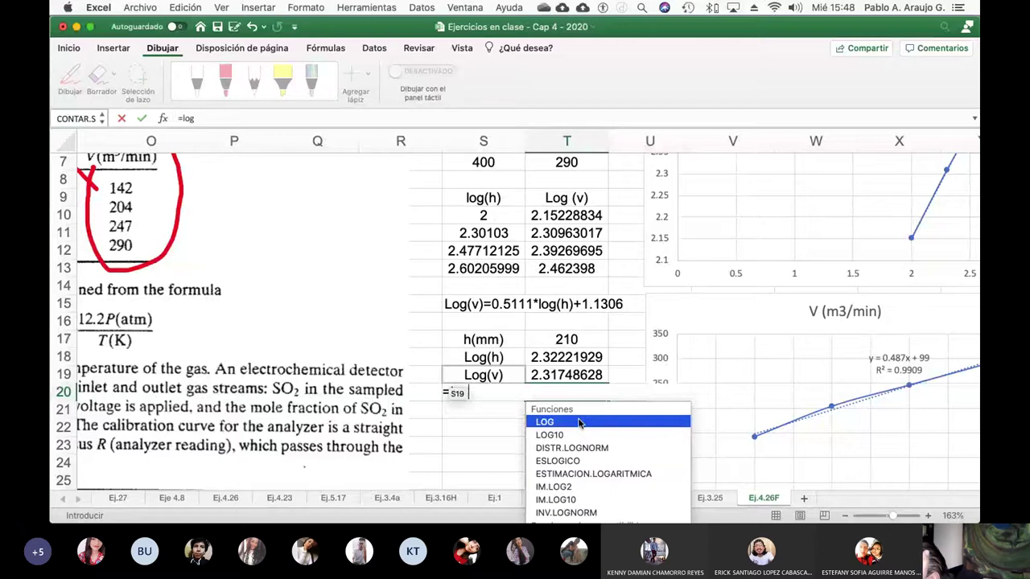
pyautogui.press('Escape')
pyautogui.click(475, 421)
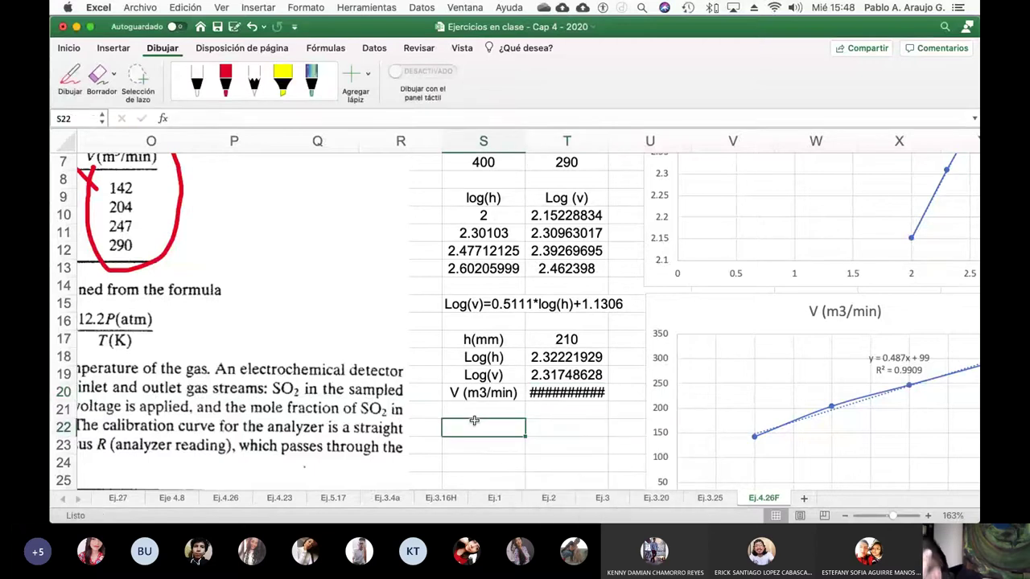
# - Switch to Safari and search Google for "inverso logaritmo en excel"
pyautogui.press('super+Tab')
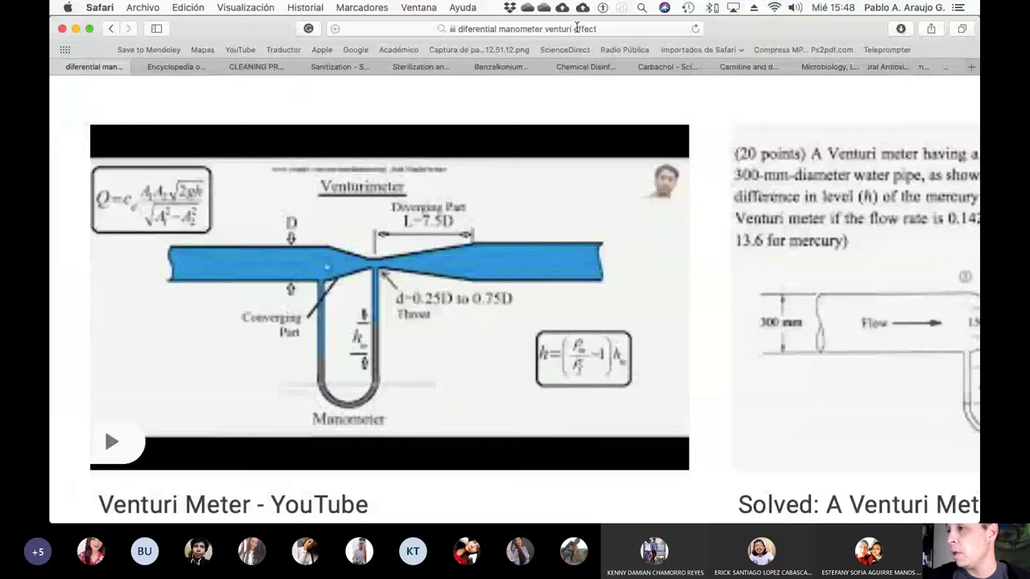
pyautogui.click(576, 31)
pyautogui.press('BackSpace')
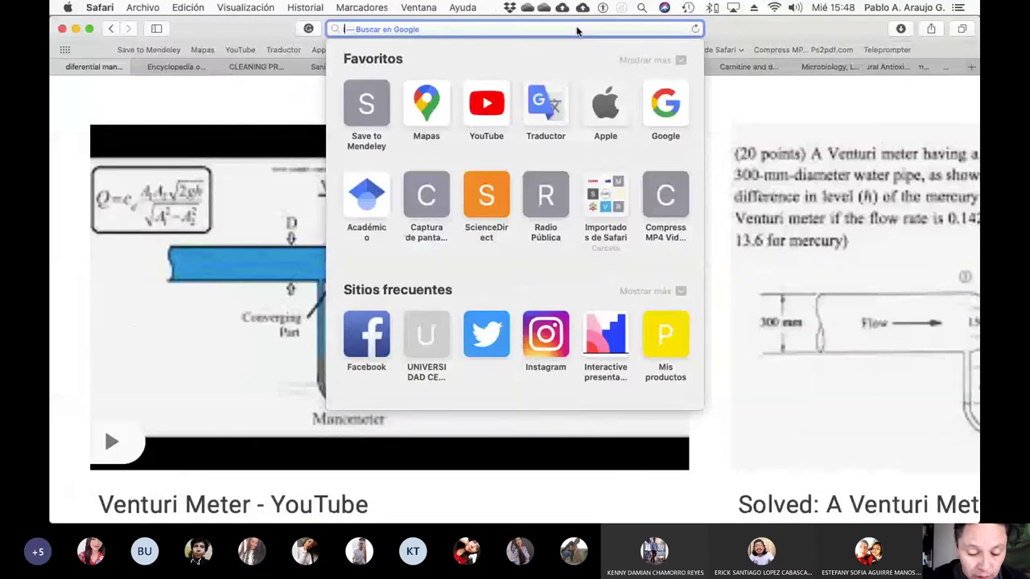
pyautogui.write('inverso logaitmro')
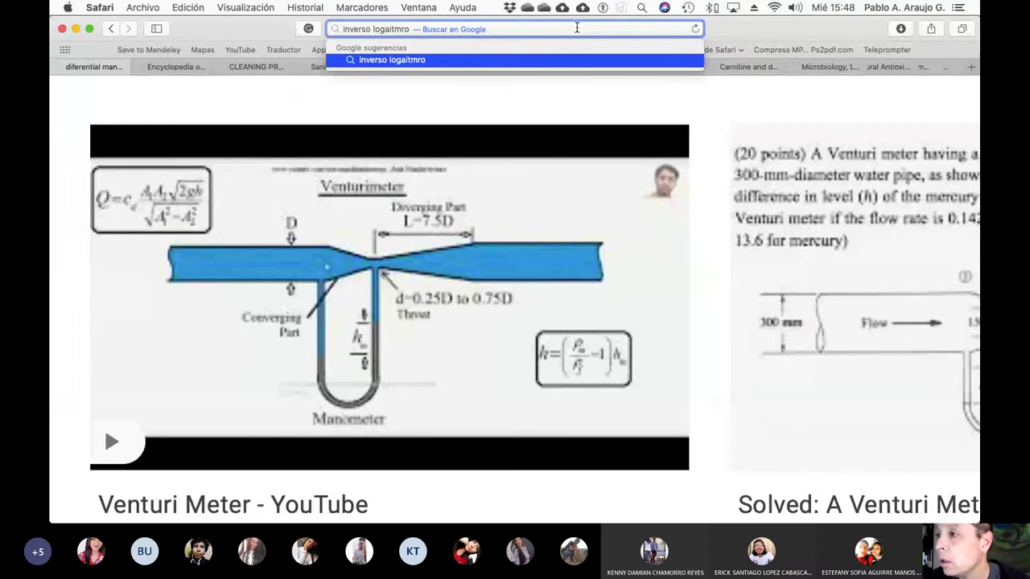
pyautogui.press('BackSpace')
pyautogui.press('BackSpace')
pyautogui.press('BackSpace')
pyautogui.press('BackSpace')
pyautogui.press('BackSpace')
pyautogui.press('BackSpace')
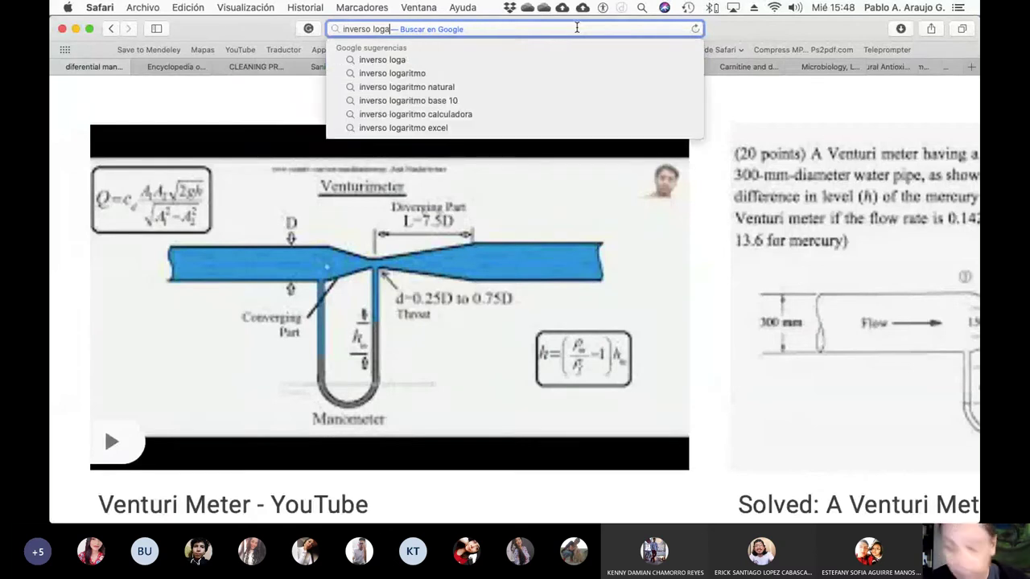
pyautogui.write('ritmo en excel')
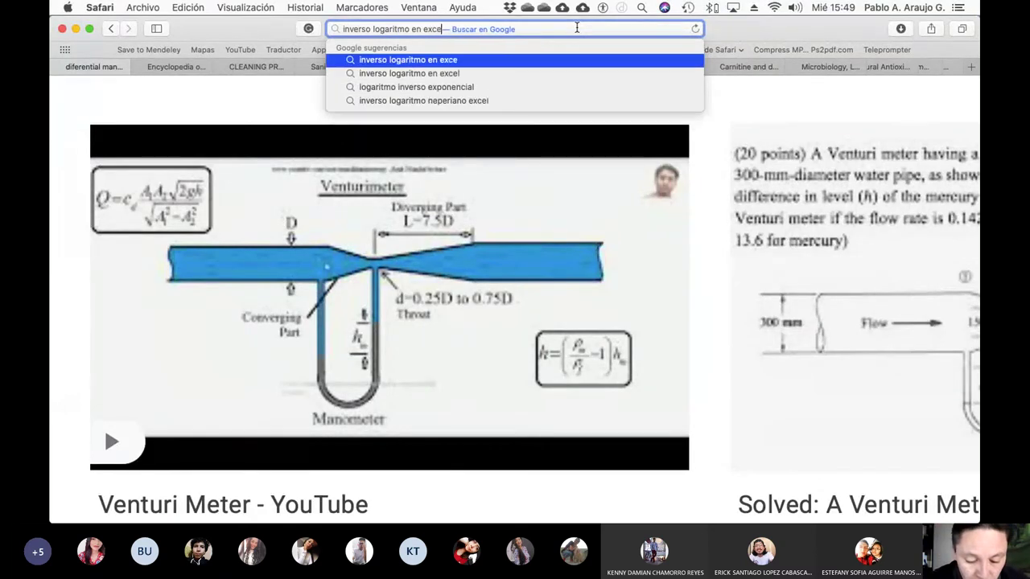
pyautogui.press('Return')
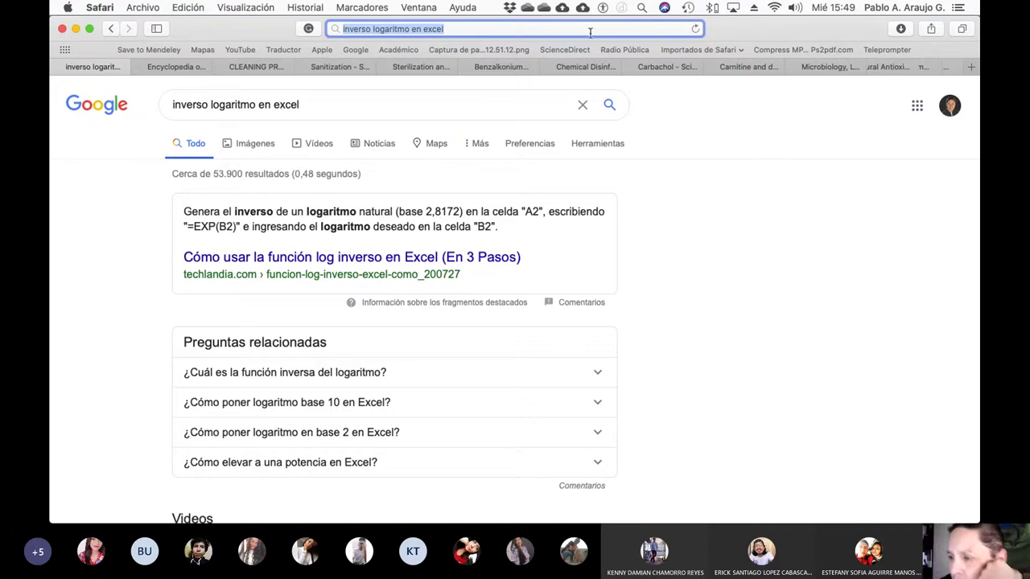
# - Expand the related question about base 10 logarithms in Excel and read its answer
pyautogui.scroll(-2, 382, 366)
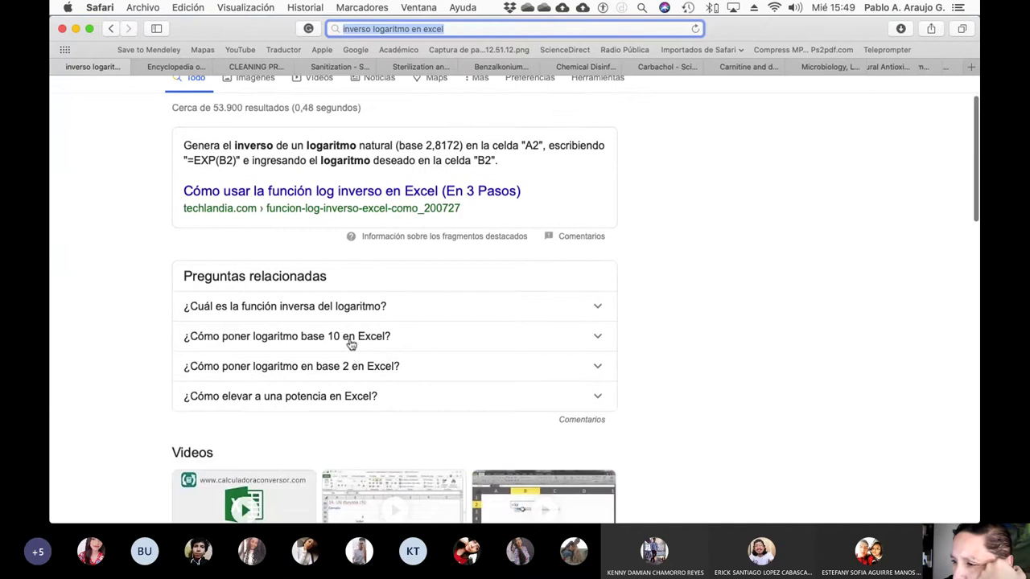
pyautogui.click(350, 339)
pyautogui.scroll(-3, 420, 352)
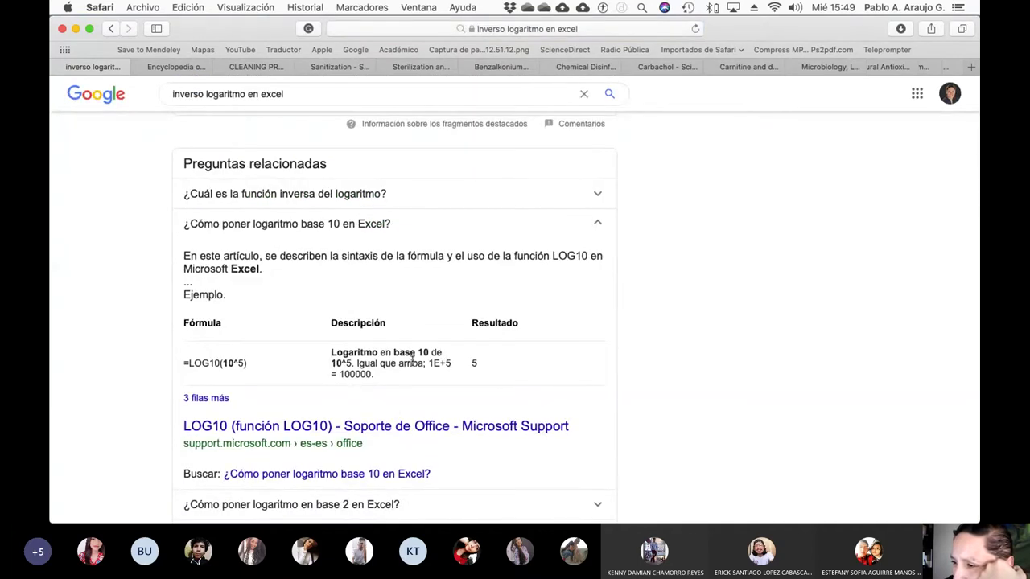
pyautogui.scroll(-3, 412, 381)
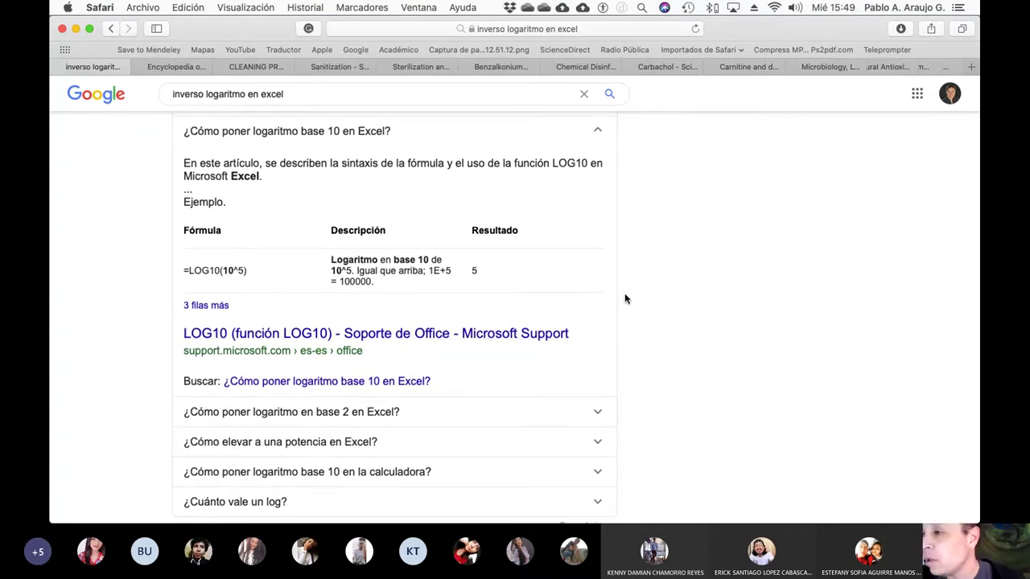
# - Switch to Excel and try to compute V in T20 from Log(v) with =EXP(T19)
pyautogui.scroll(5, 416, 324)
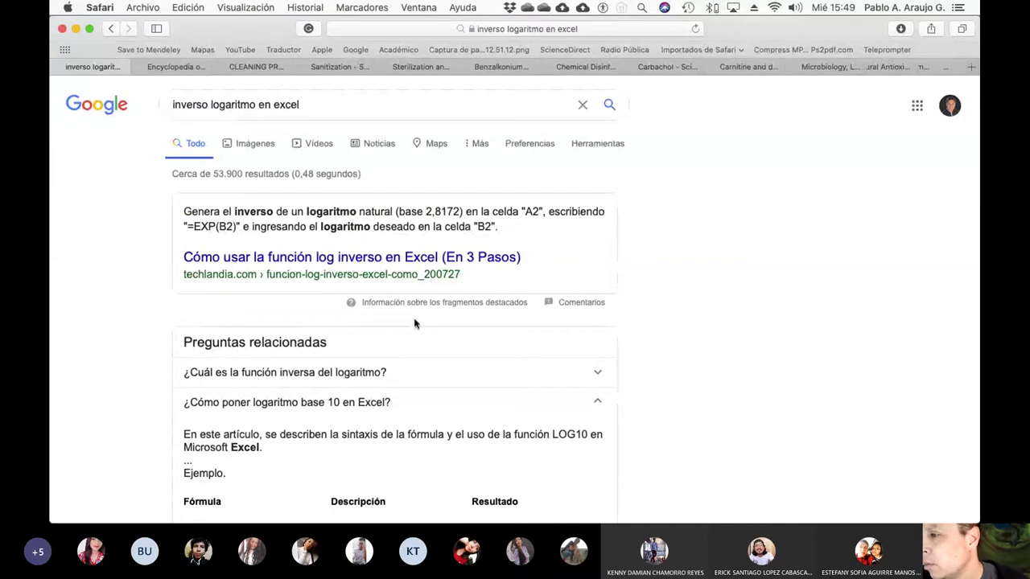
pyautogui.press('super+Tab')
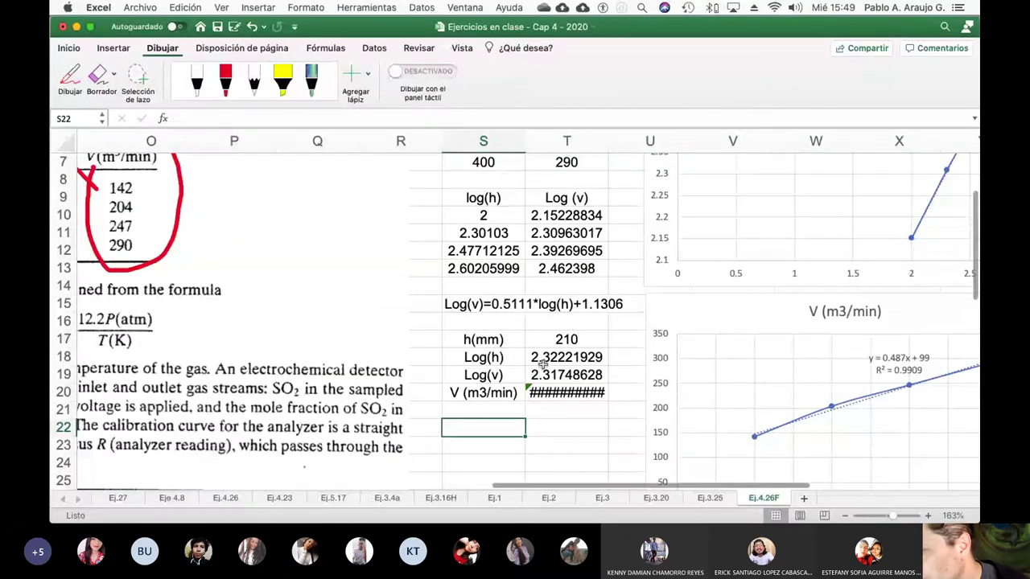
pyautogui.click(534, 394)
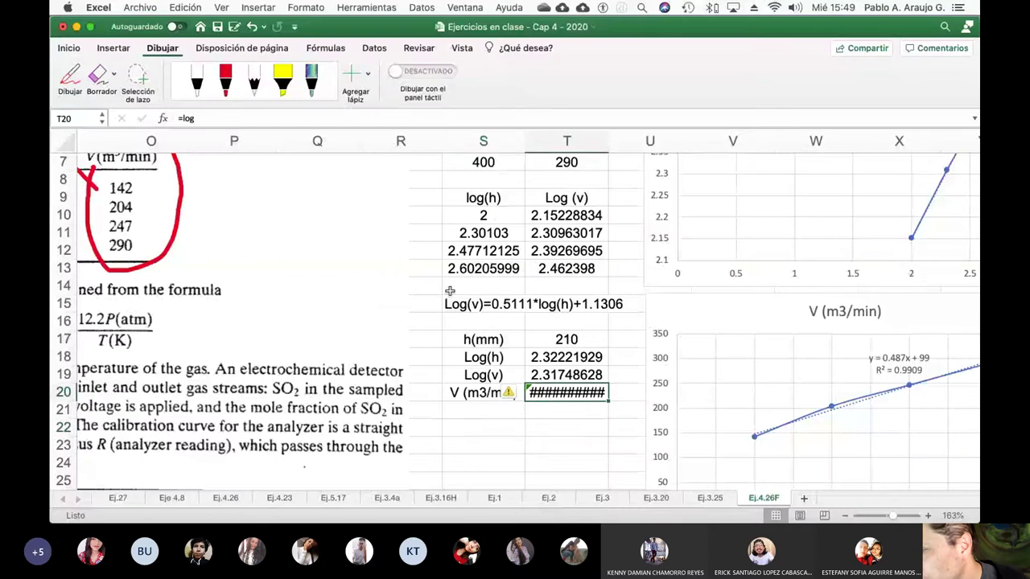
pyautogui.click(216, 121)
pyautogui.press('BackSpace')
pyautogui.press('BackSpace')
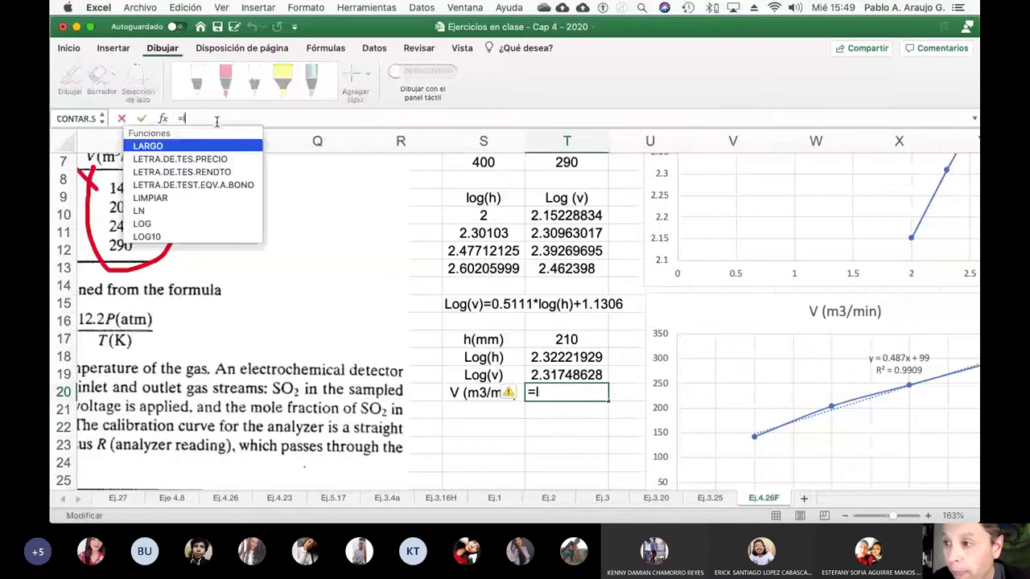
pyautogui.press('BackSpace')
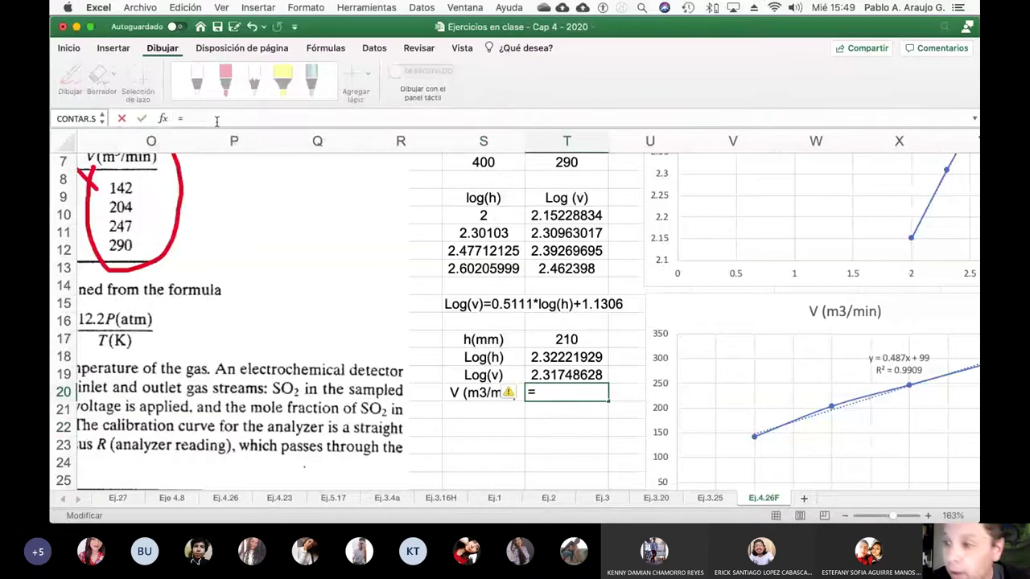
pyautogui.write('exp')
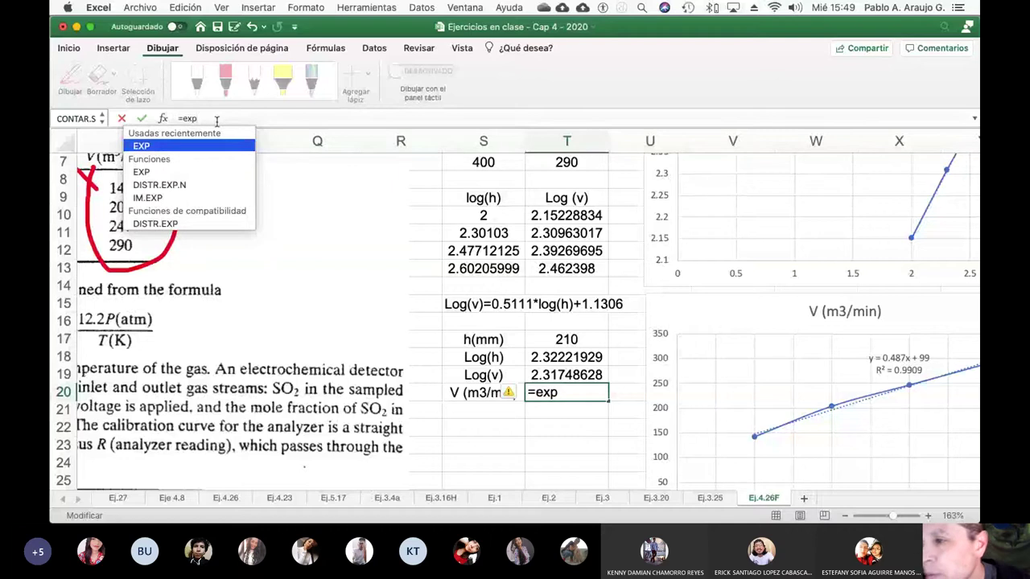
pyautogui.doubleClick(158, 174)
pyautogui.click(563, 375)
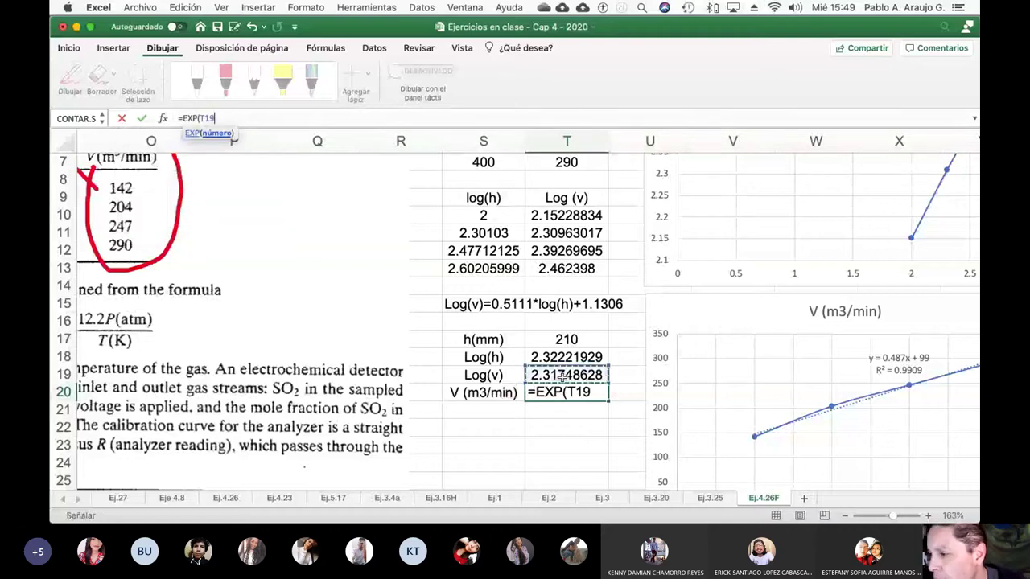
pyautogui.write(')')
pyautogui.press('Return')
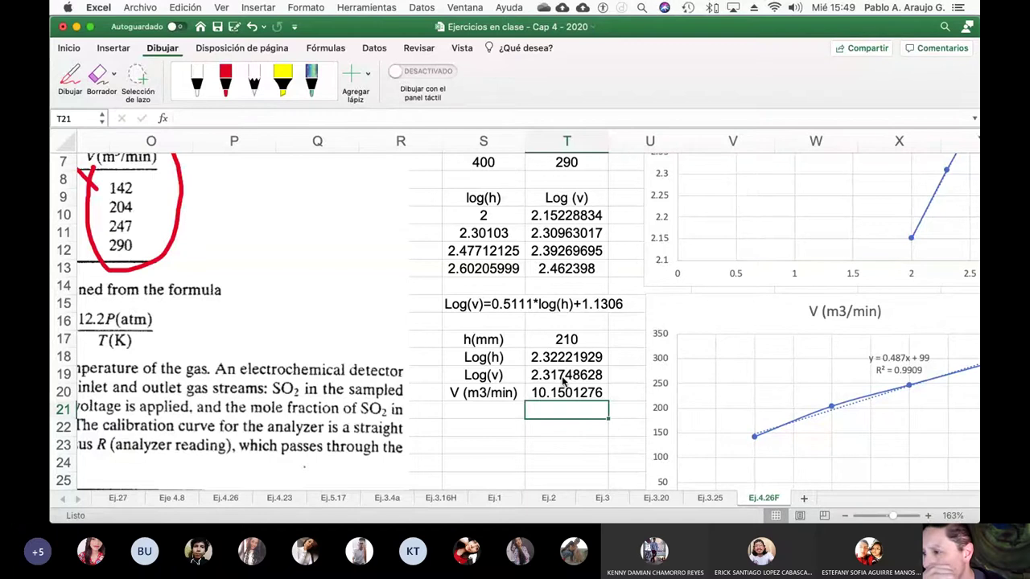
# - Review the cells above T20 in column T, checking how the Log (v) values in T11:T13 are calculated
pyautogui.press('Up')
pyautogui.press('Up')
pyautogui.press('Up')
pyautogui.press('Up')
pyautogui.press('Up')
pyautogui.press('Up')
pyautogui.press('Up')
pyautogui.press('Up')
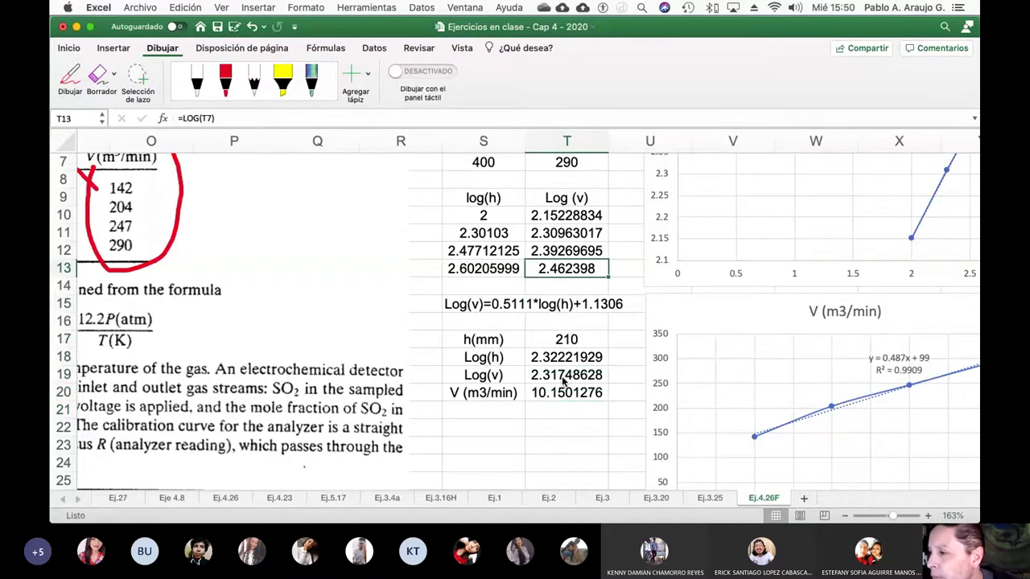
pyautogui.press('Up')
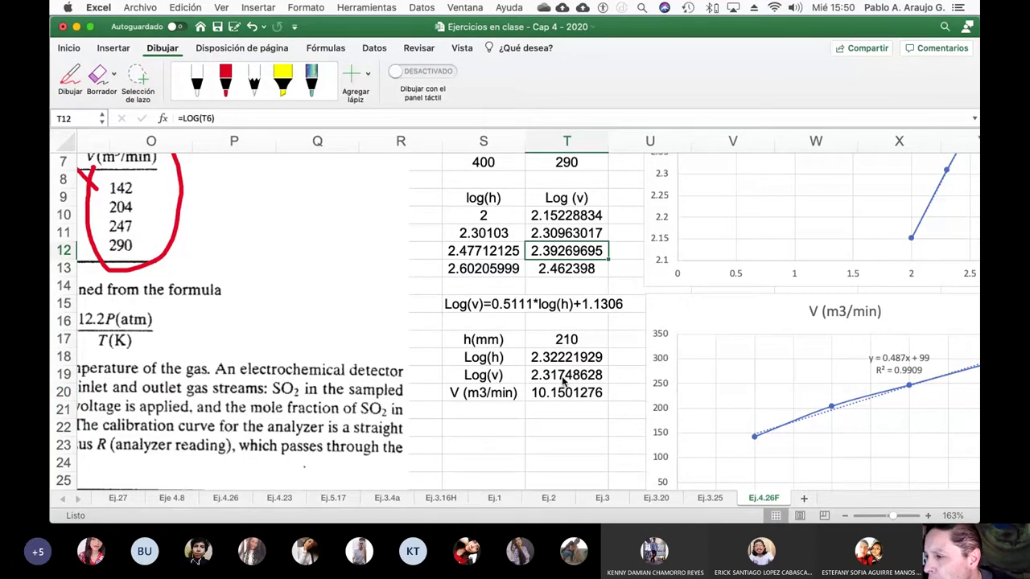
pyautogui.press('Up')
pyautogui.press('Down')
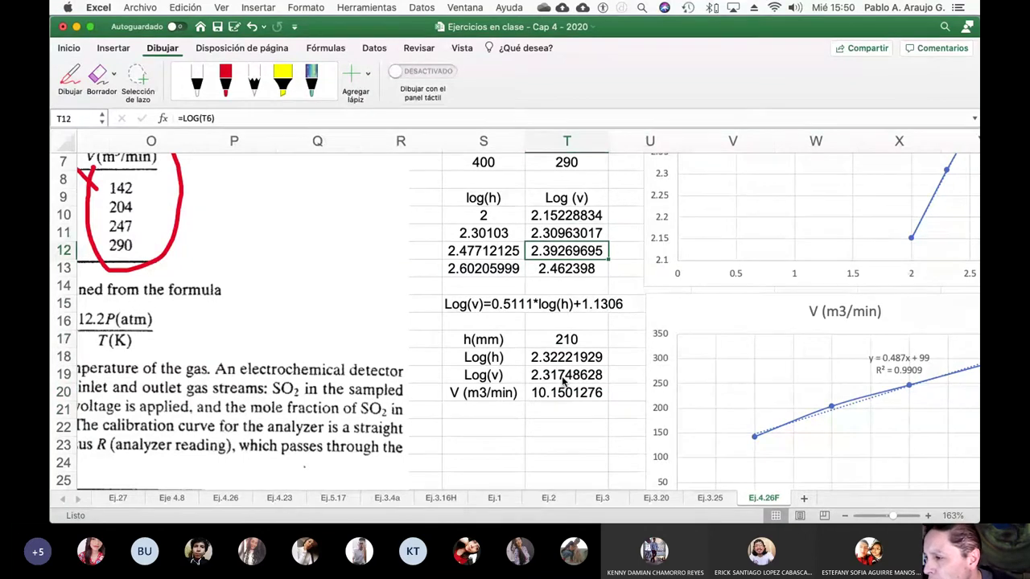
pyautogui.press('Up')
pyautogui.press('Down')
pyautogui.press('Down')
pyautogui.press('Down')
pyautogui.press('Down')
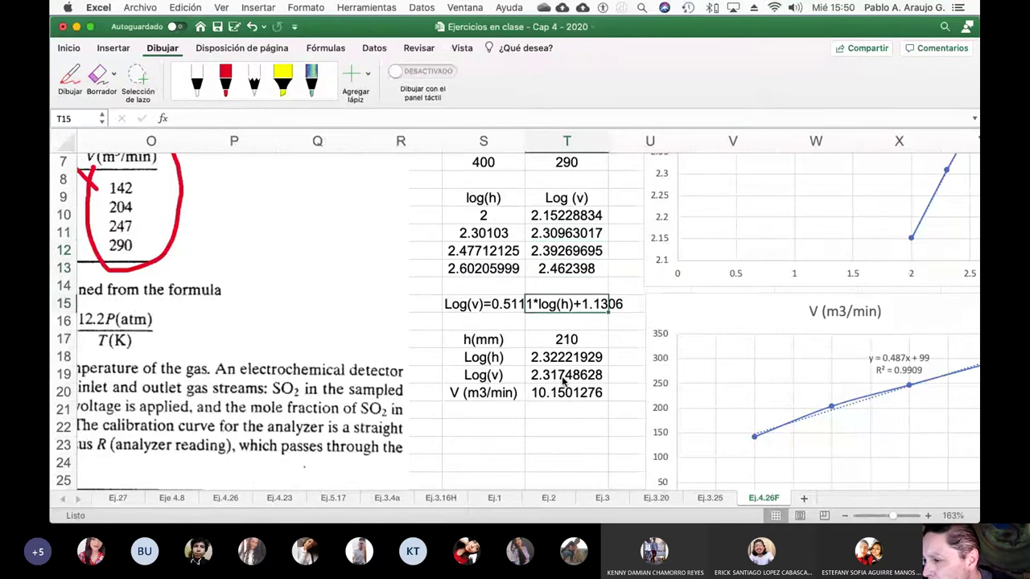
pyautogui.press('Down')
pyautogui.press('Down')
pyautogui.press('Down')
pyautogui.press('Down')
pyautogui.press('Down')
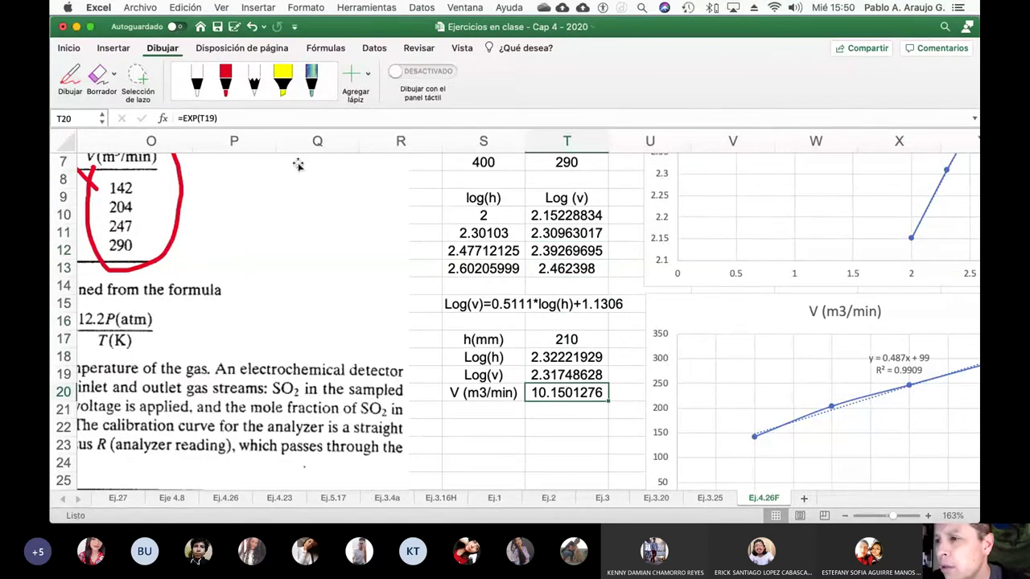
# - Try EXP10 in place of EXP in T20, making the formula =EXP10(T19)
pyautogui.click(196, 118)
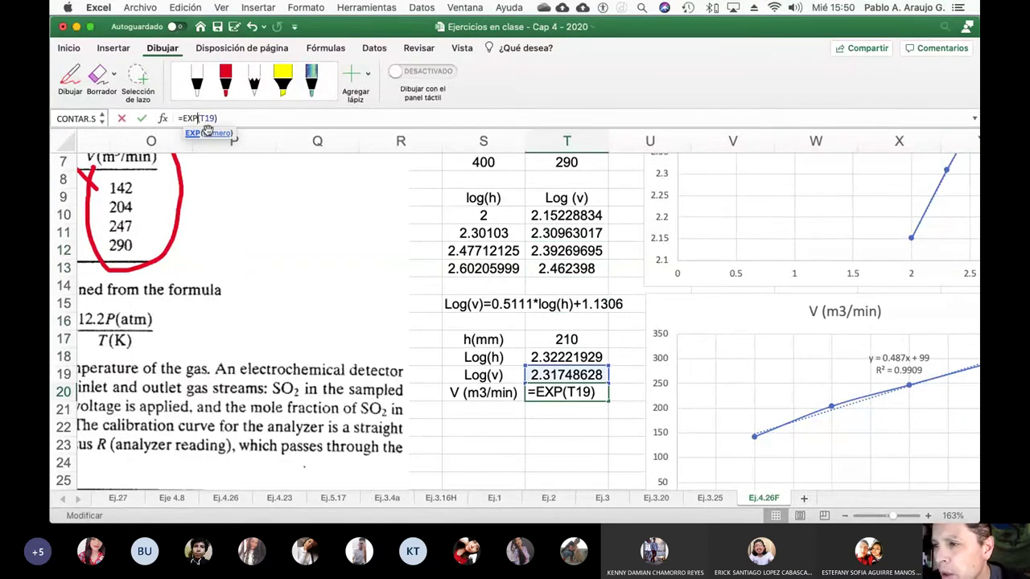
pyautogui.write('10')
pyautogui.press('Delete')
pyautogui.press('Delete')
pyautogui.press('Delete')
pyautogui.press('Delete')
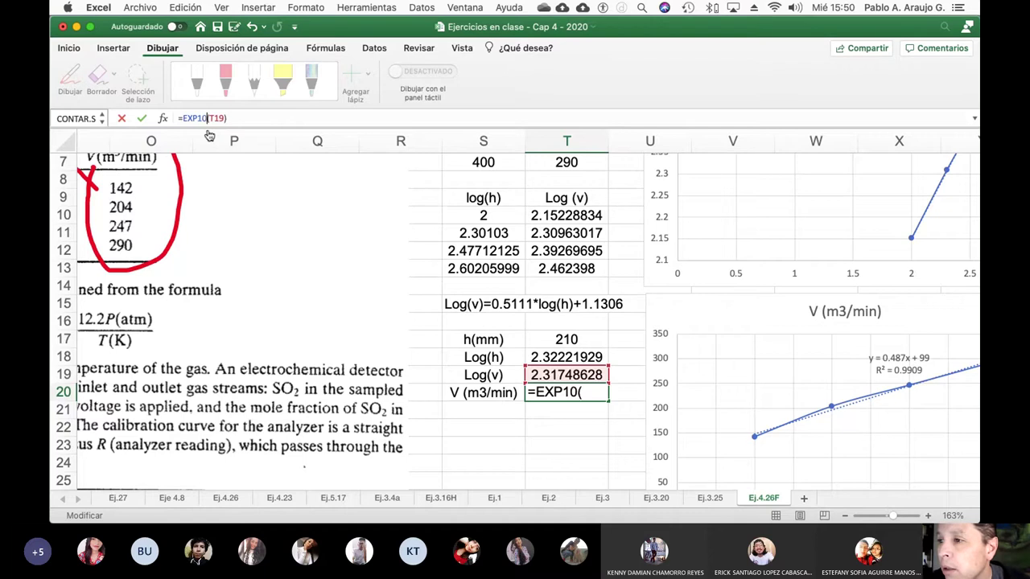
pyautogui.press('Return')
pyautogui.press('Up')
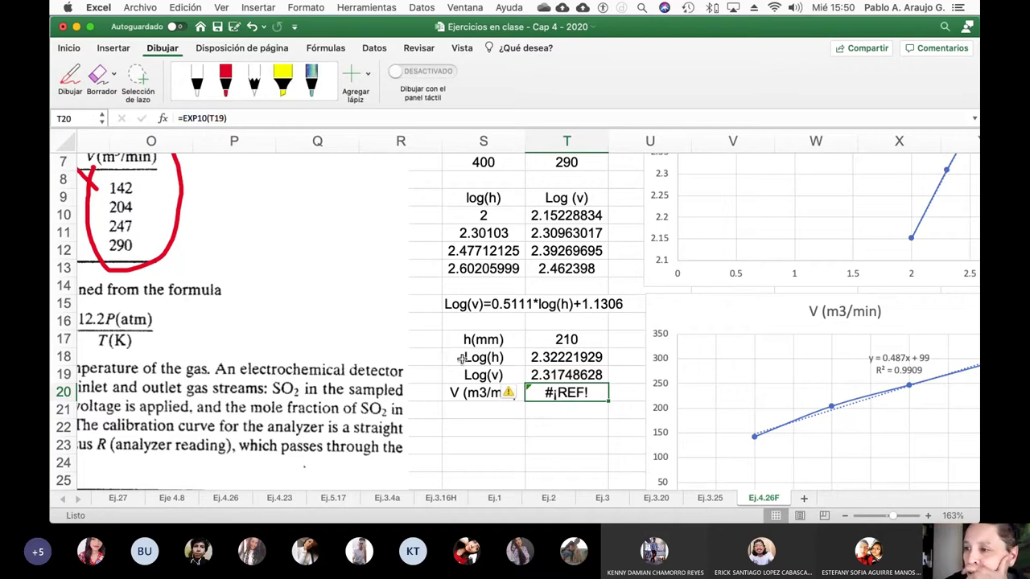
# - Switch to Safari and search Google for "inverso logaritmo base 10 en excel"
pyautogui.press('super+Tab')
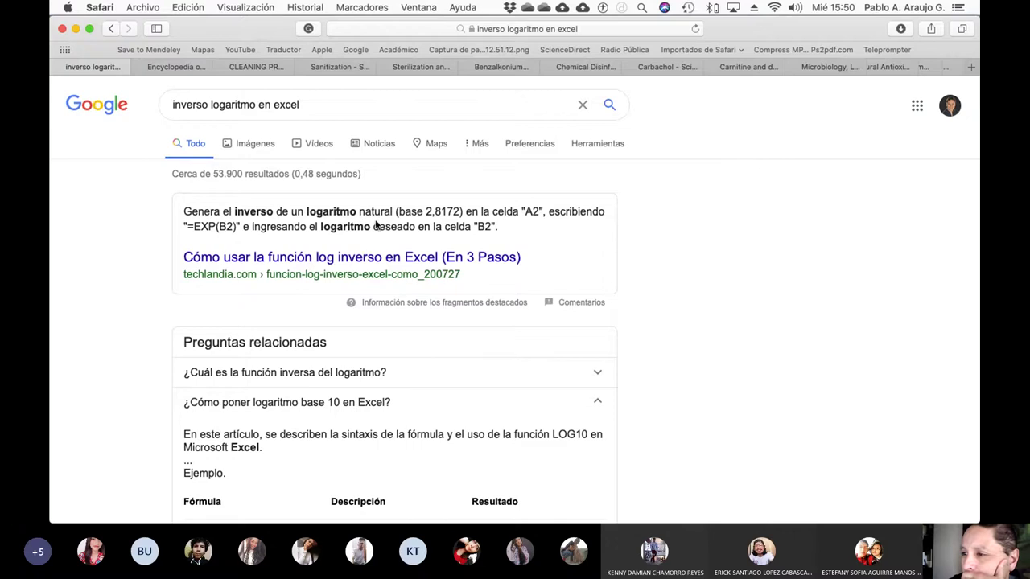
pyautogui.click(255, 104)
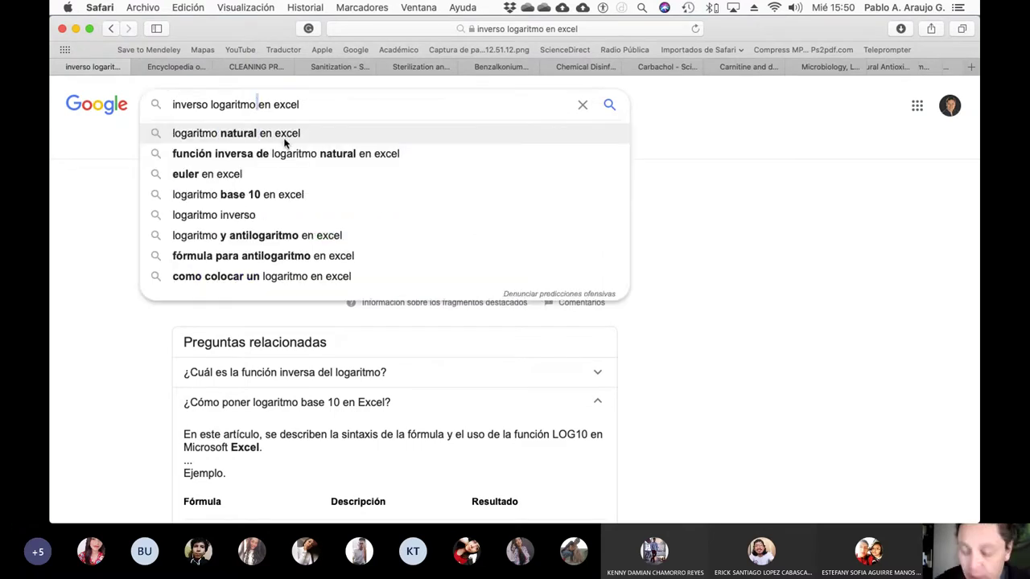
pyautogui.write('base 10')
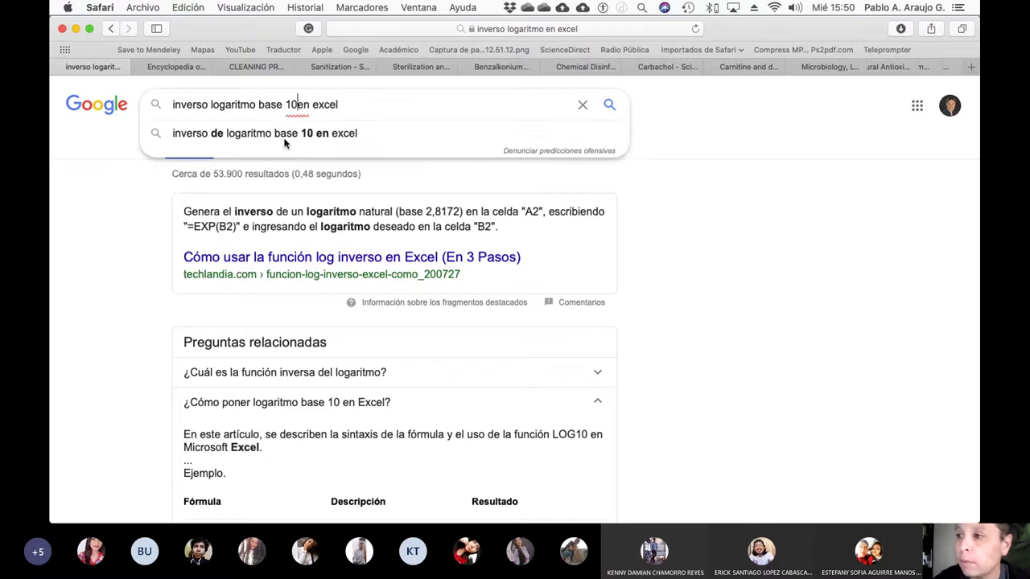
pyautogui.press('Return')
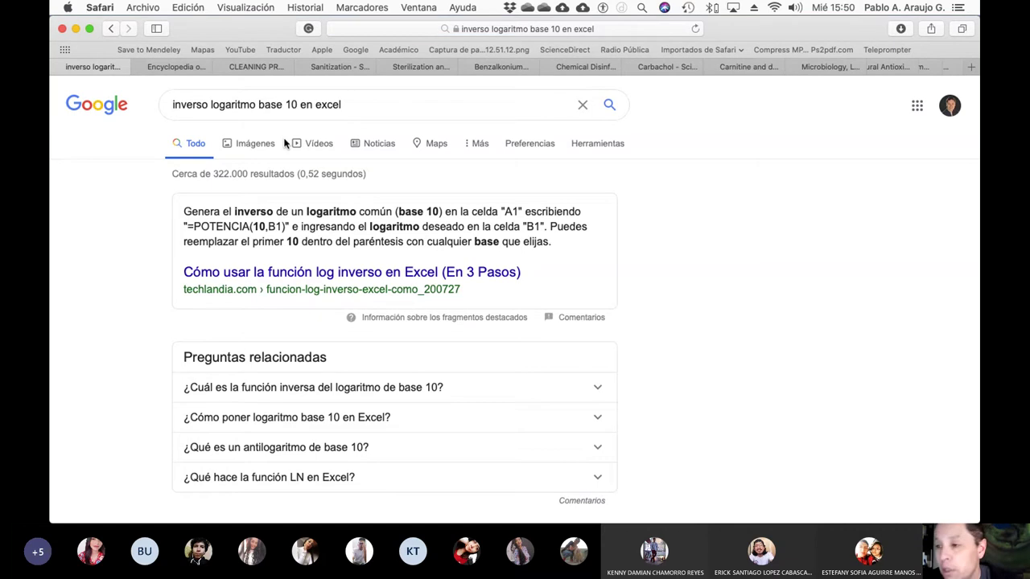
# - Switch to Excel and replace the formula in T20 with =POTENCIA(10;T19) to compute V
pyautogui.press('super+Tab')
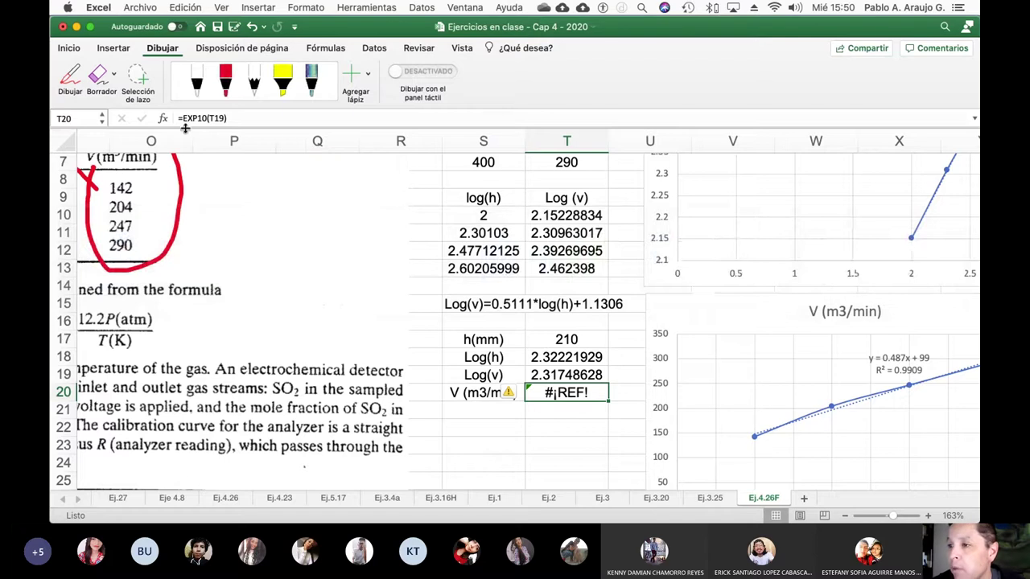
pyautogui.click(198, 119)
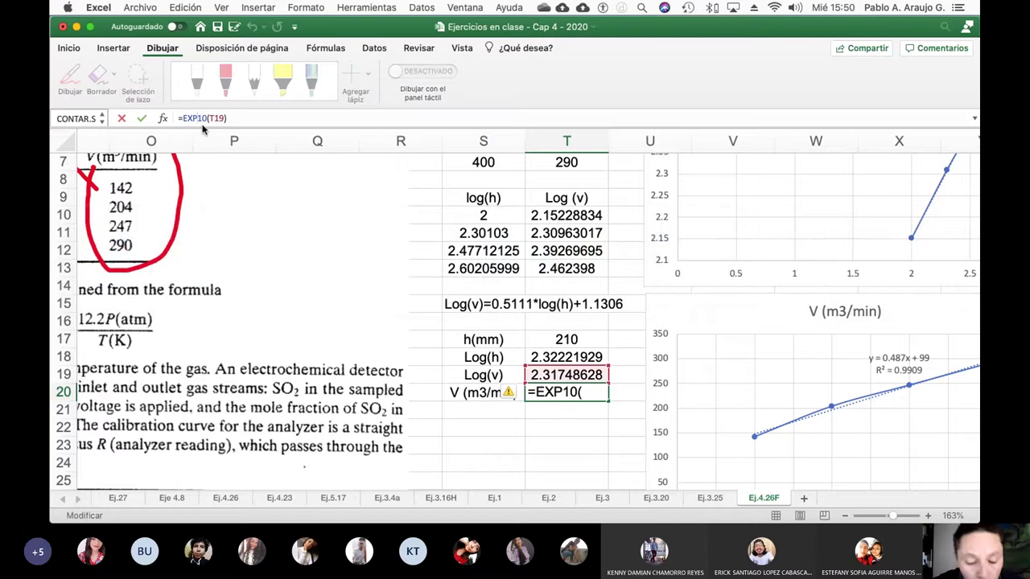
pyautogui.press('BackSpace')
pyautogui.press('BackSpace')
pyautogui.press('BackSpace')
pyautogui.write('ptencia')
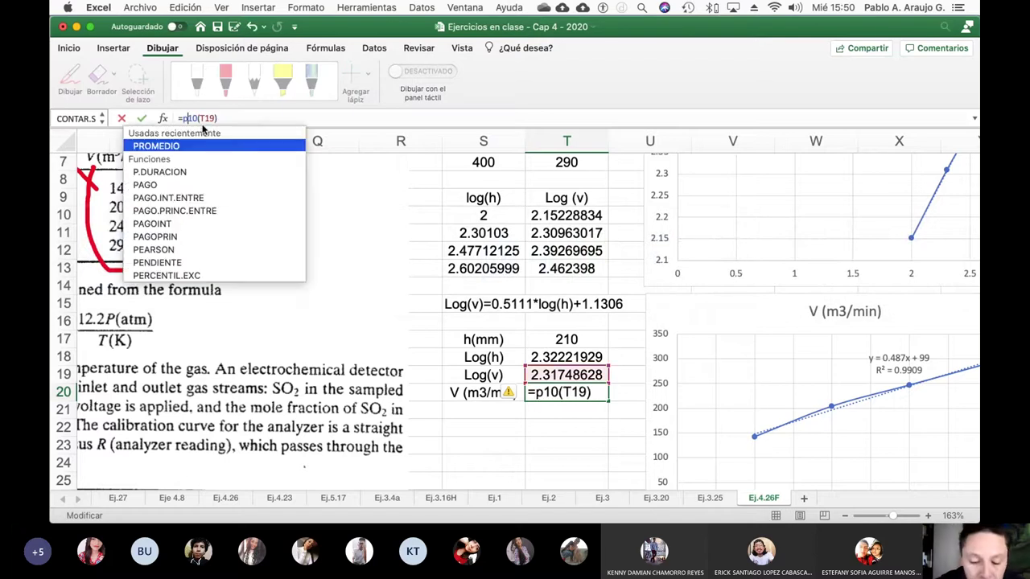
pyautogui.press('BackSpace')
pyautogui.press('BackSpace')
pyautogui.press('BackSpace')
pyautogui.press('BackSpace')
pyautogui.press('BackSpace')
pyautogui.press('BackSpace')
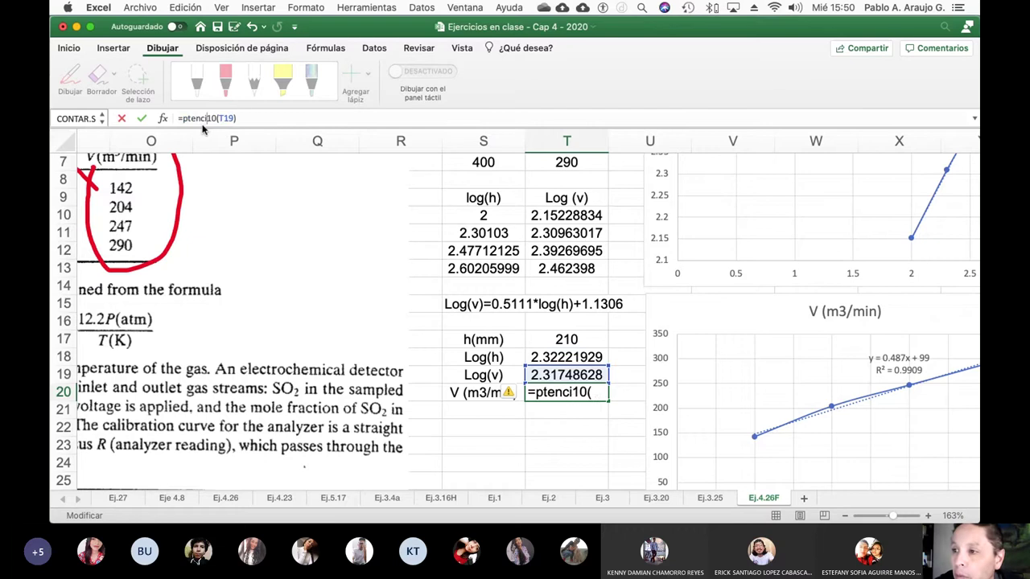
pyautogui.write('otencia(1')
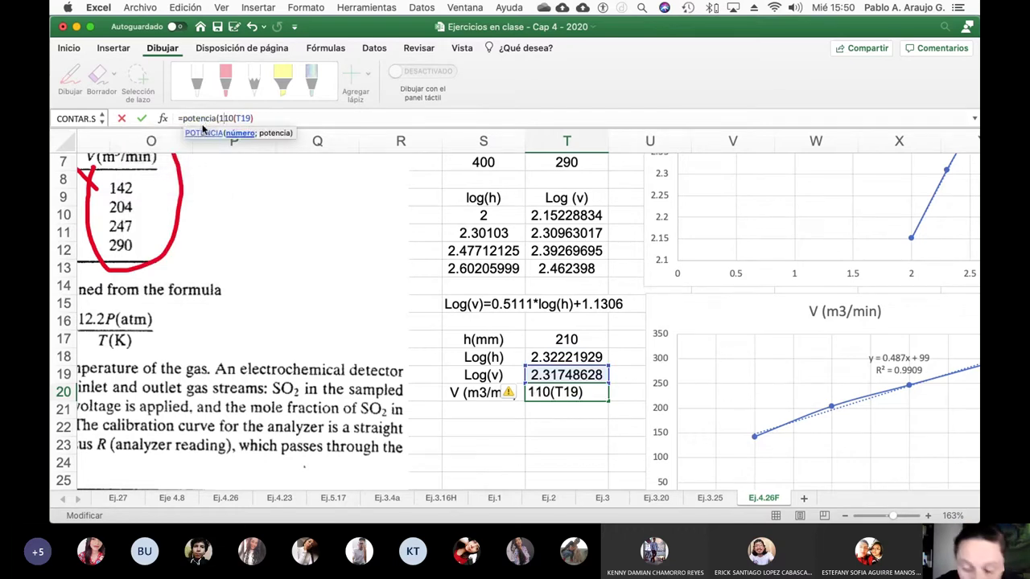
pyautogui.write('0,')
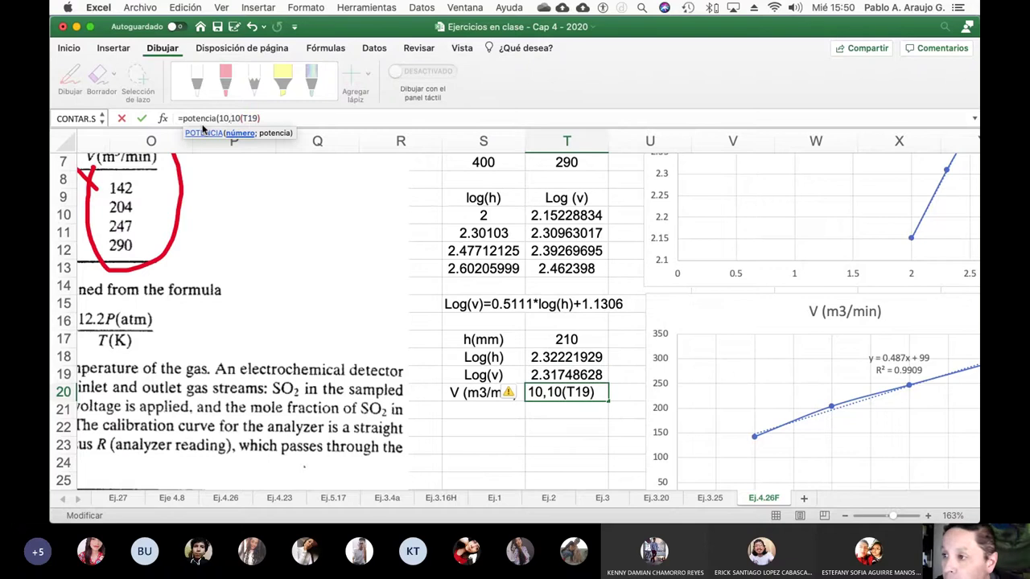
pyautogui.press('BackSpace')
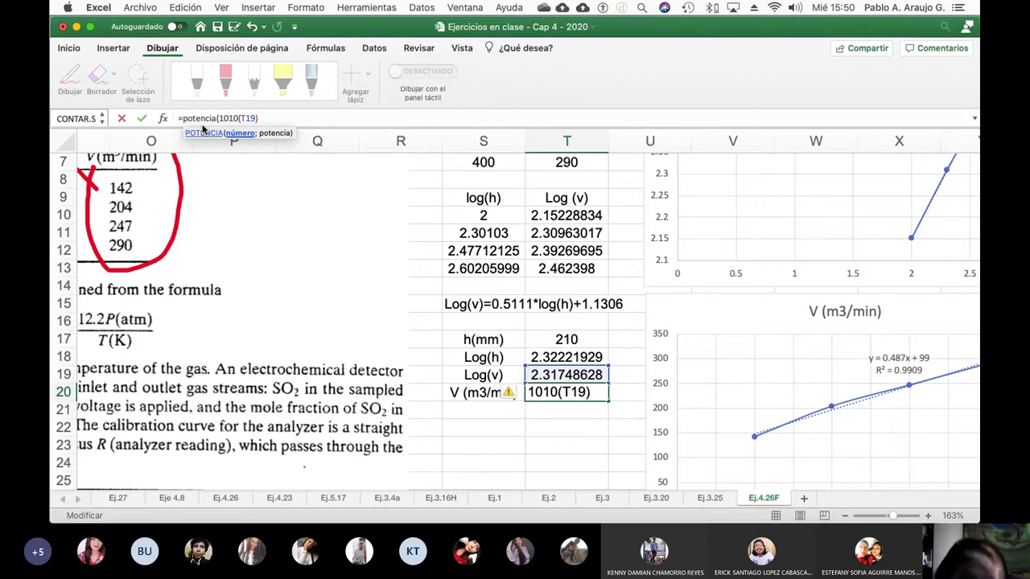
pyautogui.write(';')
pyautogui.press('Delete')
pyautogui.press('Delete')
pyautogui.press('Delete')
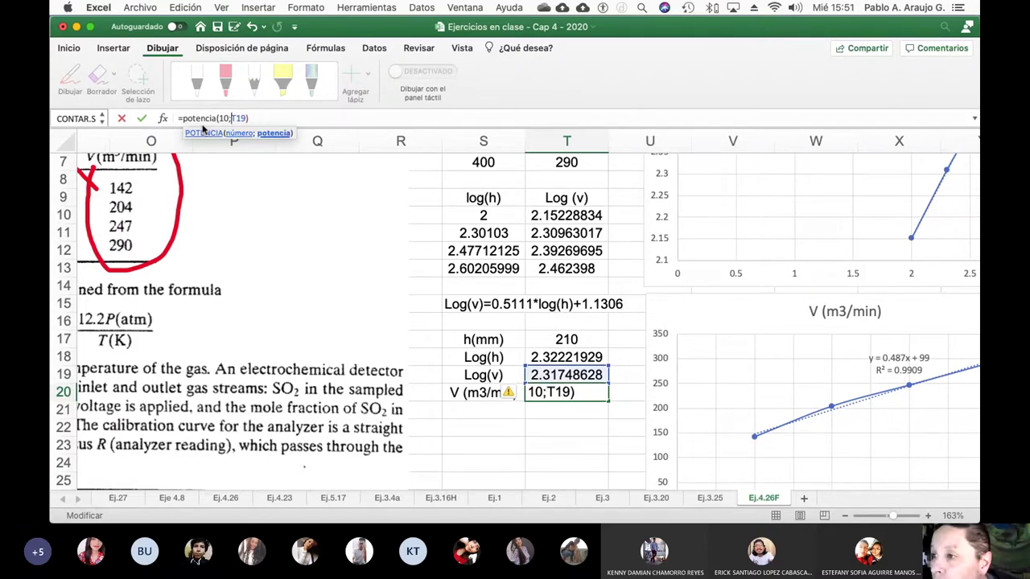
pyautogui.press('End')
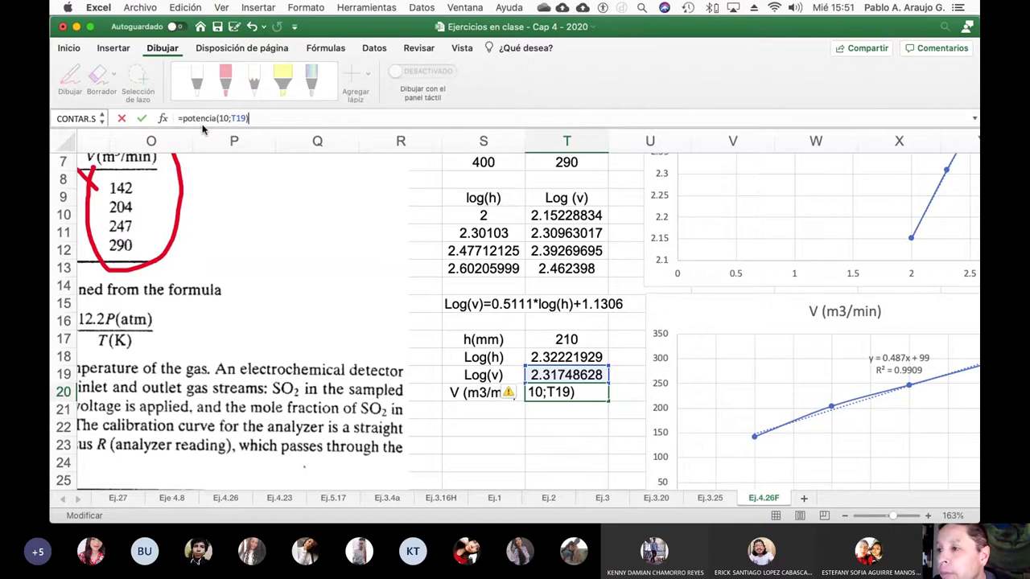
pyautogui.press('Return')
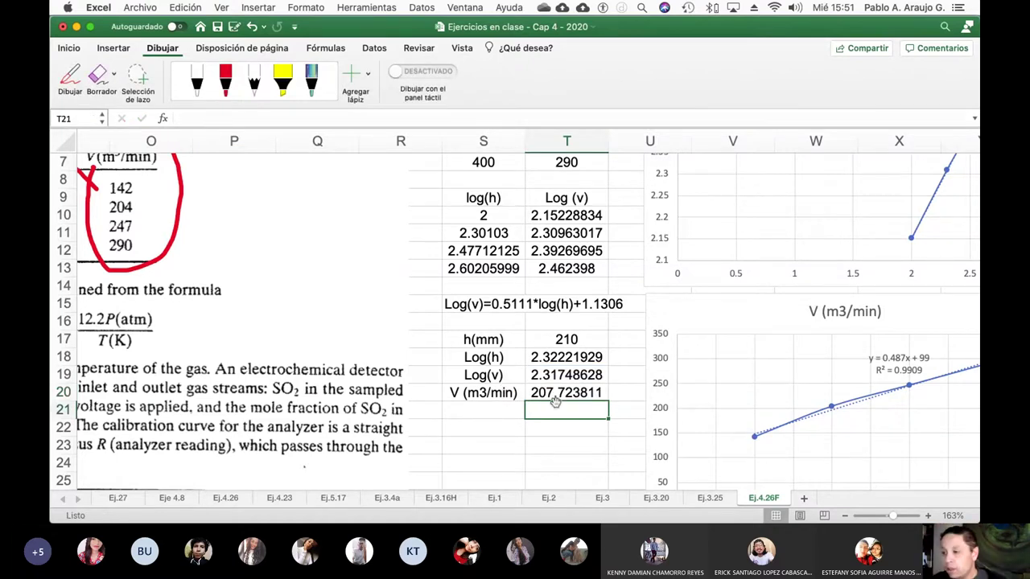
# - Highlight the V (m3/min) label and its result in S20:T20 with a yellow fill
pyautogui.scroll(5, 306, 333)
pyautogui.hscroll(-3, 306, 333)
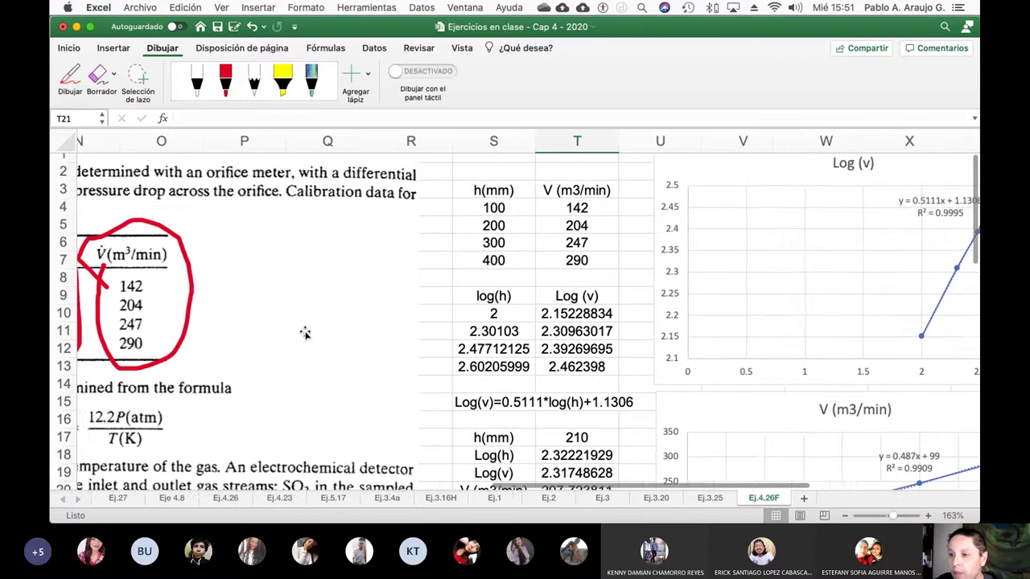
pyautogui.scroll(-6, 306, 333)
pyautogui.hscroll(-1, 306, 333)
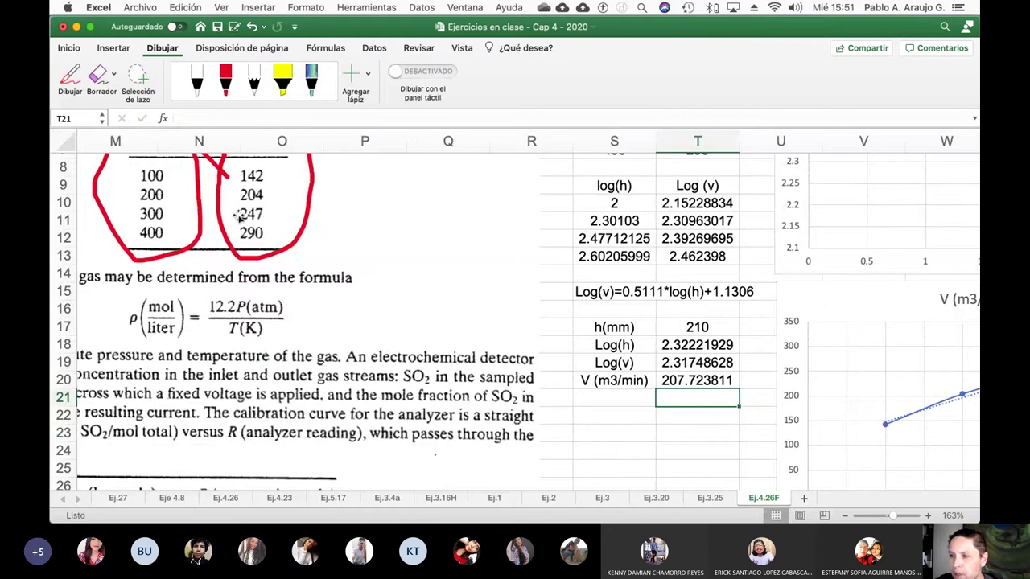
pyautogui.click(701, 383)
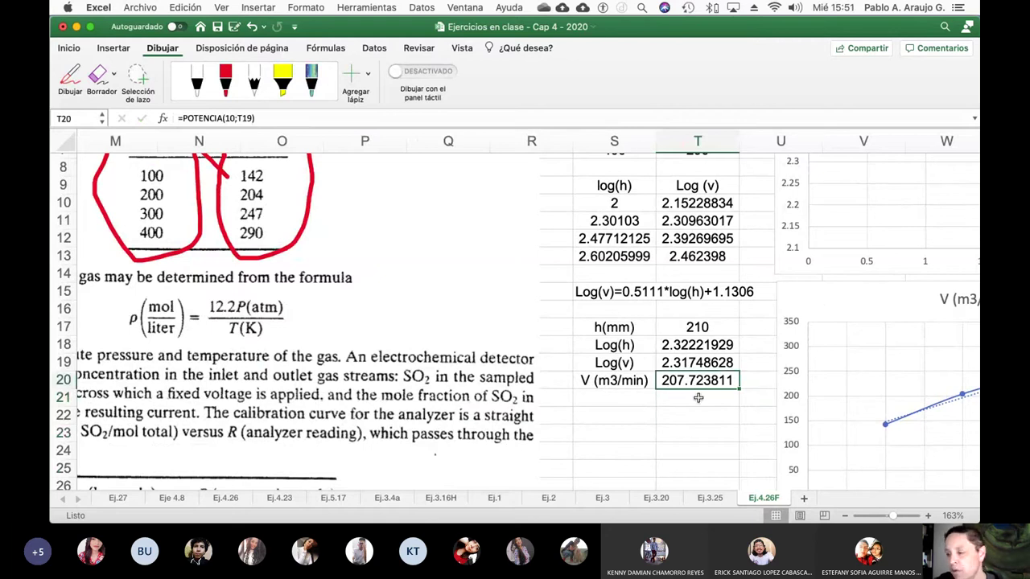
pyautogui.moveTo(622, 385); pyautogui.dragTo(676, 381)
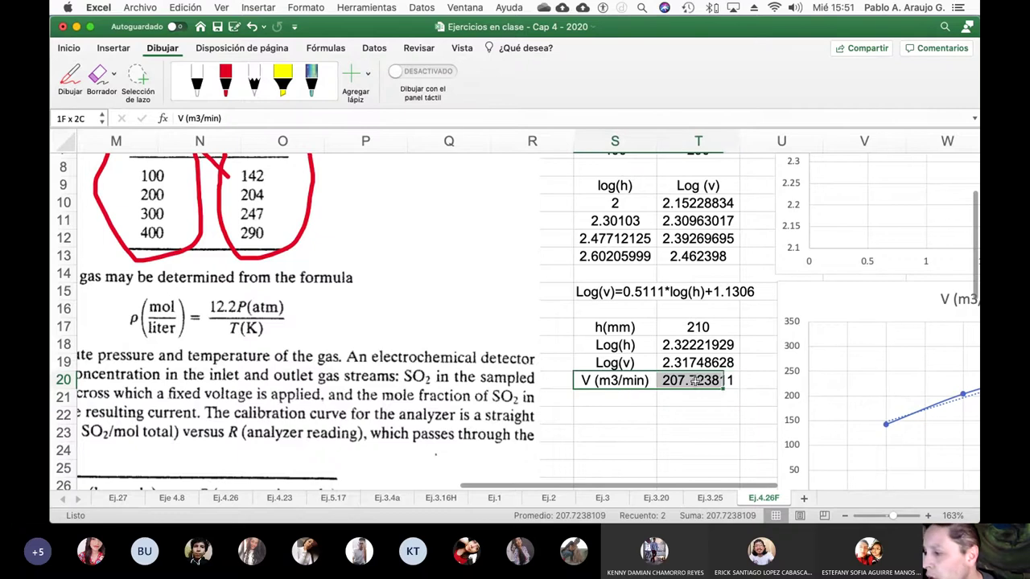
pyautogui.click(71, 50)
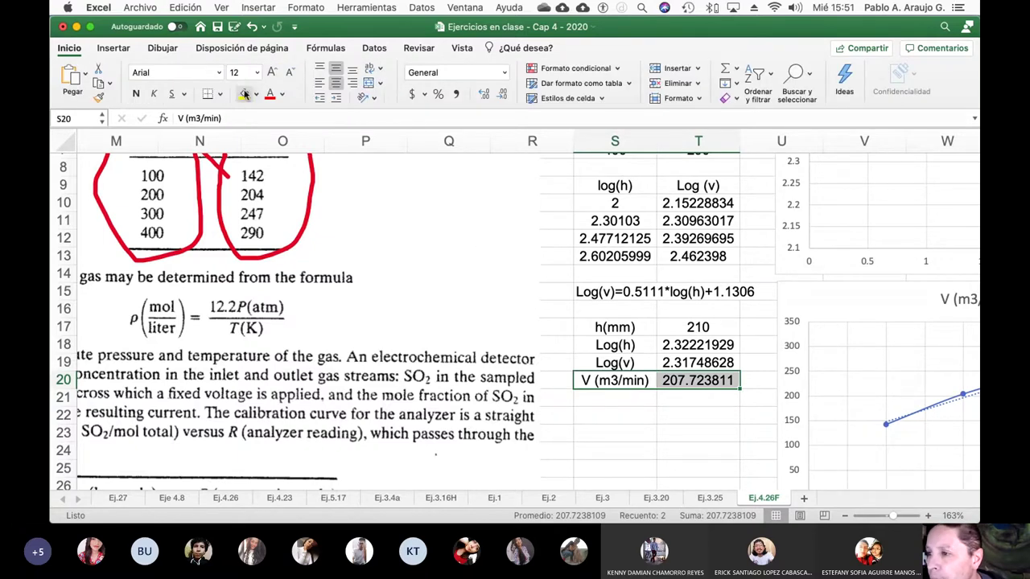
pyautogui.click(245, 93)
pyautogui.click(657, 416)
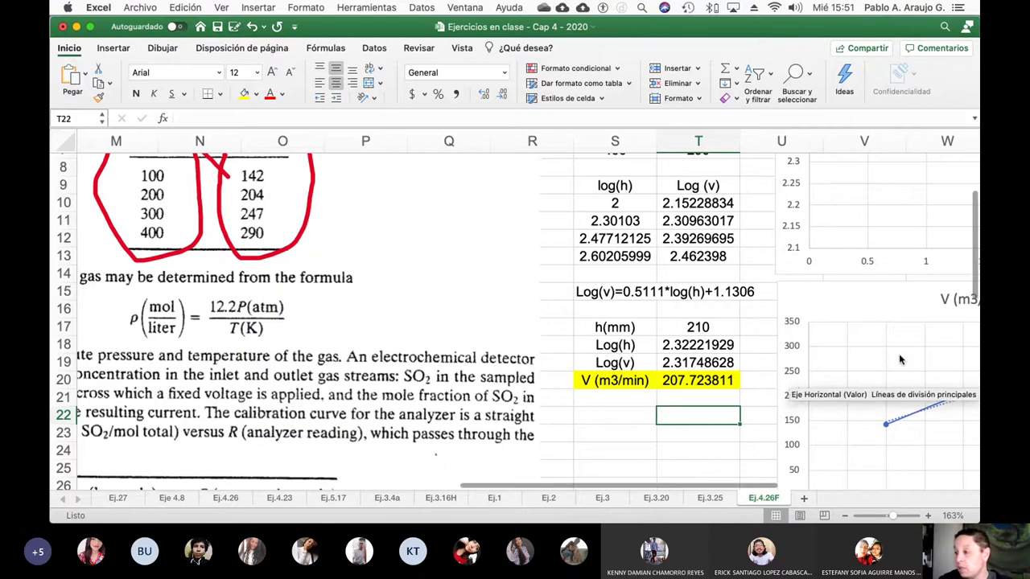
# - Examine the calibration pairs for h = 200 and 300 in S5:T6 as the known points for interpolating V
pyautogui.hscroll(5, 899, 353)
pyautogui.scroll(5, 825, 317)
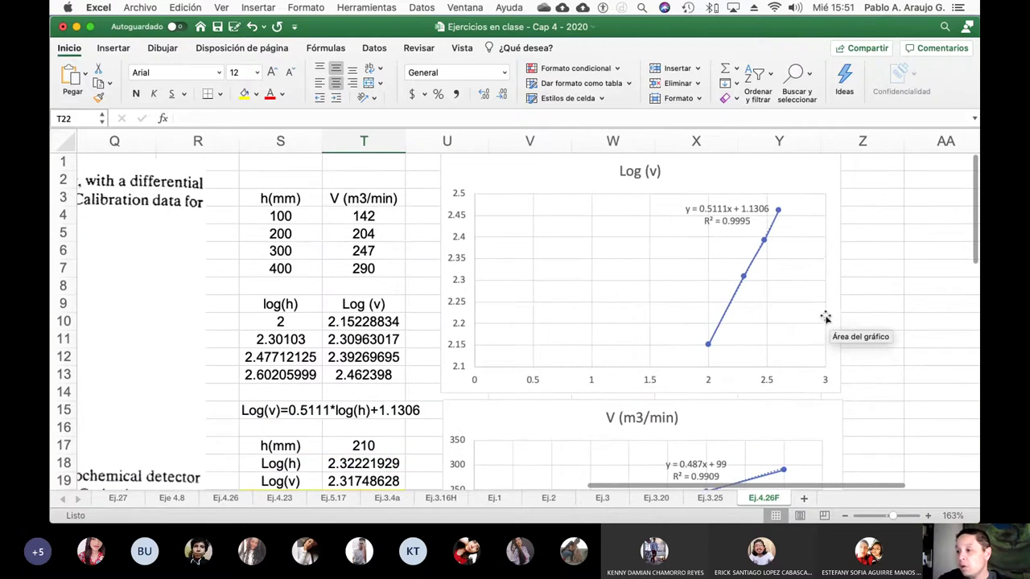
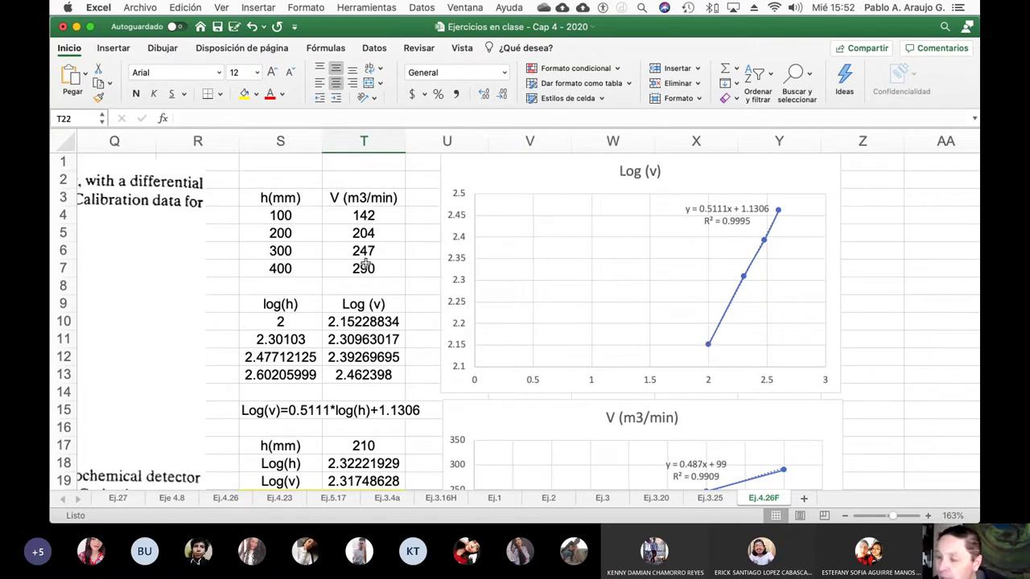
pyautogui.scroll(-4, 364, 265)
pyautogui.scroll(4, 364, 266)
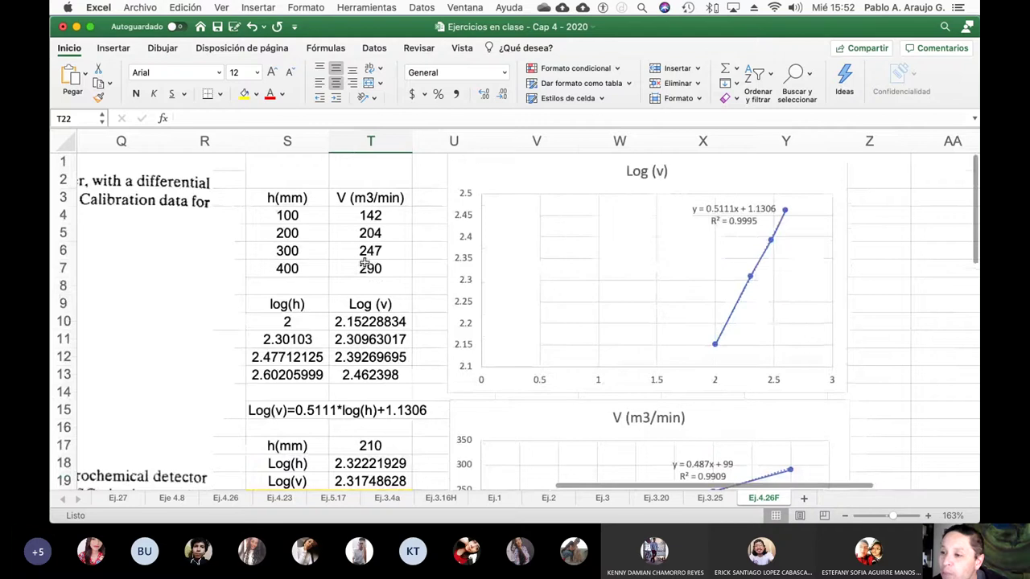
pyautogui.click(305, 233)
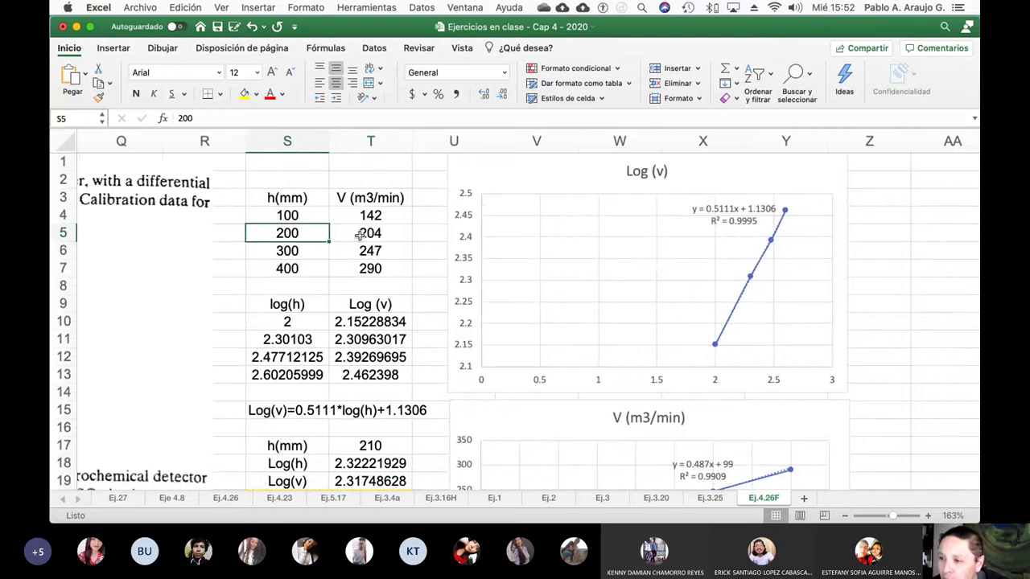
pyautogui.press('Right')
pyautogui.press('Down')
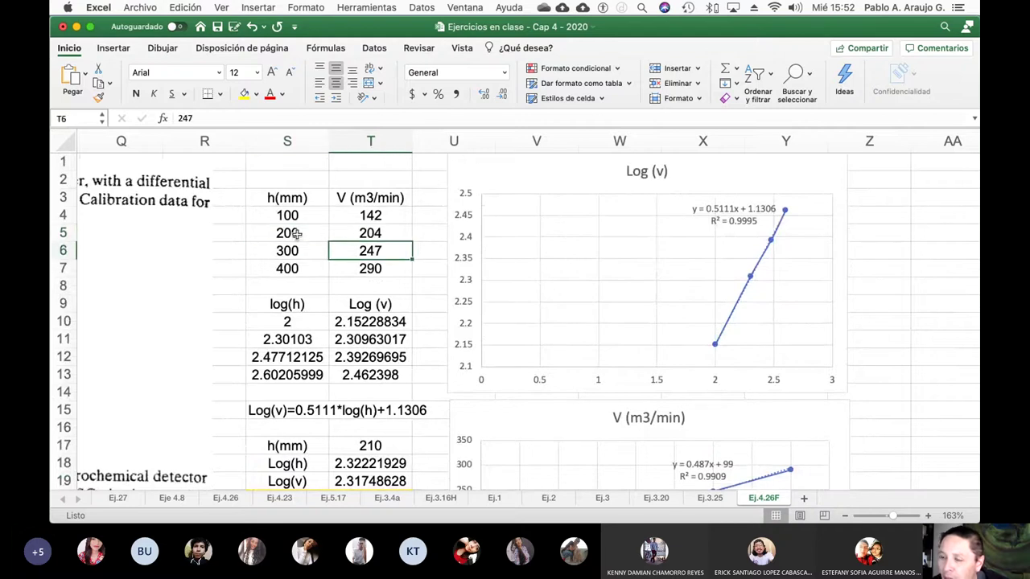
pyautogui.click(297, 235)
pyautogui.click(301, 249)
pyautogui.click(374, 234)
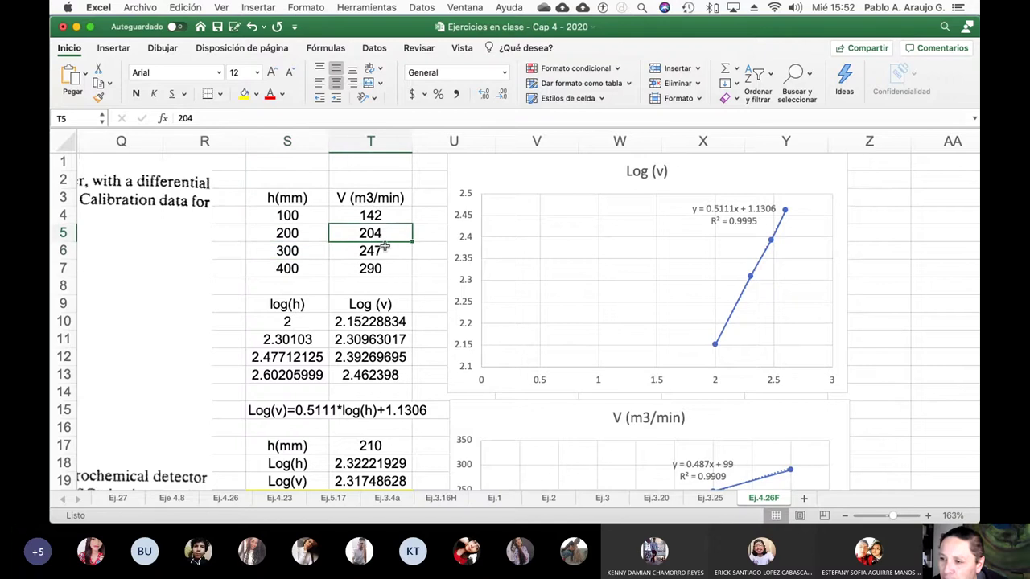
pyautogui.click(384, 250)
pyautogui.click(388, 237)
pyautogui.click(308, 233)
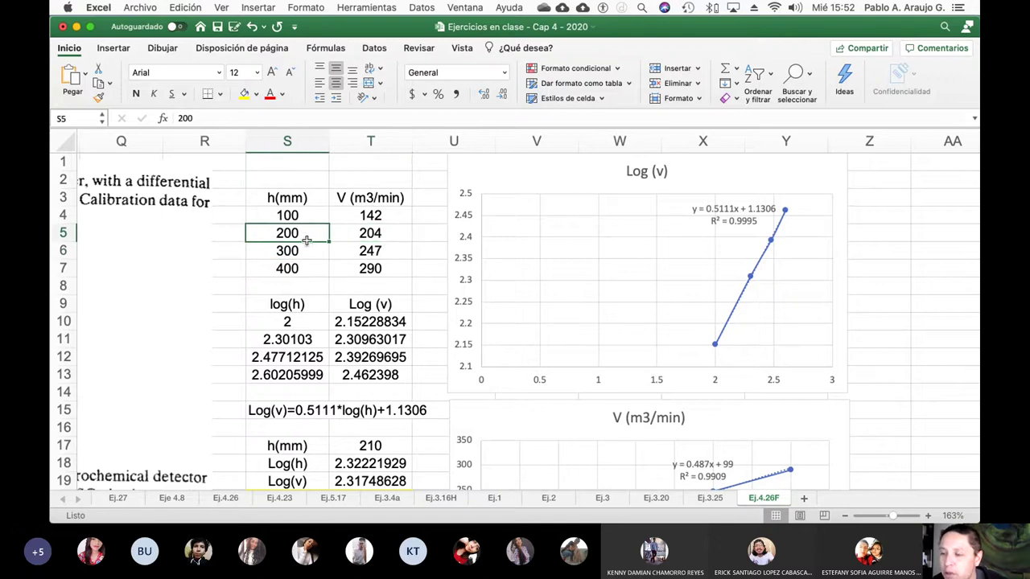
pyautogui.click(306, 249)
pyautogui.click(374, 249)
pyautogui.click(375, 234)
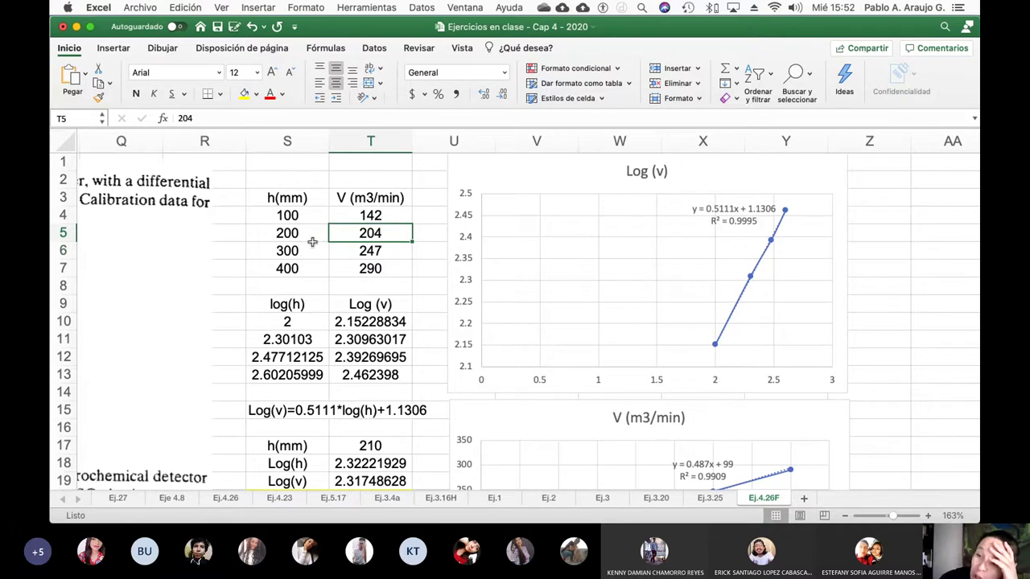
pyautogui.rightClick(310, 237)
pyautogui.click(272, 253)
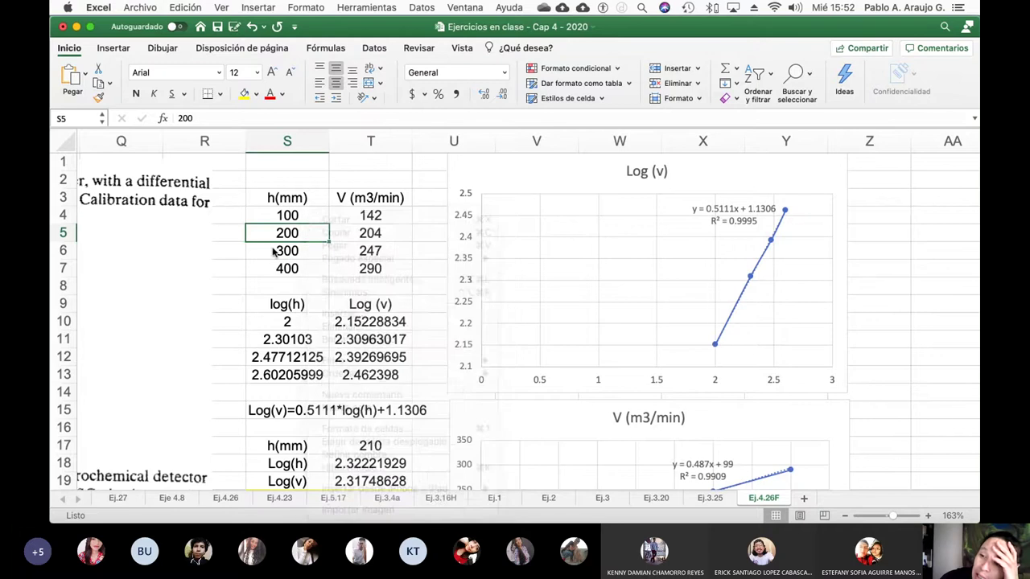
pyautogui.rightClick(270, 254)
pyautogui.click(213, 240)
pyautogui.click(298, 233)
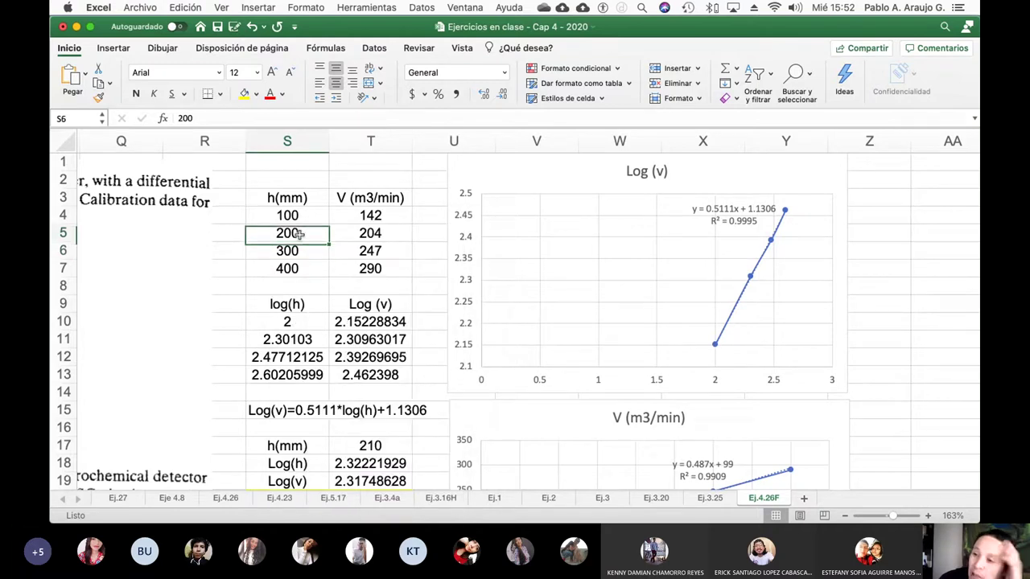
pyautogui.press('Down')
pyautogui.press('Right')
pyautogui.press('Up')
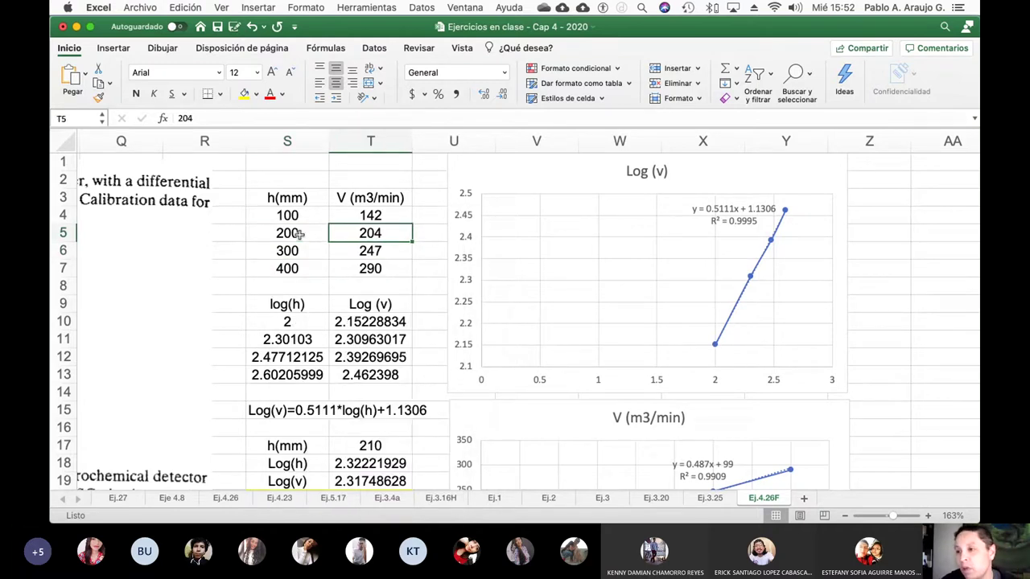
pyautogui.press('Down')
pyautogui.press('Left')
pyautogui.press('Up')
# - Switch to Safari and search Google for "interpolación lineal dos puntos"
pyautogui.press('super+Tab')
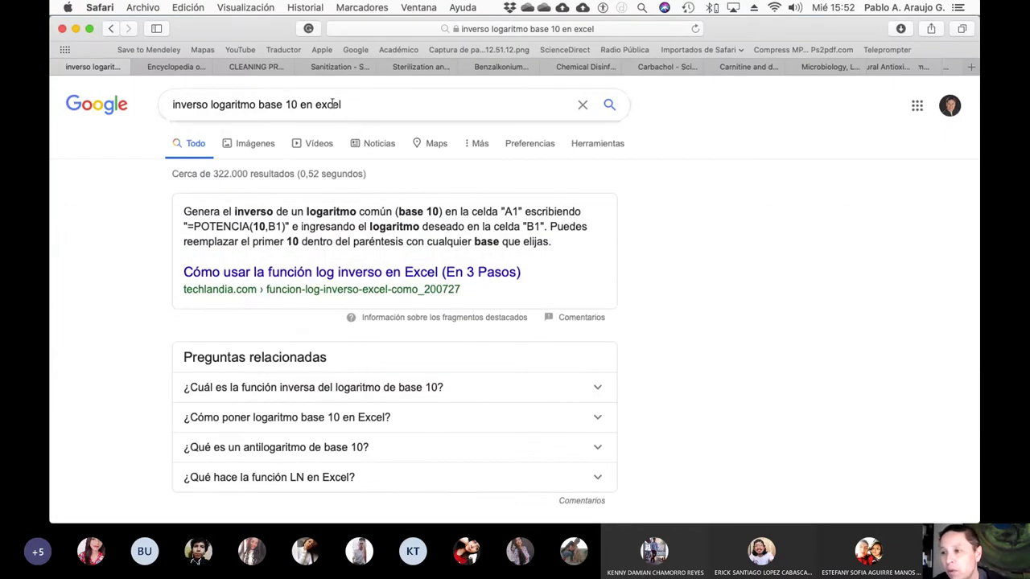
pyautogui.moveTo(345, 105); pyautogui.dragTo(80, 90)
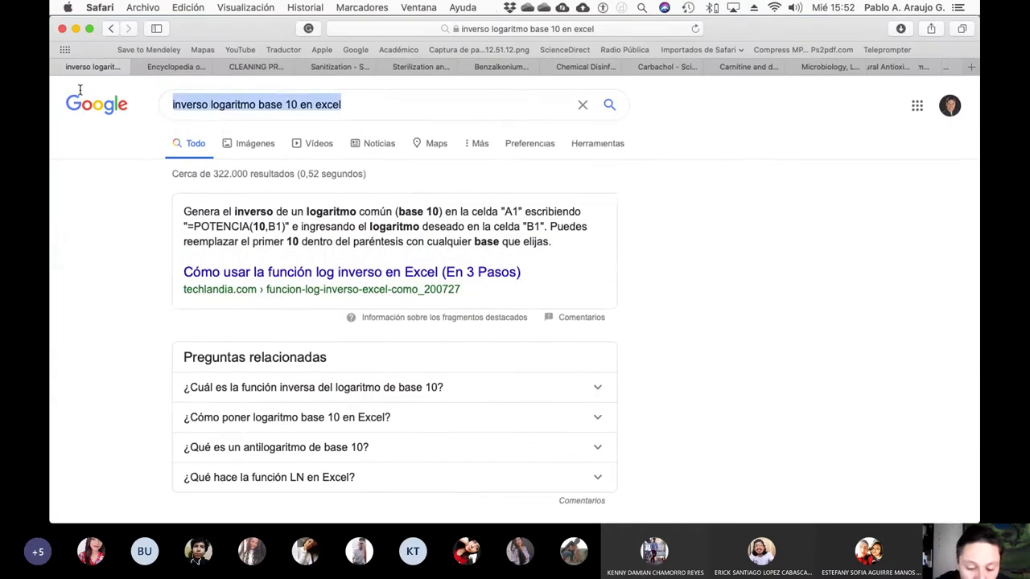
pyautogui.write('interpolac')
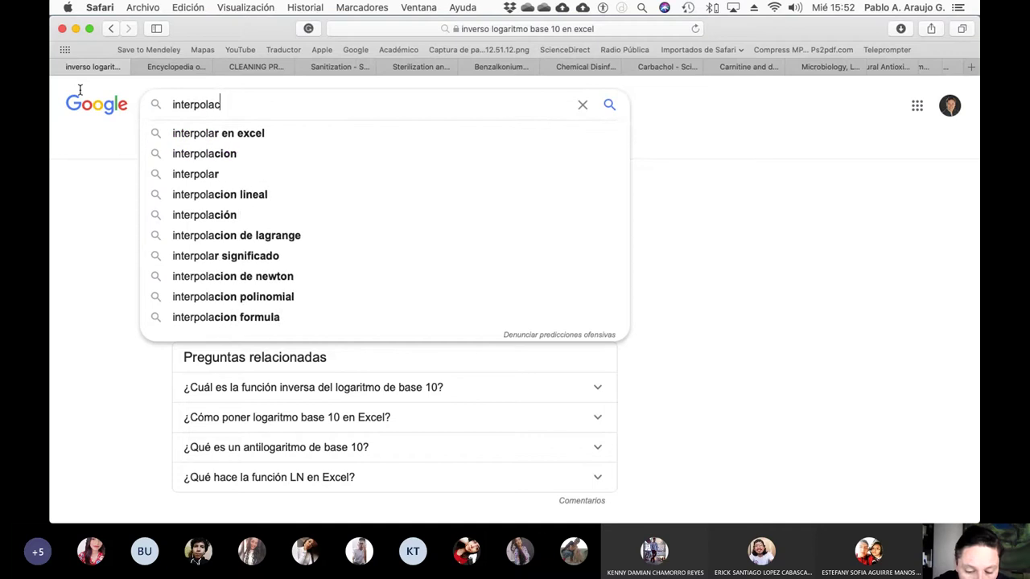
pyautogui.write('ión lineal ')
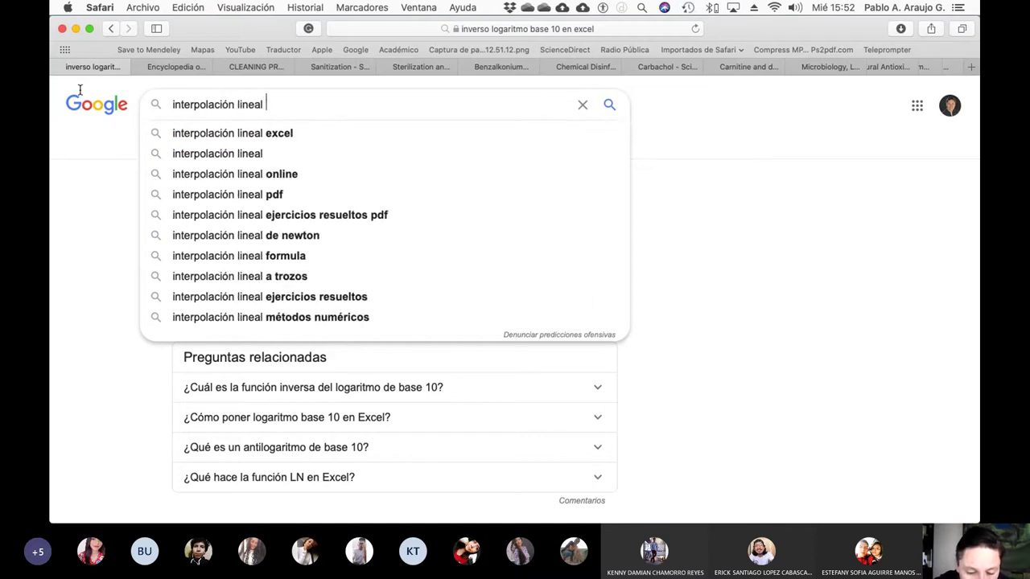
pyautogui.write('dos puntos')
pyautogui.press('Return')
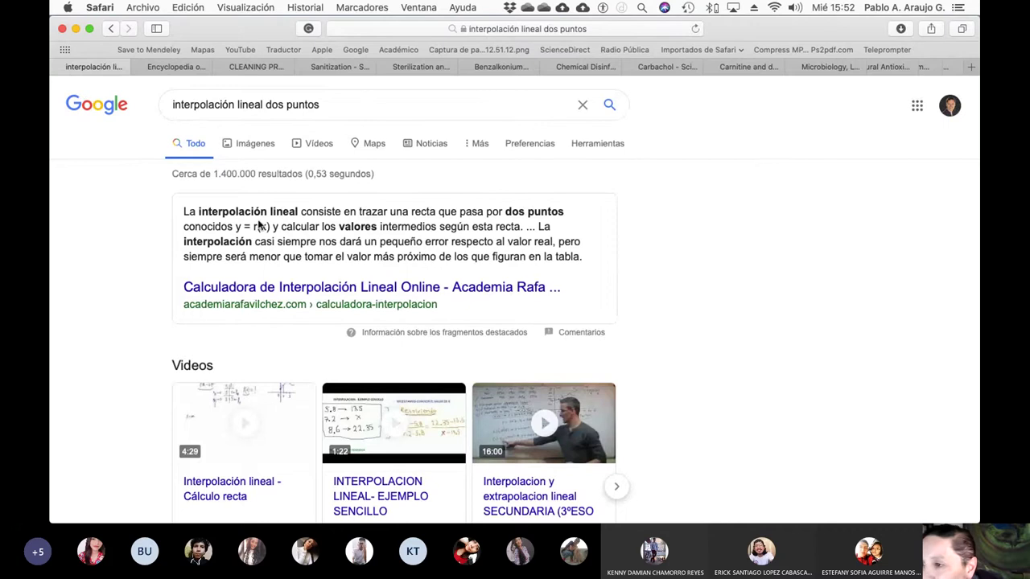
# - Open the Wikipedia article on Interpolación lineal and examine its two-point formula and the graph enlarged
pyautogui.scroll(-5, 423, 315)
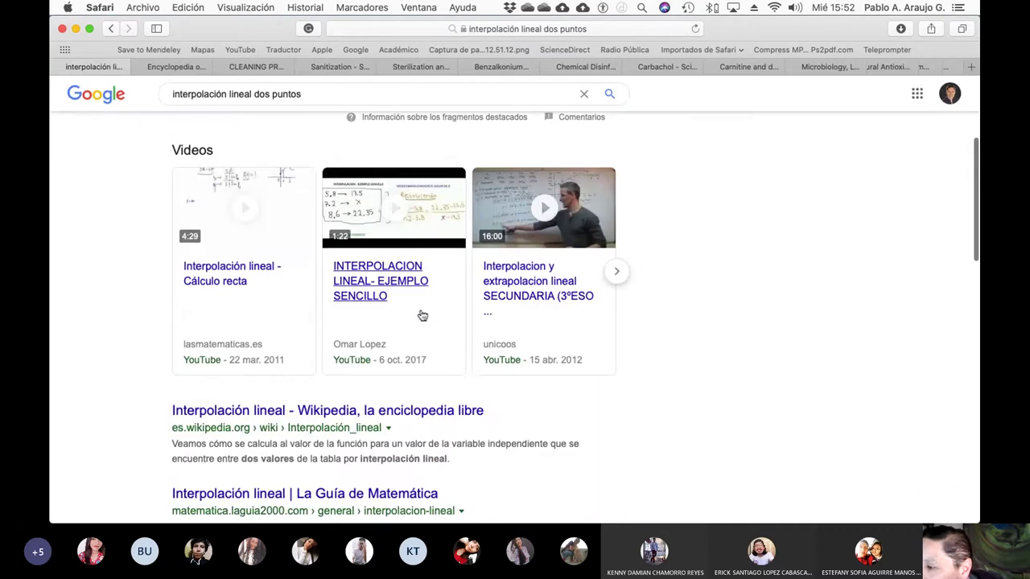
pyautogui.scroll(1, 422, 316)
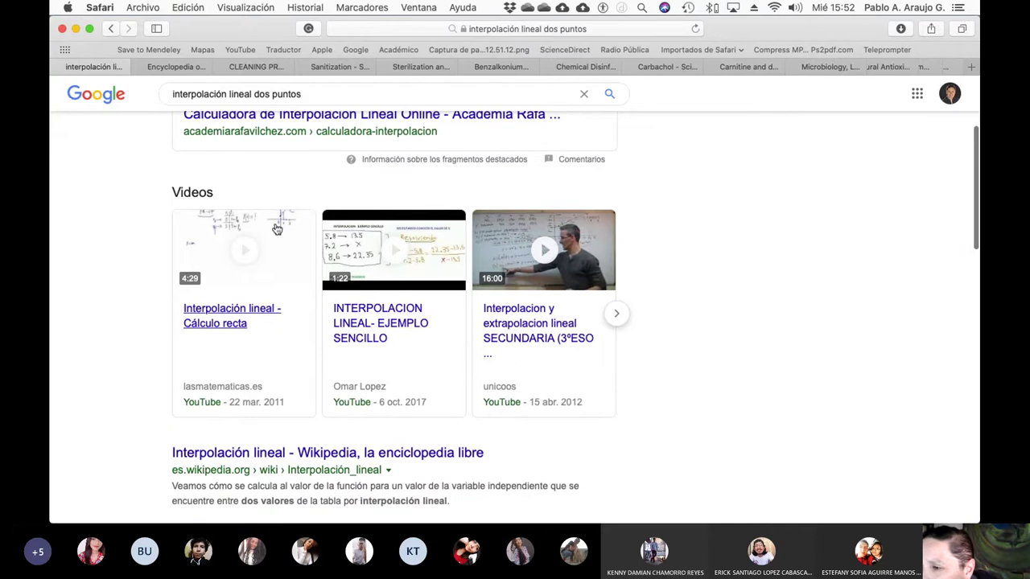
pyautogui.scroll(-3, 286, 318)
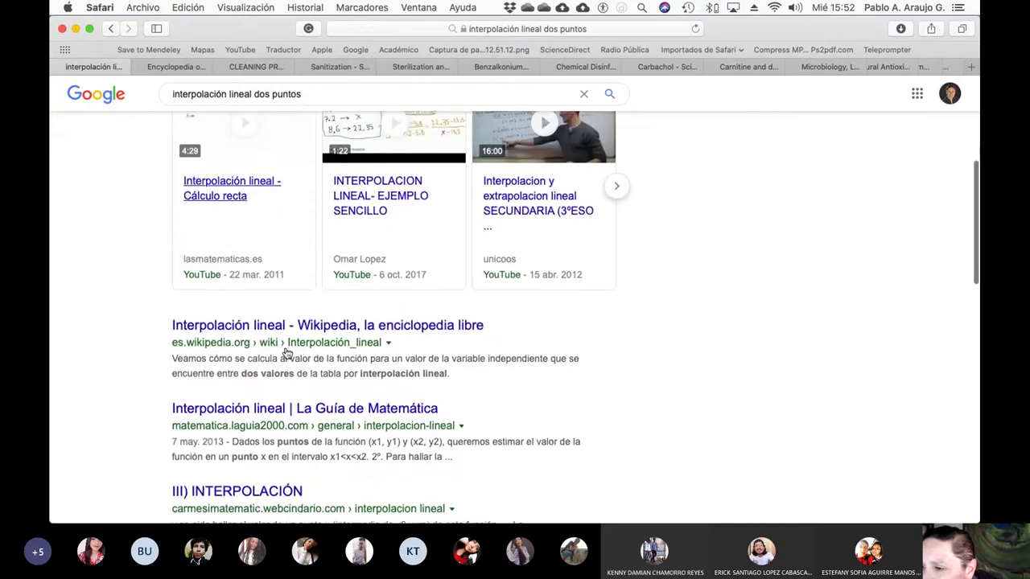
pyautogui.click(293, 338)
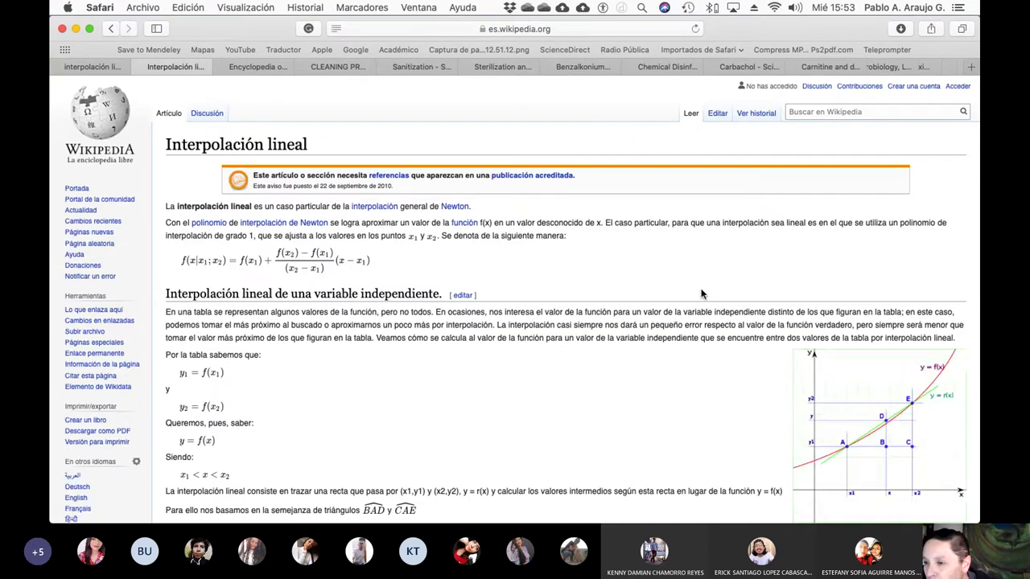
pyautogui.scroll(-2, 722, 296)
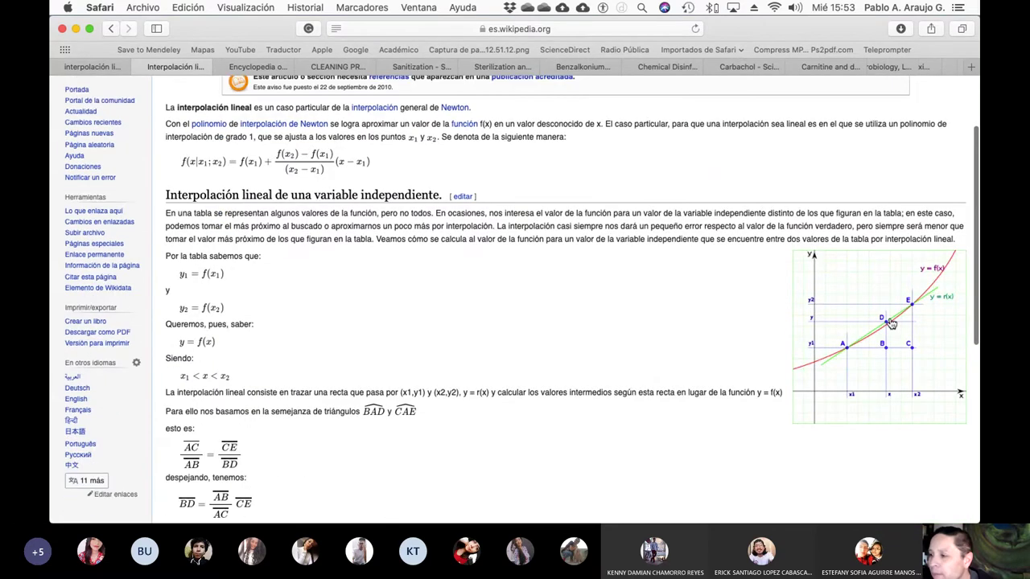
pyautogui.scroll(5, 899, 329)
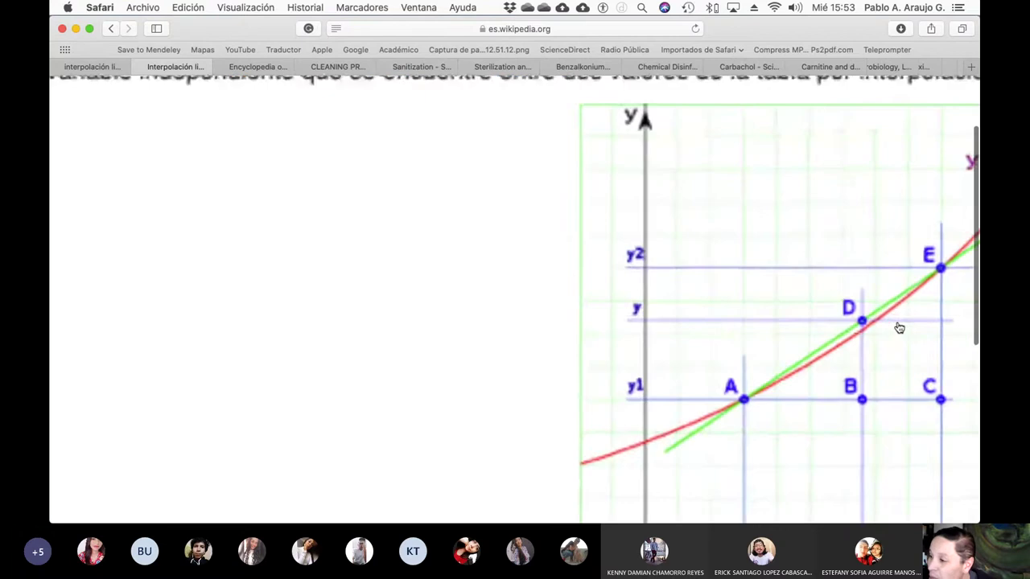
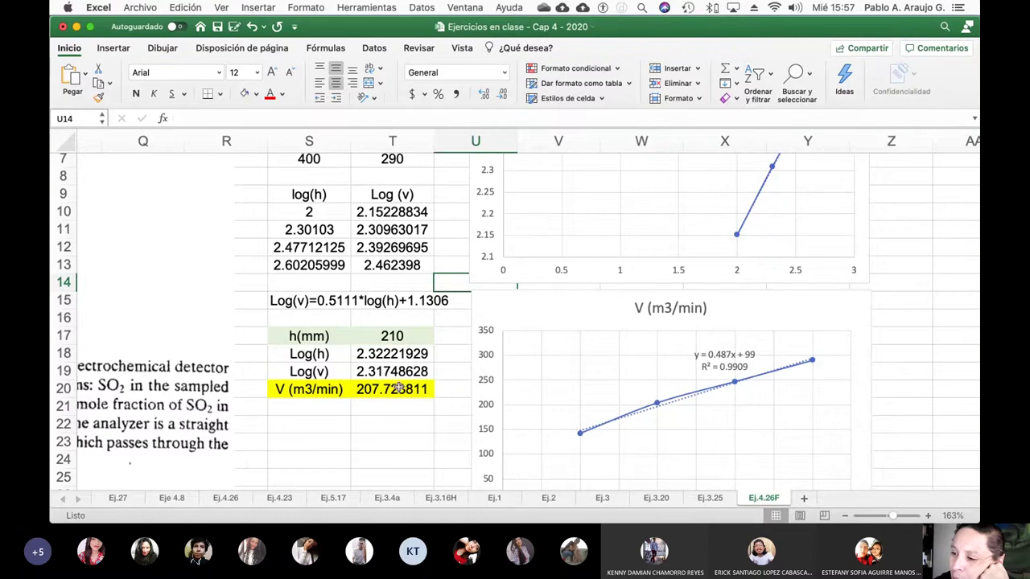
pyautogui.scroll(3, 400, 371)
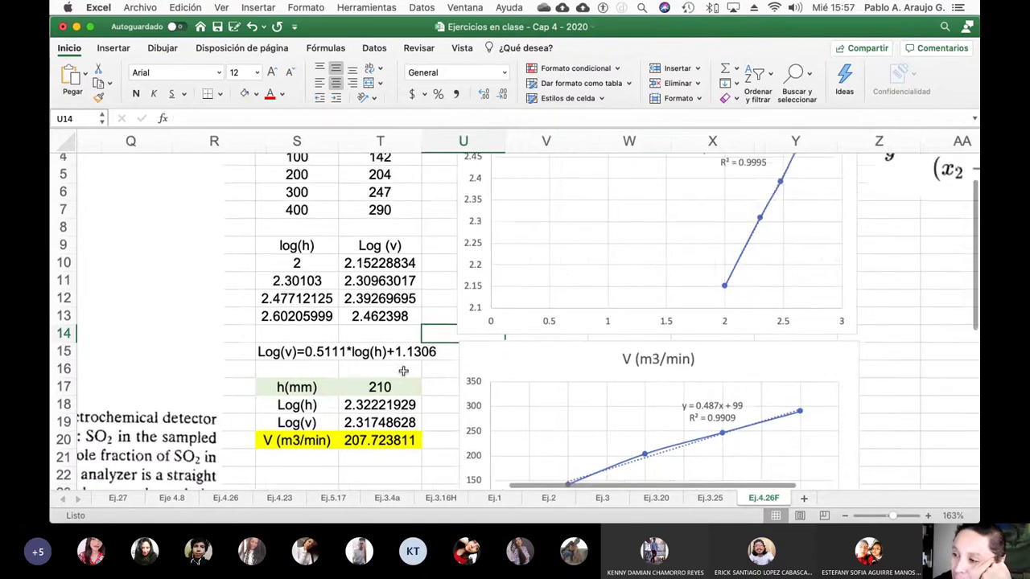
pyautogui.hscroll(1, 482, 322)
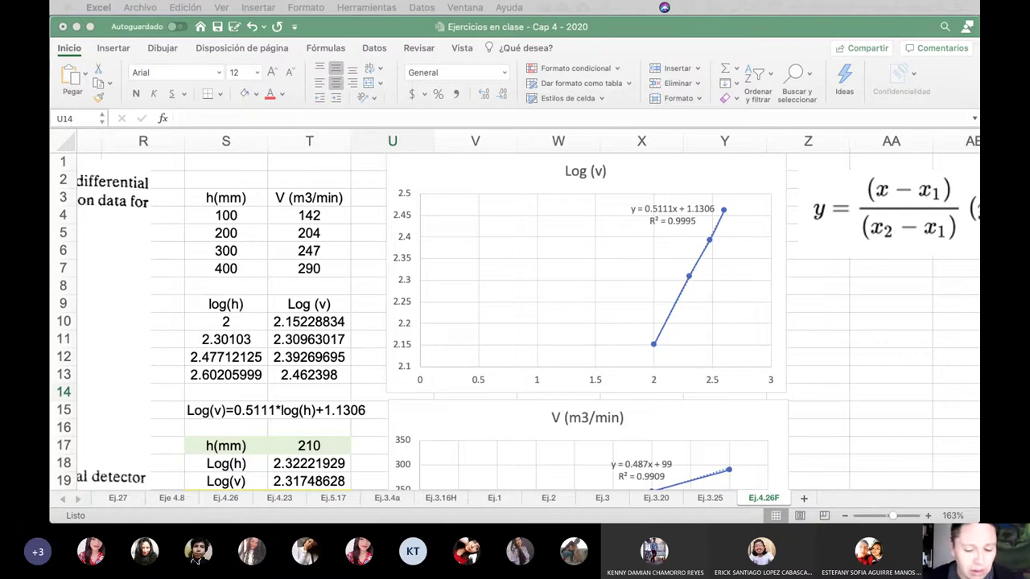
pyautogui.press('super+Tab')
pyautogui.press('super+Tab')
pyautogui.press('super+Tab')
pyautogui.press('super+Tab')
pyautogui.press('super+Tab')
pyautogui.press('super+Tab')
pyautogui.press('super+Tab')
pyautogui.press('super+Tab')
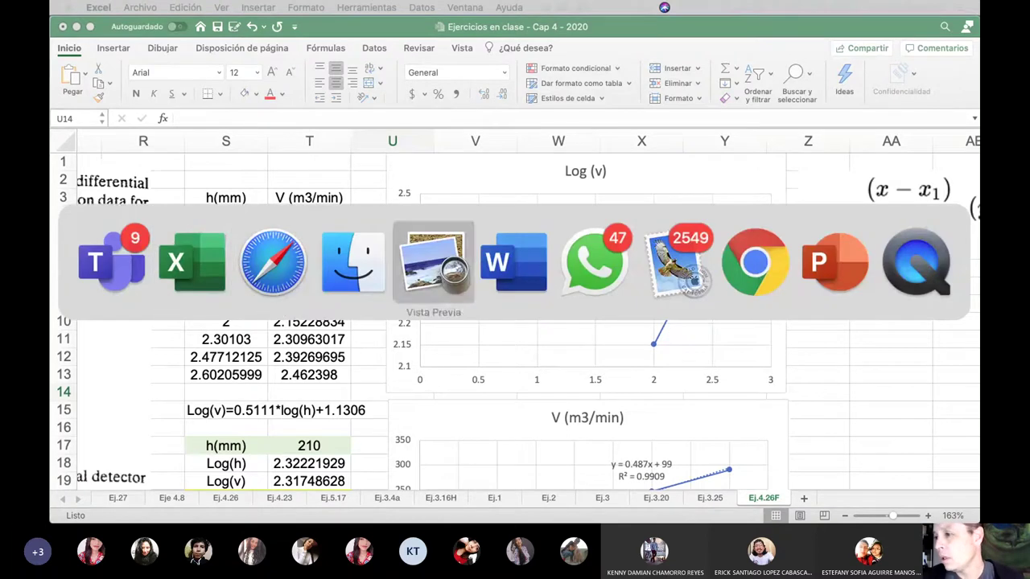
pyautogui.press('Escape')
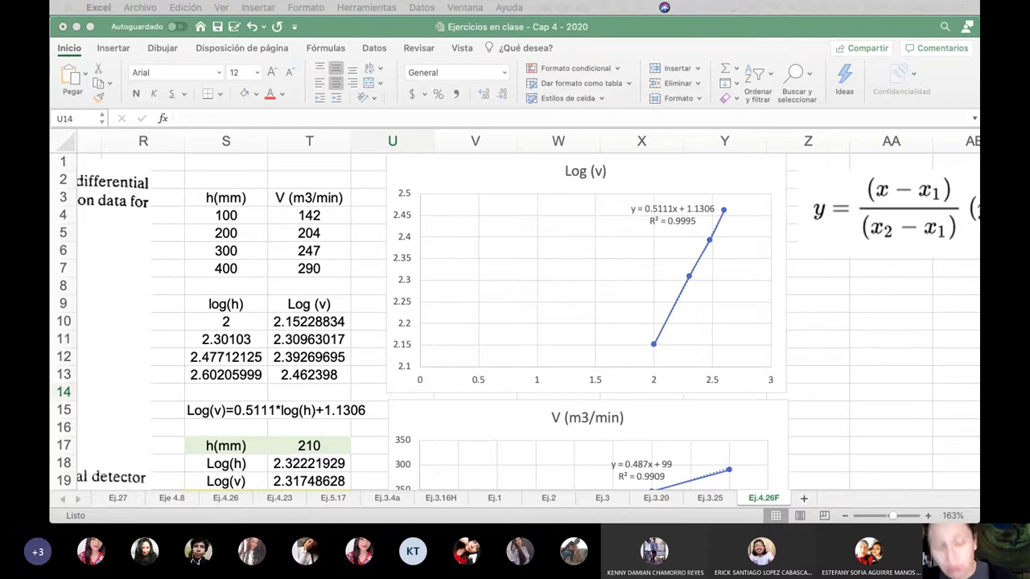
pyautogui.press('super+Tab')
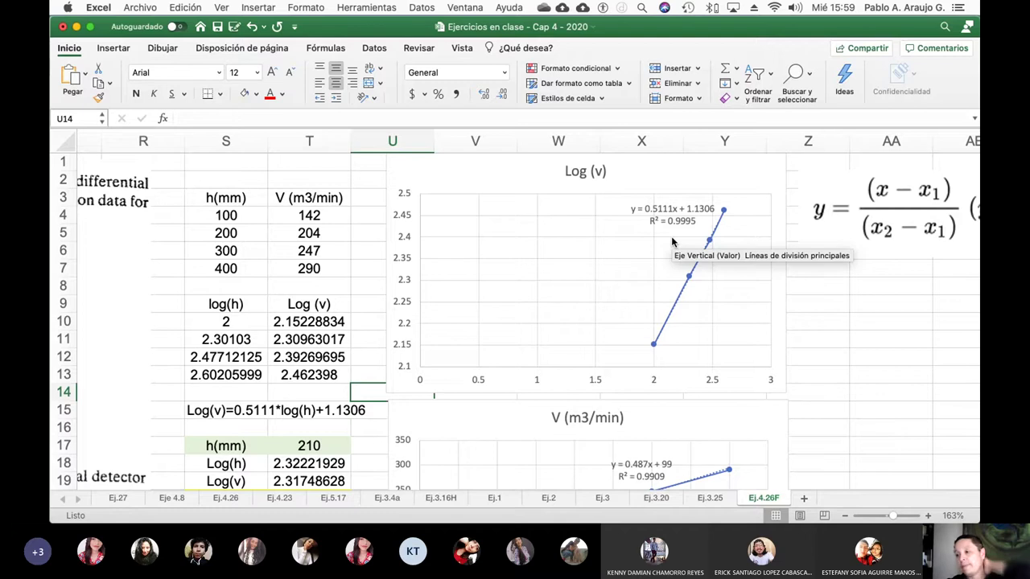
pyautogui.scroll(-5, 671, 236)
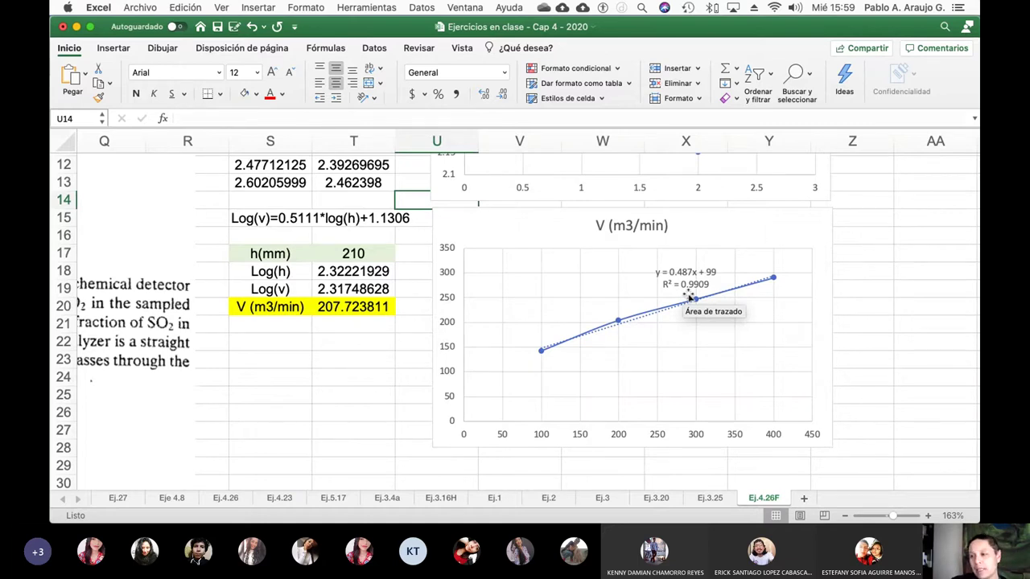
# - Copy the h and V calibration table from S3:T7 to AA7, directly below the interpolation formula image
pyautogui.scroll(6, 690, 296)
pyautogui.hscroll(2, 690, 296)
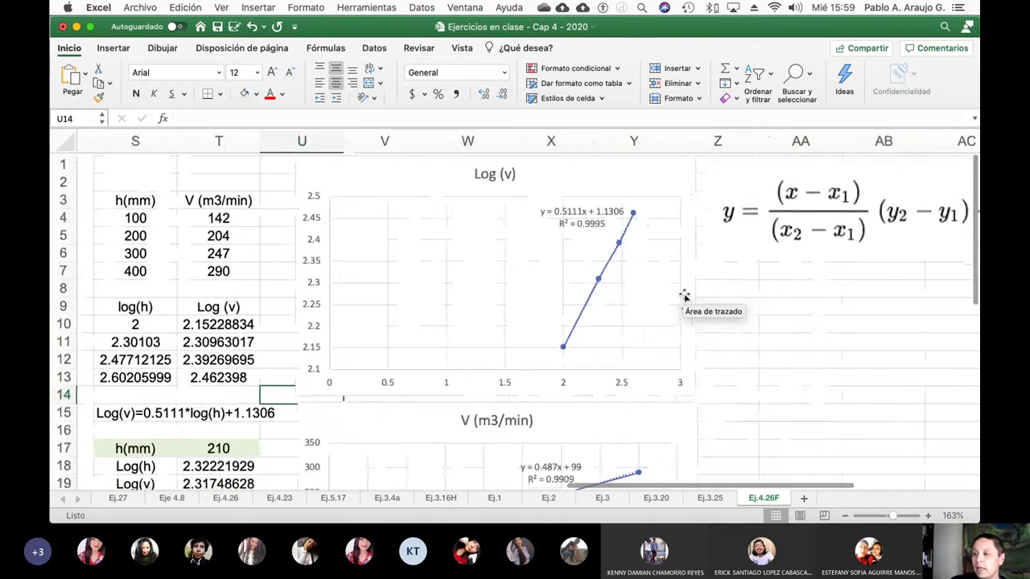
pyautogui.scroll(-1, 594, 350)
pyautogui.hscroll(1, 593, 351)
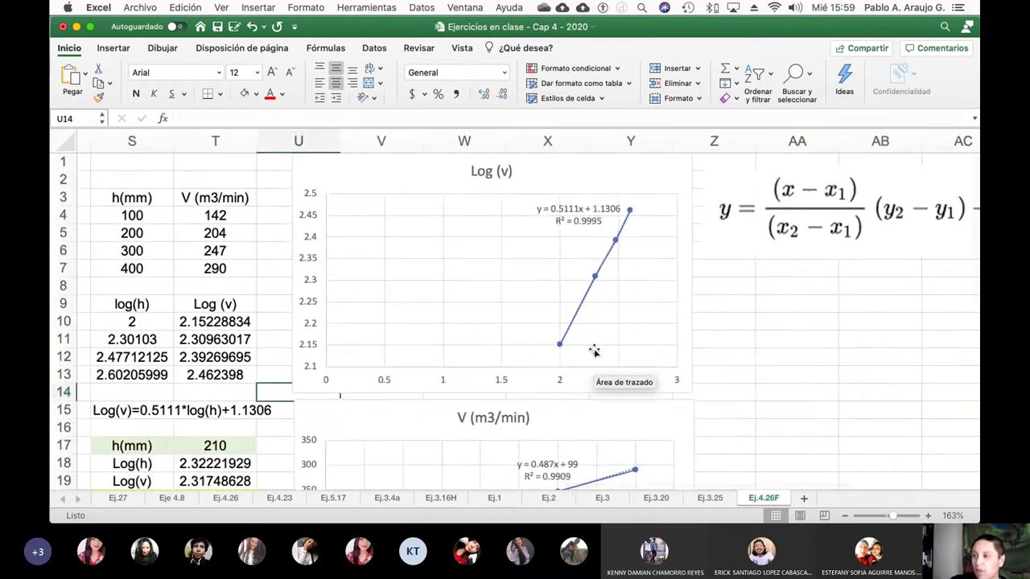
pyautogui.hscroll(2, 594, 351)
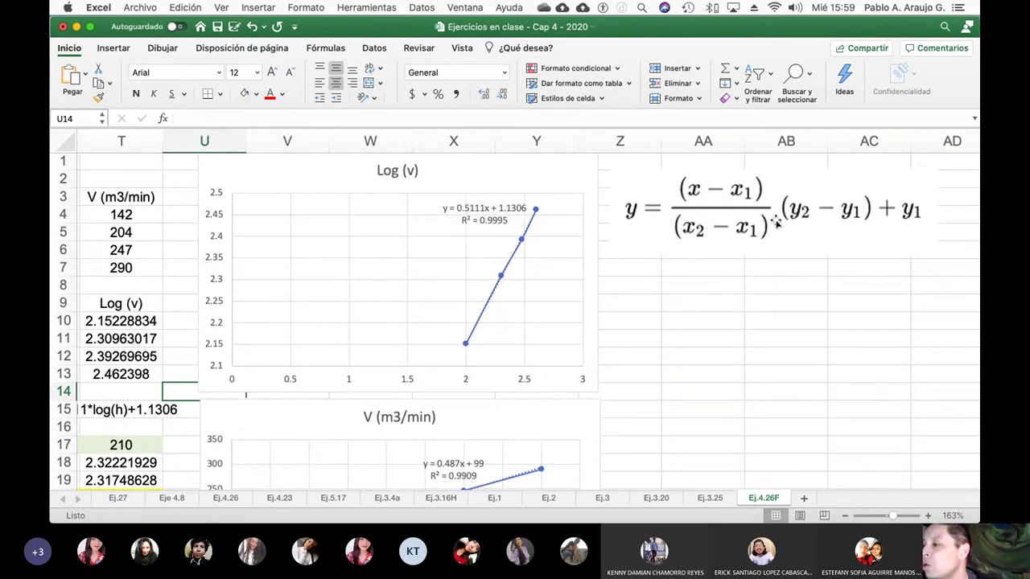
pyautogui.hscroll(-5, 364, 255)
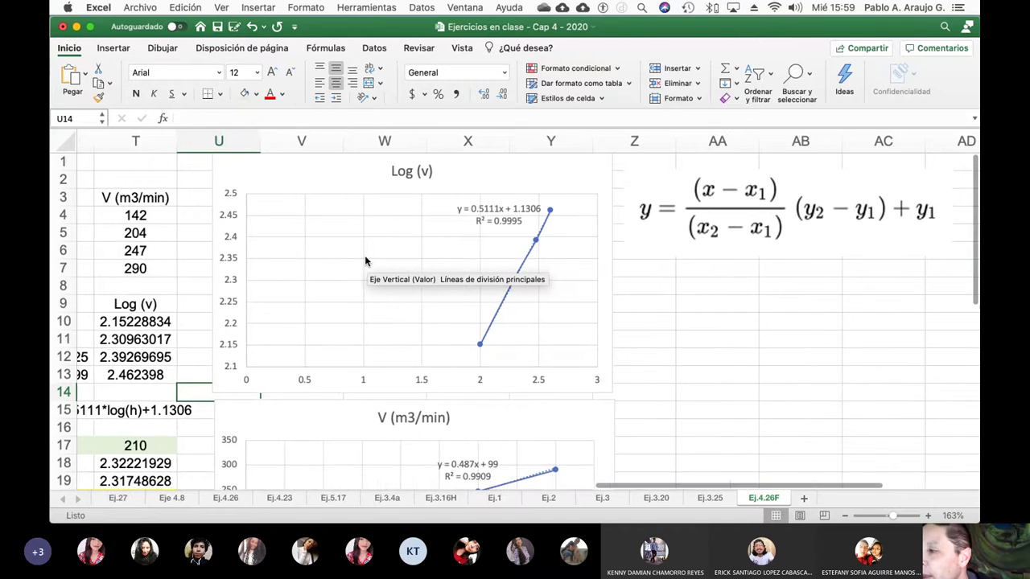
pyautogui.hscroll(-2, 296, 252)
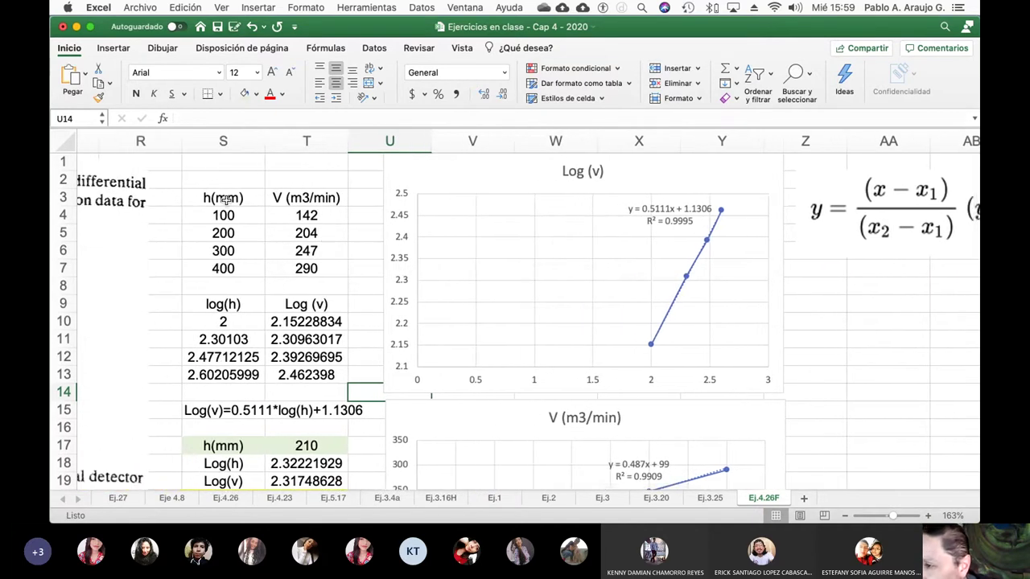
pyautogui.moveTo(227, 201); pyautogui.dragTo(289, 268)
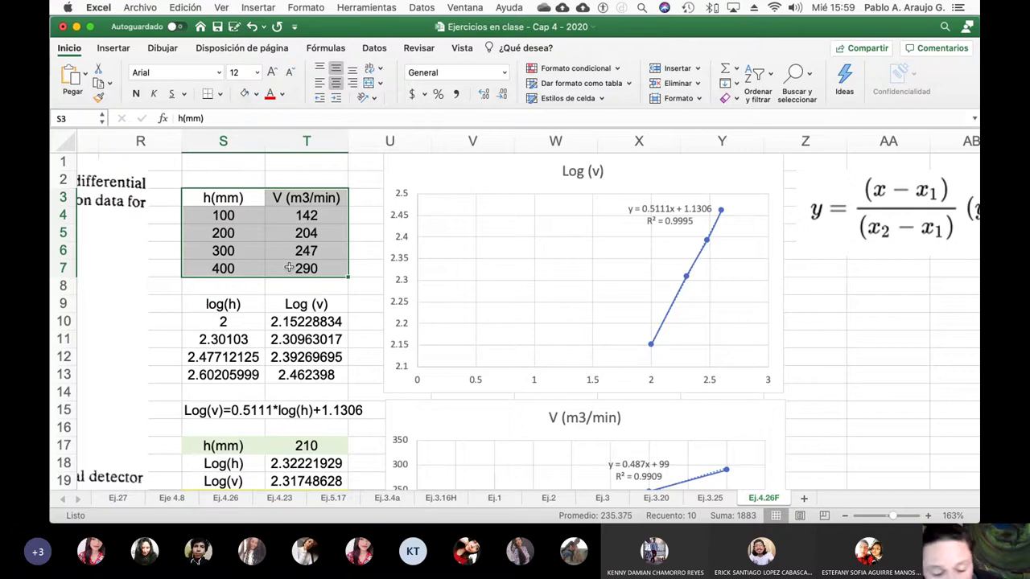
pyautogui.press('super+c')
pyautogui.hscroll(8, 483, 269)
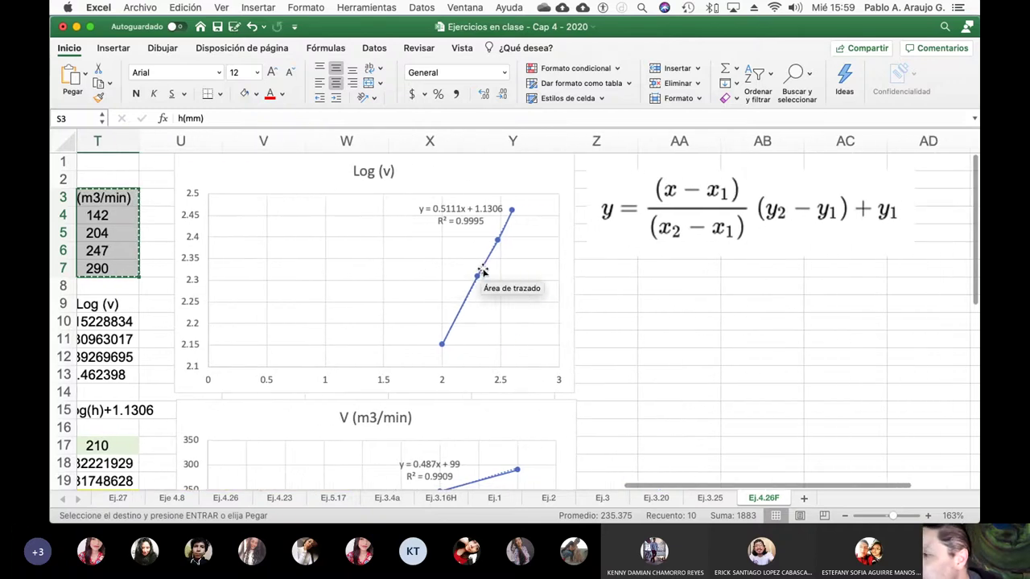
pyautogui.click(624, 270)
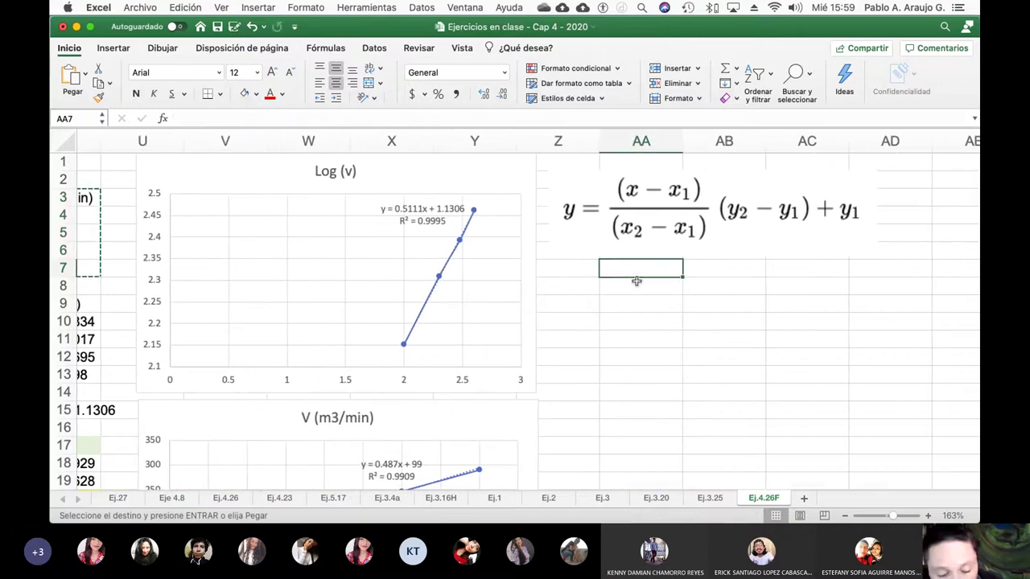
pyautogui.press('super+v')
pyautogui.click(829, 308)
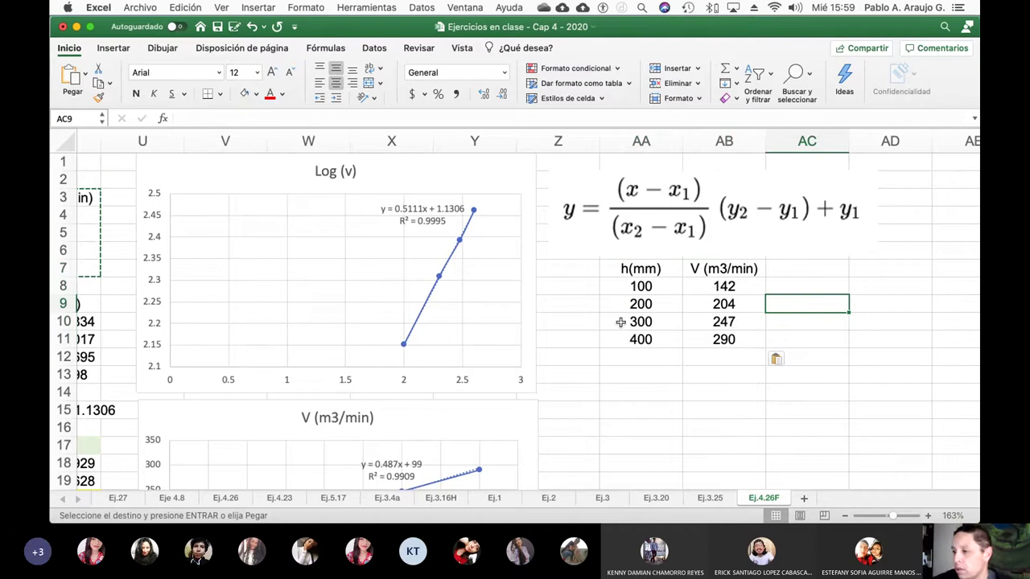
# - Move the 300 and 400 mm rows of the copied table down one row, leaving row 10 empty
pyautogui.moveTo(620, 327); pyautogui.dragTo(746, 346)
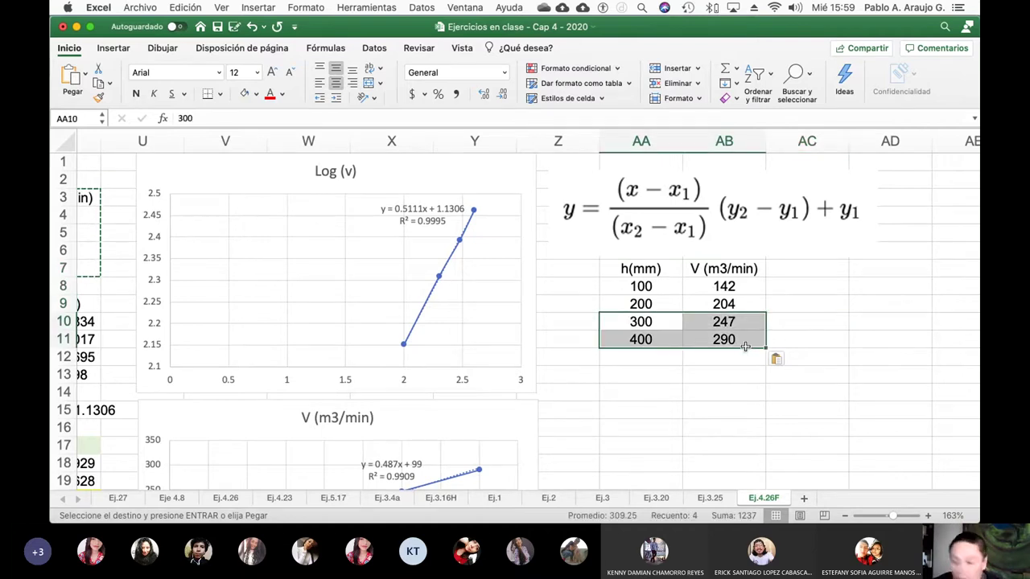
pyautogui.press('super+c')
pyautogui.click(656, 342)
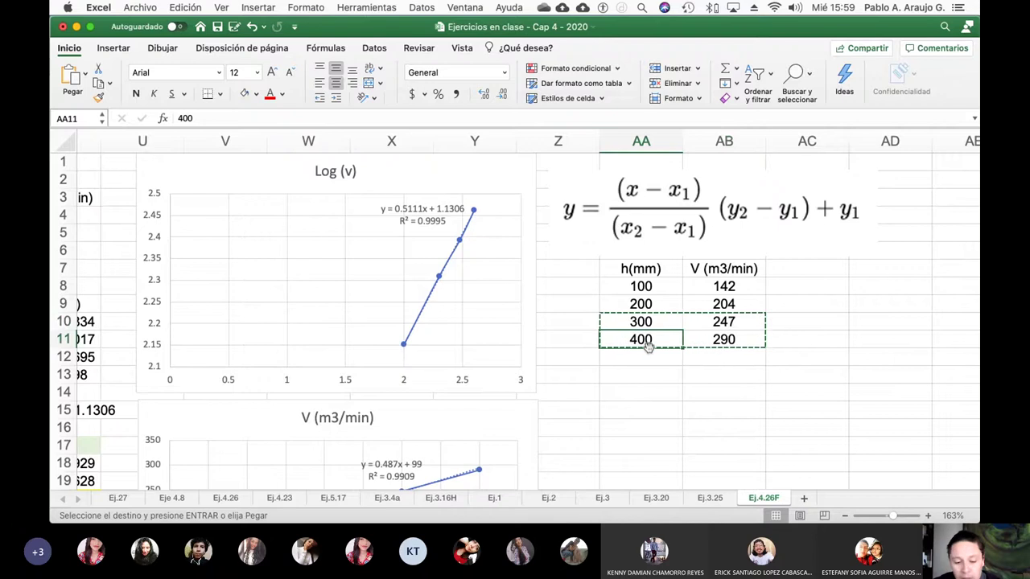
pyautogui.moveTo(662, 348); pyautogui.dragTo(662, 365)
pyautogui.click(651, 416)
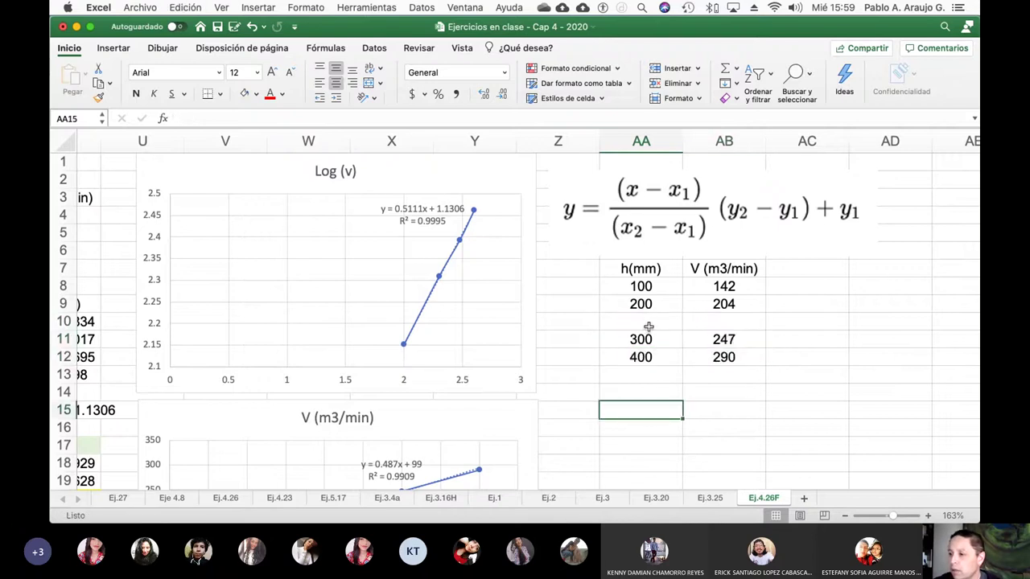
# - Enter 210 as the h value in AA10, between the 200 and 300 mm rows
pyautogui.click(650, 326)
pyautogui.hscroll(-5, 362, 338)
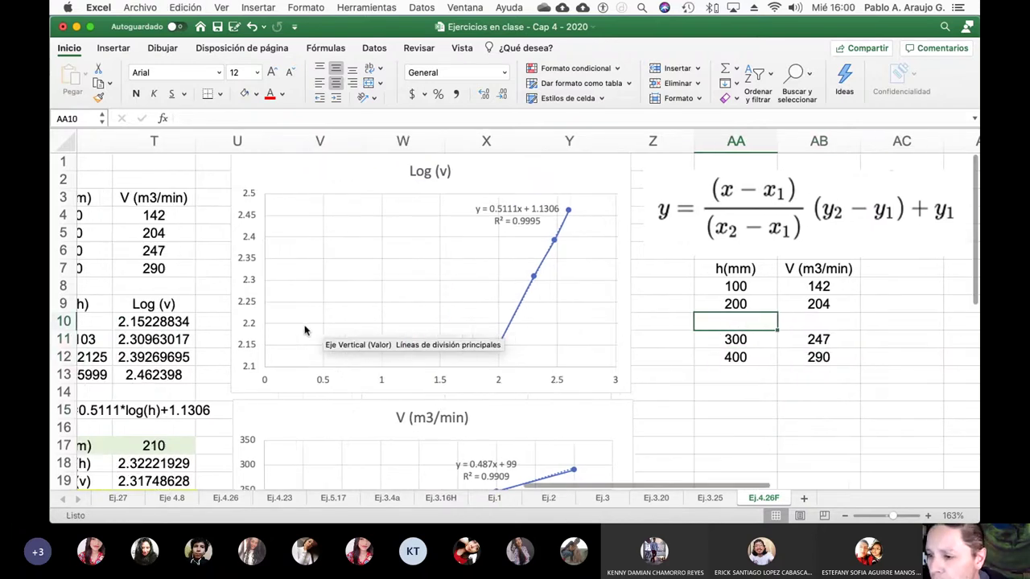
pyautogui.hscroll(3, 821, 346)
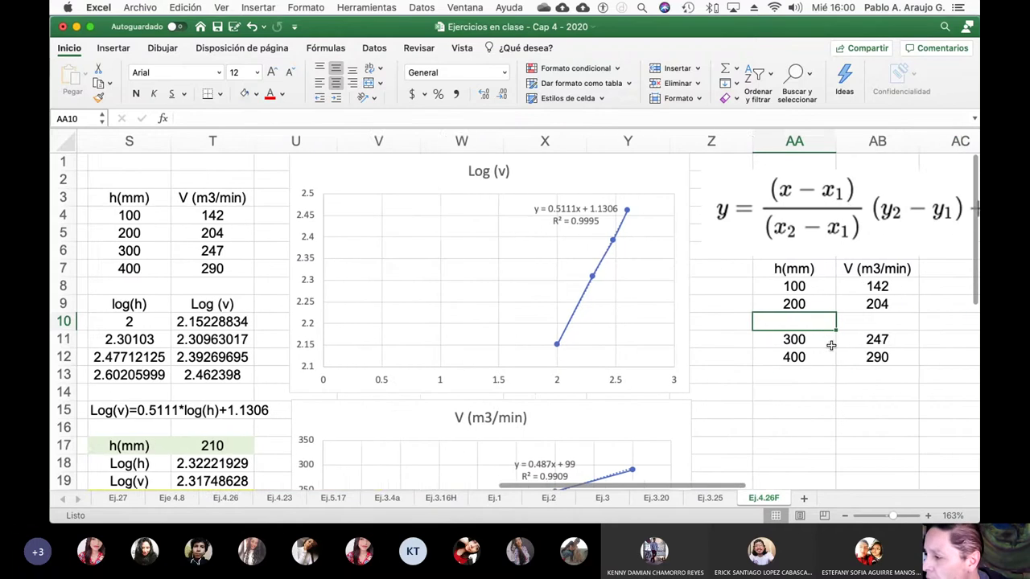
pyautogui.write('210')
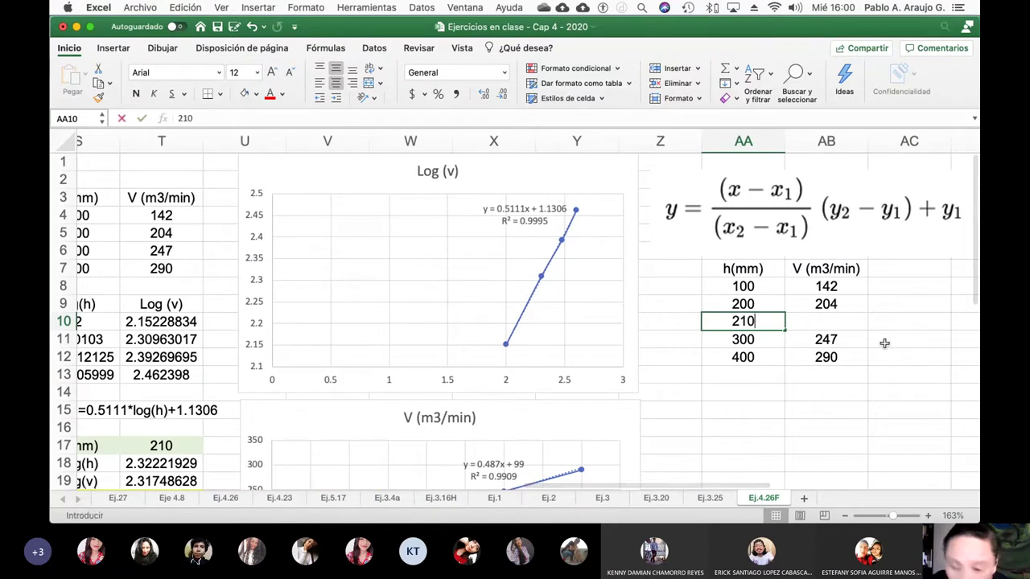
pyautogui.press('Return')
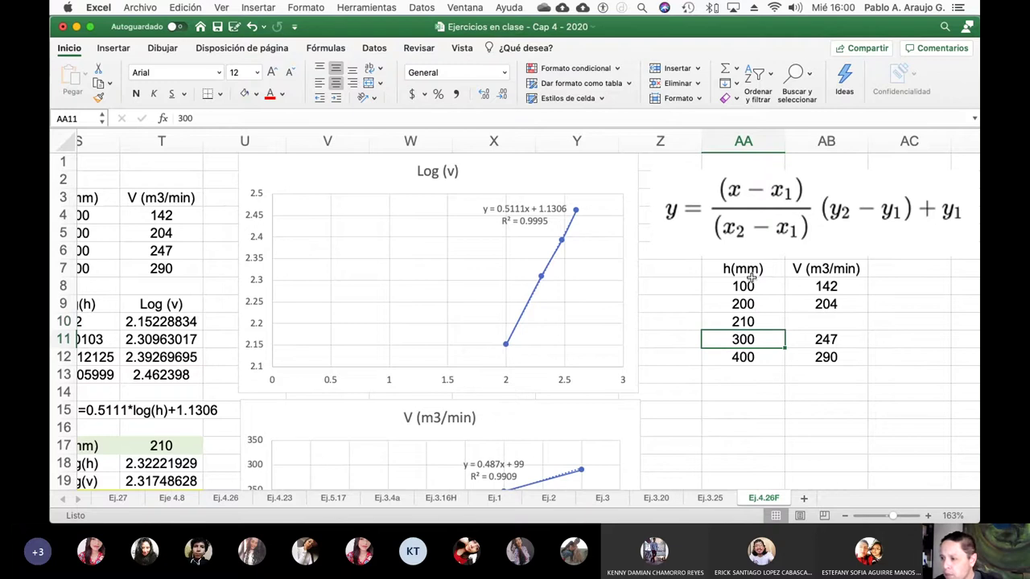
pyautogui.scroll(1, 762, 314)
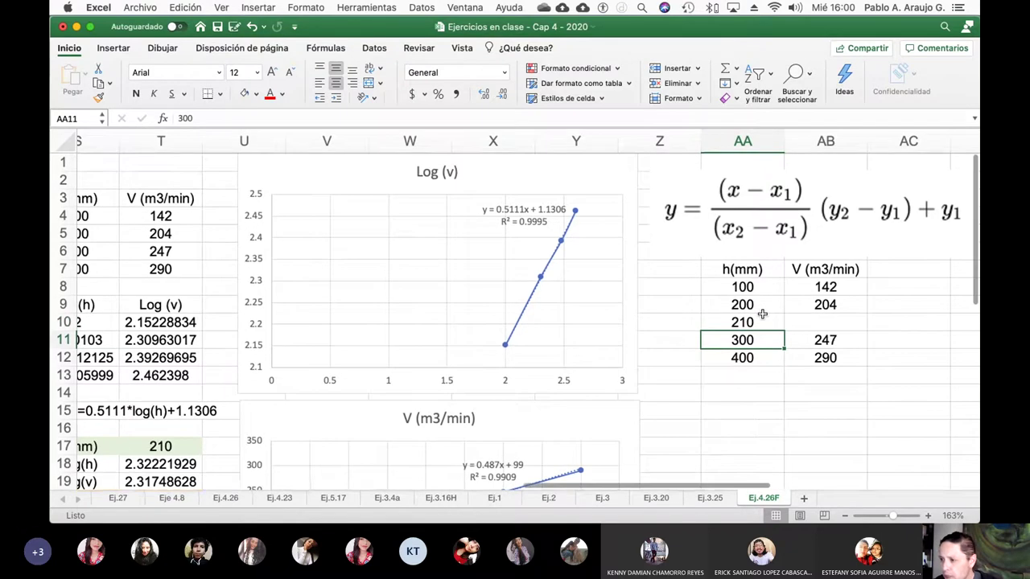
# - Label the copied table's h column (X) in AA13 and its V column (Y) in AB13
pyautogui.click(830, 325)
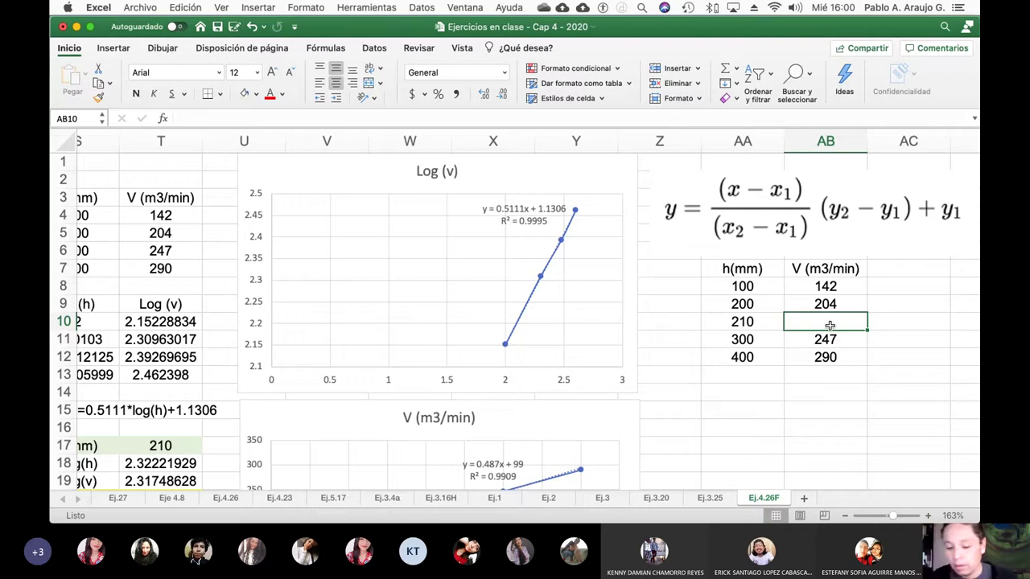
pyautogui.press('Down')
pyautogui.press('Down')
pyautogui.press('Down')
pyautogui.press('Left')
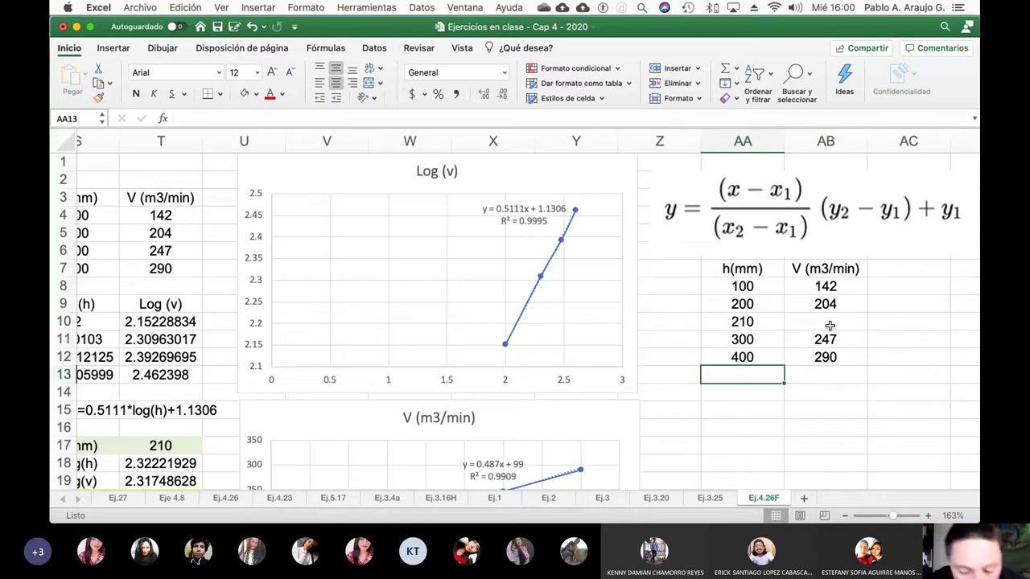
pyautogui.write('(X)')
pyautogui.press('Return')
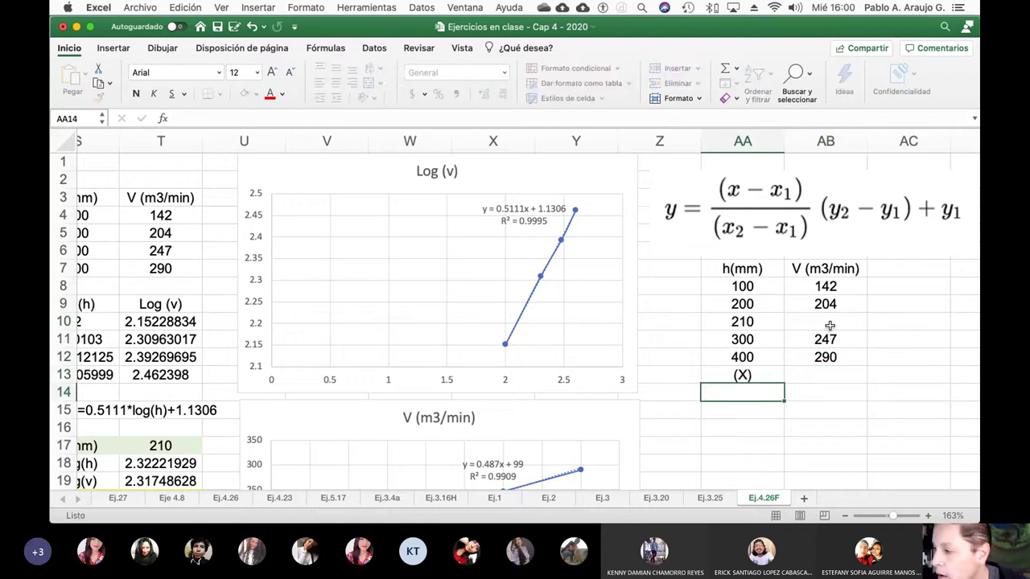
pyautogui.press('Up')
pyautogui.press('Up')
pyautogui.press('Down')
pyautogui.press('Right')
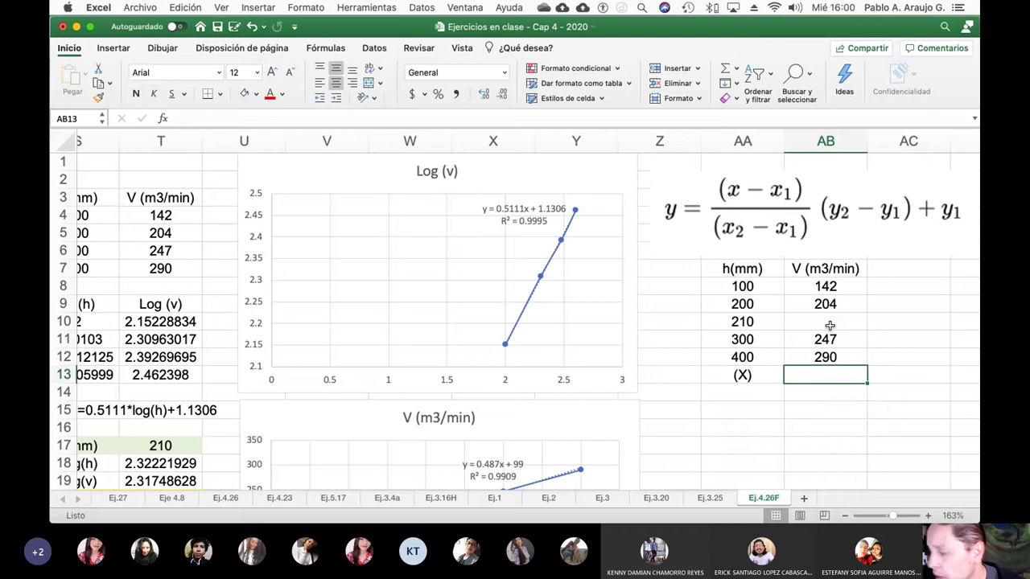
pyautogui.write('(Y)')
pyautogui.press('Return')
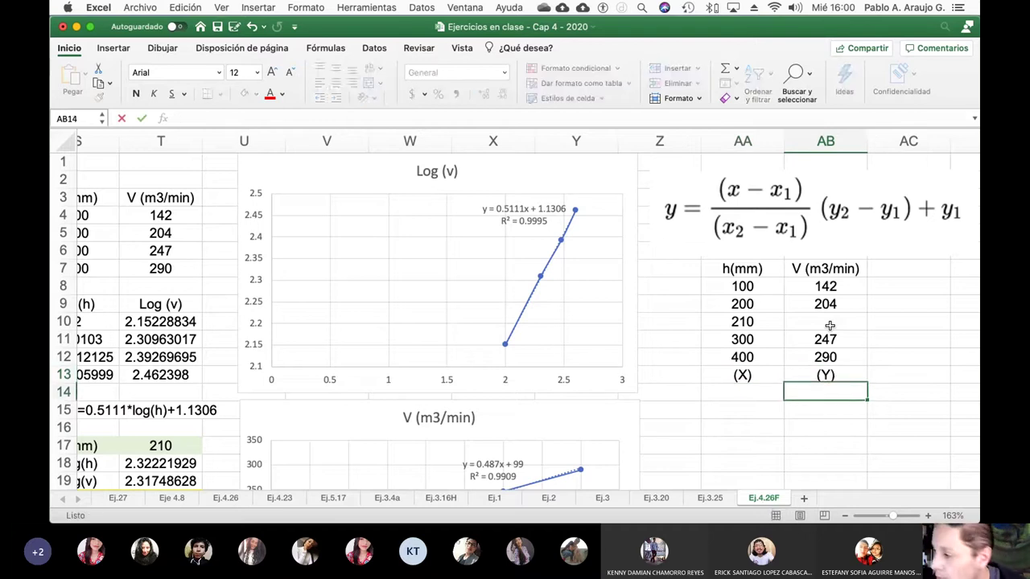
# - Label the 200 mm row x1 in Z9 and the 300 mm row x2 in Z11
pyautogui.press('Up')
pyautogui.press('Up')
pyautogui.press('Up')
pyautogui.press('Up')
pyautogui.press('Up')
pyautogui.press('Left')
pyautogui.press('Left')
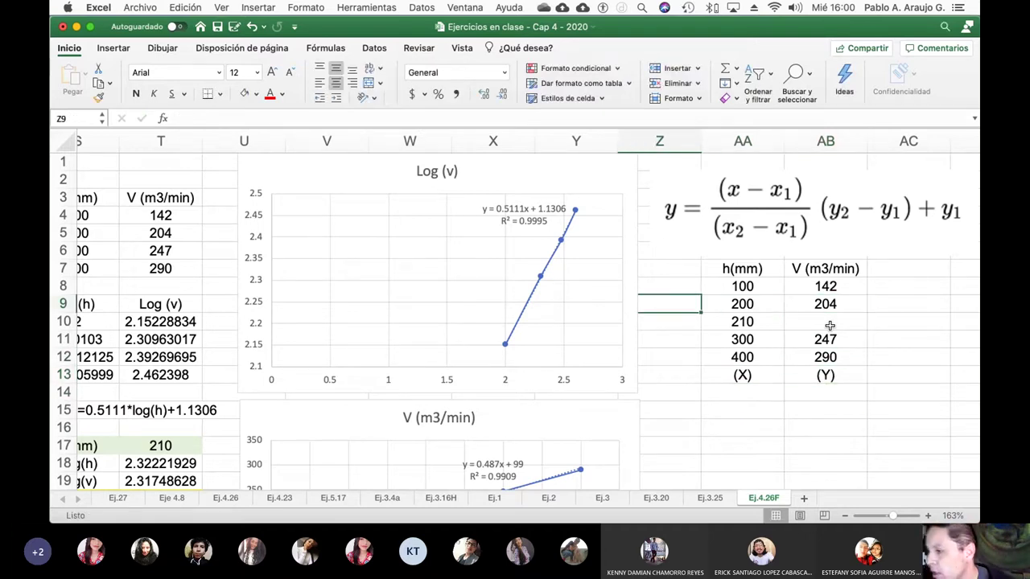
pyautogui.write('x1')
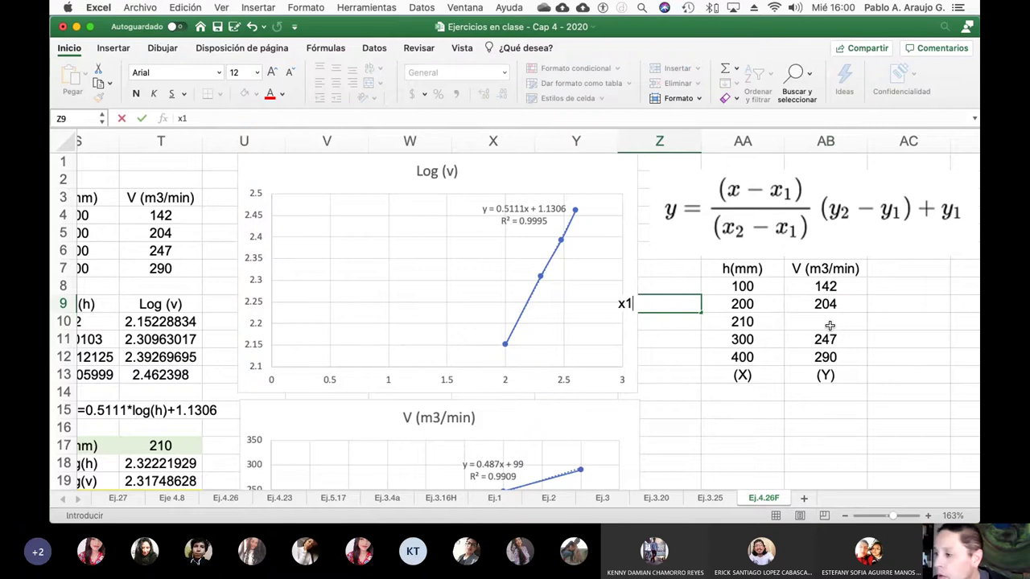
pyautogui.press('Return')
pyautogui.press('Down')
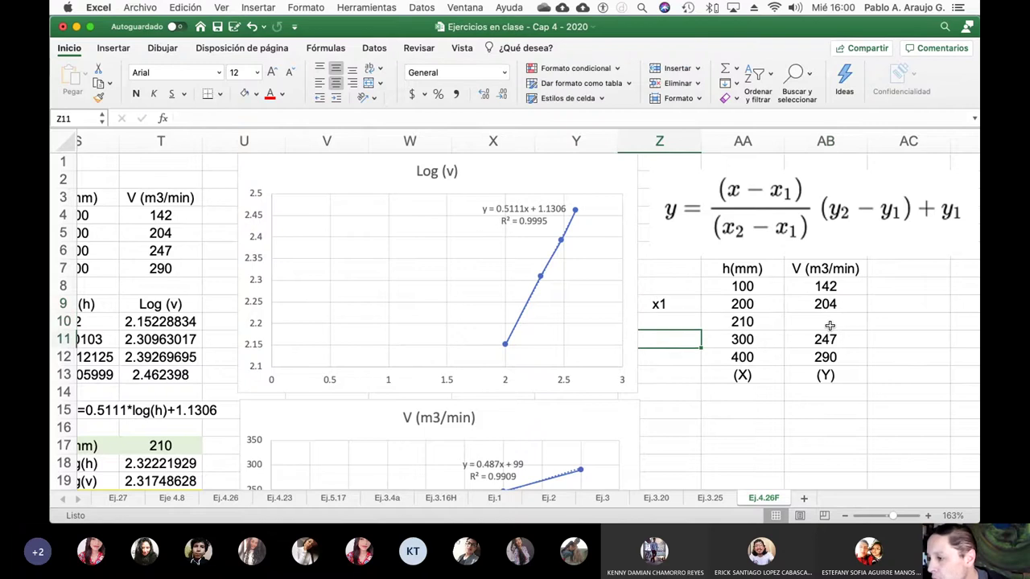
pyautogui.write('x2')
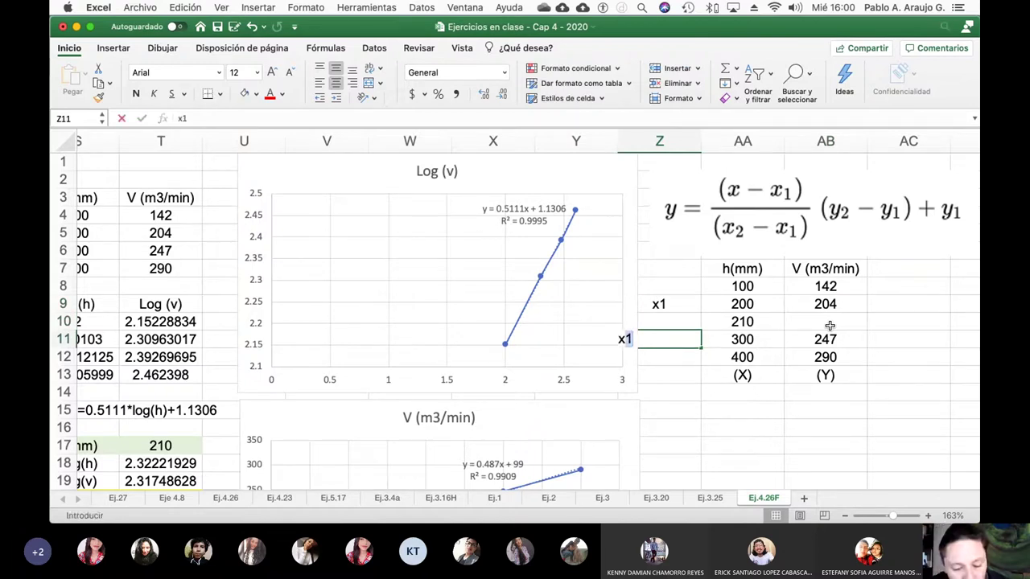
pyautogui.press('Right')
# - Label the V values of the 200 and 300 mm rows y1 in AC9 and y2 in AC11
pyautogui.press('Right')
pyautogui.press('Right')
pyautogui.press('Up')
pyautogui.press('Up')
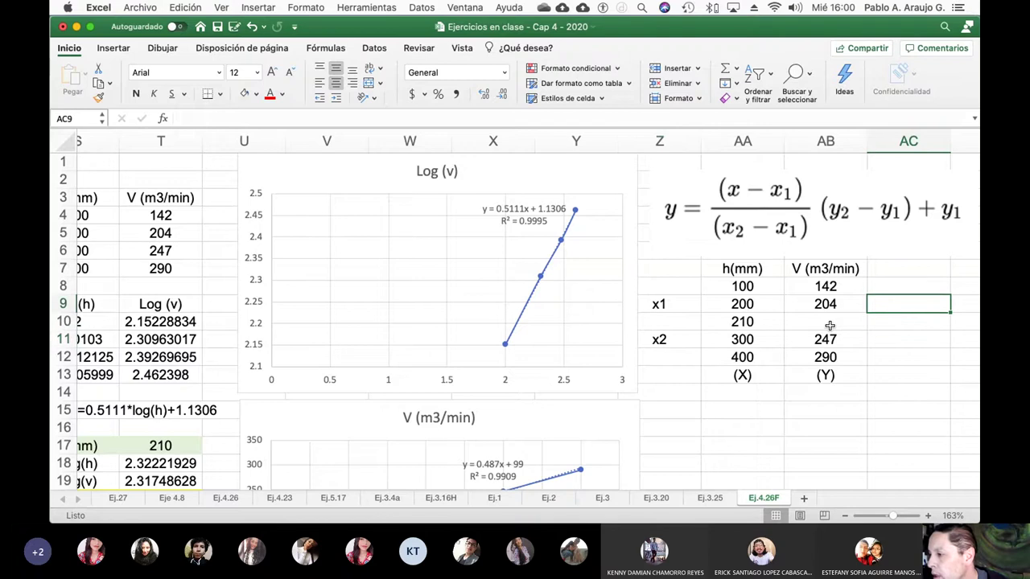
pyautogui.write('y1')
pyautogui.press('Return')
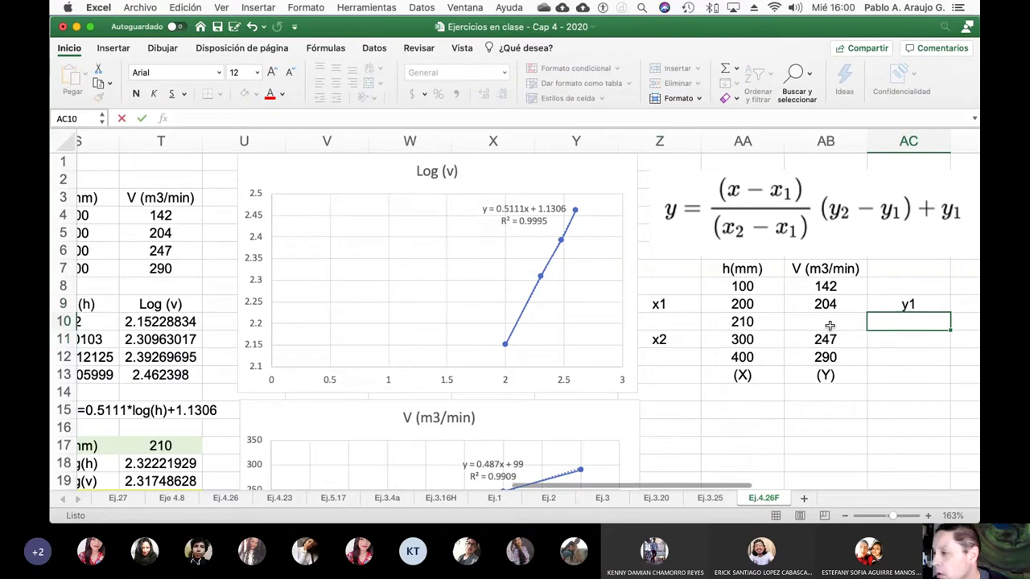
pyautogui.press('Down')
pyautogui.write('y2')
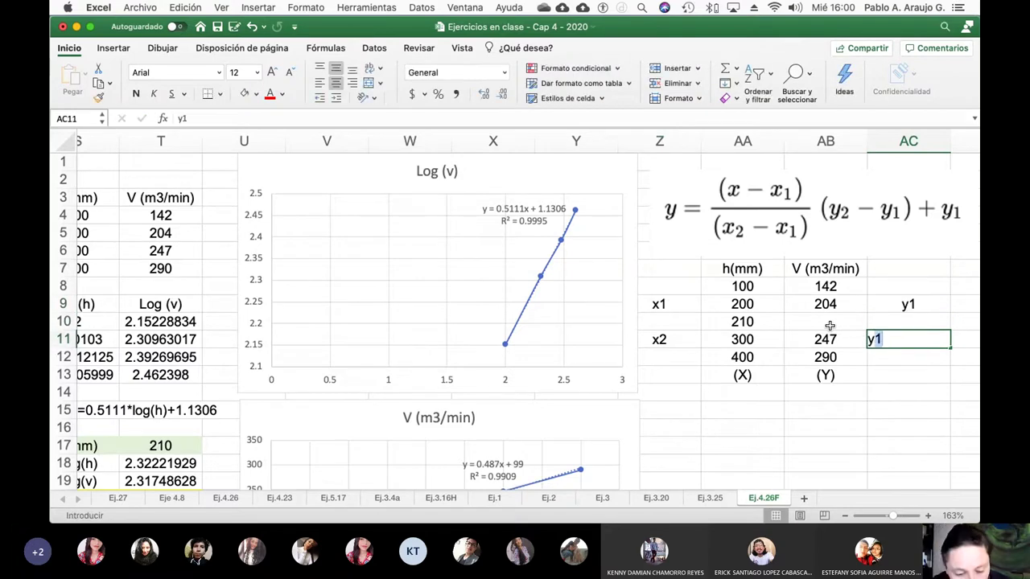
pyautogui.press('Return')
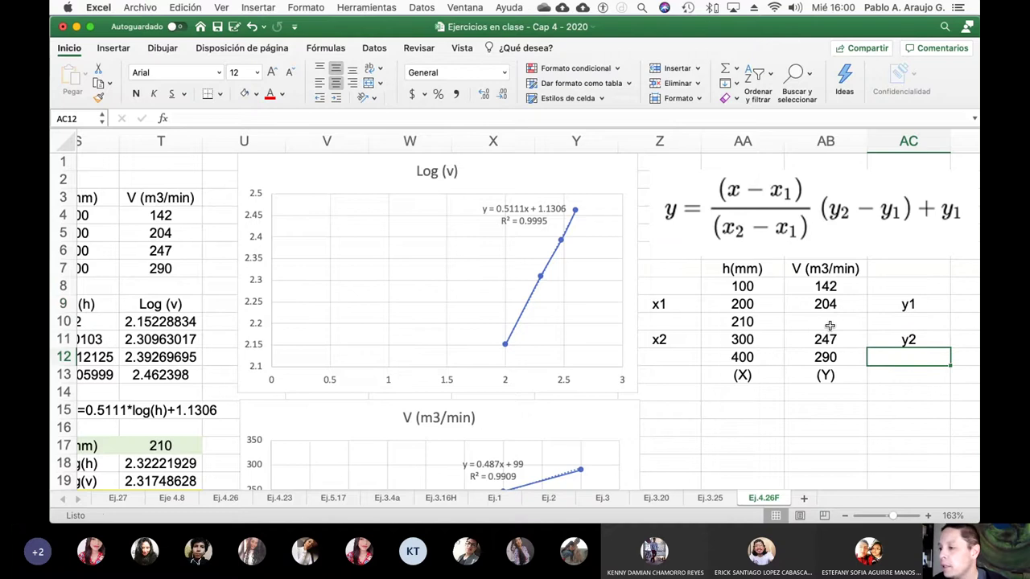
# - Label the 210 mm row with x in Z10 and y in AC10
pyautogui.press('Up')
pyautogui.press('Left')
pyautogui.press('Up')
pyautogui.press('Left')
pyautogui.press('Left')
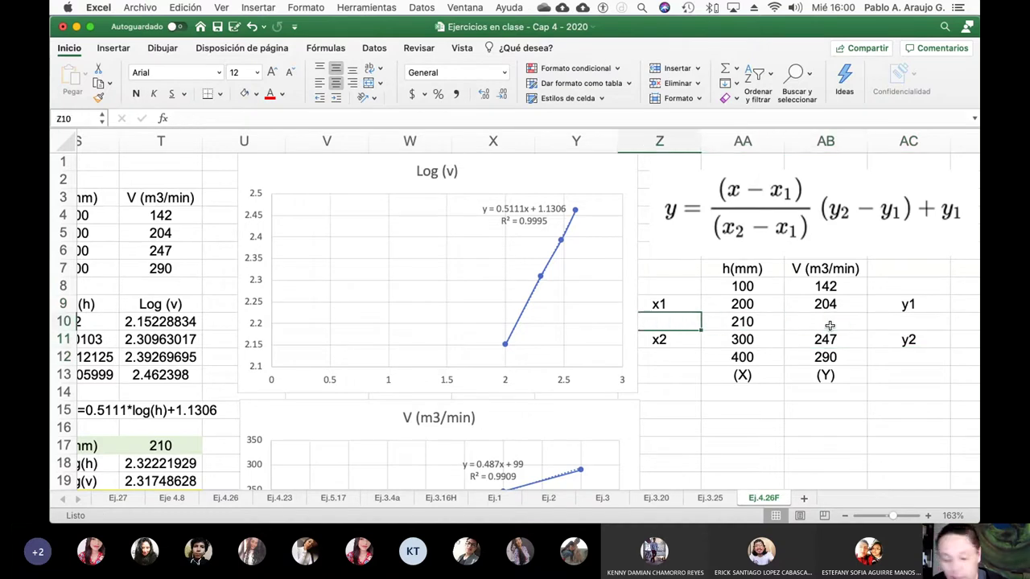
pyautogui.write('x')
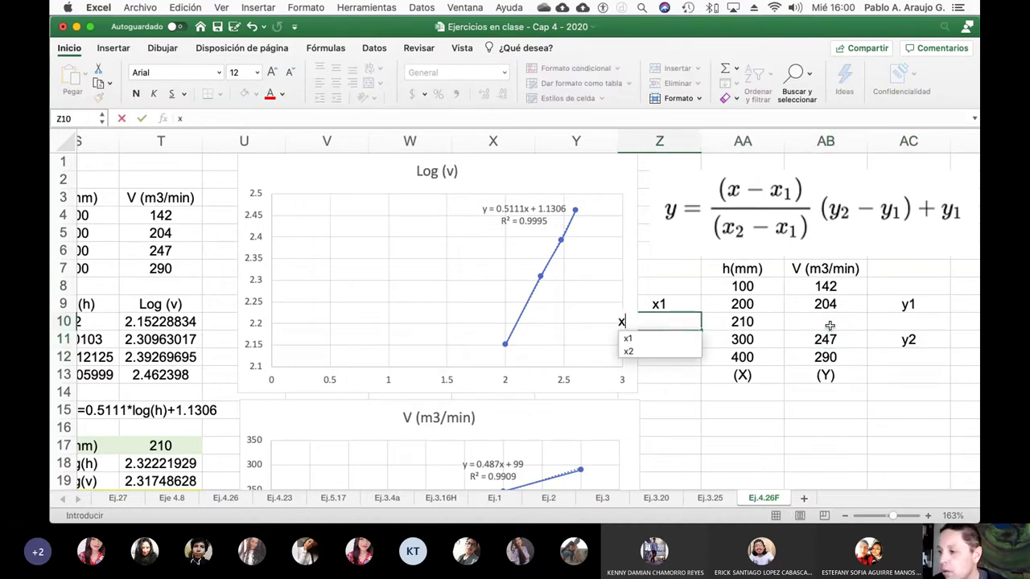
pyautogui.press('Return')
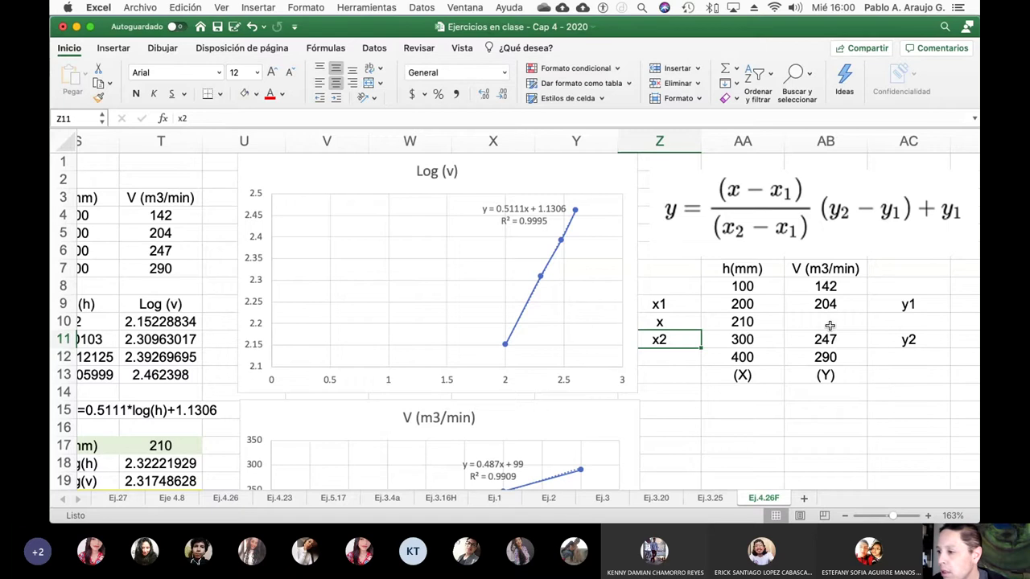
pyautogui.press('Up')
pyautogui.press('Right')
pyautogui.press('Right')
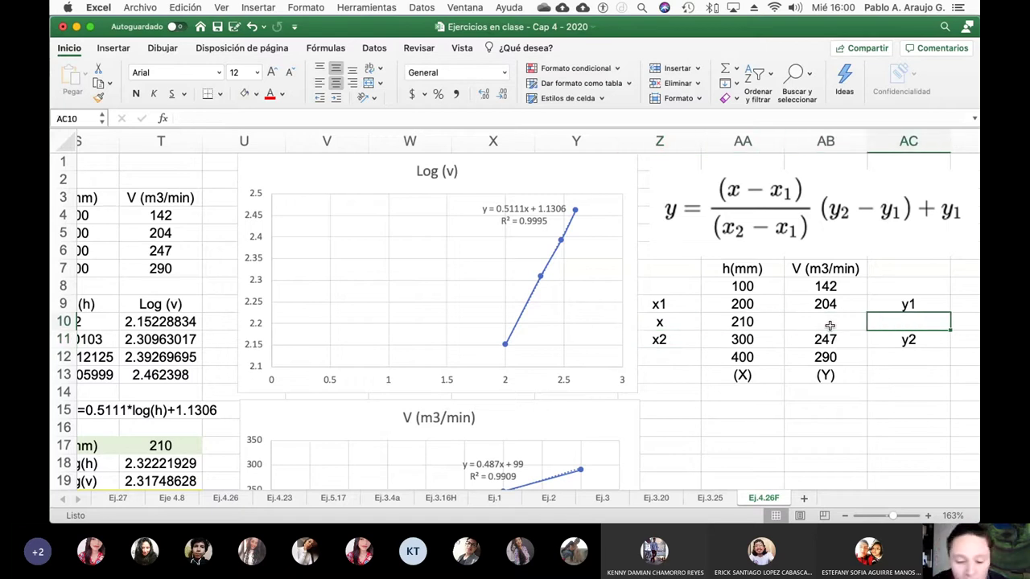
pyautogui.write('y')
pyautogui.press('Return')
pyautogui.press('Up')
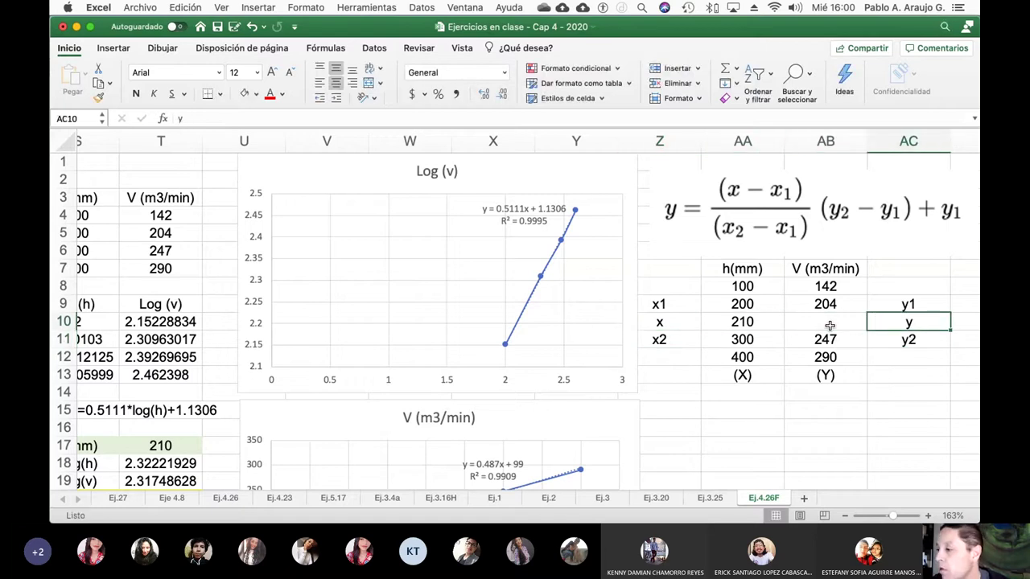
# - Start the interpolation formula in AB10 with the numerator x minus x1, as =((AA10-AA9)
pyautogui.click(830, 325)
pyautogui.write('=')
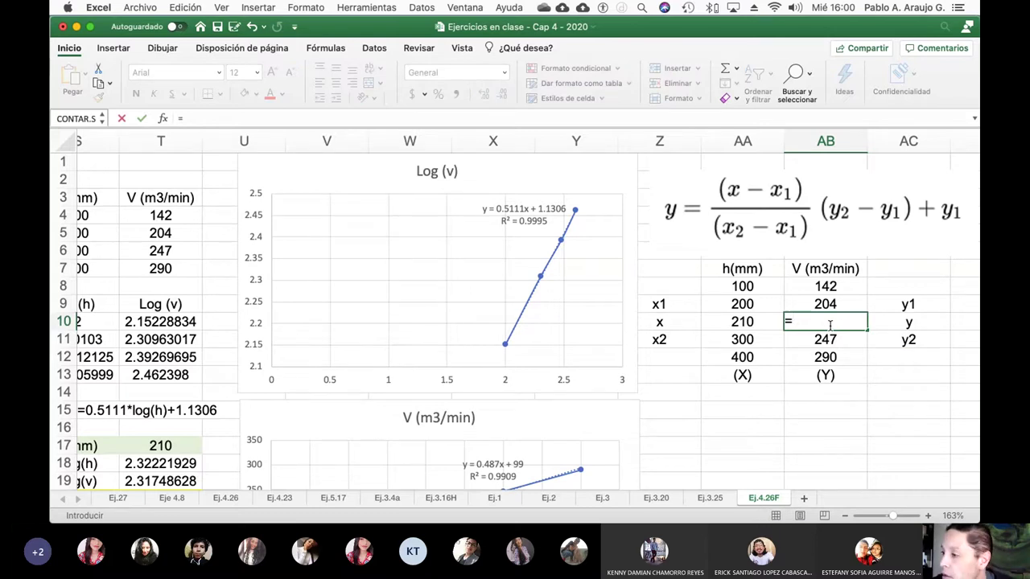
pyautogui.write('((')
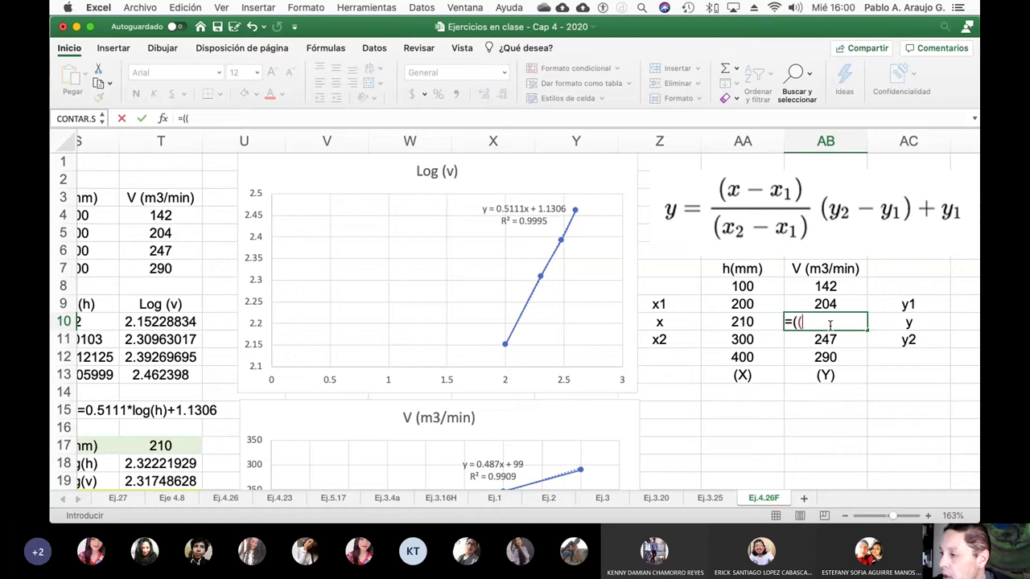
pyautogui.click(742, 322)
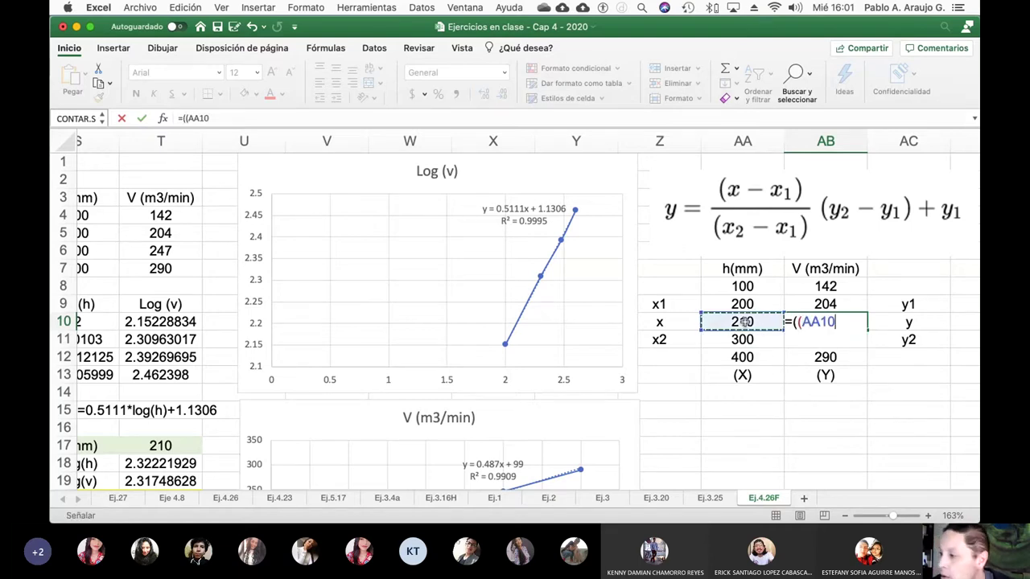
pyautogui.write('-')
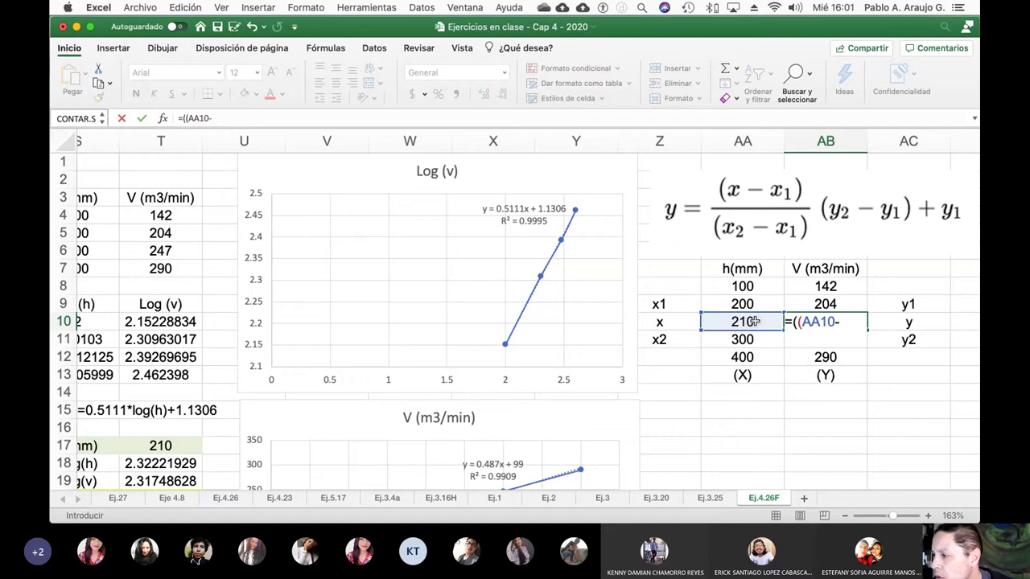
pyautogui.hscroll(-1, 755, 322)
pyautogui.click(751, 301)
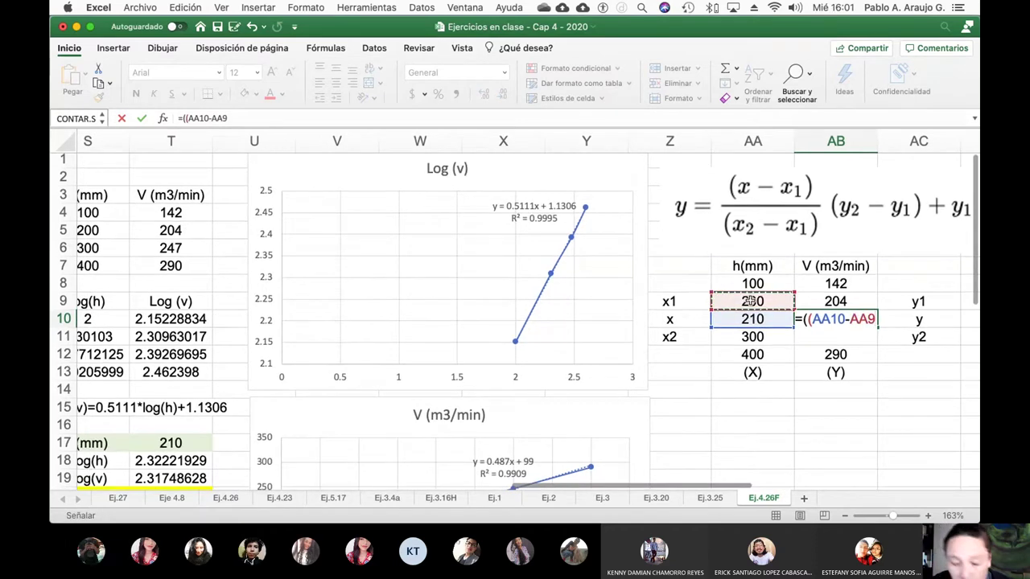
pyautogui.write(')')
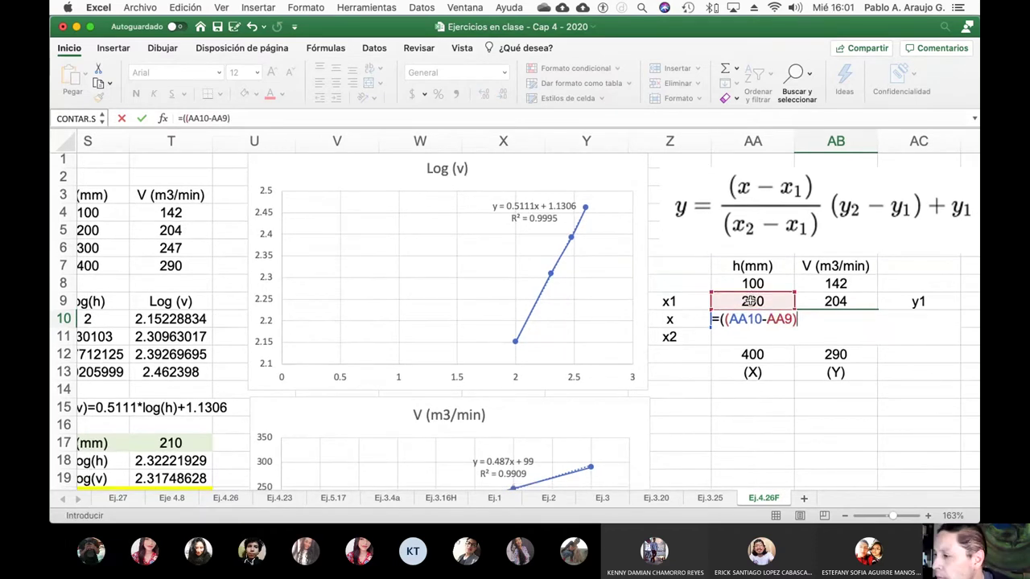
# - Divide the numerator in AB10's formula by x2 minus x1, (AA11-AA9), and close the fraction's outer parenthesis
pyautogui.write('/')
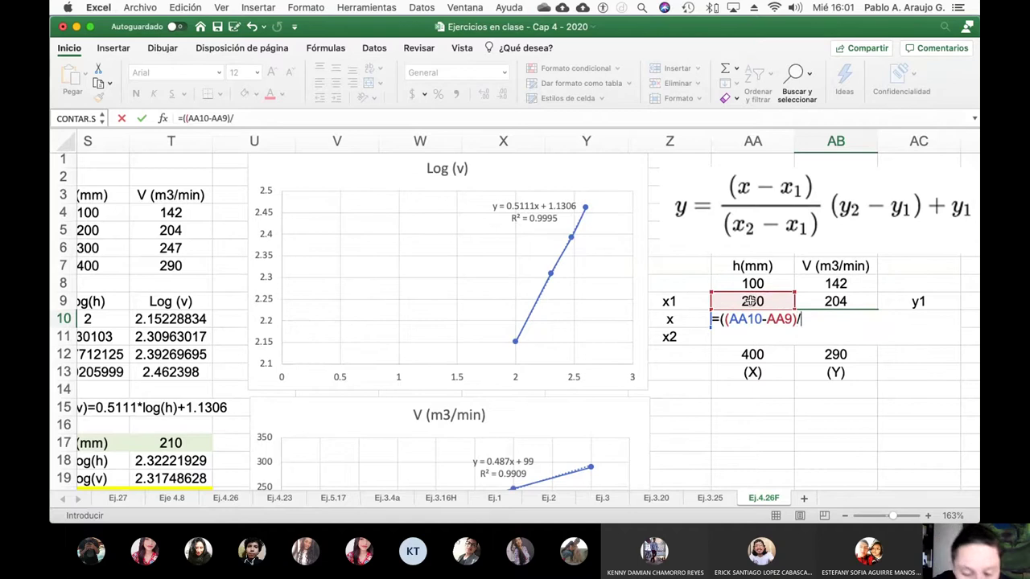
pyautogui.write('(')
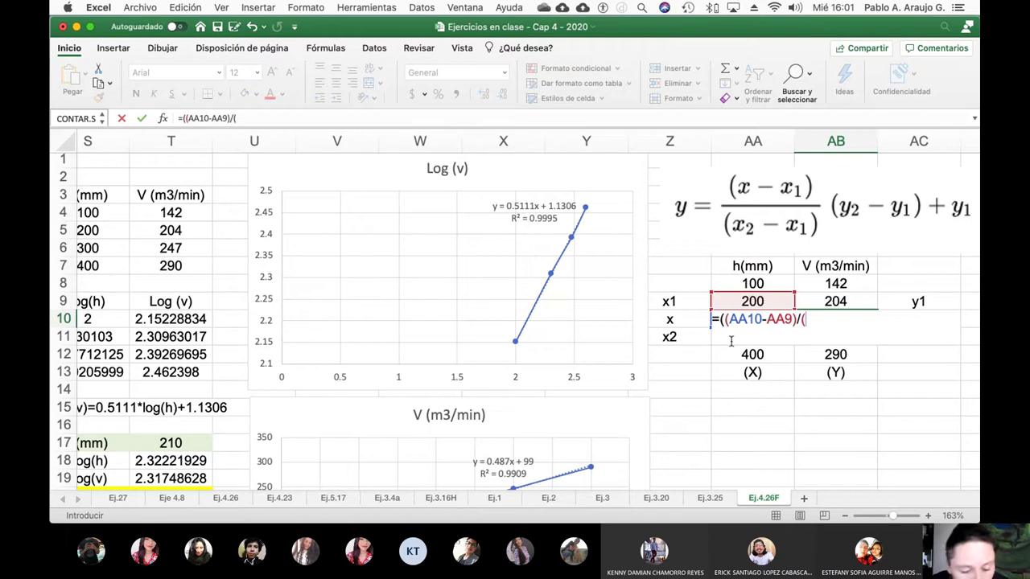
pyautogui.write('aa1')
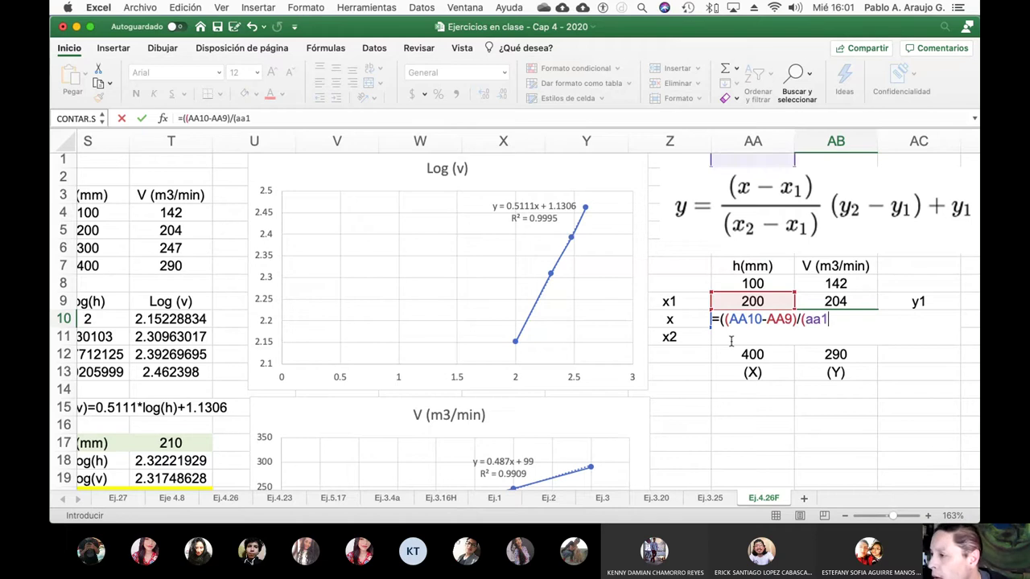
pyautogui.write('1-')
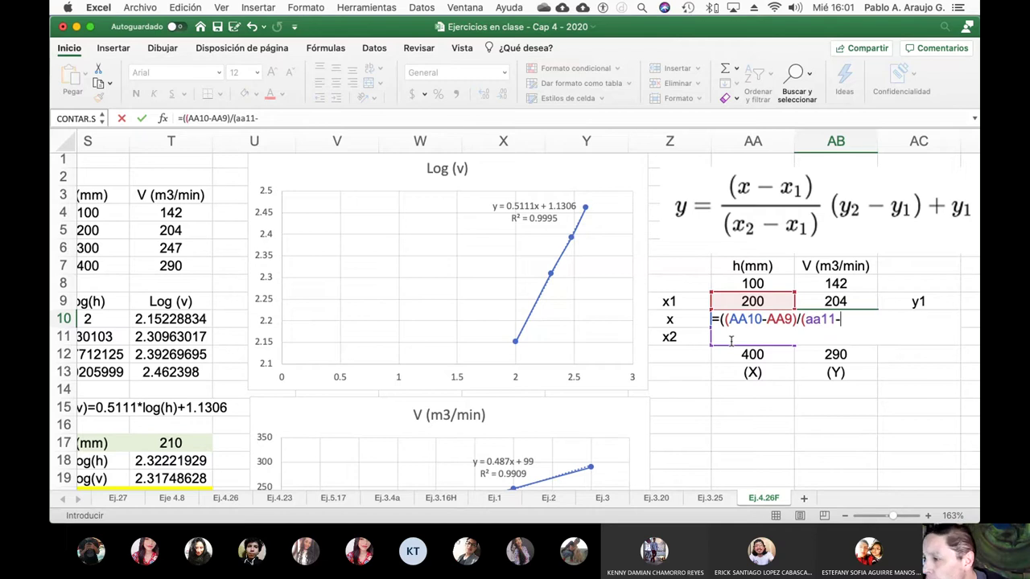
pyautogui.click(738, 300)
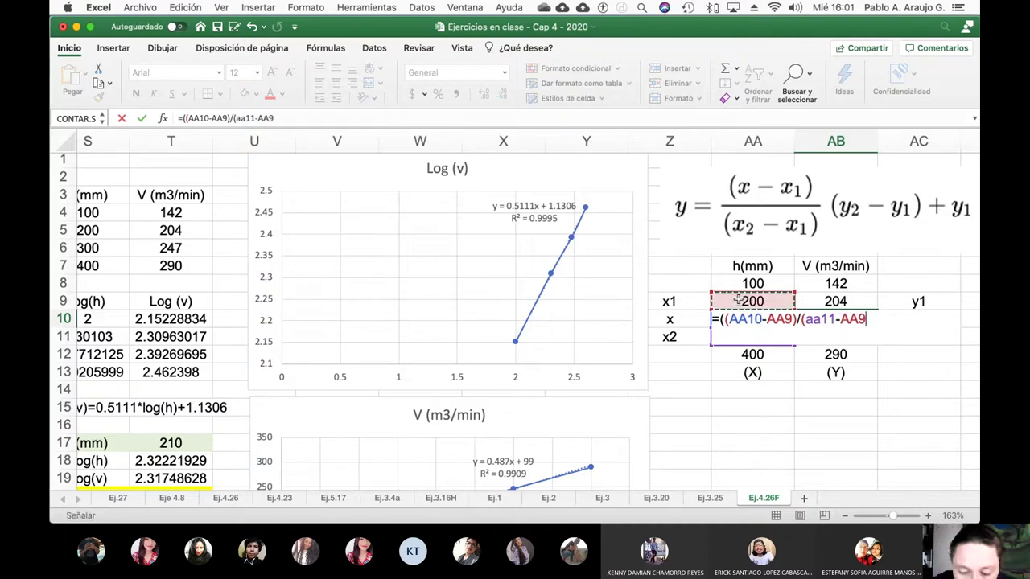
pyautogui.write('))')
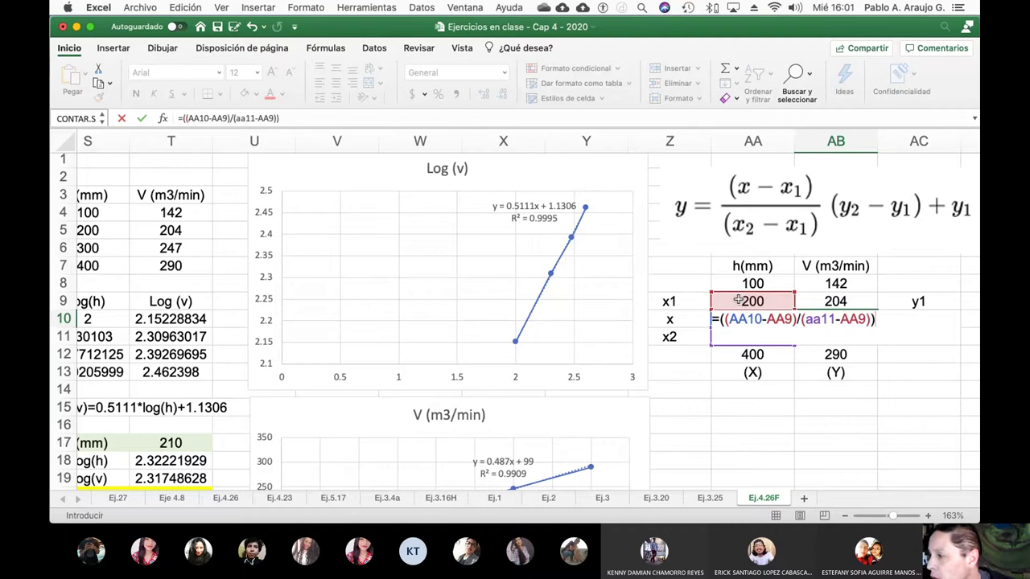
# - Multiply the fraction in AB10's formula by y2 minus y1, entered as *(AB11-AB9)
pyautogui.write('+(')
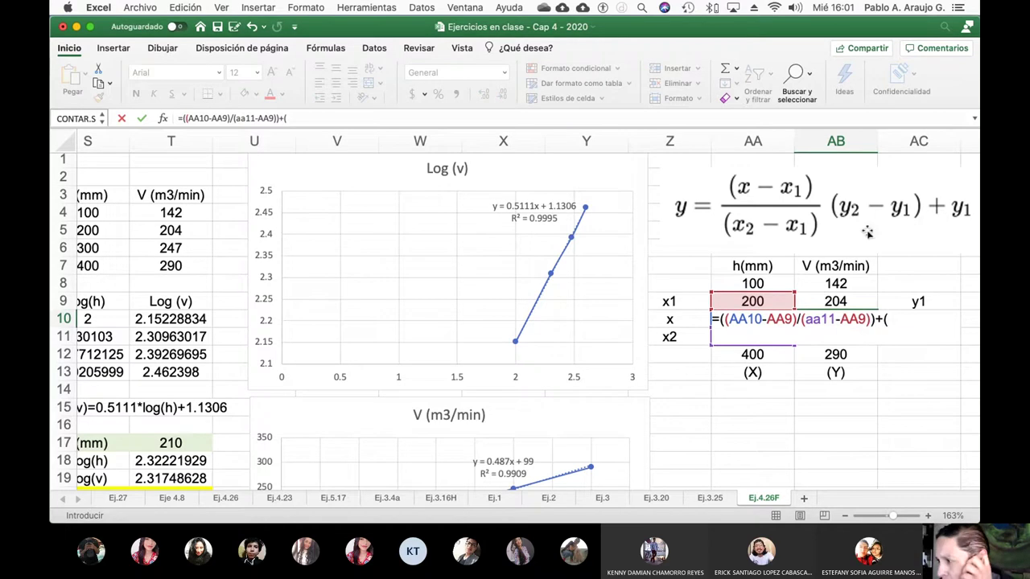
pyautogui.click(882, 319)
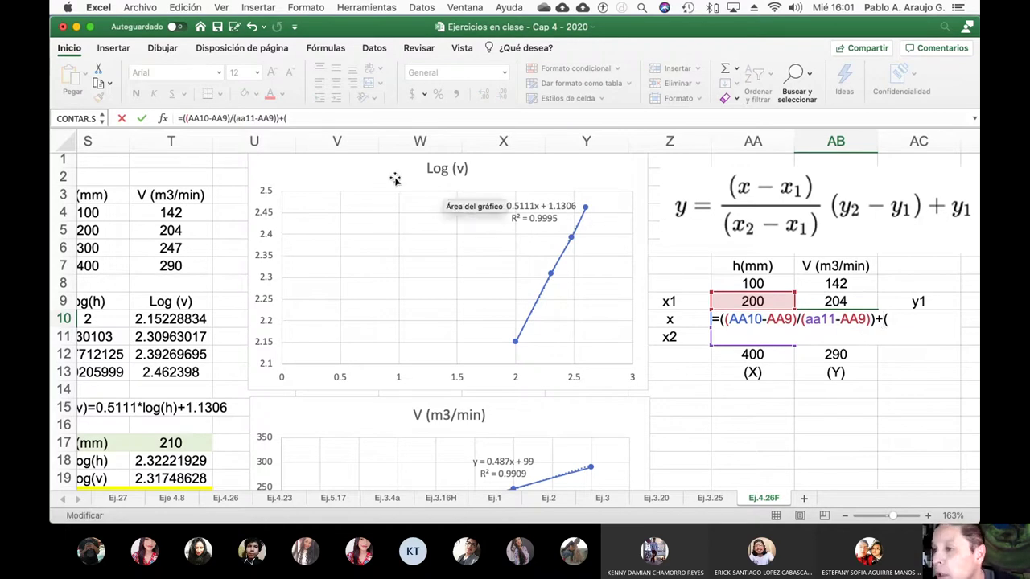
pyautogui.click(282, 118)
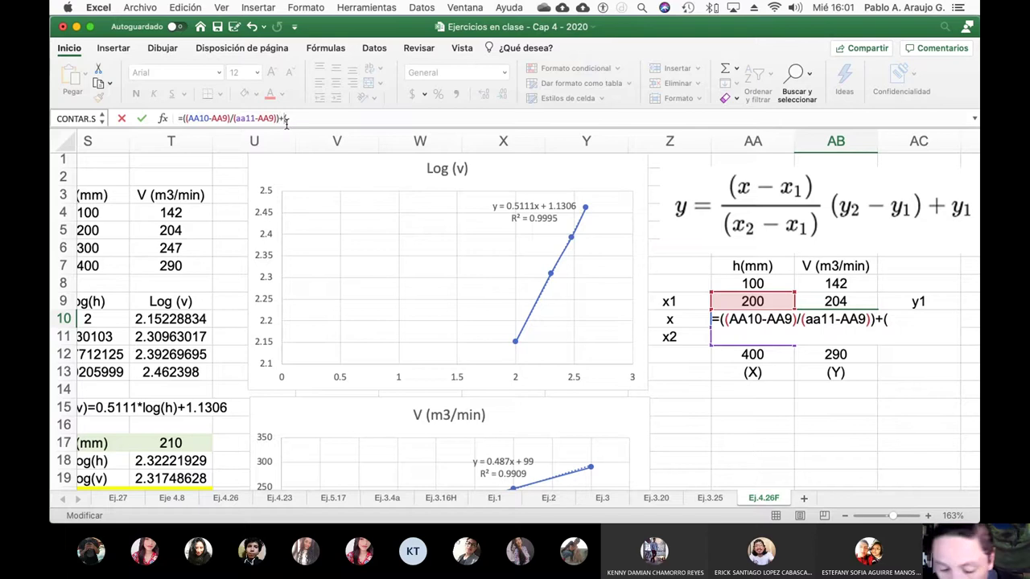
pyautogui.press('Delete')
pyautogui.write('*')
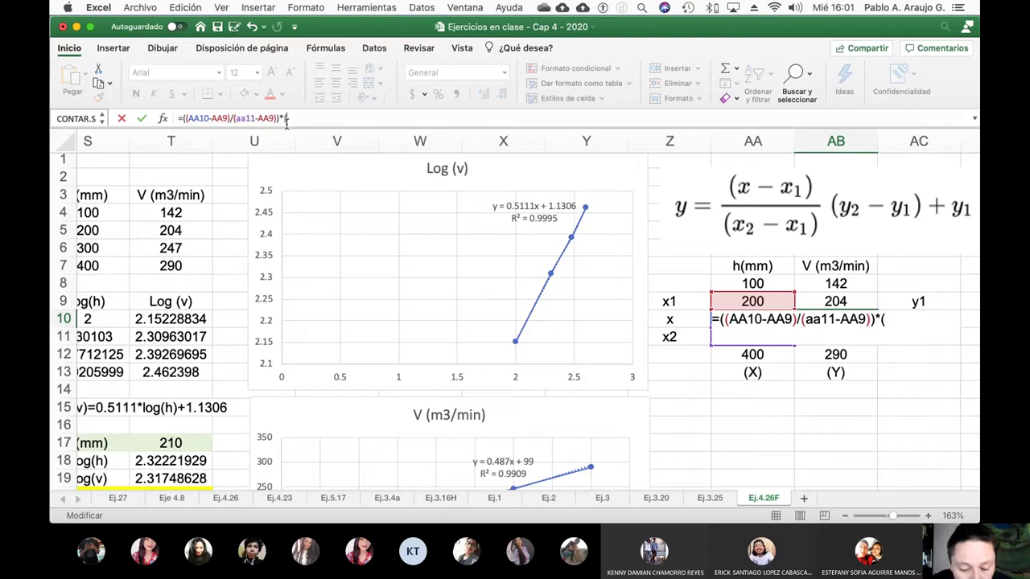
pyautogui.write('ab11')
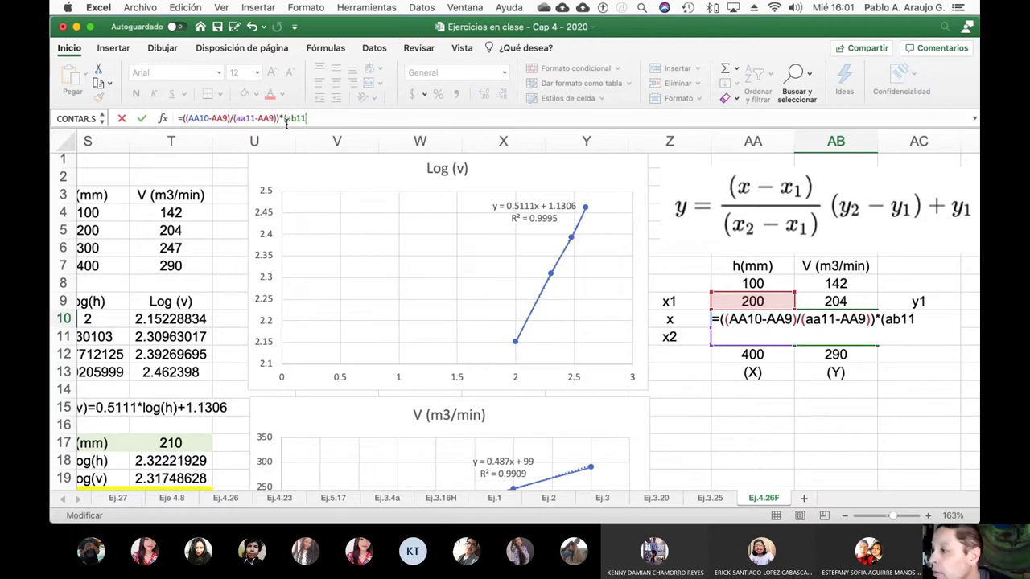
pyautogui.write('-')
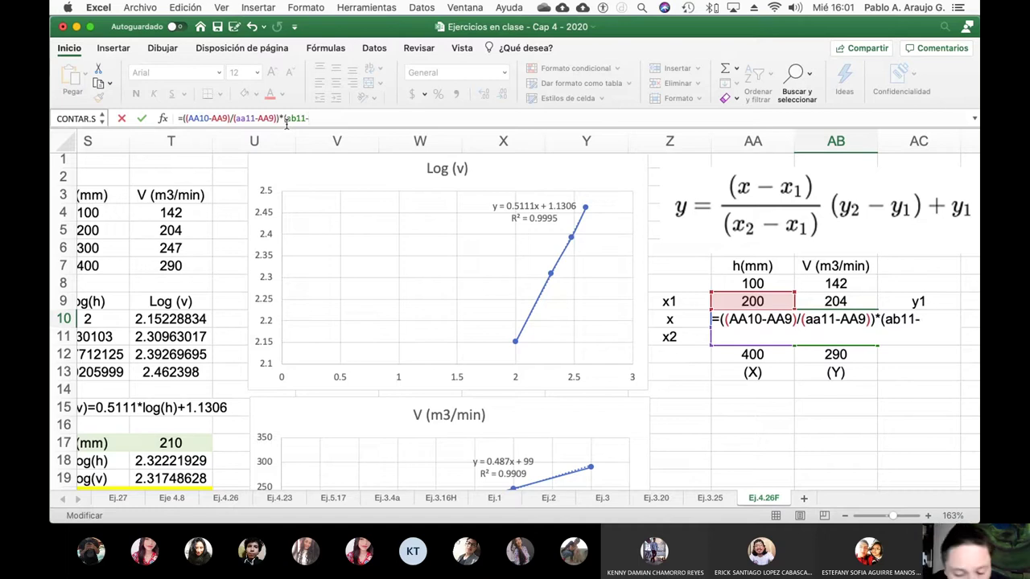
pyautogui.write('ab9')
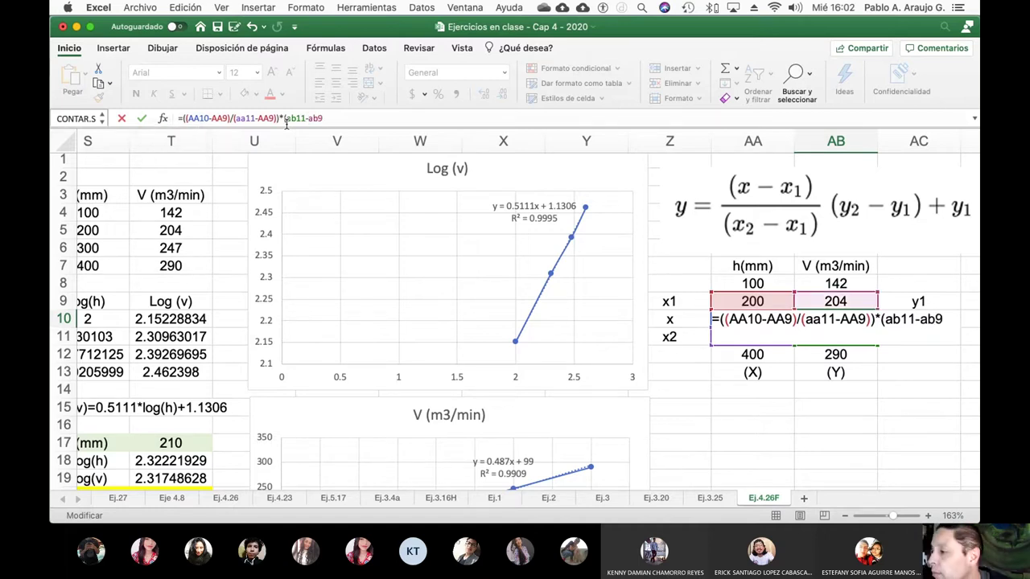
pyautogui.write(')')
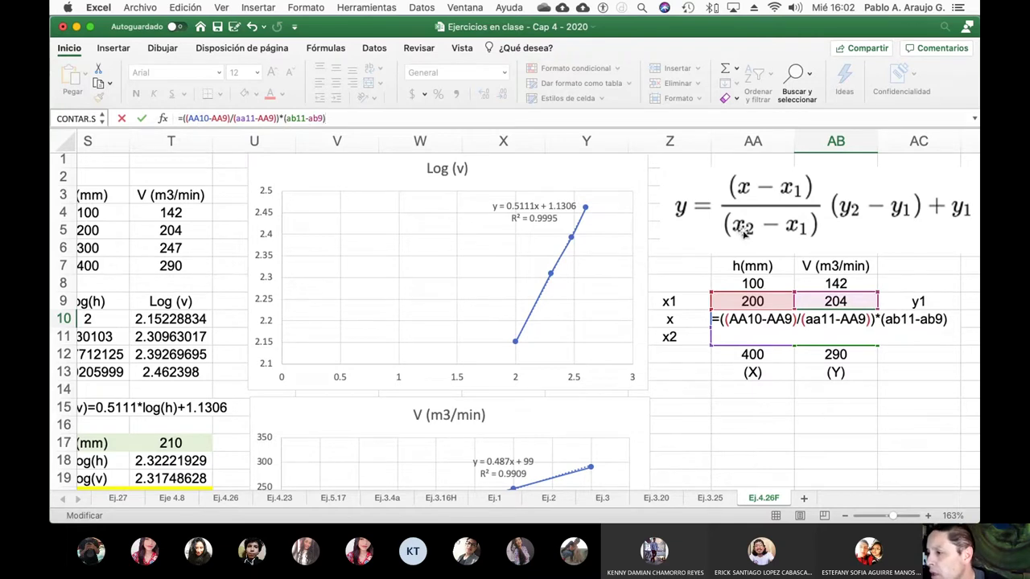
# - Add the y1 term, +AB9, to the end of AB10's interpolation formula
pyautogui.hscroll(3, 745, 232)
pyautogui.scroll(1, 744, 232)
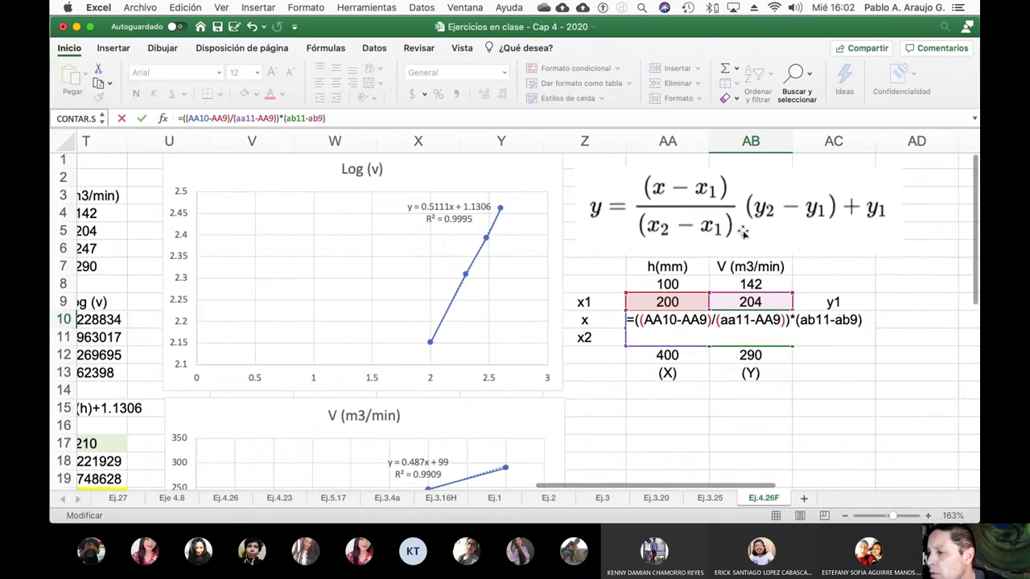
pyautogui.click(372, 121)
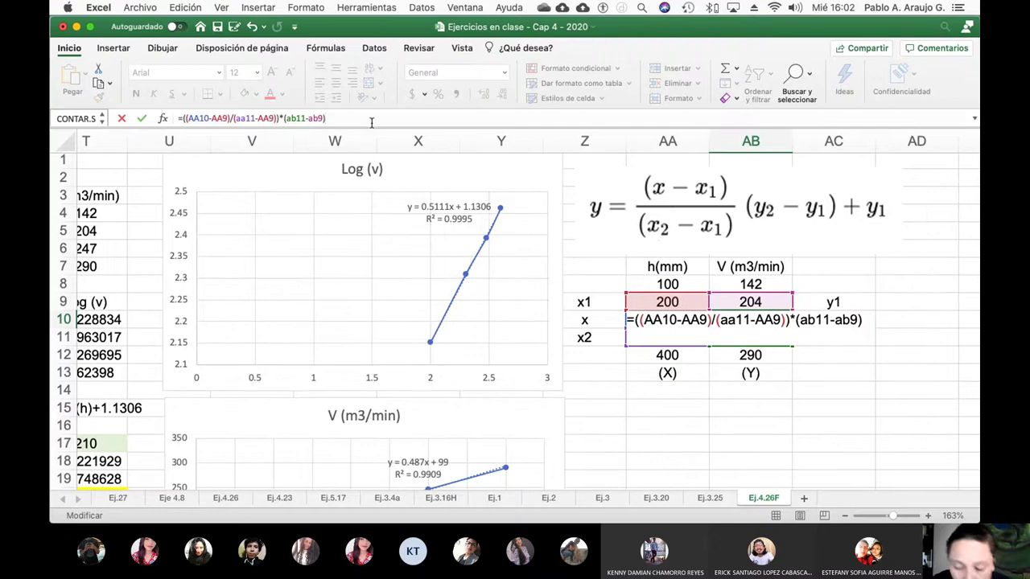
pyautogui.write('+')
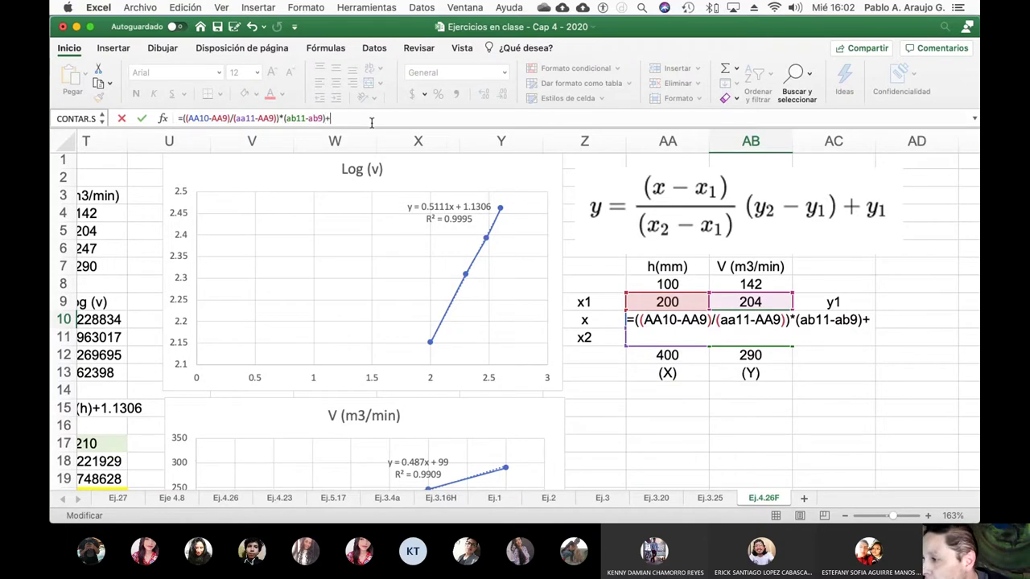
pyautogui.write('ab')
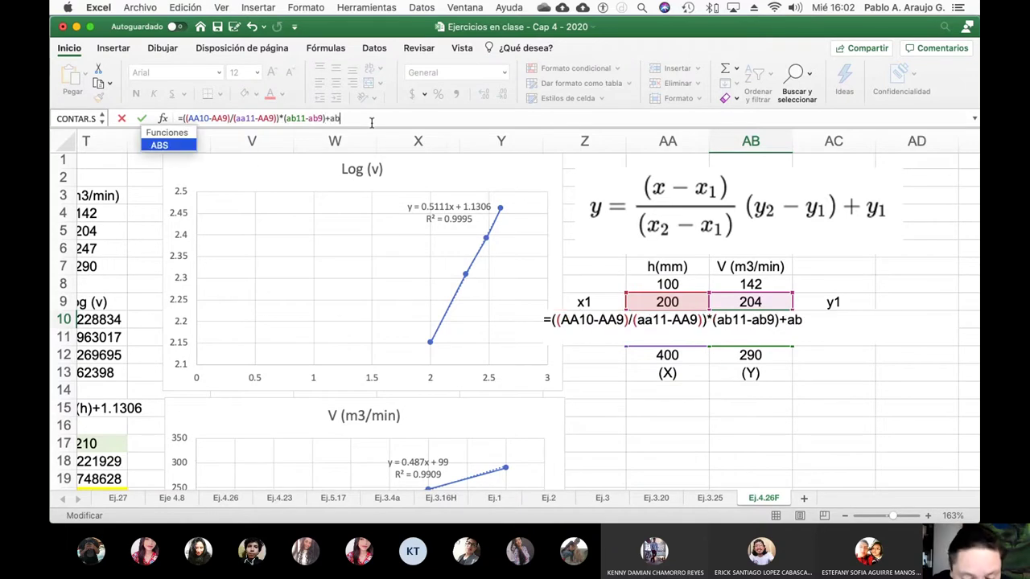
pyautogui.write('9')
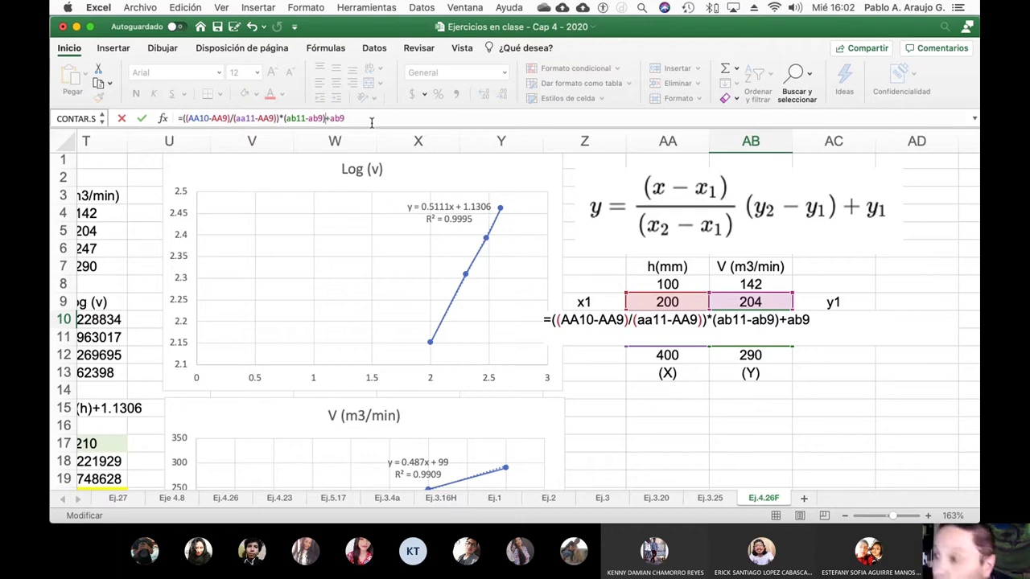
# - Enclose the whole product before +AB9 in an extra pair of parentheses and enter the formula in AB10
pyautogui.write(')')
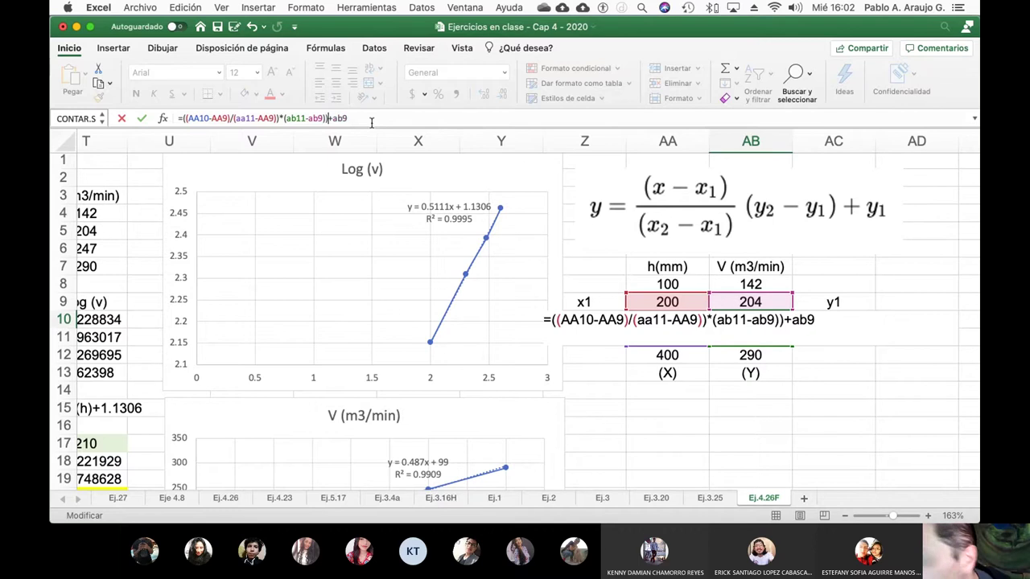
pyautogui.press('Left')
pyautogui.press('Left')
pyautogui.press('Left')
pyautogui.press('Left')
pyautogui.press('Left')
pyautogui.press('Left')
pyautogui.press('Left')
pyautogui.press('Left')
pyautogui.press('Left')
pyautogui.press('Left')
pyautogui.press('Left')
pyautogui.press('Left')
pyautogui.press('Left')
pyautogui.press('Left')
pyautogui.press('Left')
pyautogui.press('Left')
pyautogui.press('Left')
pyautogui.press('Left')
pyautogui.press('Left')
pyautogui.press('Left')
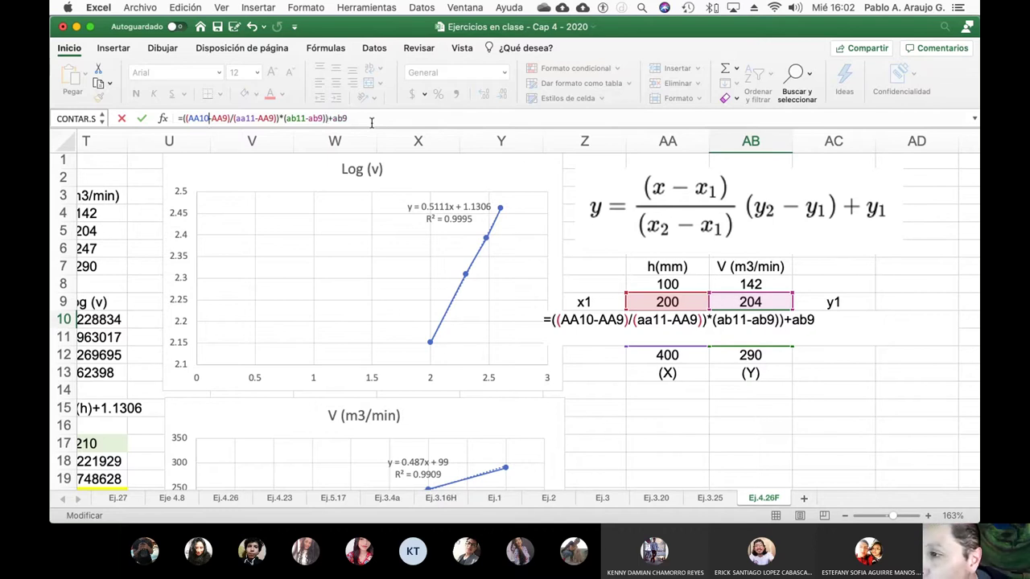
pyautogui.write('(')
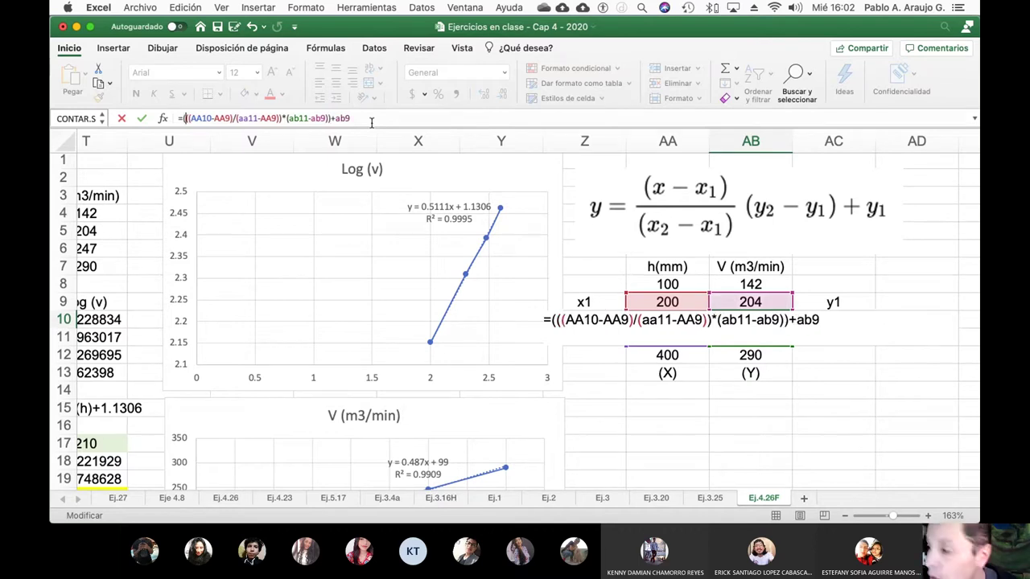
pyautogui.press('Return')
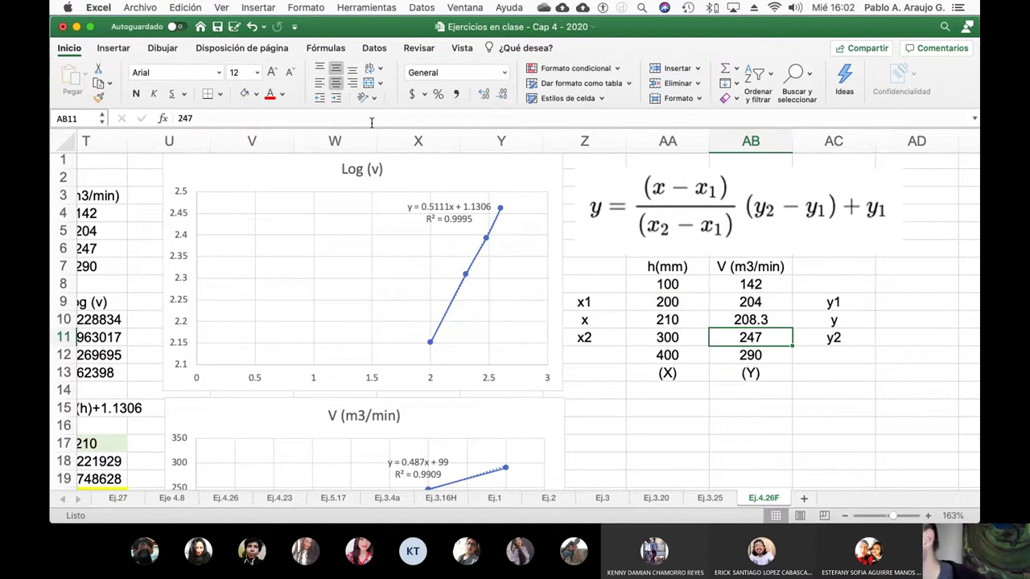
# - Shade the interpolated V value and its y label, AB10:AC10, with the light green fill
pyautogui.click(755, 325)
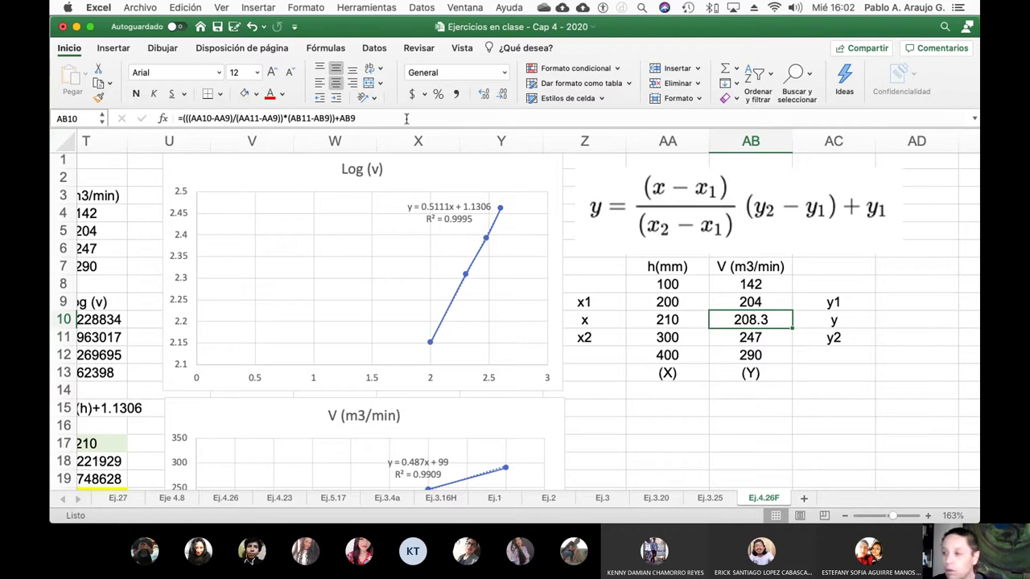
pyautogui.moveTo(825, 324); pyautogui.dragTo(719, 320)
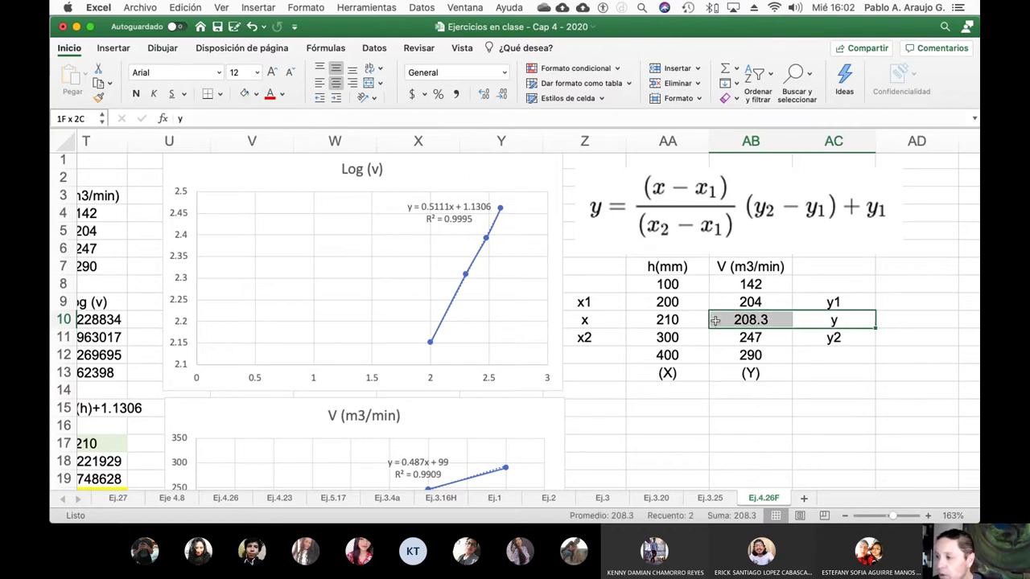
pyautogui.click(243, 94)
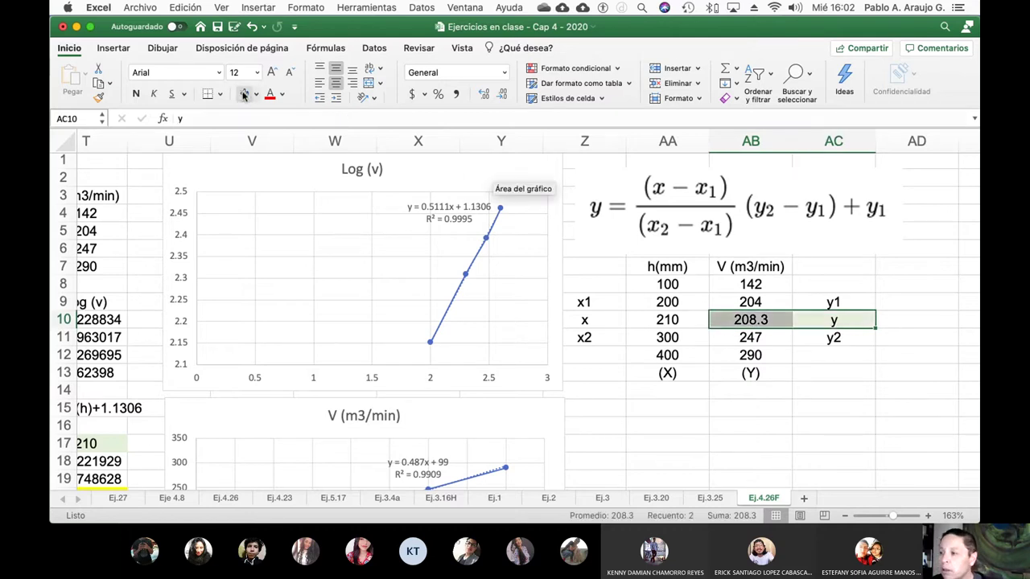
pyautogui.click(735, 432)
# - Select the V (m3/min) result calculated from the log regression in T20
pyautogui.hscroll(-2, 734, 432)
pyautogui.hscroll(-5, 733, 431)
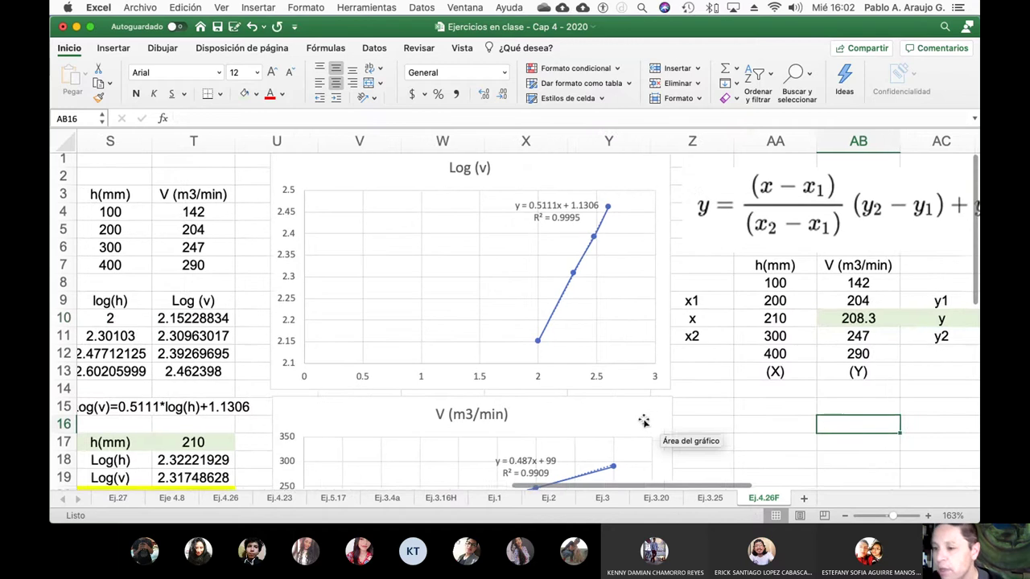
pyautogui.scroll(-3, 644, 422)
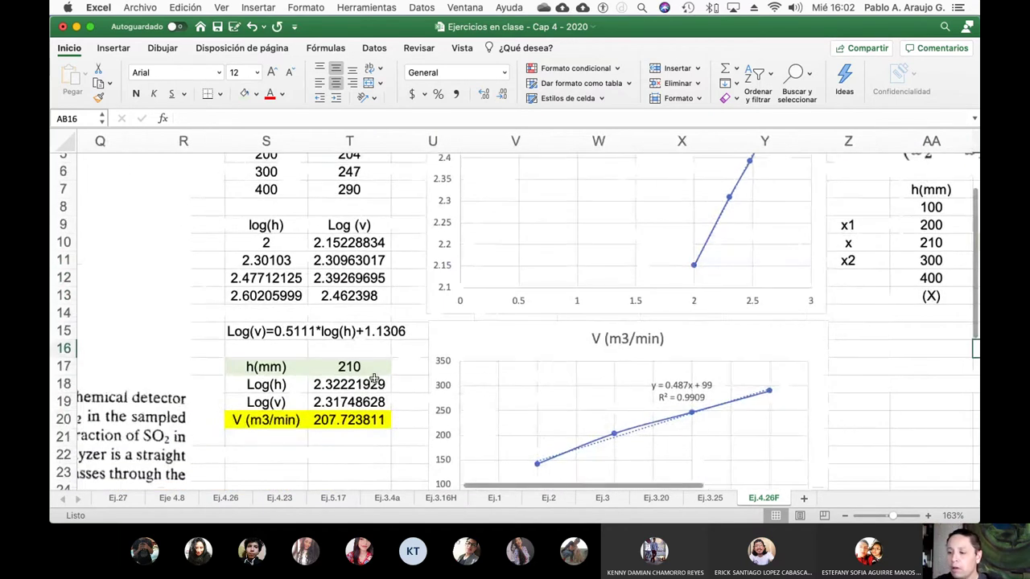
pyautogui.click(350, 417)
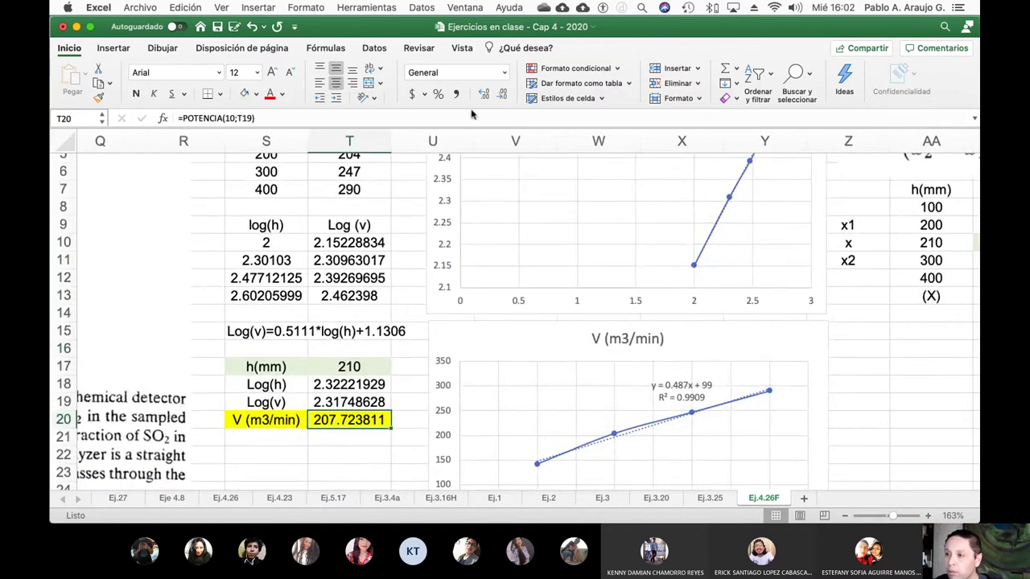
# - Format the calculated V (m3/min) result in T20 to show two decimals
pyautogui.click(501, 95)
pyautogui.click(502, 95)
pyautogui.click(502, 95)
pyautogui.click(501, 95)
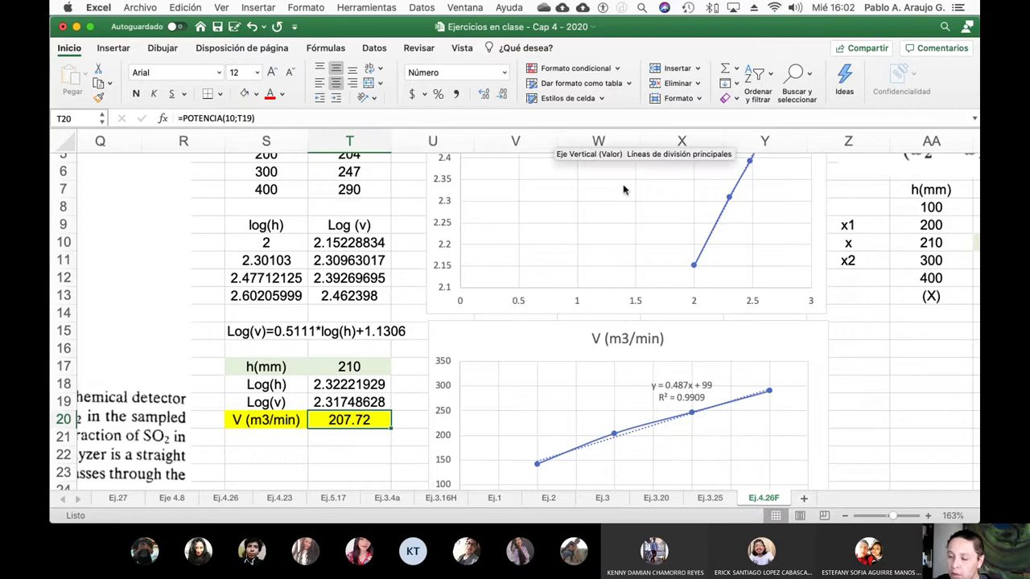
# - Examine the interpolated flow in AB10, its data table and the linear interpolation formula for comparison with the logarithmic result
pyautogui.hscroll(5, 893, 386)
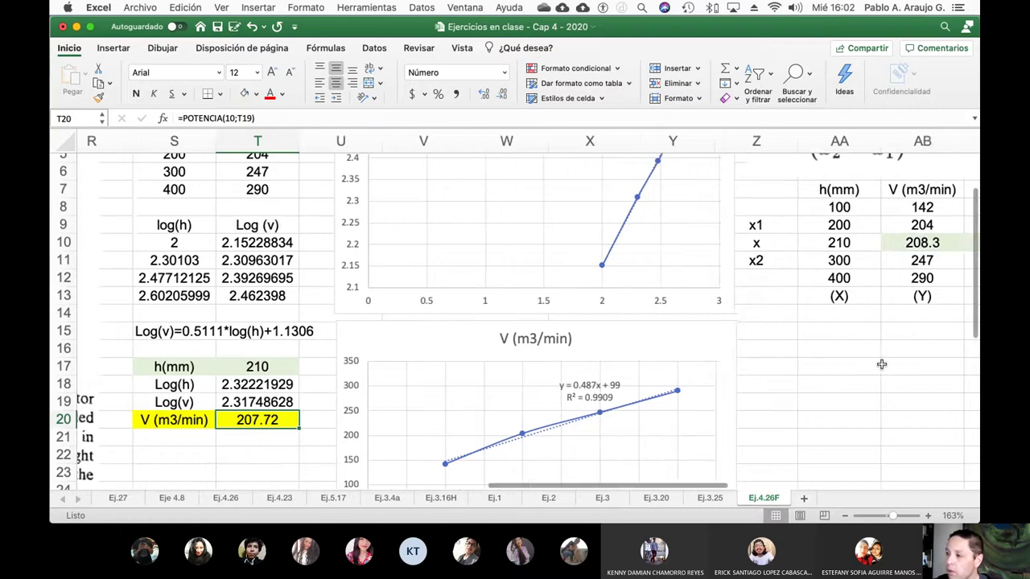
pyautogui.click(768, 242)
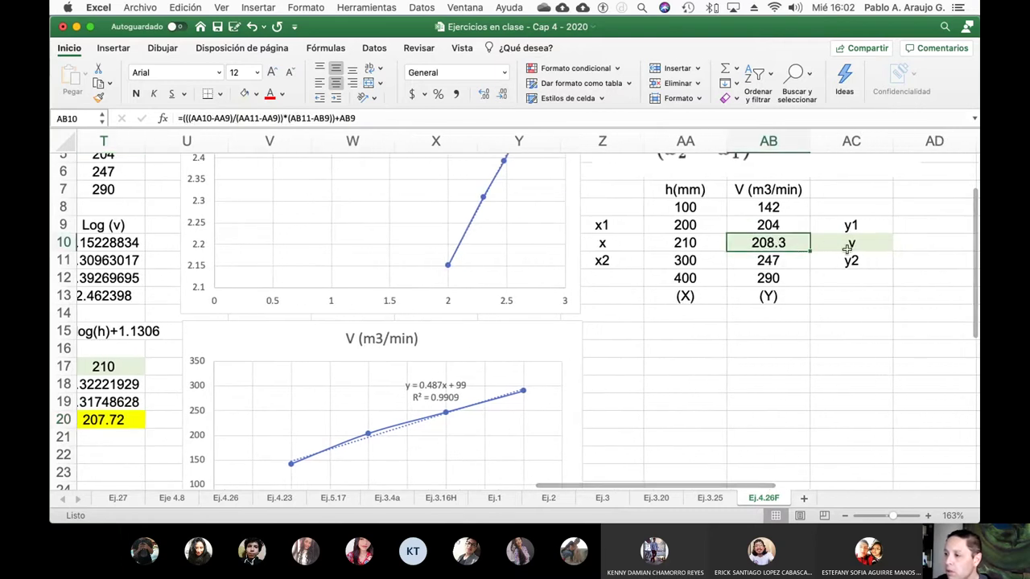
pyautogui.moveTo(845, 242); pyautogui.dragTo(775, 243)
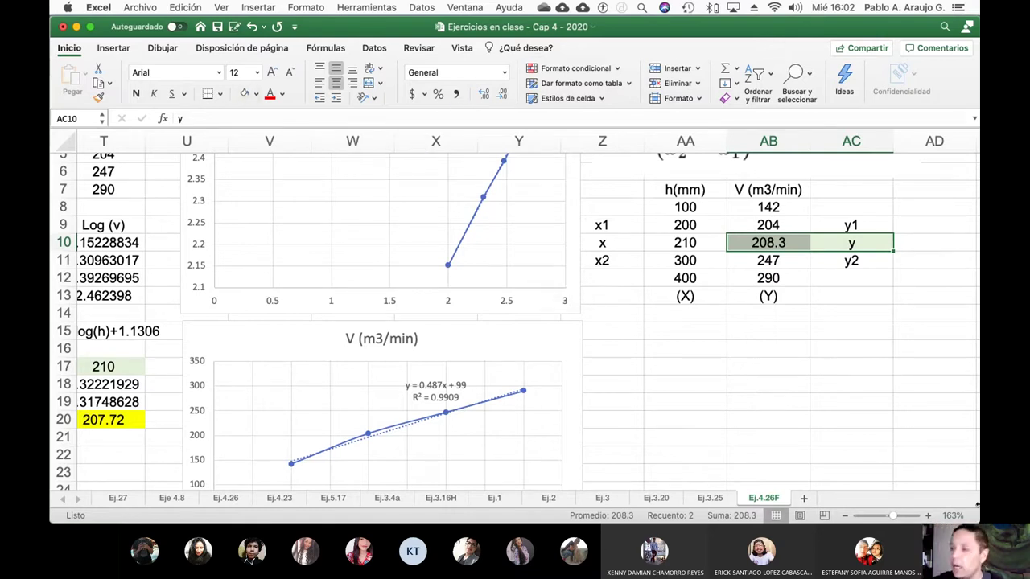
pyautogui.click(859, 371)
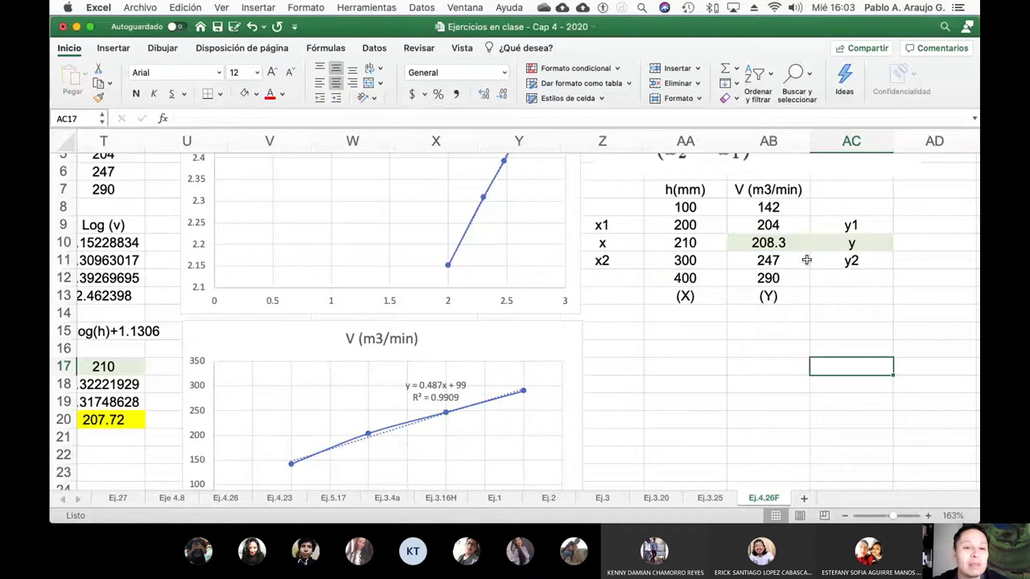
pyautogui.hscroll(-3, 421, 264)
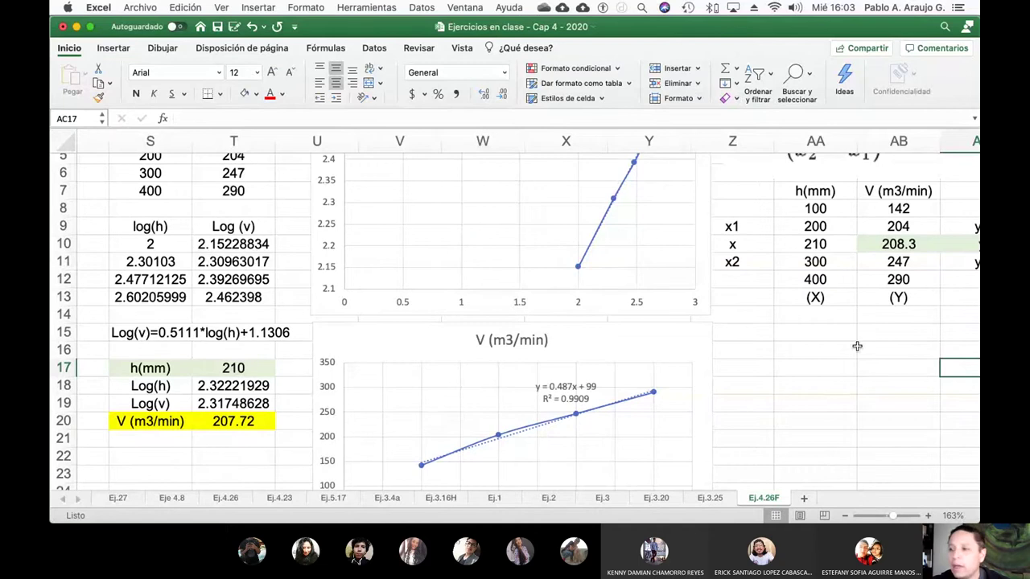
pyautogui.hscroll(2, 880, 346)
pyautogui.scroll(3, 880, 346)
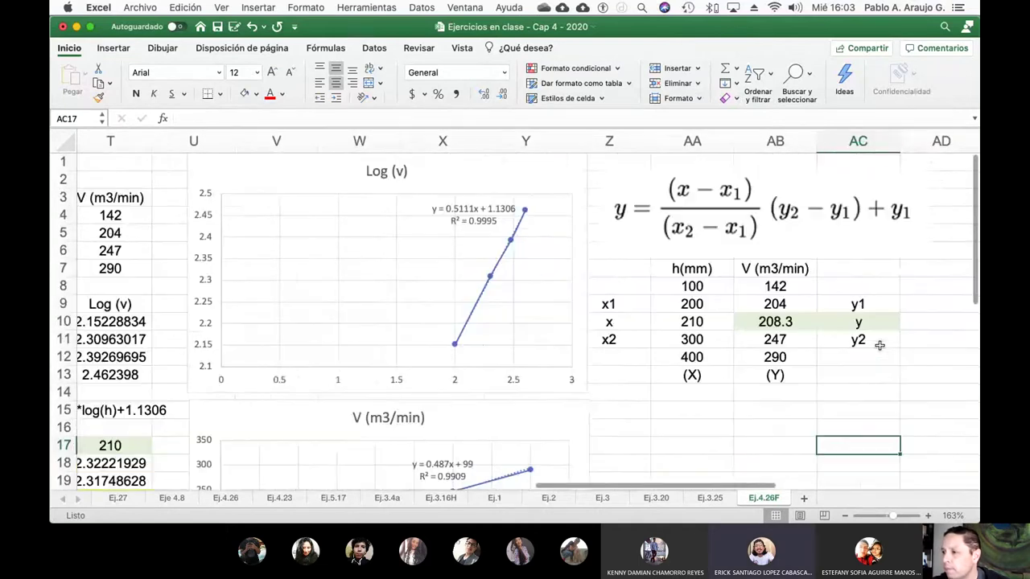
pyautogui.hscroll(1, 880, 346)
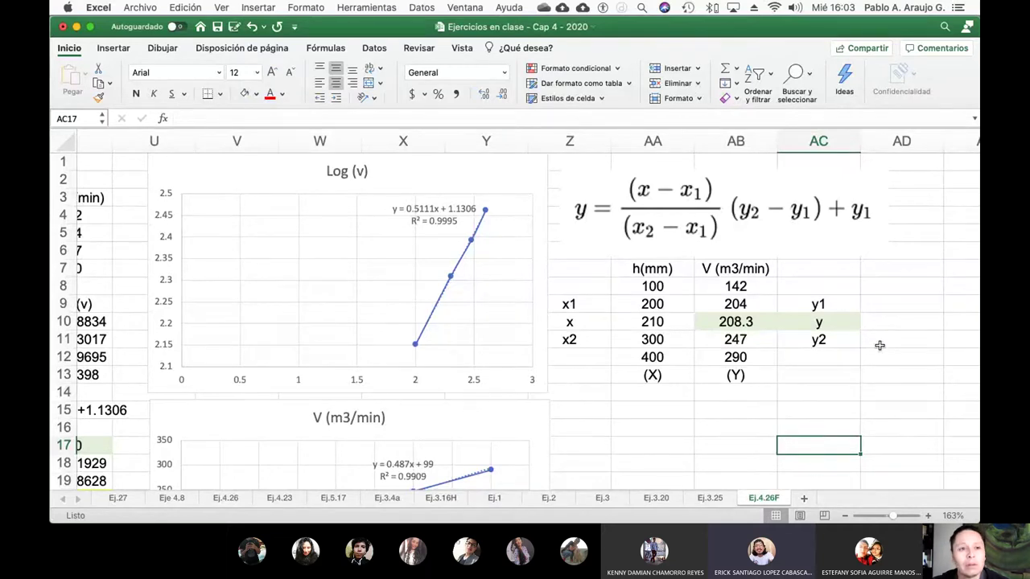
pyautogui.hscroll(-6, 861, 345)
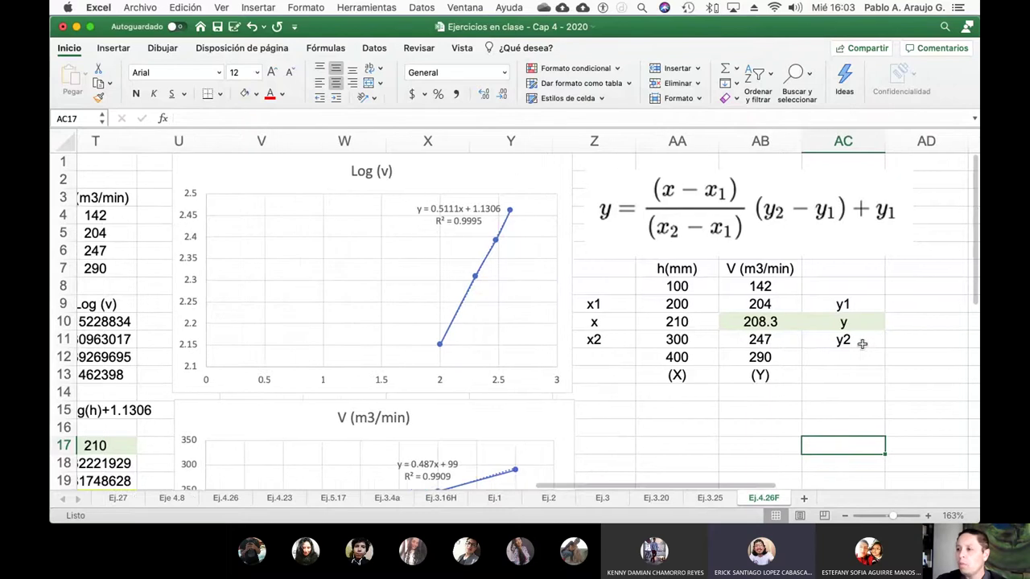
pyautogui.scroll(-6, 862, 345)
pyautogui.hscroll(-2, 861, 344)
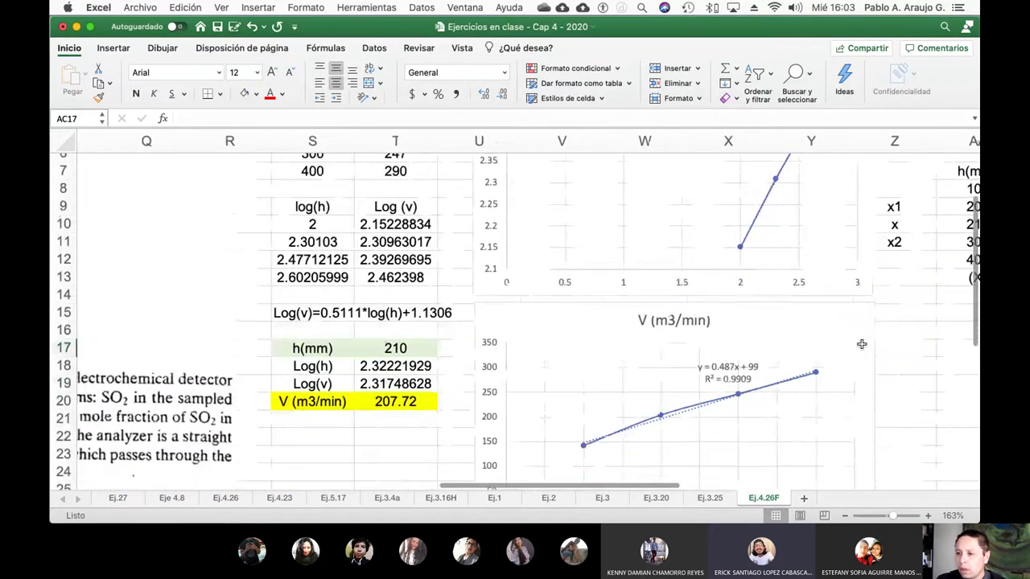
# - Review the formulas behind Log(h), Log(v) and V (m3/min) in T18 to T20
pyautogui.click(380, 369)
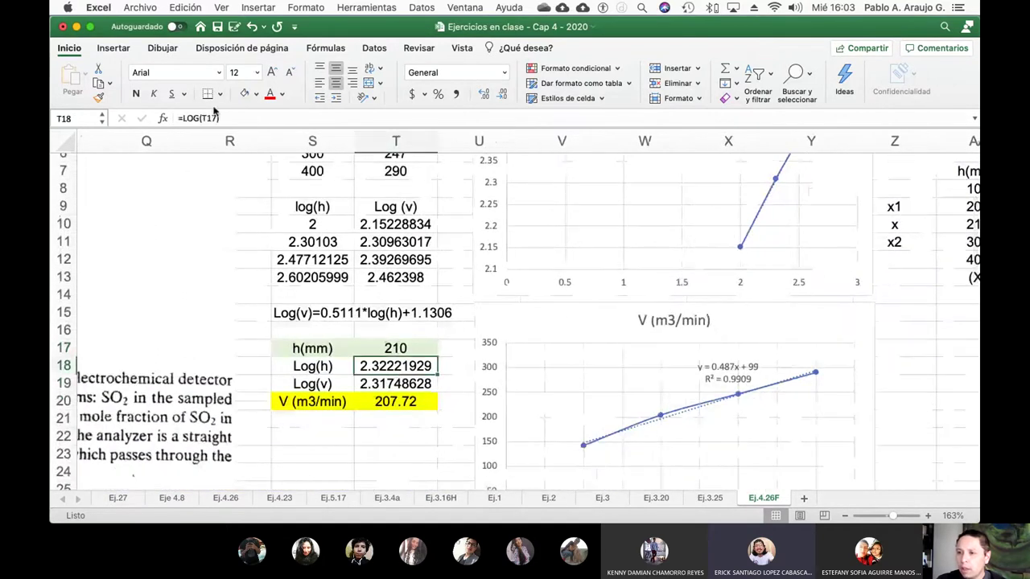
pyautogui.click(244, 119)
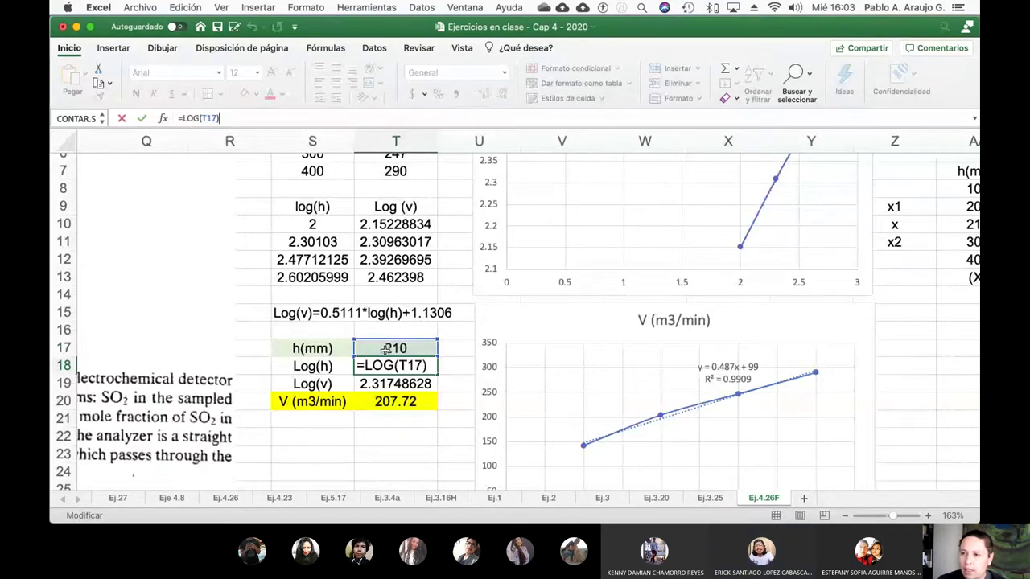
pyautogui.press('Return')
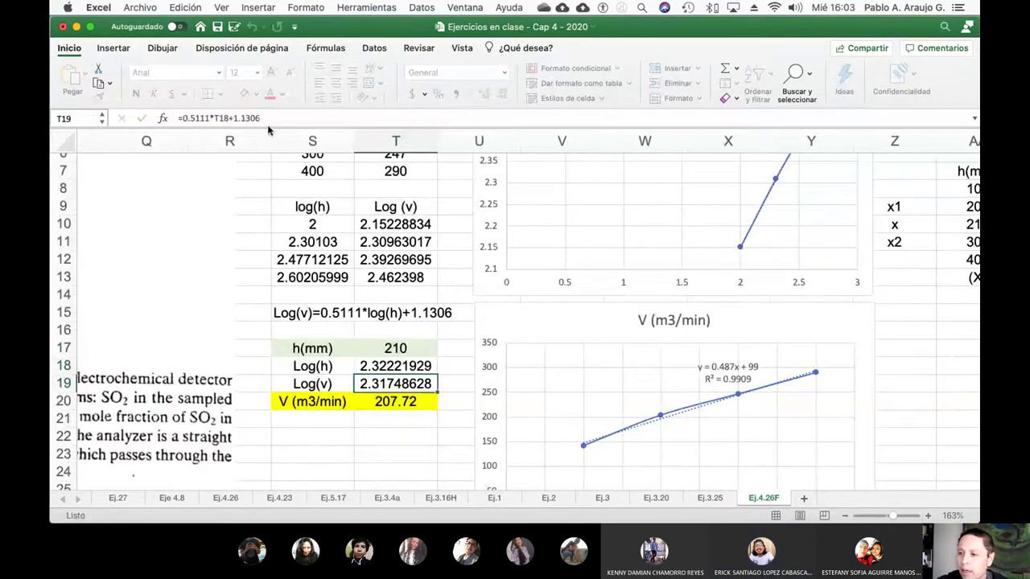
pyautogui.press('Return')
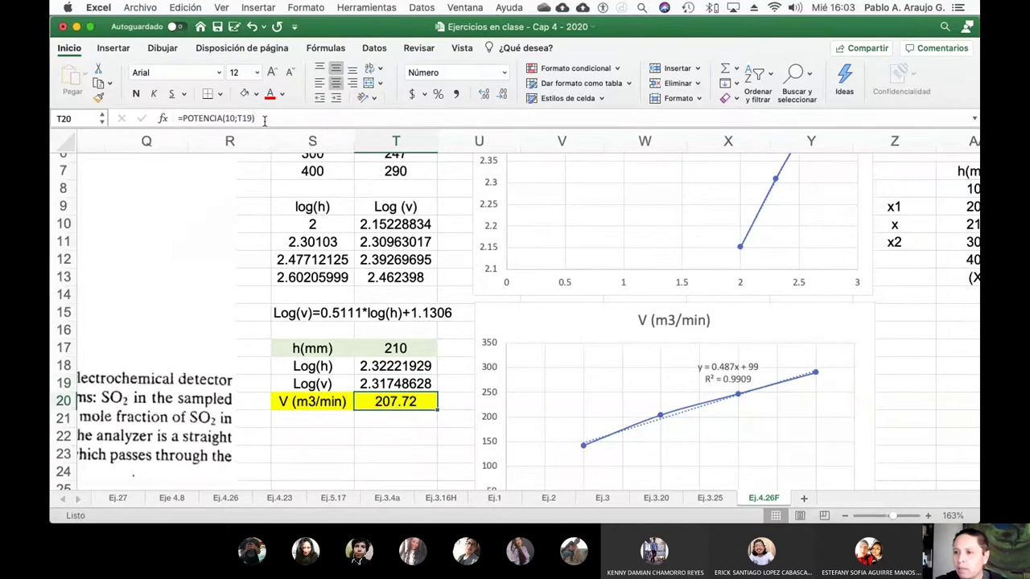
pyautogui.click(264, 118)
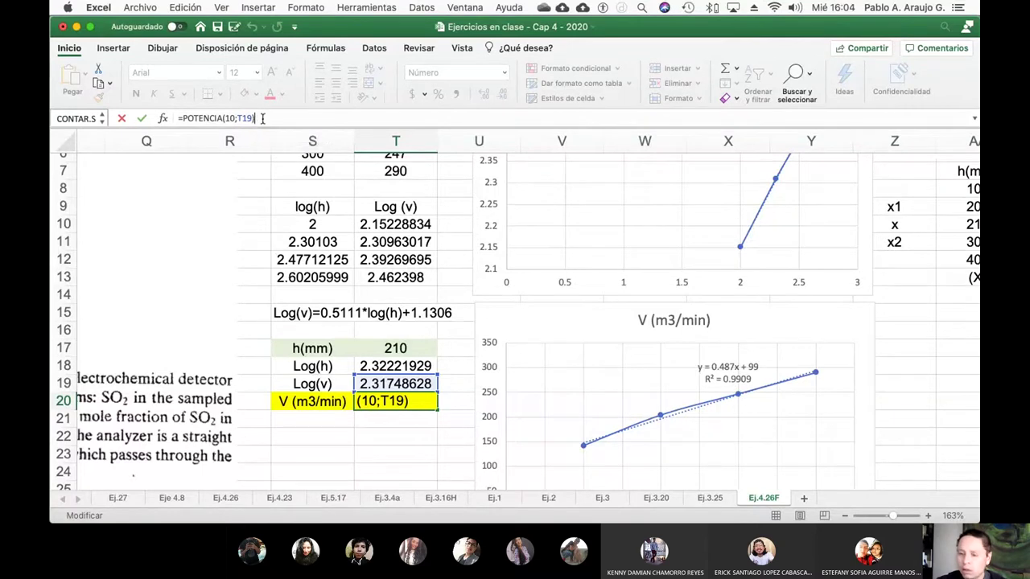
pyautogui.press('Return')
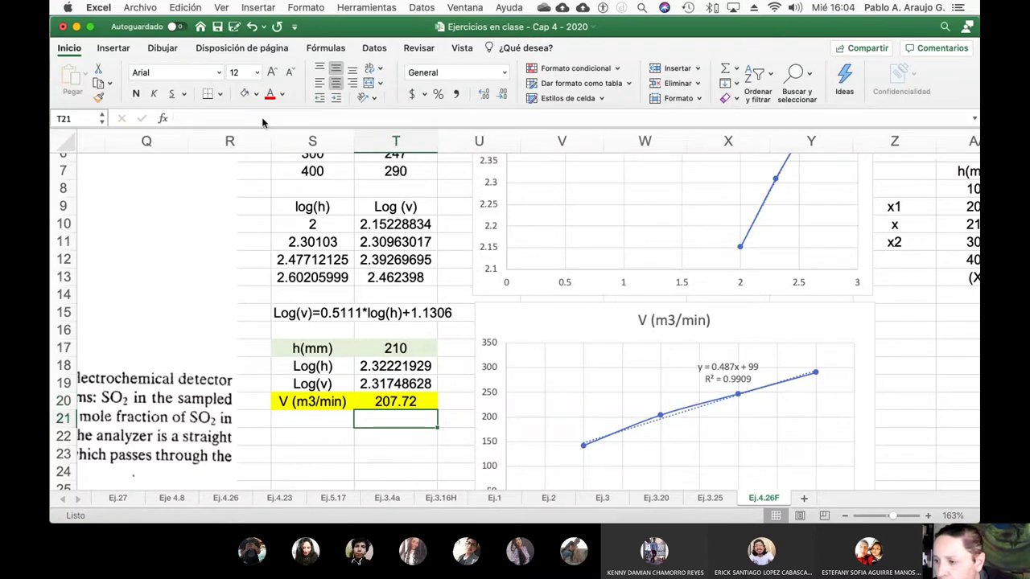
pyautogui.press('Up')
pyautogui.press('Up')
pyautogui.click(270, 118)
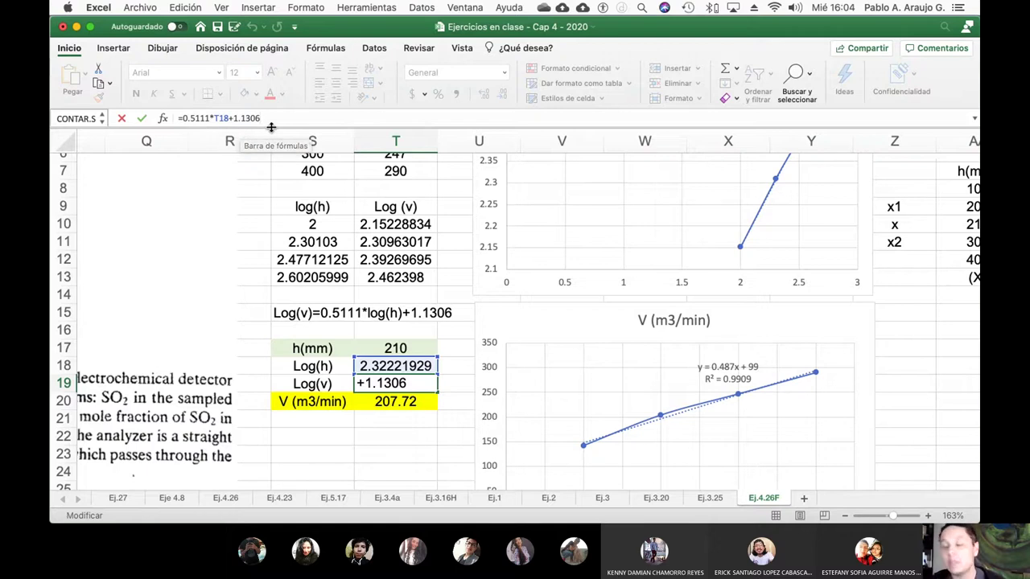
pyautogui.press('Return')
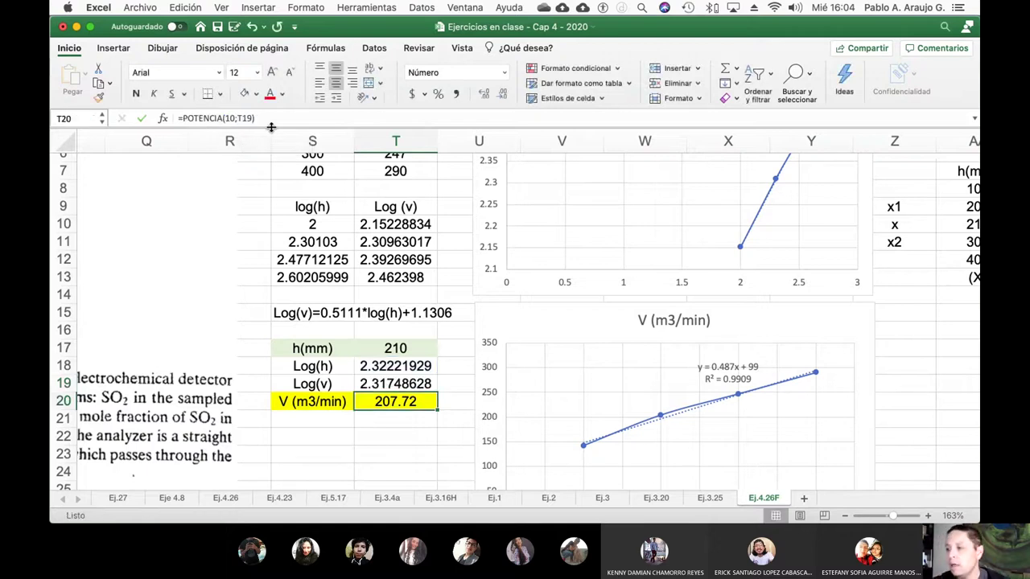
# - Change the fill of the V (m3/min) label and result in S20:T20 to the theme's green
pyautogui.hscroll(5, 417, 300)
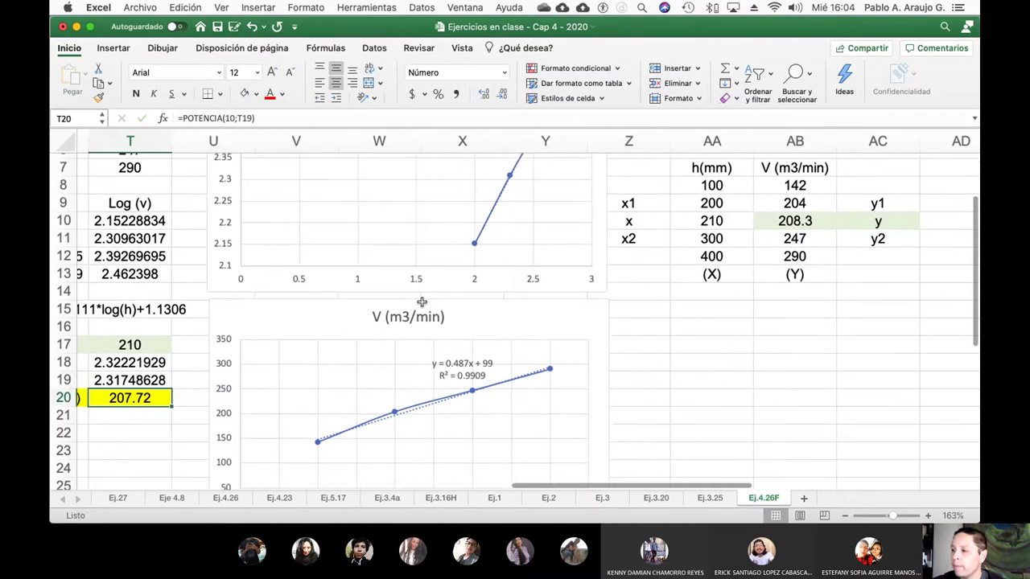
pyautogui.hscroll(-3, 362, 326)
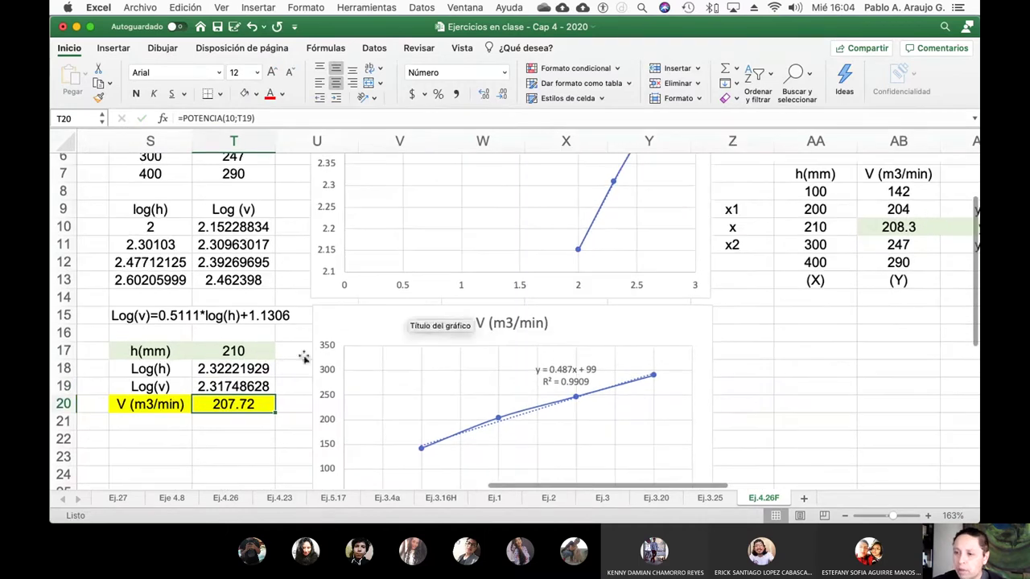
pyautogui.click(262, 354)
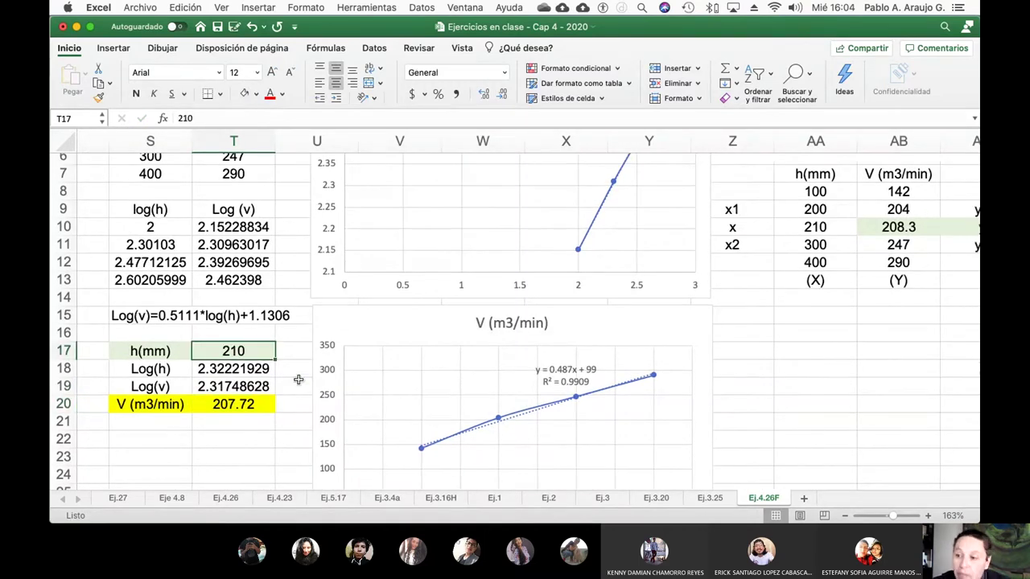
pyautogui.press('Down')
pyautogui.press('Down')
pyautogui.press('Down')
pyautogui.hotkey('shift', 'Left')
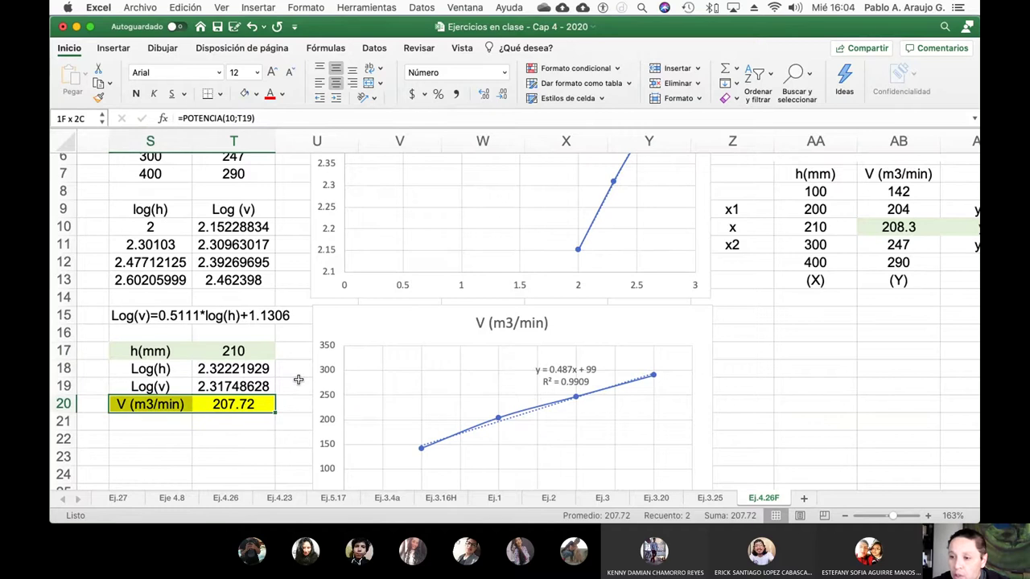
pyautogui.click(256, 94)
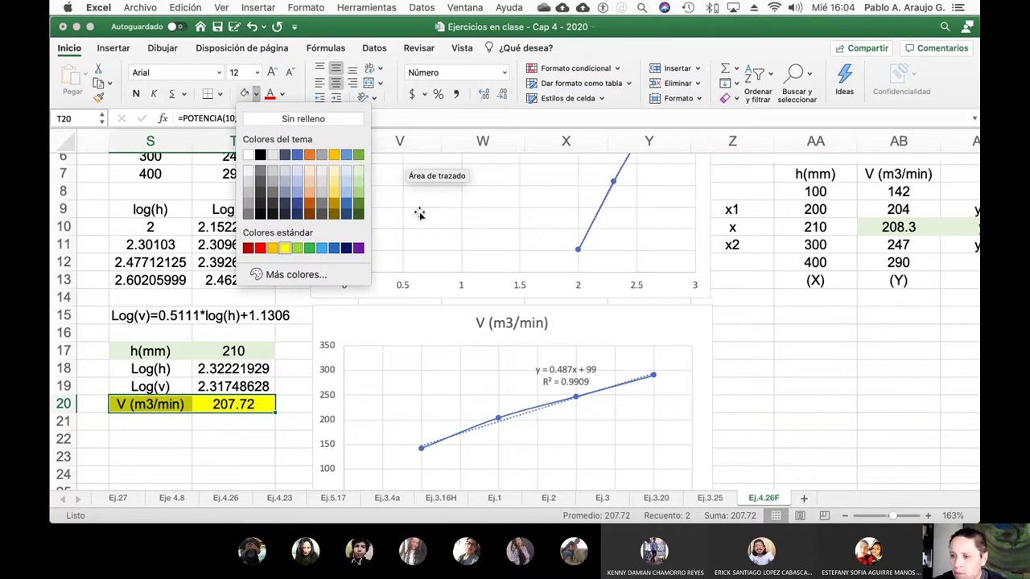
pyautogui.click(359, 155)
pyautogui.click(819, 410)
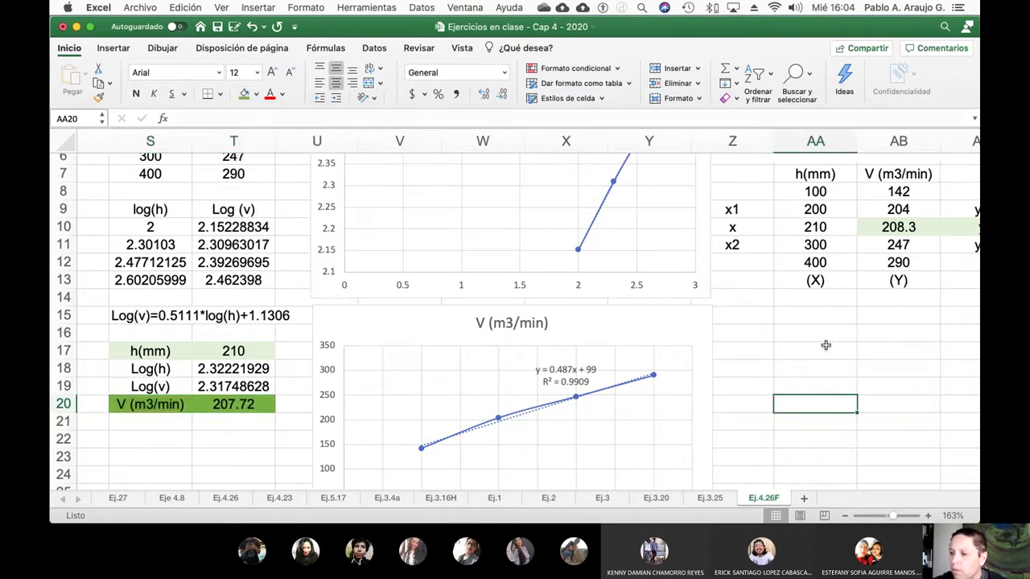
# - Apply the same green fill to the interpolated flow and its y label in AB10:AC10
pyautogui.hscroll(2, 829, 346)
pyautogui.moveTo(833, 229); pyautogui.dragTo(922, 228)
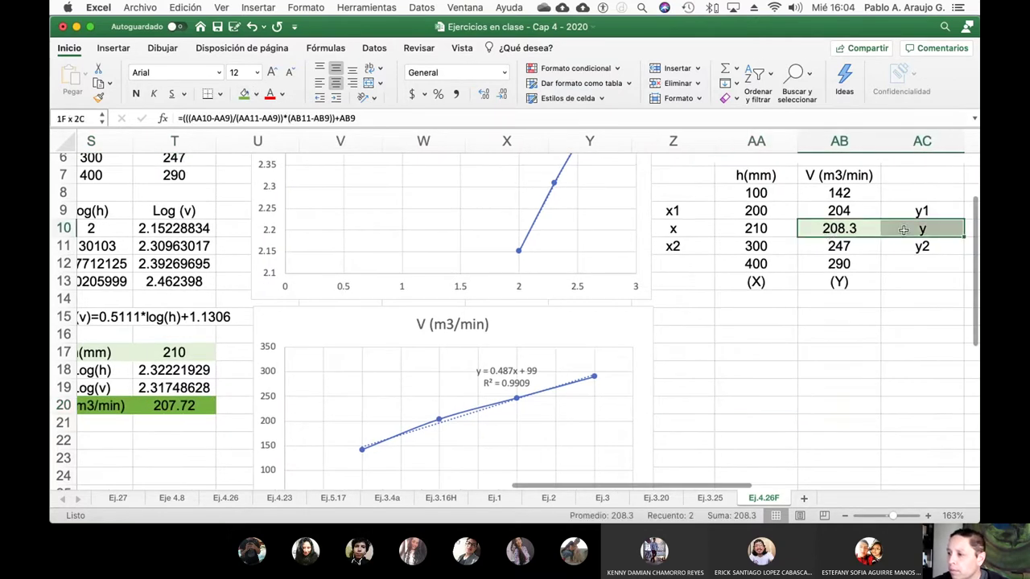
pyautogui.click(244, 94)
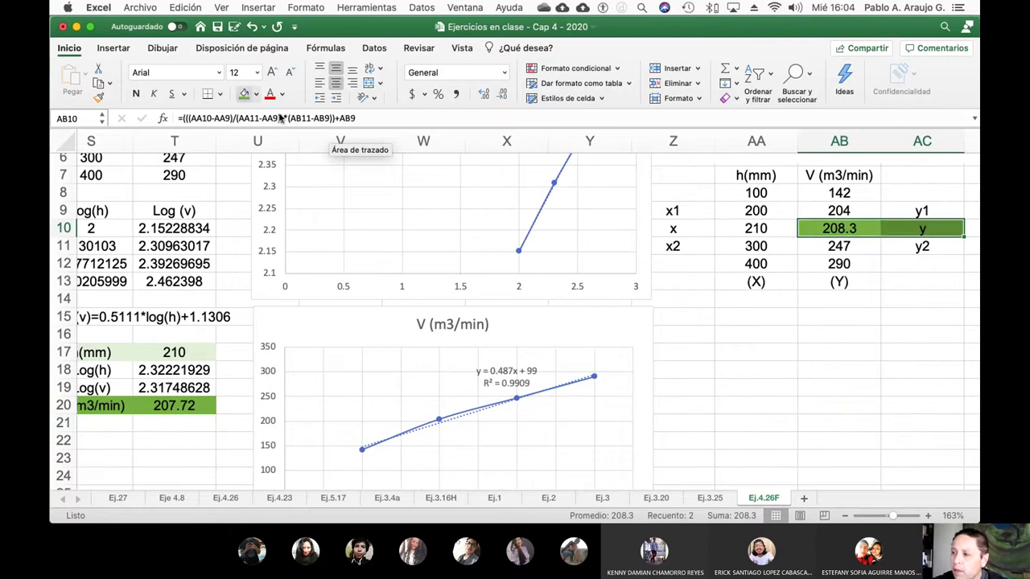
pyautogui.click(840, 347)
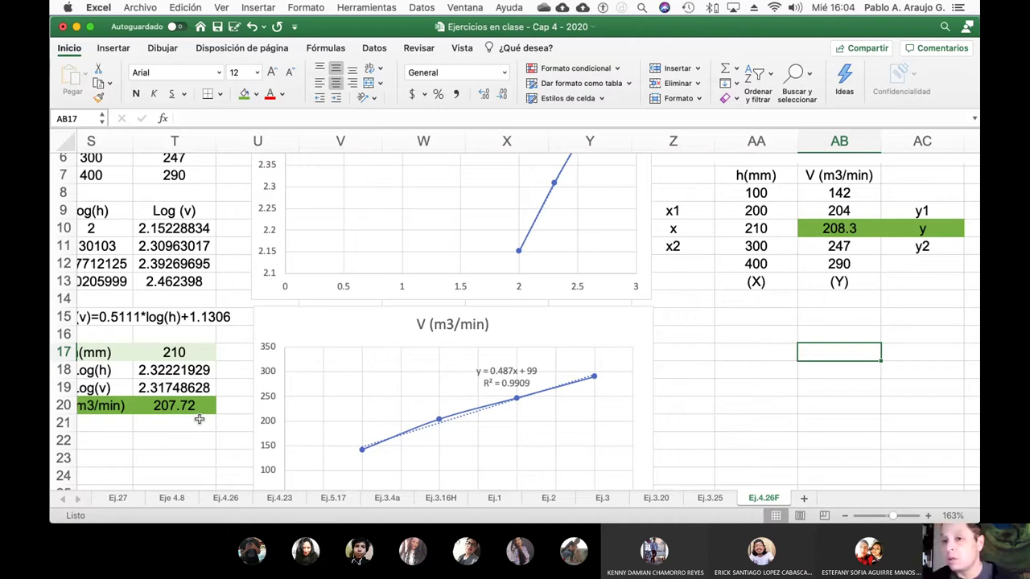
# - Review the calibration data and questions (a) to (d) of the problem statement, and return to the interpolation table
pyautogui.hscroll(-5, 197, 352)
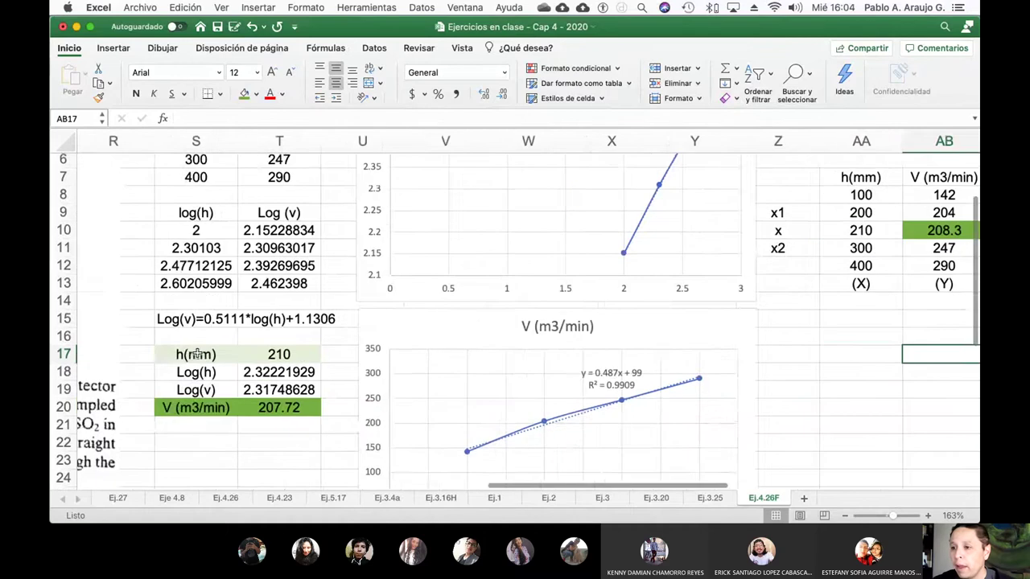
pyautogui.hscroll(-5, 197, 353)
pyautogui.scroll(3, 197, 352)
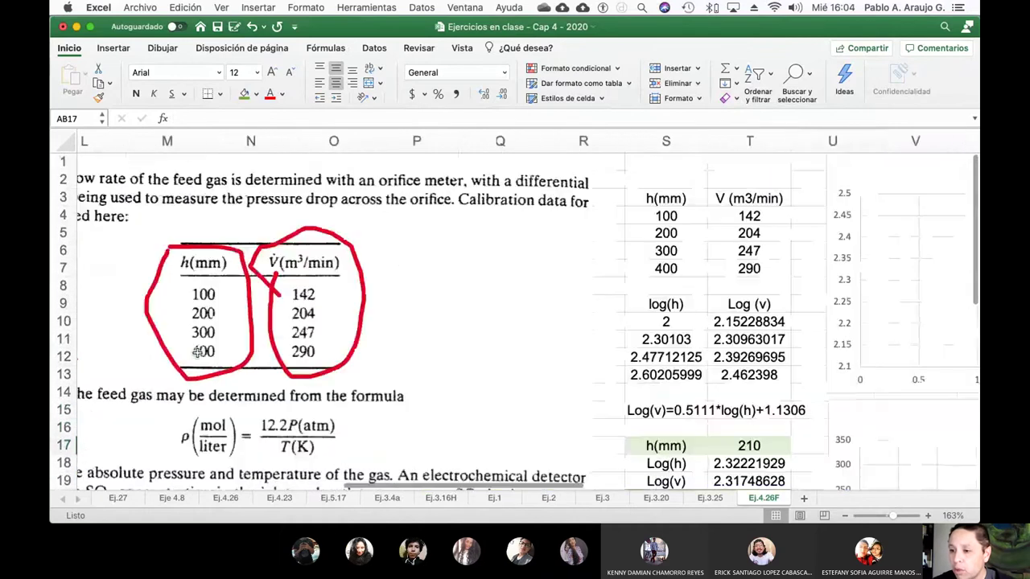
pyautogui.scroll(-10, 197, 353)
pyautogui.hscroll(-3, 197, 352)
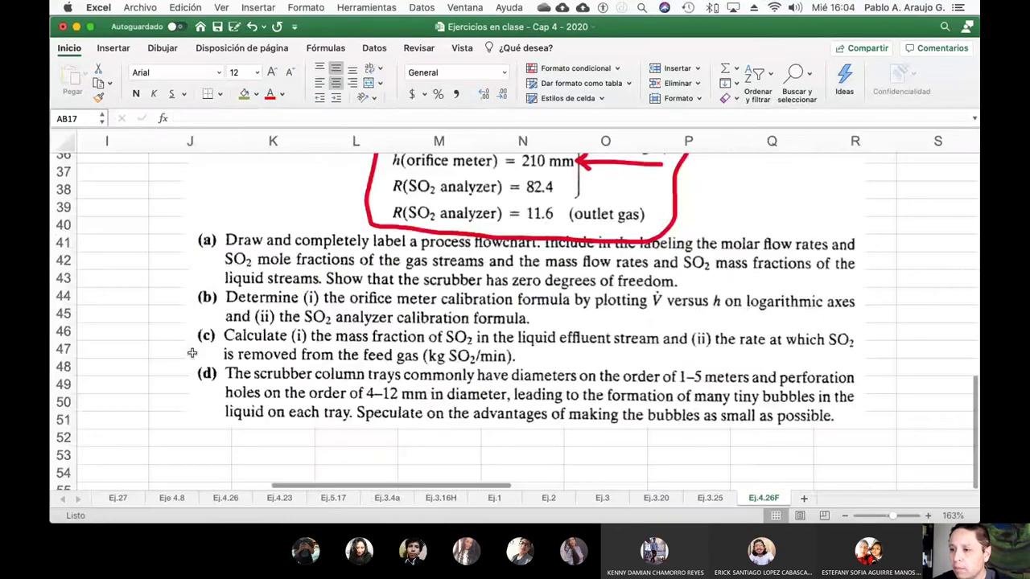
pyautogui.scroll(-2, 193, 352)
pyautogui.hscroll(1, 192, 353)
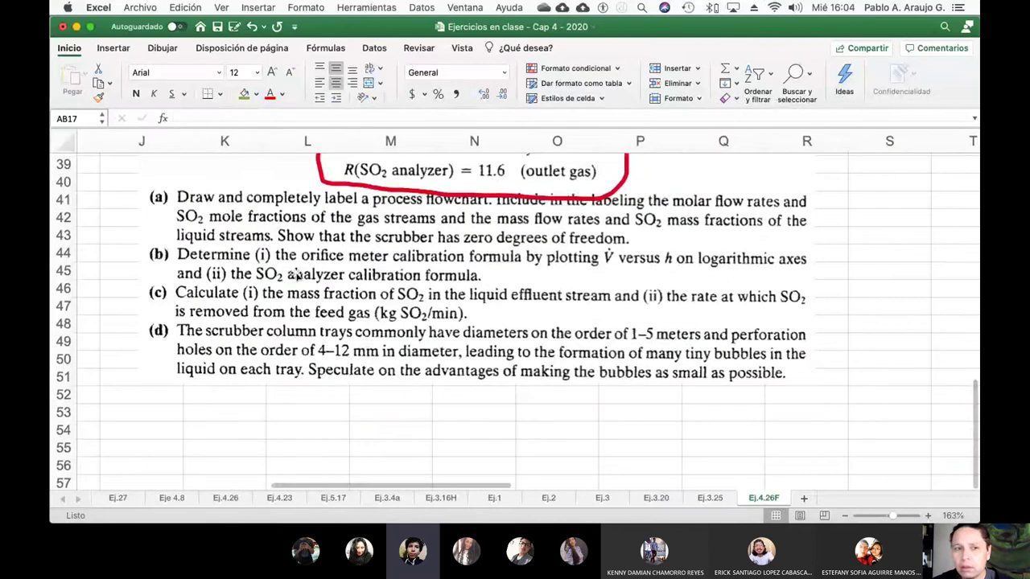
pyautogui.hscroll(8, 523, 323)
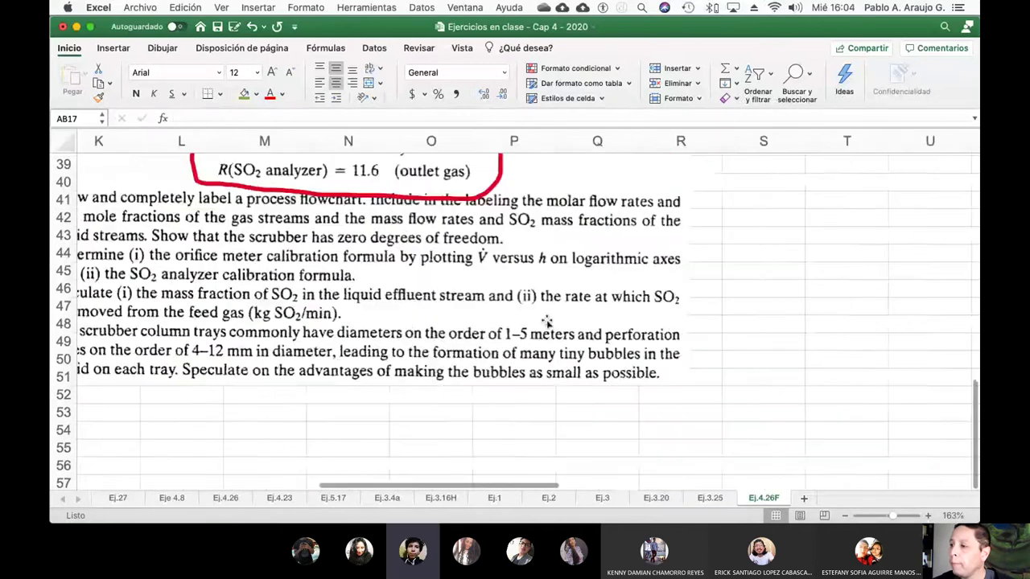
pyautogui.scroll(5, 549, 323)
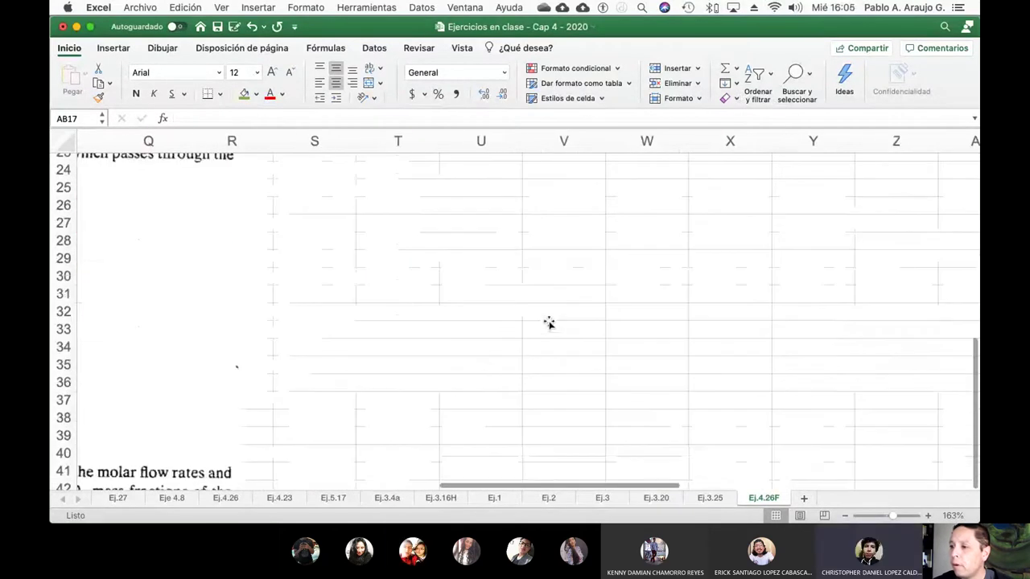
pyautogui.scroll(7, 549, 322)
pyautogui.hscroll(4, 549, 323)
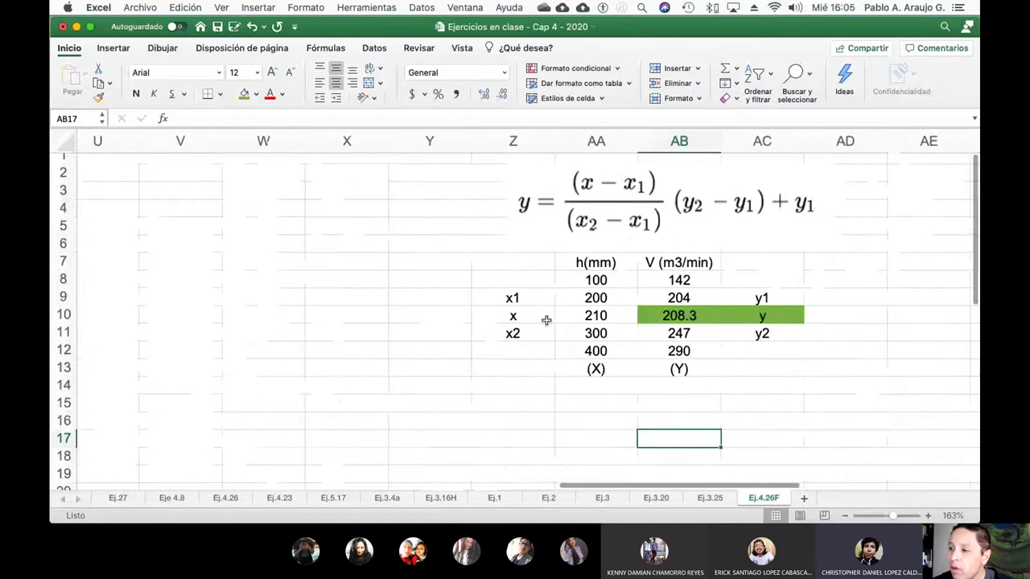
pyautogui.hscroll(-2, 548, 321)
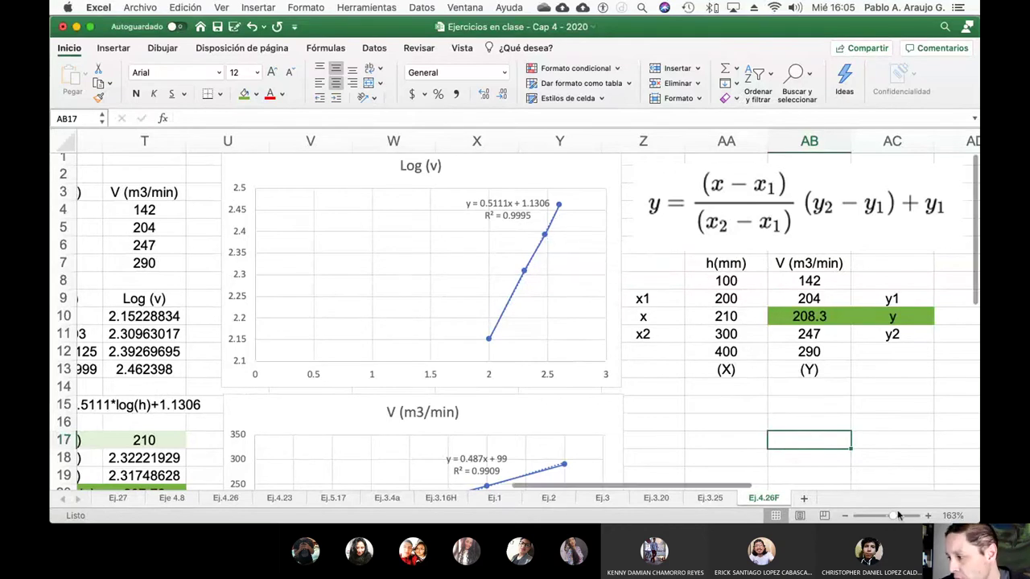
# - Examine the trendline and data points of the Log (v) chart up close, beside the interpolation table
pyautogui.moveTo(899, 516); pyautogui.dragTo(910, 519)
pyautogui.hscroll(-2, 756, 414)
pyautogui.hscroll(5, 756, 413)
pyautogui.hscroll(-1, 757, 414)
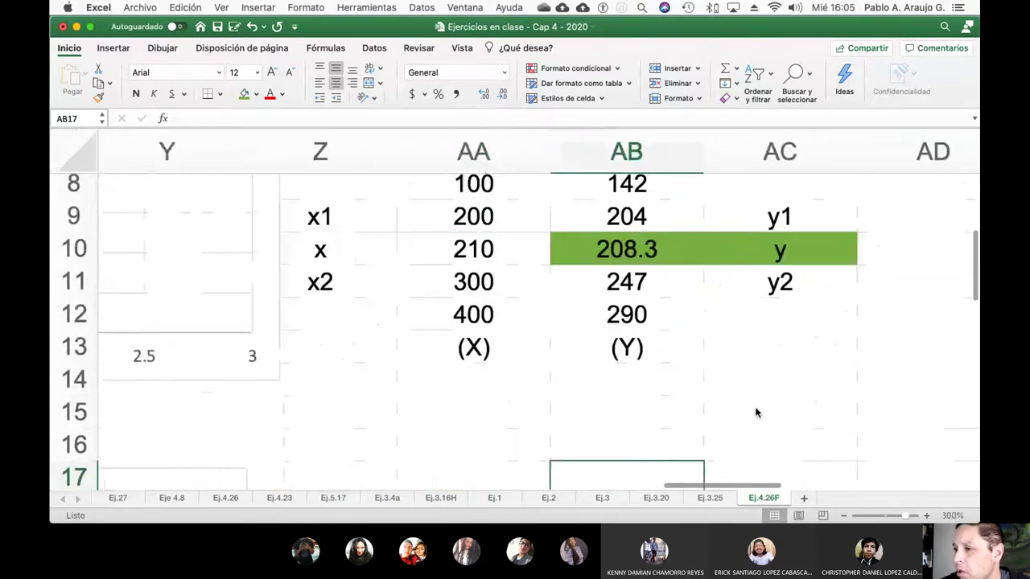
pyautogui.hscroll(-2, 757, 413)
pyautogui.scroll(5, 757, 414)
pyautogui.scroll(-1, 757, 414)
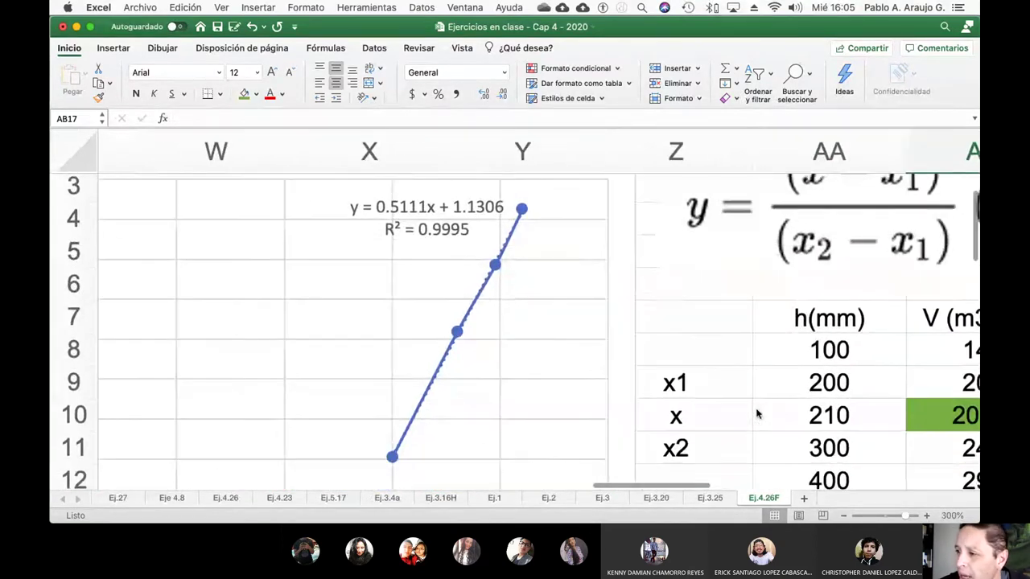
pyautogui.hscroll(-1, 757, 413)
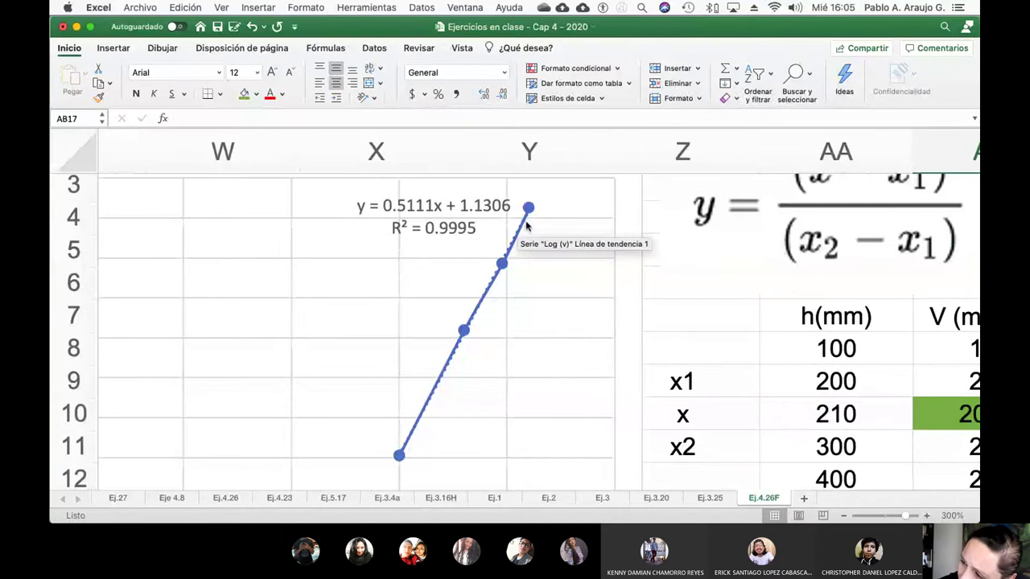
pyautogui.moveTo(462, 332)
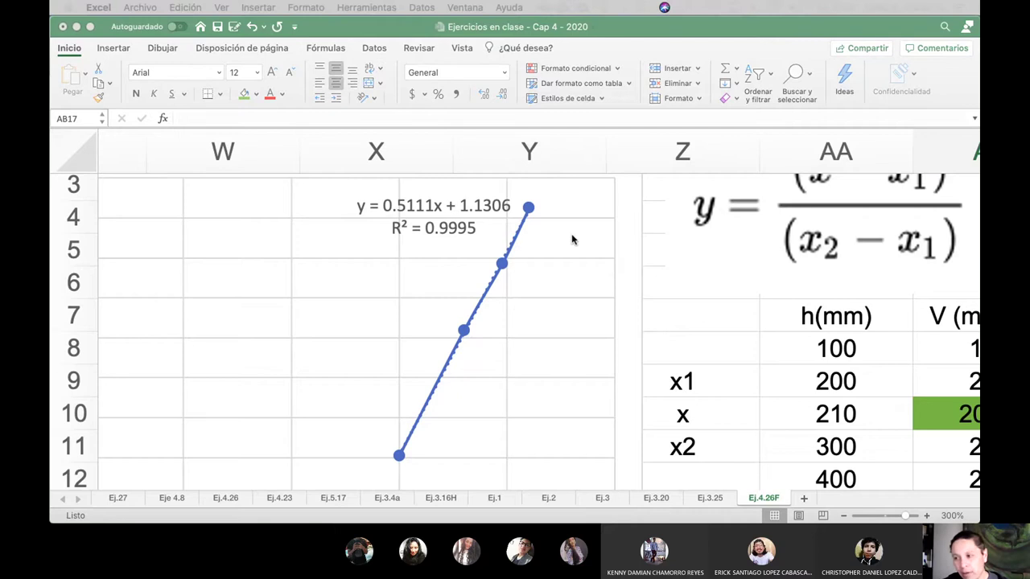
# - Check the source ranges of the Log (v) chart and compare it with the V (m3/min) chart below
pyautogui.click(622, 241)
pyautogui.scroll(-5, 622, 241)
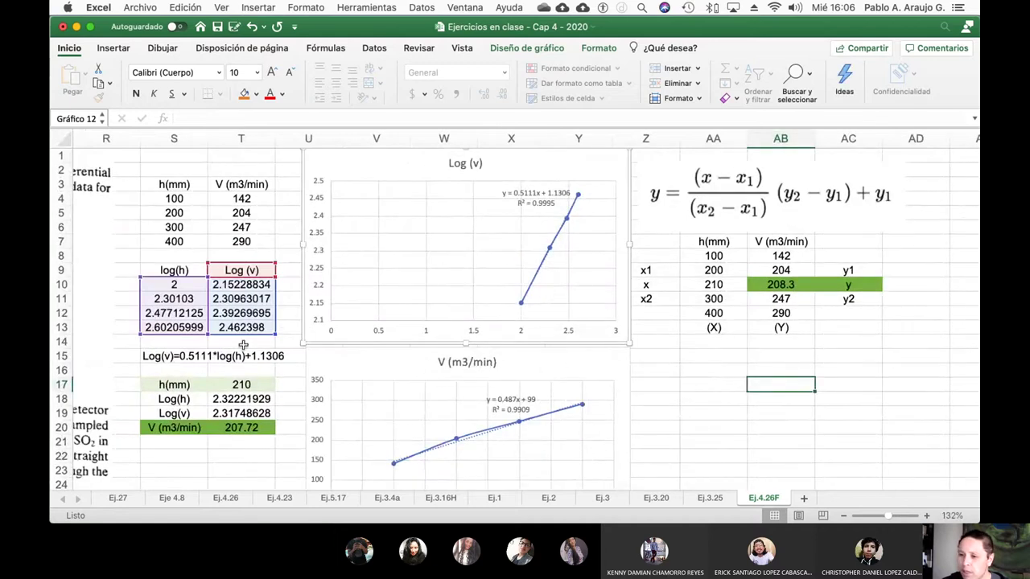
pyautogui.click(288, 240)
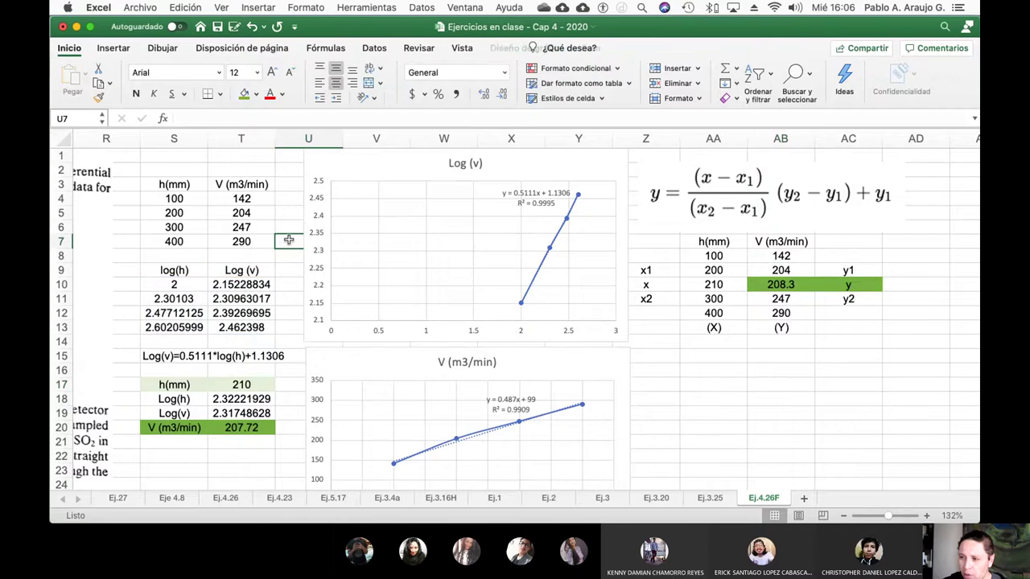
pyautogui.scroll(-3, 288, 239)
pyautogui.scroll(-1, 288, 240)
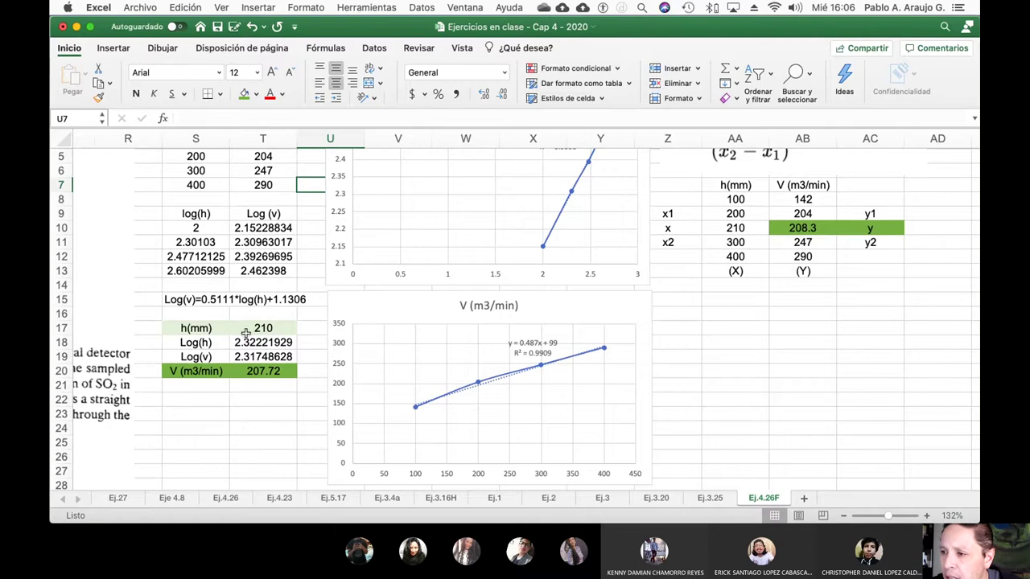
# - Widen column T slightly
pyautogui.hscroll(-2, 239, 331)
pyautogui.scroll(-1, 239, 332)
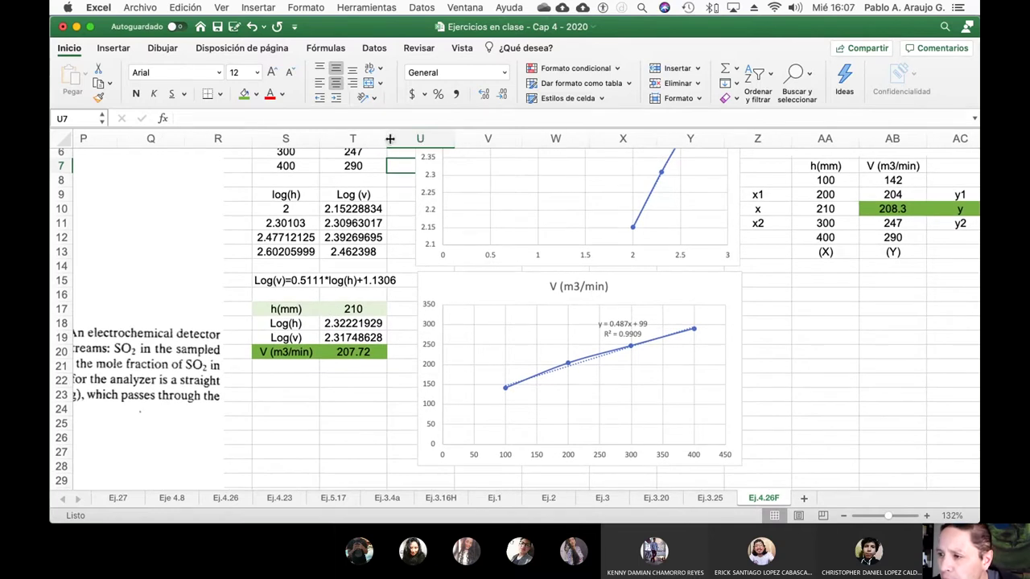
pyautogui.moveTo(388, 139); pyautogui.dragTo(395, 138)
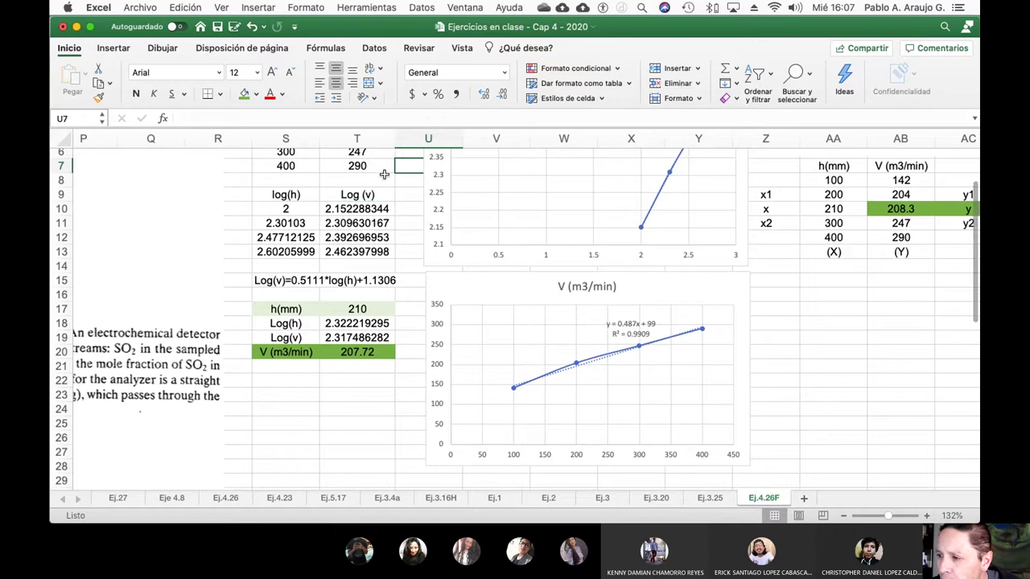
# - Format the Log (v) values in T10:T13 to show four decimal places
pyautogui.click(361, 206)
pyautogui.moveTo(362, 206); pyautogui.dragTo(362, 252)
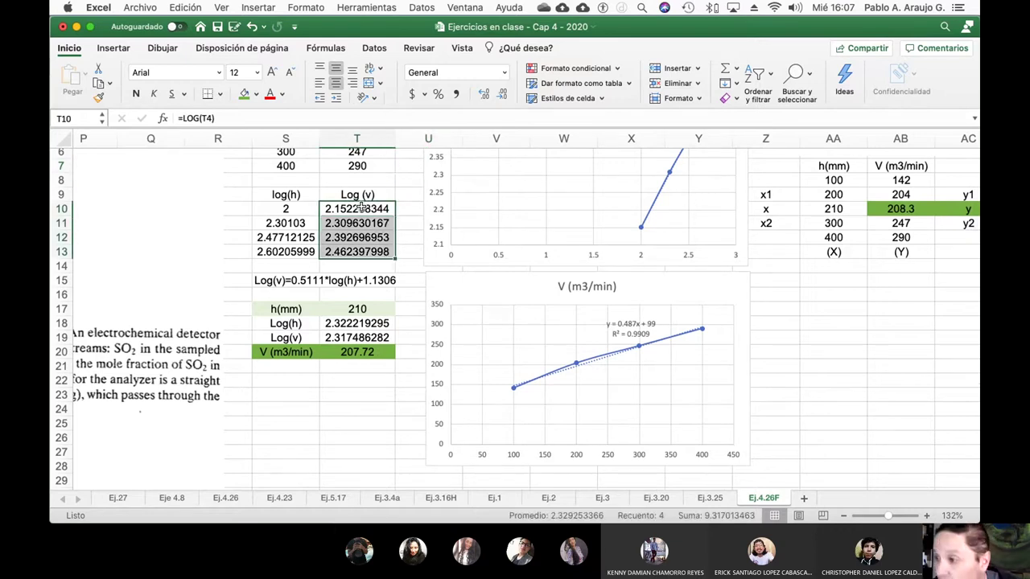
pyautogui.click(502, 95)
pyautogui.click(502, 95)
pyautogui.click(501, 95)
pyautogui.click(501, 95)
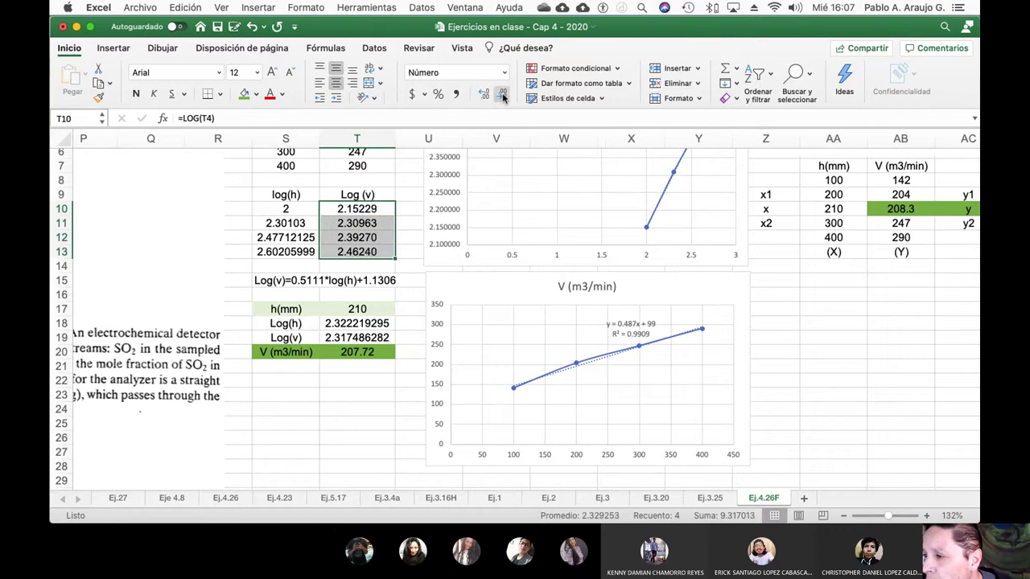
pyautogui.click(501, 95)
pyautogui.click(502, 95)
pyautogui.click(502, 95)
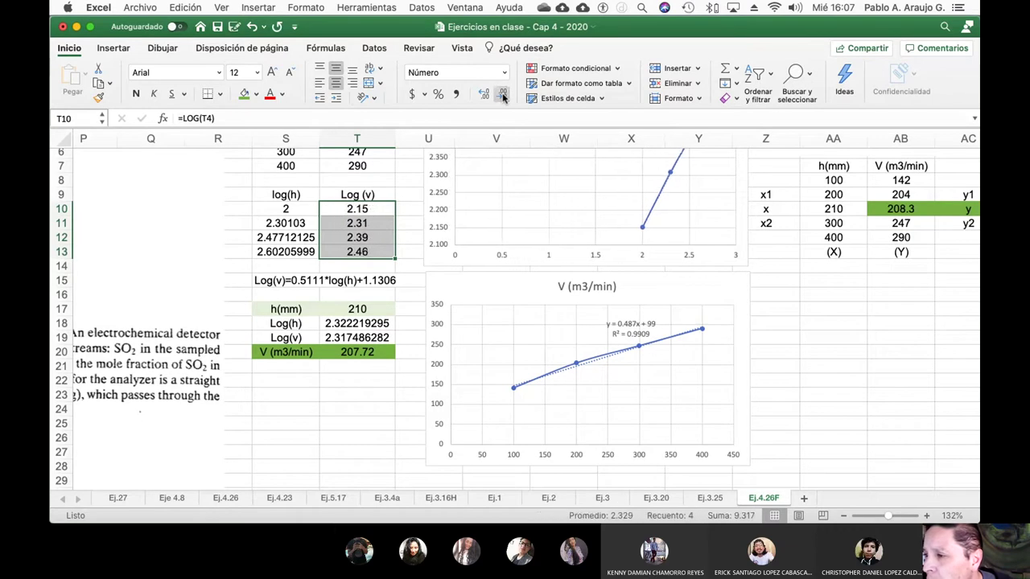
pyautogui.click(484, 94)
pyautogui.click(483, 94)
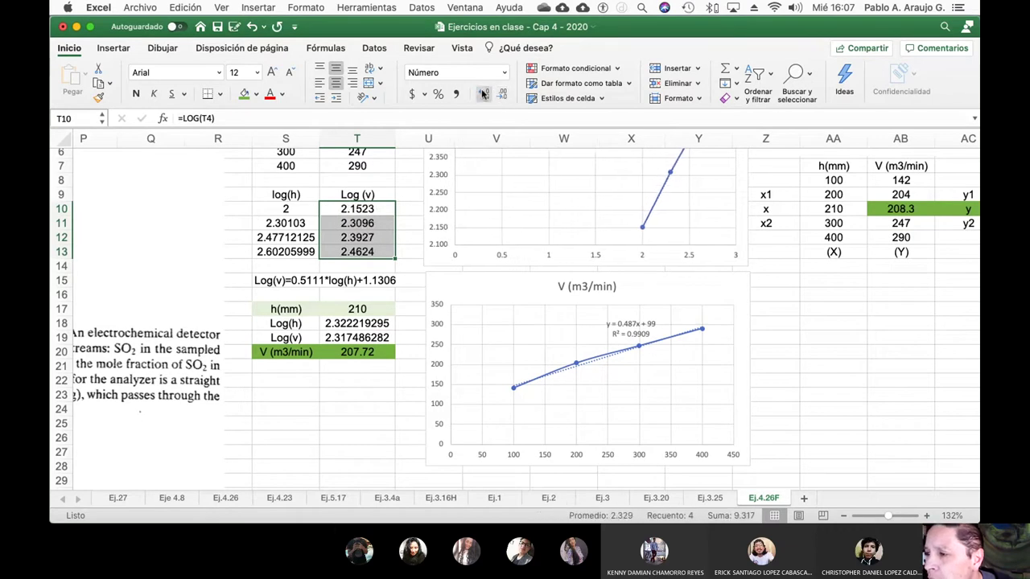
# - Review questions (a) to (d) of the problem statement and the y versus R calibration table of the SO2 analyzer
pyautogui.click(882, 341)
pyautogui.scroll(-8, 239, 345)
pyautogui.hscroll(-12, 240, 344)
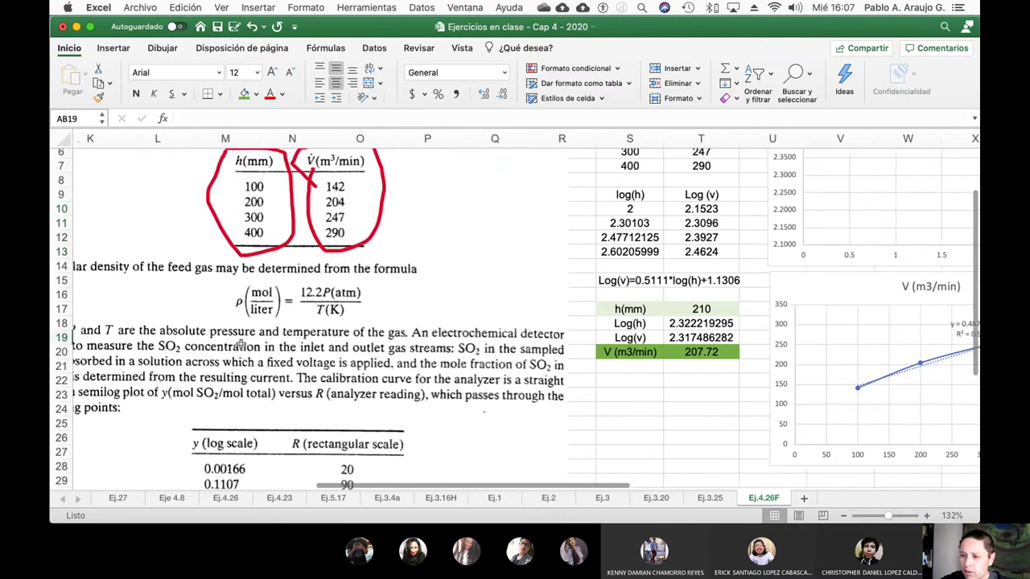
pyautogui.scroll(-5, 240, 344)
pyautogui.hscroll(1, 240, 345)
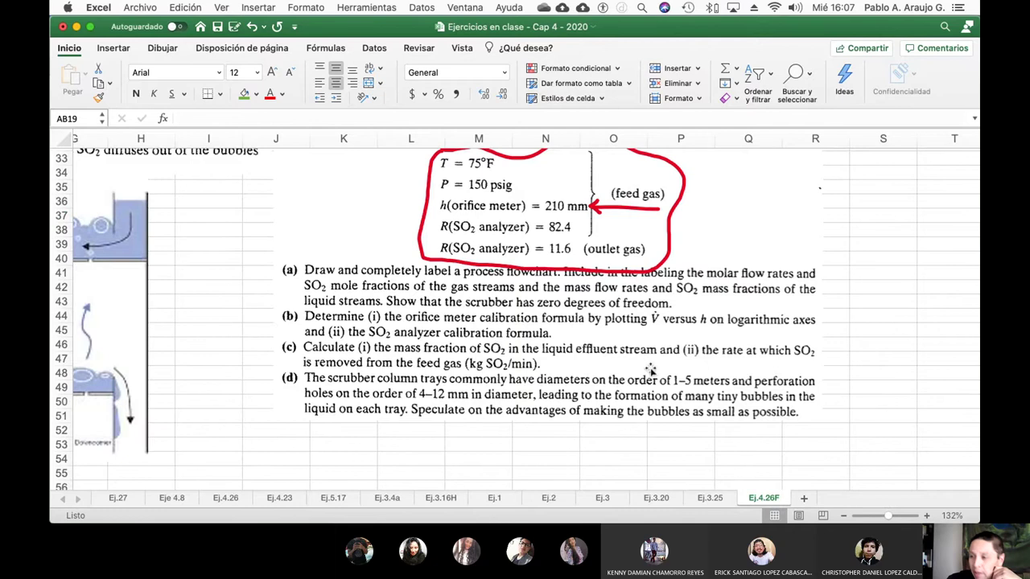
pyautogui.scroll(10, 507, 346)
pyautogui.hscroll(6, 523, 355)
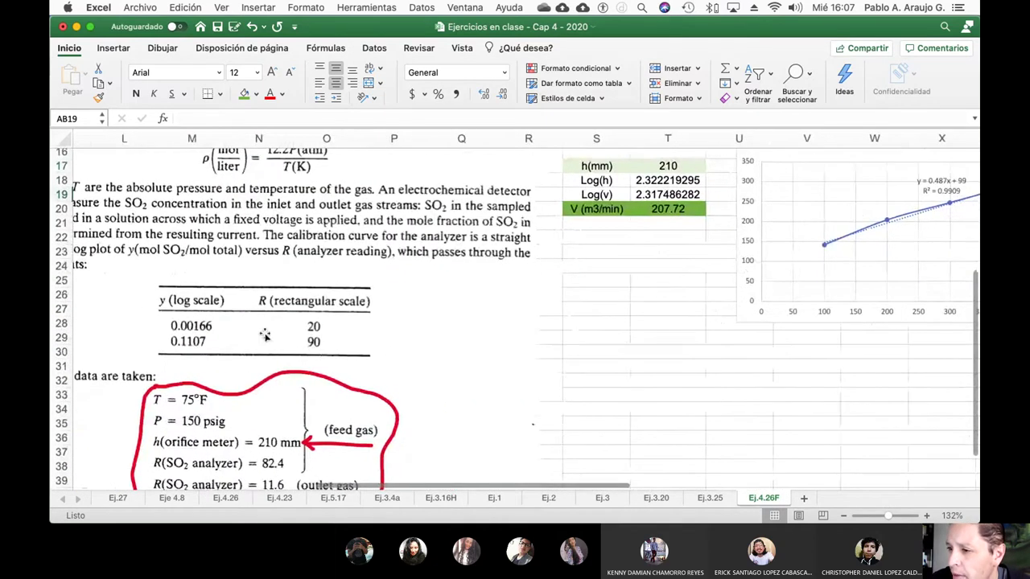
# - Enter the header "y(log scale)" in cell S30 for the SO2 analyzer calibration table
pyautogui.click(664, 338)
pyautogui.click(602, 354)
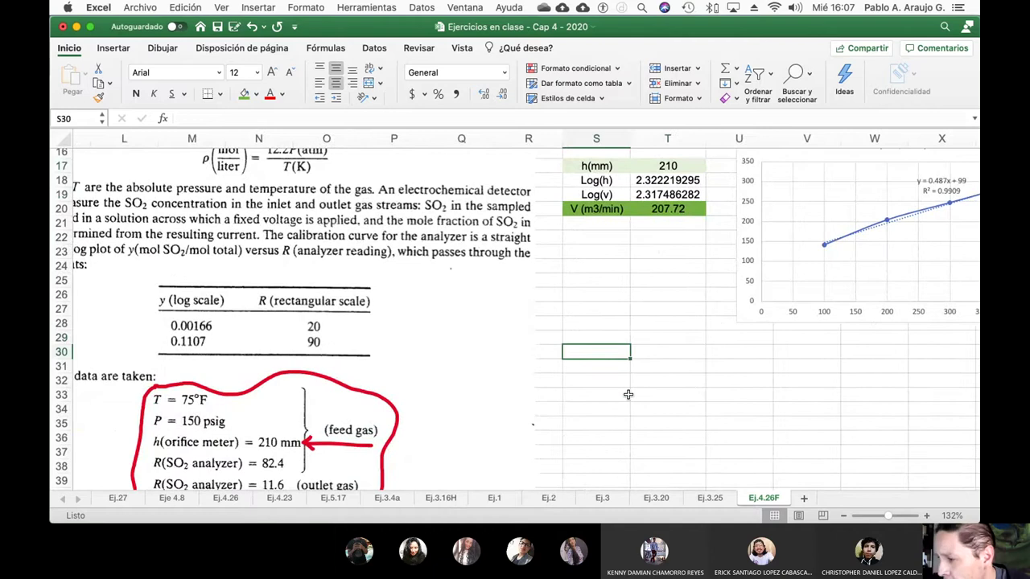
pyautogui.write('y')
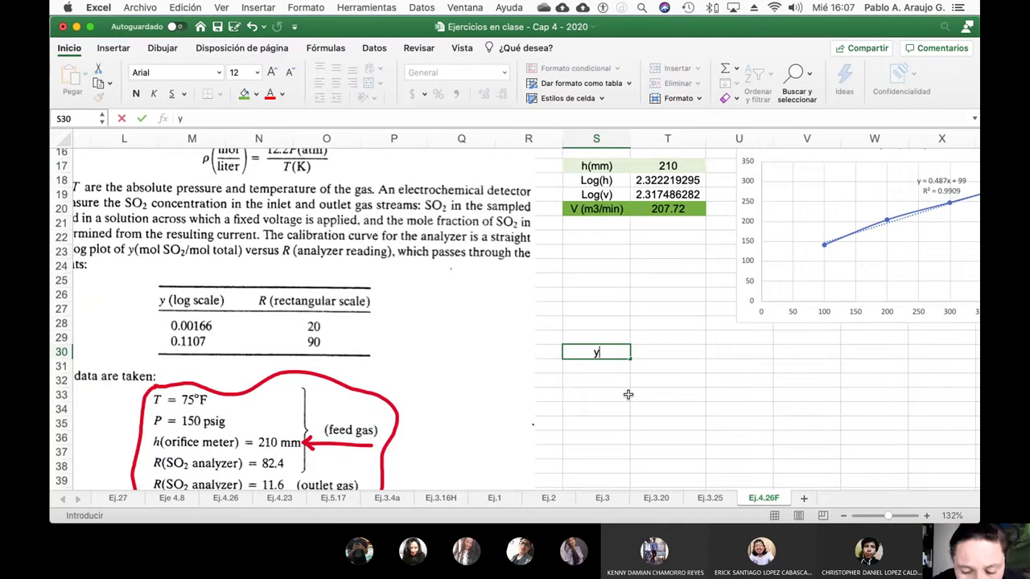
pyautogui.write('(')
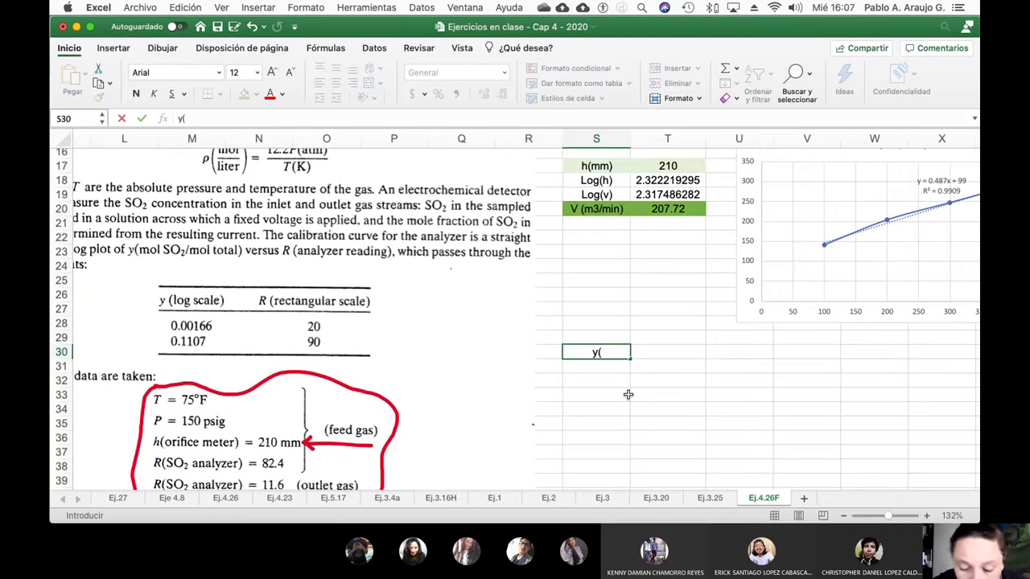
pyautogui.write('log scale)')
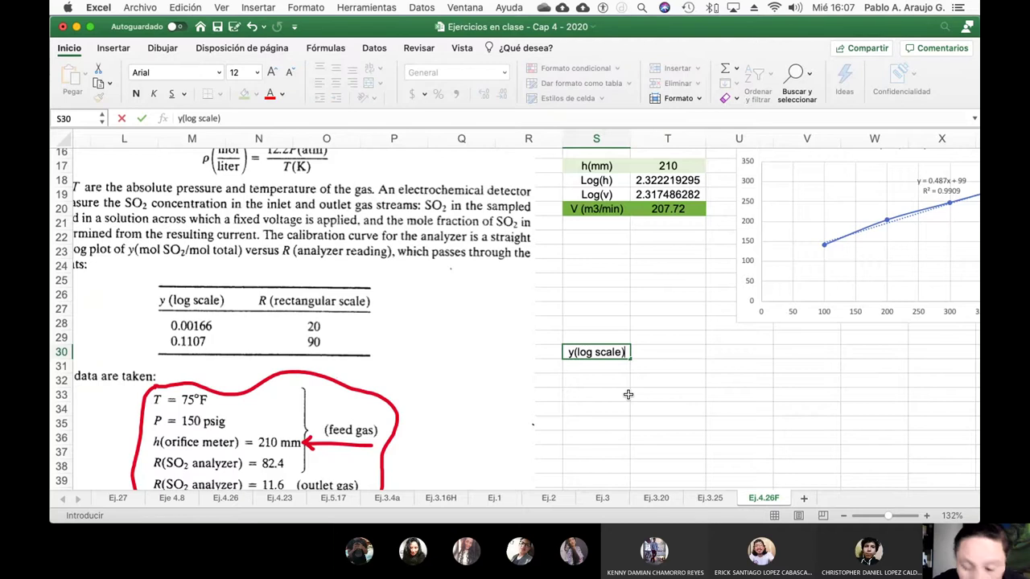
pyautogui.press('Return')
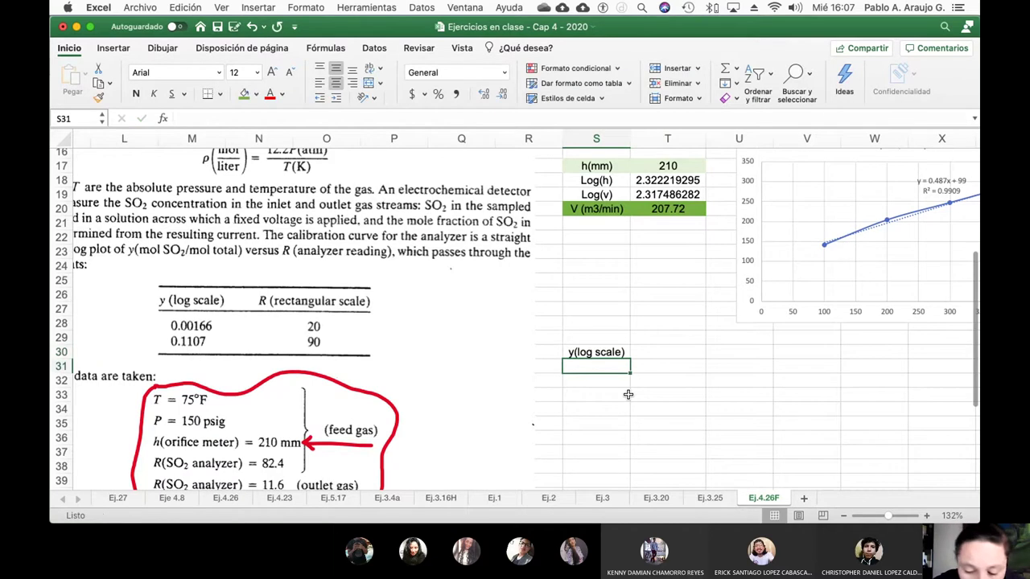
# - Enter the calibration values 0.00166 in S31 and 0.1107 in S32
pyautogui.write('0.')
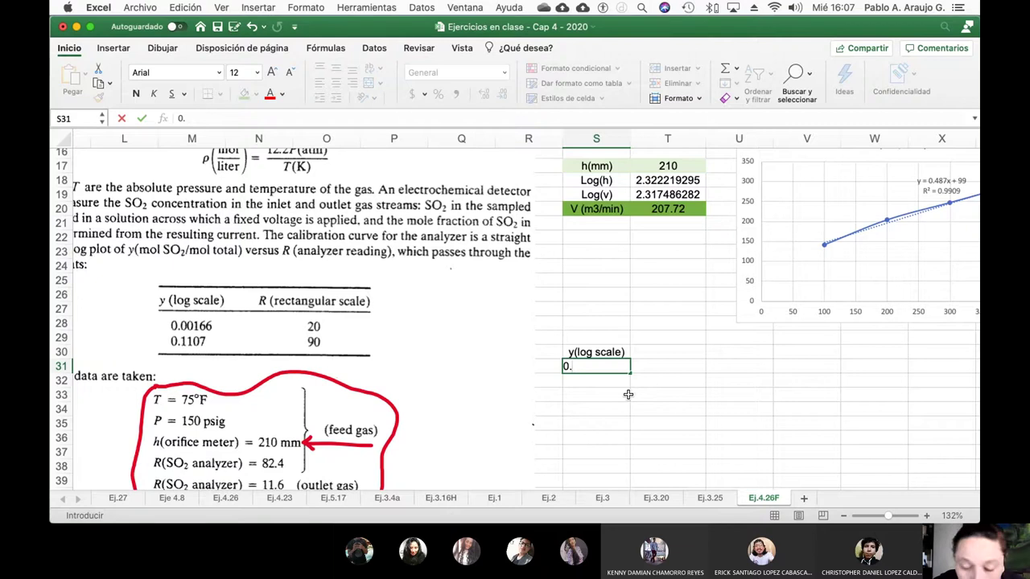
pyautogui.write('00166')
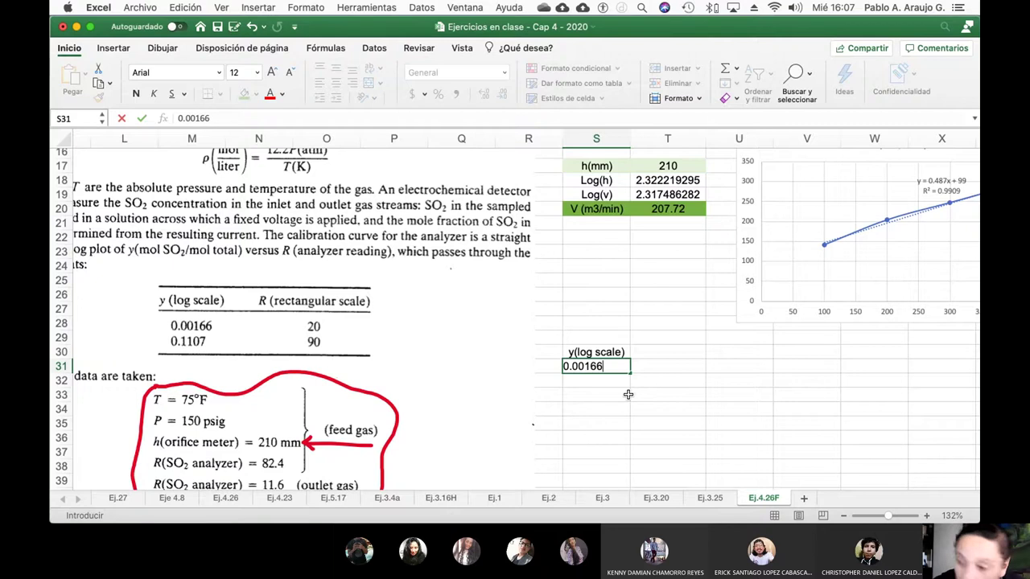
pyautogui.press('Return')
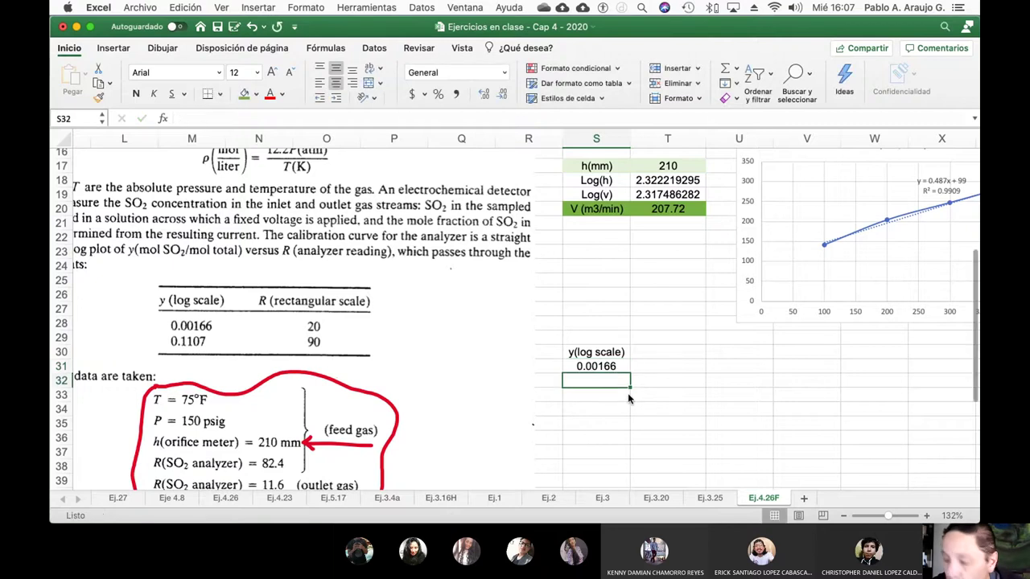
pyautogui.write('0.')
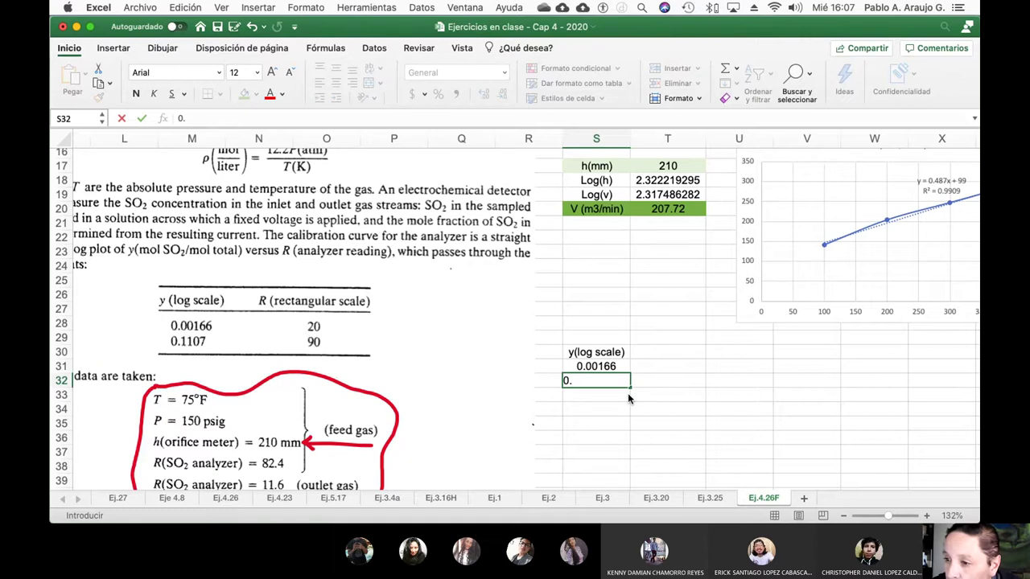
pyautogui.write('1107')
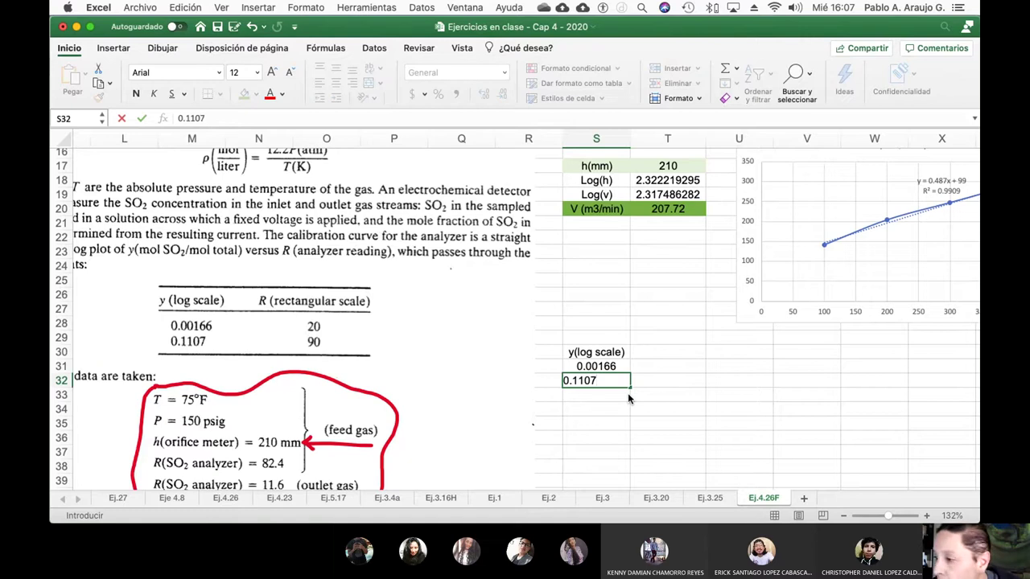
pyautogui.press('Tab')
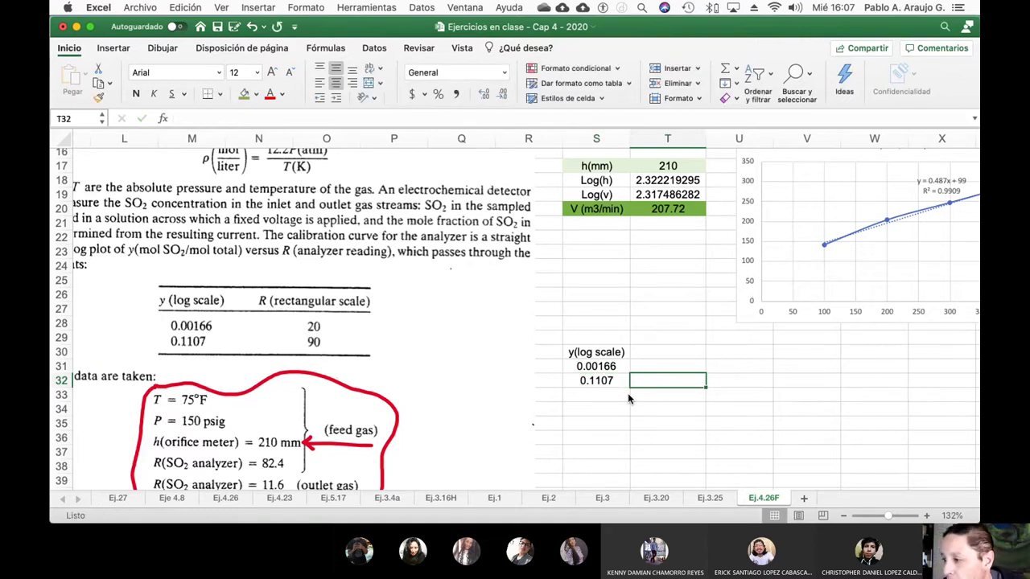
# - Enter the correctly spelled header "R (rectangular scale)" in T30 and widen column T to fit it
pyautogui.press('Up')
pyautogui.press('Up')
pyautogui.write('R')
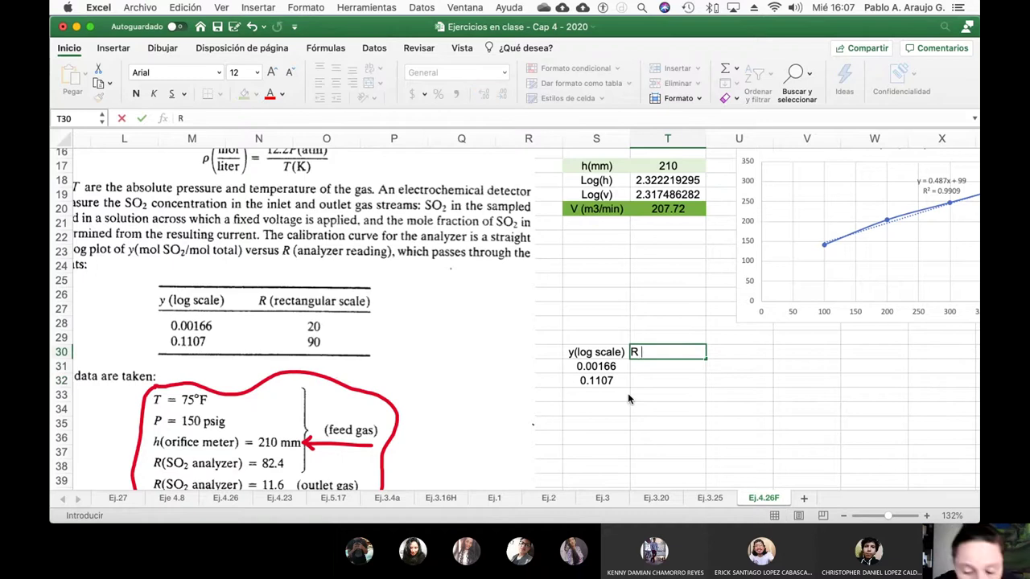
pyautogui.write(' (rectaang')
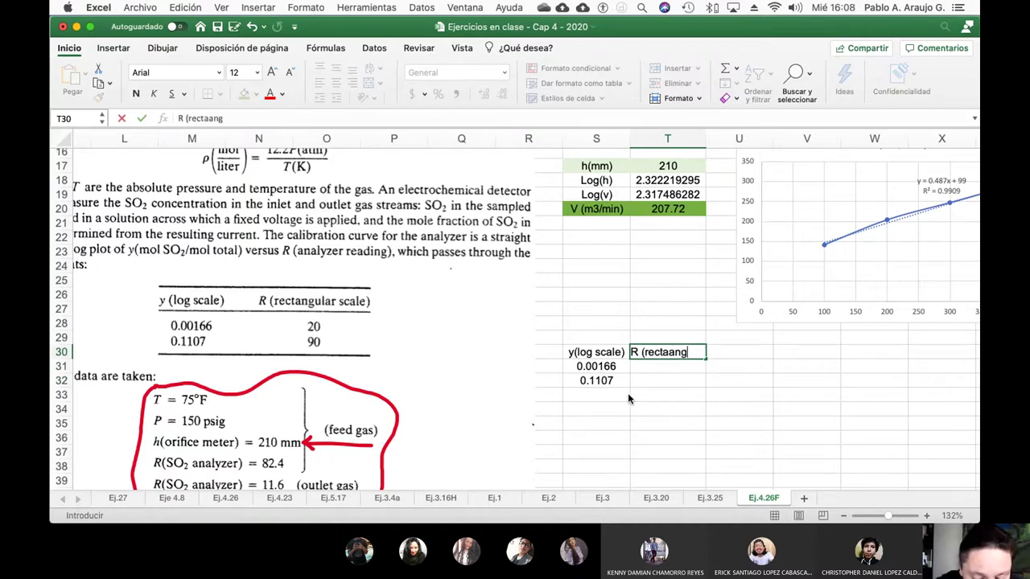
pyautogui.write('ular scale)')
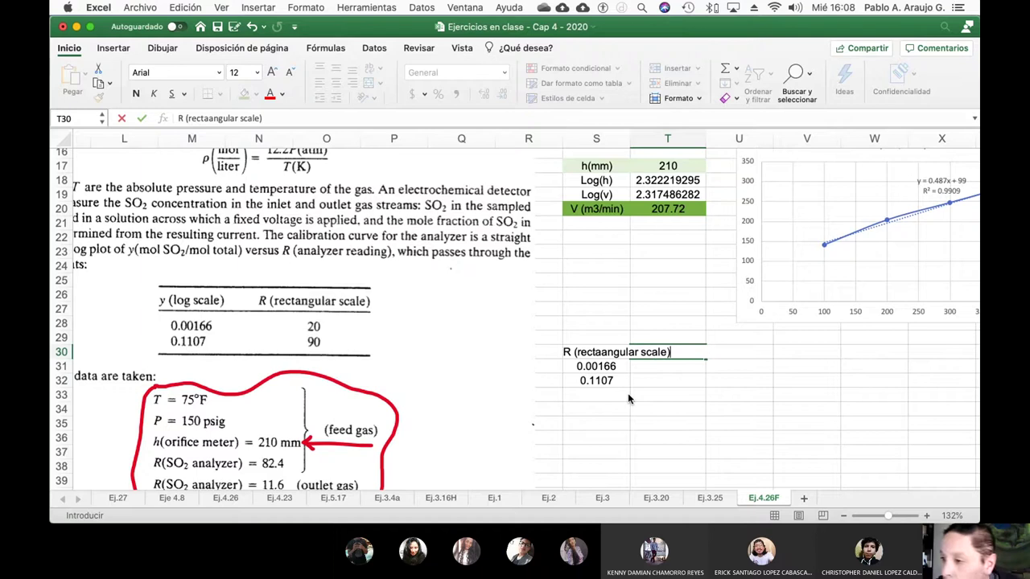
pyautogui.press('Return')
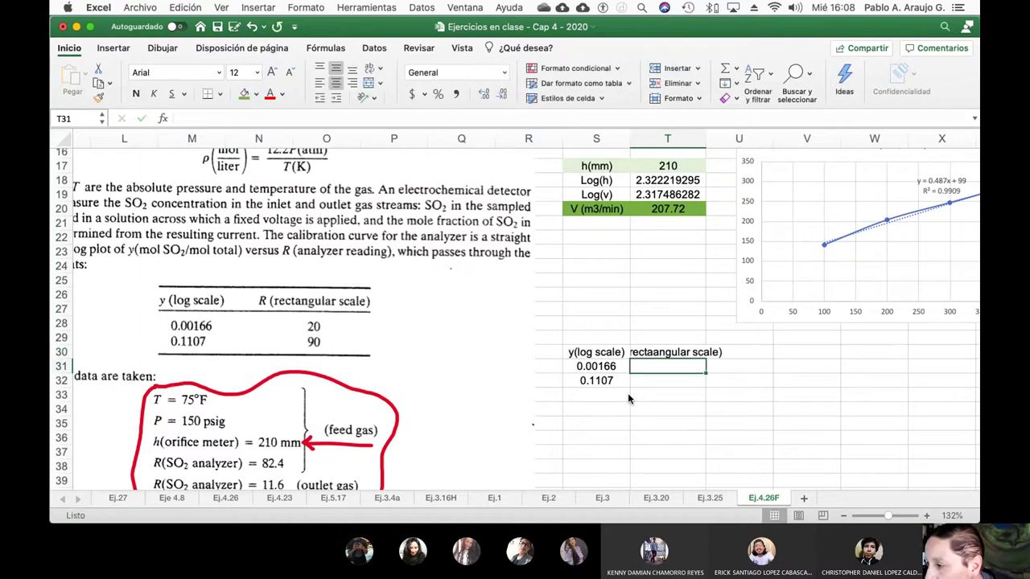
pyautogui.click(656, 356)
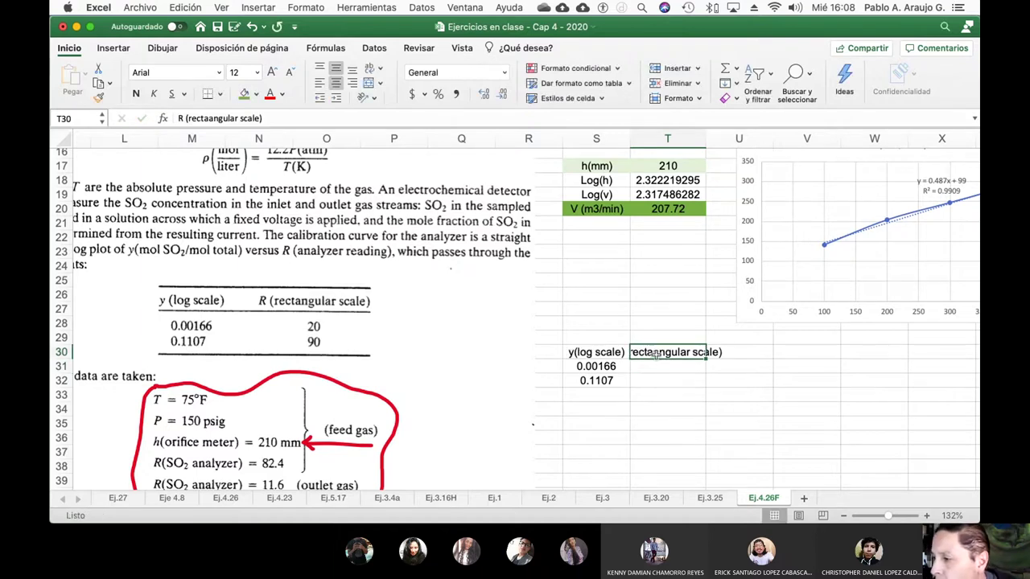
pyautogui.click(207, 118)
pyautogui.press('BackSpace')
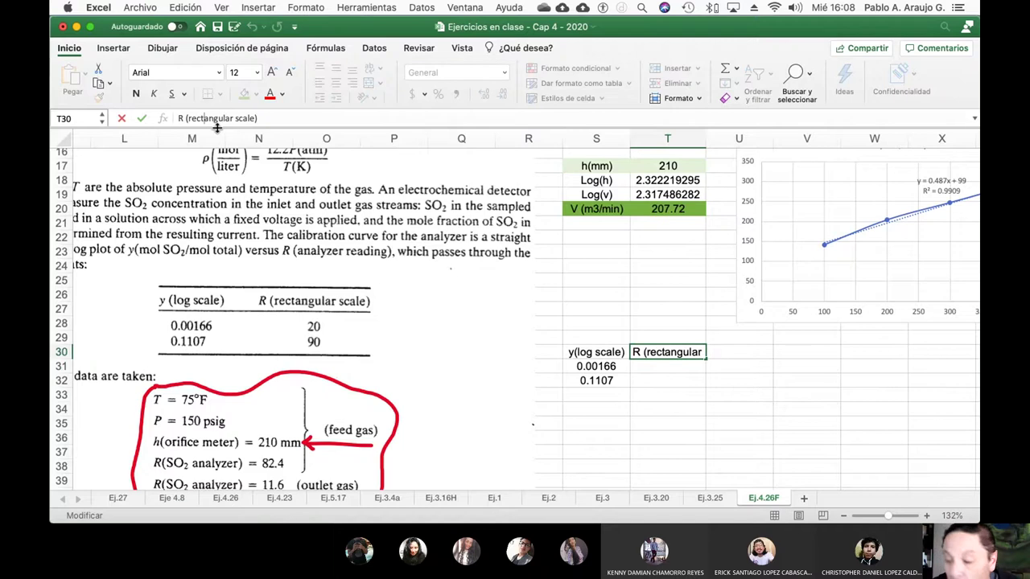
pyautogui.press('Return')
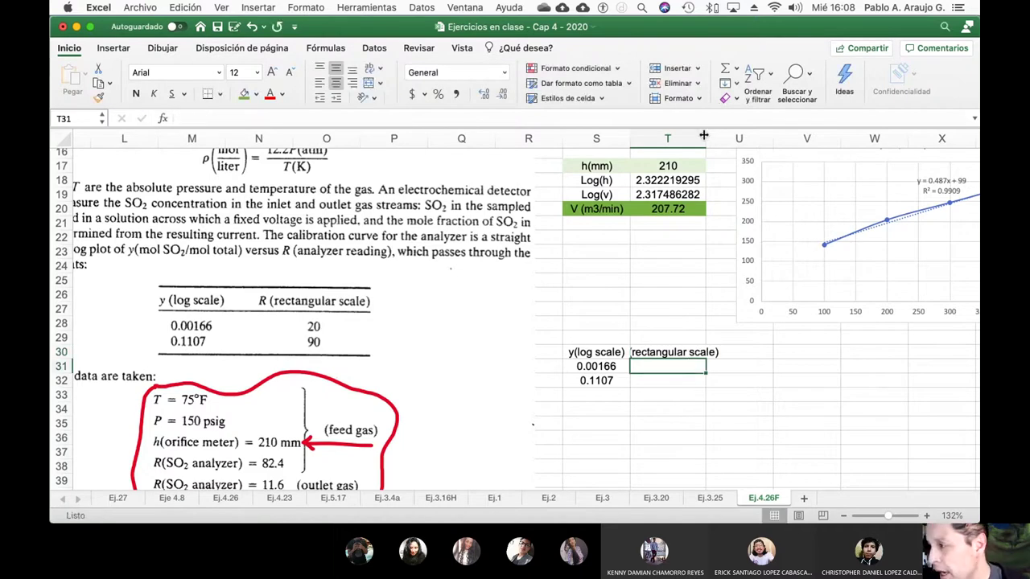
pyautogui.moveTo(704, 136); pyautogui.dragTo(742, 219)
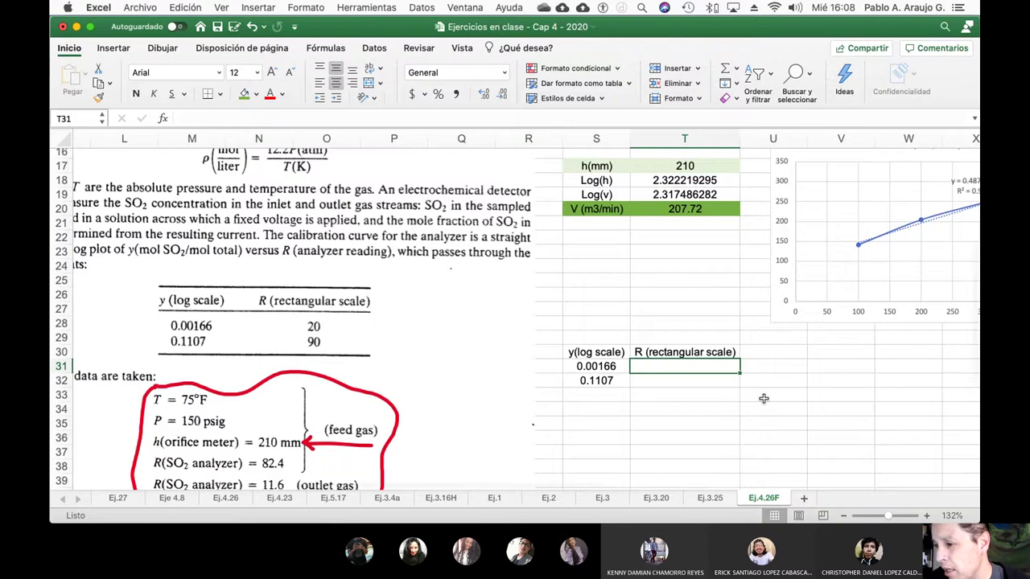
# - Enter the R values 20 in T31 and 90 in T32, and select the calibration table S30:T32
pyautogui.write('20')
pyautogui.press('Return')
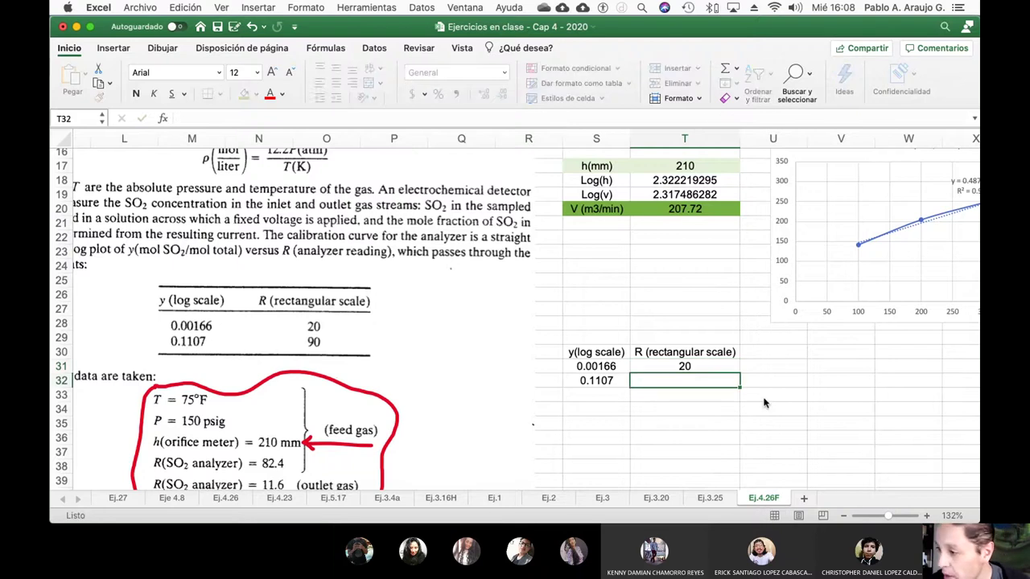
pyautogui.write('90')
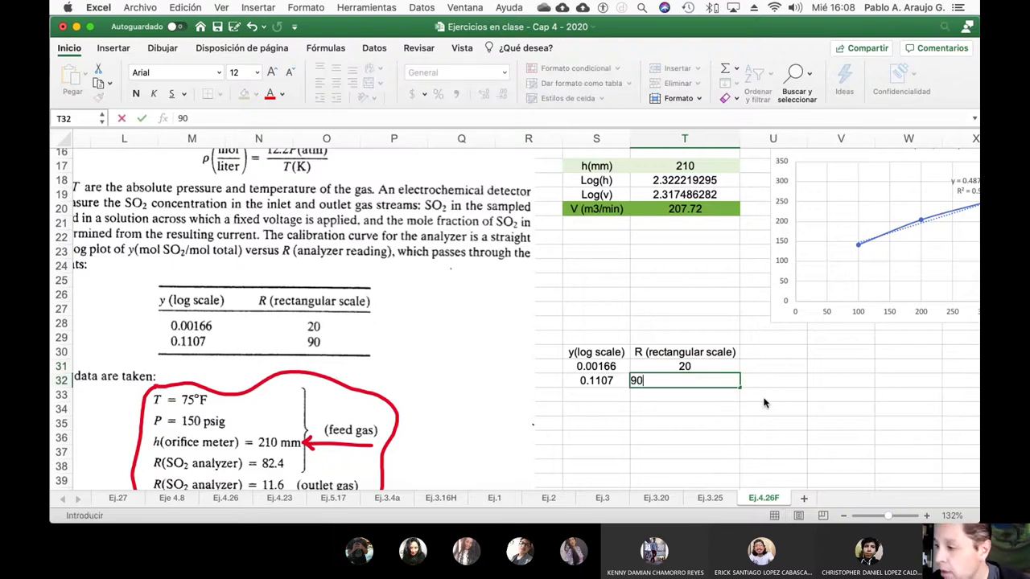
pyautogui.press('Return')
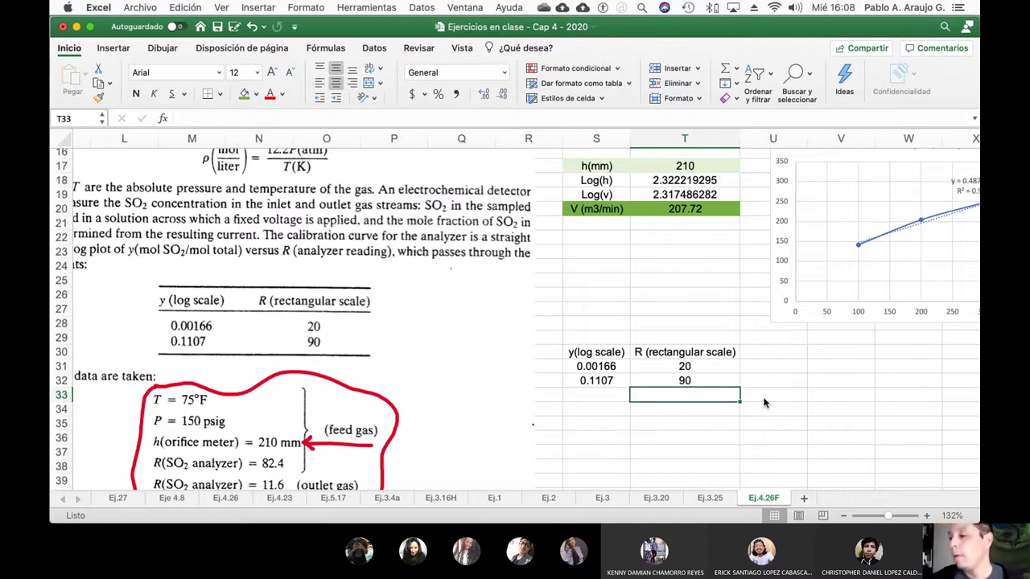
pyautogui.click(692, 381)
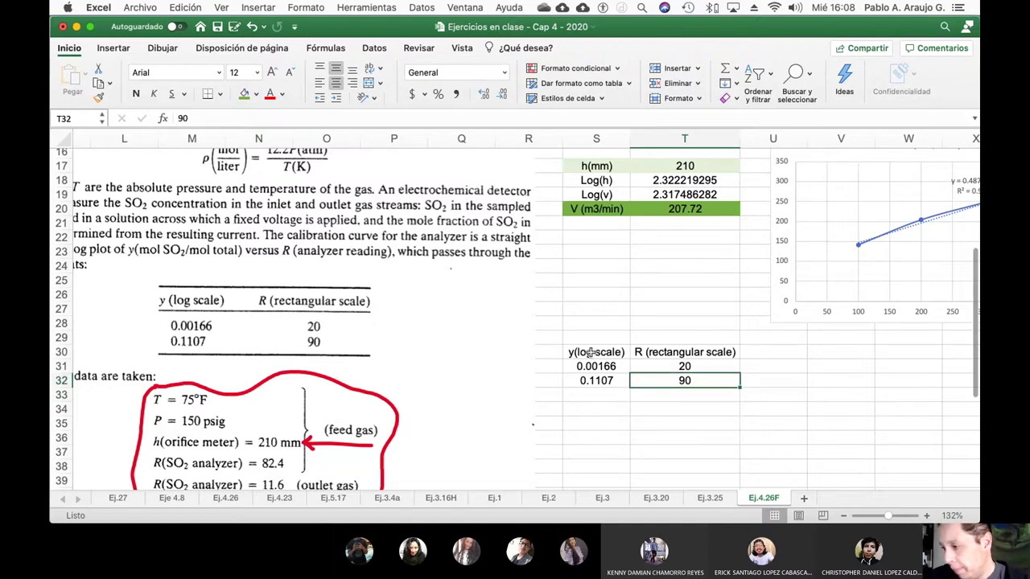
pyautogui.moveTo(596, 353); pyautogui.dragTo(660, 384)
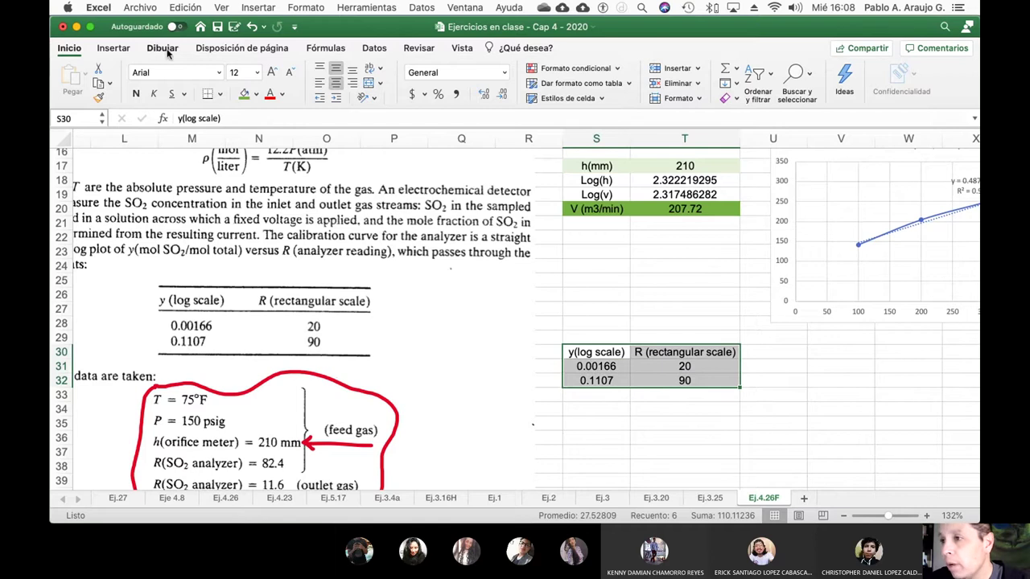
pyautogui.click(111, 48)
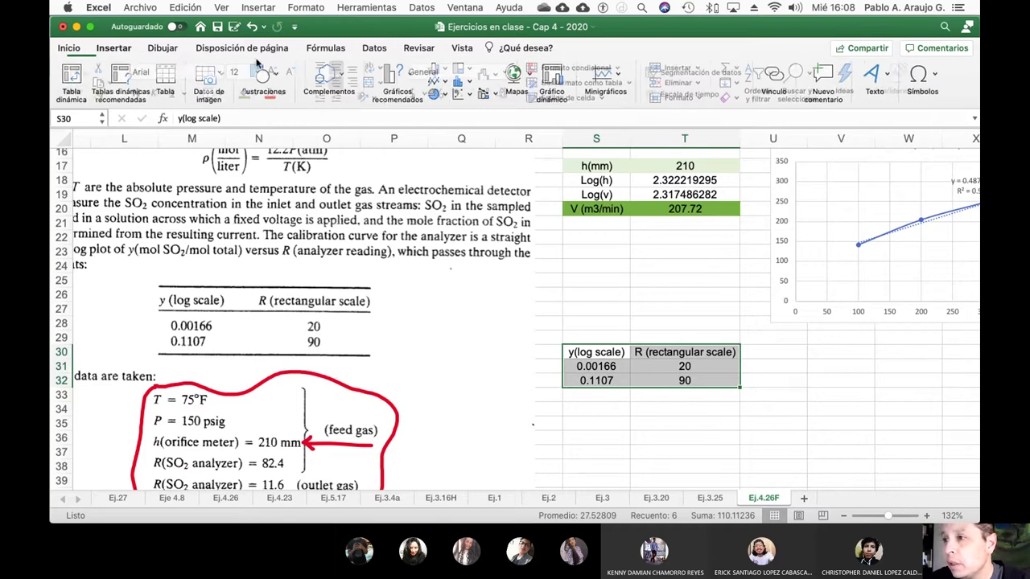
pyautogui.click(470, 95)
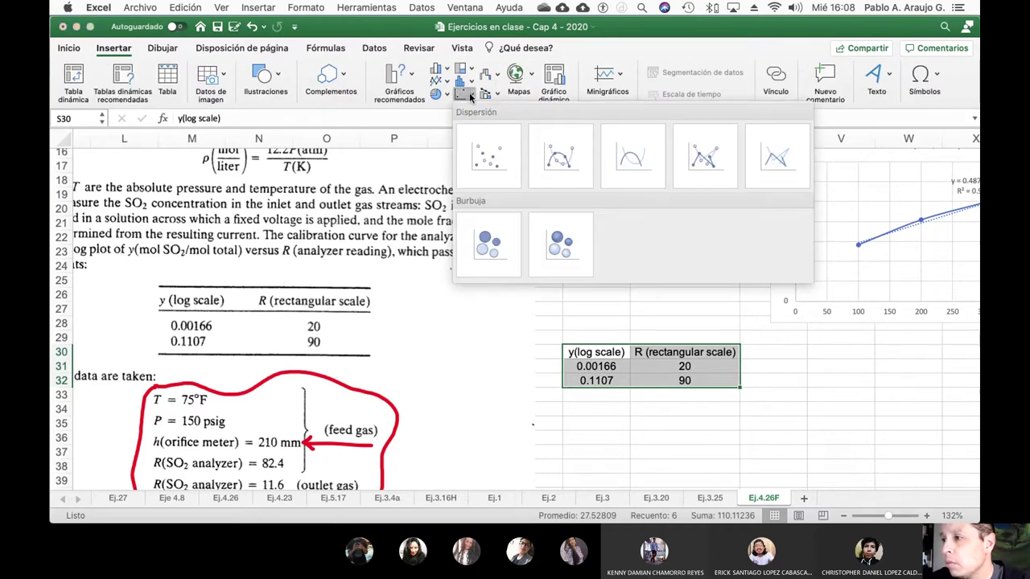
pyautogui.click(500, 170)
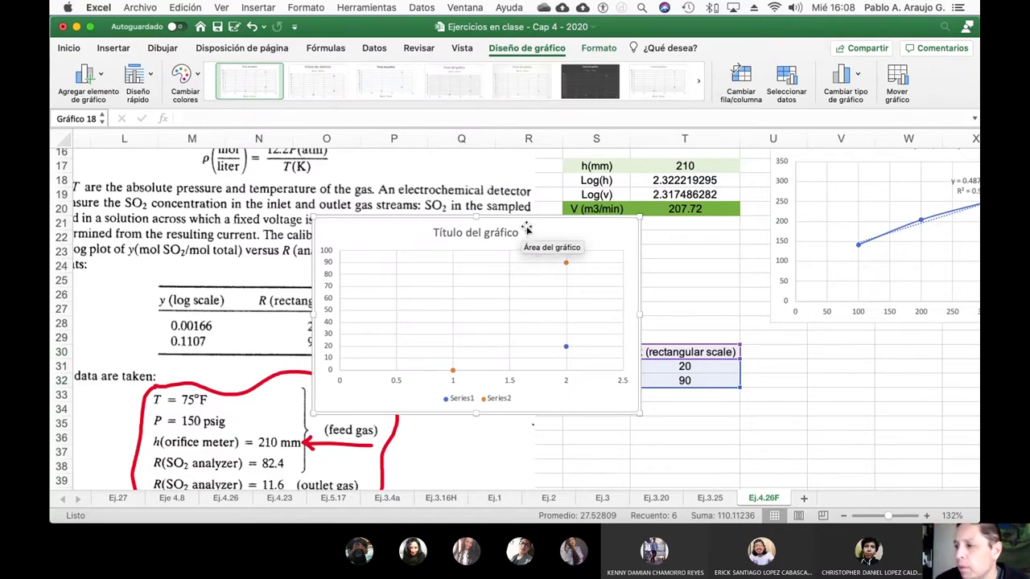
pyautogui.moveTo(528, 230); pyautogui.dragTo(258, 125)
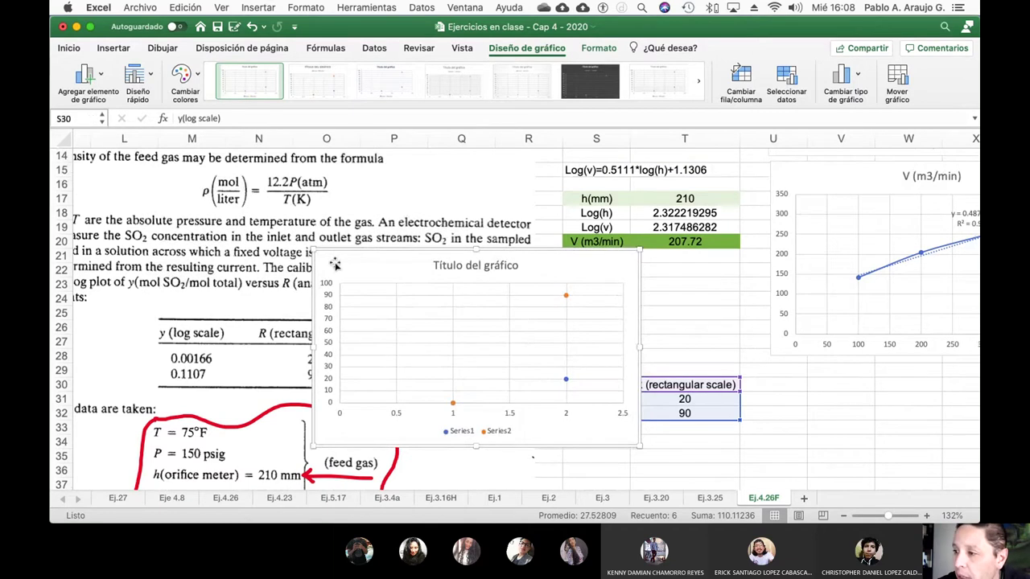
pyautogui.press('Delete')
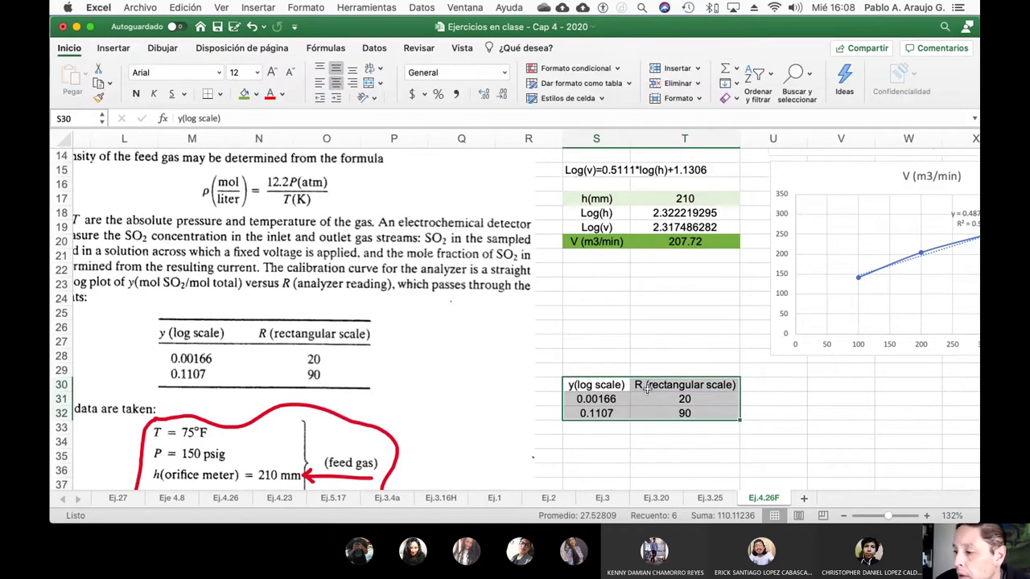
# - Insert a markers-only scatter chart from the selected calibration table and place it directly below the V (m3/min) chart
pyautogui.click(115, 49)
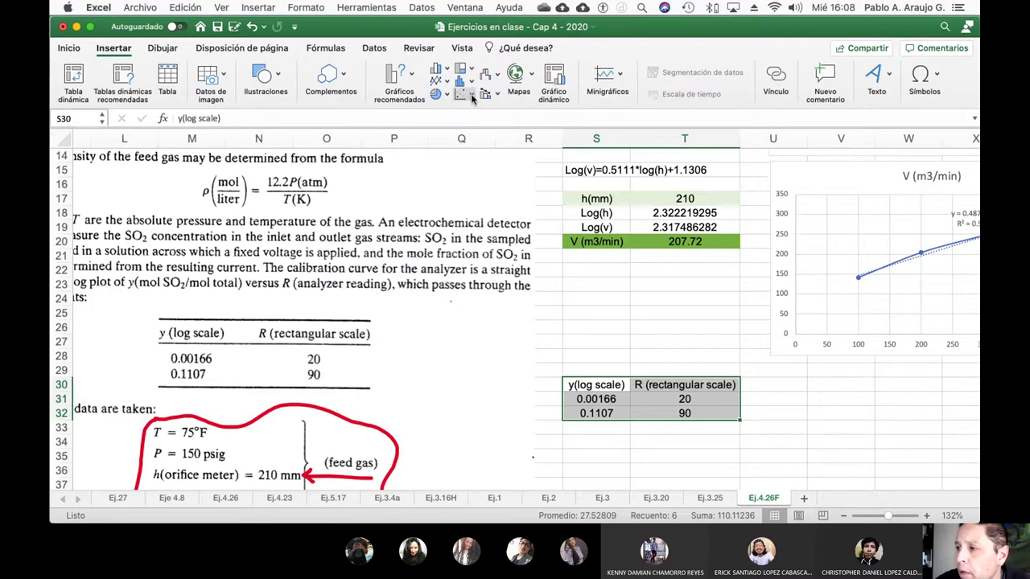
pyautogui.click(465, 94)
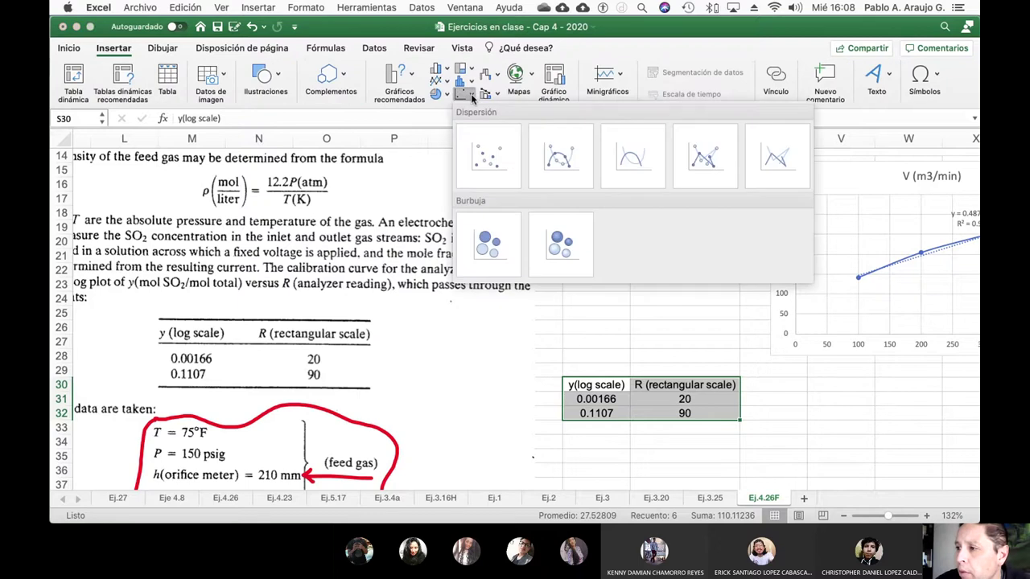
pyautogui.click(508, 158)
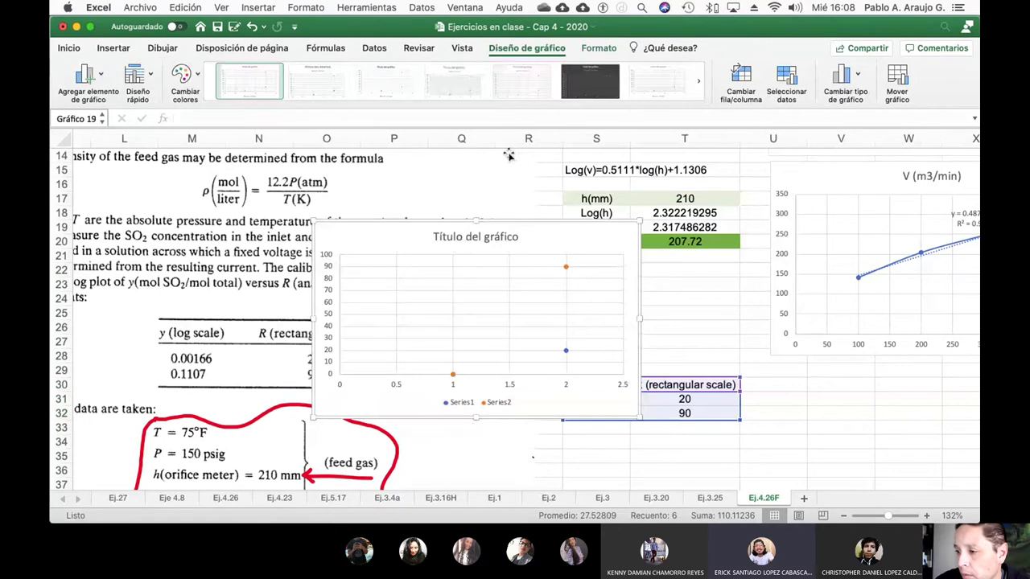
pyautogui.moveTo(378, 235); pyautogui.dragTo(822, 367)
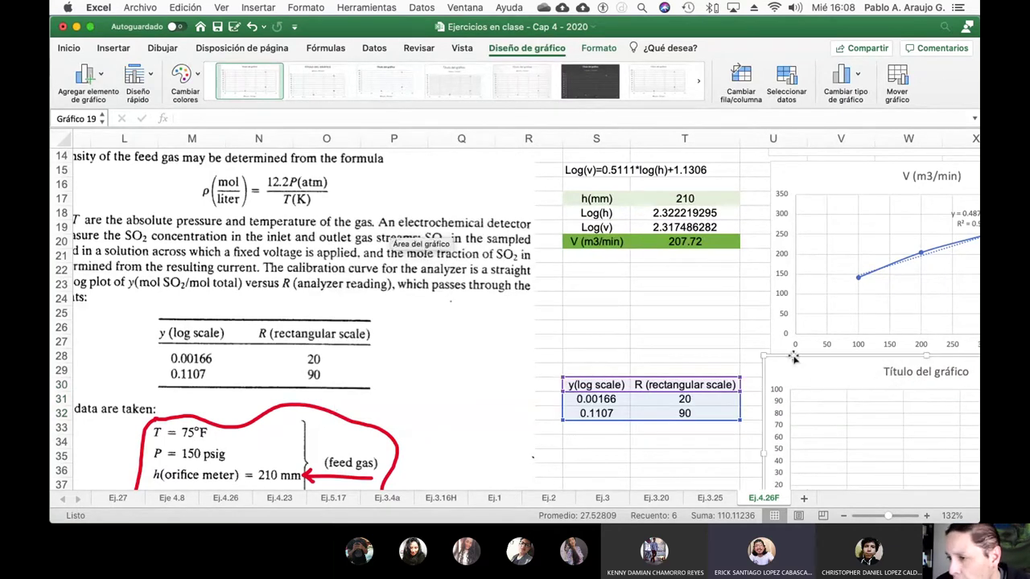
# - Remove Series1 from the data source of the new calibration scatter chart
pyautogui.hscroll(-3, 322, 265)
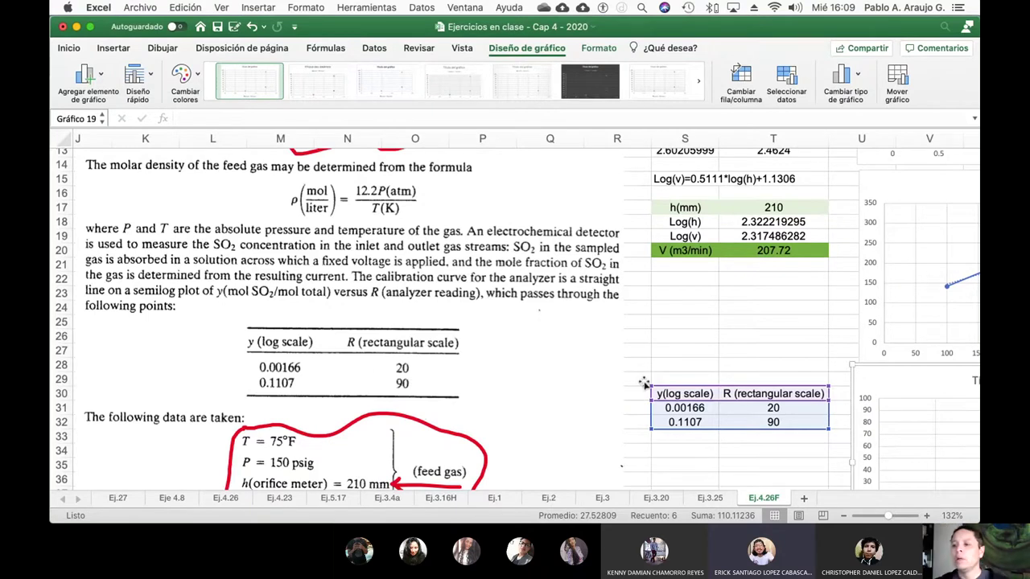
pyautogui.hscroll(5, 649, 380)
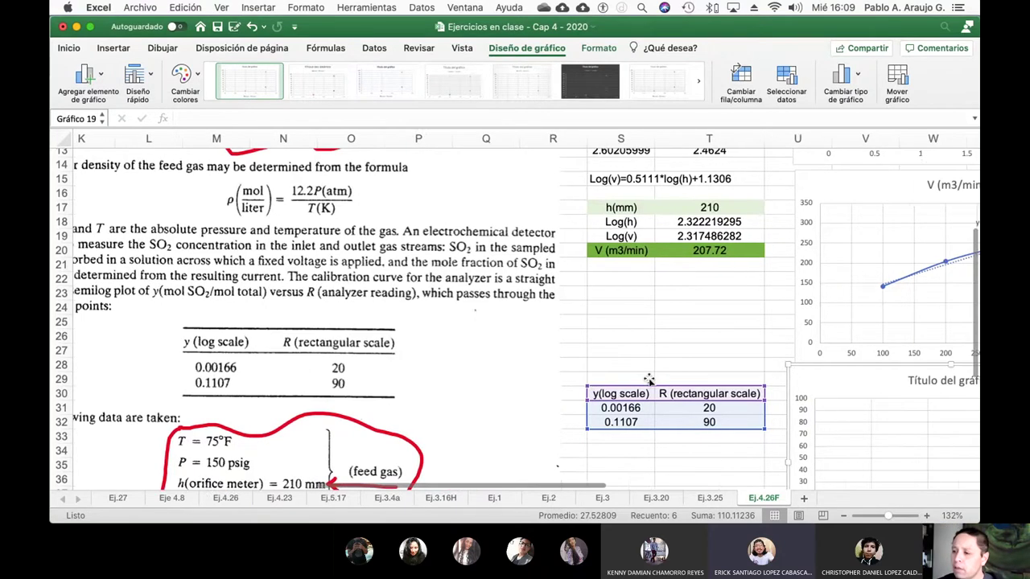
pyautogui.scroll(-3, 649, 380)
pyautogui.hscroll(1, 649, 379)
pyautogui.scroll(-1, 649, 380)
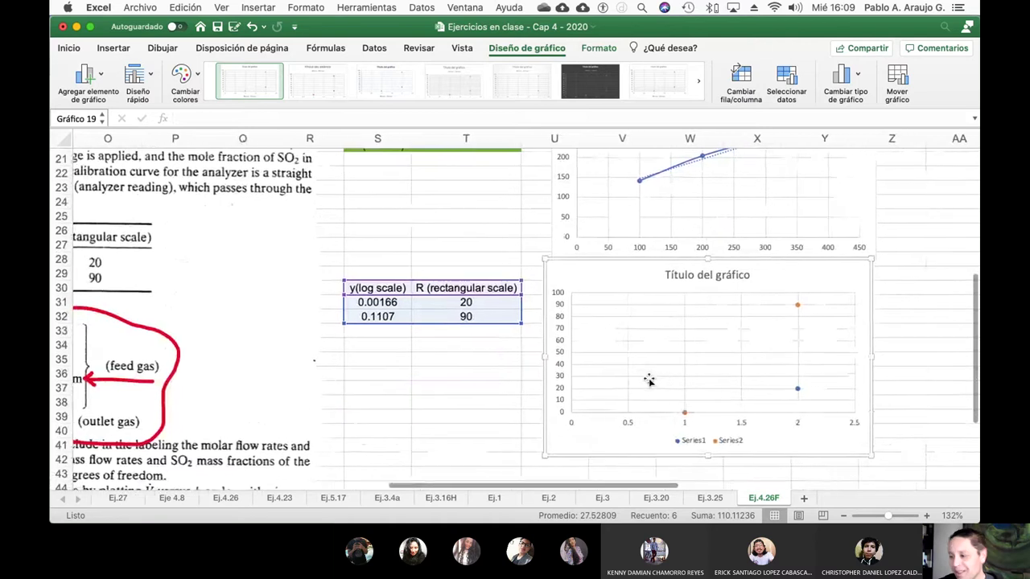
pyautogui.rightClick(664, 368)
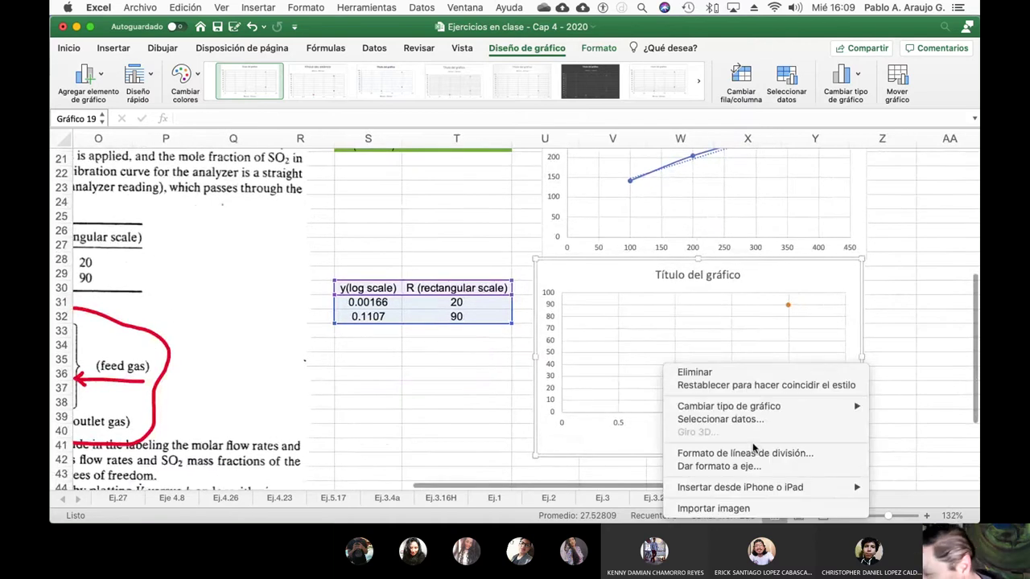
pyautogui.click(739, 420)
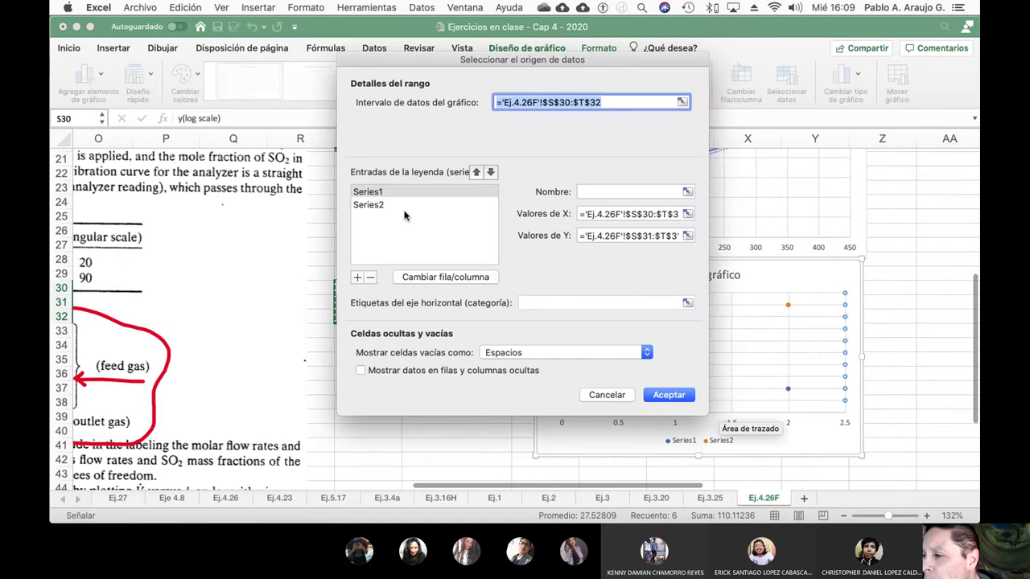
pyautogui.click(371, 278)
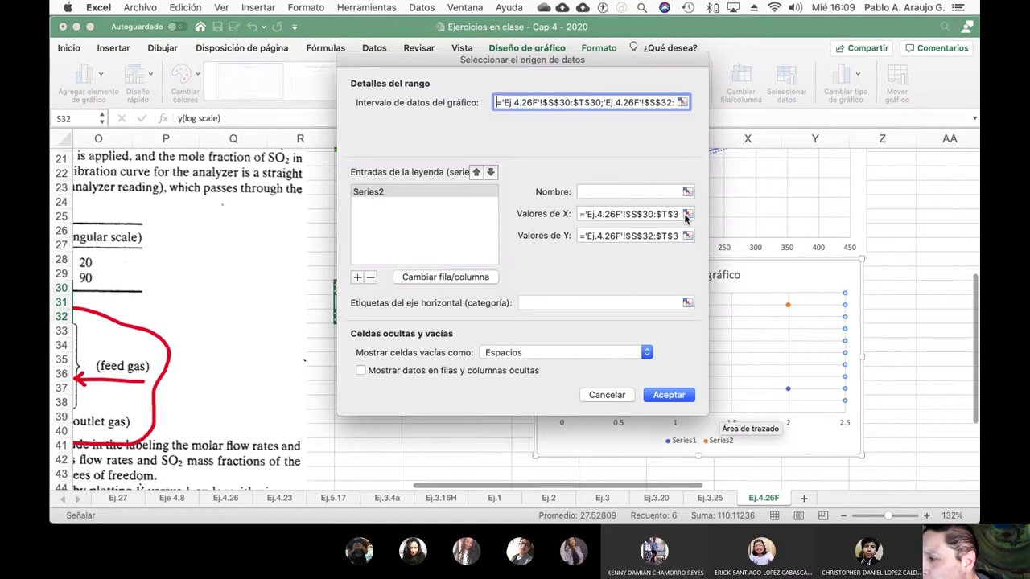
# - Set the remaining series' X values to T31:T32 and its Y values to S31:S32, and apply the data source
pyautogui.click(687, 214)
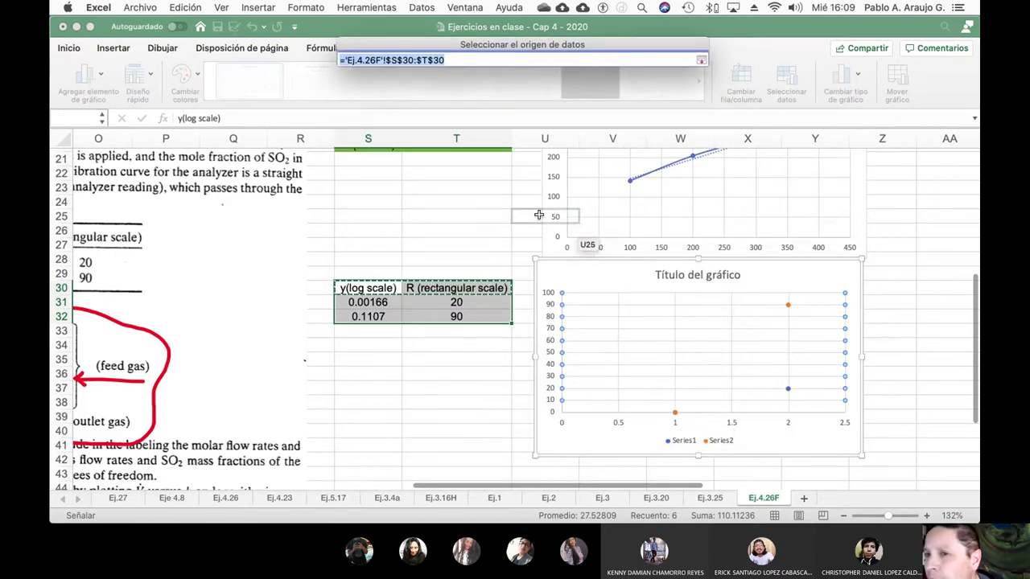
pyautogui.click(701, 59)
pyautogui.click(687, 214)
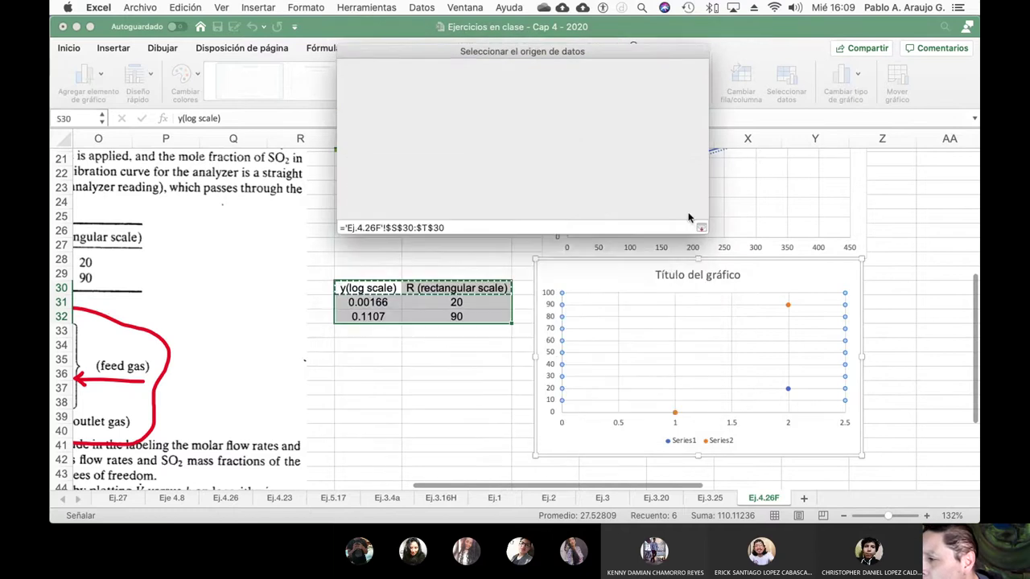
pyautogui.moveTo(457, 302); pyautogui.dragTo(456, 317)
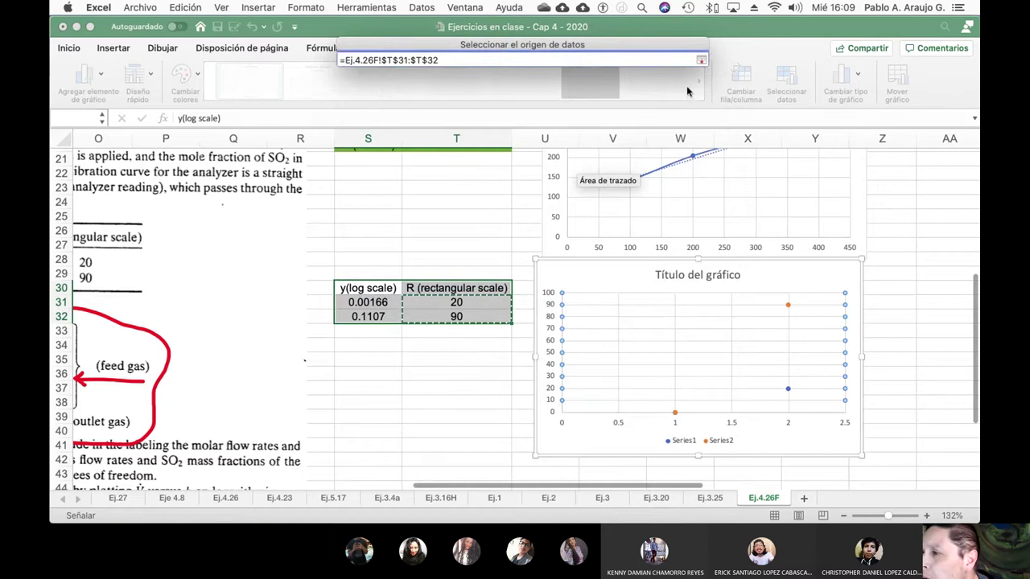
pyautogui.click(701, 60)
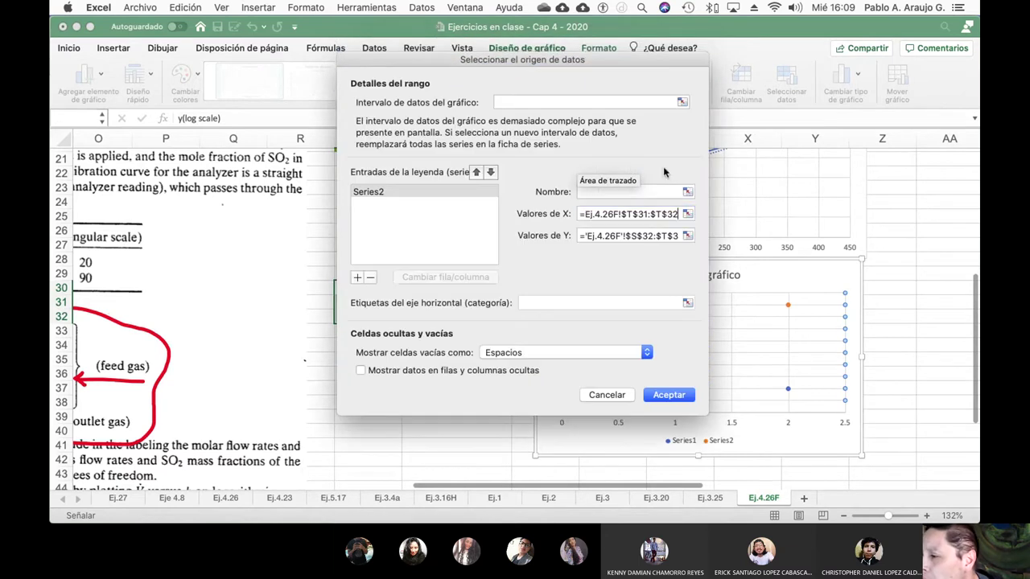
pyautogui.click(688, 235)
pyautogui.moveTo(368, 303); pyautogui.dragTo(374, 314)
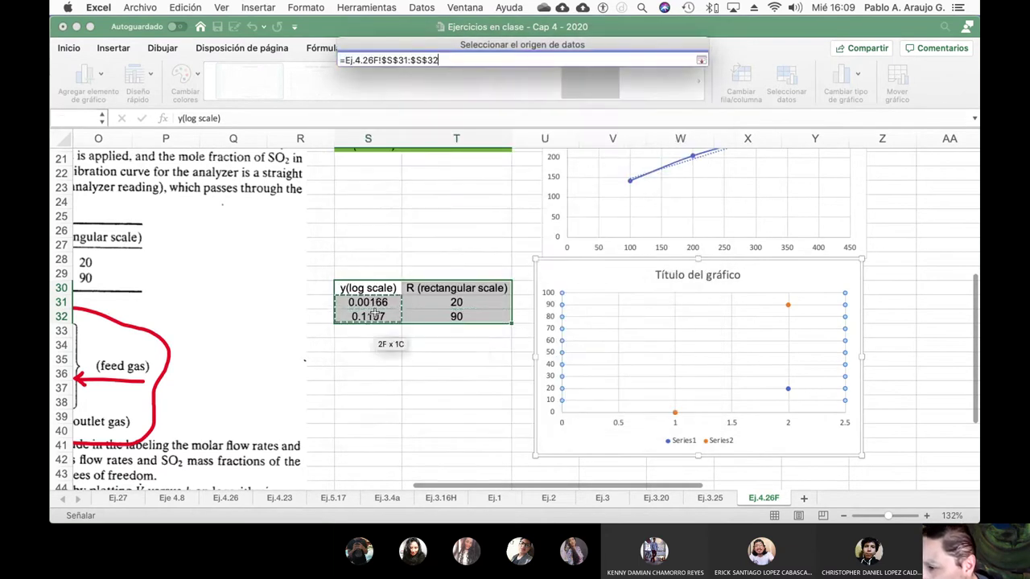
pyautogui.click(701, 59)
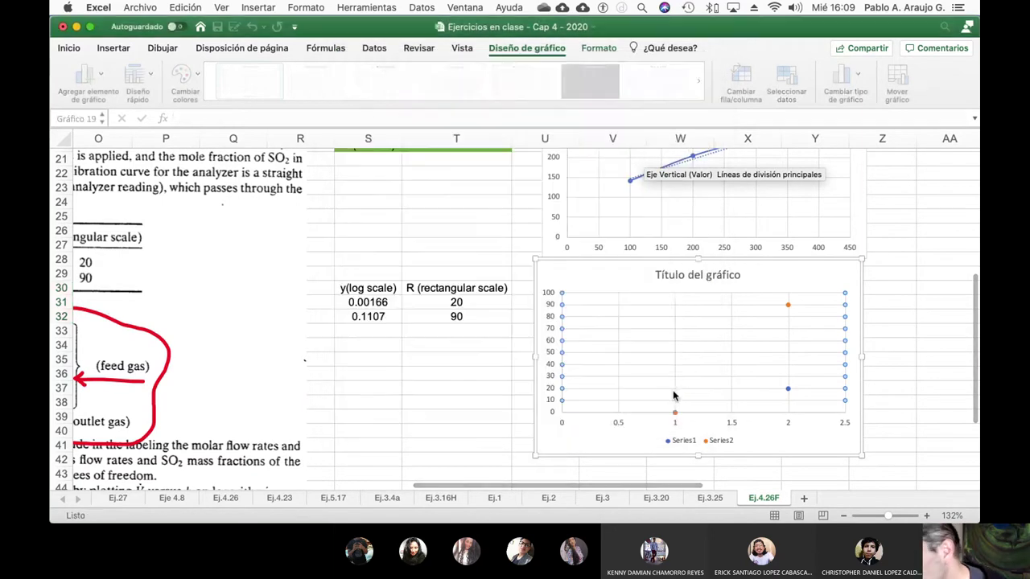
pyautogui.click(669, 395)
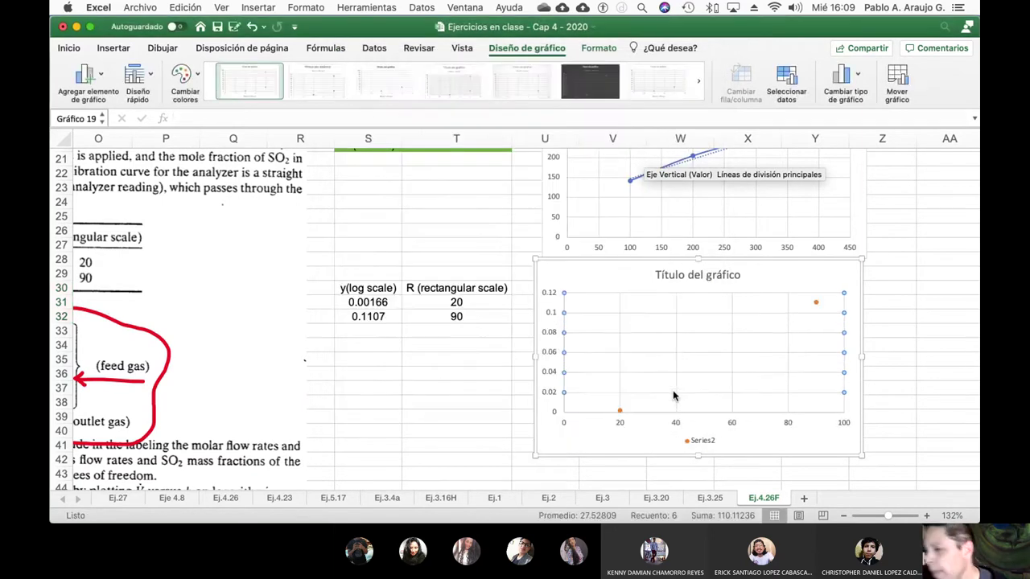
# - Give the calibration chart's vertical axis a logarithmic scale with base 10 and close the axis formatting
pyautogui.click(564, 349)
pyautogui.rightClick(564, 347)
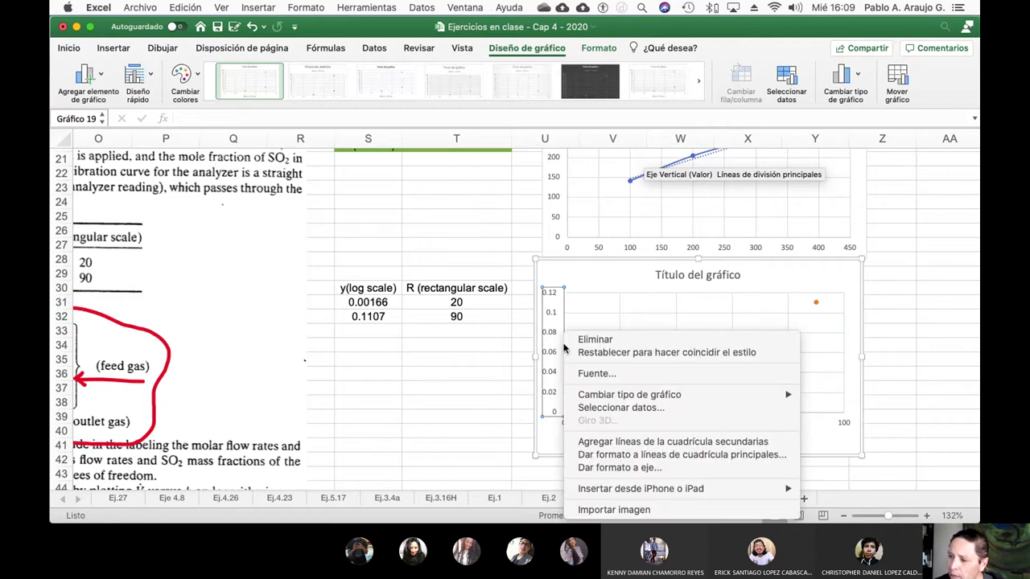
pyautogui.press('Escape')
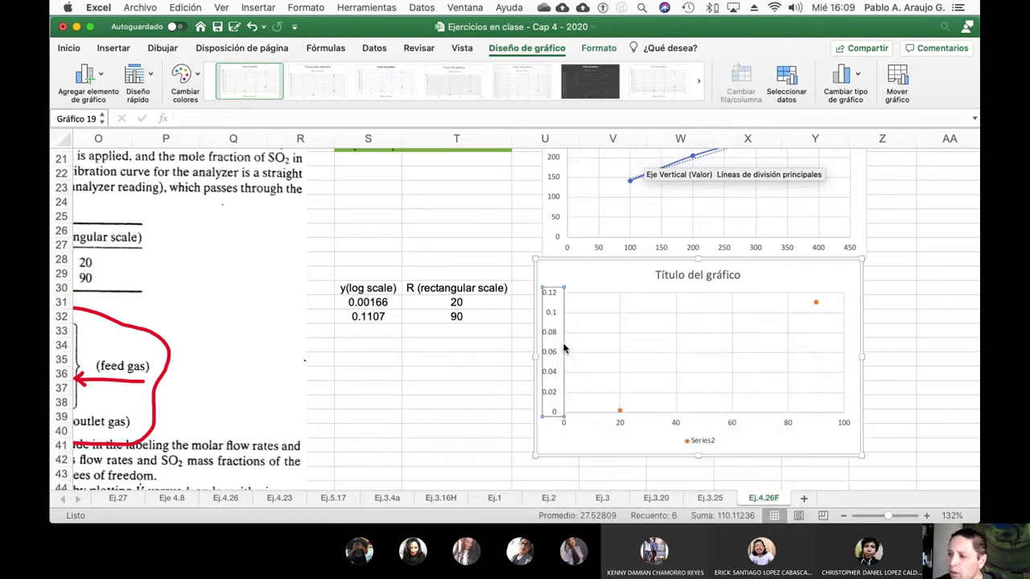
pyautogui.doubleClick(564, 349)
pyautogui.scroll(-2, 891, 367)
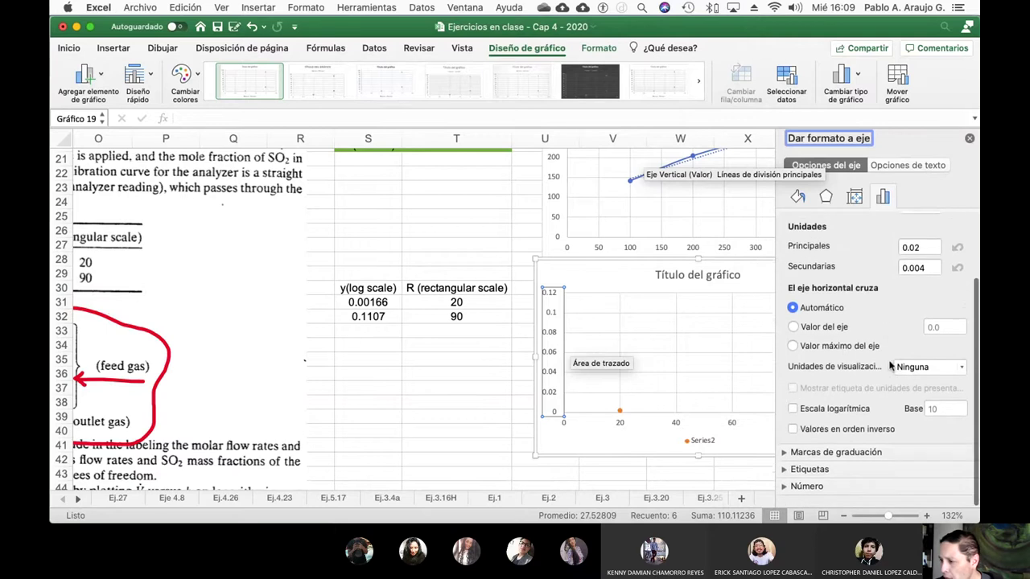
pyautogui.click(793, 420)
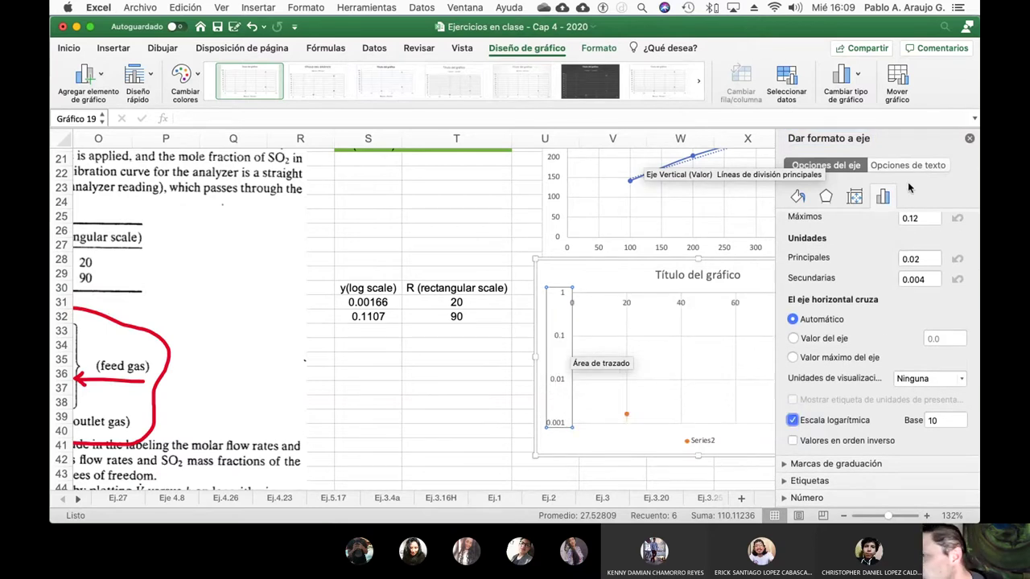
pyautogui.click(970, 140)
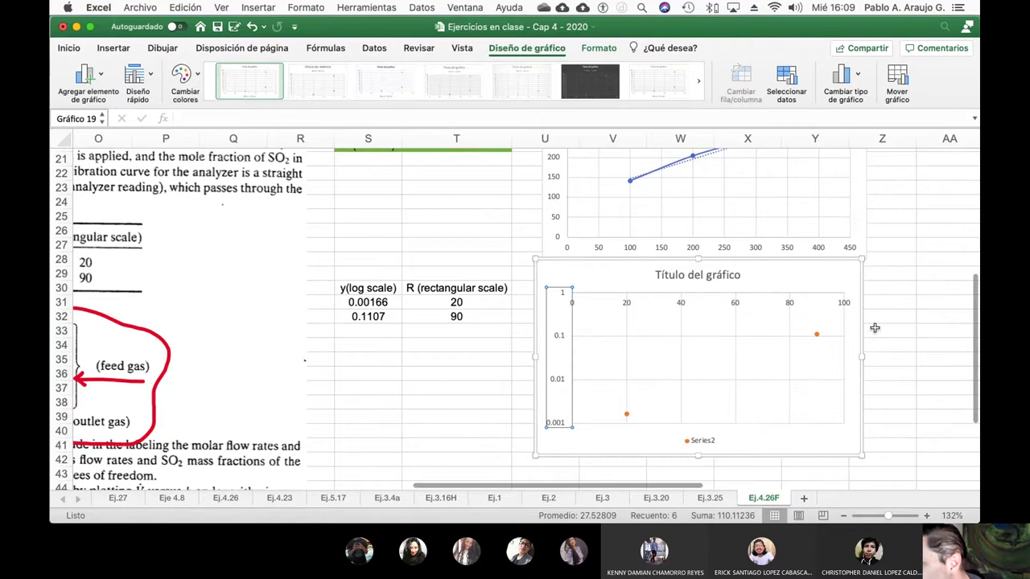
pyautogui.click(878, 355)
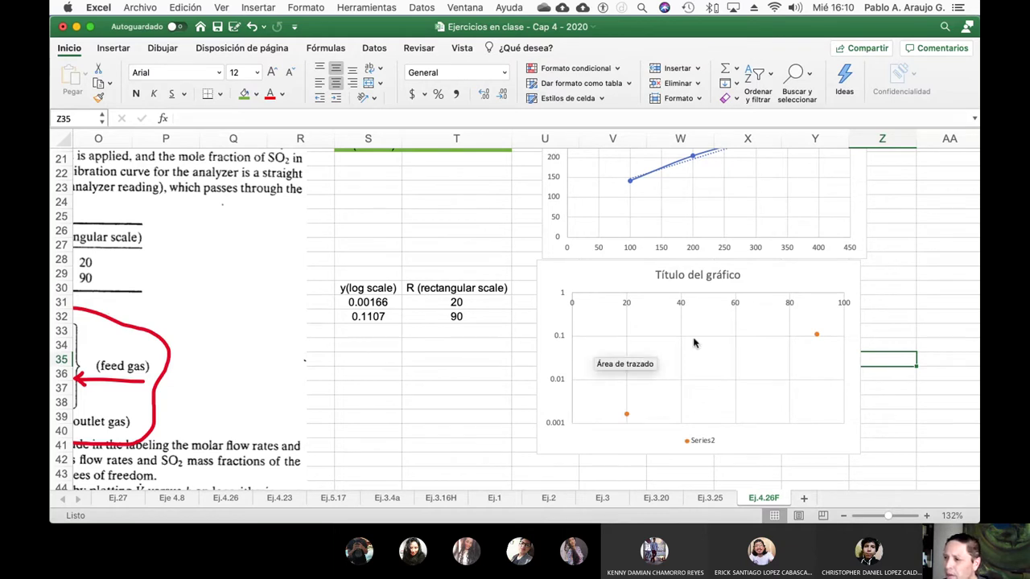
pyautogui.rightClick(818, 338)
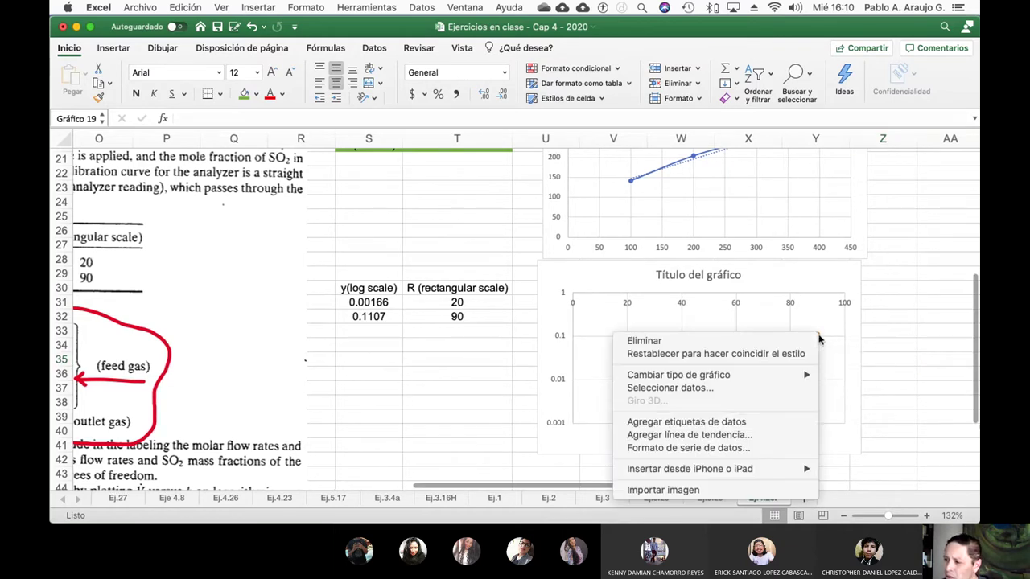
pyautogui.click(753, 449)
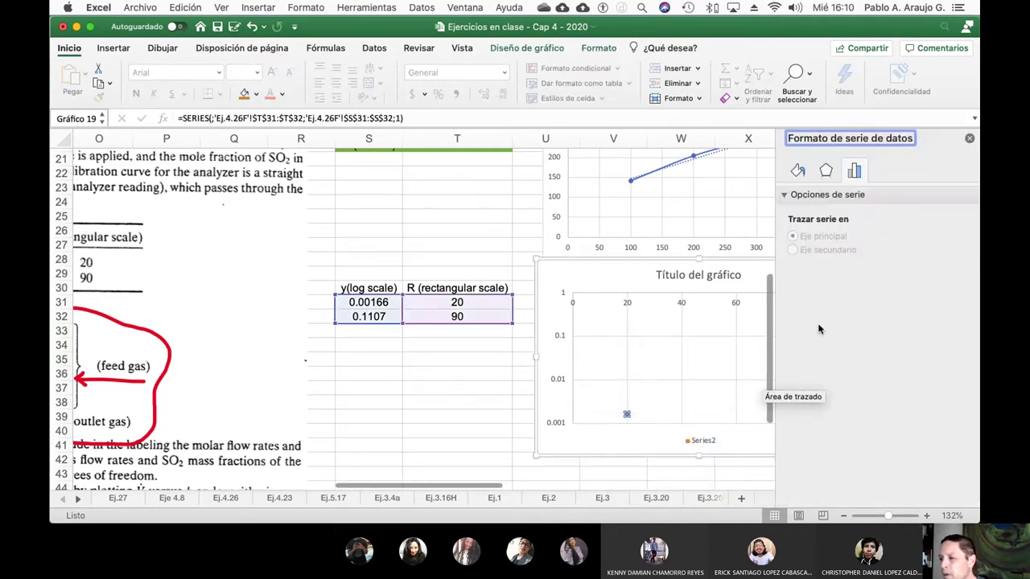
pyautogui.click(809, 173)
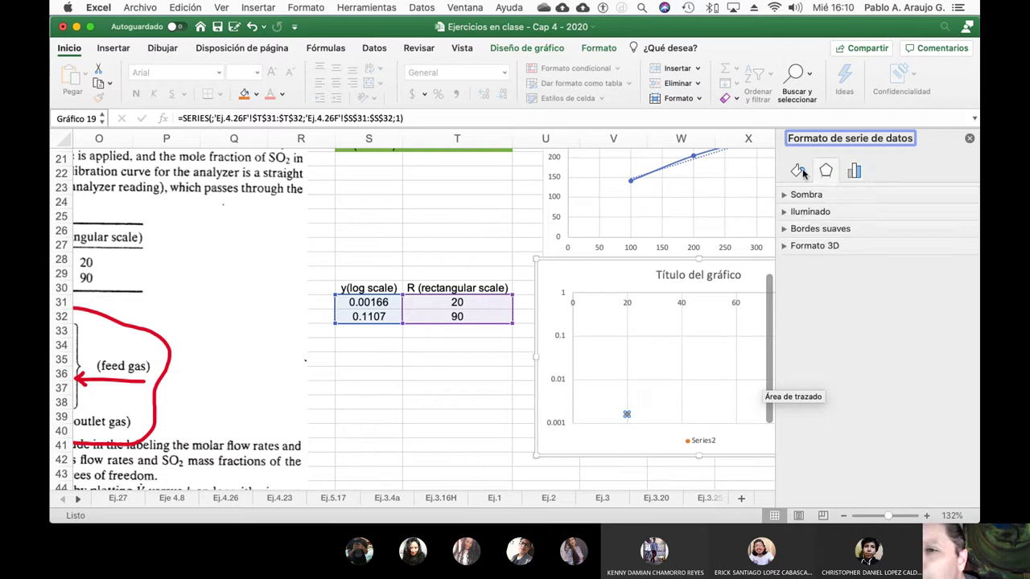
pyautogui.click(799, 172)
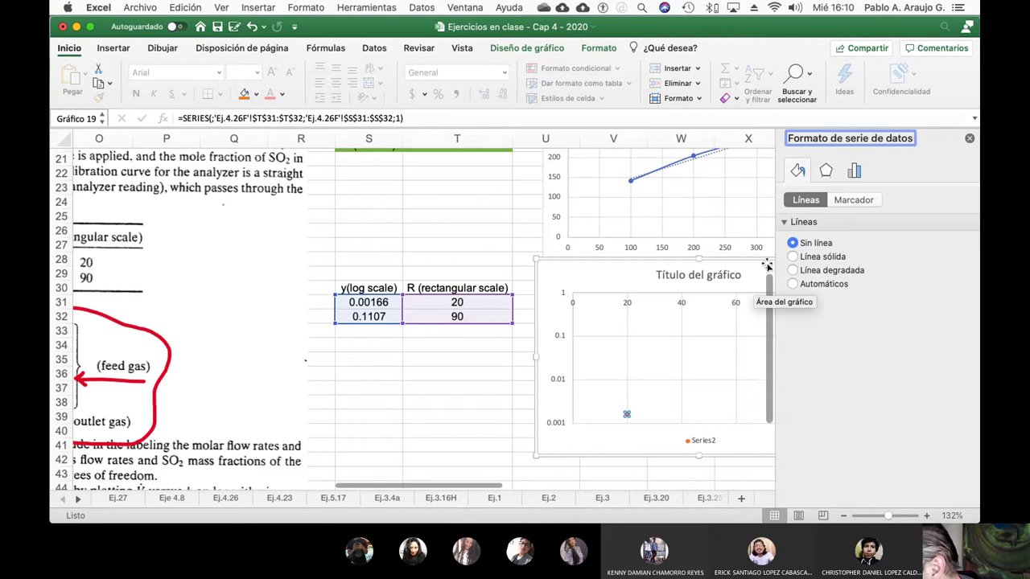
pyautogui.click(854, 172)
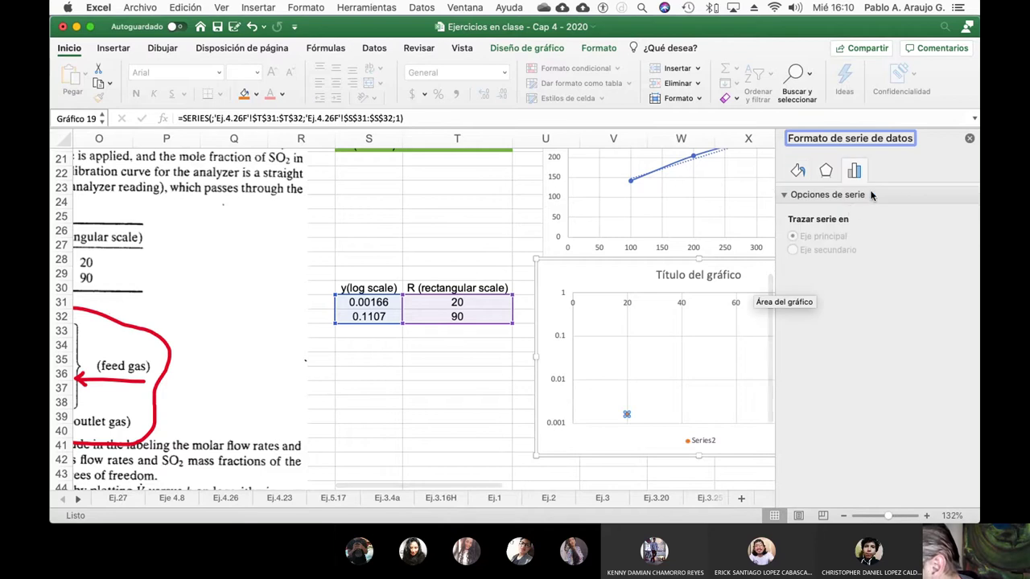
pyautogui.click(827, 171)
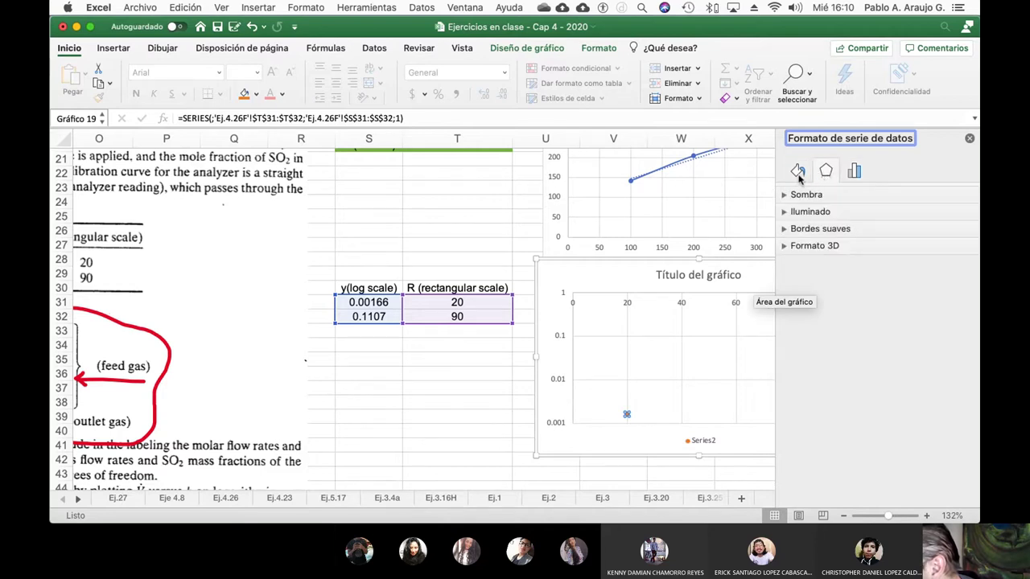
pyautogui.click(799, 171)
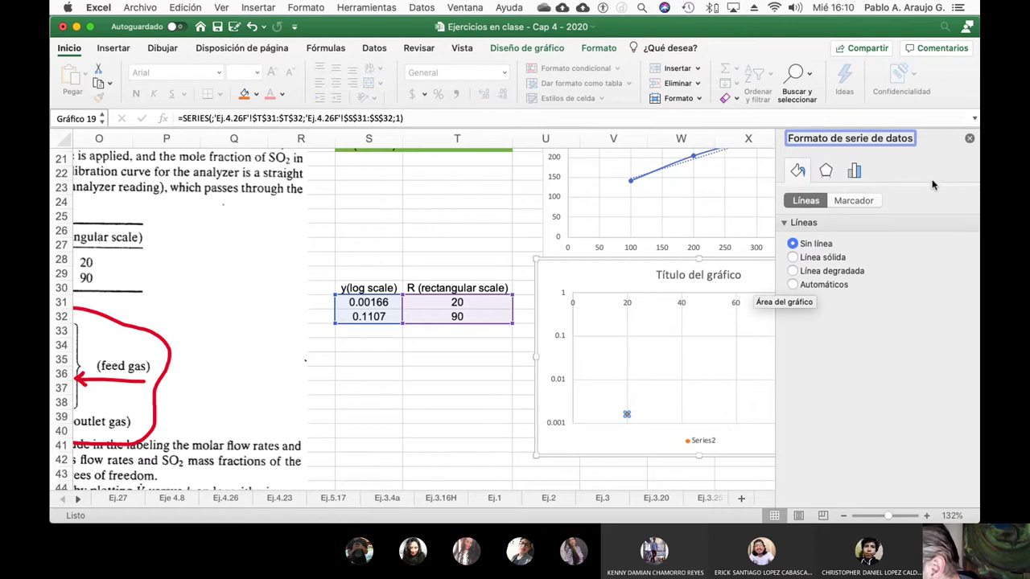
pyautogui.click(971, 140)
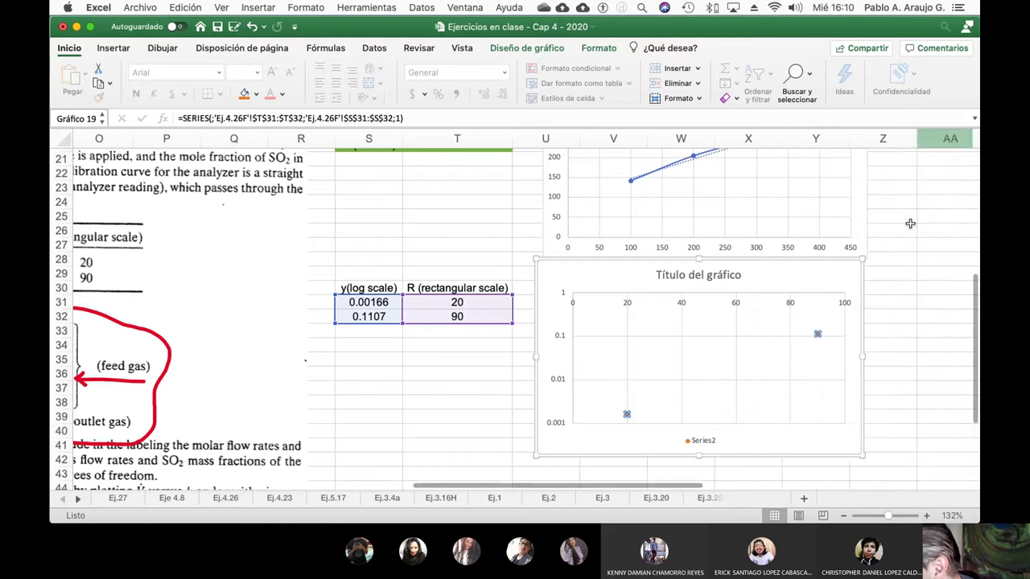
# - Add a linear trendline to the calibration chart's series and display its equation and R-squared value on the chart
pyautogui.rightClick(819, 335)
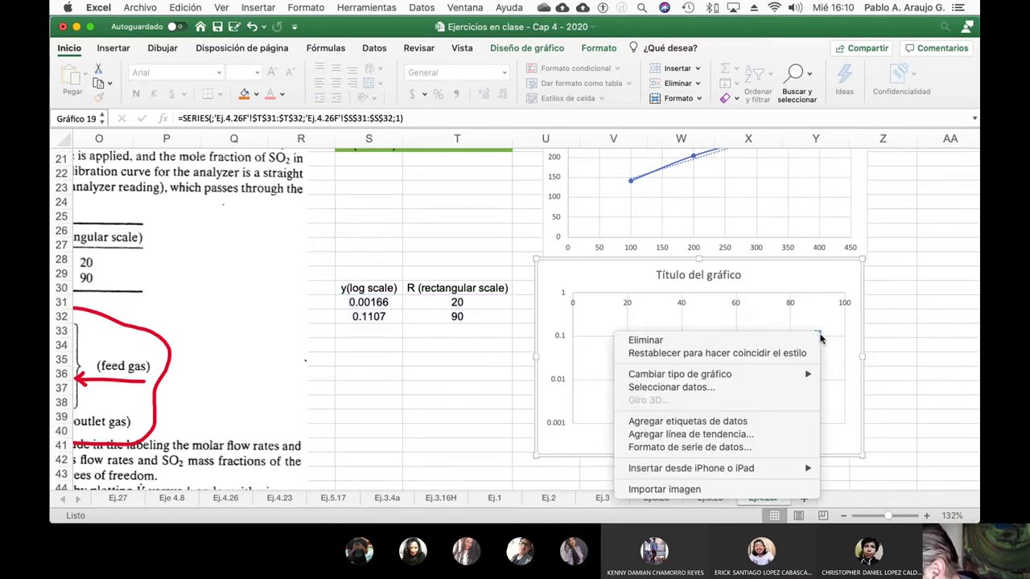
pyautogui.click(741, 438)
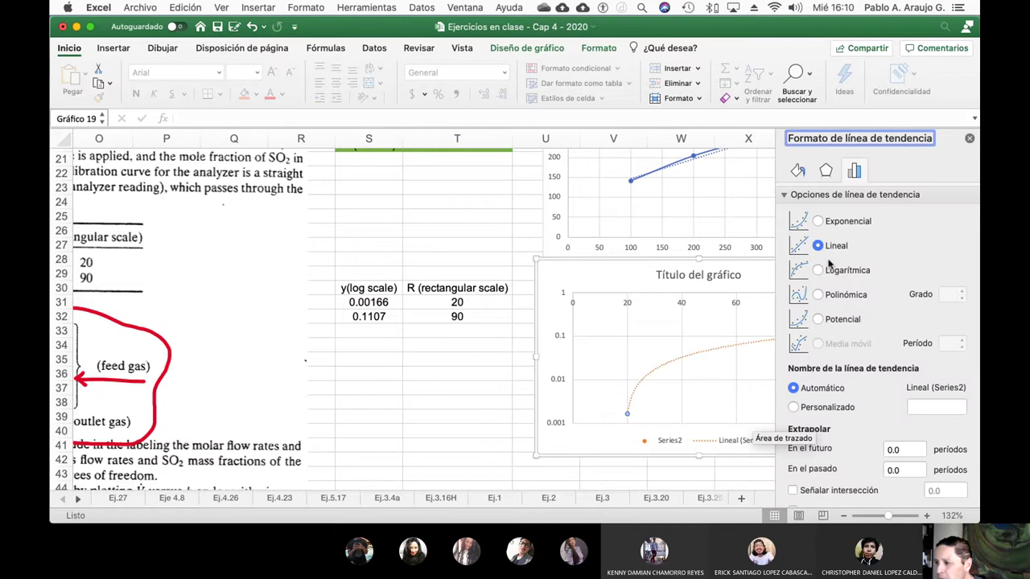
pyautogui.scroll(-2, 853, 296)
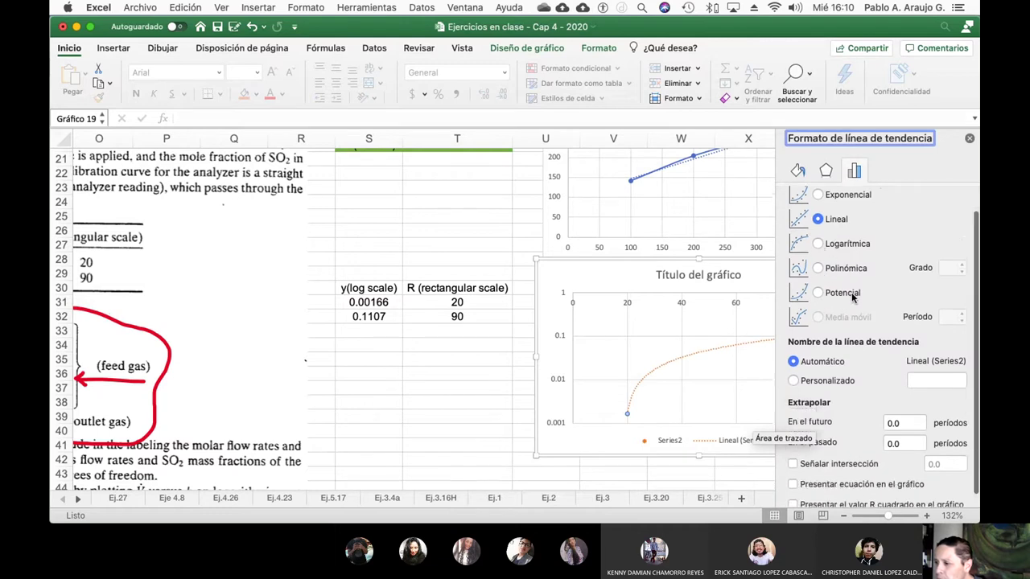
pyautogui.click(819, 231)
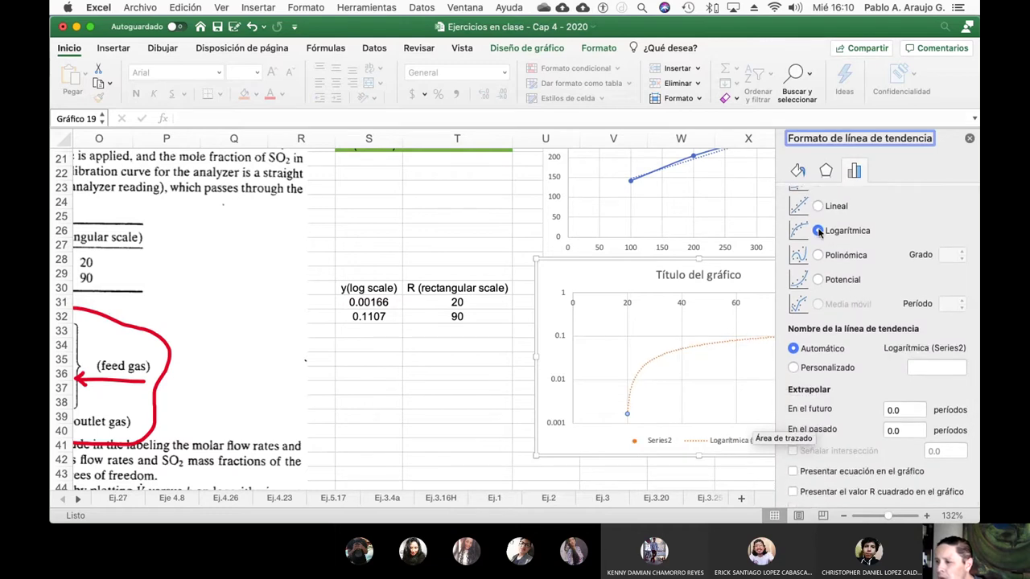
pyautogui.scroll(-1, 829, 418)
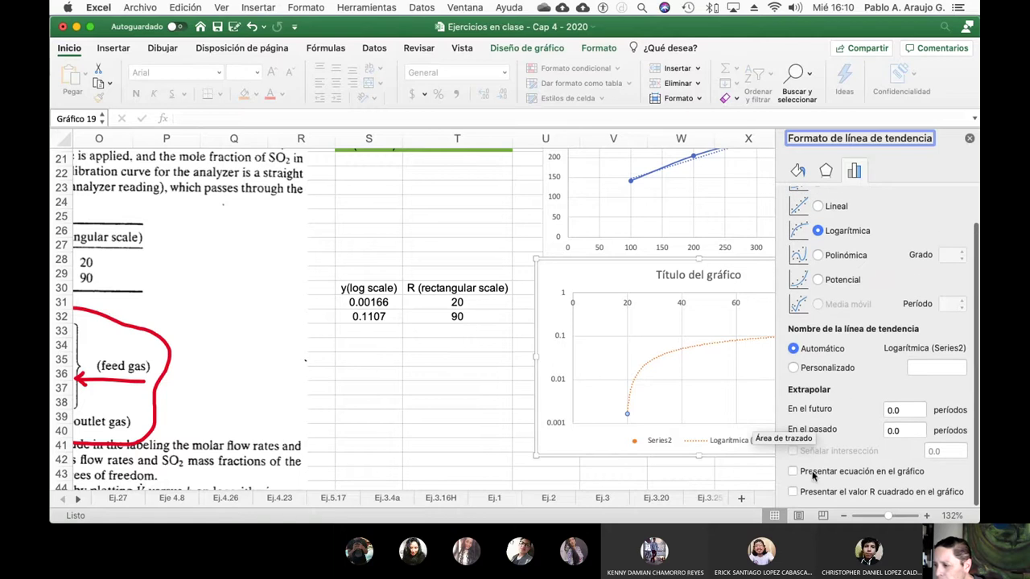
pyautogui.click(792, 472)
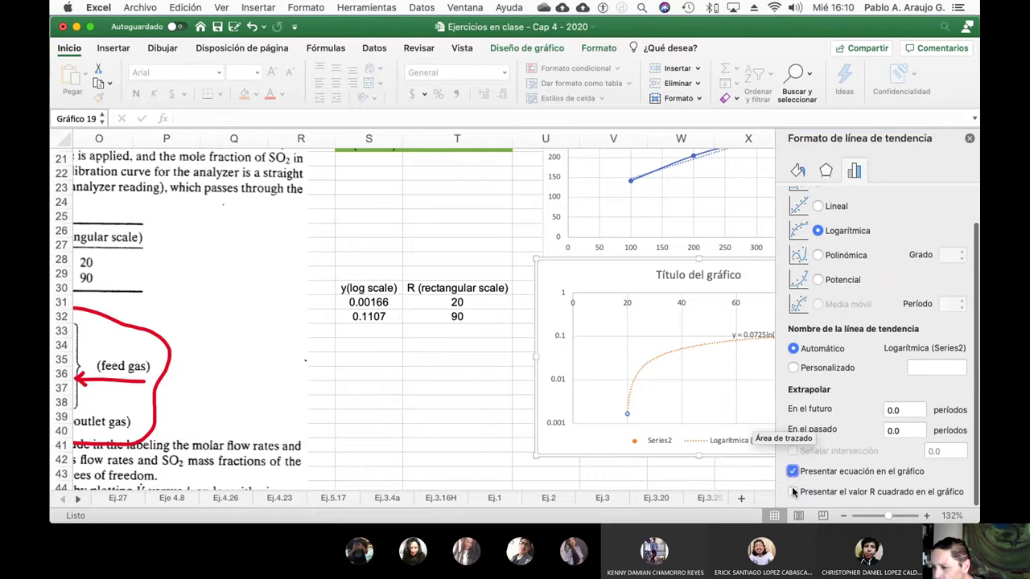
pyautogui.click(793, 492)
pyautogui.click(842, 208)
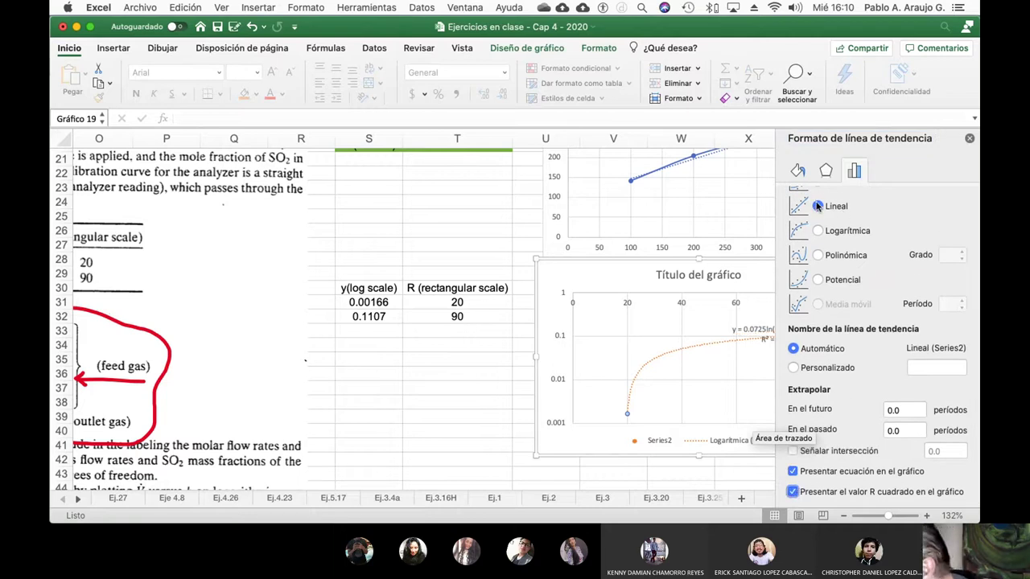
pyautogui.scroll(2, 851, 321)
pyautogui.scroll(1, 851, 320)
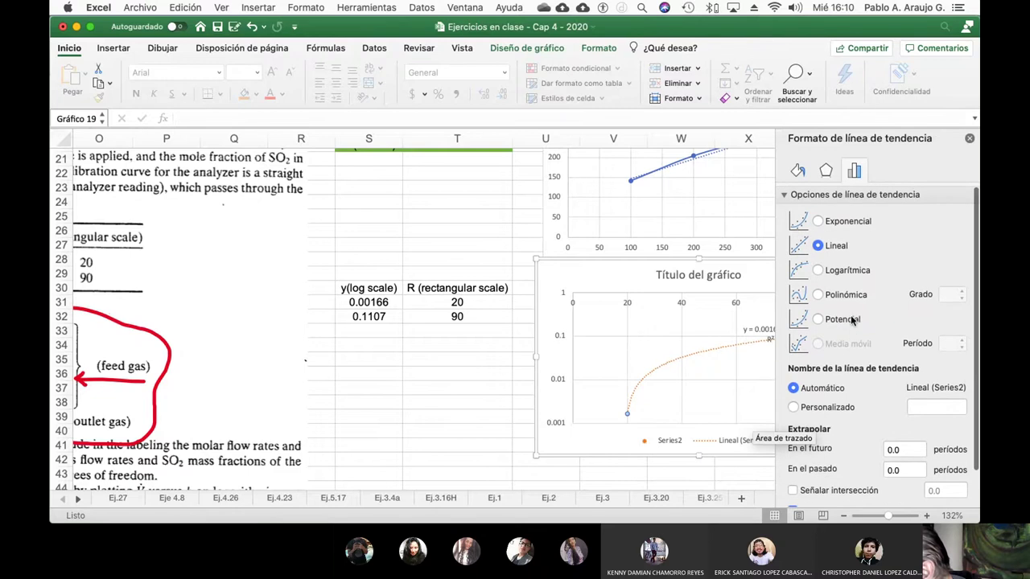
pyautogui.click(969, 138)
# - Move the trendline equation label of the calibration chart clear of the line, above the curve's rising part, and deselect the chart
pyautogui.click(767, 328)
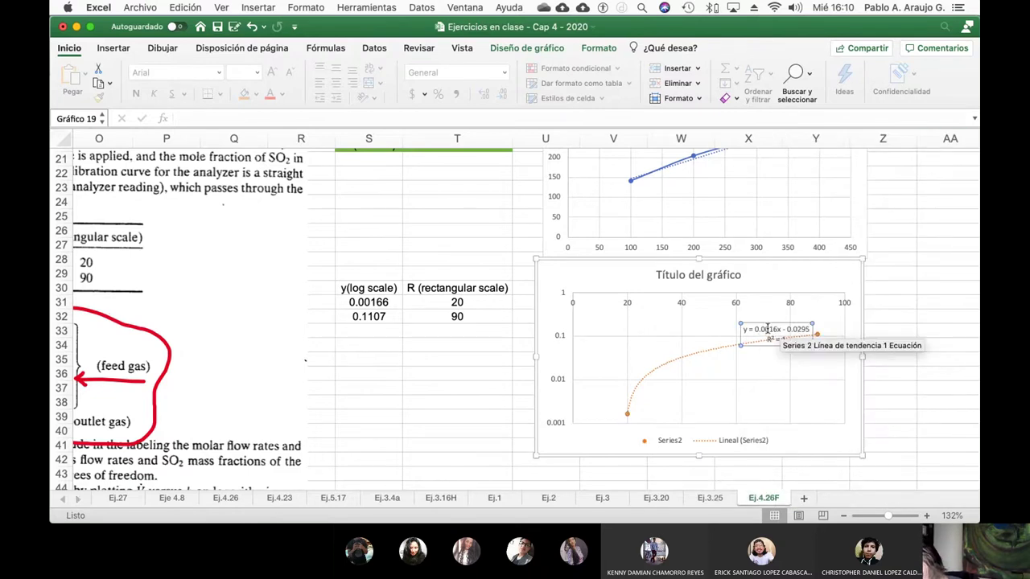
pyautogui.moveTo(767, 326); pyautogui.dragTo(654, 330)
pyautogui.click(902, 387)
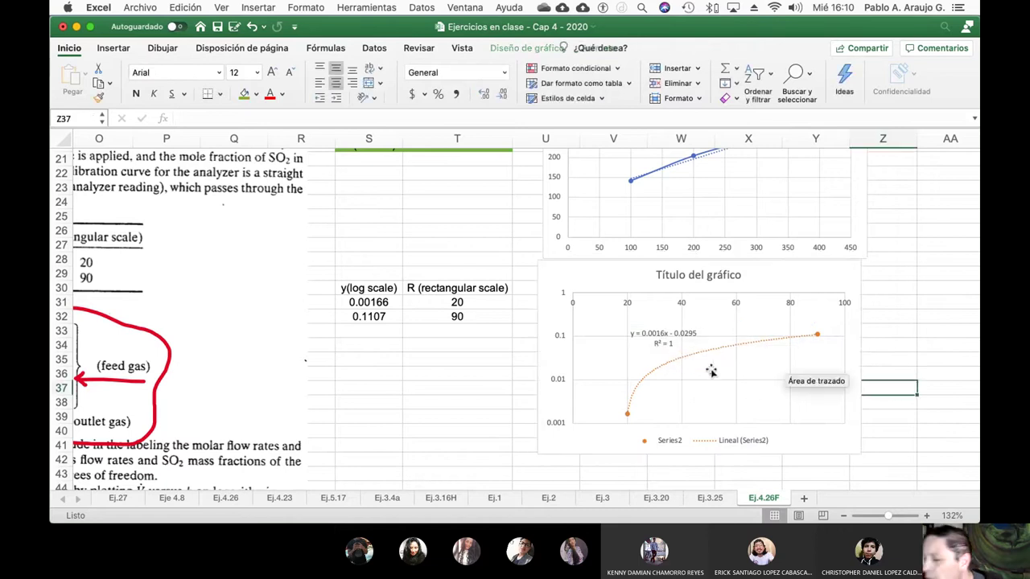
pyautogui.click(923, 432)
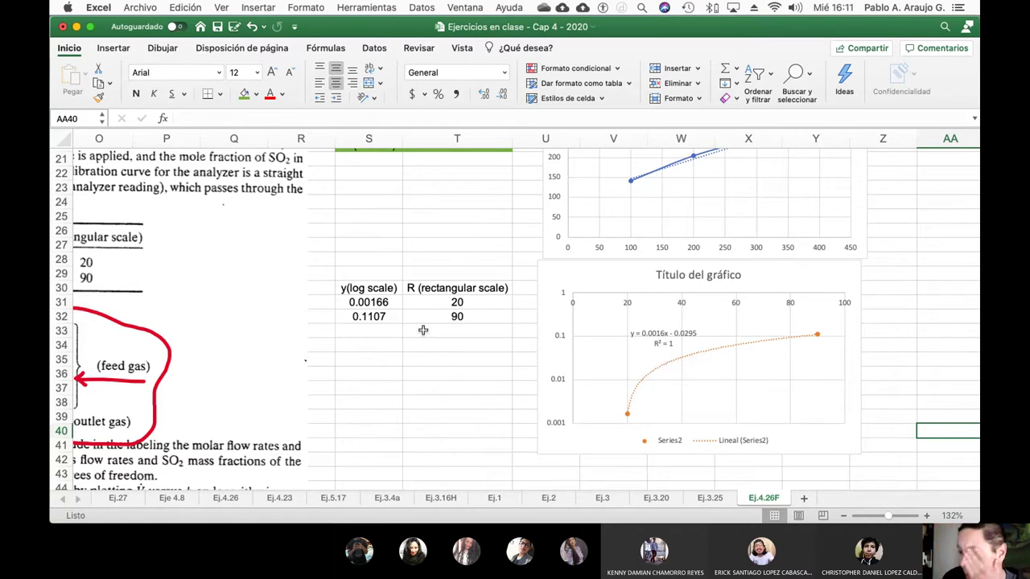
# - Enter the SO2 analyzer readings 82.4 in T34 and 11.6 in T35, below the calibration table's R column
pyautogui.hscroll(-10, 423, 330)
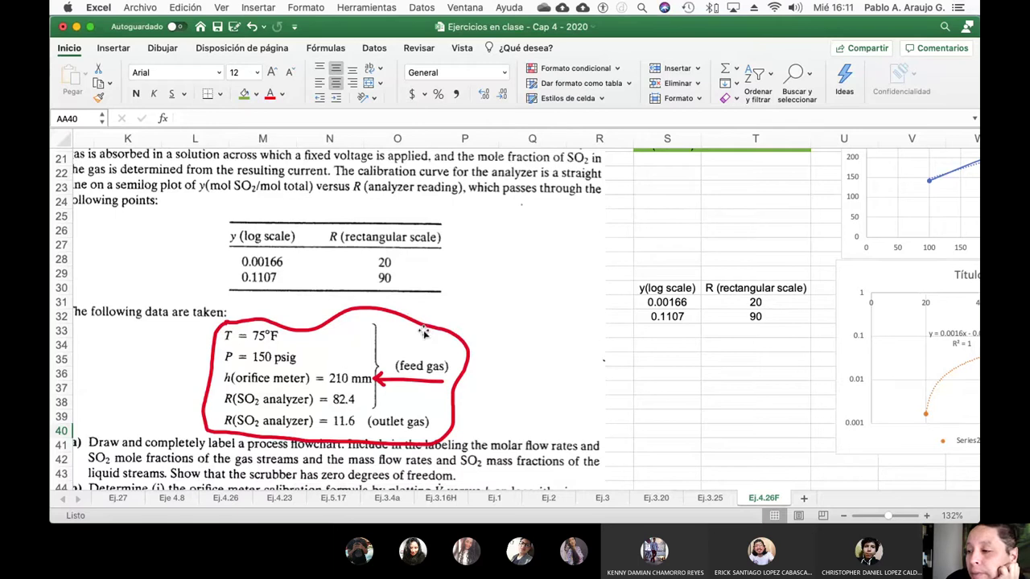
pyautogui.click(670, 346)
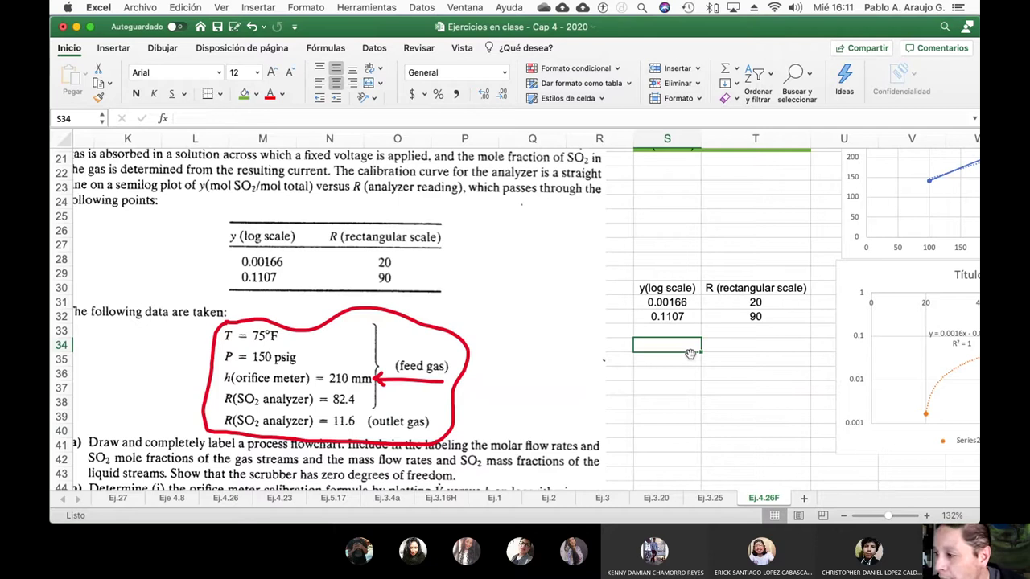
pyautogui.press('Right')
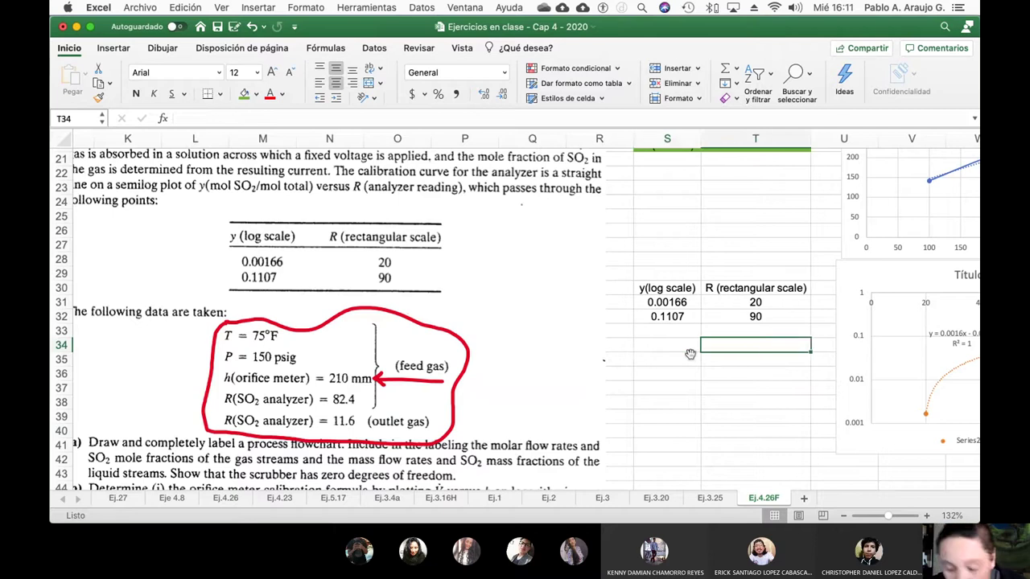
pyautogui.write('82.4')
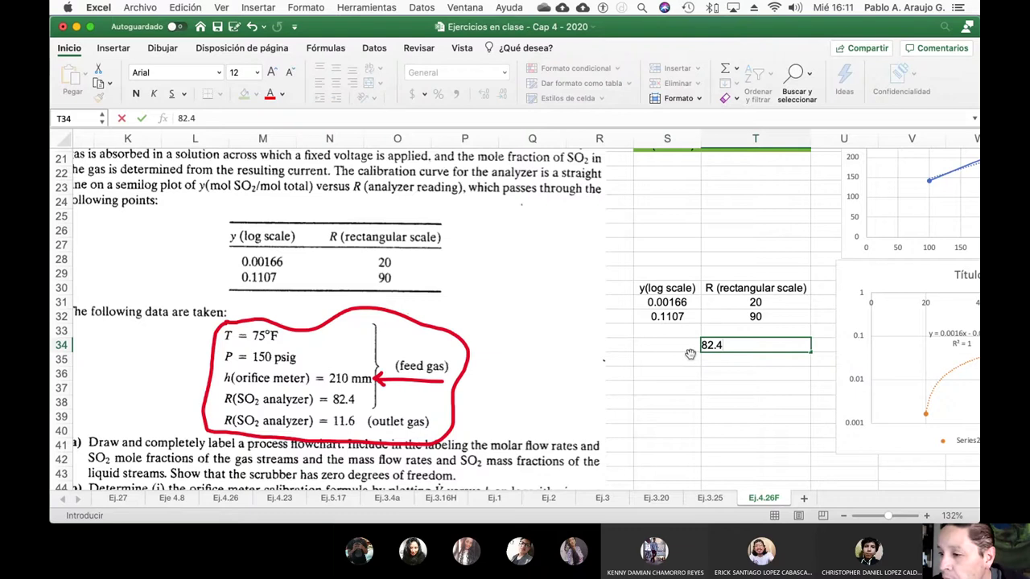
pyautogui.press('Return')
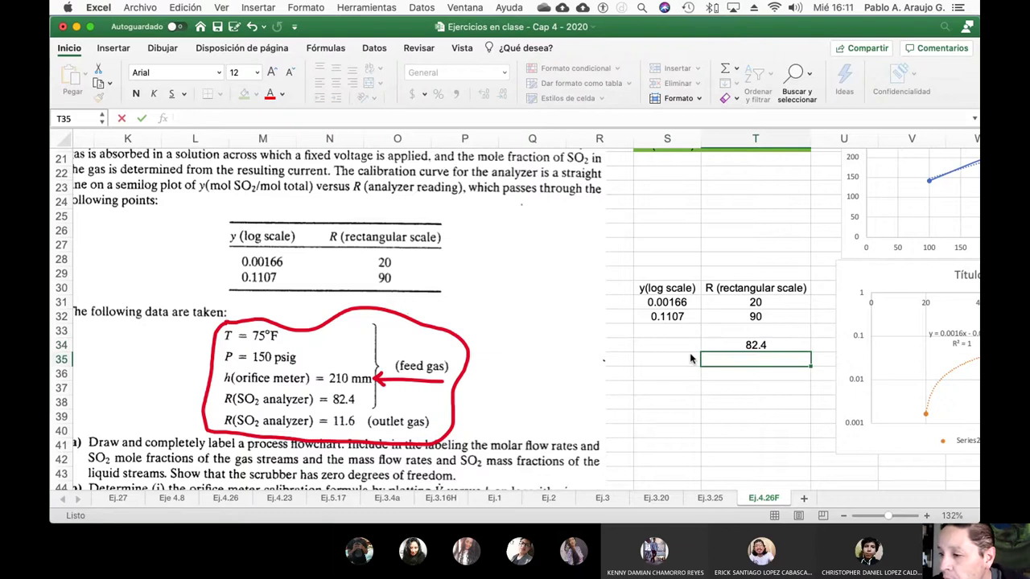
pyautogui.write('11.6')
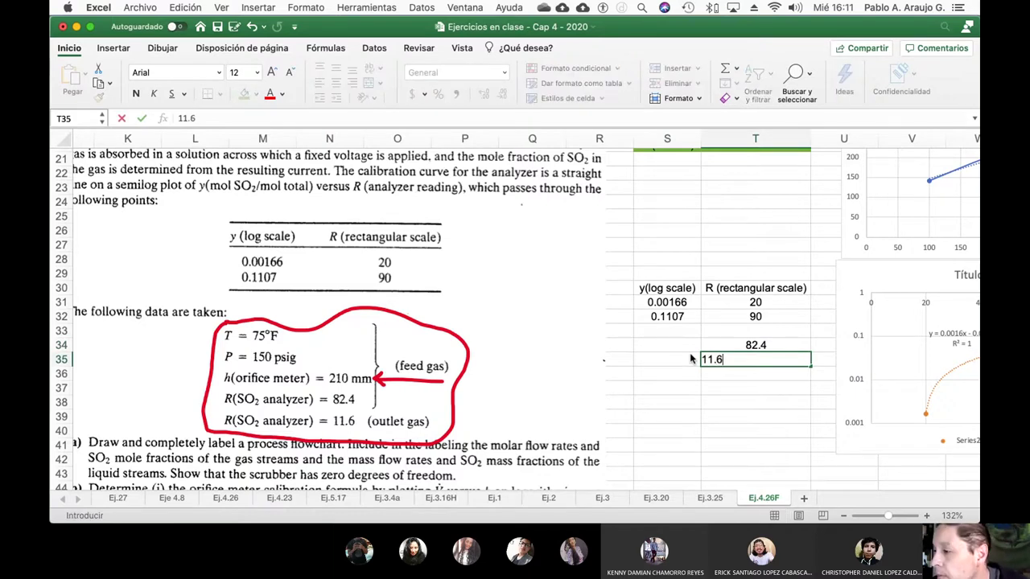
pyautogui.press('Return')
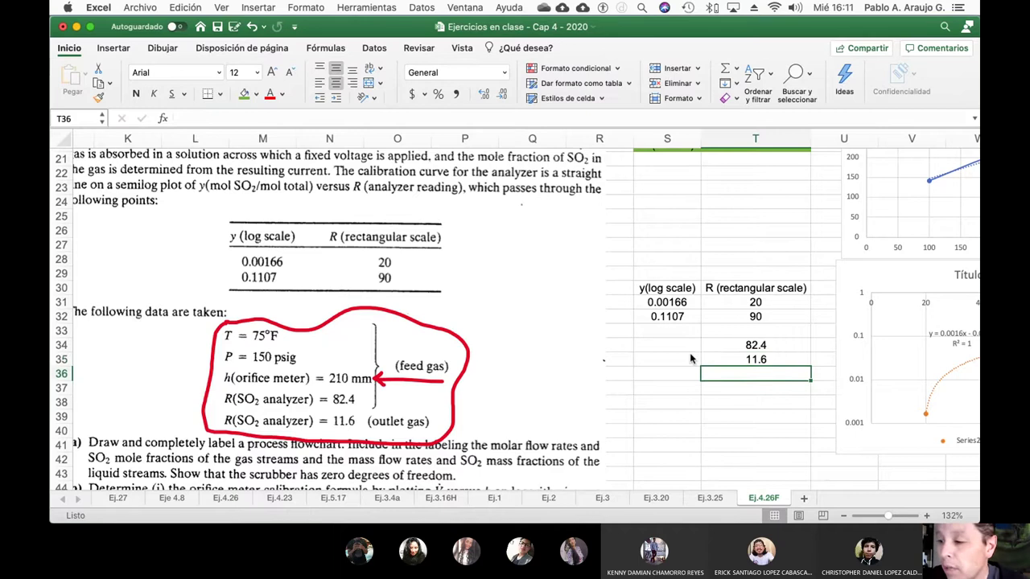
# - Shift the calibration chart slightly away from the data columns, keeping it below the V (m3/min) chart
pyautogui.hscroll(5, 933, 385)
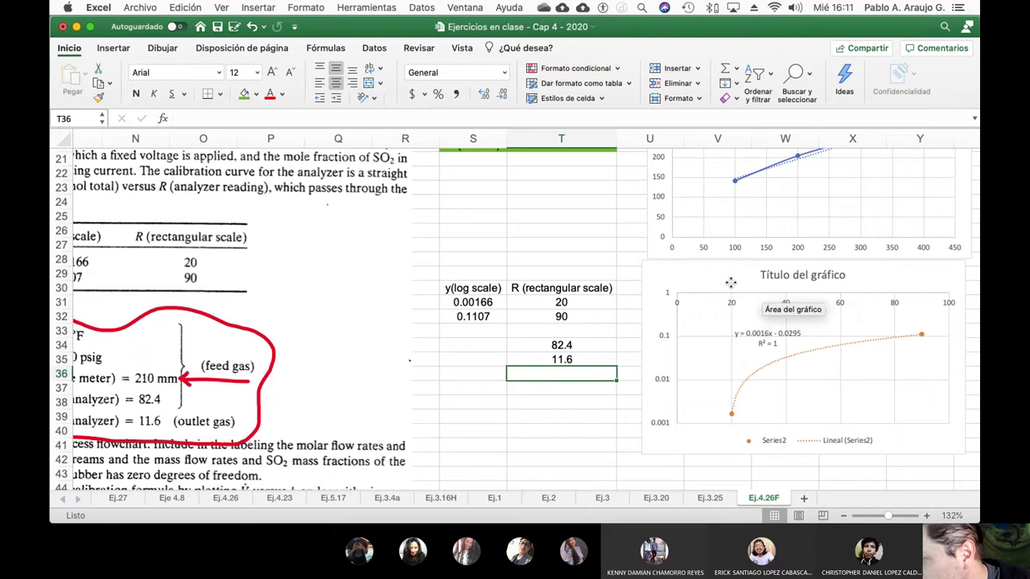
pyautogui.moveTo(733, 285); pyautogui.dragTo(737, 288)
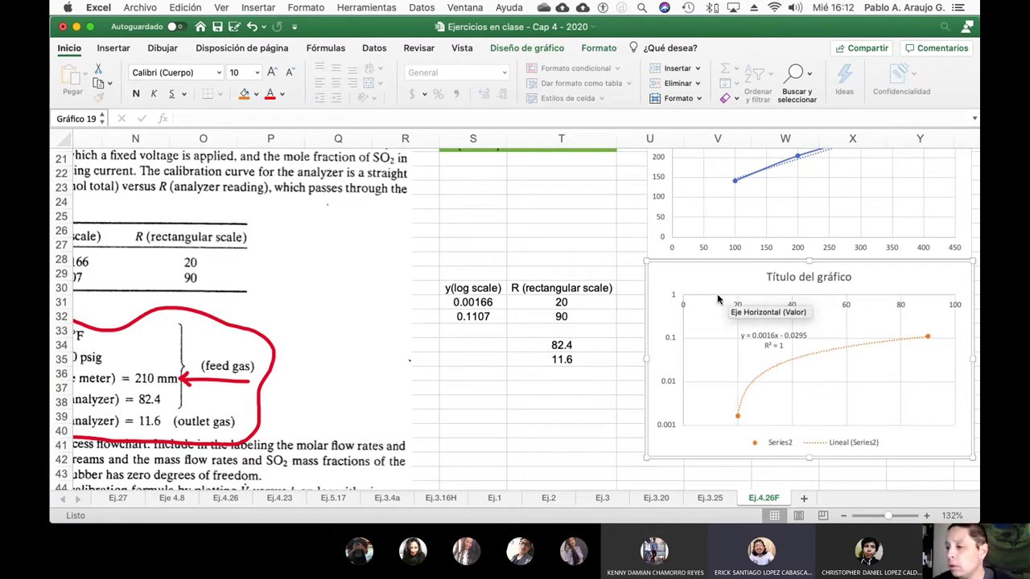
# - Review the V (m3/min) chart, the linear interpolation formula and its table, and the SO2 calibration data and chart
pyautogui.scroll(5, 719, 299)
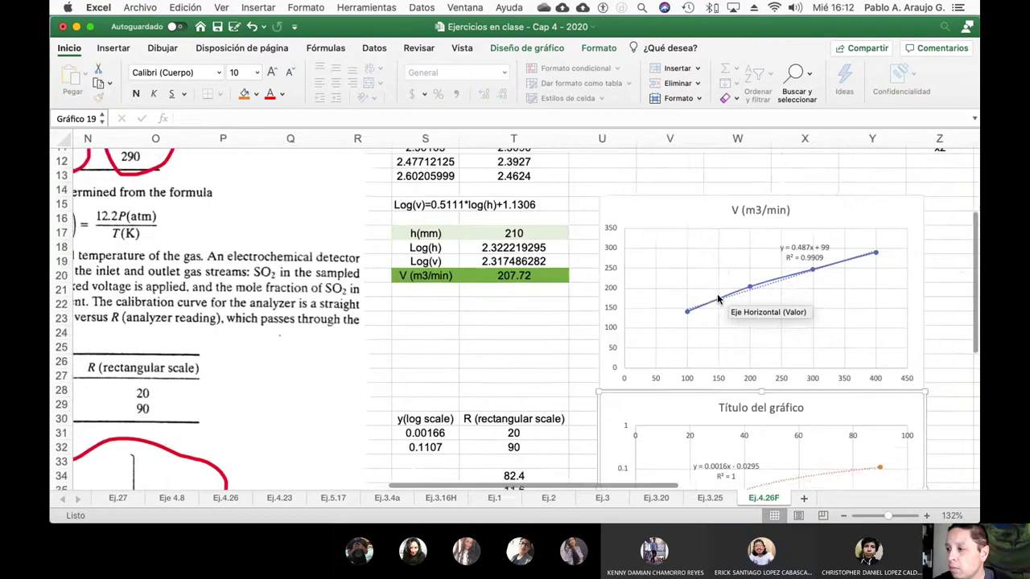
pyautogui.scroll(-5, 504, 299)
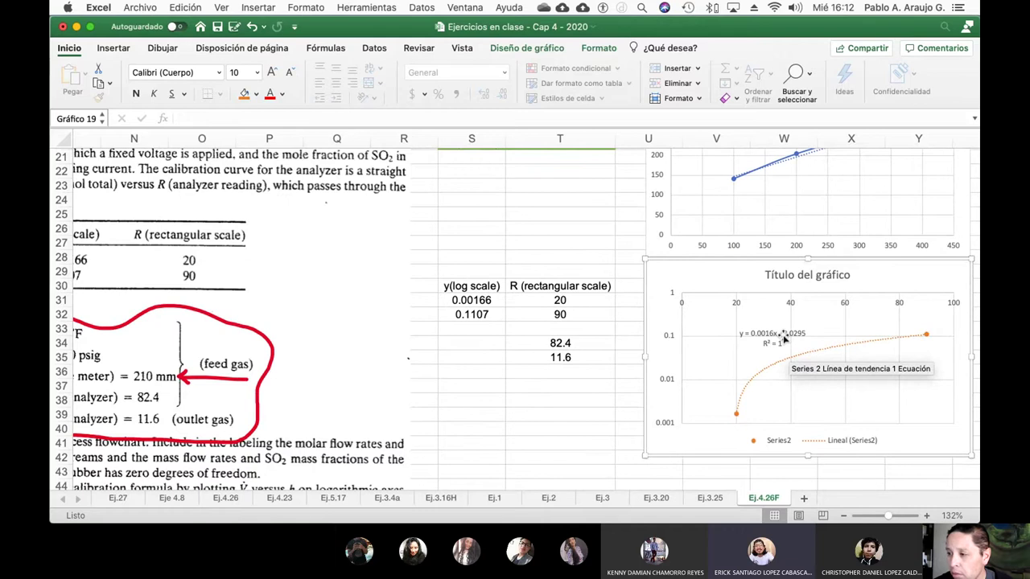
pyautogui.hscroll(10, 784, 340)
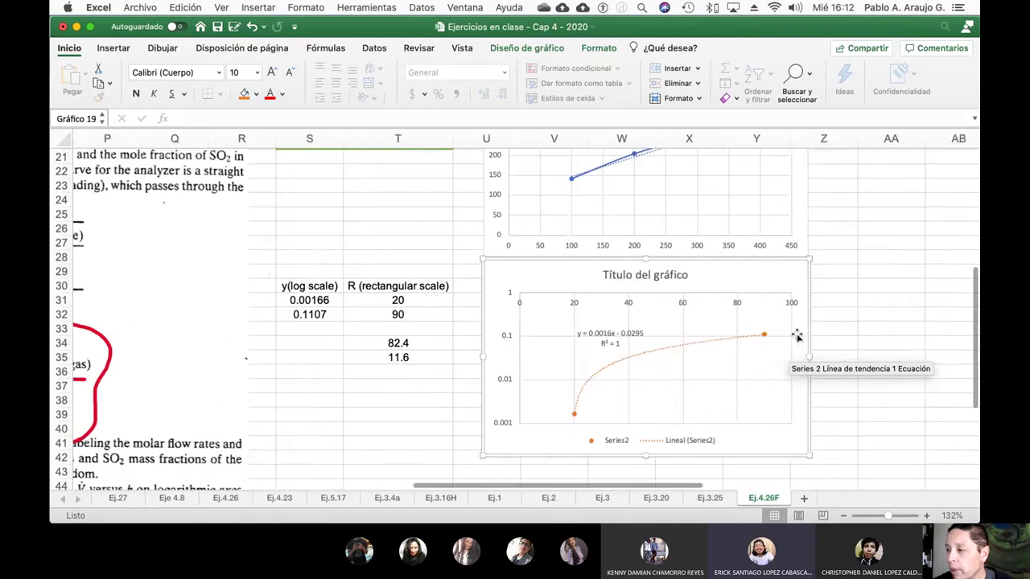
pyautogui.scroll(10, 785, 340)
pyautogui.click(558, 209)
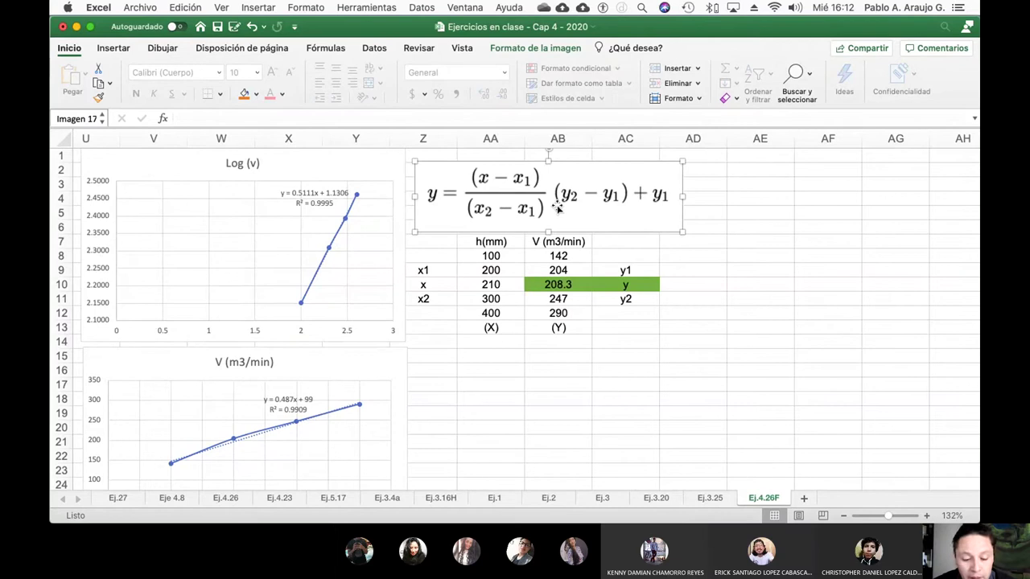
pyautogui.scroll(-7, 521, 235)
pyautogui.hscroll(-1, 513, 234)
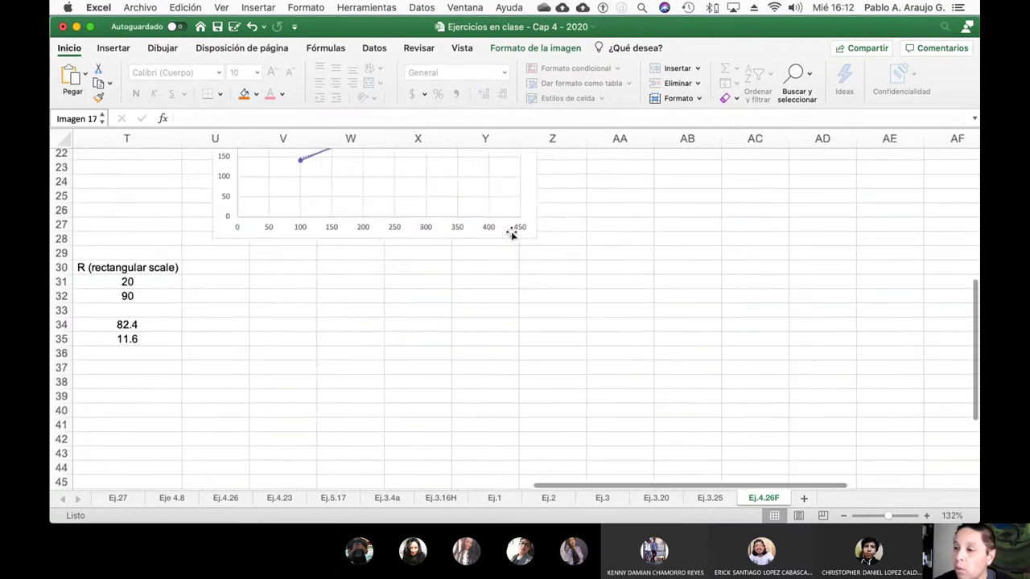
pyautogui.scroll(3, 512, 234)
pyautogui.hscroll(-9, 513, 235)
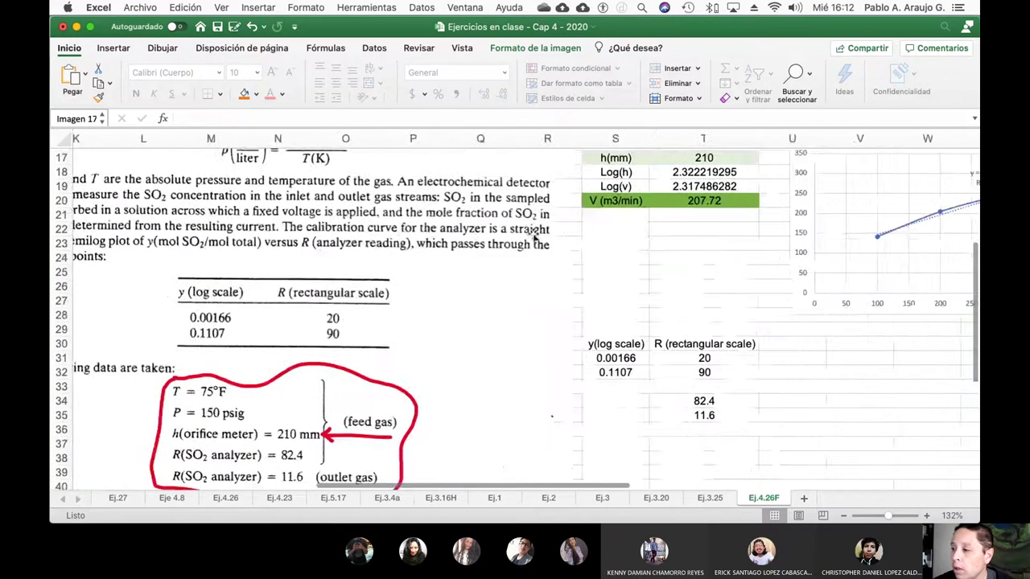
pyautogui.scroll(-3, 534, 232)
pyautogui.hscroll(4, 534, 232)
pyautogui.scroll(3, 534, 233)
pyautogui.click(465, 264)
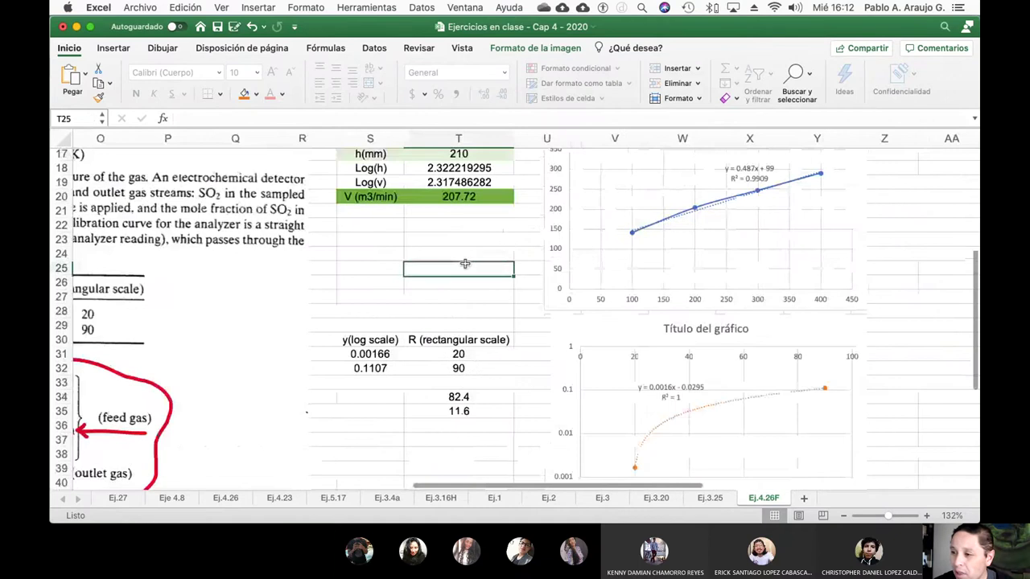
# - Paste the linear interpolation formula picture above the SO2 calibration table and delete the calibration chart
pyautogui.press('super+v')
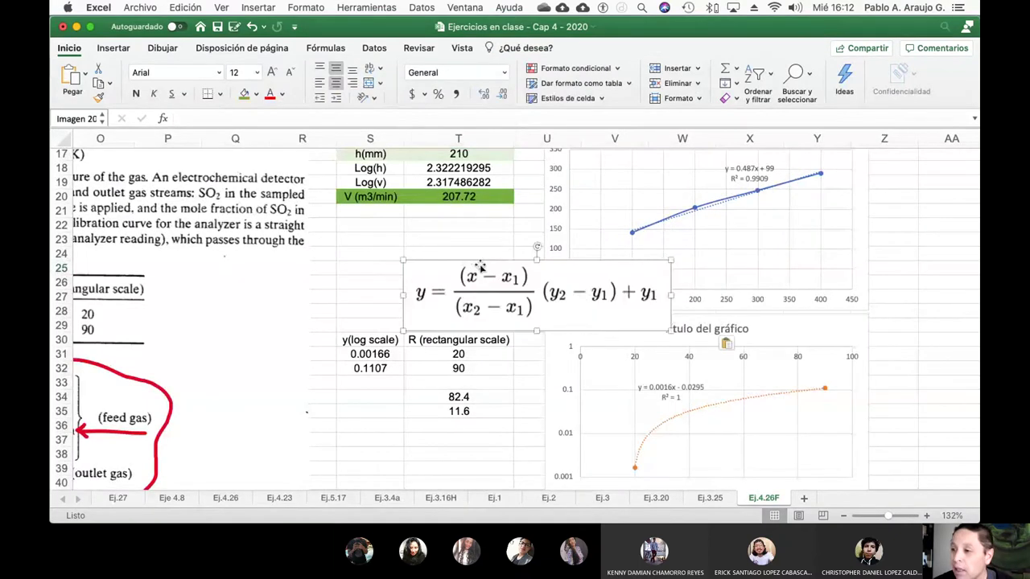
pyautogui.moveTo(563, 261); pyautogui.dragTo(502, 262)
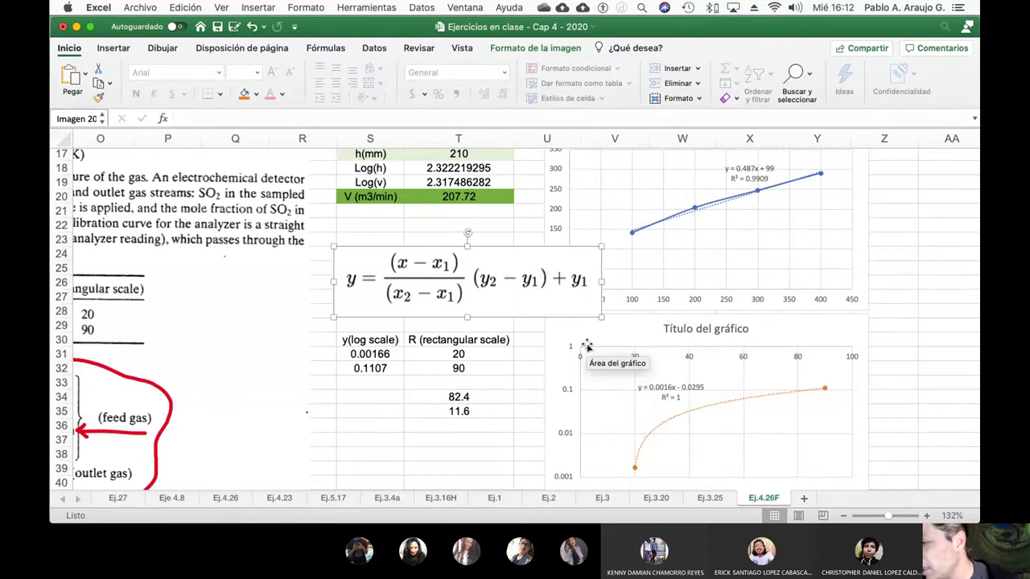
pyautogui.click(618, 333)
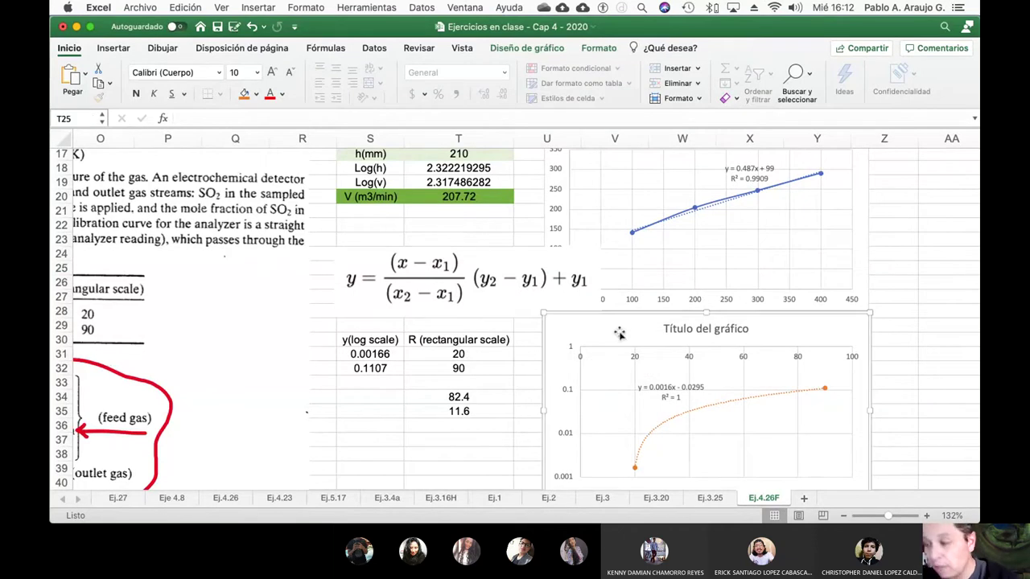
pyautogui.press('Delete')
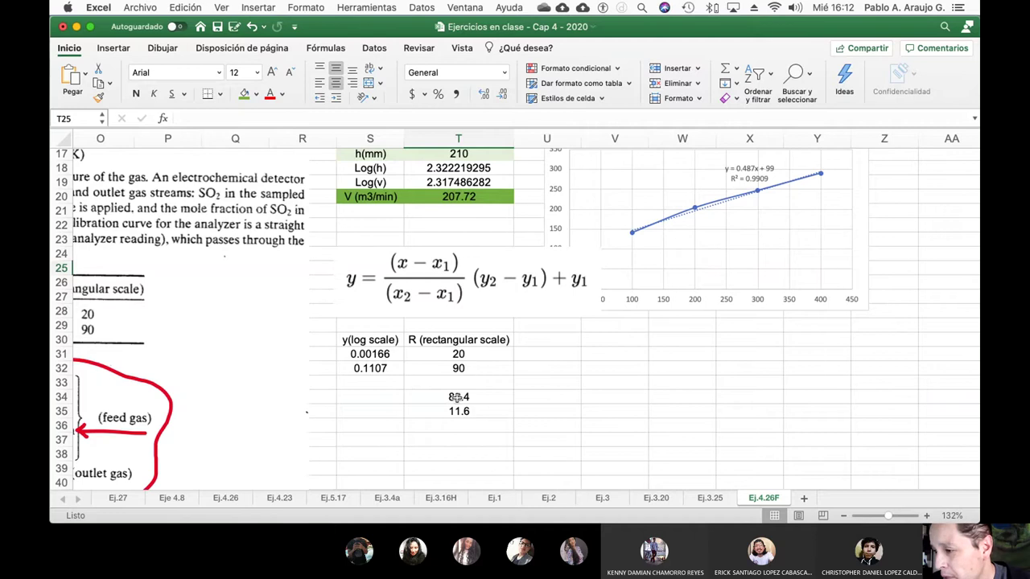
# - Move the analyzer readings 82.4 and 11.6 from T34:T35 to V30:V31, beside the calibration table
pyautogui.moveTo(459, 399); pyautogui.dragTo(474, 413)
pyautogui.press('super+c')
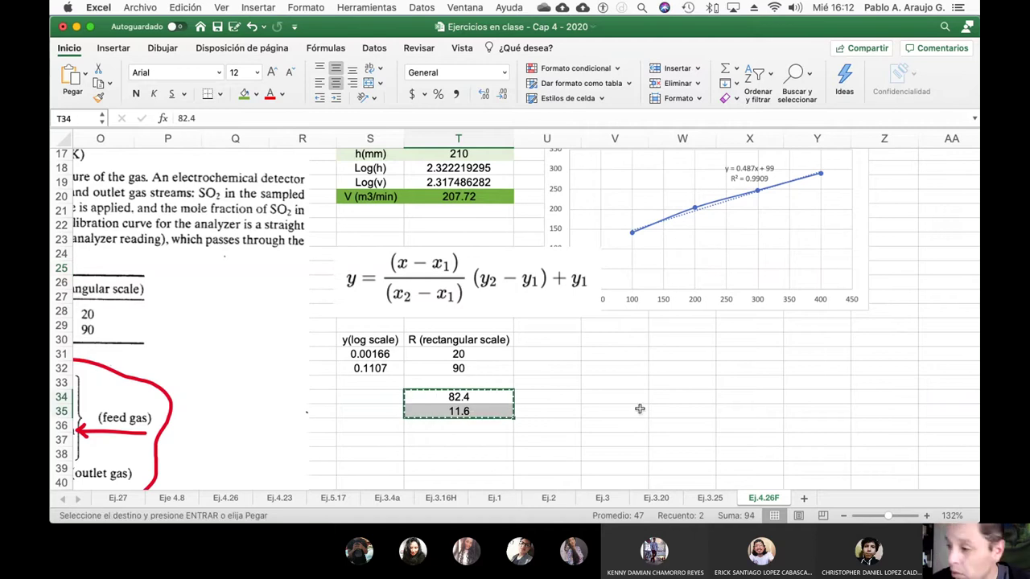
pyautogui.click(641, 339)
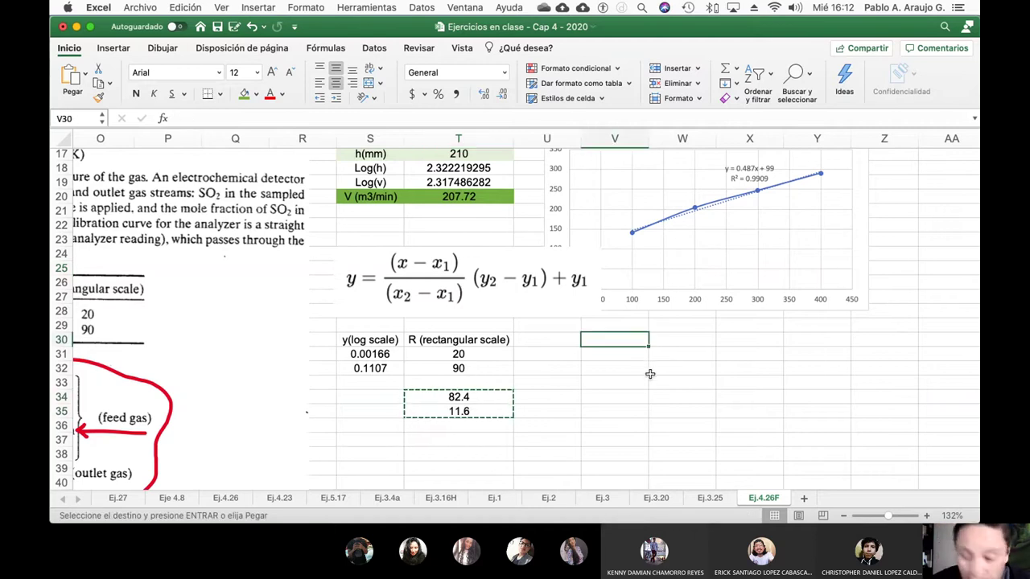
pyautogui.press('Return')
pyautogui.click(516, 388)
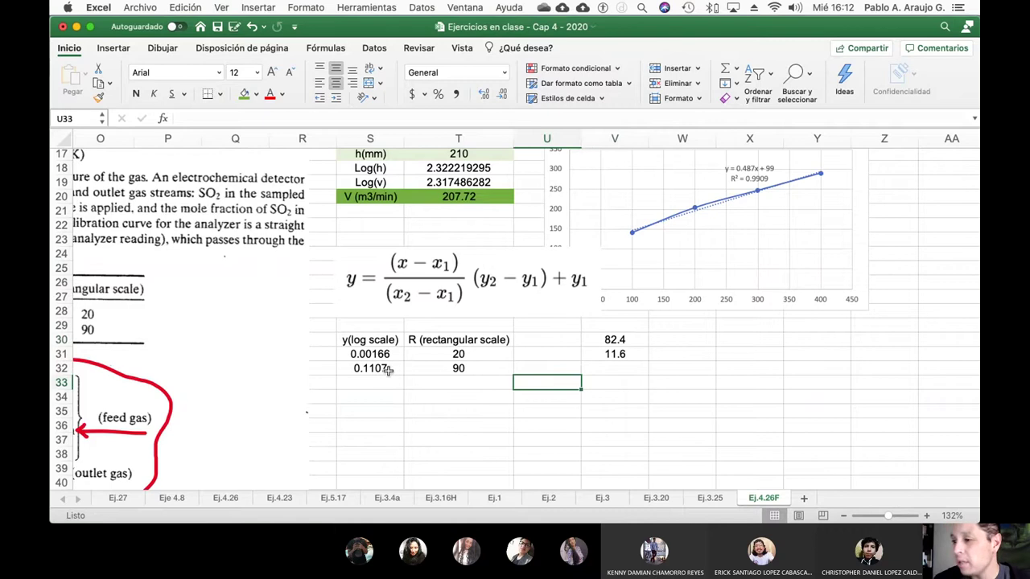
# - Move the second calibration point (0.1107, 90) down to row 34, leaving empty rows below the first point
pyautogui.moveTo(357, 370); pyautogui.dragTo(425, 369)
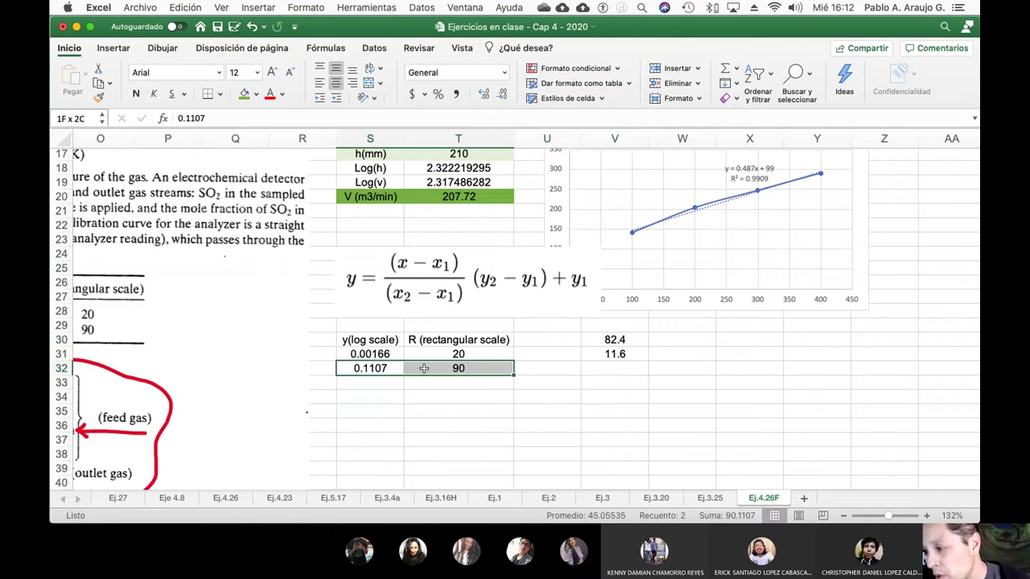
pyautogui.press('super+c')
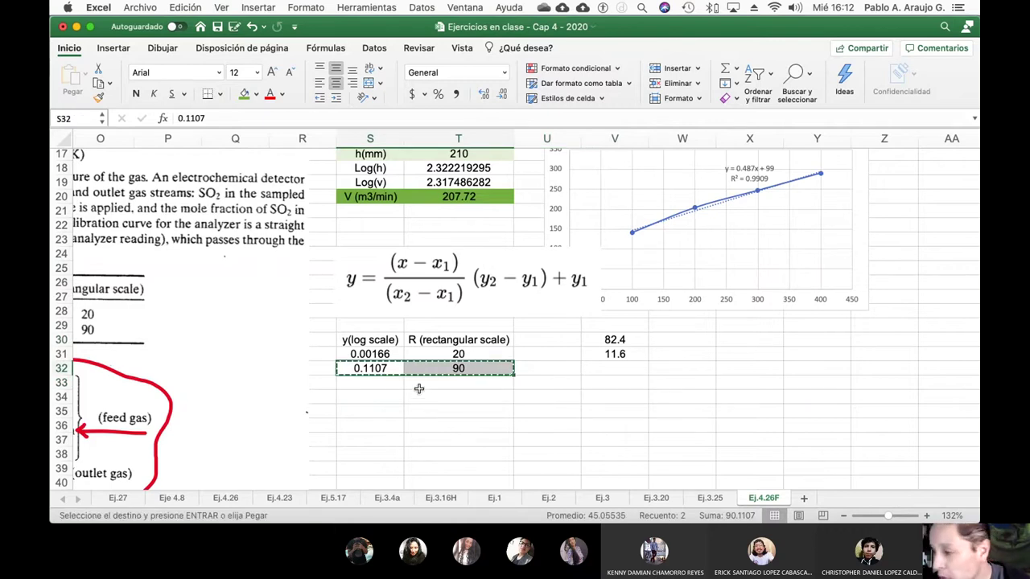
pyautogui.click(394, 397)
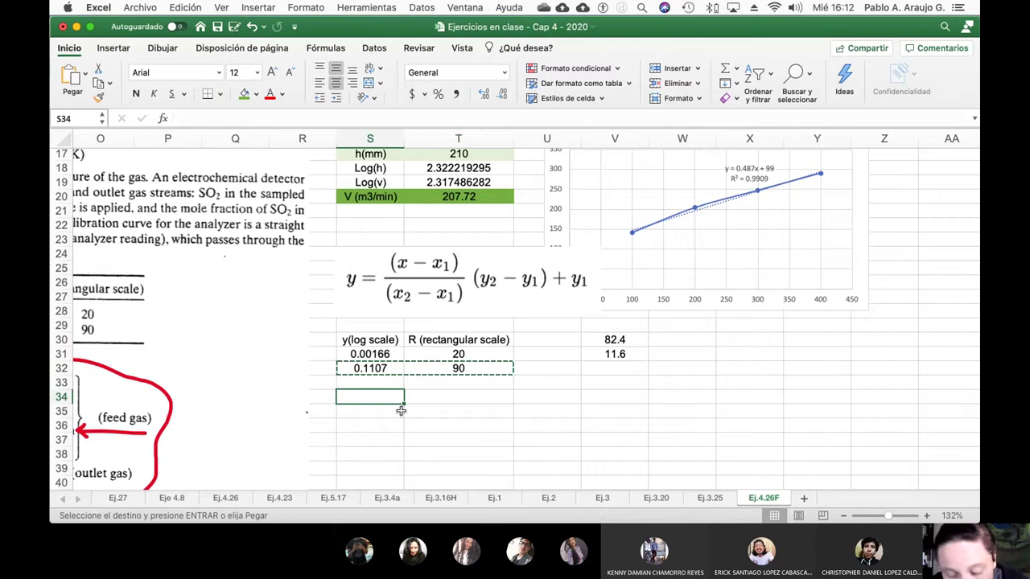
pyautogui.press('super+v')
pyautogui.click(552, 364)
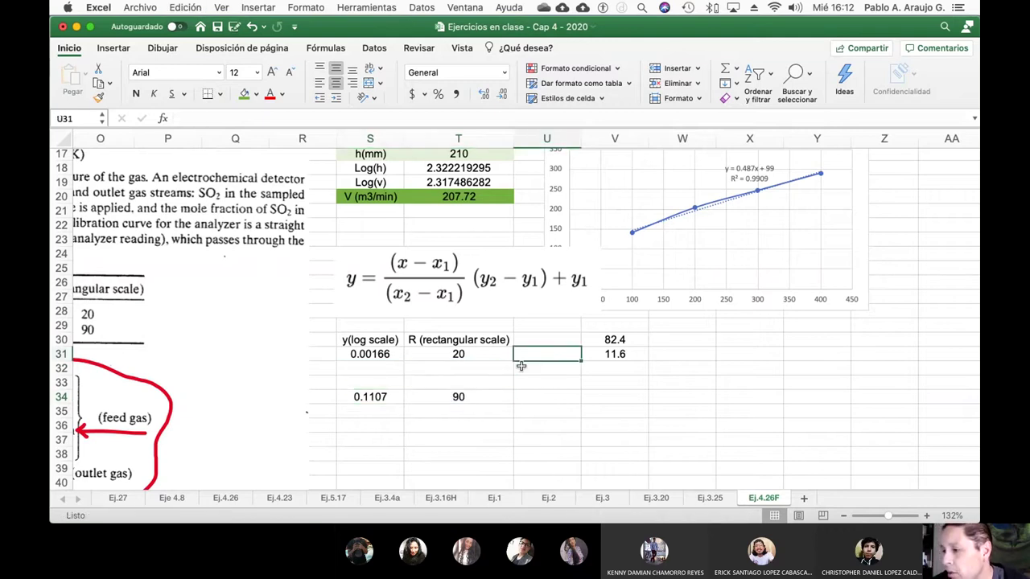
pyautogui.click(499, 369)
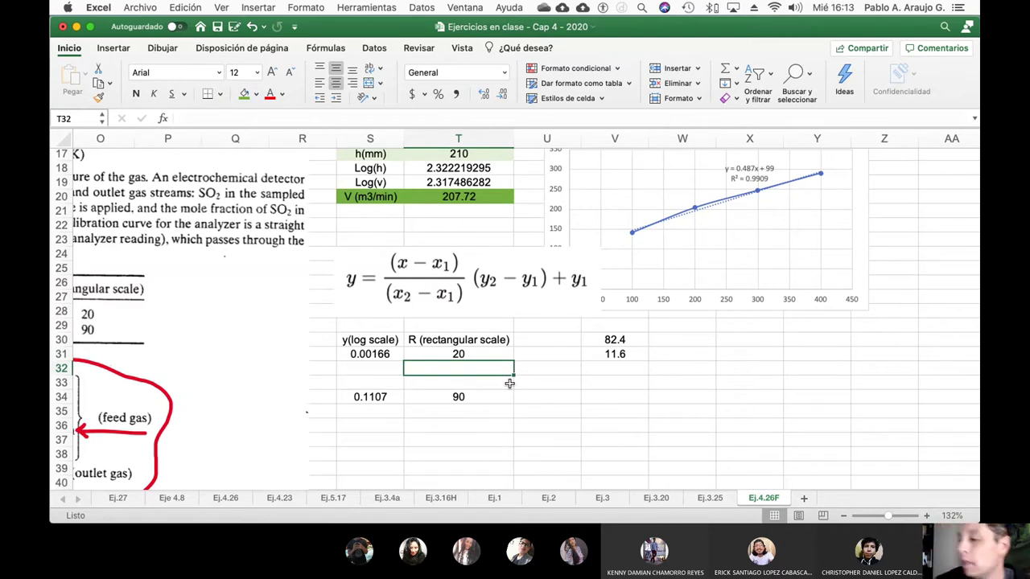
# - Delete the linear interpolation formula picture above the SO2 calibration table
pyautogui.hscroll(-5, 369, 383)
pyautogui.scroll(-3, 368, 382)
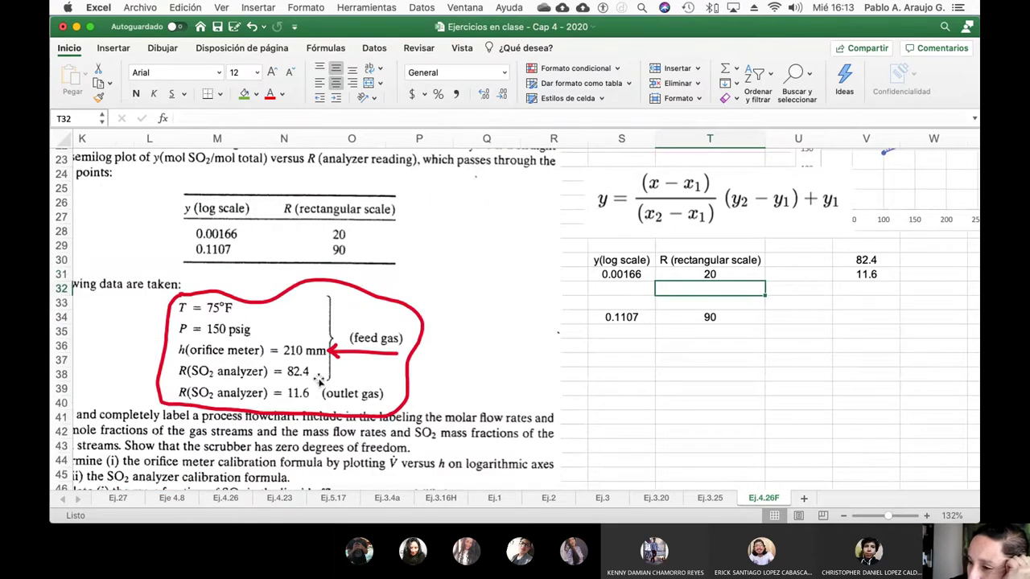
pyautogui.click(312, 374)
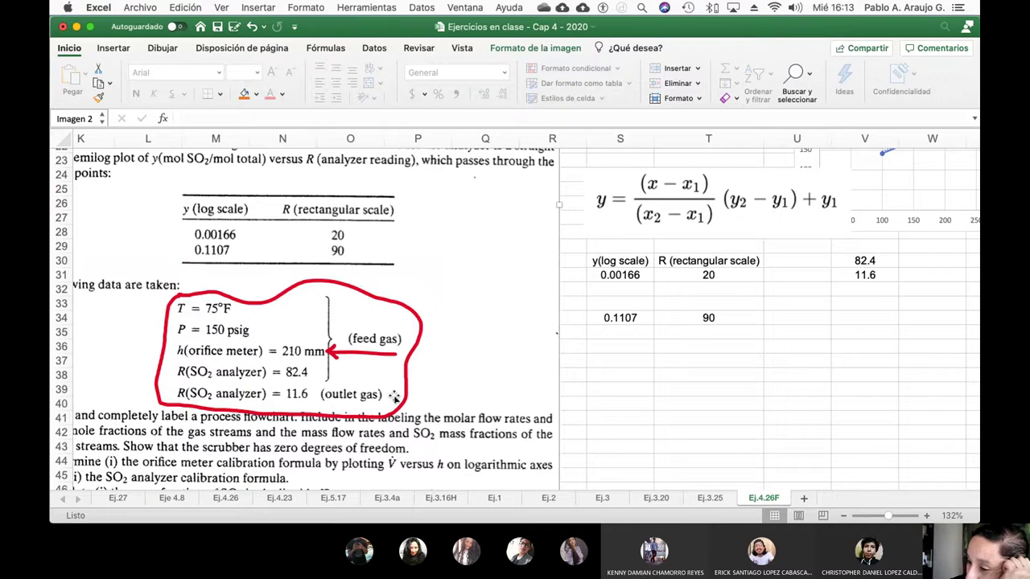
pyautogui.hscroll(2, 772, 363)
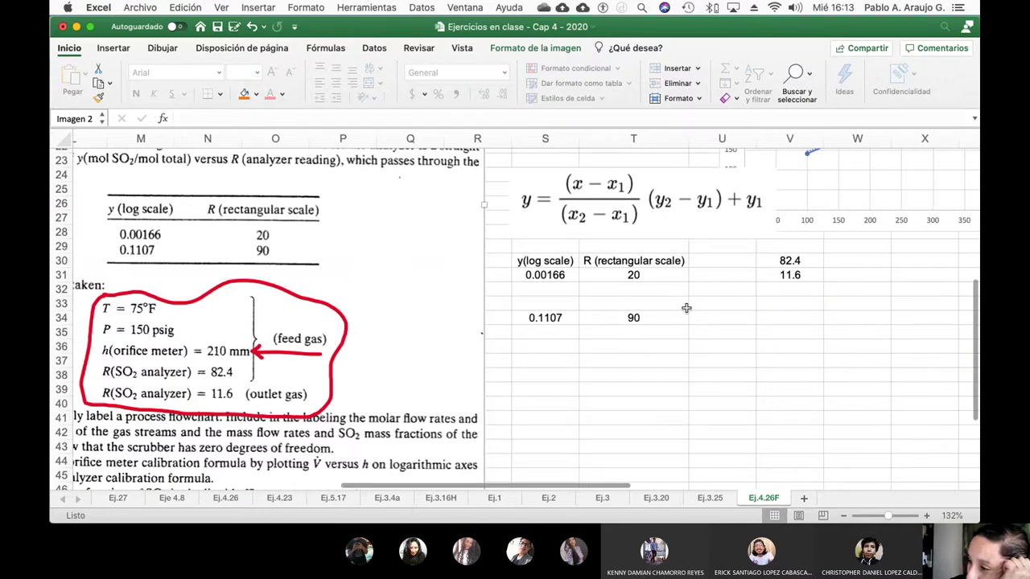
pyautogui.scroll(3, 686, 308)
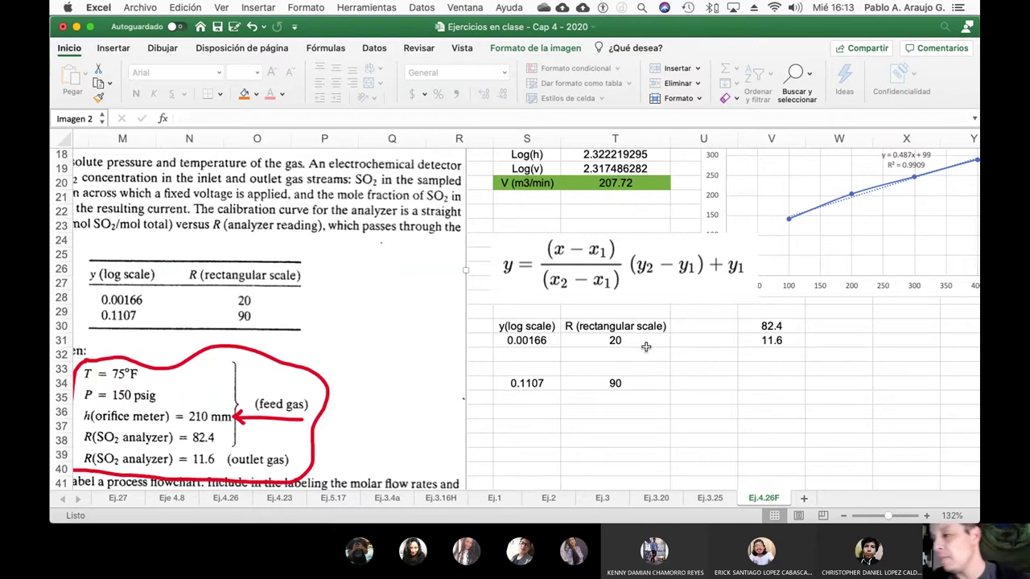
pyautogui.click(625, 251)
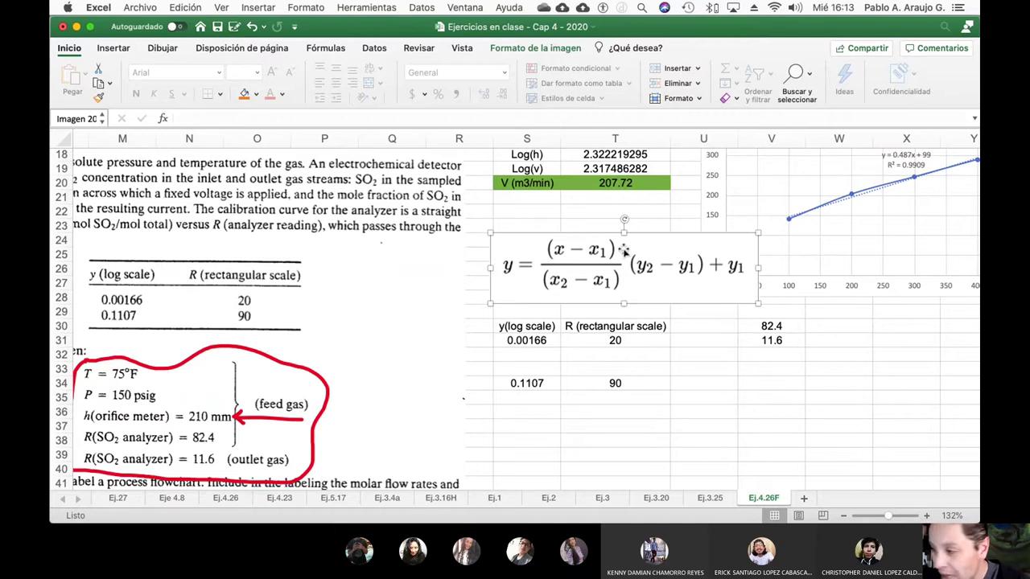
pyautogui.press('Delete')
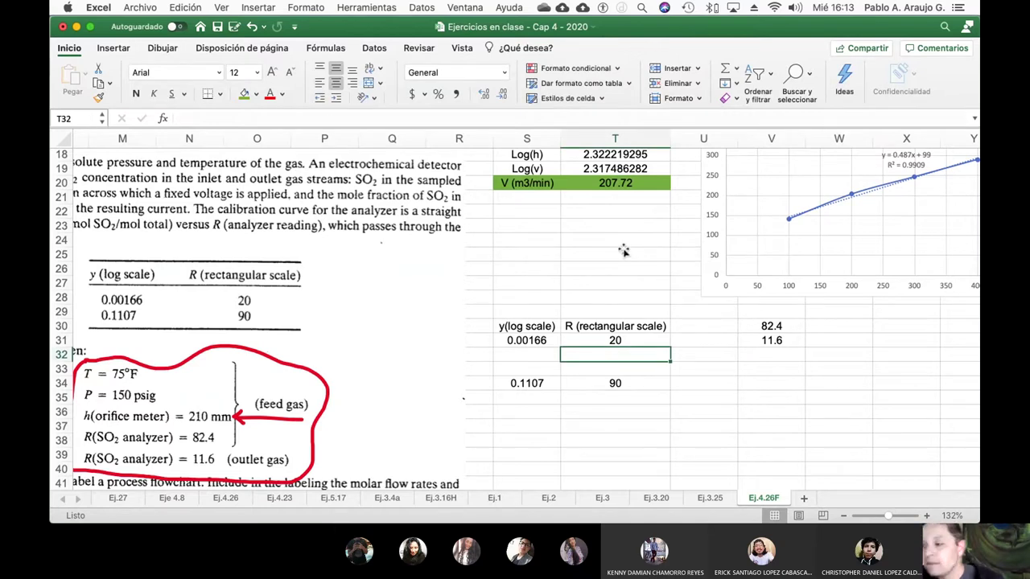
# - Move the calibration point 0.1107, 90 back to row 32, directly under the first point
pyautogui.click(528, 385)
pyautogui.hotkey('shift', 'Right')
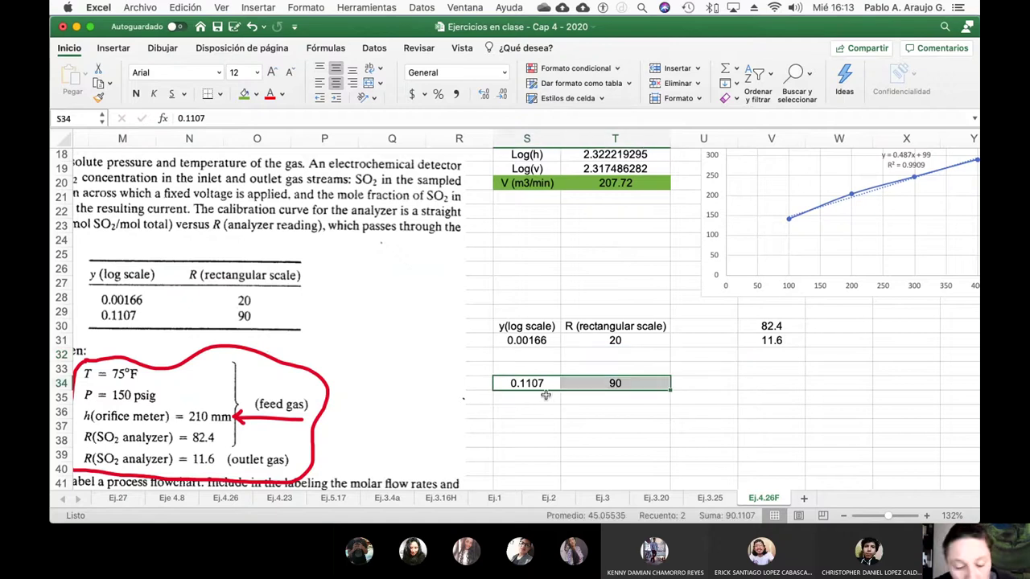
pyautogui.press('super+c')
pyautogui.click(528, 363)
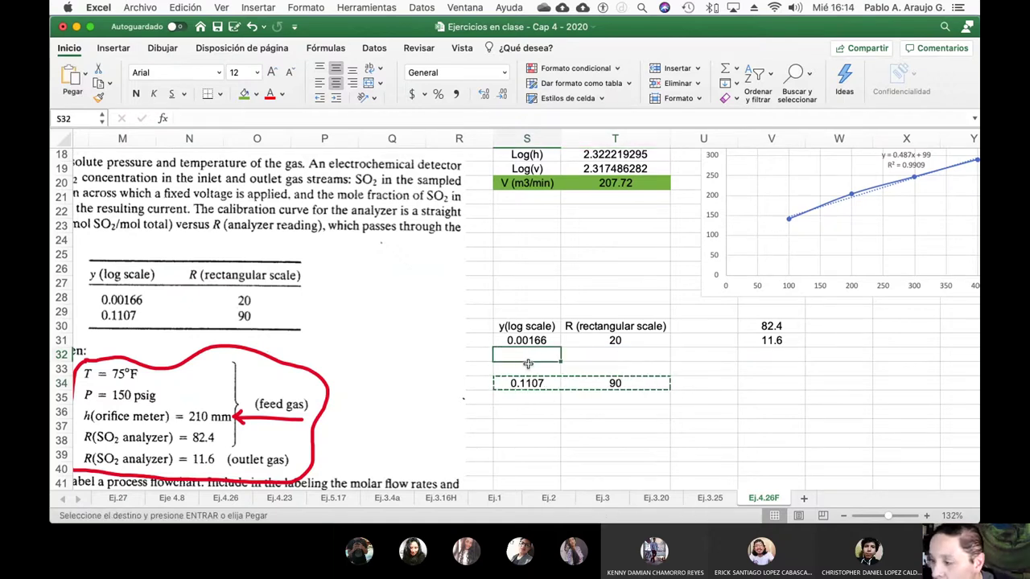
pyautogui.press('super+v')
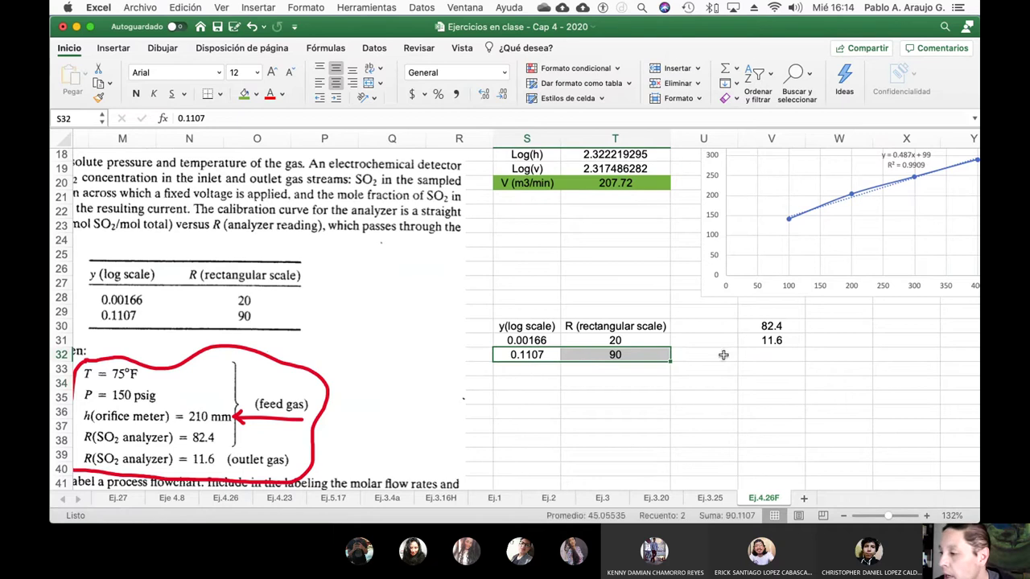
# - Clear the analyzer readings 82.4 and 11.6 from V30:V31
pyautogui.click(723, 355)
pyautogui.click(774, 329)
pyautogui.moveTo(775, 329); pyautogui.dragTo(774, 341)
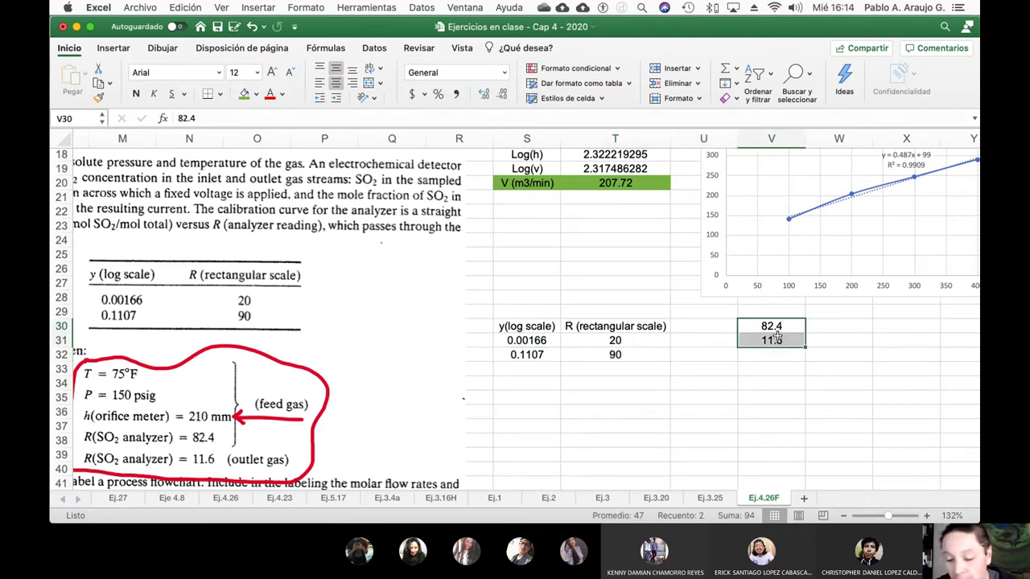
pyautogui.press('Delete')
pyautogui.click(744, 368)
# - Review the problem statement's calibration data and questions, along with the flow calculations, V (m3/min) chart and interpolation table
pyautogui.scroll(-5, 639, 373)
pyautogui.hscroll(-3, 639, 372)
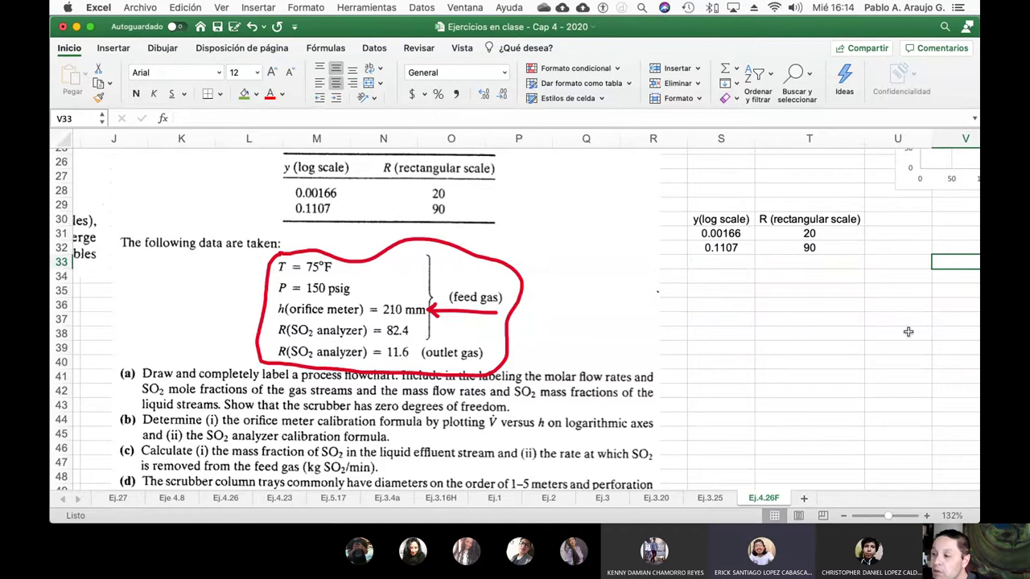
pyautogui.hscroll(5, 909, 331)
pyautogui.click(744, 305)
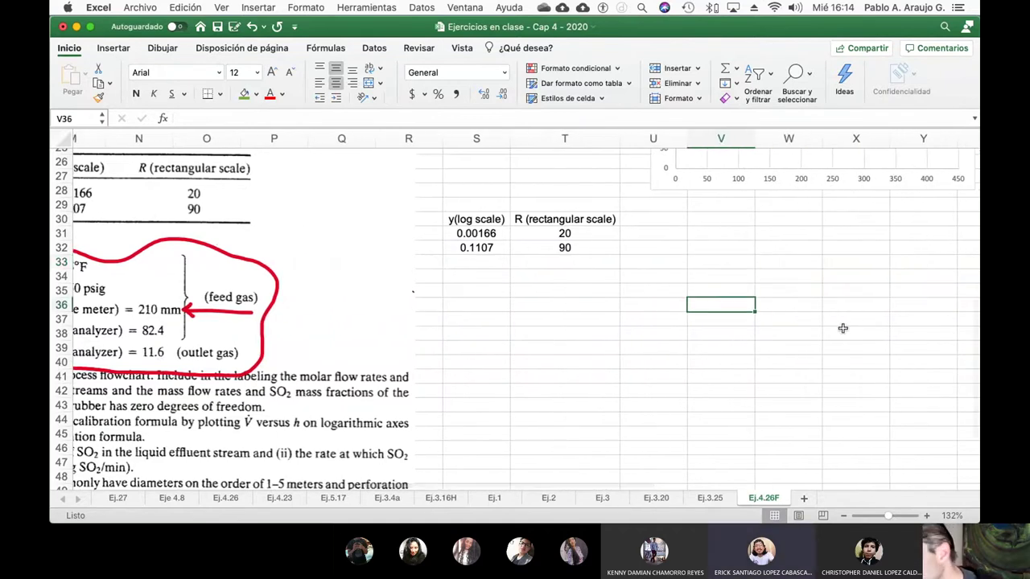
pyautogui.hscroll(3, 861, 329)
pyautogui.hscroll(3, 862, 329)
pyautogui.scroll(10, 861, 330)
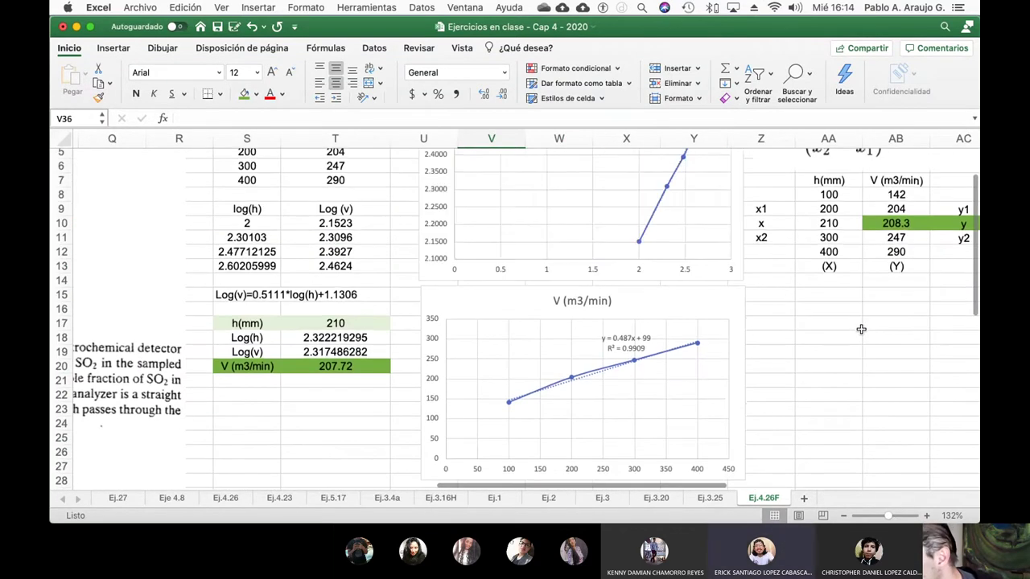
pyautogui.scroll(-10, 861, 329)
pyautogui.scroll(4, 861, 329)
pyautogui.hscroll(-5, 861, 329)
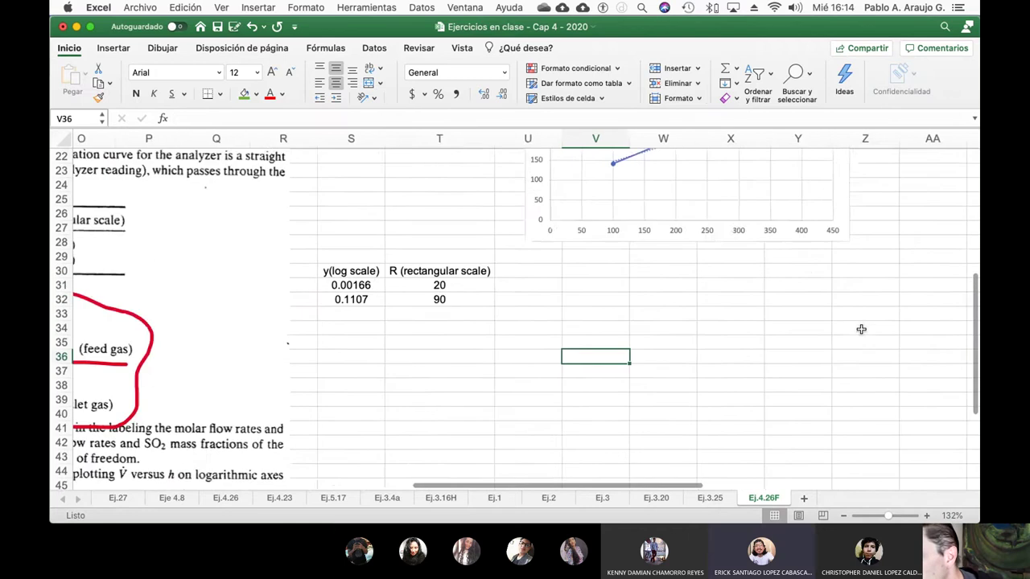
pyautogui.hscroll(-2, 861, 330)
pyautogui.hscroll(3, 861, 330)
pyautogui.scroll(-2, 861, 329)
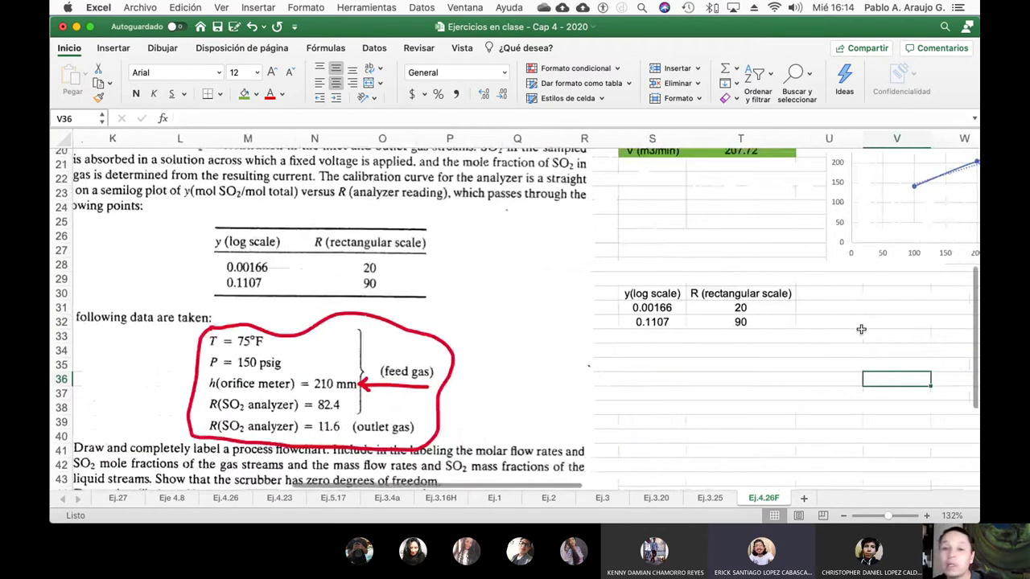
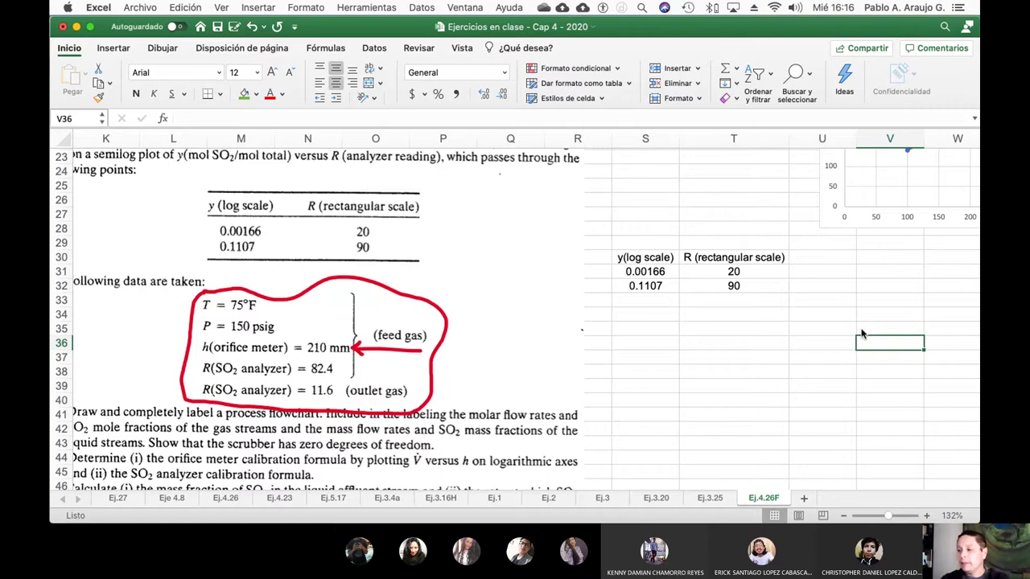
# - Insert a markers-only scatter chart from the calibration table S30:T32 and place it below the V (m3/min) chart
pyautogui.click(636, 260)
pyautogui.moveTo(636, 261); pyautogui.dragTo(702, 287)
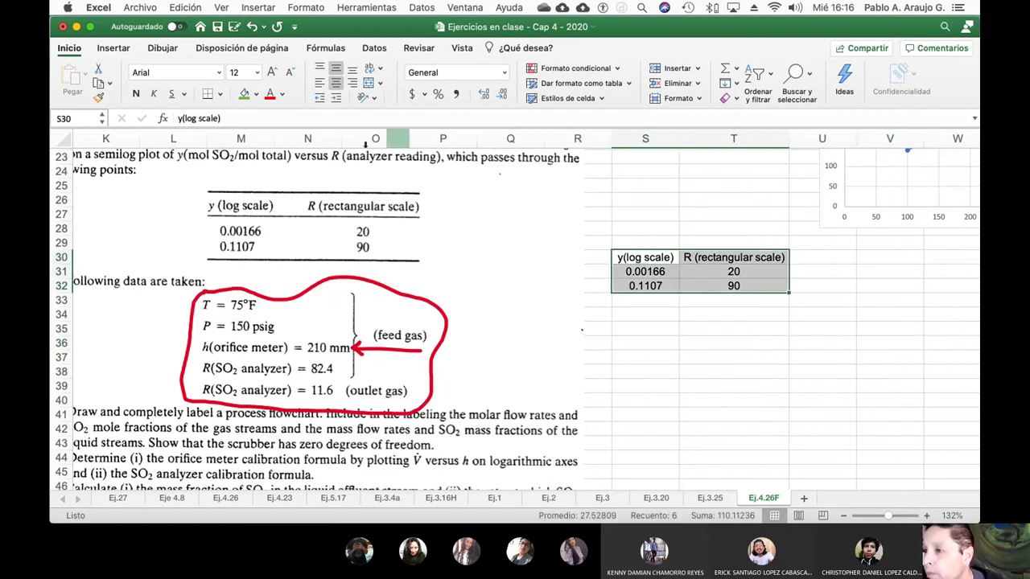
pyautogui.click(113, 49)
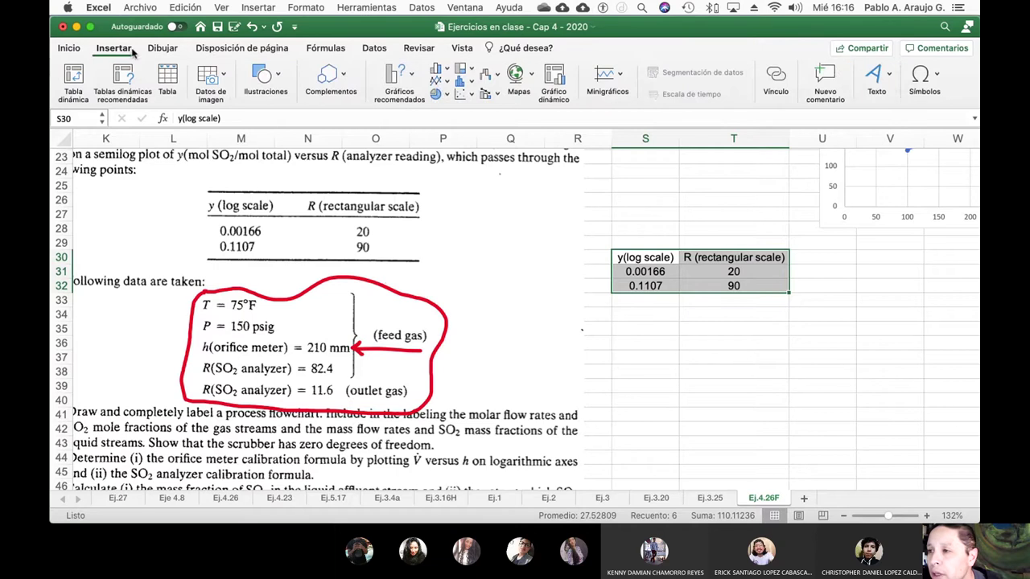
pyautogui.click(435, 94)
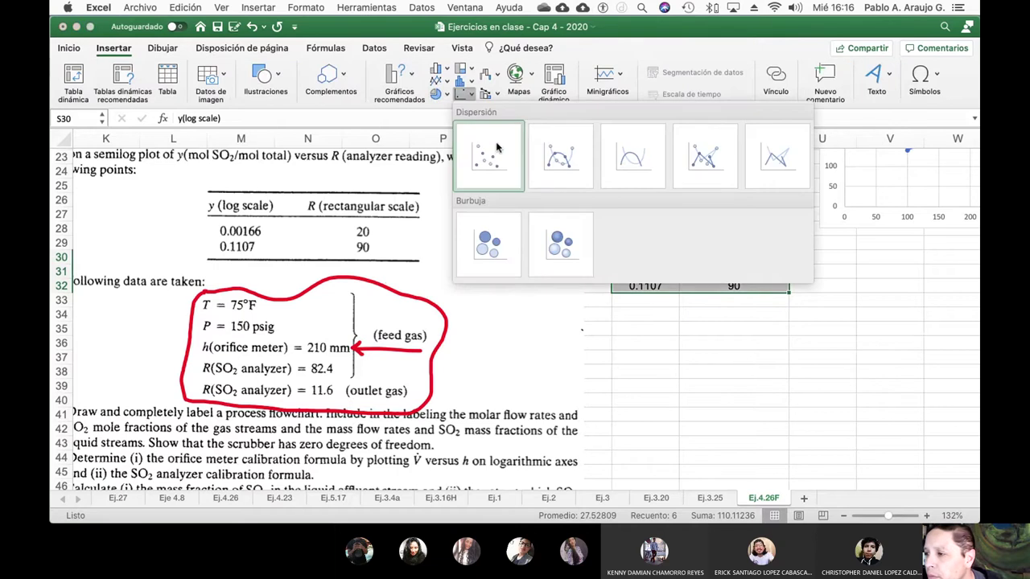
pyautogui.click(518, 164)
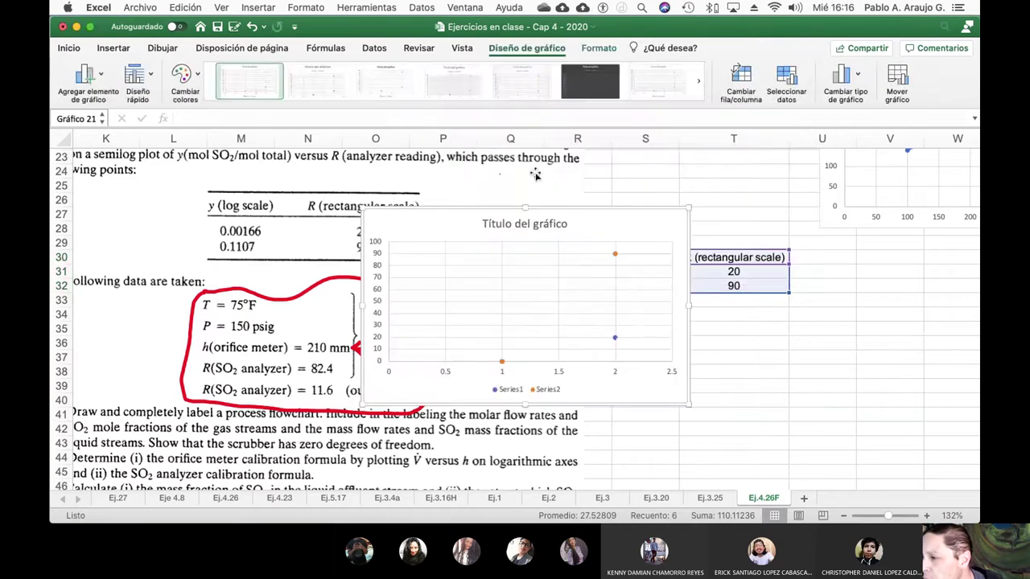
pyautogui.moveTo(596, 232); pyautogui.dragTo(398, 318)
# - Remove Series2 from the data source of the new calibration scatter chart
pyautogui.hscroll(-3, 398, 317)
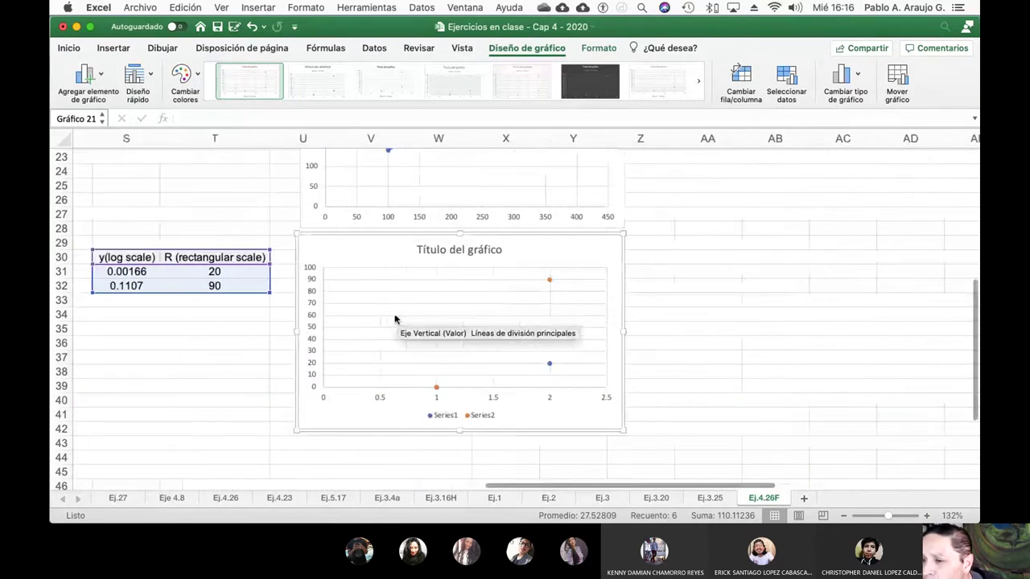
pyautogui.rightClick(450, 313)
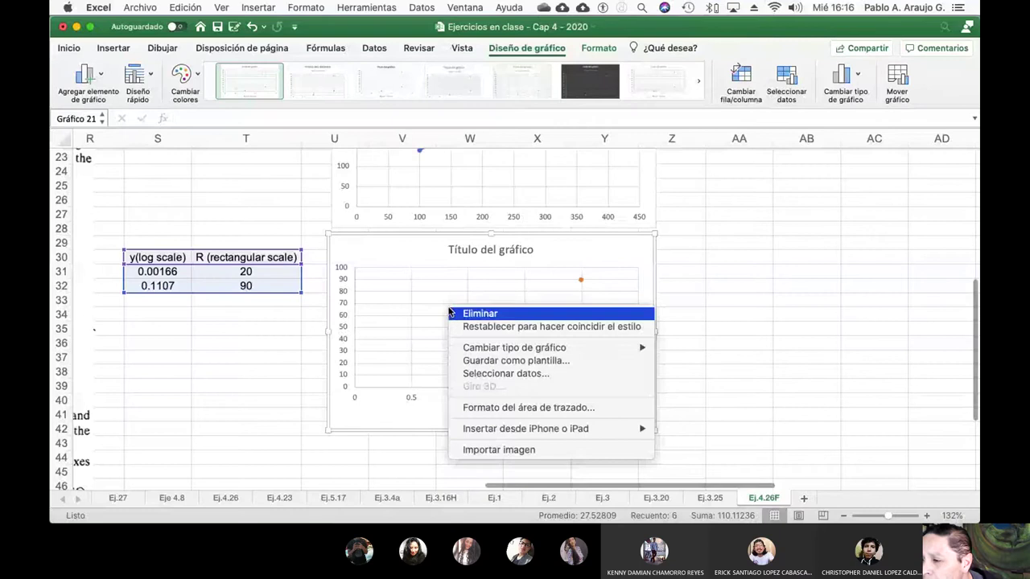
pyautogui.click(511, 376)
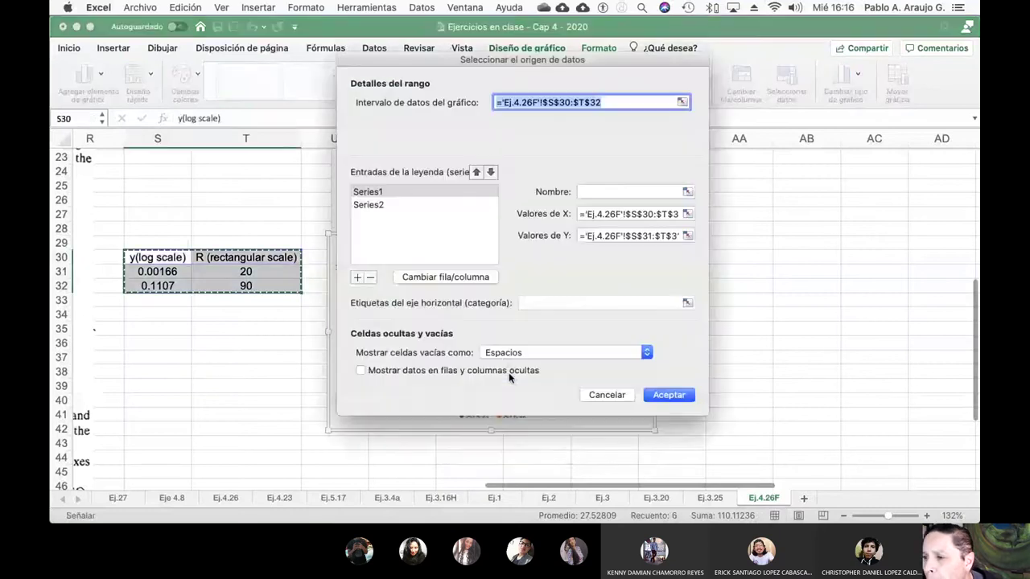
pyautogui.click(371, 206)
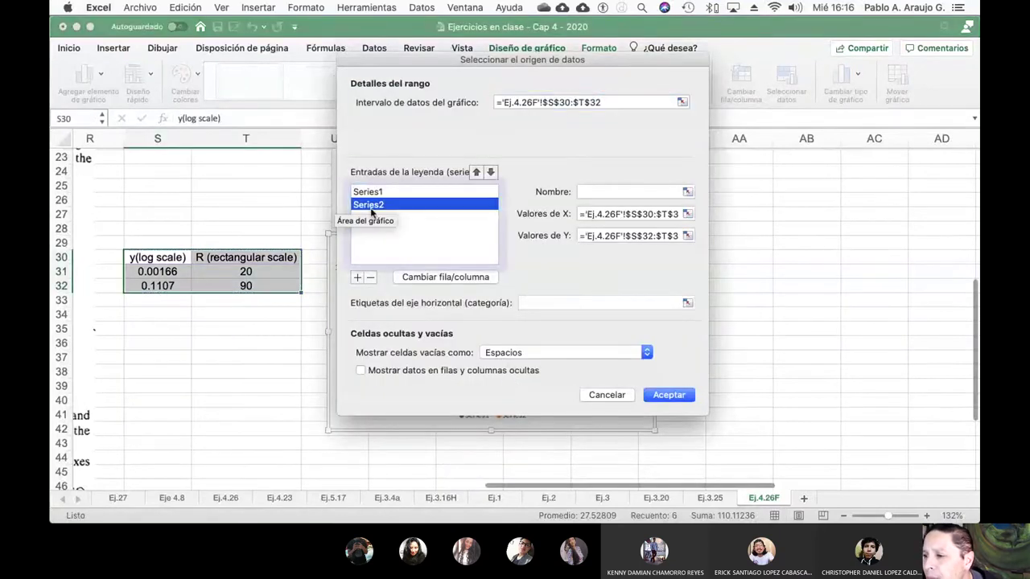
pyautogui.click(370, 277)
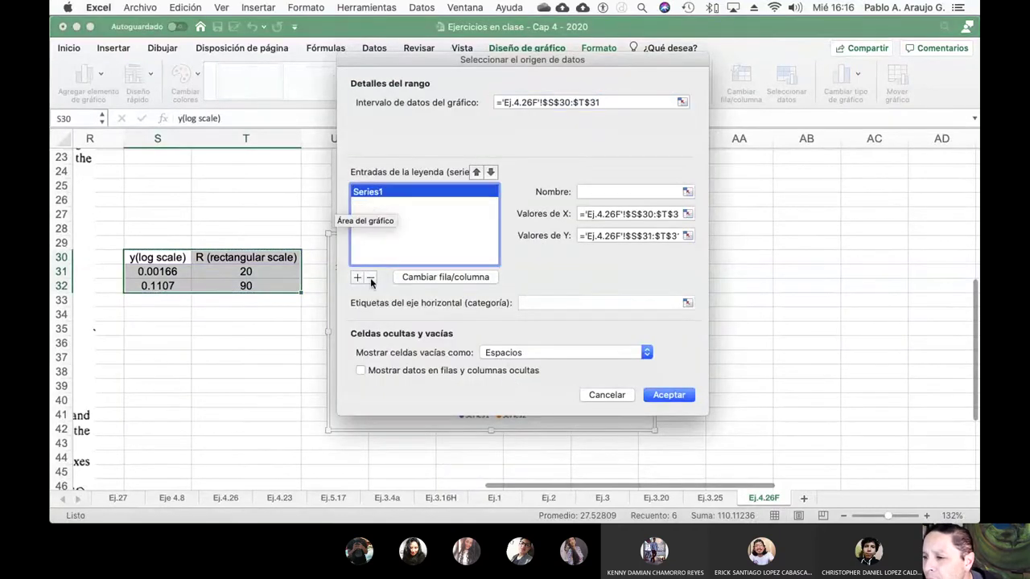
# - Set the remaining calibration series to use T31:T32 as X values and S31:S32 as Y values
pyautogui.click(687, 214)
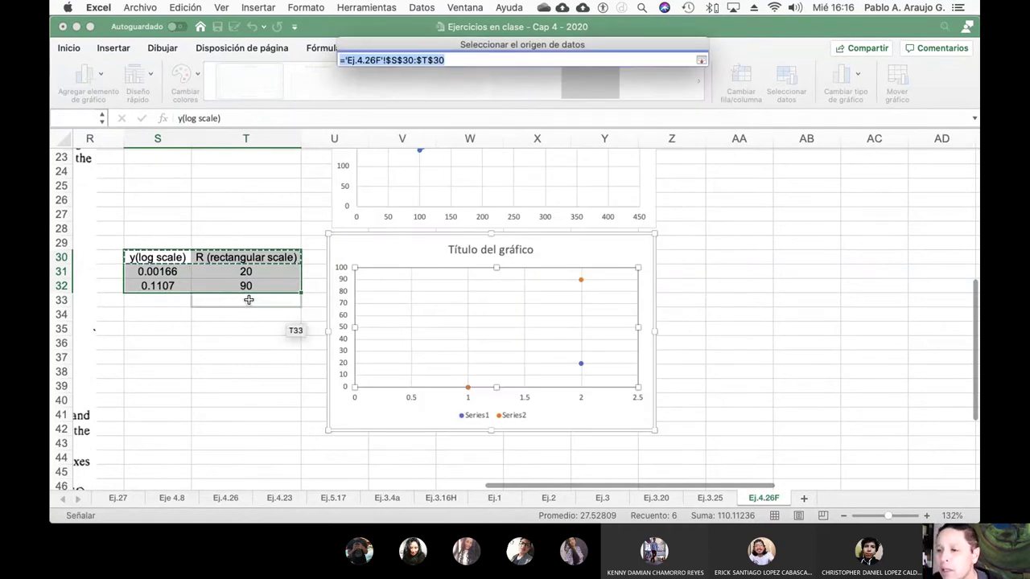
pyautogui.moveTo(257, 274); pyautogui.dragTo(254, 288)
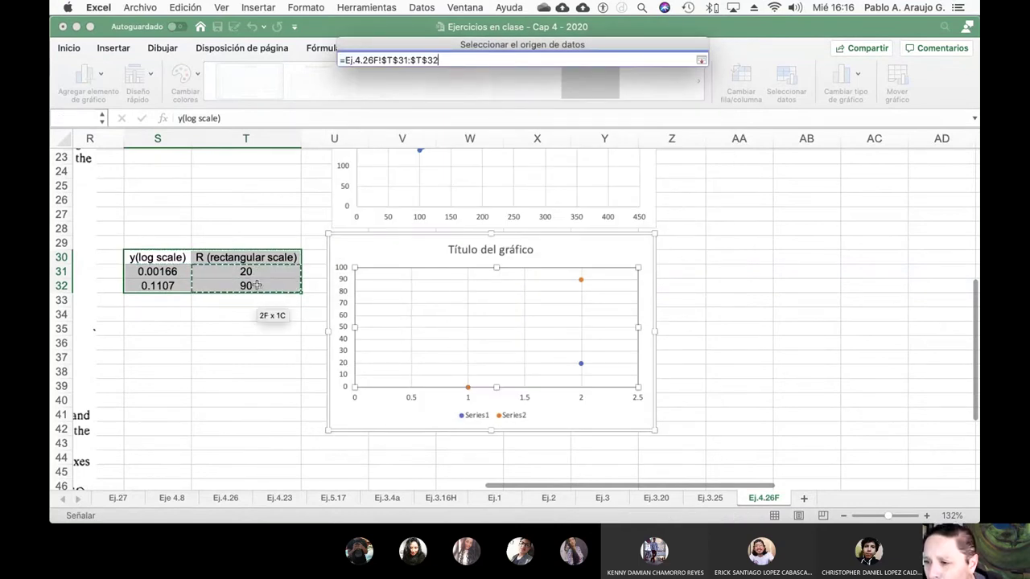
pyautogui.click(701, 59)
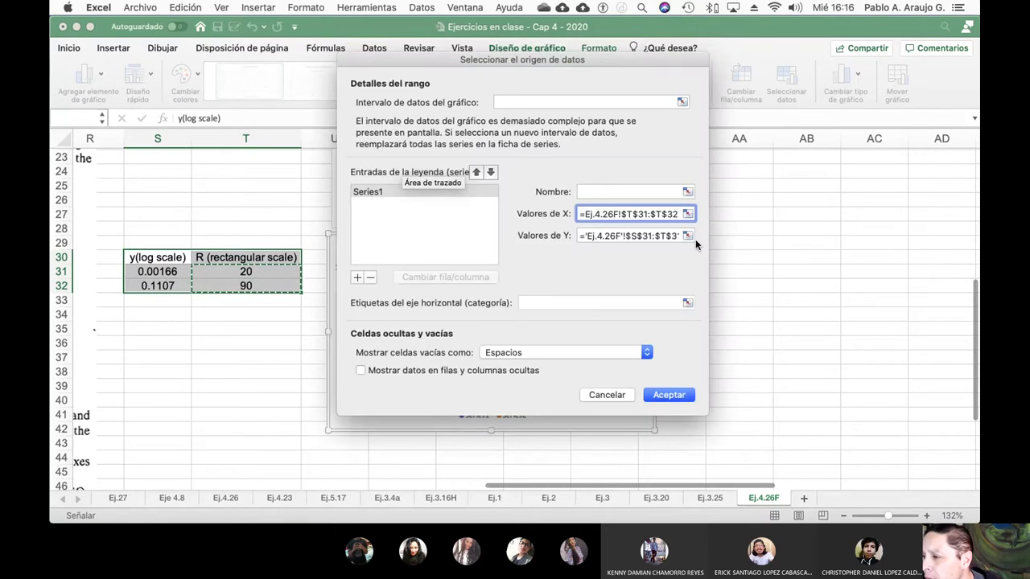
pyautogui.click(687, 236)
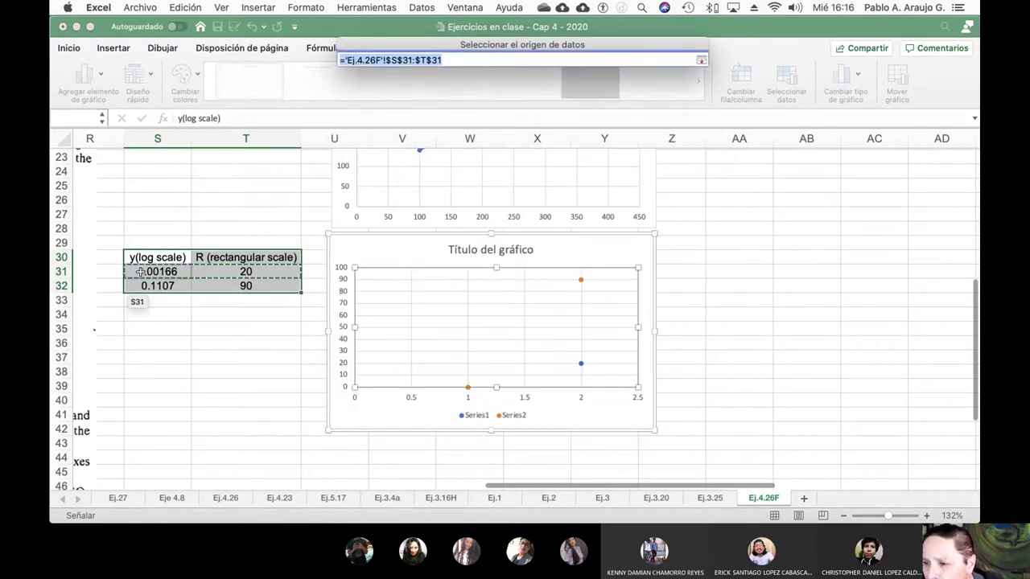
pyautogui.moveTo(139, 272); pyautogui.dragTo(140, 287)
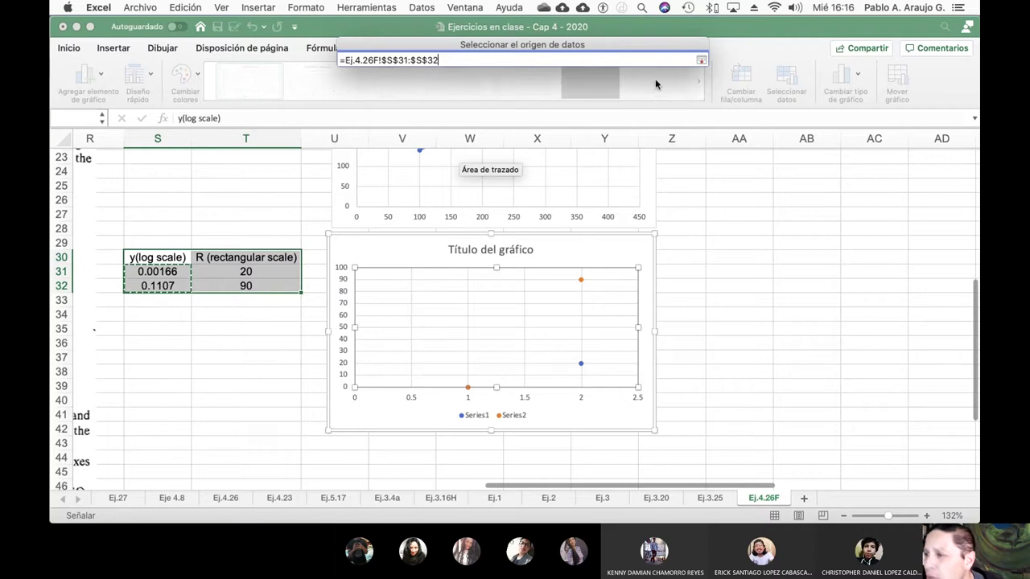
pyautogui.click(701, 59)
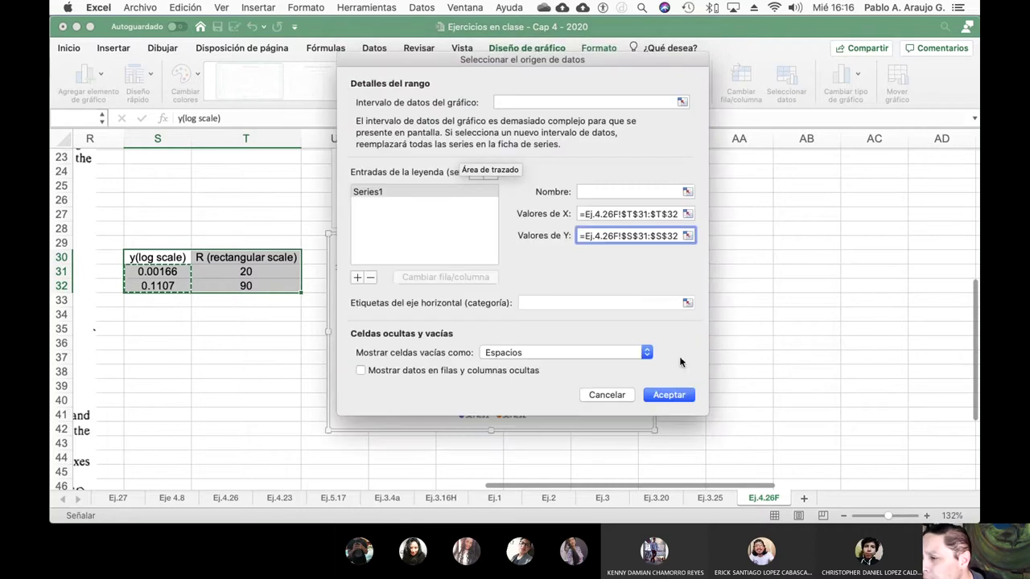
pyautogui.click(667, 394)
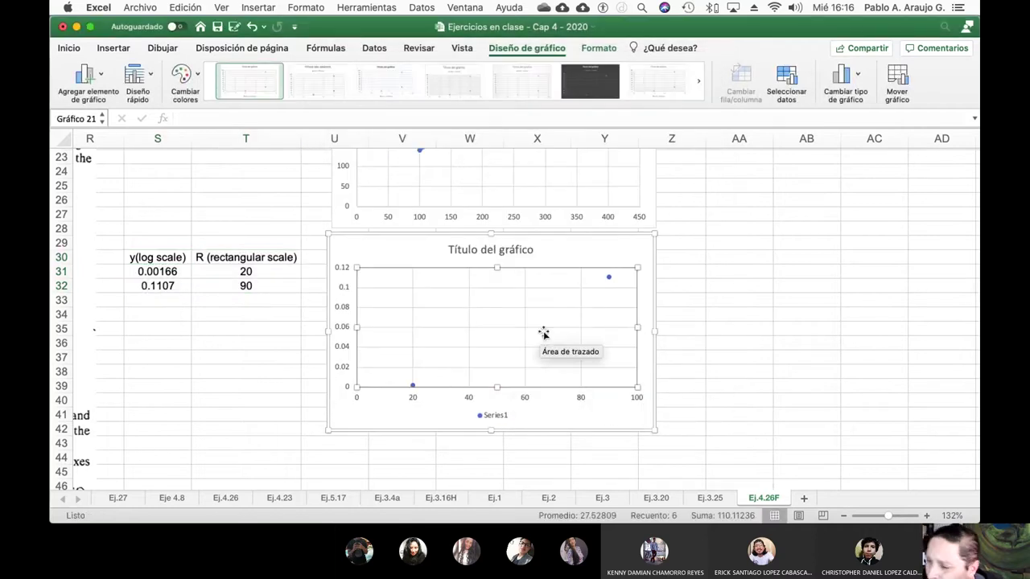
pyautogui.click(622, 247)
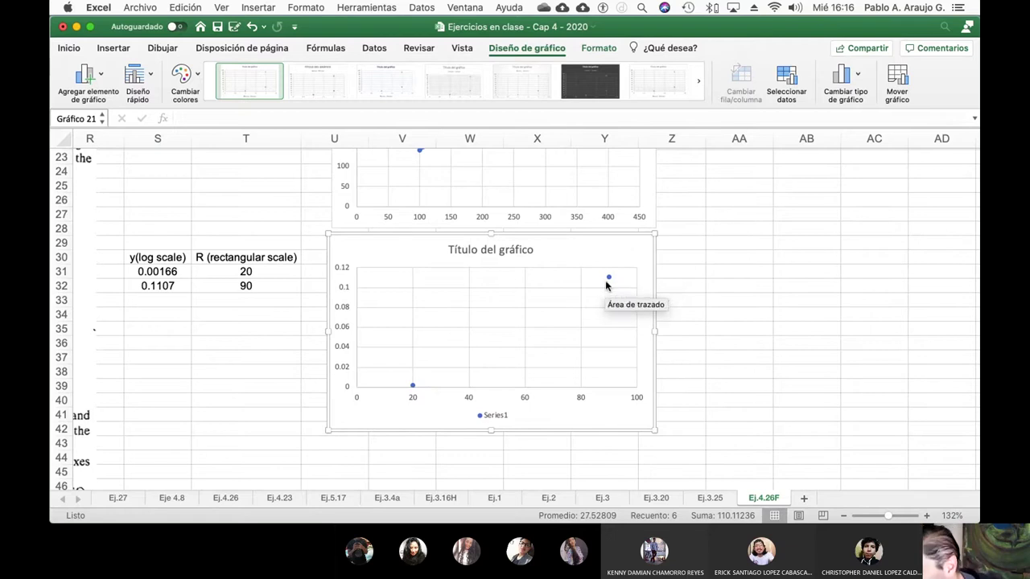
pyautogui.moveTo(608, 281)
pyautogui.scroll(1, 608, 282)
pyautogui.rightClick(608, 283)
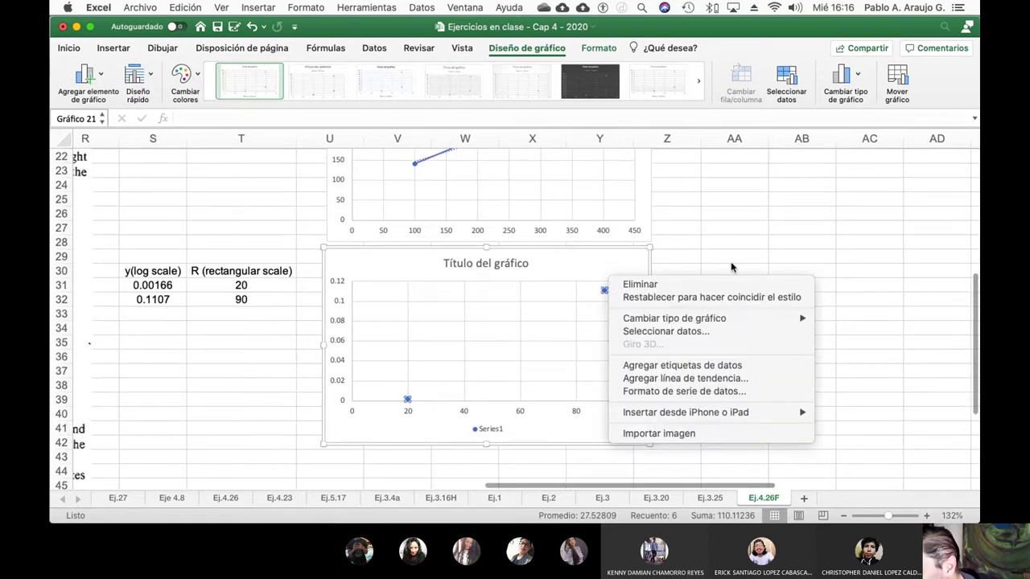
pyautogui.press('Escape')
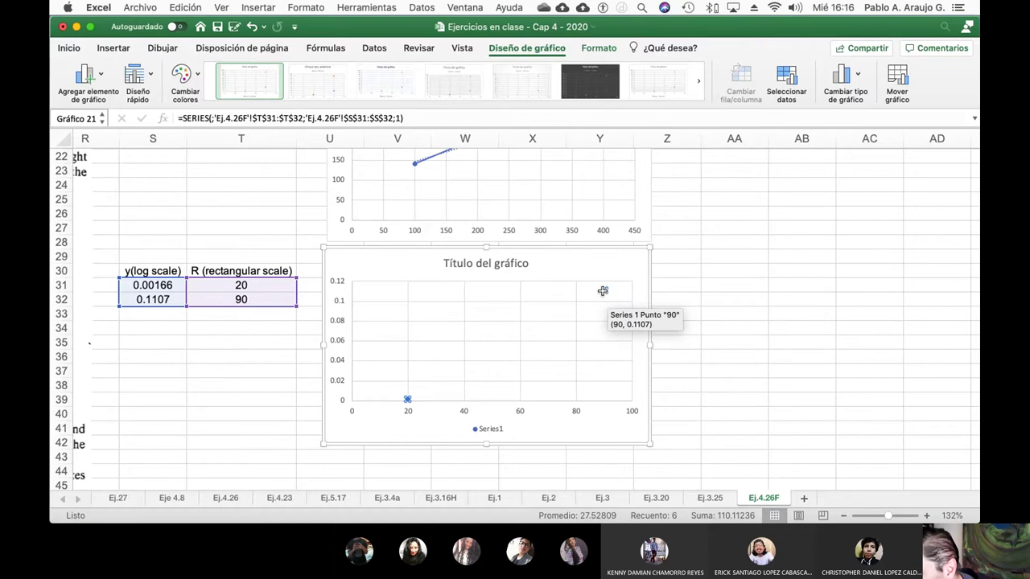
pyautogui.click(736, 244)
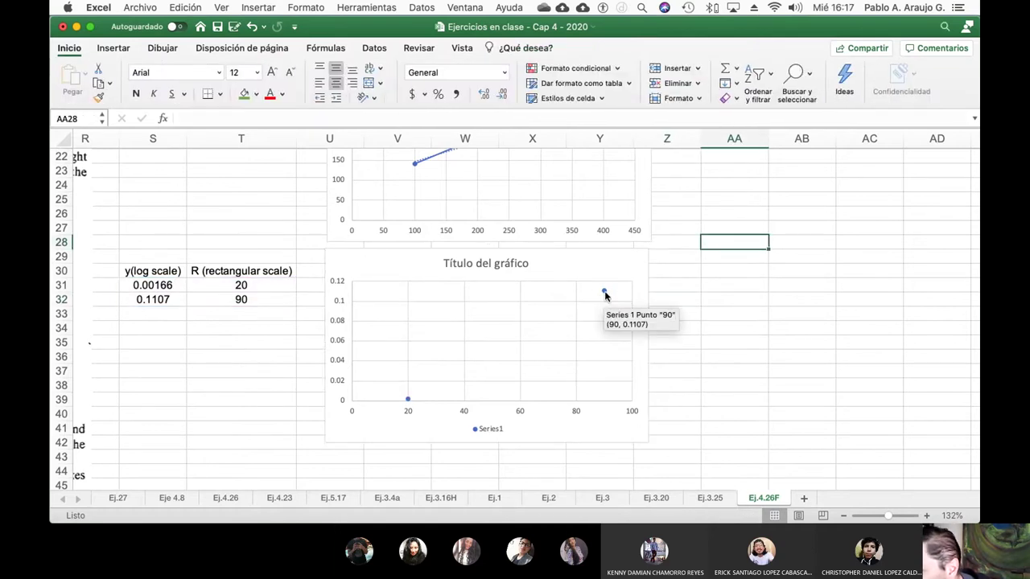
# - Add a linear trendline with its equation and R-squared value to the calibration chart, and move the equation label to the plot's upper-left area
pyautogui.rightClick(606, 296)
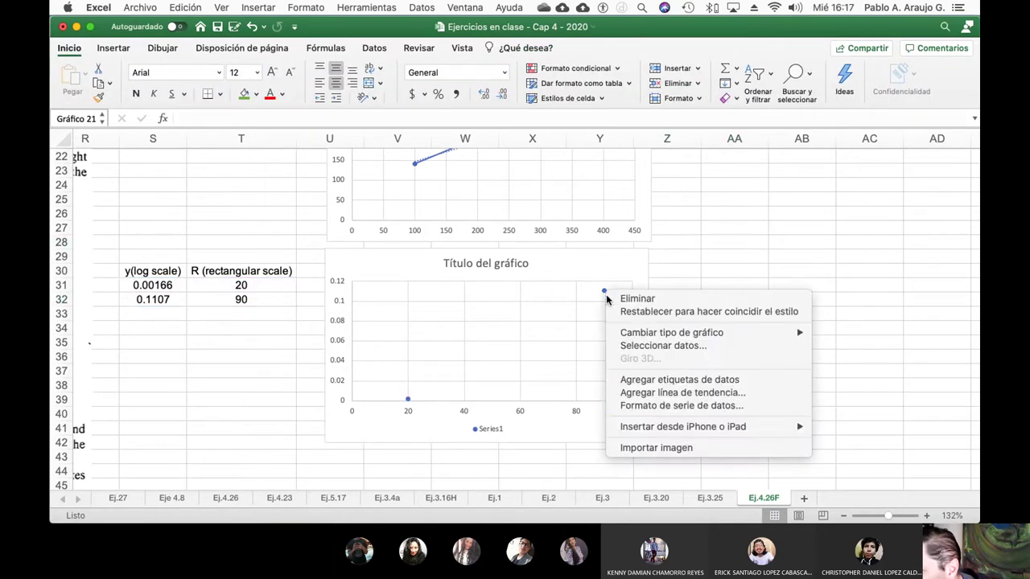
pyautogui.click(742, 397)
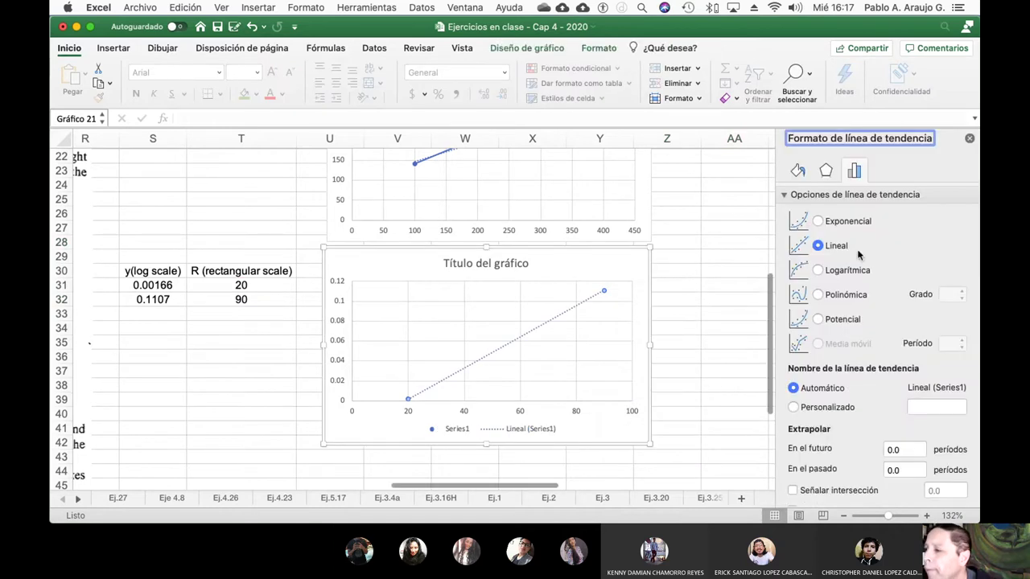
pyautogui.scroll(-3, 834, 445)
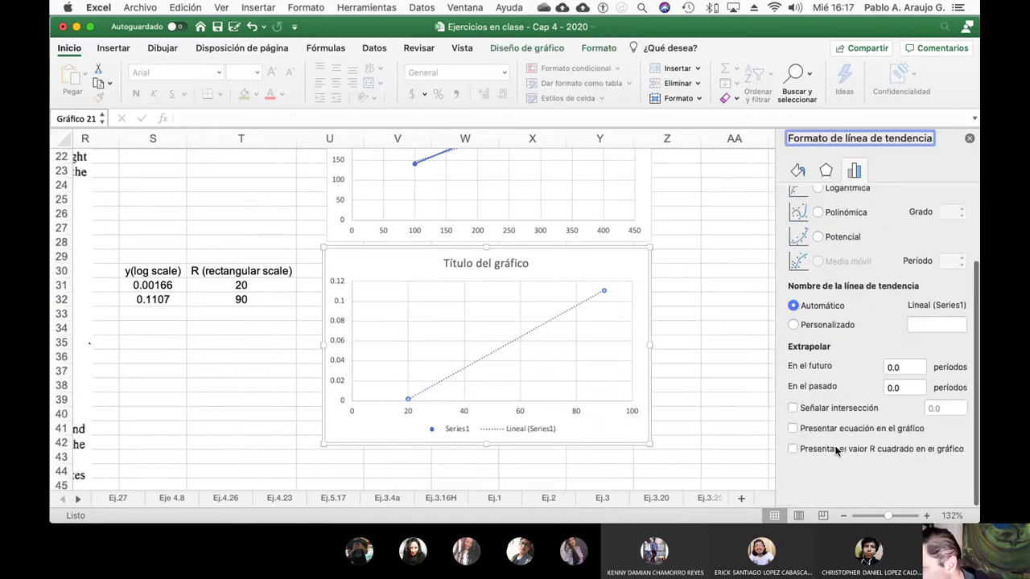
pyautogui.click(793, 471)
pyautogui.click(794, 492)
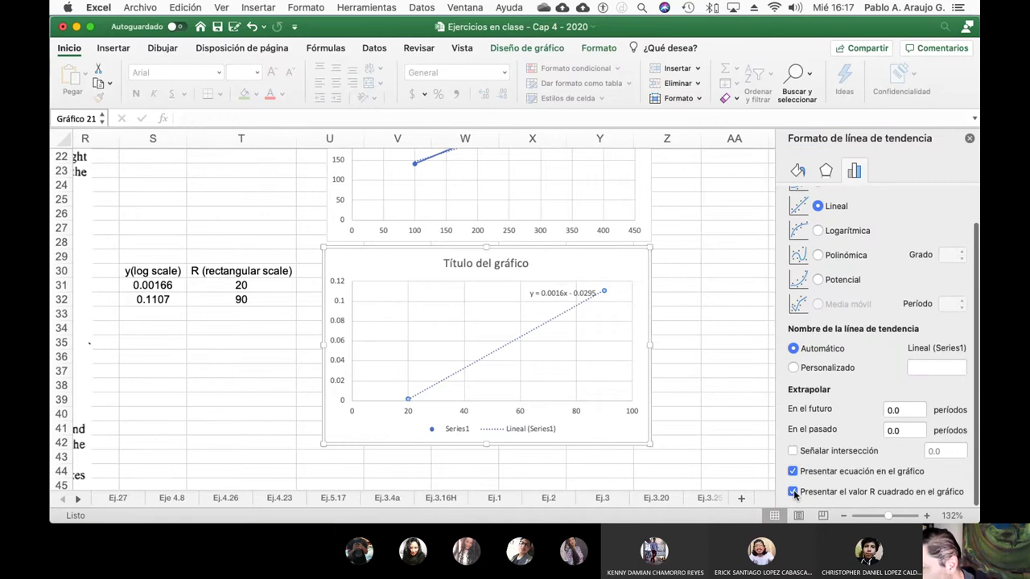
pyautogui.click(969, 139)
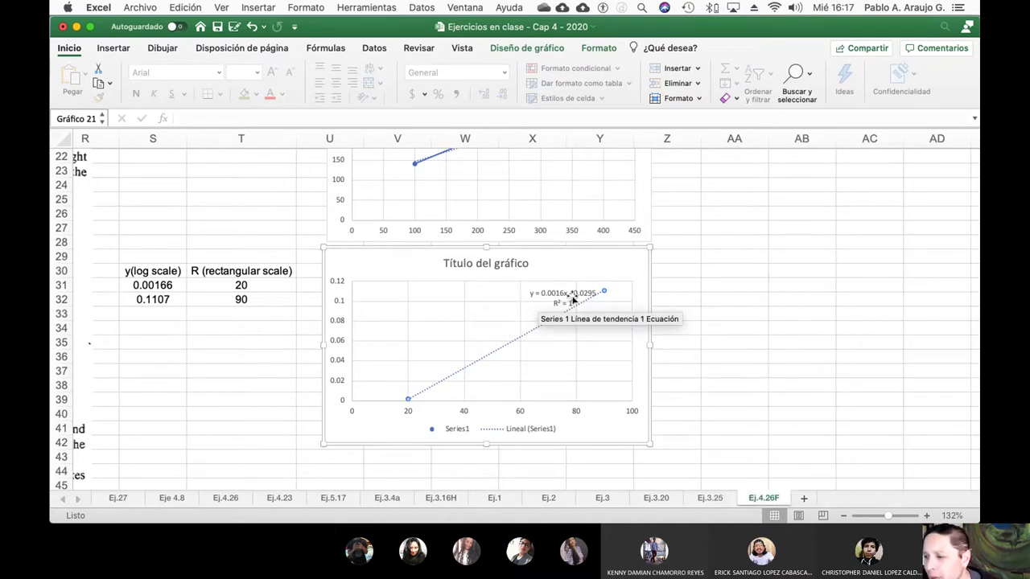
pyautogui.moveTo(563, 297); pyautogui.dragTo(419, 296)
# - Write the calibration formula y(log)=0.0016*R-0.0295 as text in S34 and left-align it
pyautogui.click(147, 331)
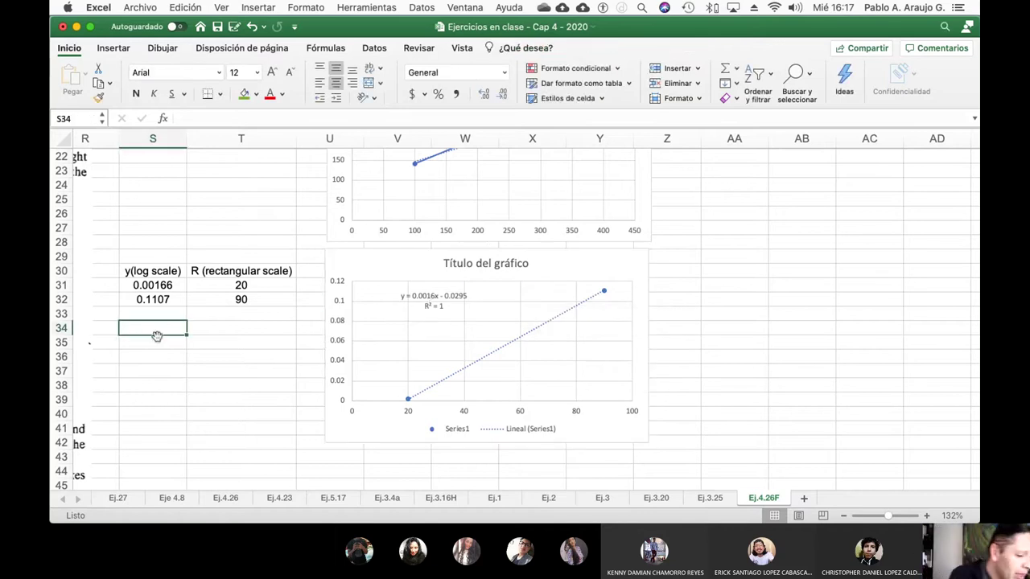
pyautogui.write('y')
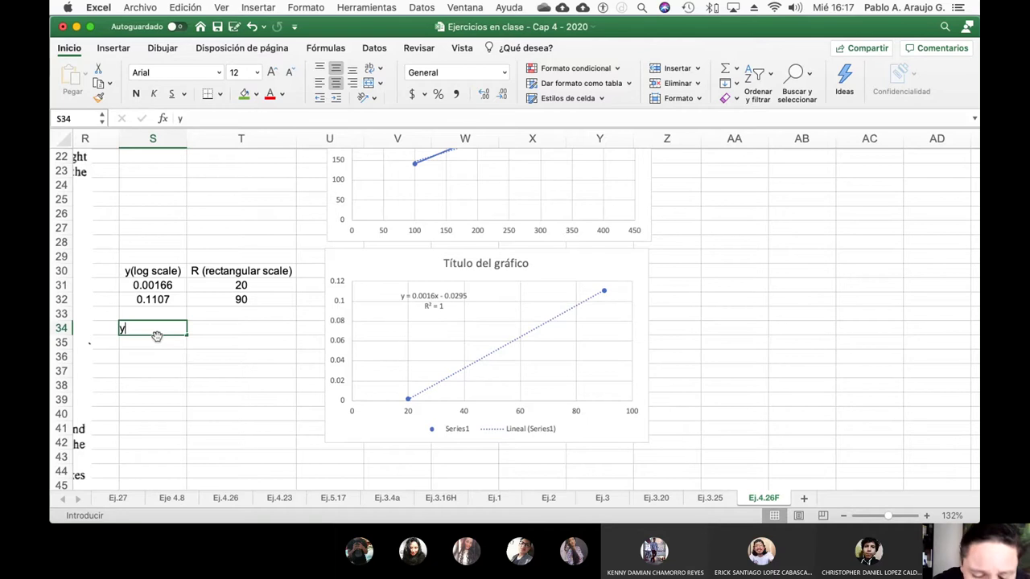
pyautogui.write('(log')
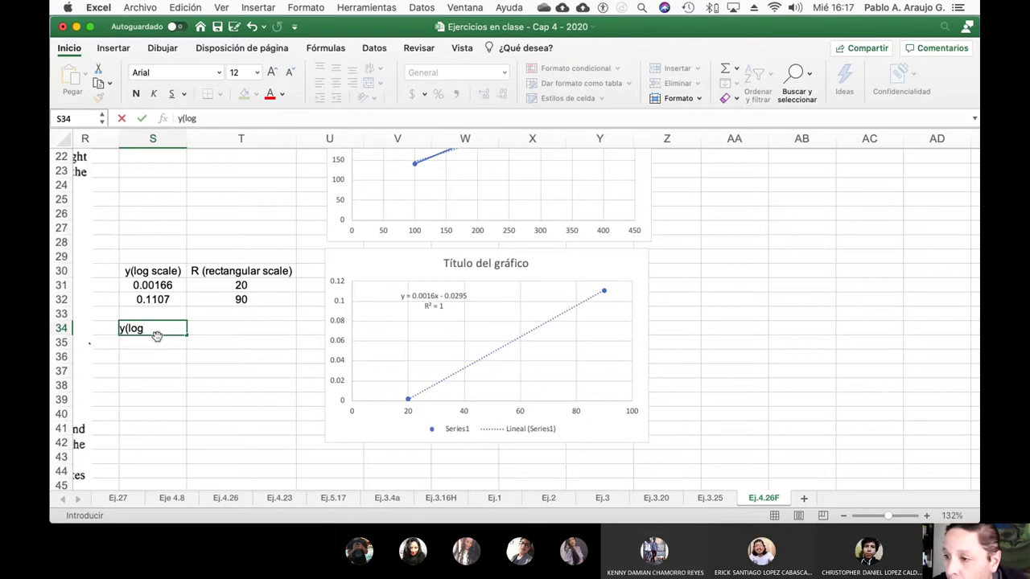
pyautogui.write(')=0.')
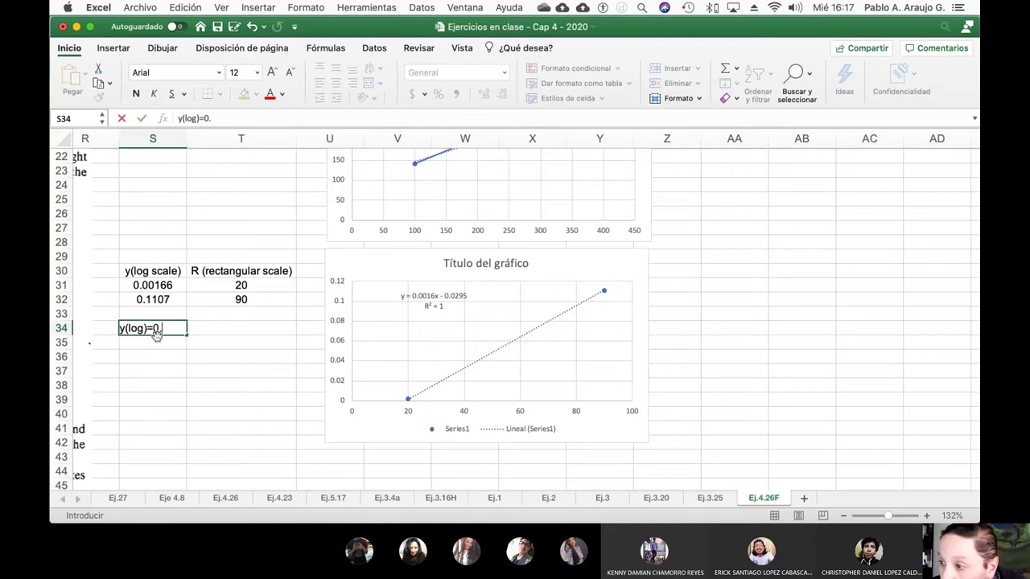
pyautogui.write('0016')
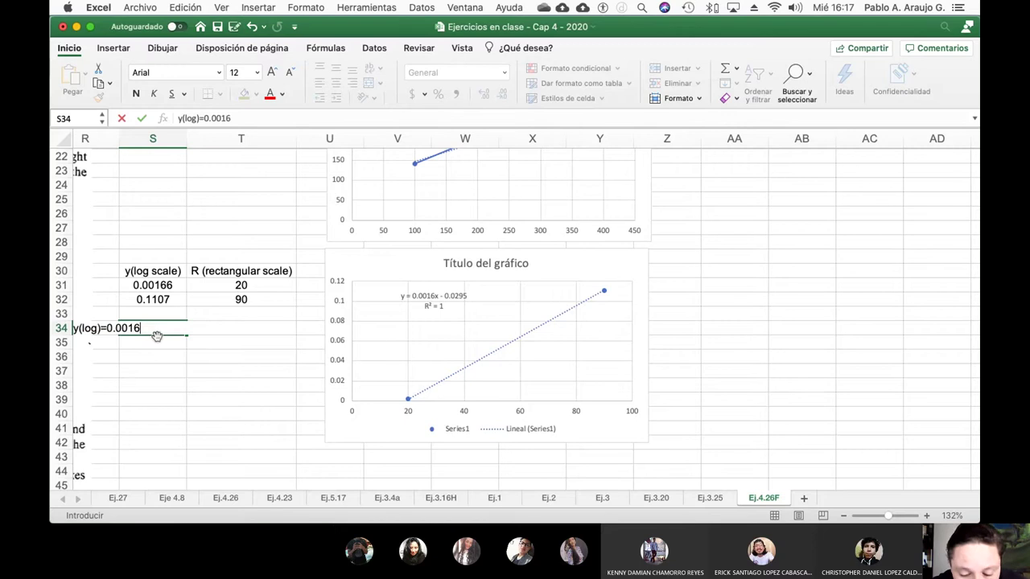
pyautogui.write('*R')
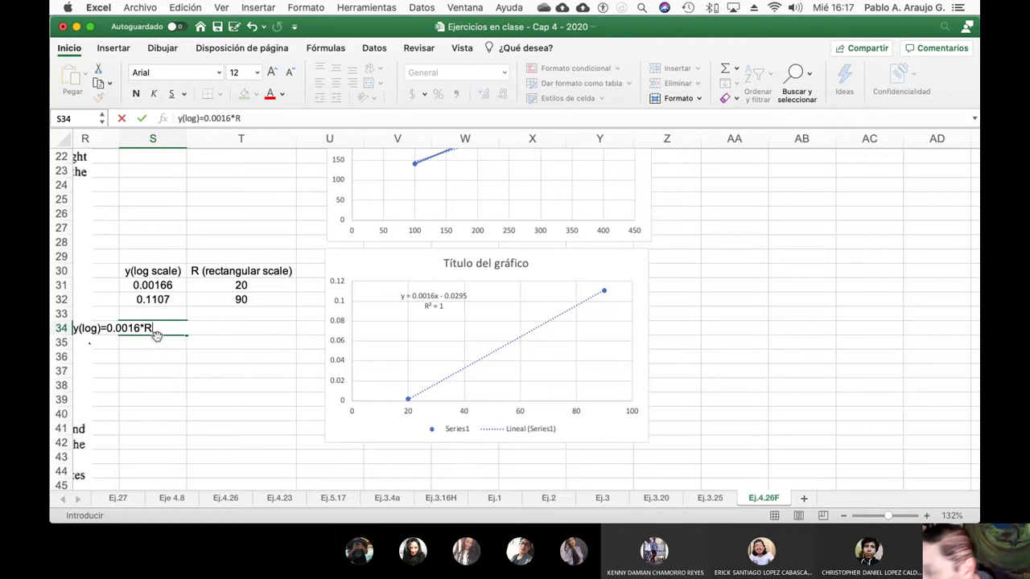
pyautogui.write('-0.')
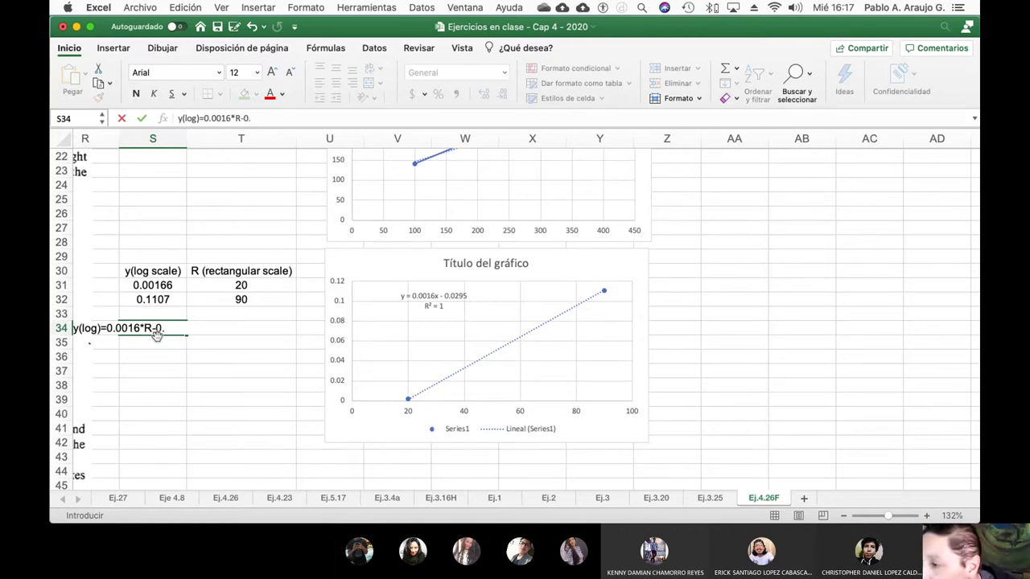
pyautogui.write('0')
pyautogui.write('295')
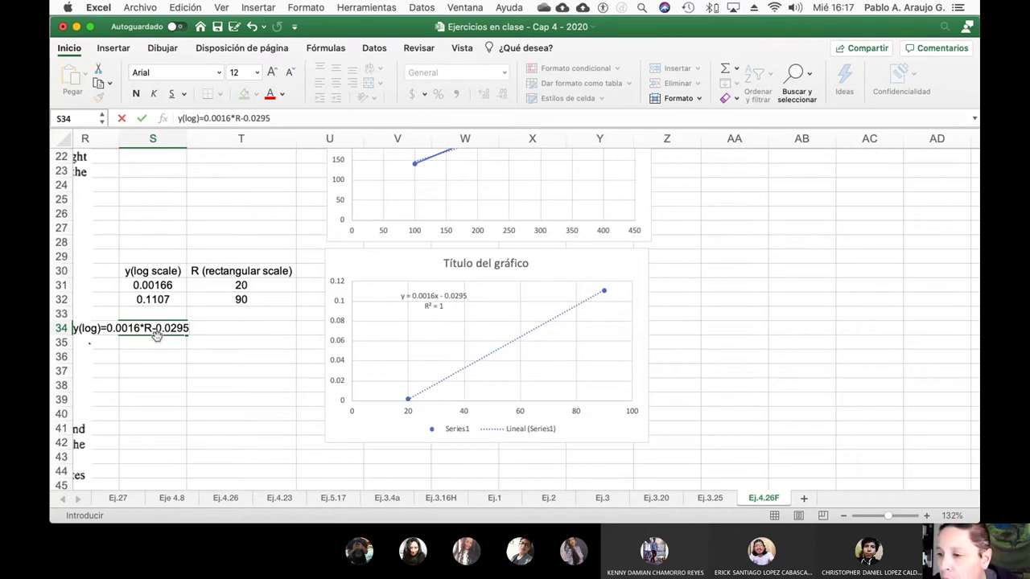
pyautogui.press('Return')
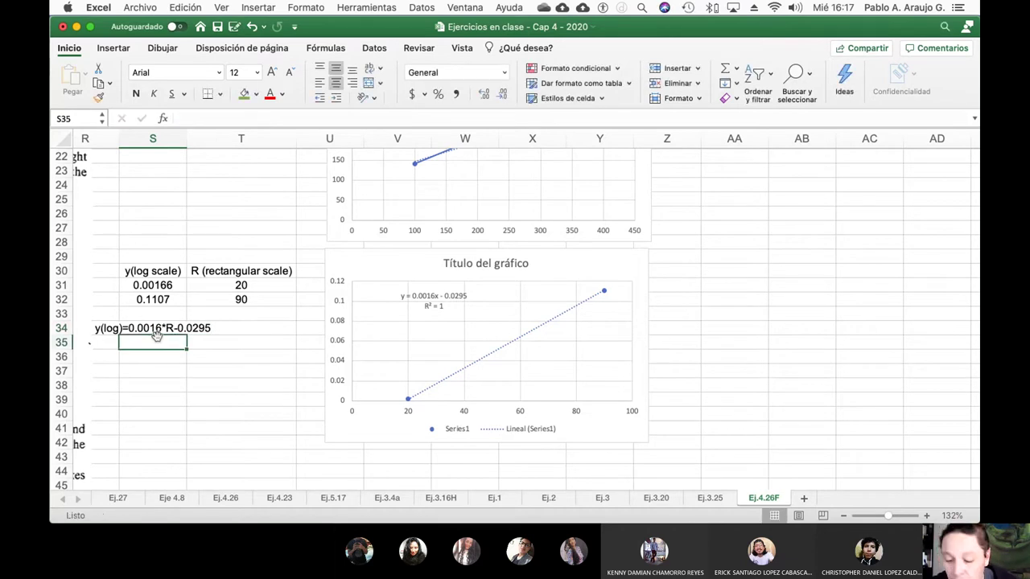
pyautogui.click(153, 329)
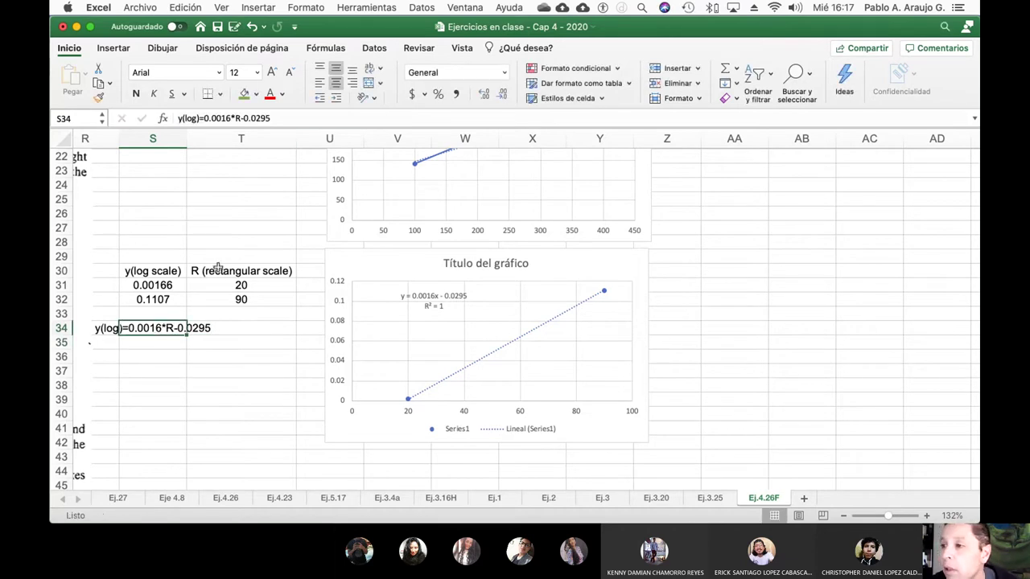
pyautogui.click(319, 83)
# - Enter the heading R in S36, below the calibration formula
pyautogui.click(153, 356)
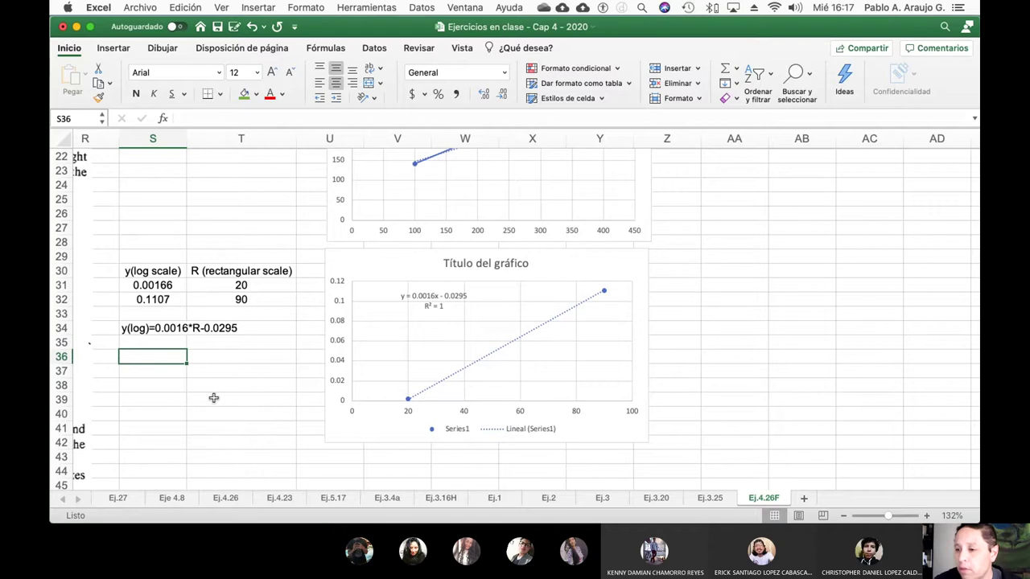
pyautogui.hscroll(-5, 214, 397)
pyautogui.hscroll(-3, 215, 397)
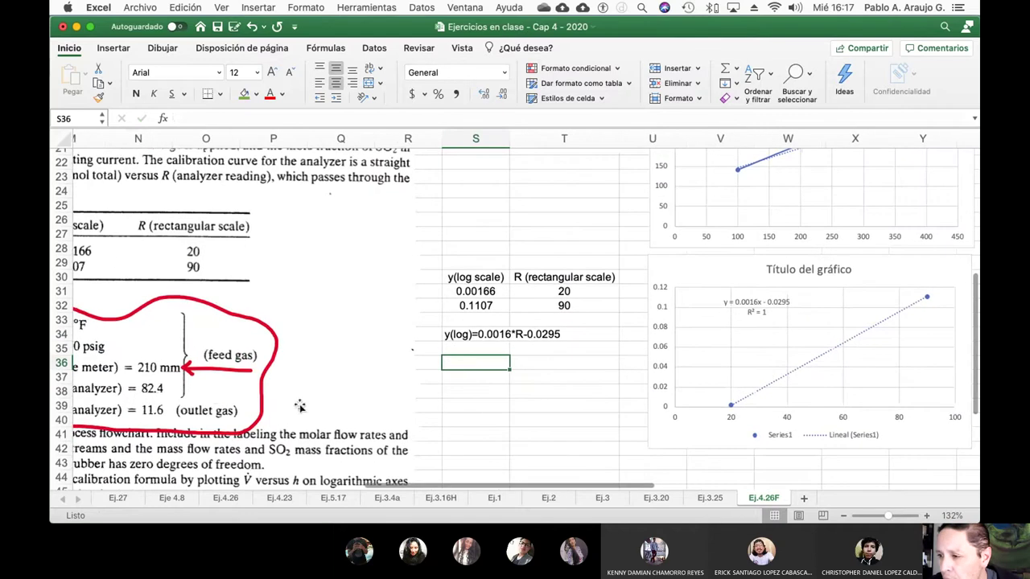
pyautogui.write('R')
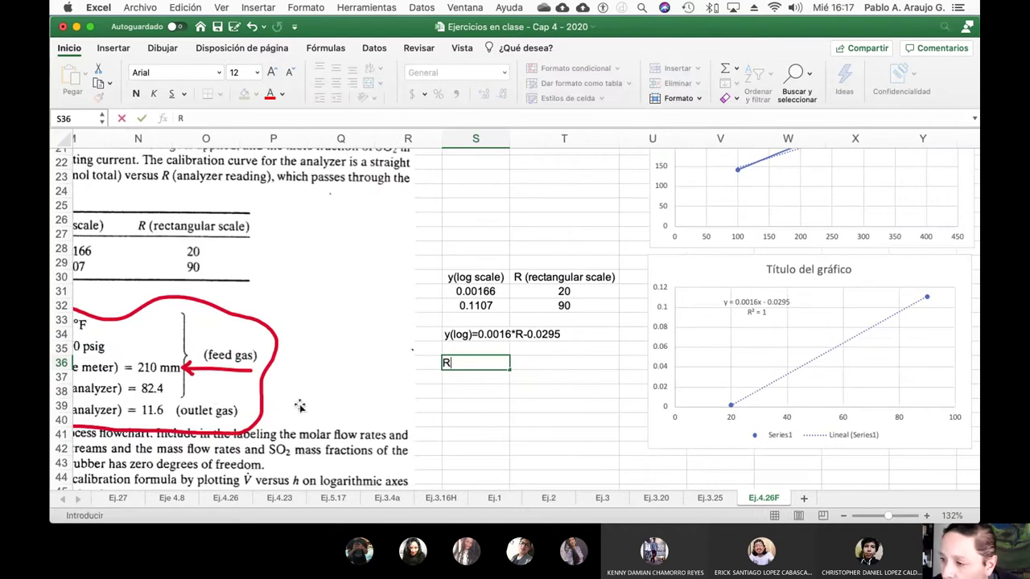
pyautogui.press('Return')
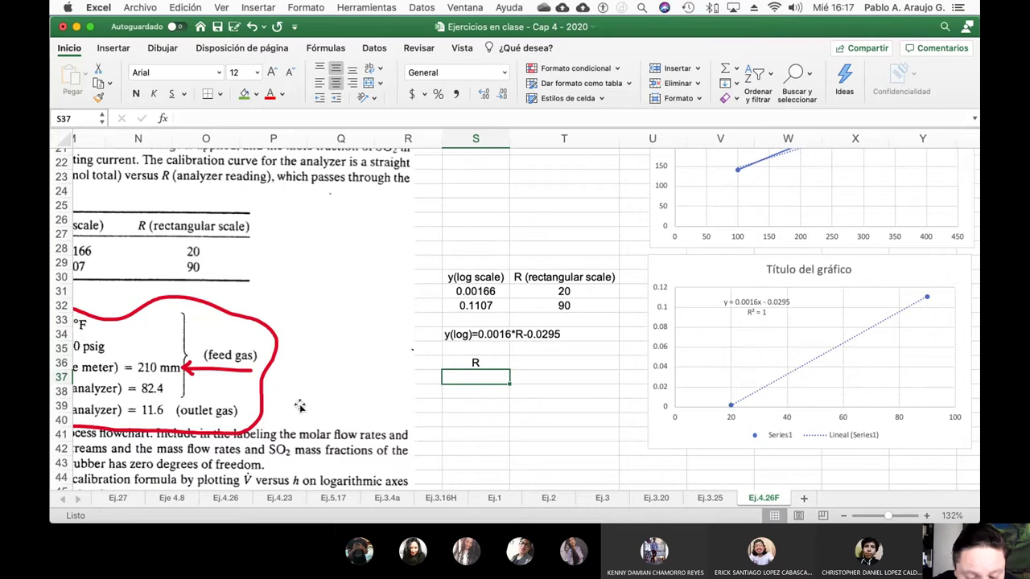
# - Enter the analyzer readings 82.4 in S37 and 11.6 in S38 under the R heading
pyautogui.write('82.4')
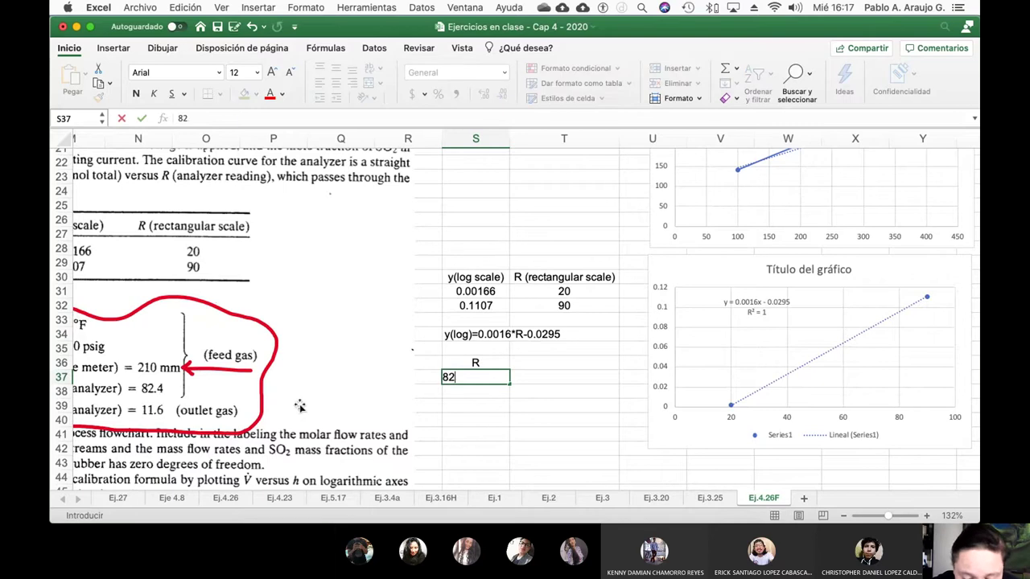
pyautogui.press('Return')
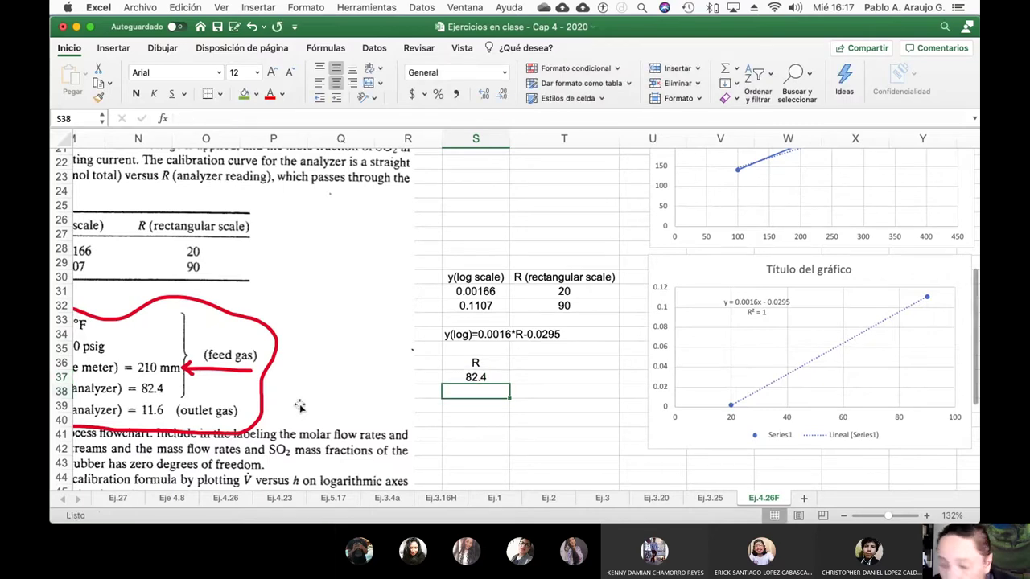
pyautogui.write('11.6')
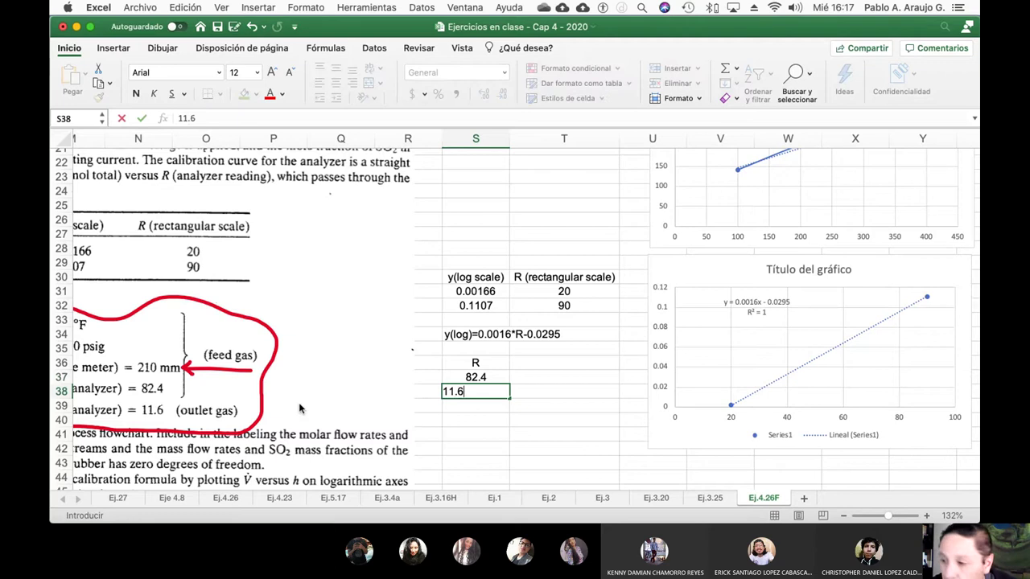
pyautogui.press('Return')
# - Add the heading y(log) in T36 beside the R heading
pyautogui.press('Up')
pyautogui.press('Up')
pyautogui.press('Up')
pyautogui.press('Right')
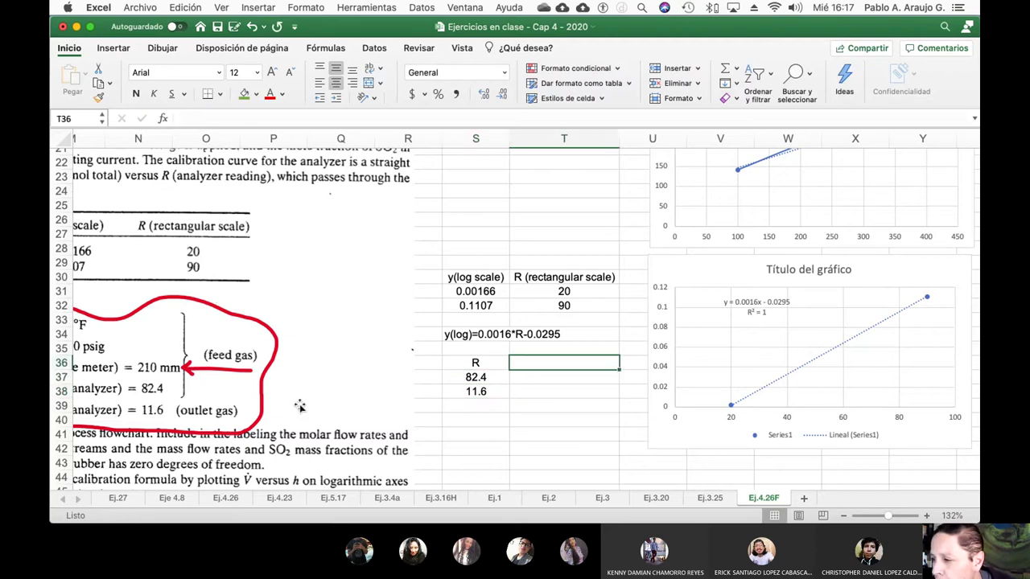
pyautogui.write('y(')
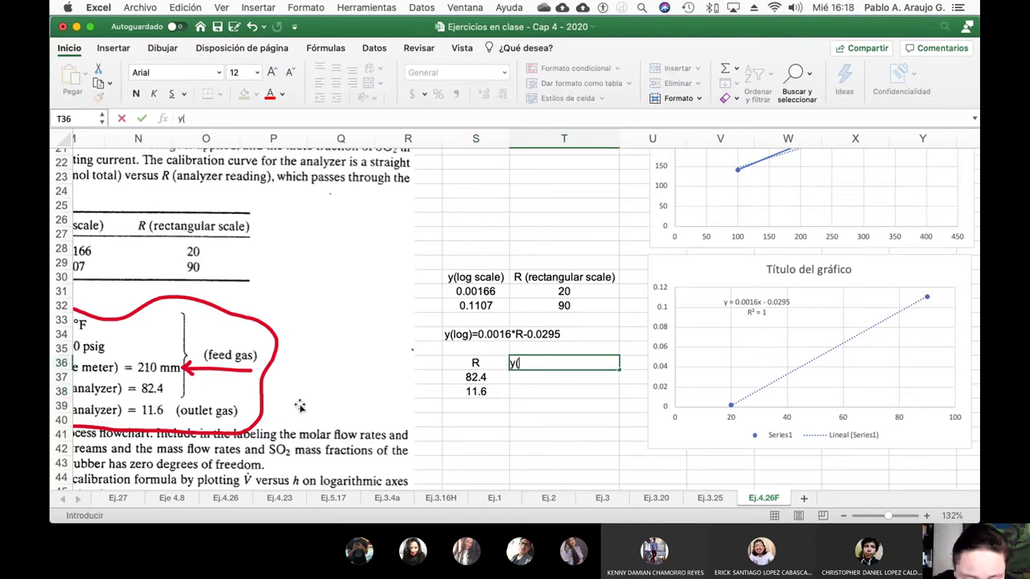
pyautogui.write('log)')
pyautogui.press('Return')
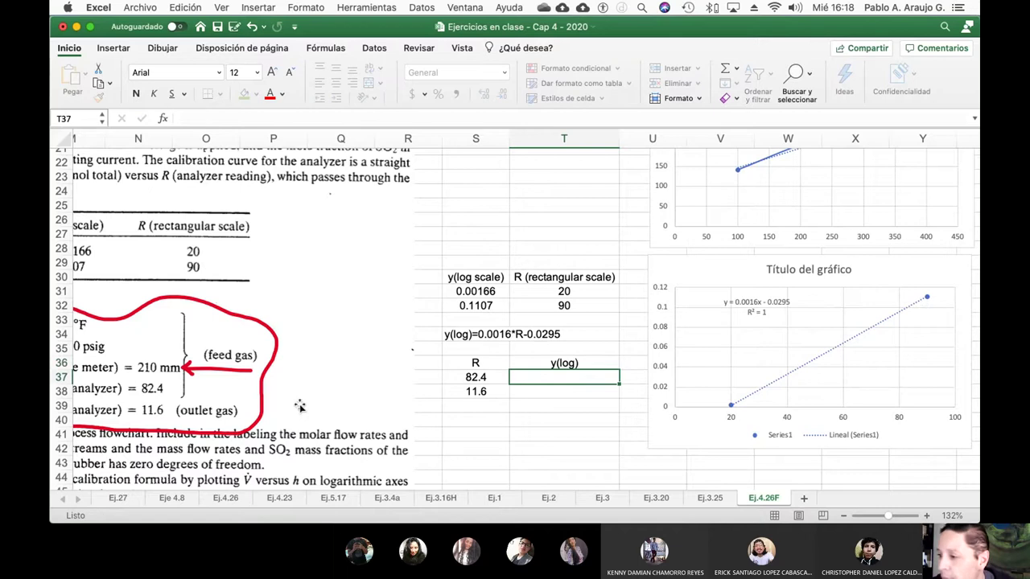
# - Calculate y(log) for the 82.4 reading in T37 with the formula =0.0016*S37-0.0295
pyautogui.write('=0.')
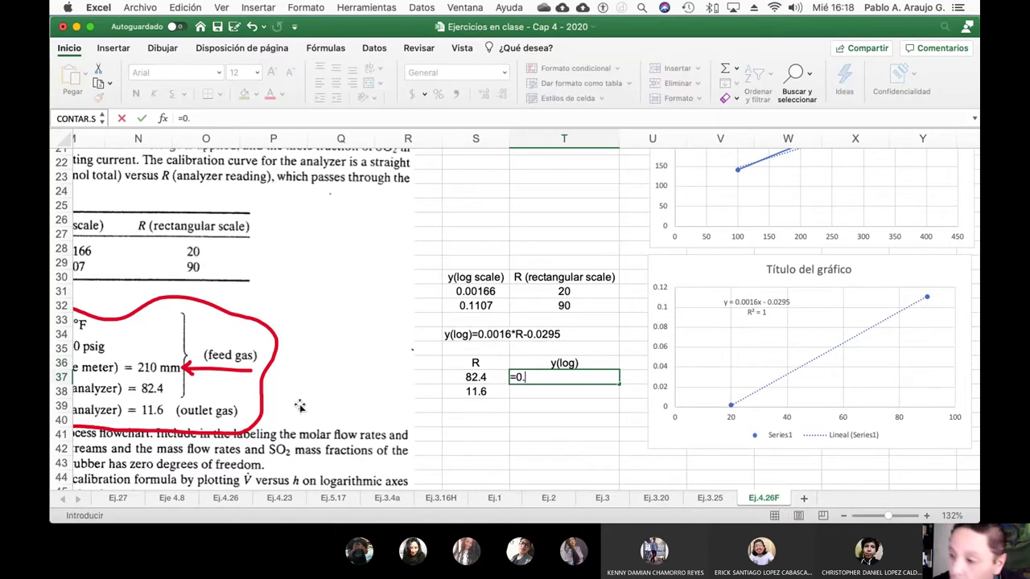
pyautogui.write('0016')
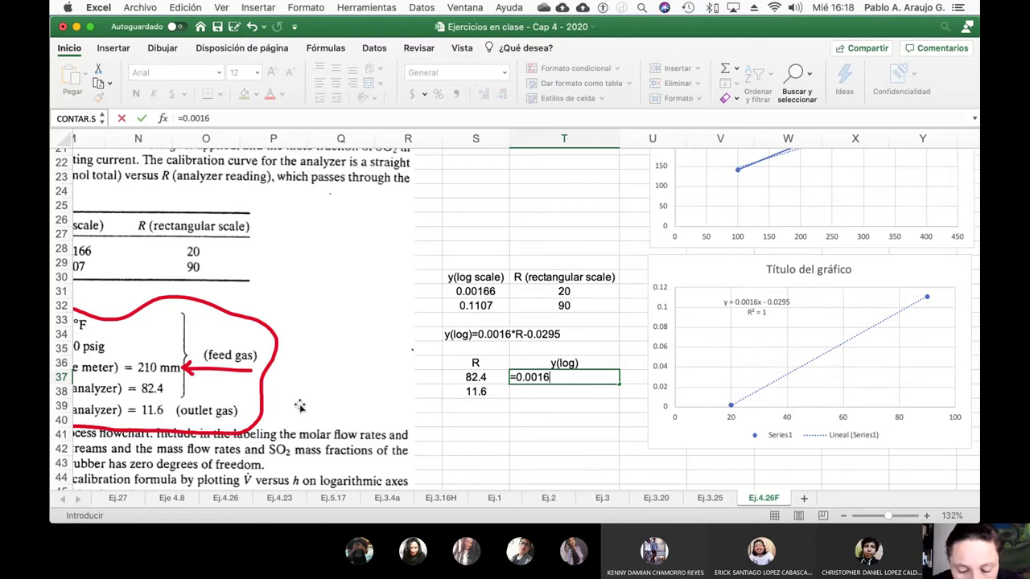
pyautogui.write('*')
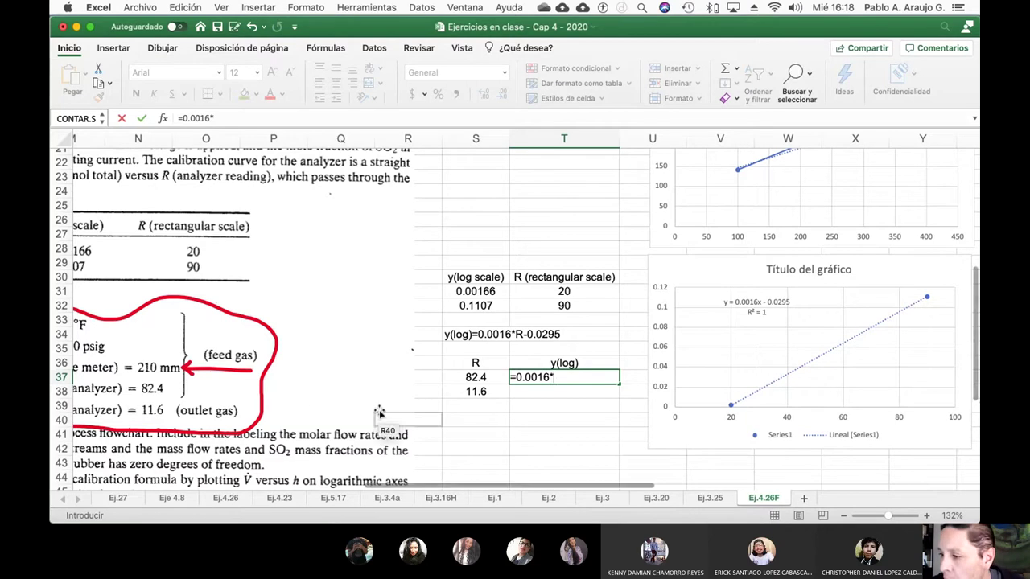
pyautogui.click(473, 380)
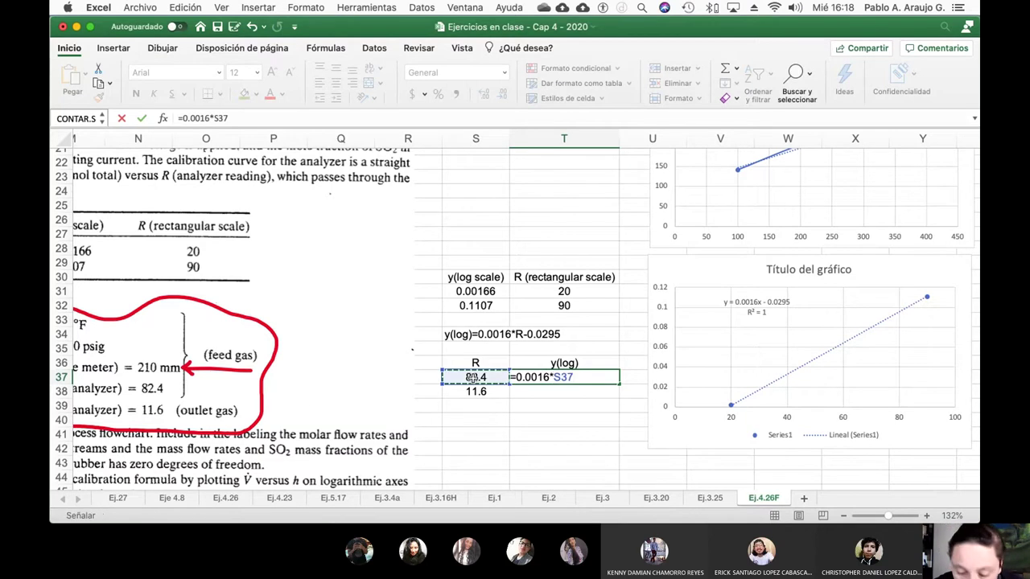
pyautogui.write('-0.')
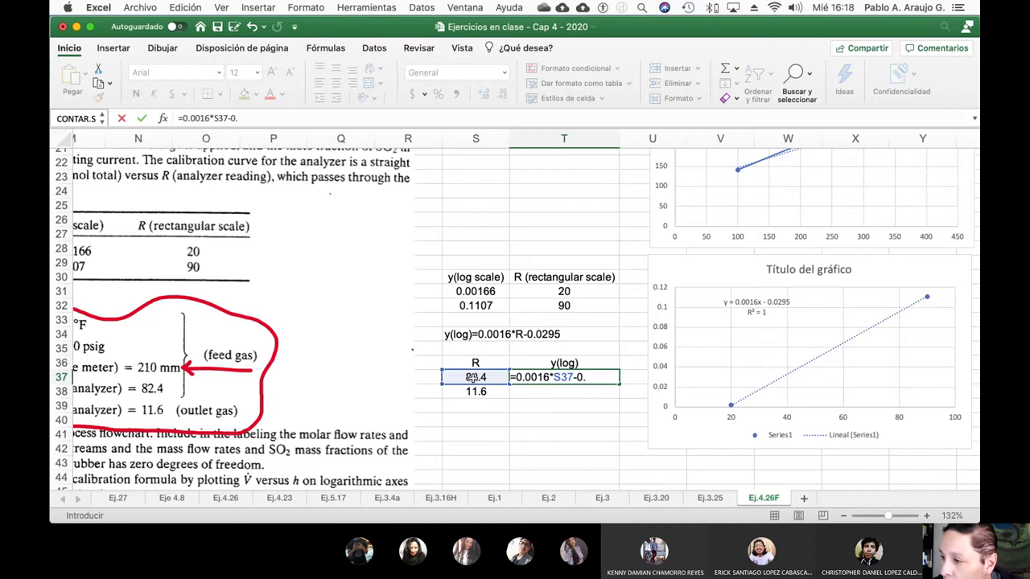
pyautogui.write('0295')
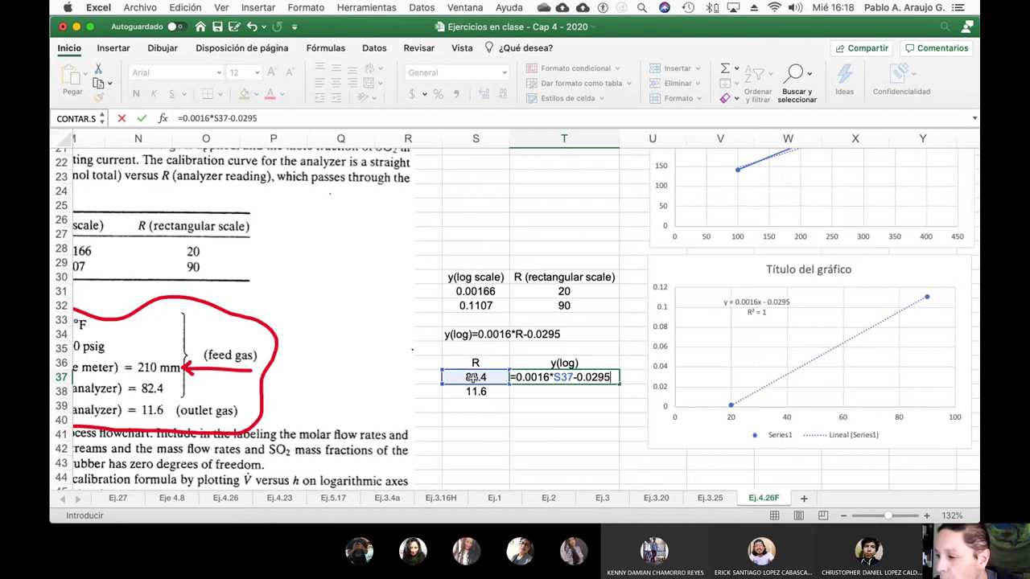
pyautogui.press('Return')
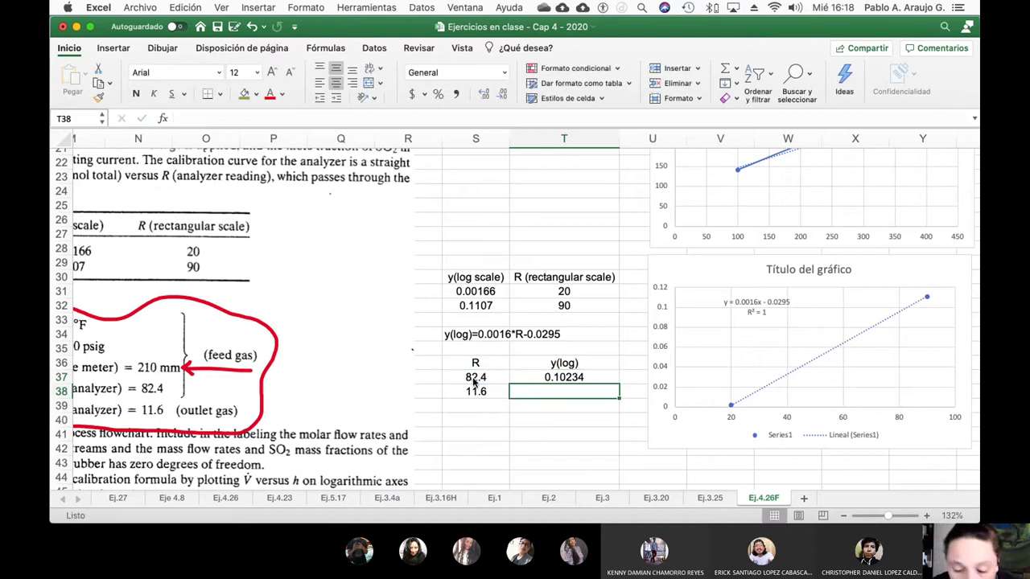
# - Calculate y(log) for the 11.6 reading in T38 with the formula =0.0016*S38-0.0295
pyautogui.write('=0')
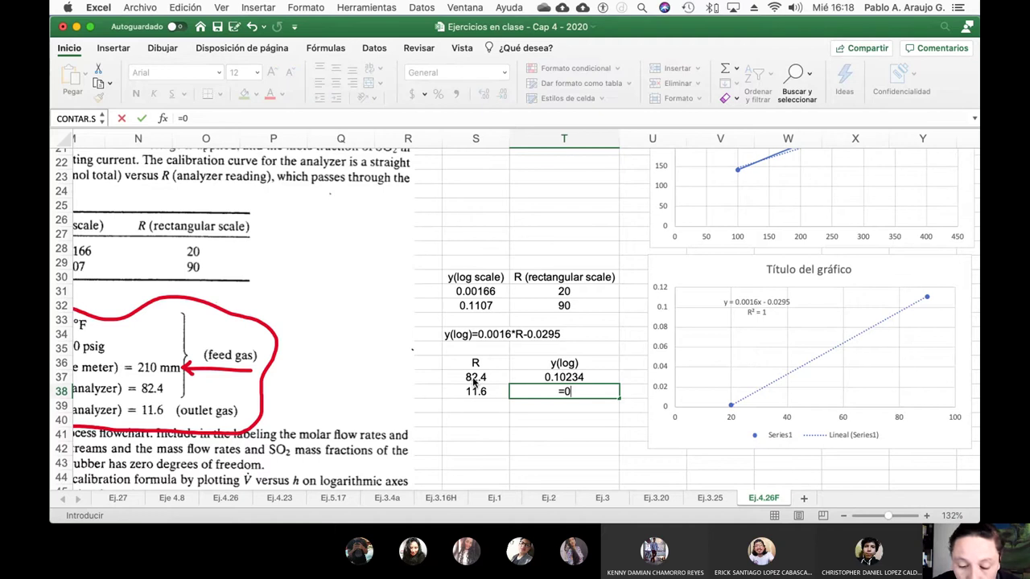
pyautogui.write('.0016*')
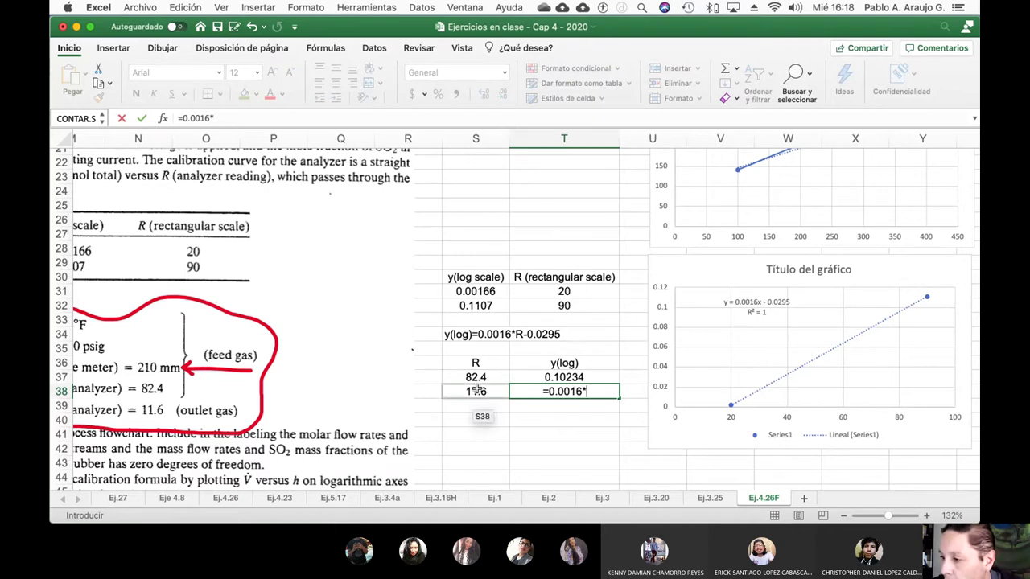
pyautogui.click(476, 391)
pyautogui.write('-')
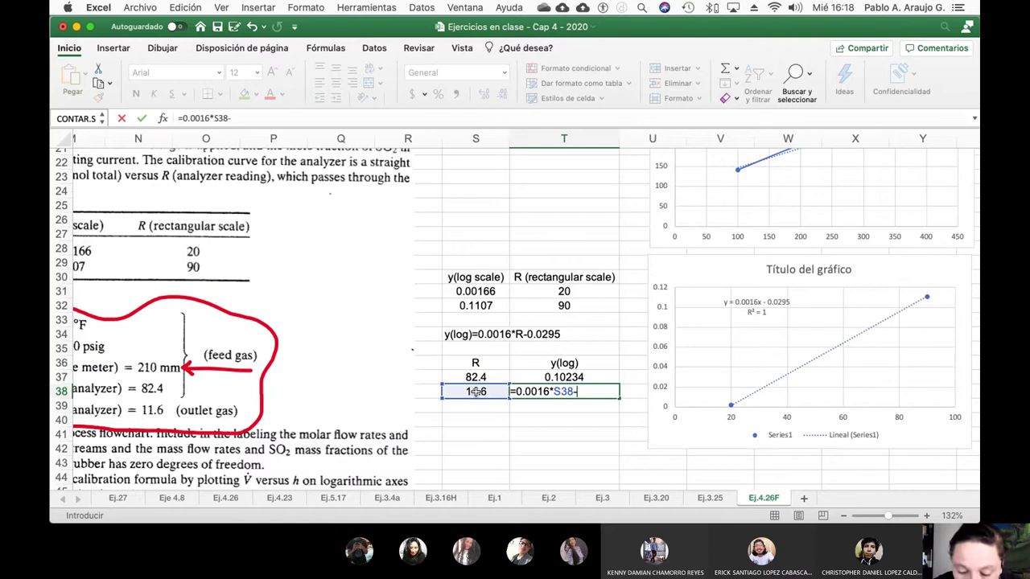
pyautogui.write('0.0295')
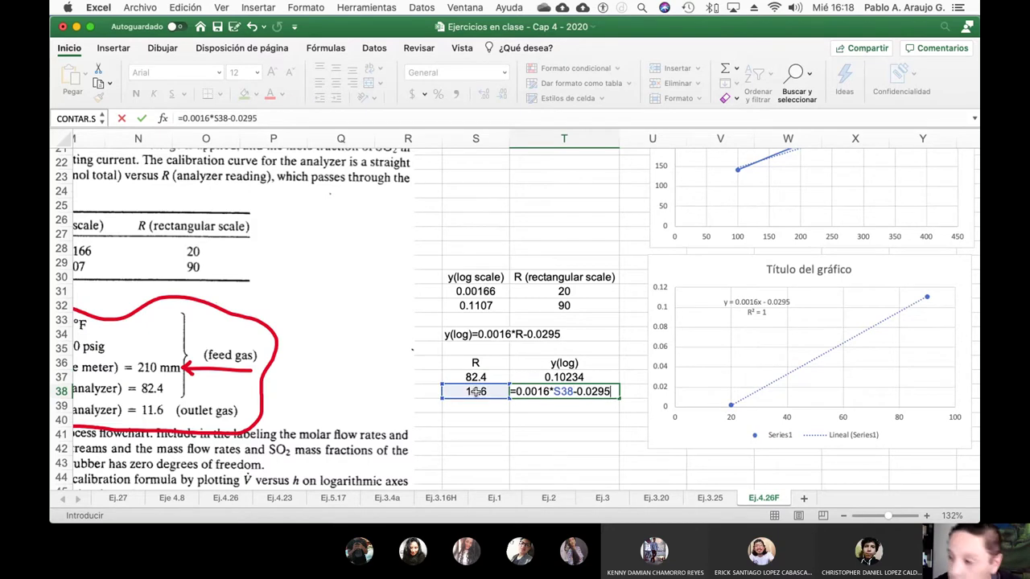
pyautogui.press('Return')
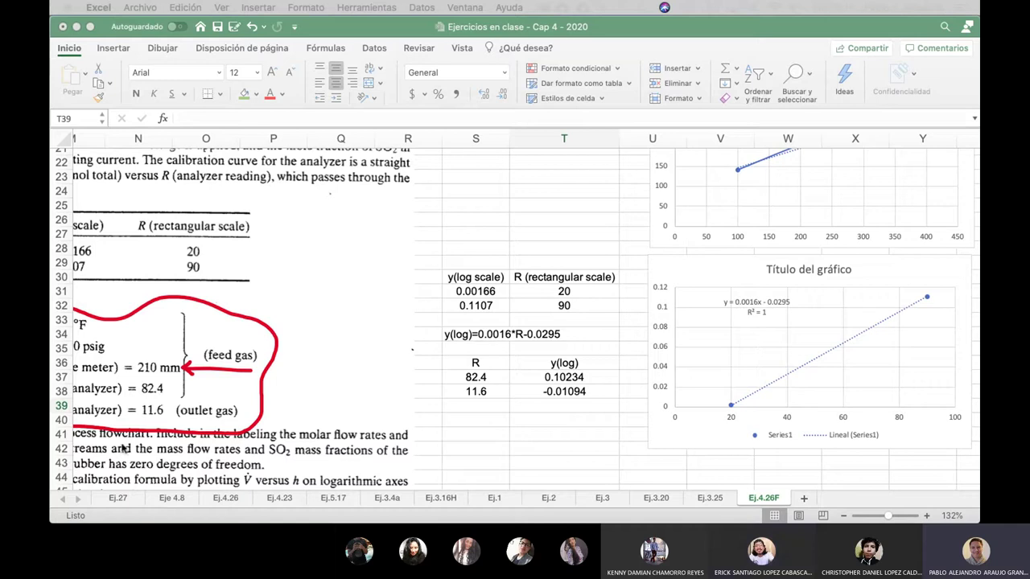
pyautogui.click(563, 392)
pyautogui.click(564, 392)
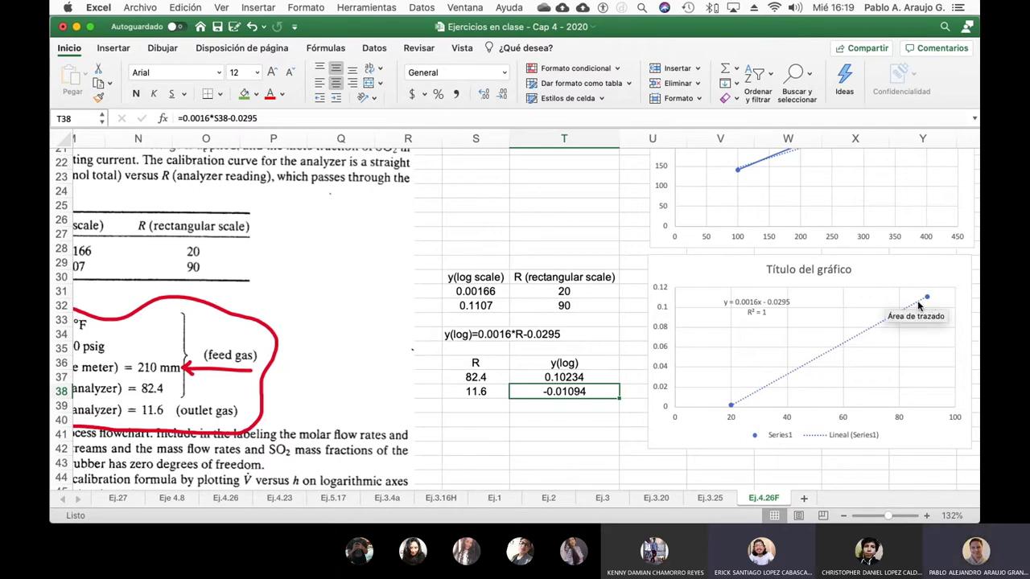
# - Shift the calibration chart right to clear column U and enter the heading y in U36
pyautogui.moveTo(723, 277); pyautogui.dragTo(761, 276)
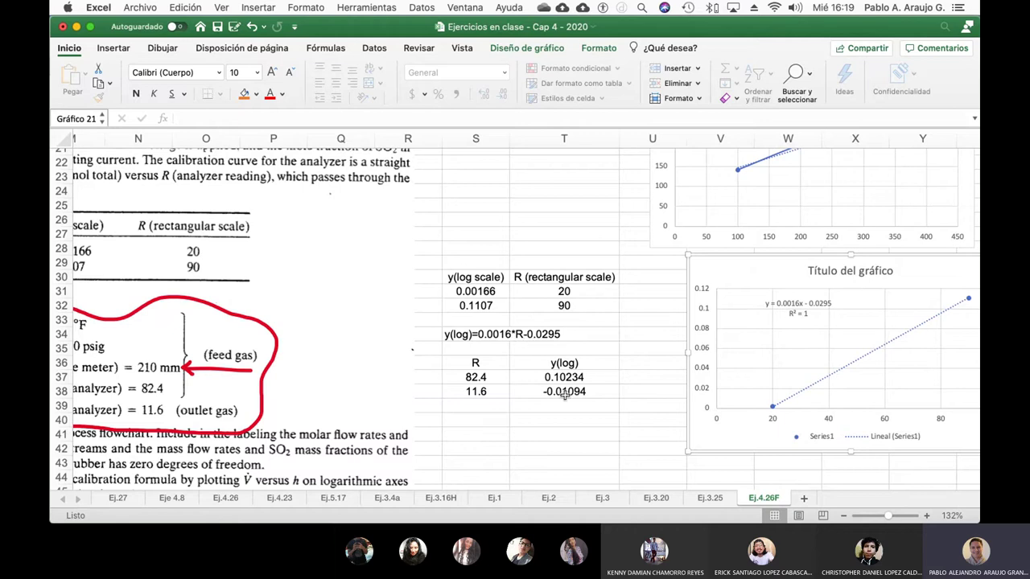
pyautogui.click(638, 366)
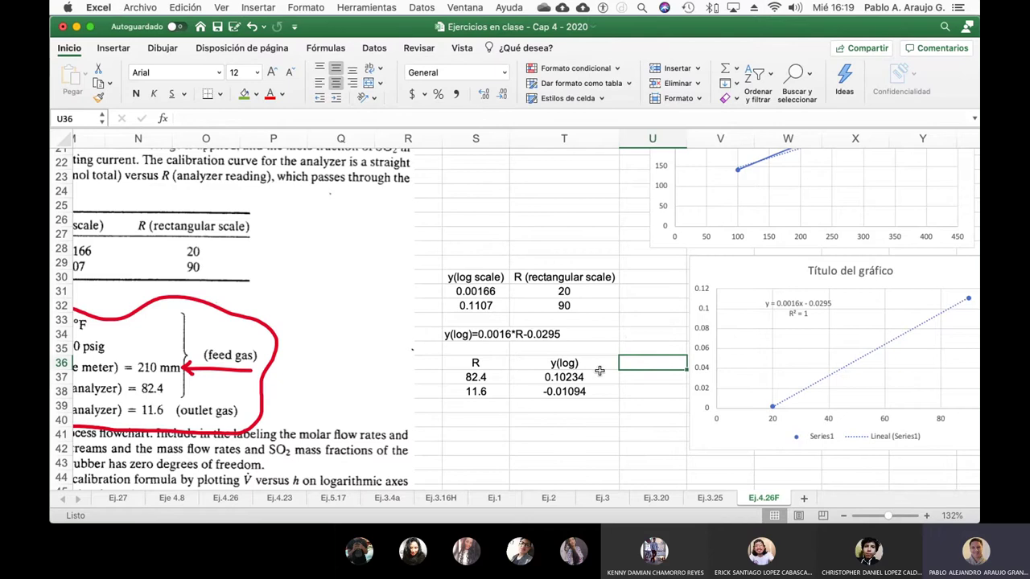
pyautogui.write('y')
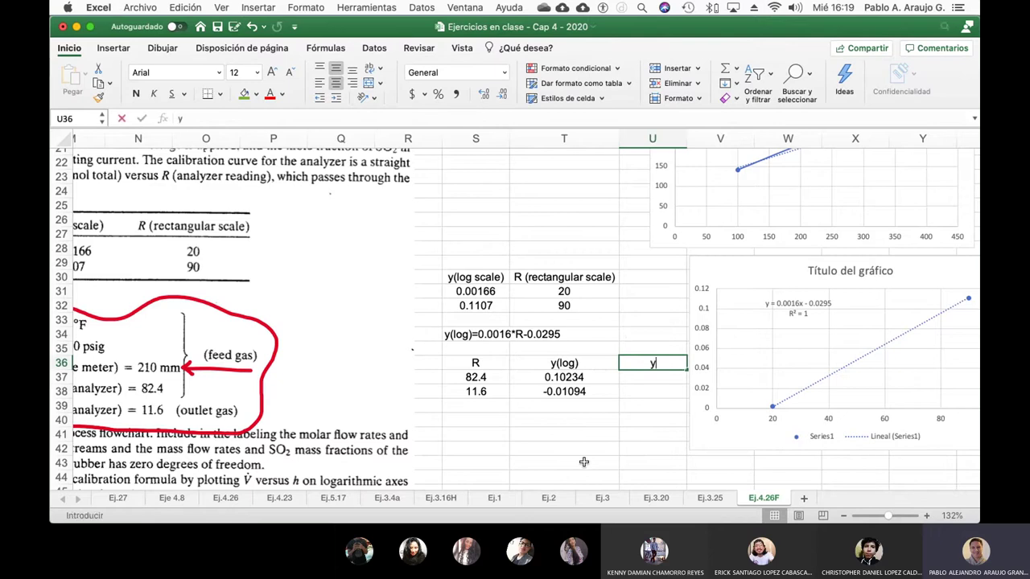
pyautogui.press('Return')
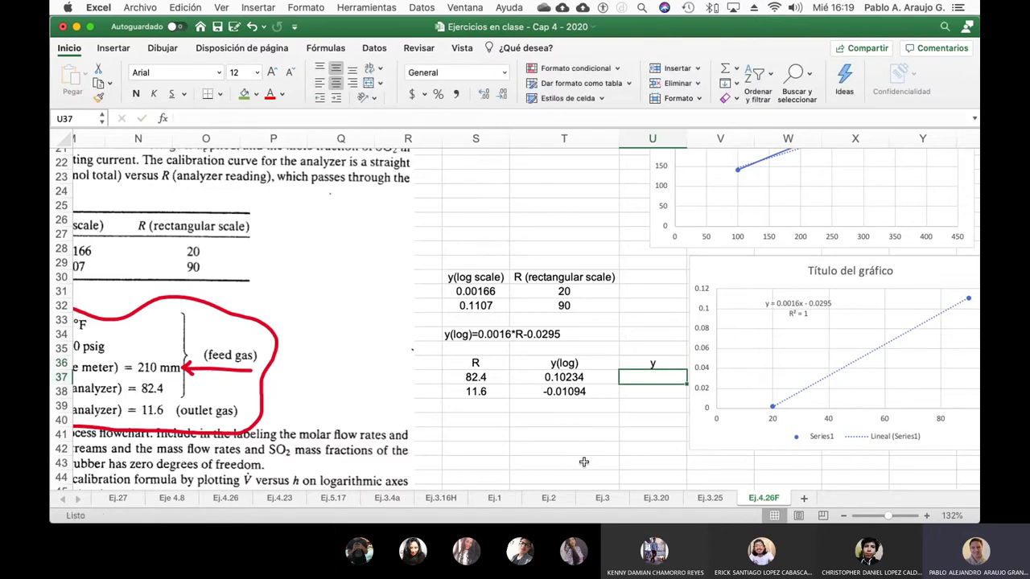
# - Convert the y(log) values to y with =POTENCIA(10;T37) in U37 and fill the formula down to U38
pyautogui.write('=potencia(')
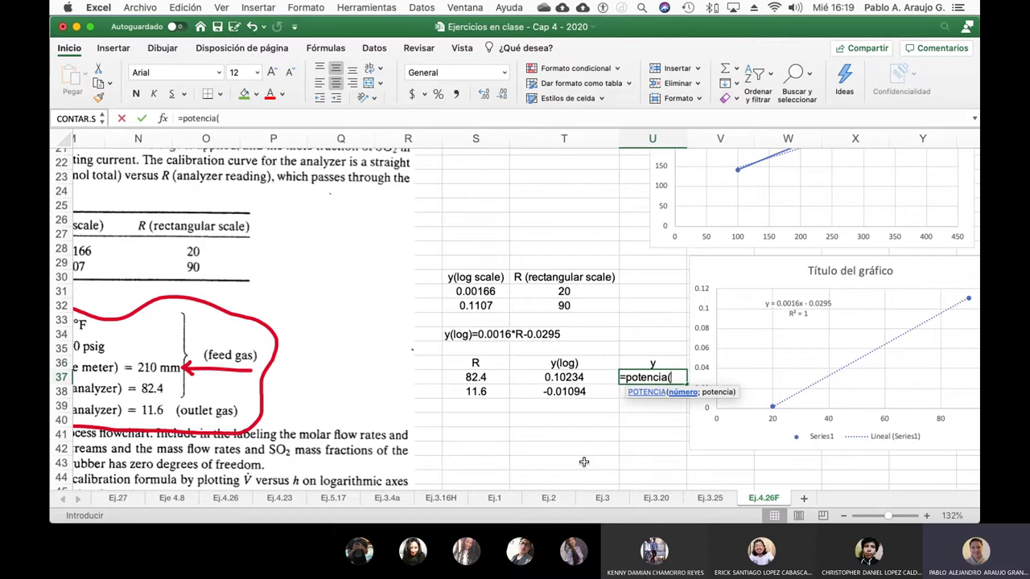
pyautogui.write('10;')
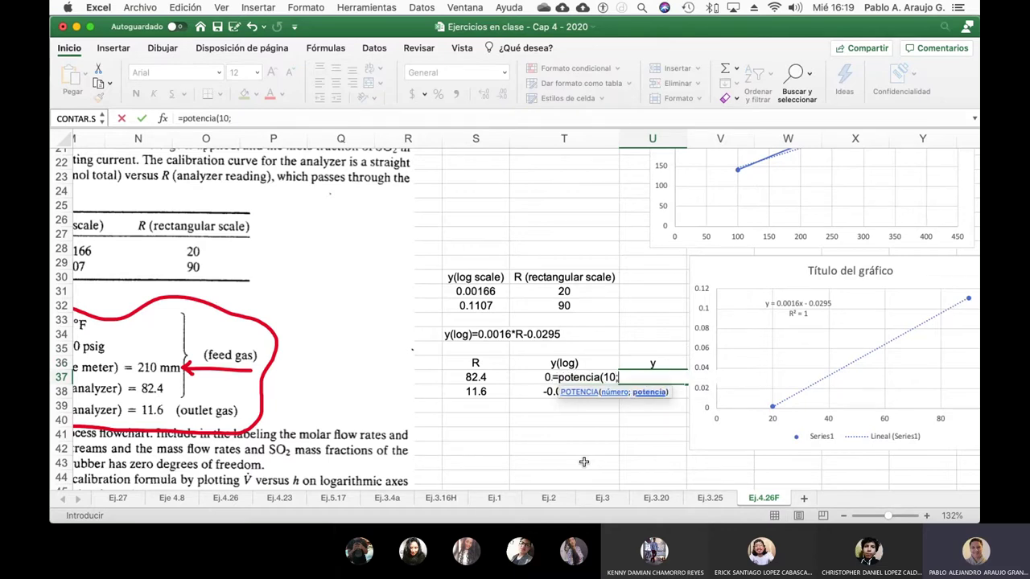
pyautogui.click(524, 377)
pyautogui.press('Return')
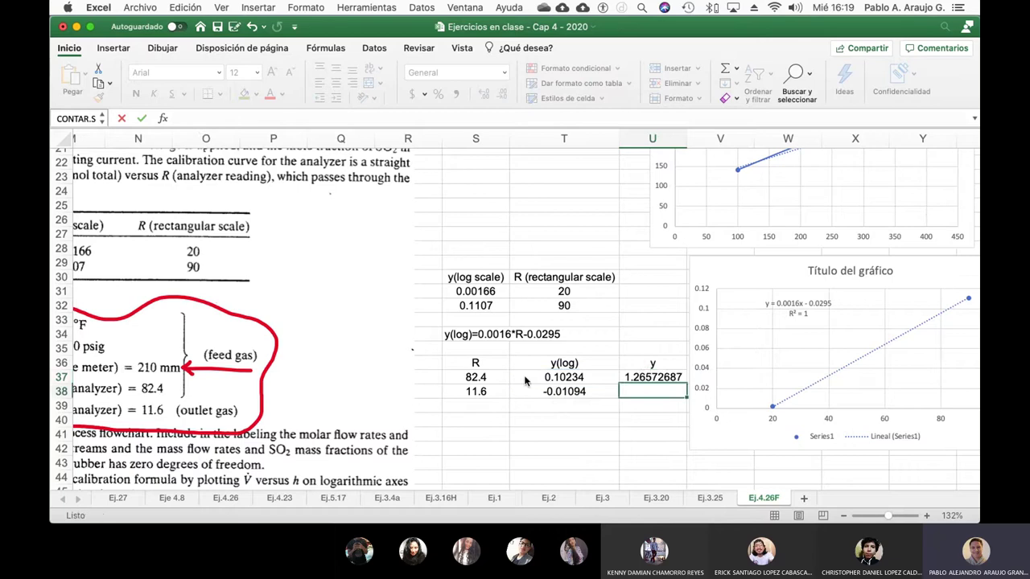
pyautogui.press('Up')
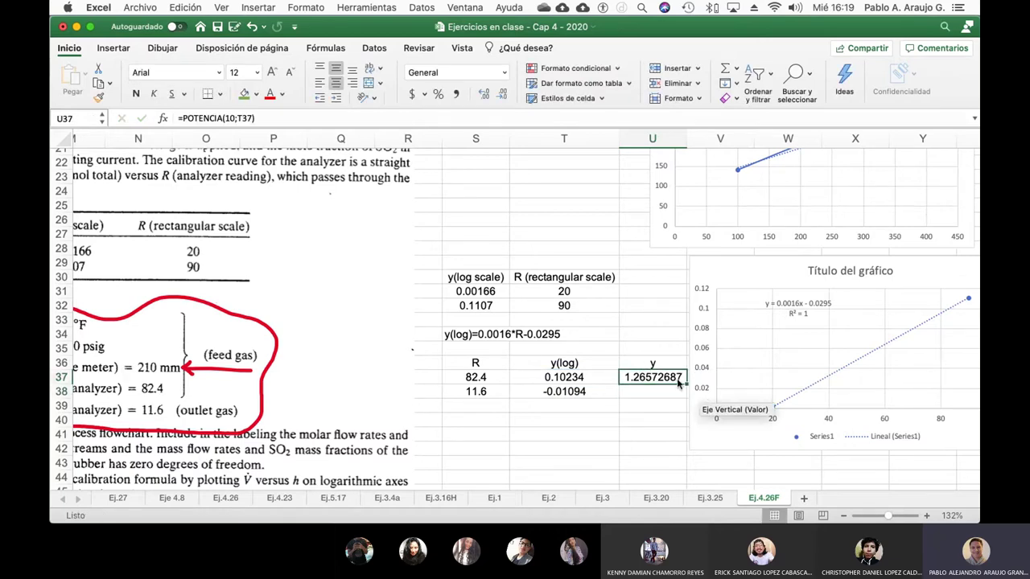
pyautogui.moveTo(684, 388); pyautogui.dragTo(685, 398)
pyautogui.click(657, 429)
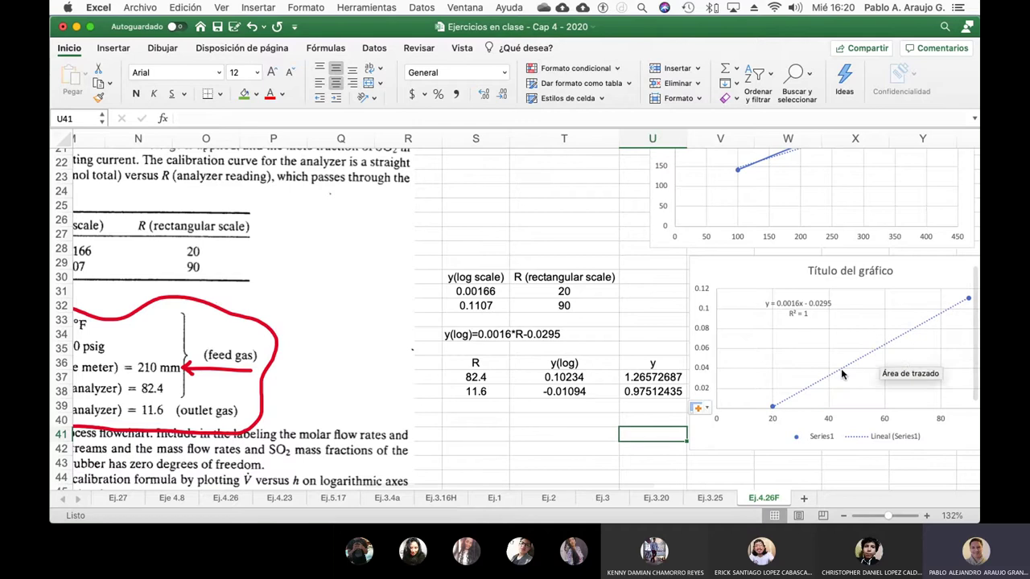
pyautogui.click(650, 392)
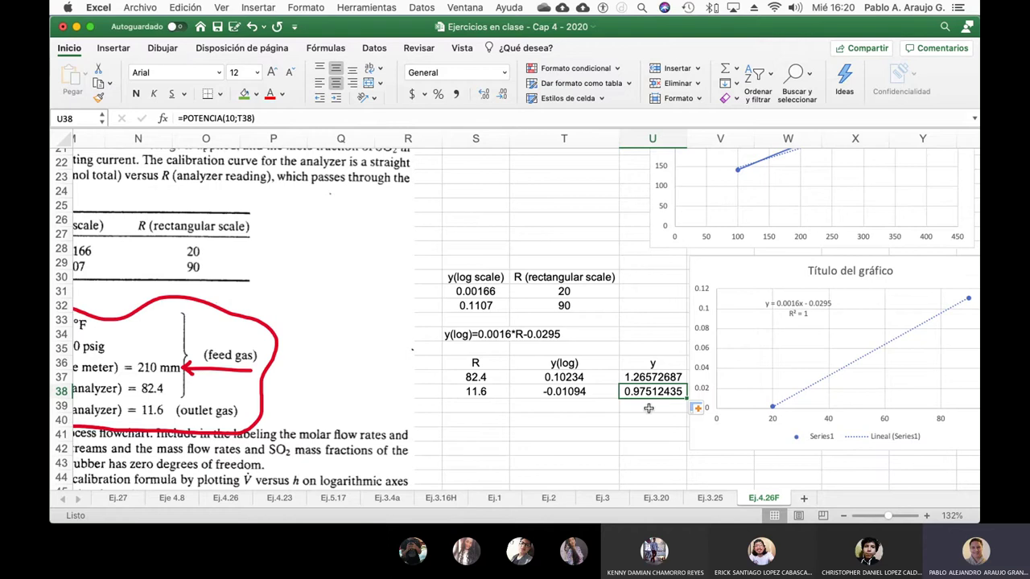
# - Highlight the y column results in U36:U38 with a green cell fill
pyautogui.hscroll(-3, 668, 402)
pyautogui.moveTo(697, 368); pyautogui.dragTo(700, 394)
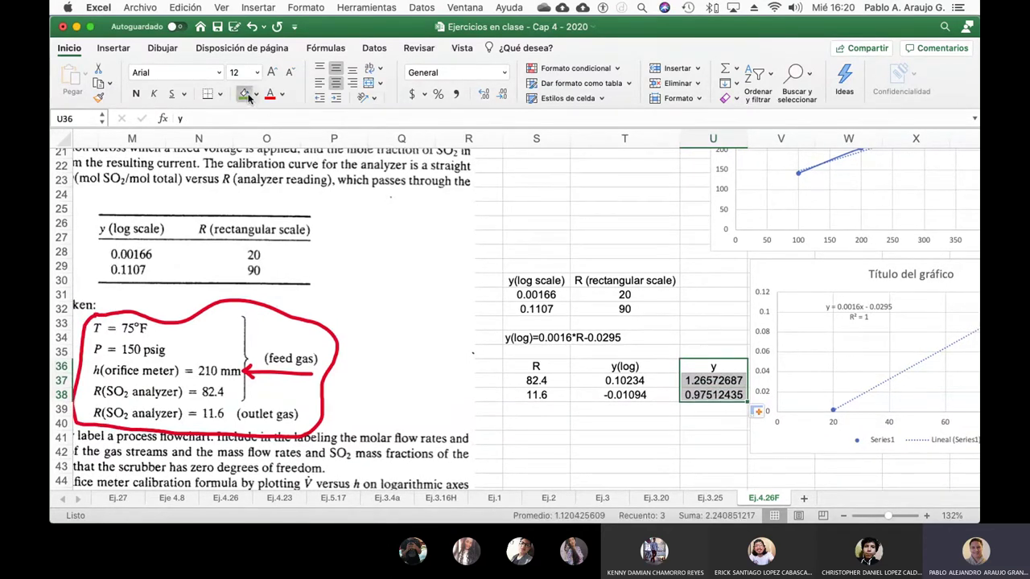
pyautogui.press('super+y')
pyautogui.click(690, 434)
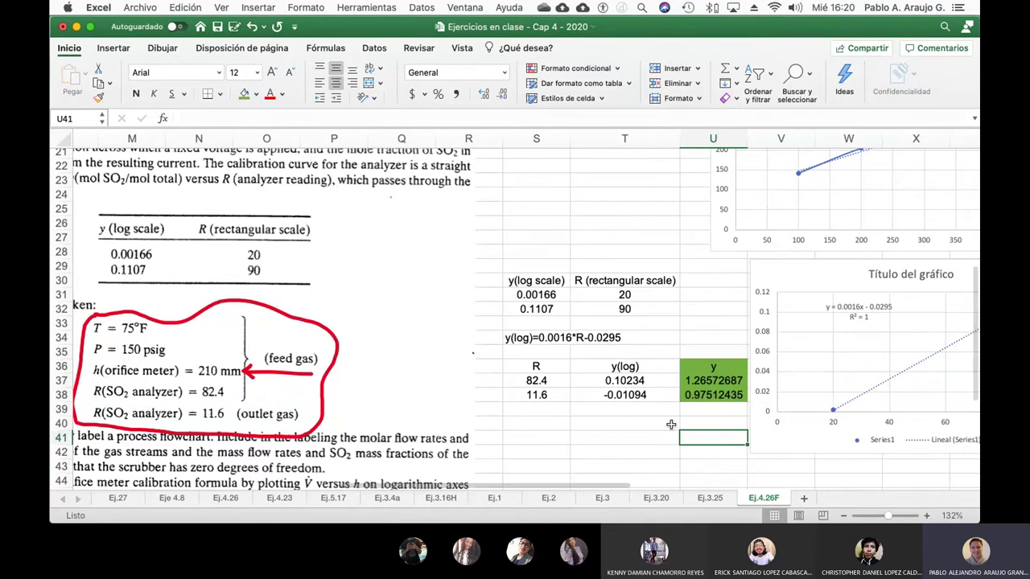
# - Review the given data and questions (a) to (d) of the exercise statement
pyautogui.hscroll(-10, 614, 390)
pyautogui.hscroll(-15, 614, 390)
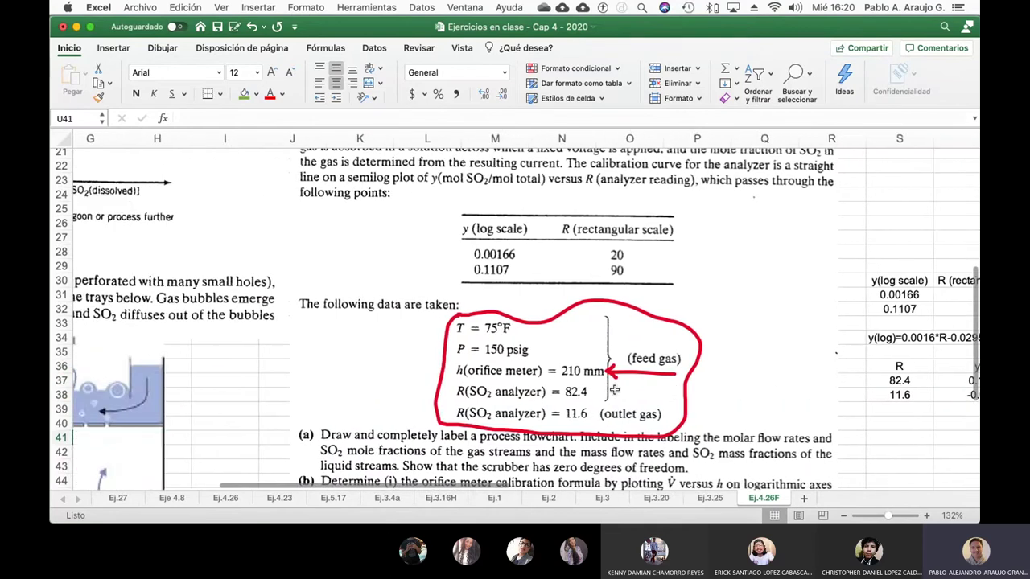
pyautogui.scroll(-5, 621, 392)
pyautogui.hscroll(5, 621, 392)
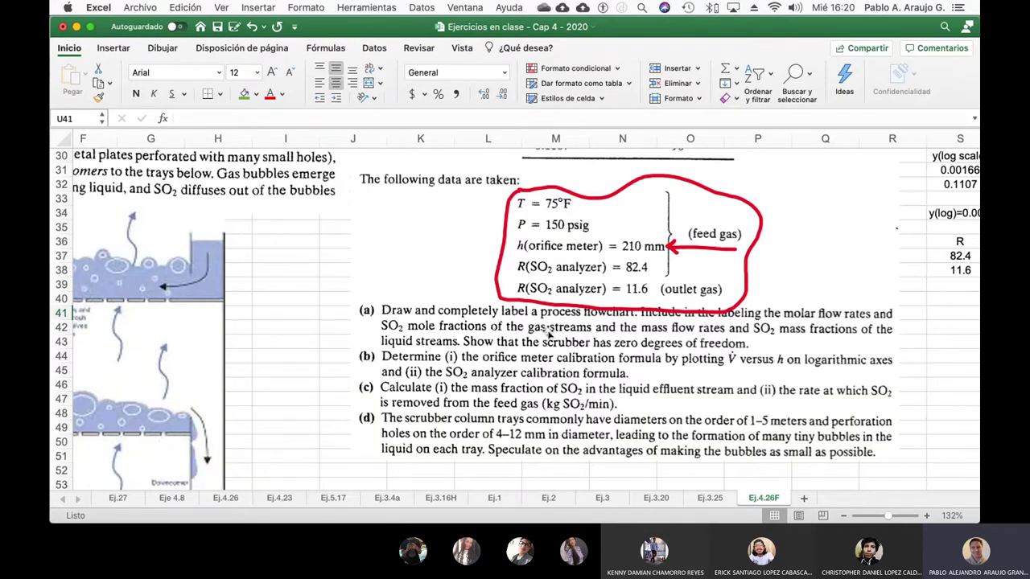
pyautogui.hscroll(3, 550, 334)
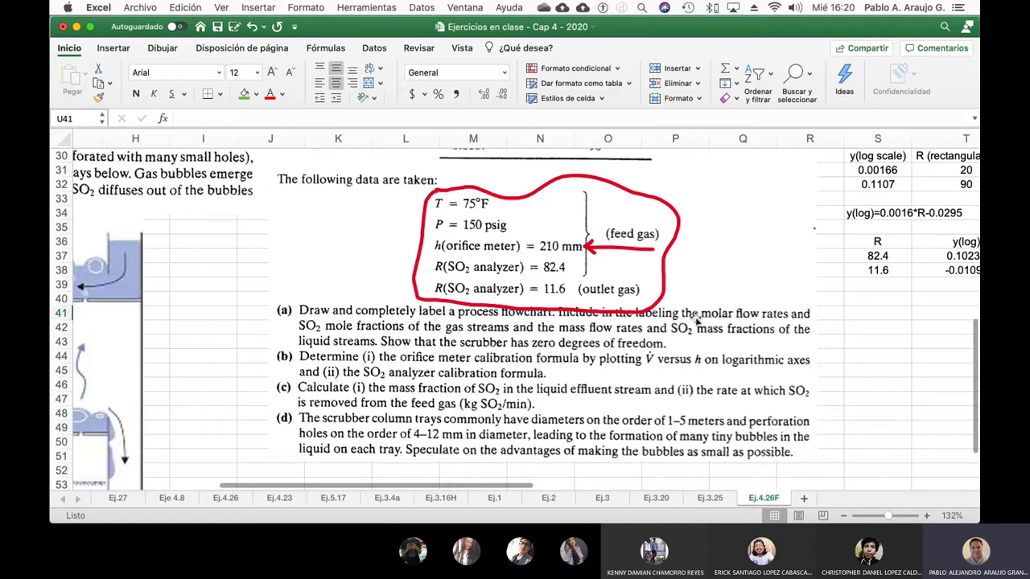
pyautogui.hscroll(5, 561, 272)
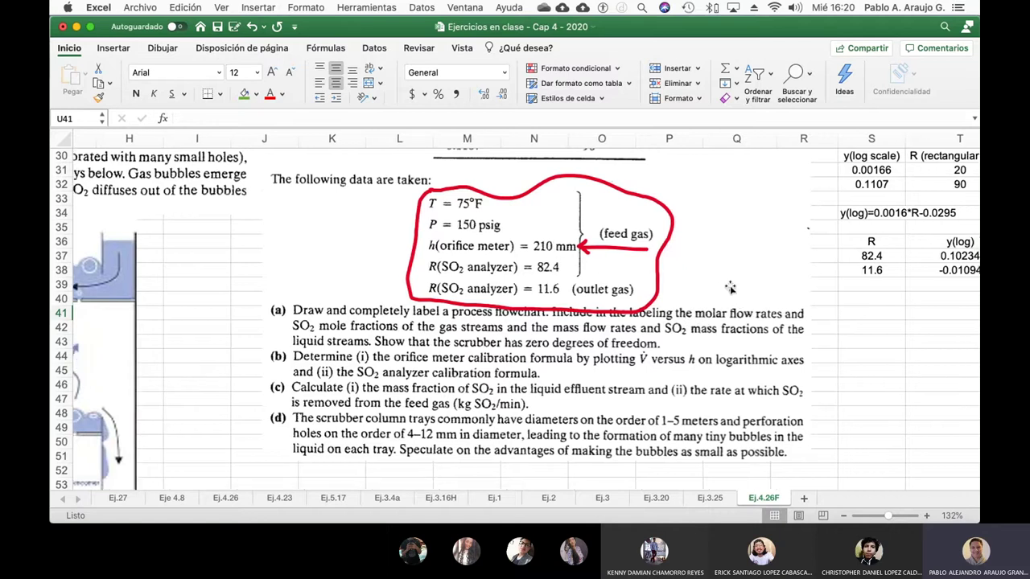
# - Set the red drawing pen to black and handwrite 207 beside Stream 1 in the scrubber flowchart
pyautogui.scroll(10, 644, 282)
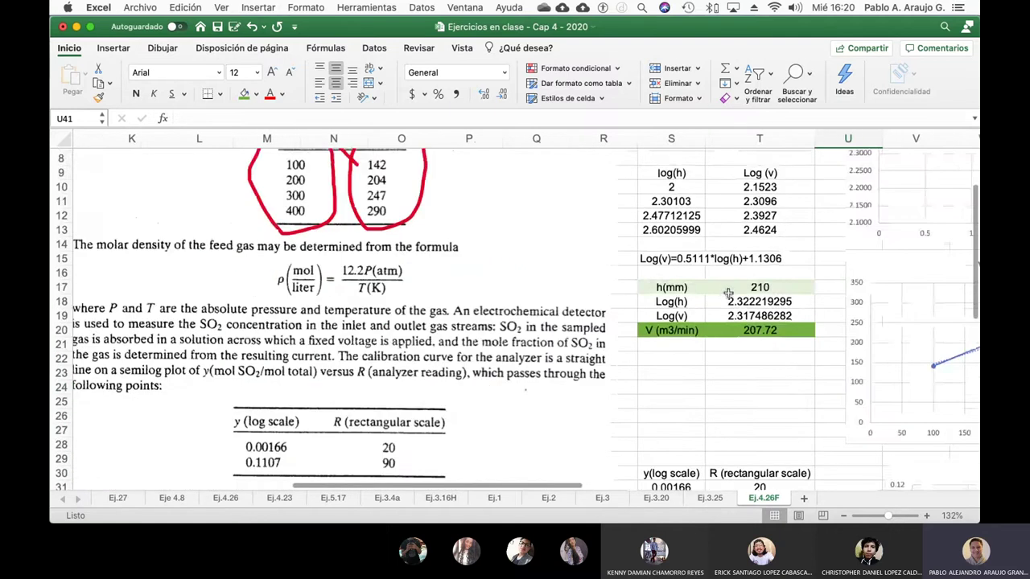
pyautogui.hscroll(-6, 727, 293)
pyautogui.hscroll(-4, 726, 298)
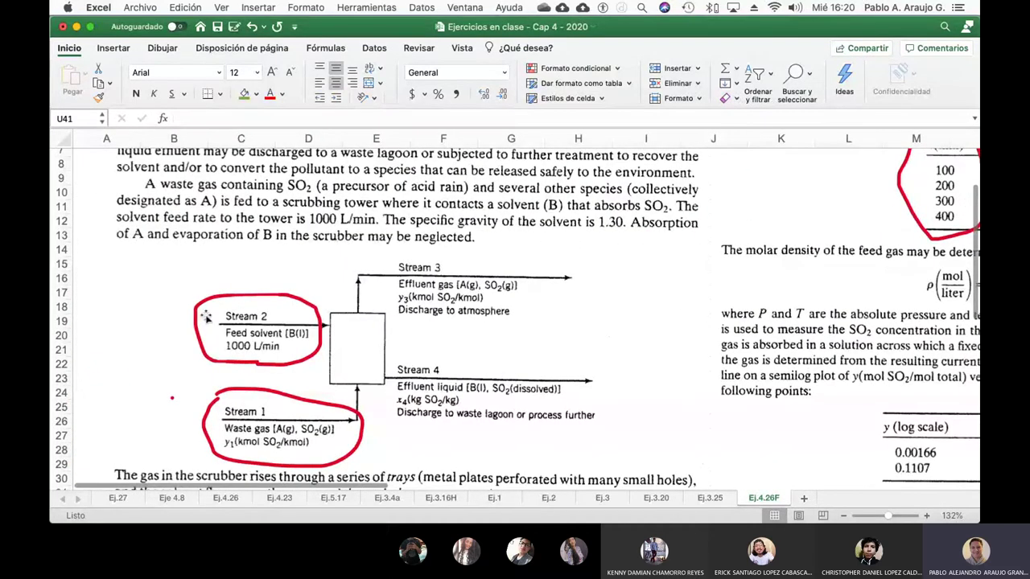
pyautogui.click(161, 47)
pyautogui.click(228, 78)
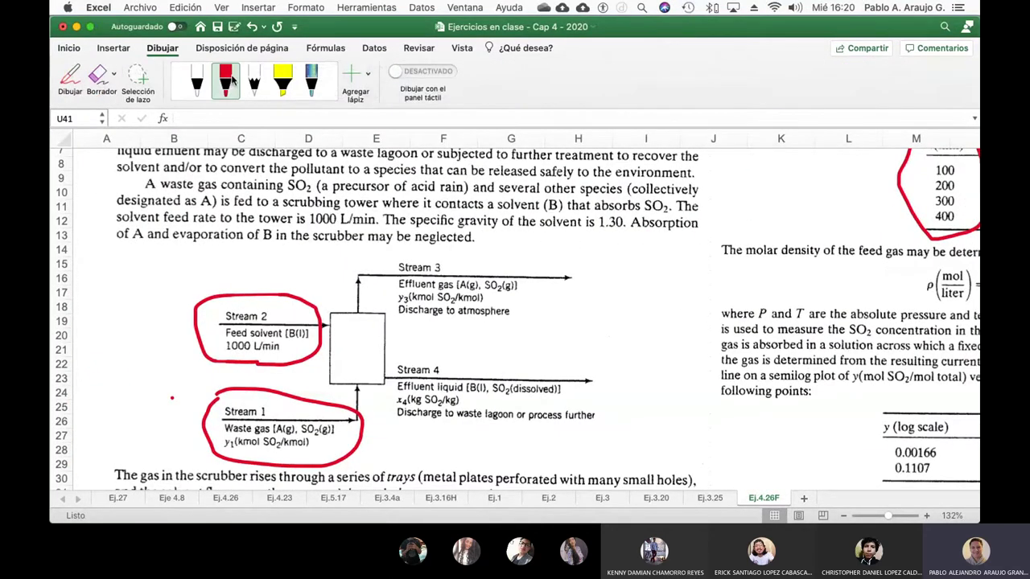
pyautogui.click(231, 89)
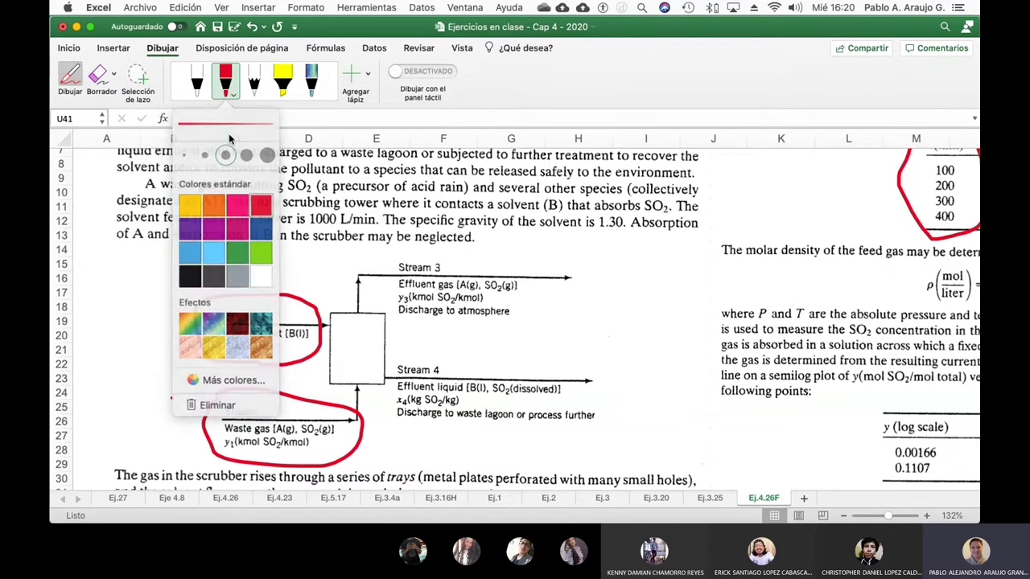
pyautogui.click(190, 274)
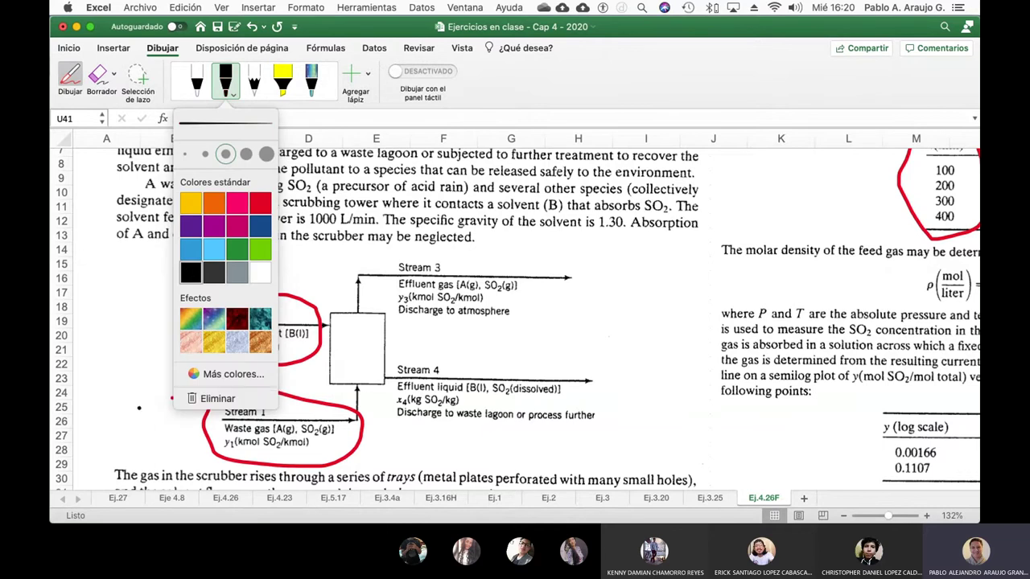
pyautogui.click(169, 446)
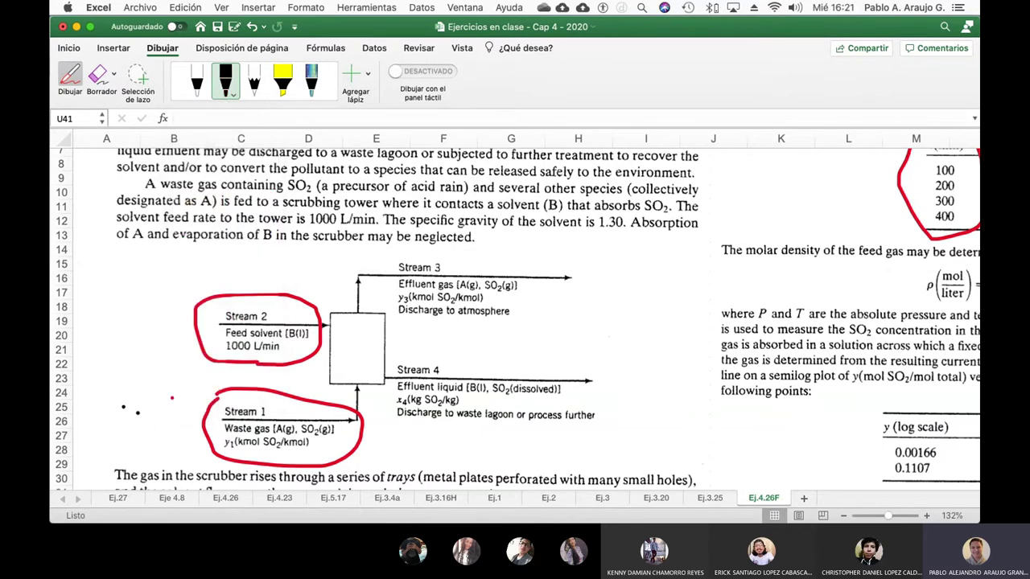
pyautogui.moveTo(137, 414)
pyautogui.mouseDown()
pyautogui.moveTo(155, 432)
pyautogui.moveTo(172, 417)
pyautogui.moveTo(171, 435)
pyautogui.mouseUp()
pyautogui.scroll(1, 378, 419)
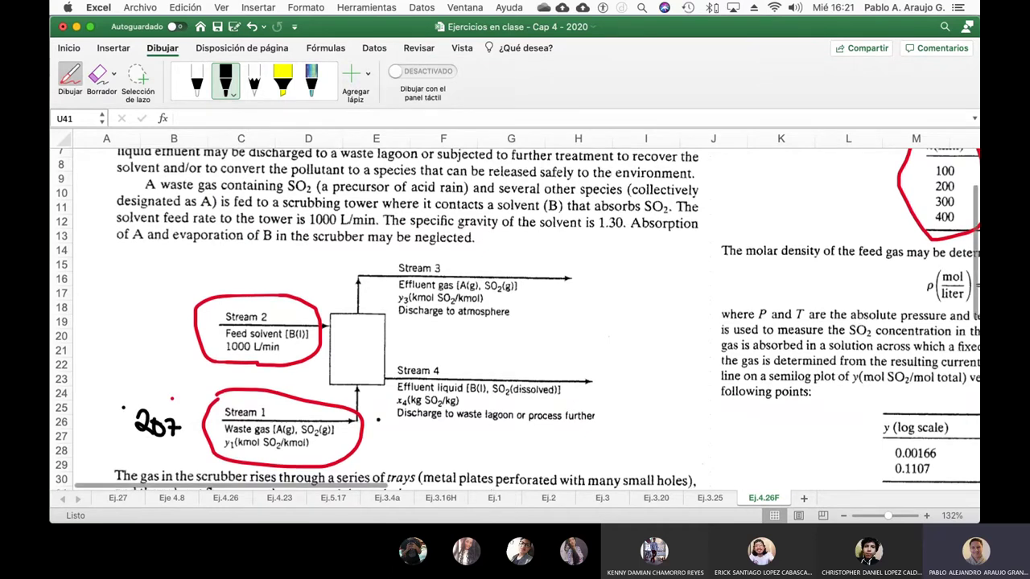
# - Underline "SO2 mass fractions" in question (a) of the exercise statement with the black pen
pyautogui.hscroll(10, 757, 432)
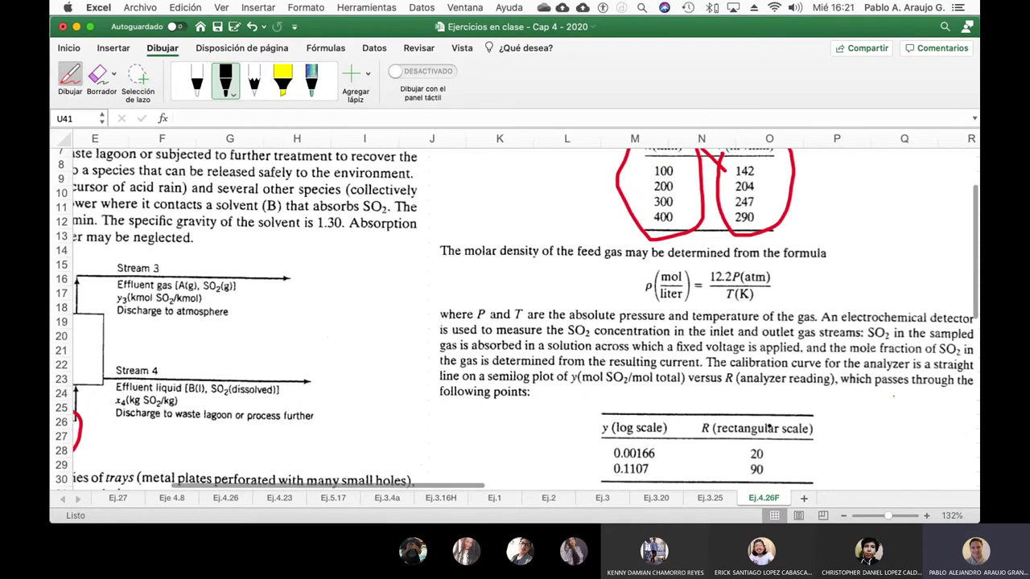
pyautogui.hscroll(3, 768, 428)
pyautogui.scroll(-10, 769, 429)
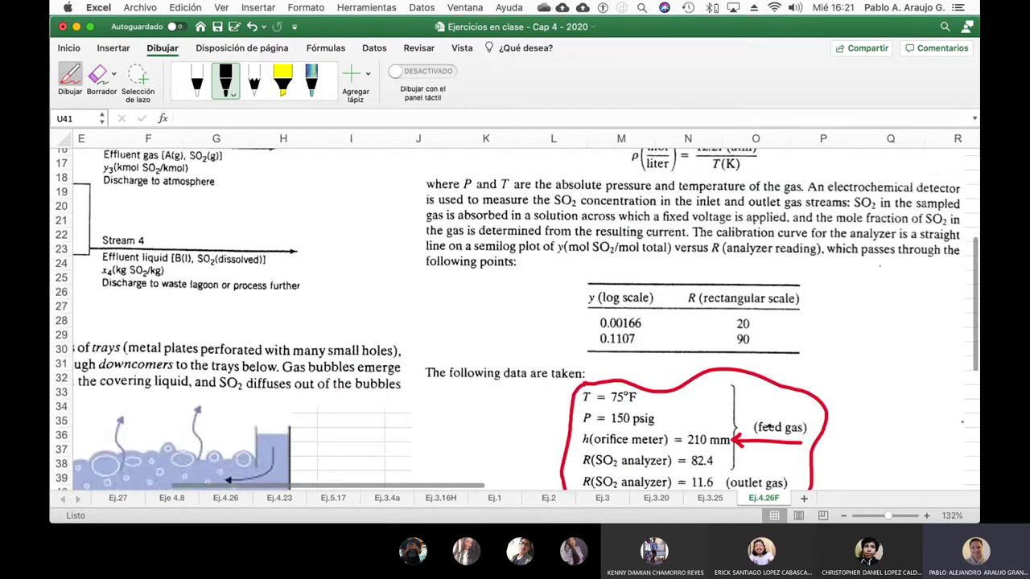
pyautogui.hscroll(15, 770, 426)
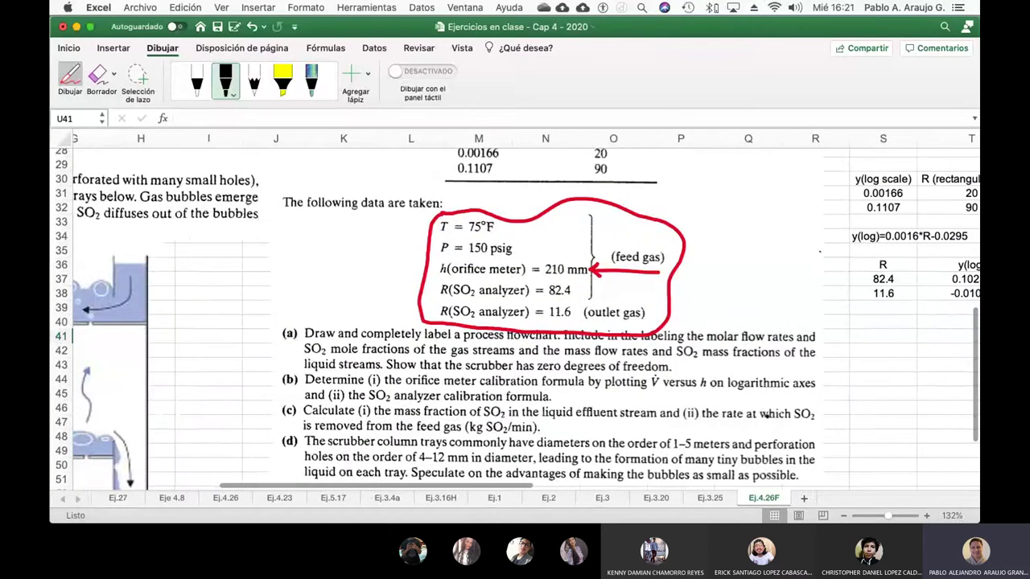
pyautogui.moveTo(673, 364); pyautogui.dragTo(779, 363)
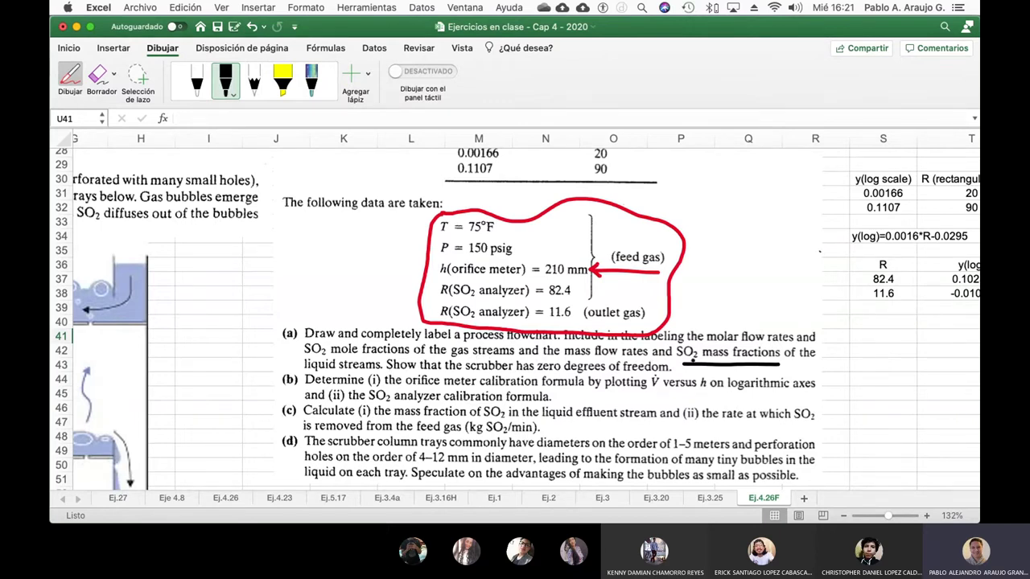
# - Handwrite the unit m³/min after the 207 flow rate beside Stream 1 in the flowchart
pyautogui.hscroll(-10, 693, 361)
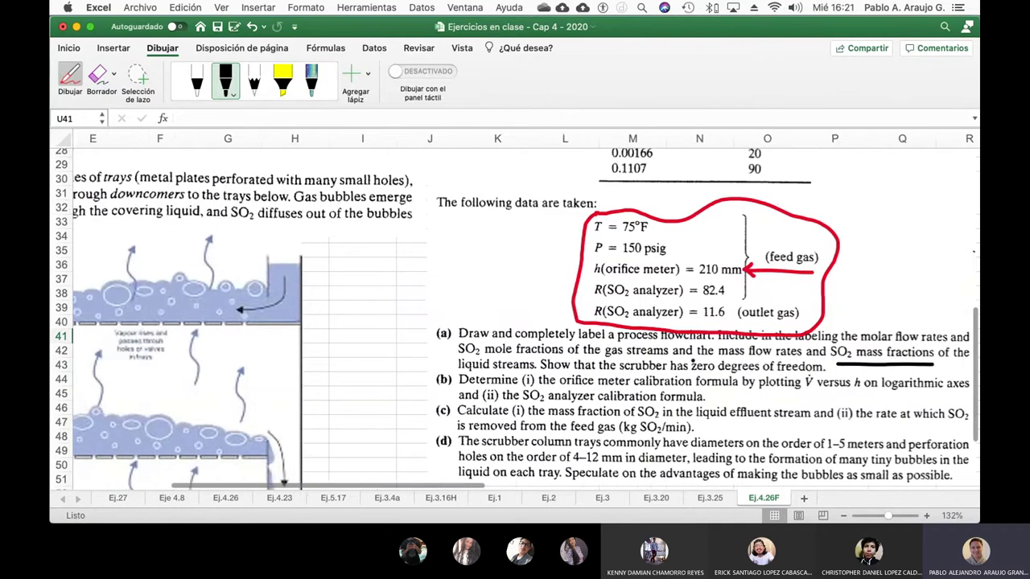
pyautogui.scroll(5, 692, 362)
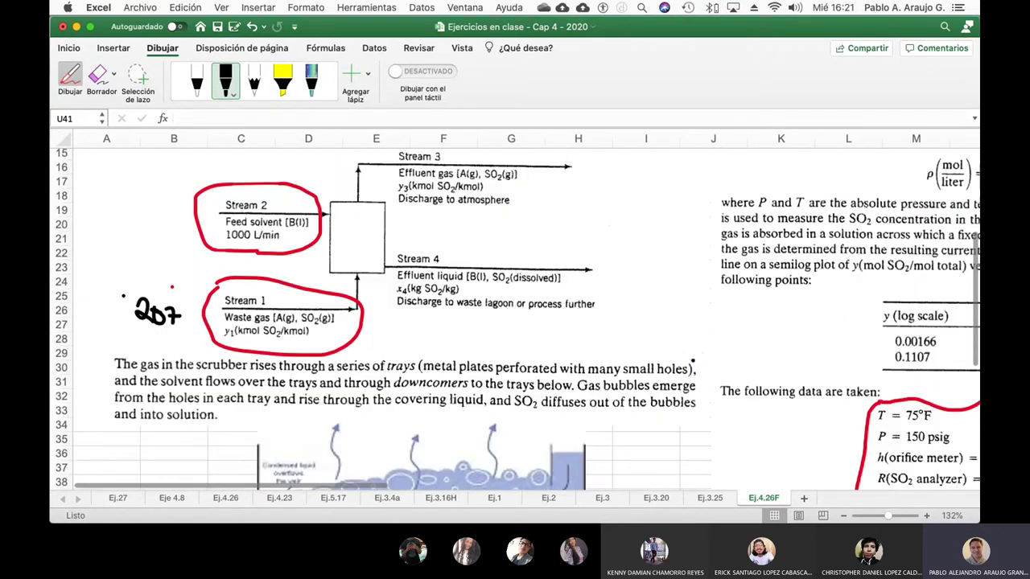
pyautogui.hscroll(5, 718, 363)
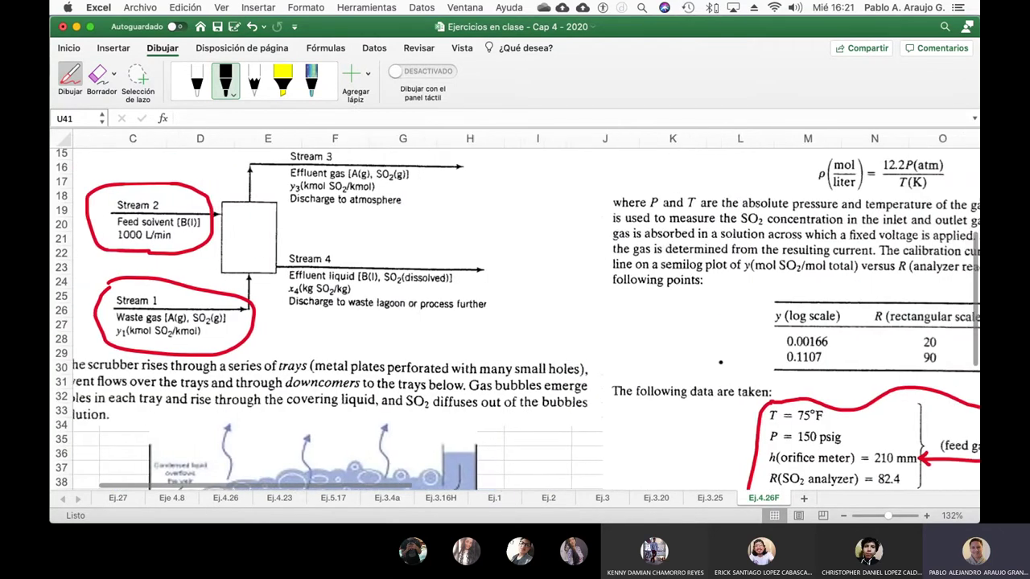
pyautogui.scroll(-4, 721, 363)
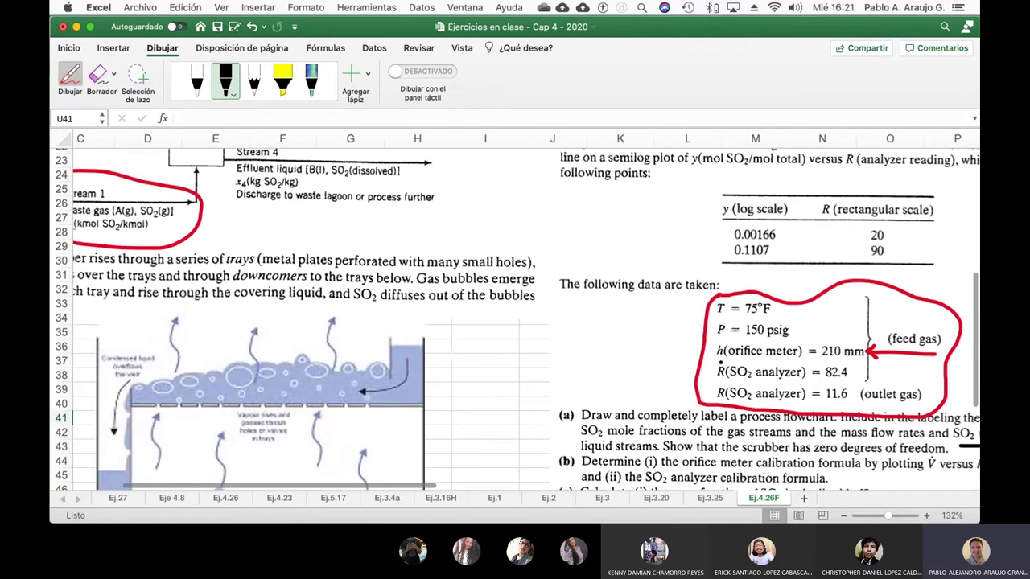
pyautogui.hscroll(3, 720, 363)
pyautogui.scroll(6, 721, 363)
pyautogui.hscroll(2, 721, 363)
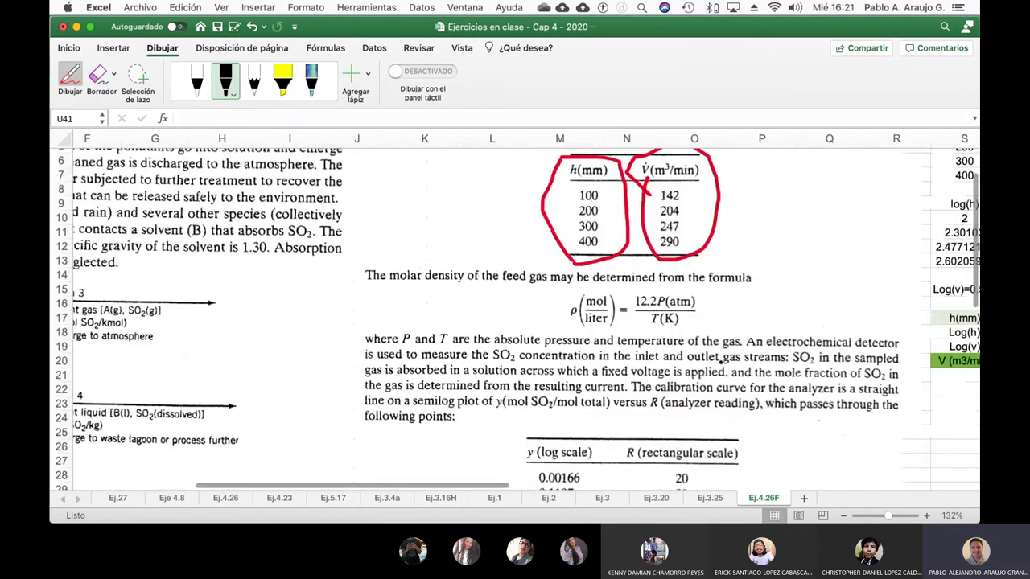
pyautogui.hscroll(-8, 720, 363)
pyautogui.scroll(-3, 720, 363)
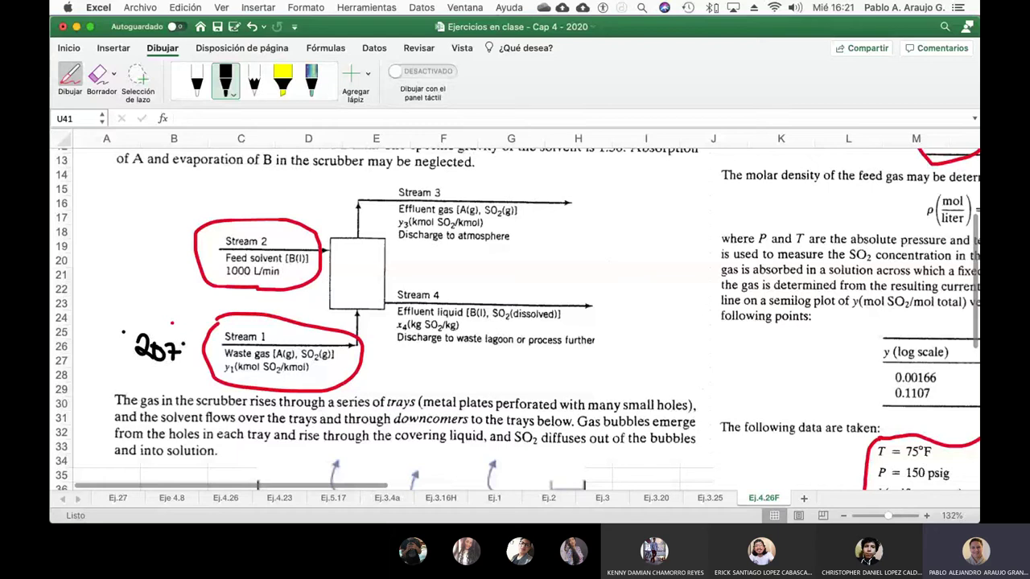
pyautogui.moveTo(186, 352)
pyautogui.mouseDown()
pyautogui.moveTo(212, 345)
pyautogui.moveTo(191, 372)
pyautogui.moveTo(208, 372)
pyautogui.mouseUp()
pyautogui.scroll(1, 515, 313)
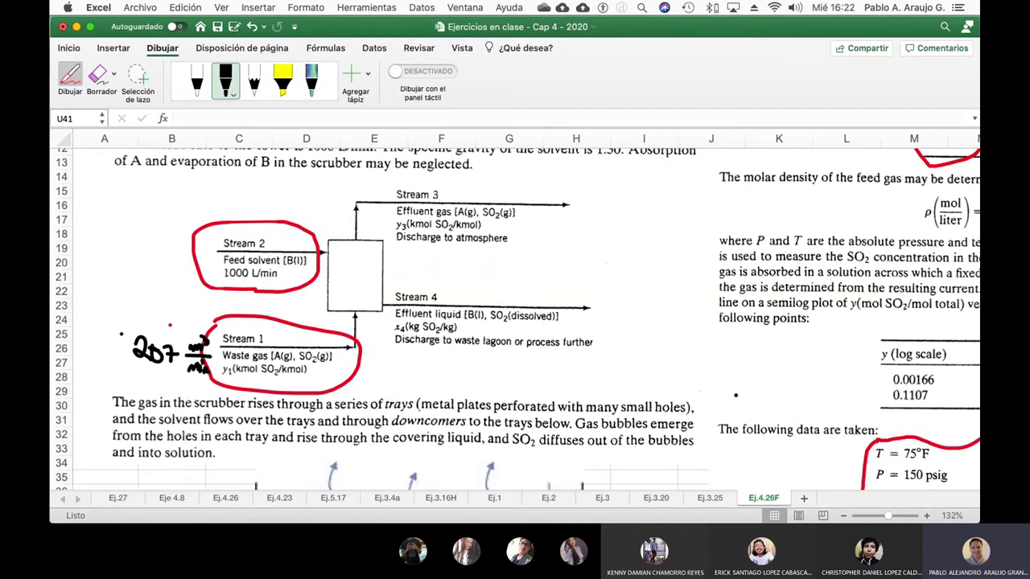
# - Look up the calculated y for R = 82.4 and handwrite 1,26 below the y1 label of Stream 1
pyautogui.hscroll(10, 861, 392)
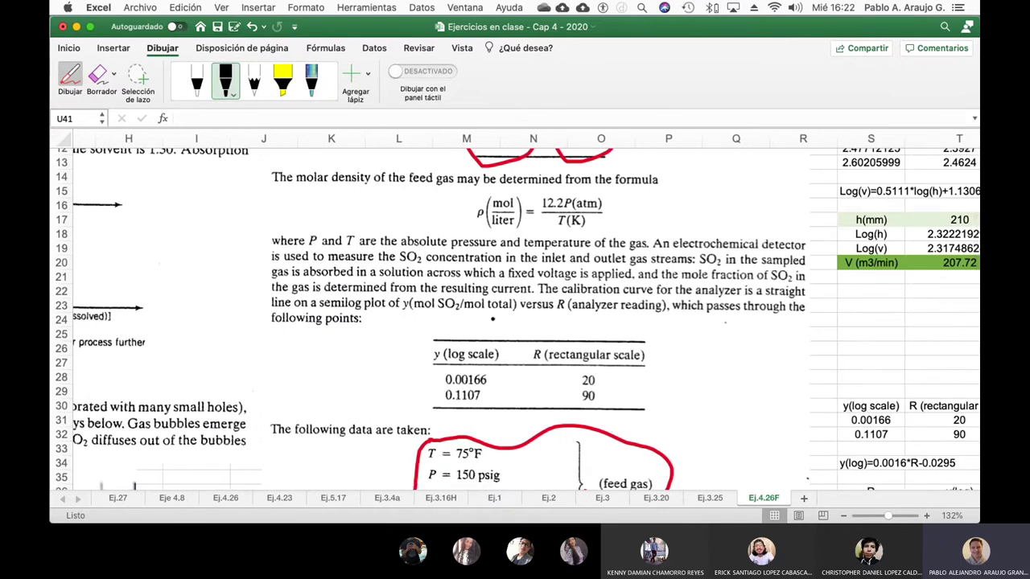
pyautogui.hscroll(4, 608, 325)
pyautogui.scroll(-5, 604, 266)
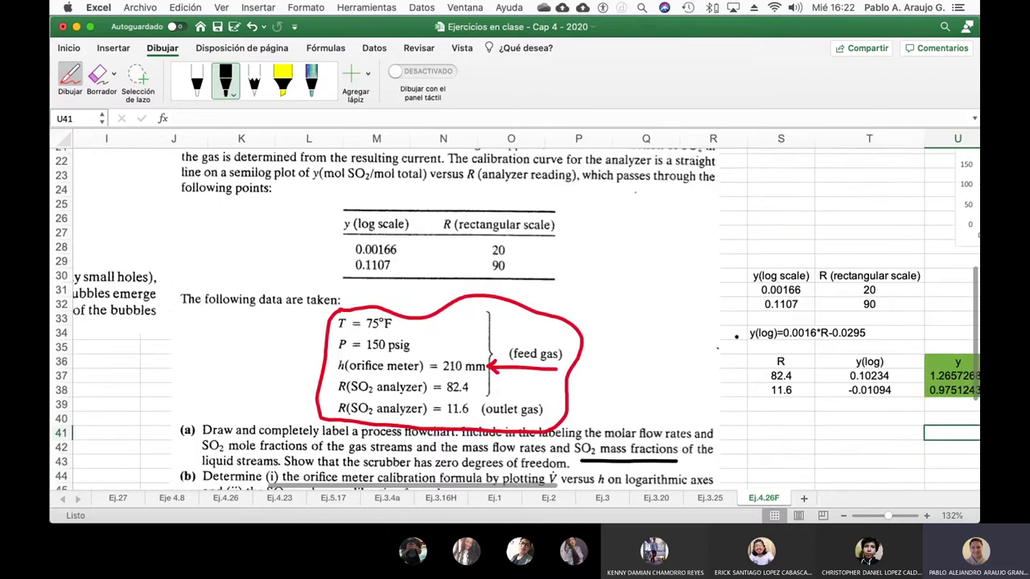
pyautogui.hscroll(2, 736, 335)
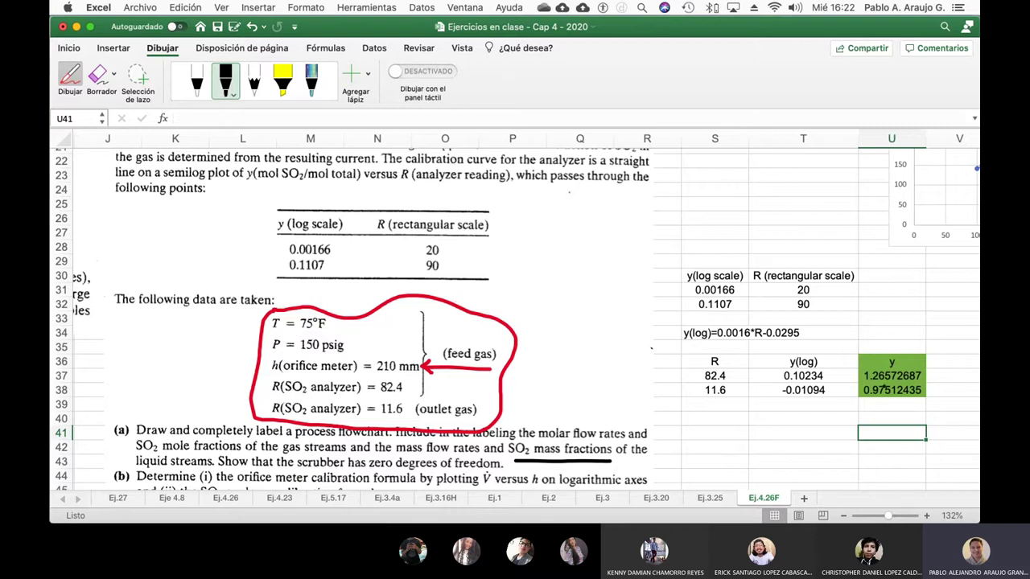
pyautogui.hscroll(-6, 884, 389)
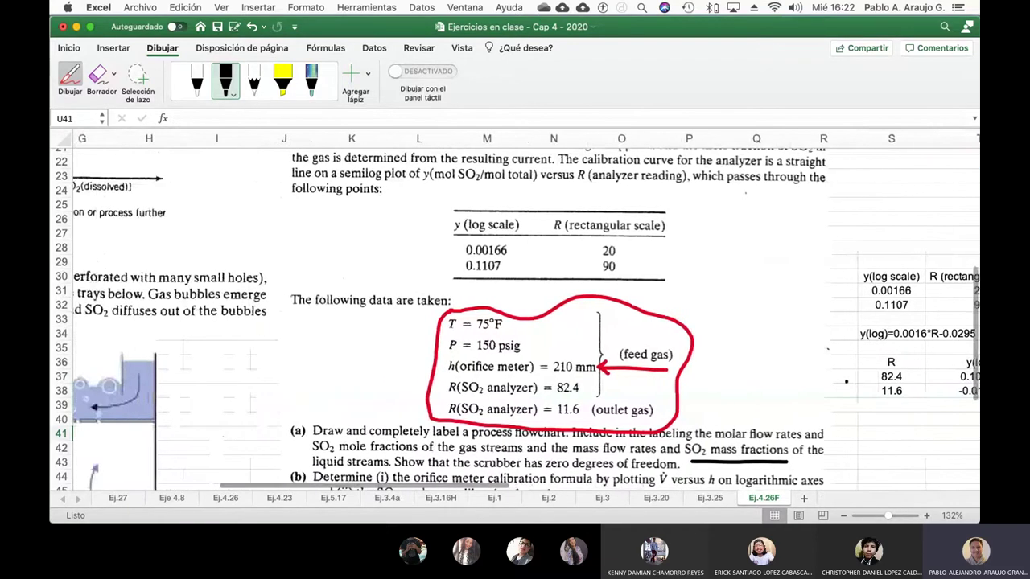
pyautogui.hscroll(-14, 845, 381)
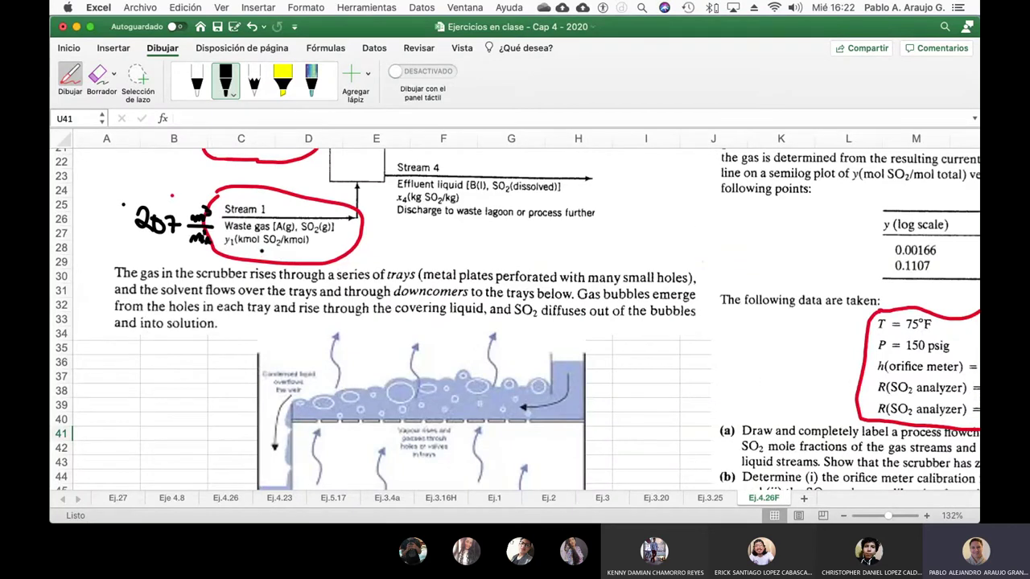
pyautogui.moveTo(246, 248)
pyautogui.mouseDown()
pyautogui.moveTo(247, 261)
pyautogui.moveTo(292, 249)
pyautogui.moveTo(286, 266)
pyautogui.mouseUp()
pyautogui.scroll(-1, 269, 256)
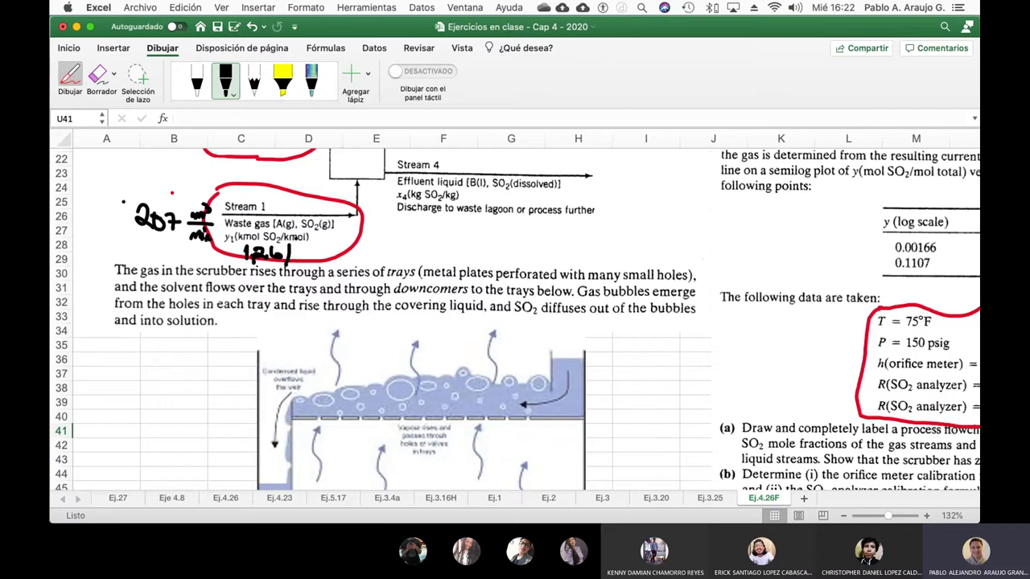
# - Look up the calculated y for R = 11.6 and handwrite 0,97/1 beside the y3 label of Stream 3
pyautogui.hscroll(10, 493, 293)
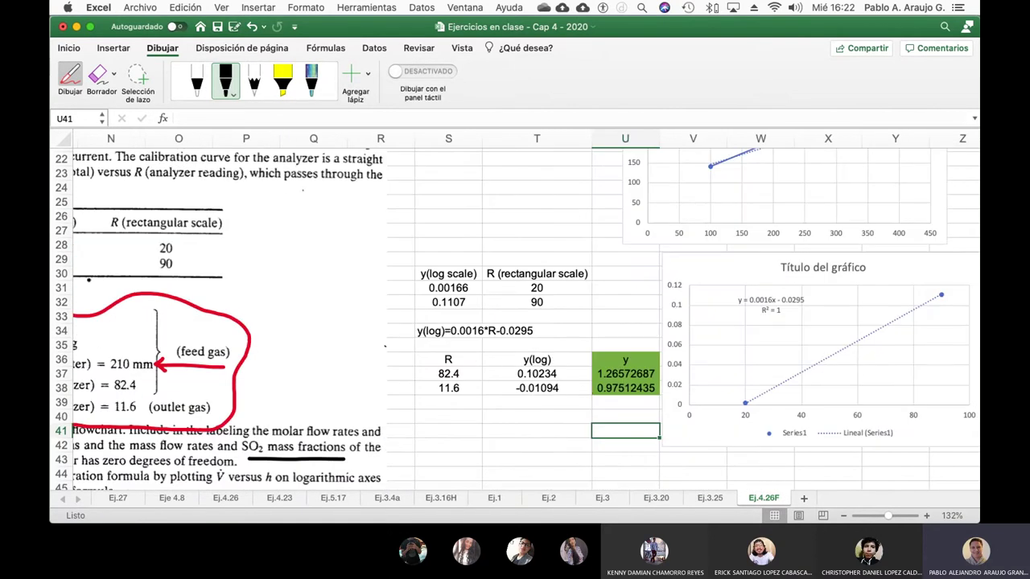
pyautogui.hscroll(-10, 384, 348)
pyautogui.hscroll(-5, 252, 290)
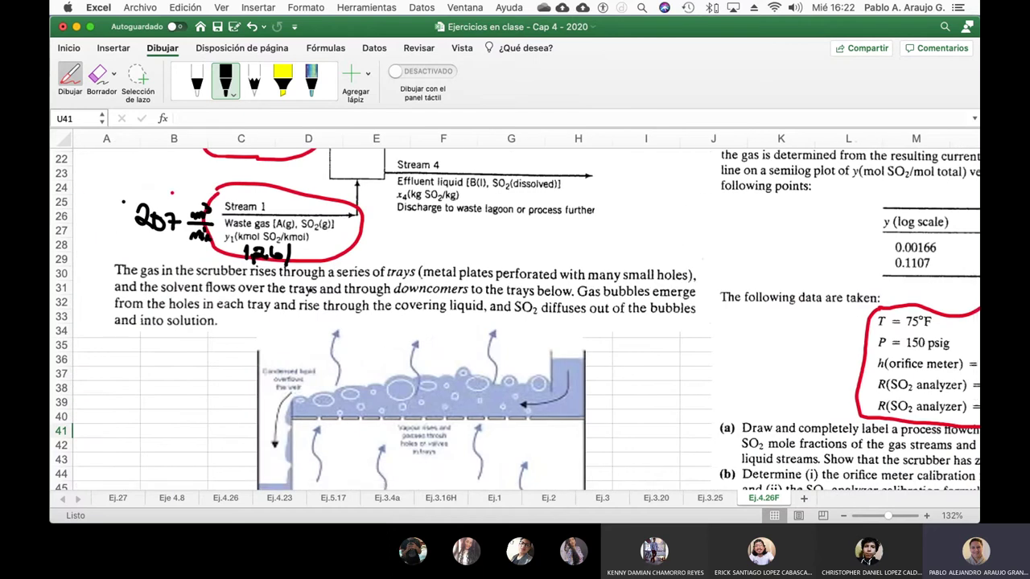
pyautogui.scroll(5, 417, 279)
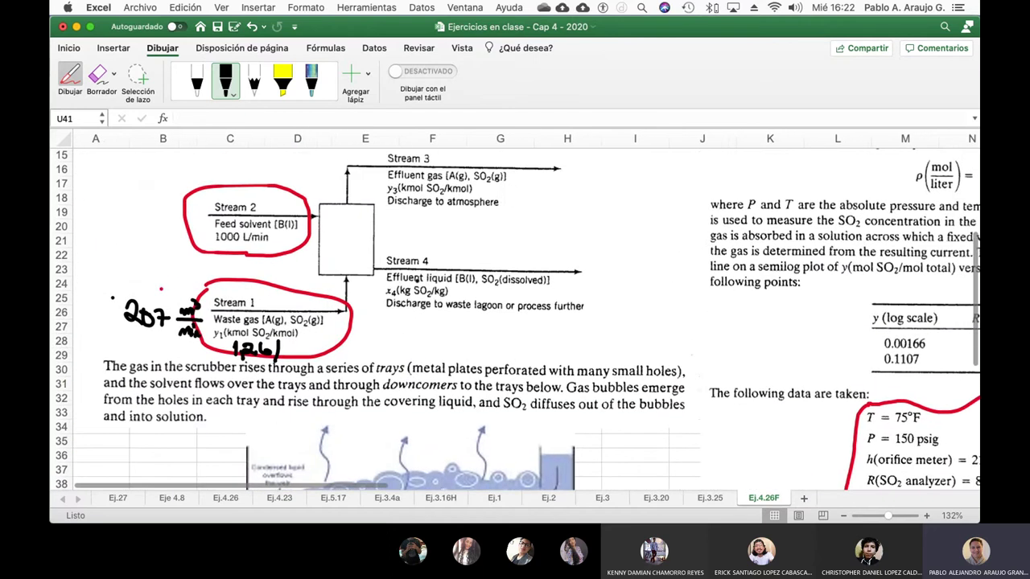
pyautogui.scroll(1, 418, 278)
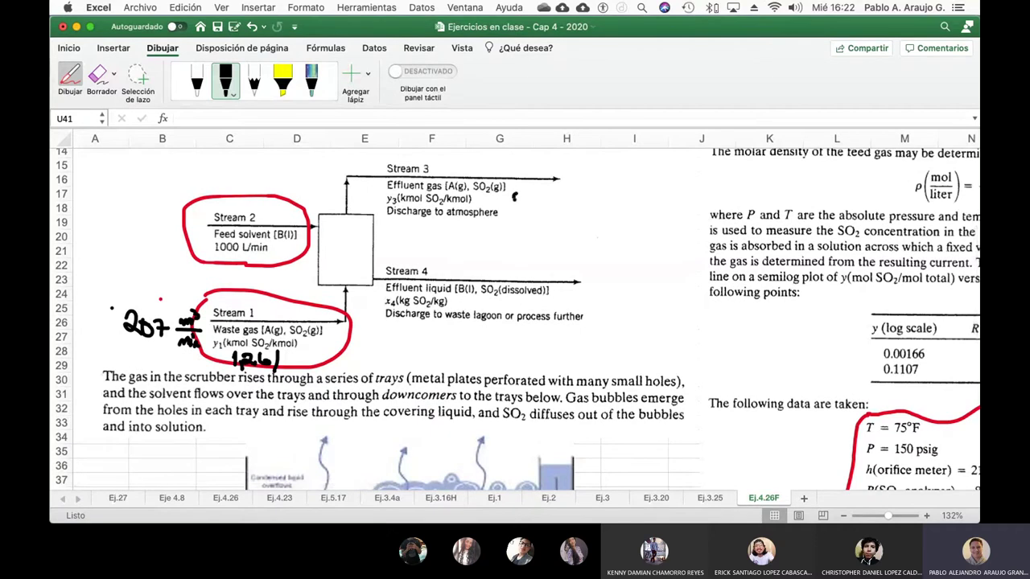
pyautogui.moveTo(529, 201)
pyautogui.mouseDown()
pyautogui.moveTo(528, 212)
pyautogui.moveTo(538, 192)
pyautogui.moveTo(539, 211)
pyautogui.moveTo(561, 191)
pyautogui.moveTo(554, 215)
pyautogui.moveTo(566, 201)
pyautogui.moveTo(566, 213)
pyautogui.mouseUp()
pyautogui.scroll(1, 555, 187)
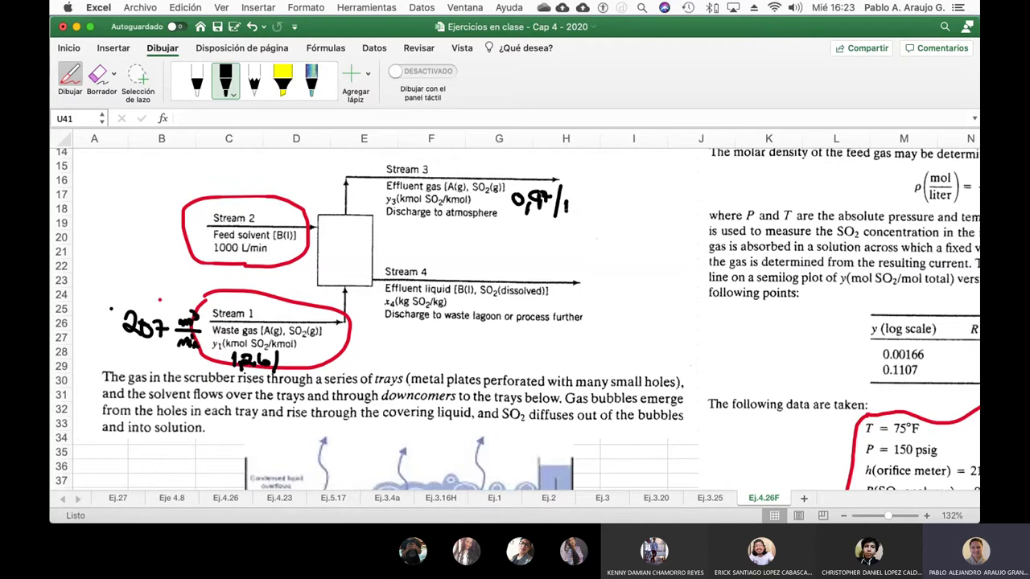
# - Review the Stream 4 labels, the given data and questions (a) to (d) of the exercise
pyautogui.scroll(1, 576, 323)
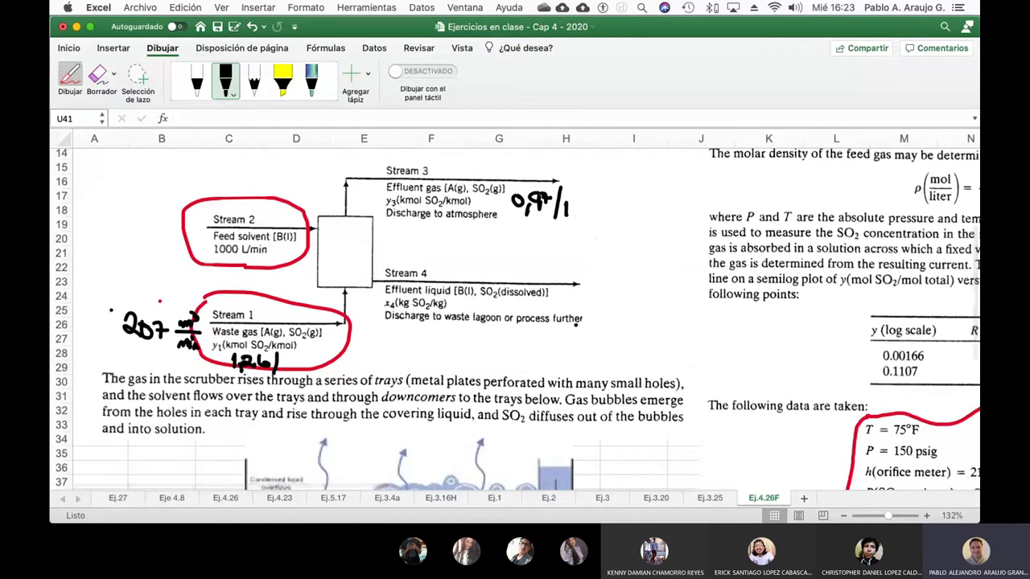
pyautogui.hscroll(5, 576, 324)
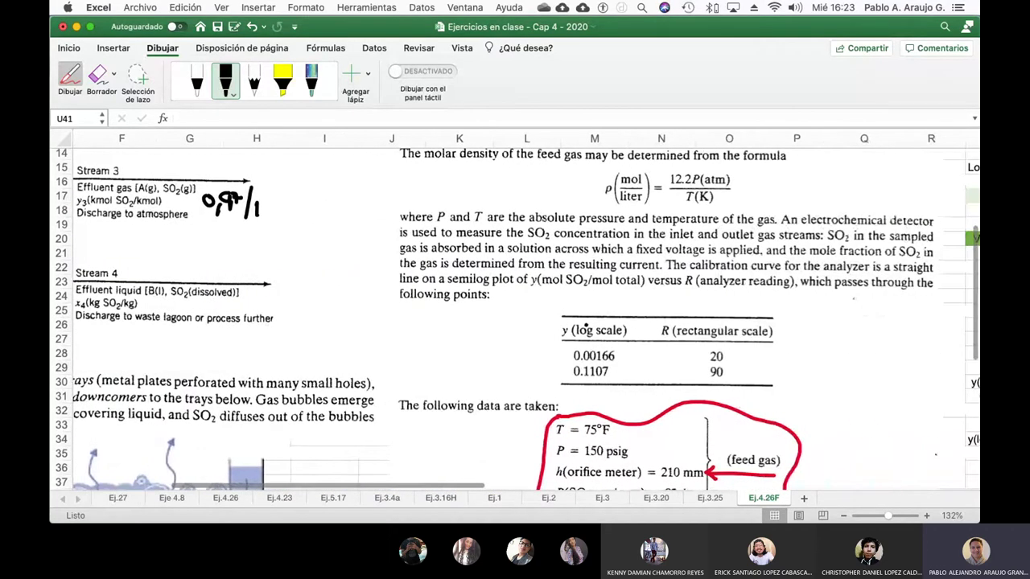
pyautogui.scroll(-5, 586, 324)
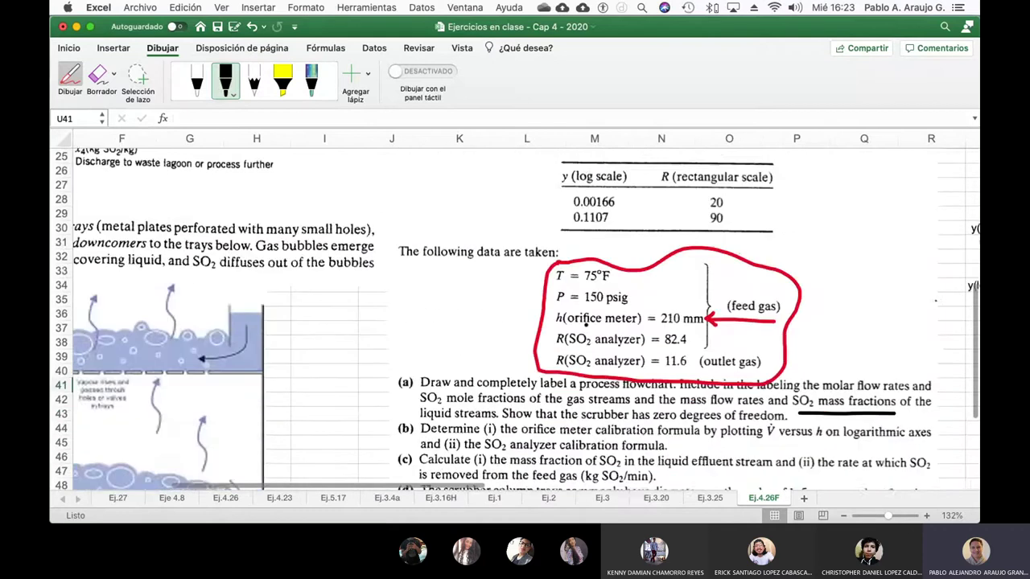
pyautogui.scroll(-1, 589, 319)
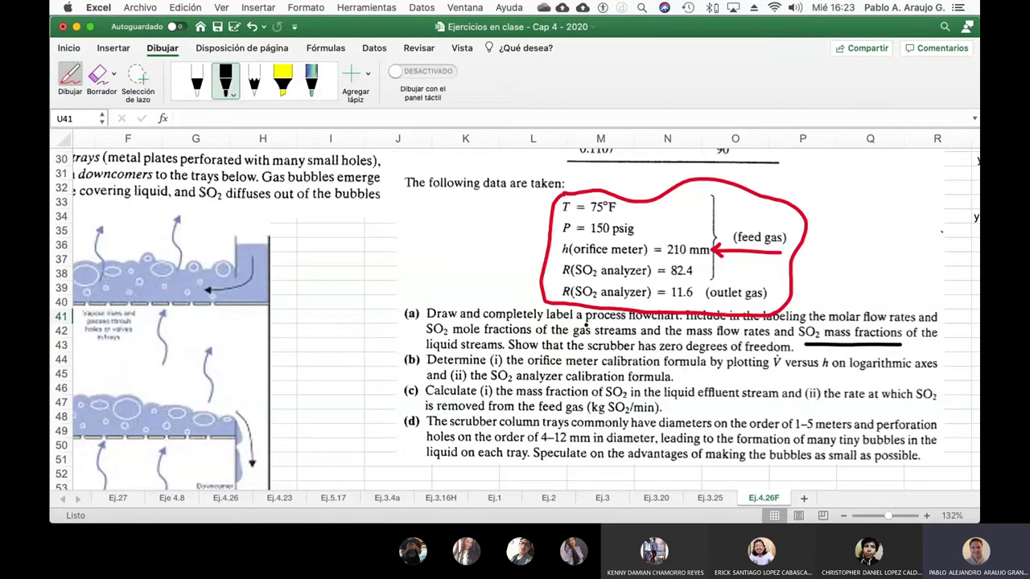
pyautogui.scroll(-1, 515, 314)
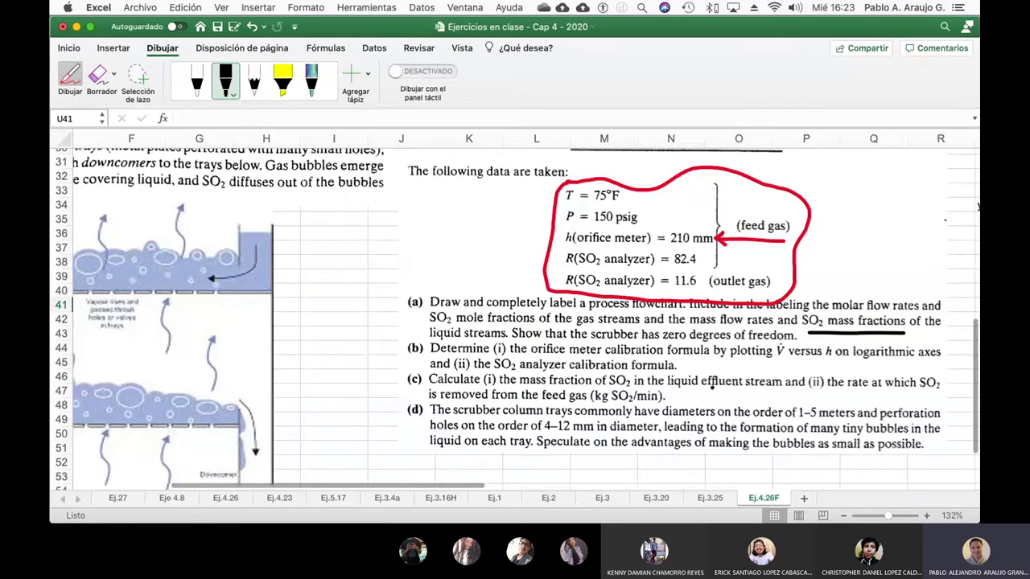
pyautogui.hscroll(-5, 372, 327)
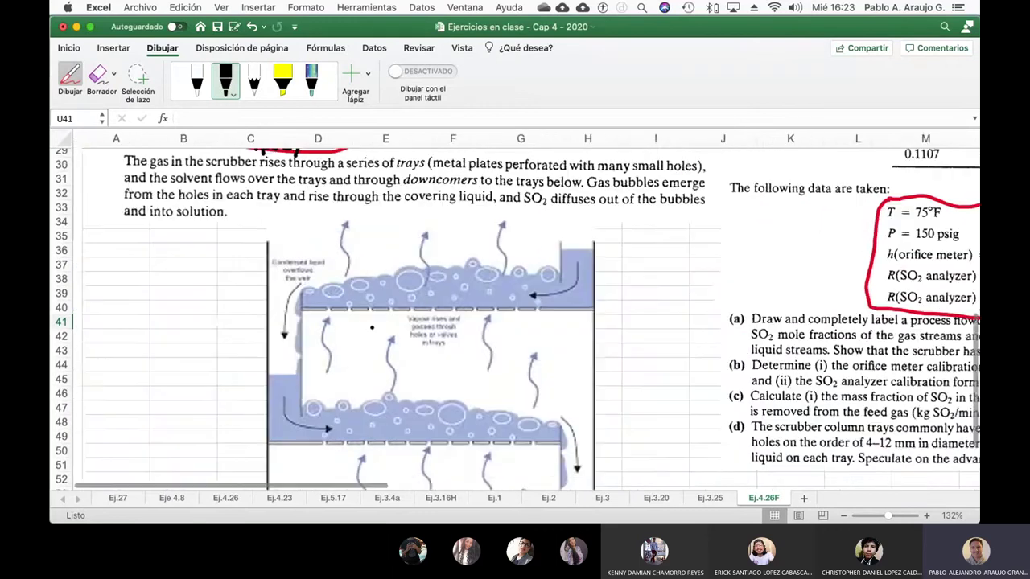
# - Draw a box around the handwritten 1,26 below the y1 label of Stream 1
pyautogui.scroll(10, 371, 327)
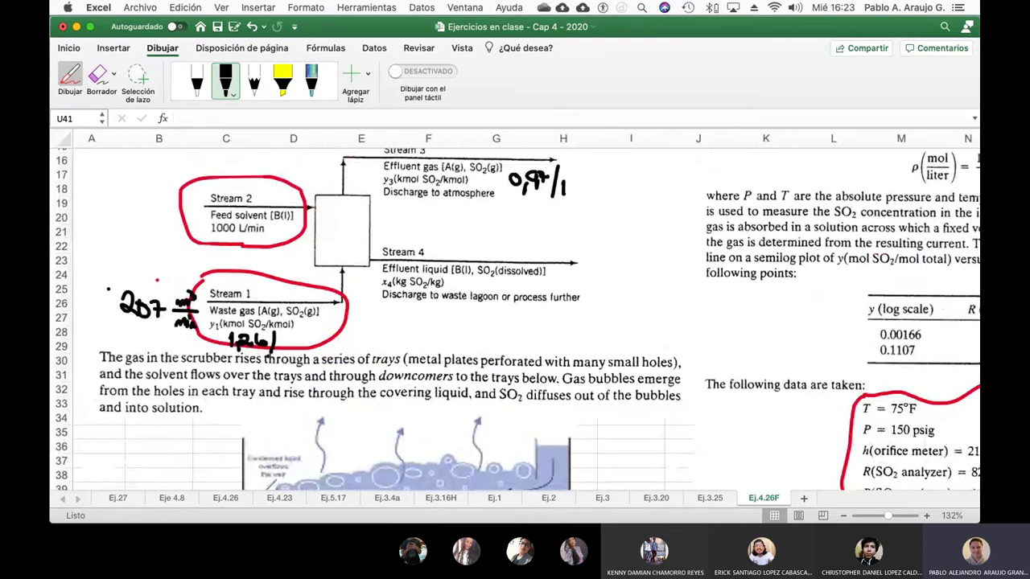
pyautogui.moveTo(272, 354)
pyautogui.mouseDown()
pyautogui.moveTo(225, 354)
pyautogui.moveTo(222, 335)
pyautogui.moveTo(275, 329)
pyautogui.mouseUp()
pyautogui.scroll(1, 330, 348)
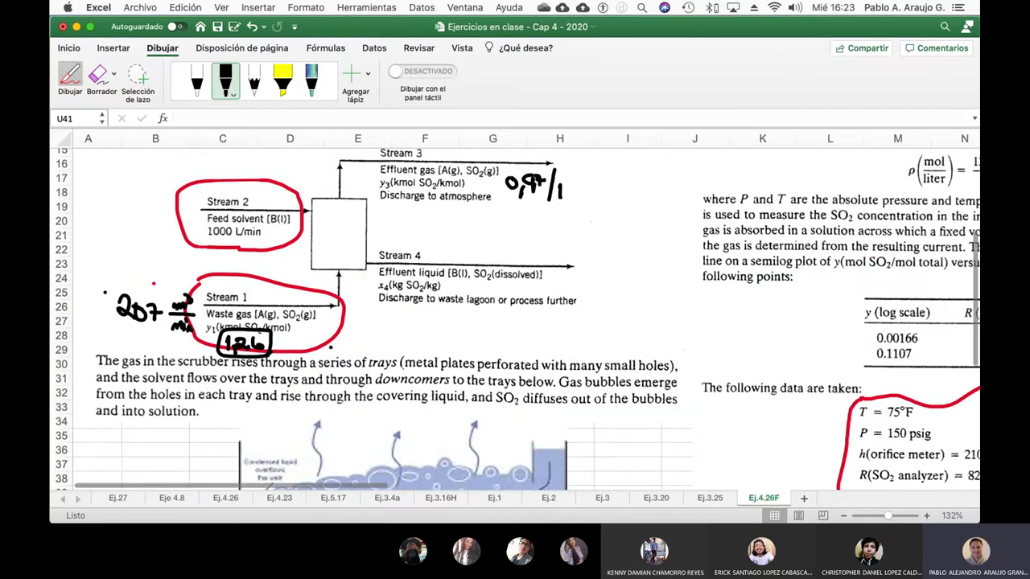
# - Underline "mass fraction of SO2" in question (c) with the black pen
pyautogui.hscroll(5, 331, 347)
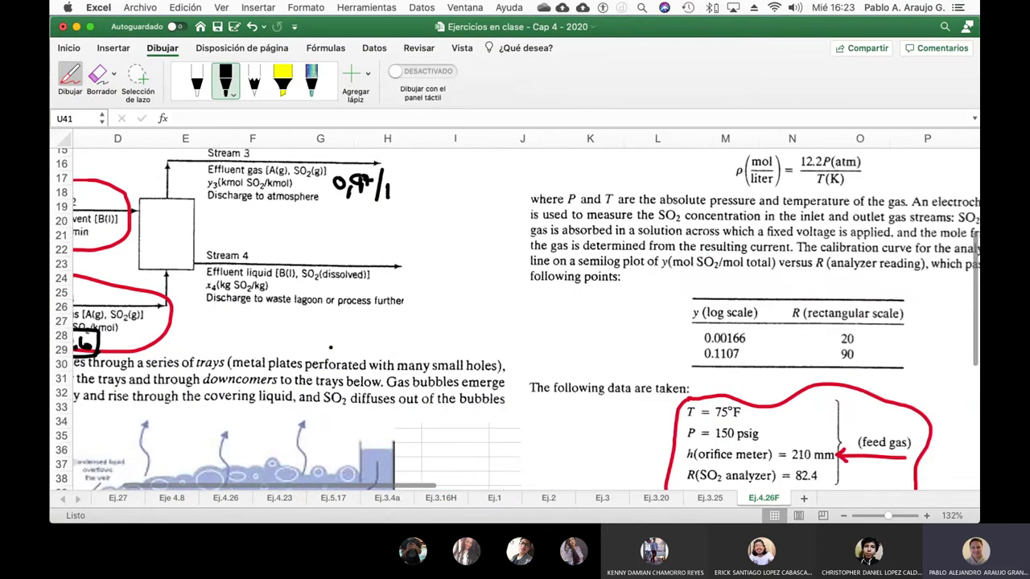
pyautogui.hscroll(2, 330, 347)
pyautogui.scroll(3, 330, 348)
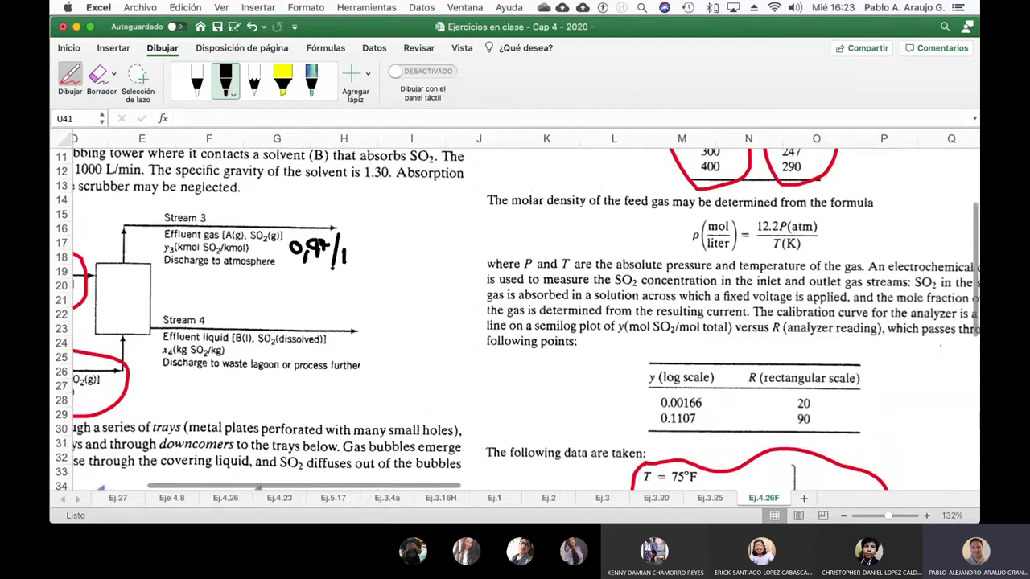
pyautogui.scroll(-10, 537, 356)
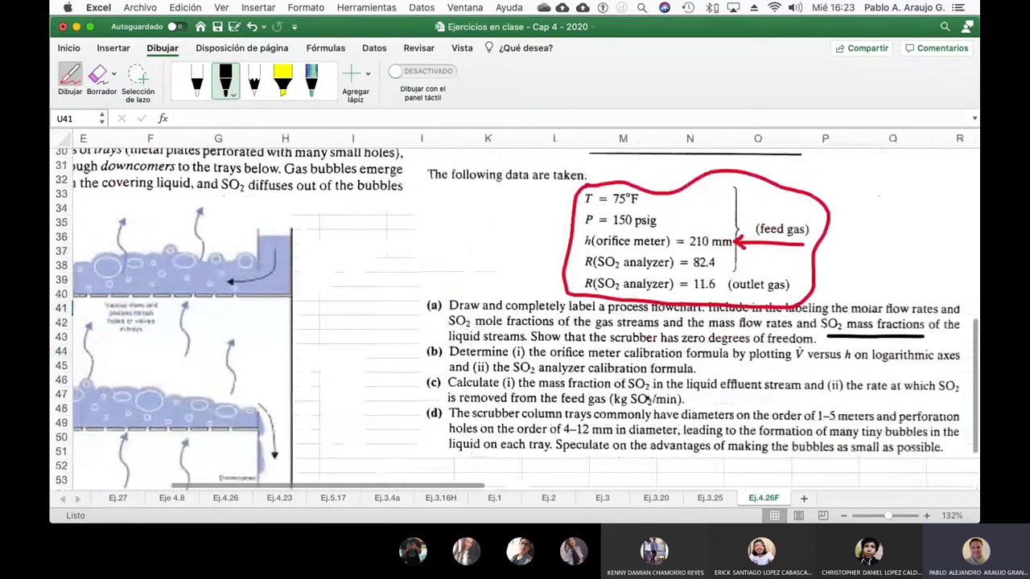
pyautogui.scroll(-1, 646, 400)
pyautogui.hscroll(5, 646, 400)
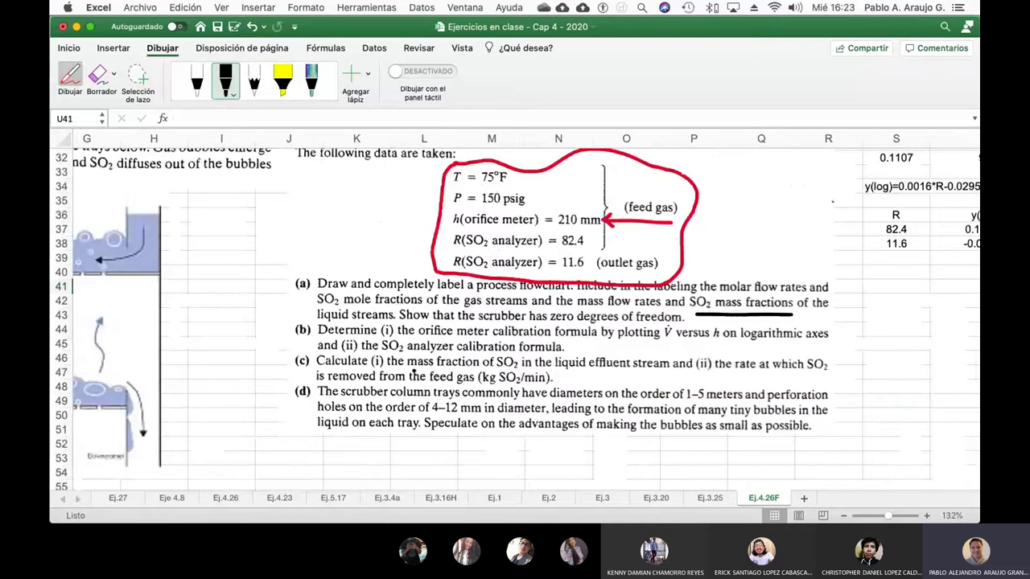
pyautogui.moveTo(411, 369); pyautogui.dragTo(513, 369)
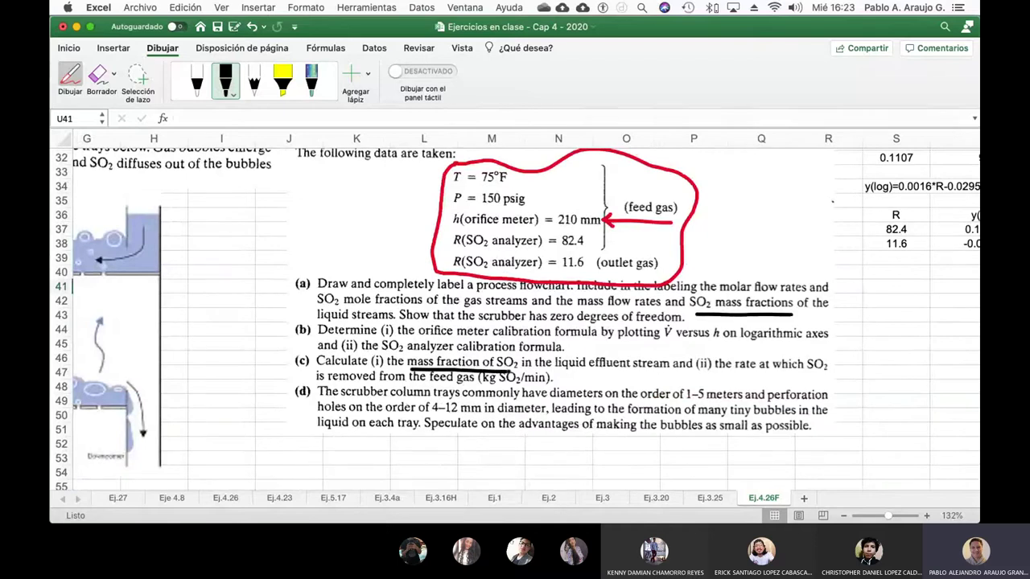
# - Review the stream labels in the flowchart against the calculated flow rate and y values for the given data
pyautogui.hscroll(1, 629, 385)
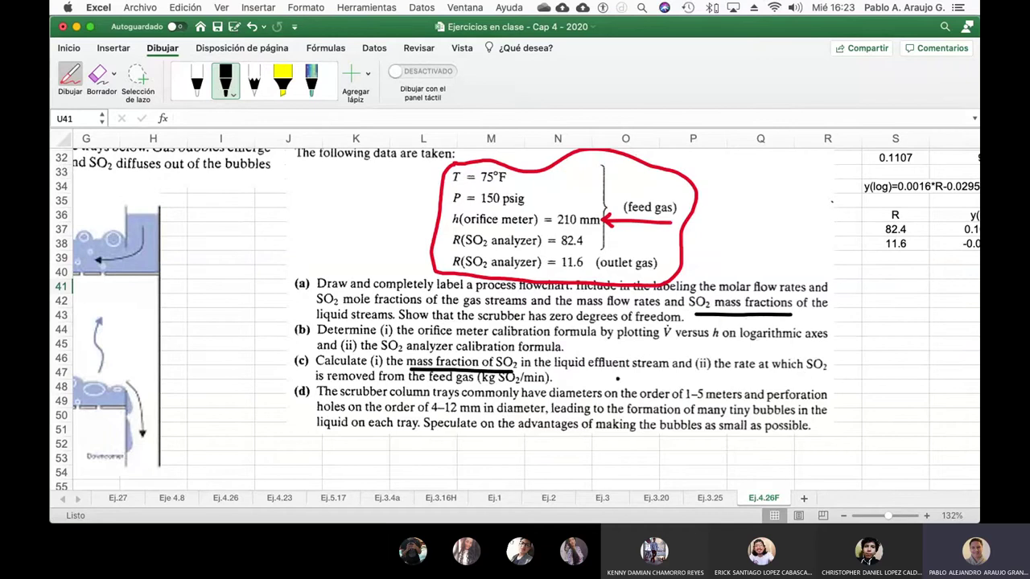
pyautogui.scroll(5, 339, 371)
pyautogui.hscroll(-5, 339, 371)
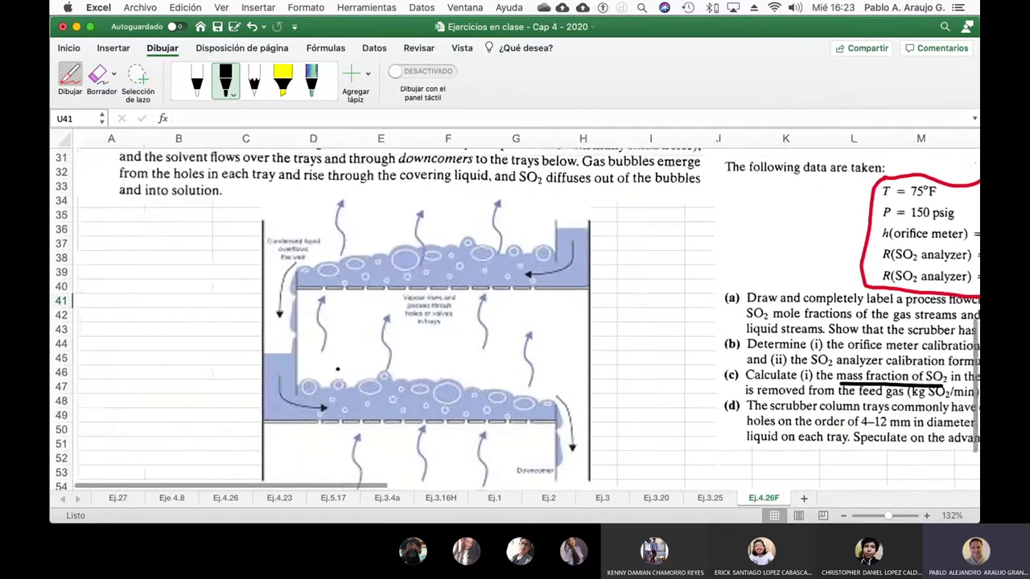
pyautogui.scroll(5, 338, 368)
pyautogui.hscroll(2, 338, 369)
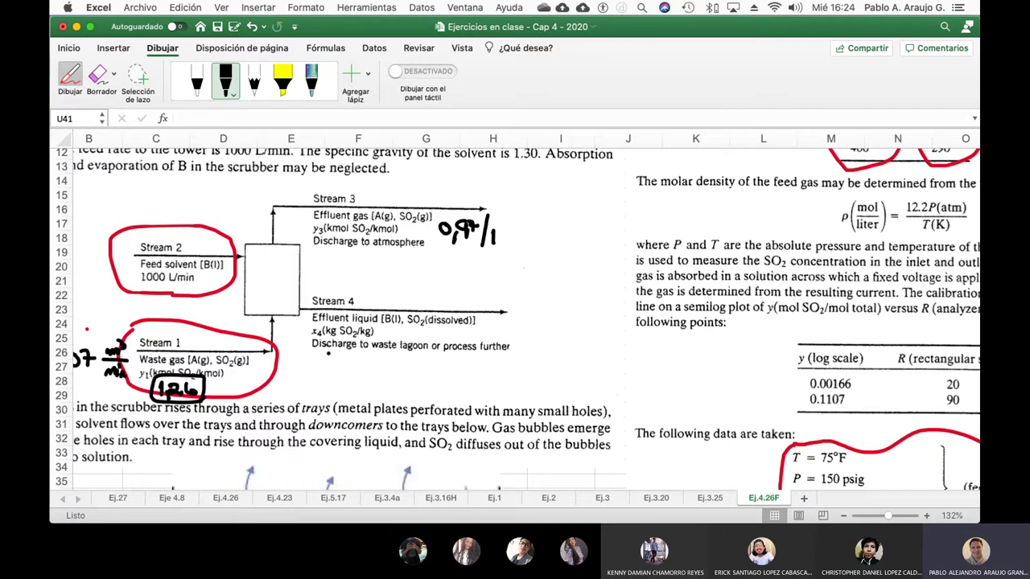
pyautogui.hscroll(10, 400, 268)
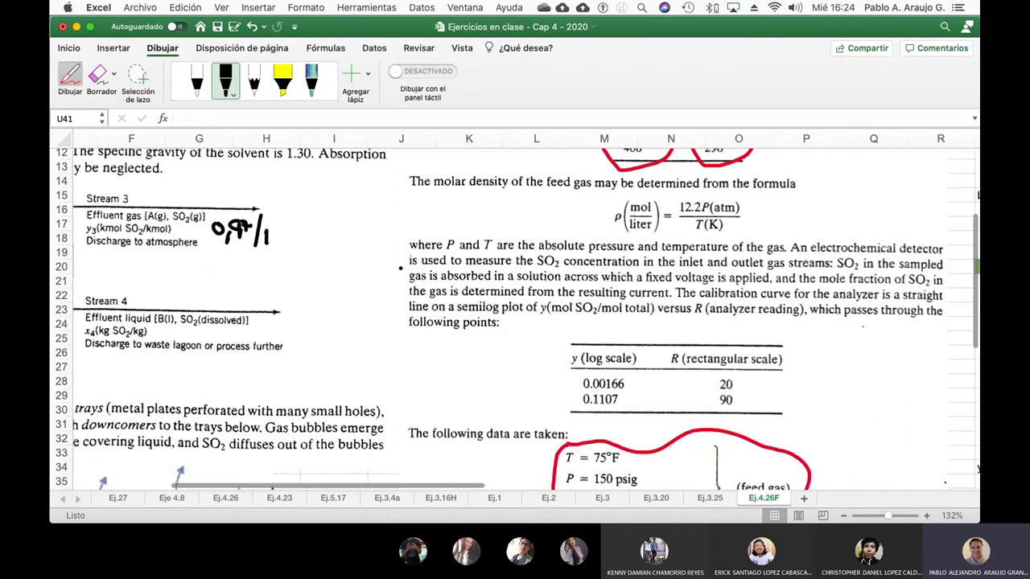
pyautogui.hscroll(5, 400, 270)
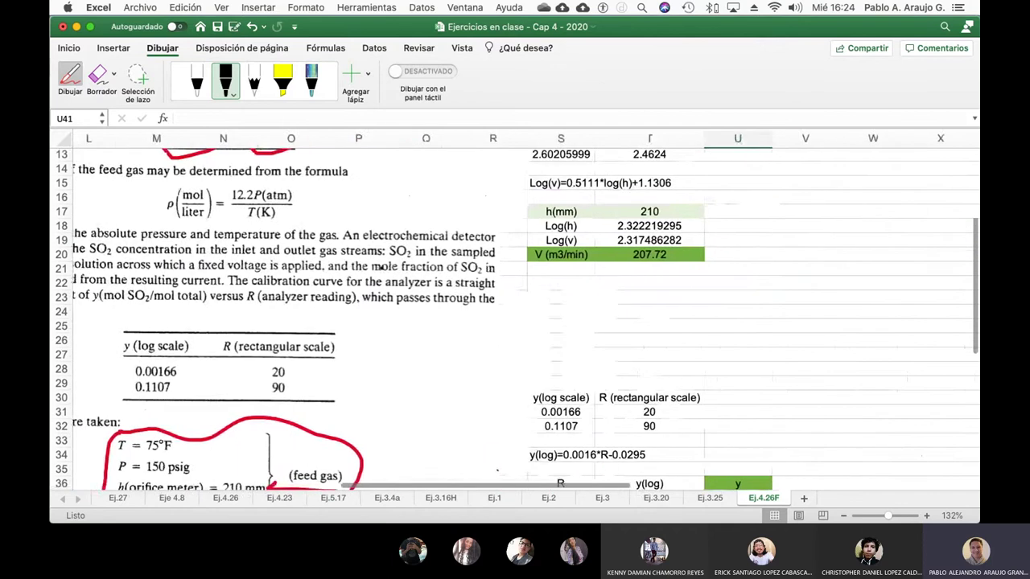
pyautogui.scroll(-4, 389, 268)
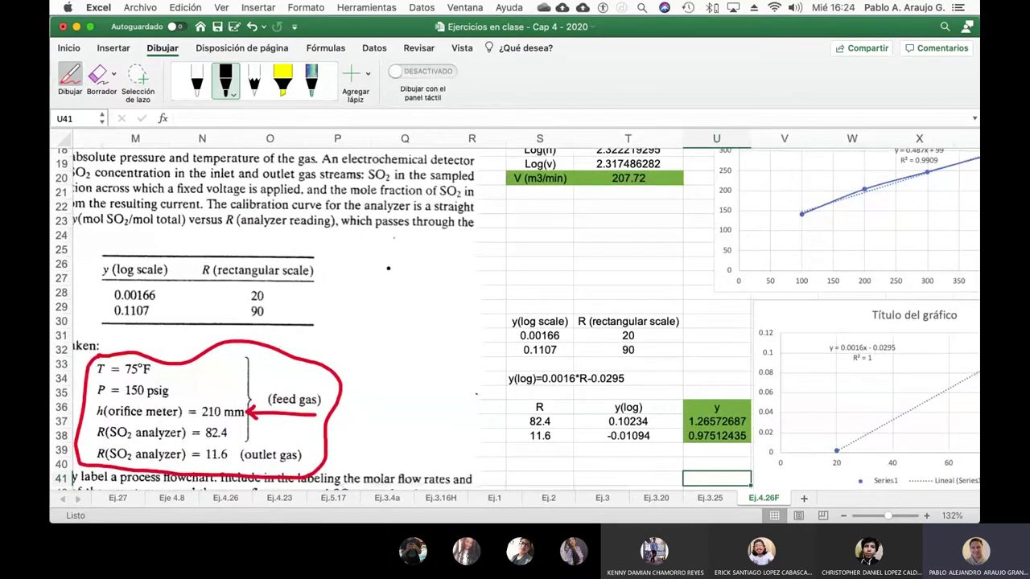
pyautogui.hscroll(-1, 388, 268)
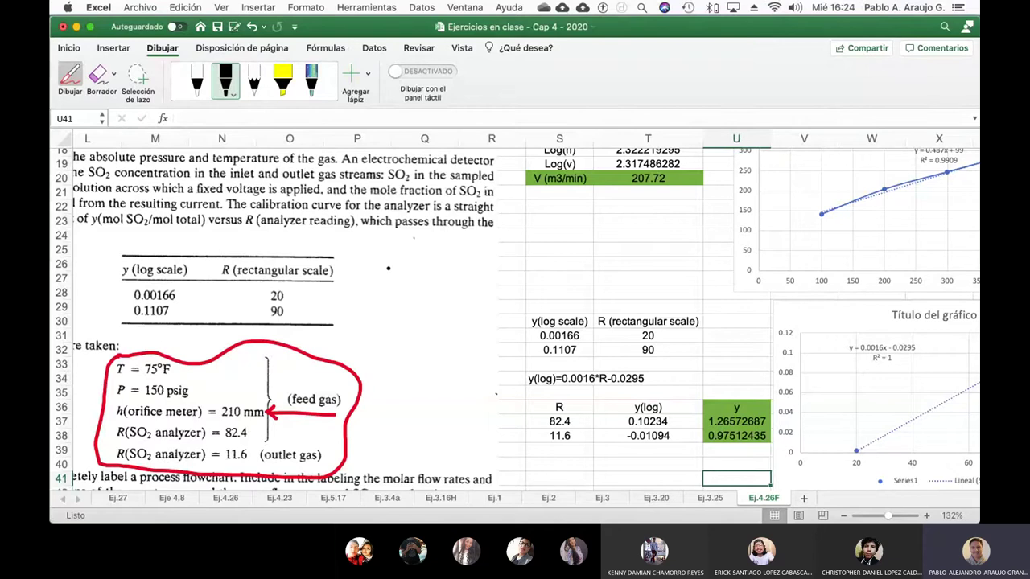
# - Draw a black box around the molar density formula of the feed gas
pyautogui.scroll(3, 388, 268)
pyautogui.hscroll(-2, 388, 268)
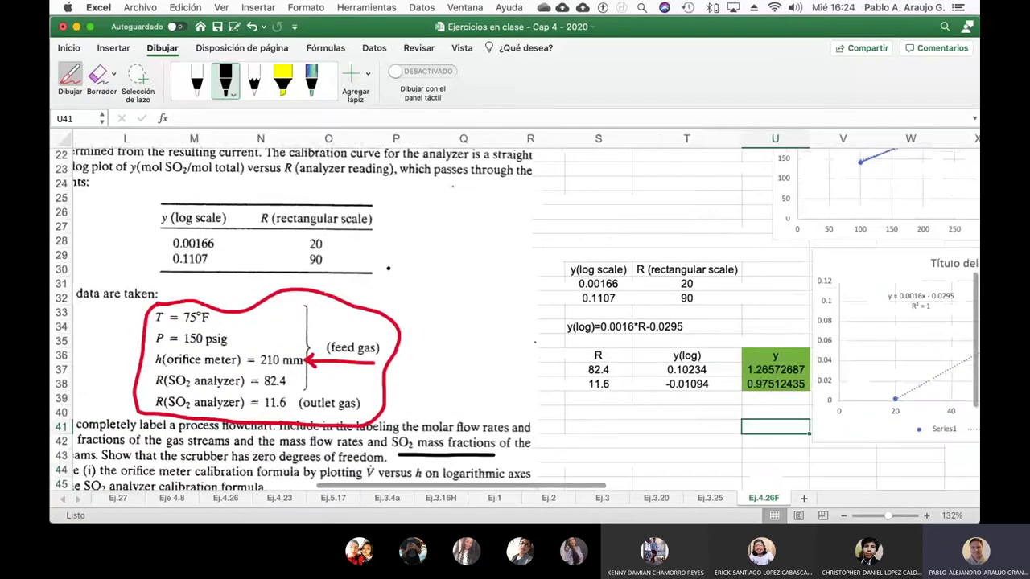
pyautogui.scroll(3, 388, 268)
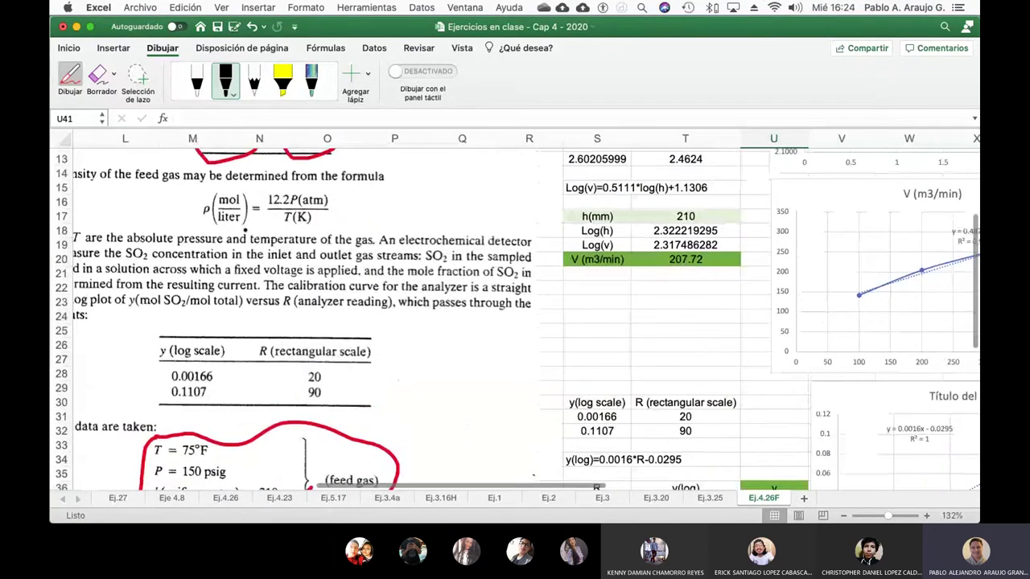
pyautogui.moveTo(246, 229)
pyautogui.mouseDown()
pyautogui.moveTo(213, 231)
pyautogui.moveTo(190, 211)
pyautogui.moveTo(195, 189)
pyautogui.moveTo(321, 189)
pyautogui.moveTo(344, 201)
pyautogui.moveTo(325, 225)
pyautogui.moveTo(252, 233)
pyautogui.mouseUp()
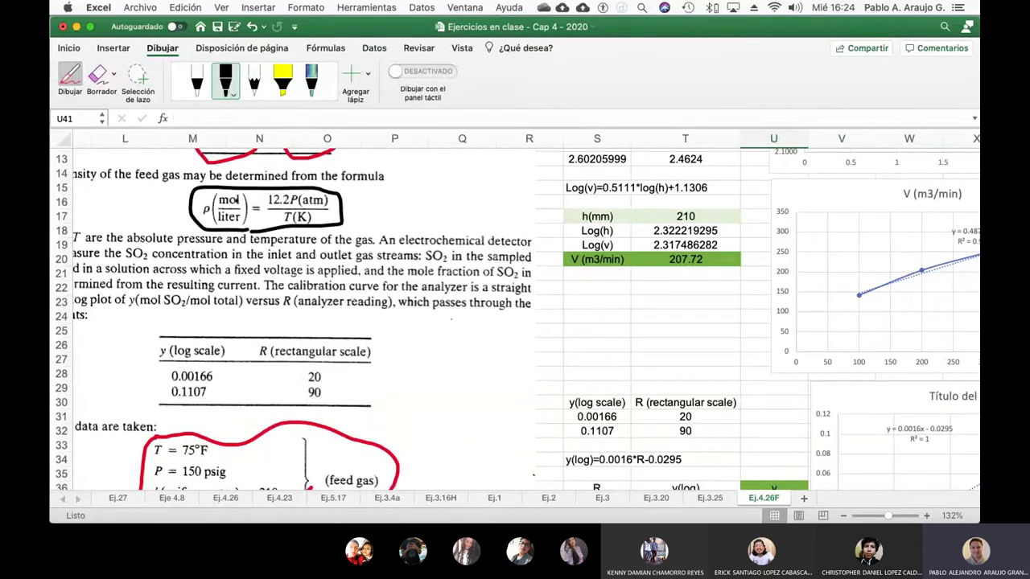
# - Draw a black box around the feed gas temperature and pressure, T = 75°F and P = 150 psig, in the given data
pyautogui.hscroll(-10, 237, 308)
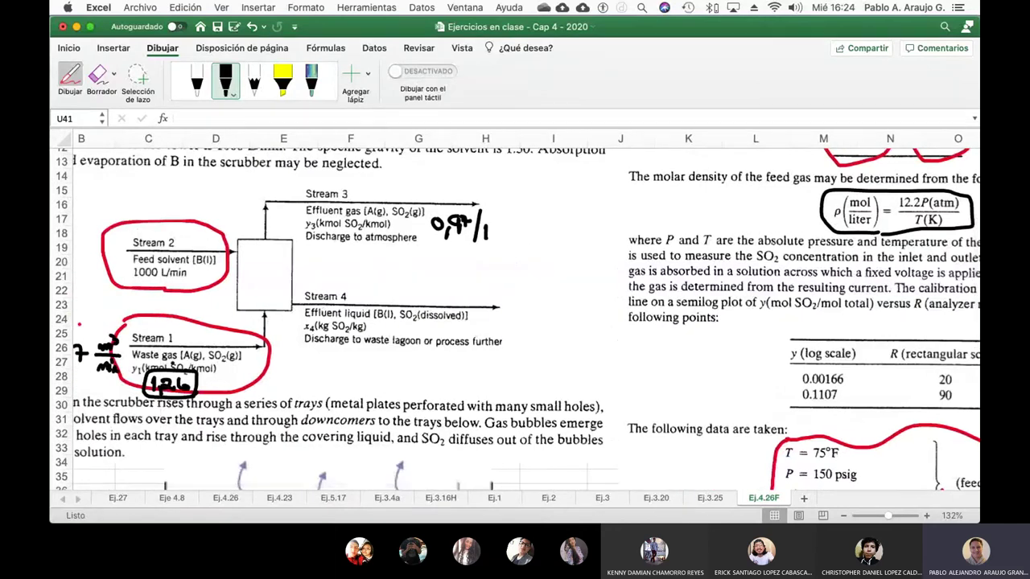
pyautogui.hscroll(-3, 106, 334)
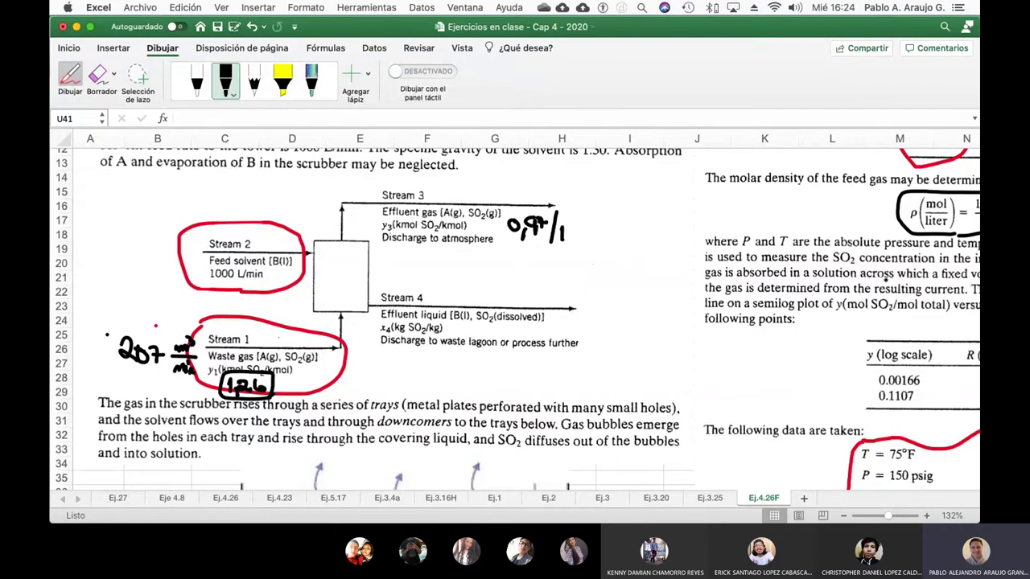
pyautogui.hscroll(5, 517, 313)
pyautogui.scroll(-5, 518, 313)
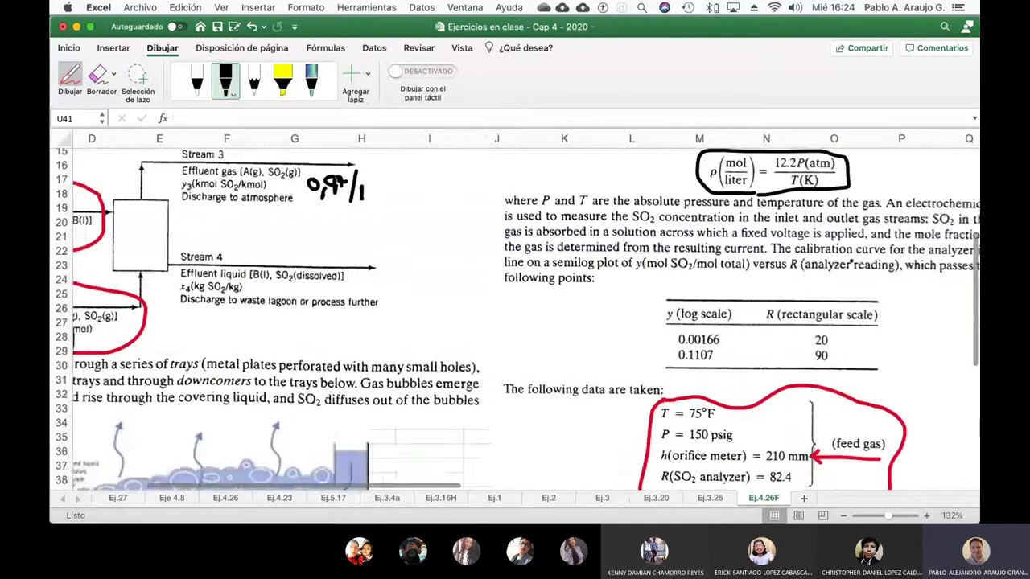
pyautogui.scroll(-2, 851, 259)
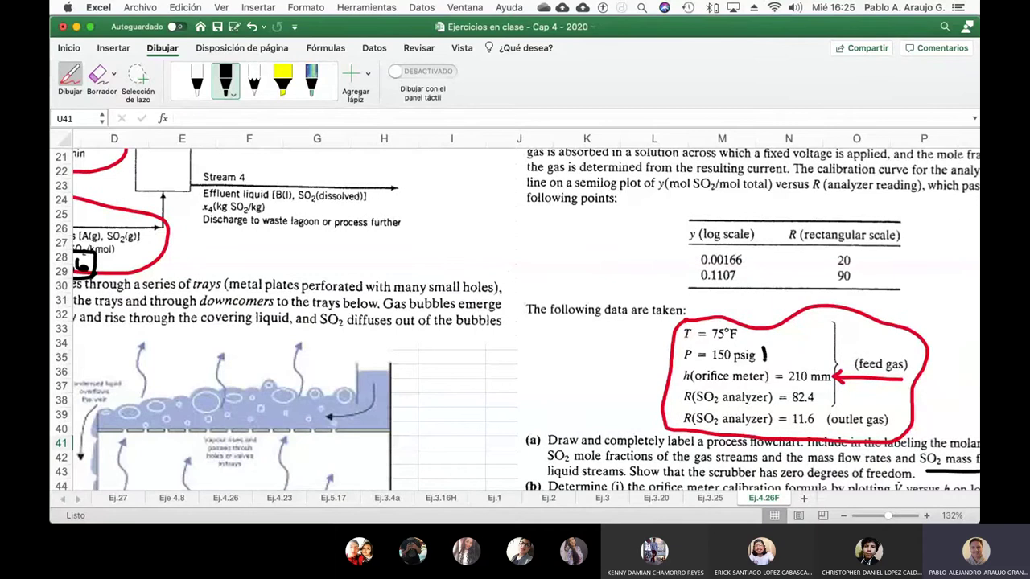
pyautogui.moveTo(762, 348)
pyautogui.mouseDown()
pyautogui.moveTo(742, 367)
pyautogui.moveTo(669, 367)
pyautogui.moveTo(668, 330)
pyautogui.moveTo(723, 313)
pyautogui.moveTo(756, 330)
pyautogui.moveTo(761, 347)
pyautogui.mouseUp()
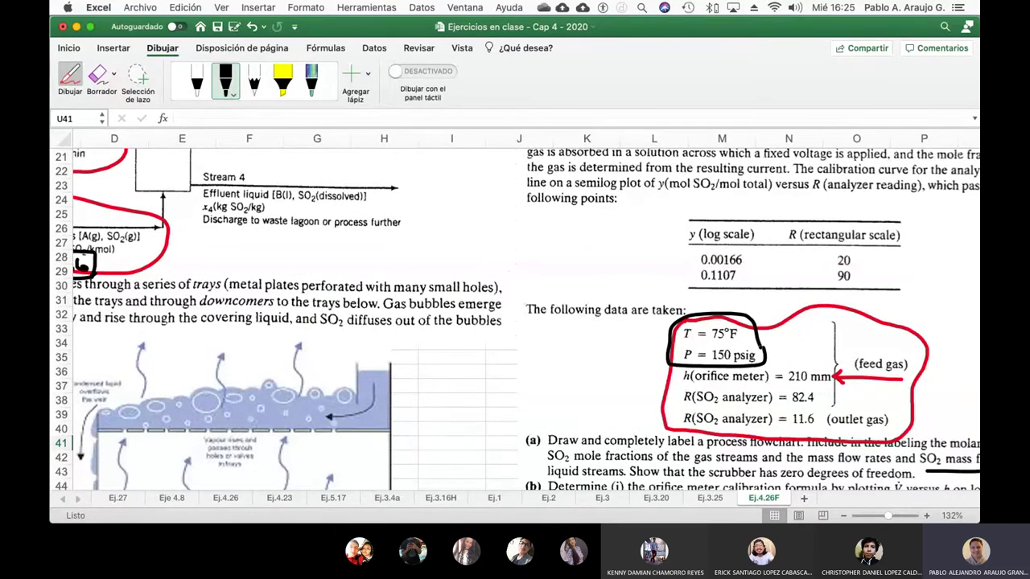
# - Switch to Safari and close the Wikipedia article on linear interpolation
pyautogui.scroll(2, 762, 345)
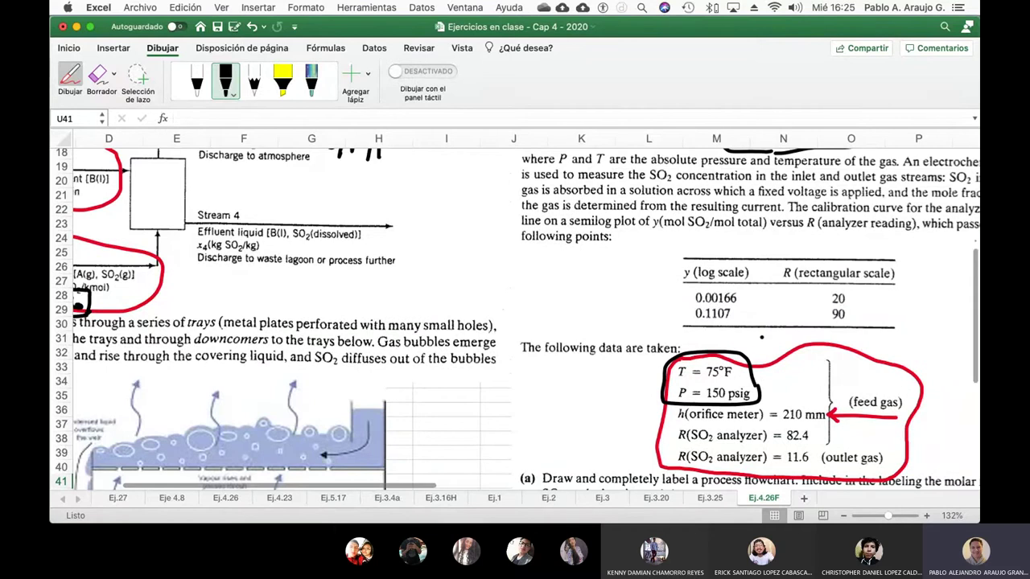
pyautogui.scroll(5, 761, 338)
pyautogui.hscroll(1, 761, 338)
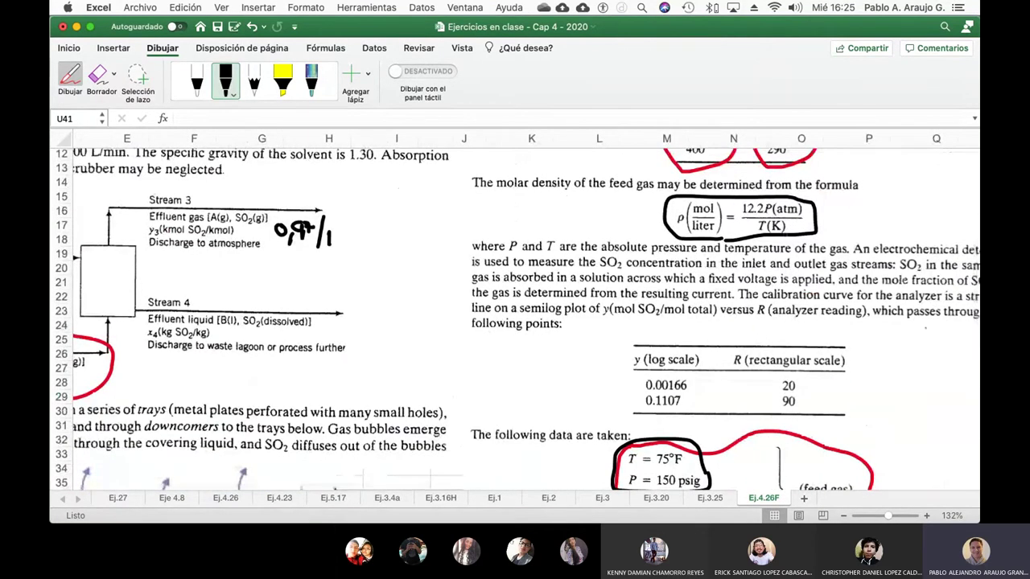
pyautogui.press('super+Tab')
pyautogui.press('super+Tab')
pyautogui.press('super+Tab')
pyautogui.press('super+Tab')
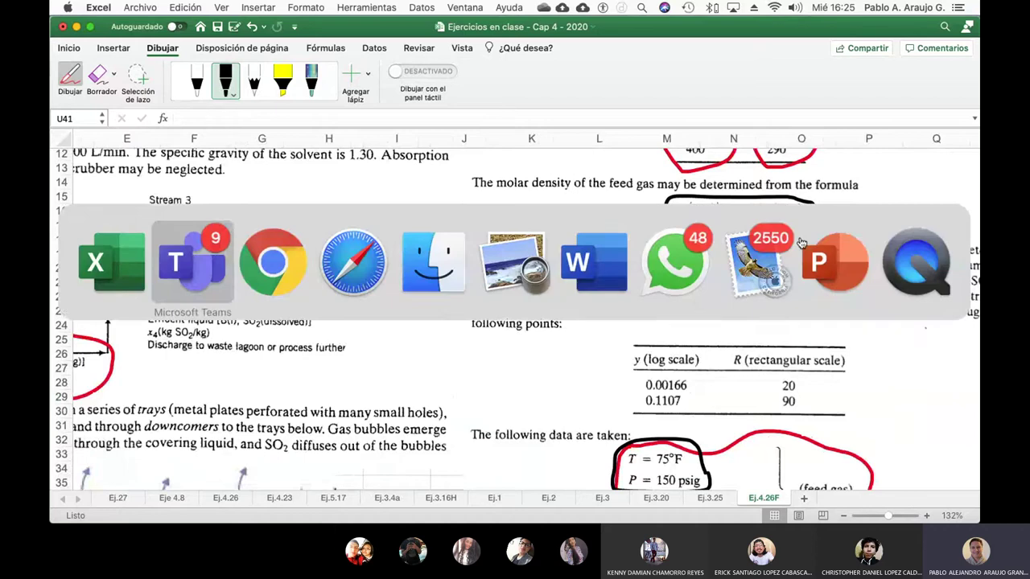
pyautogui.press('super+shift+Tab')
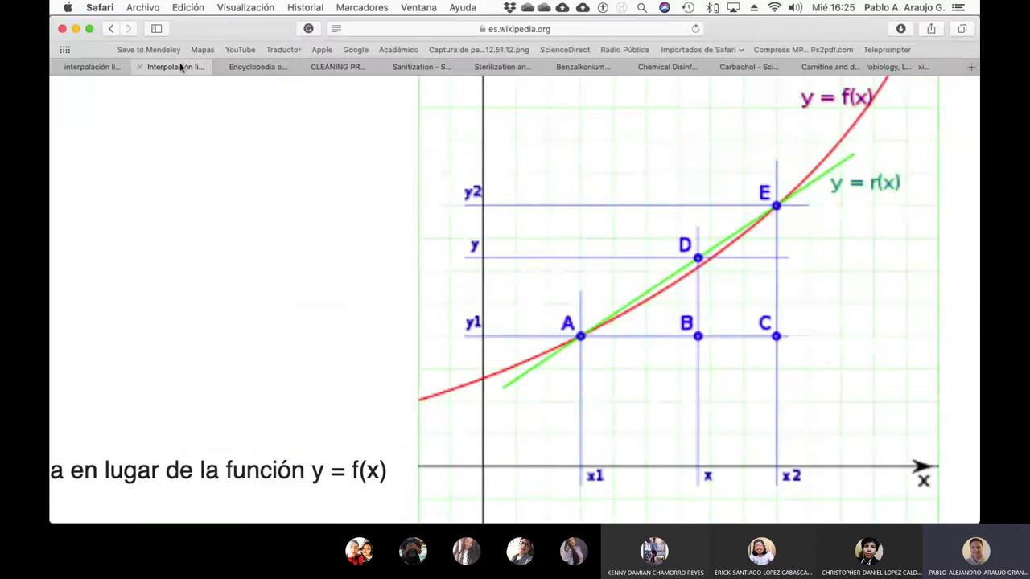
pyautogui.scroll(10, 232, 173)
pyautogui.hscroll(3, 471, 127)
pyautogui.scroll(-5, 430, 115)
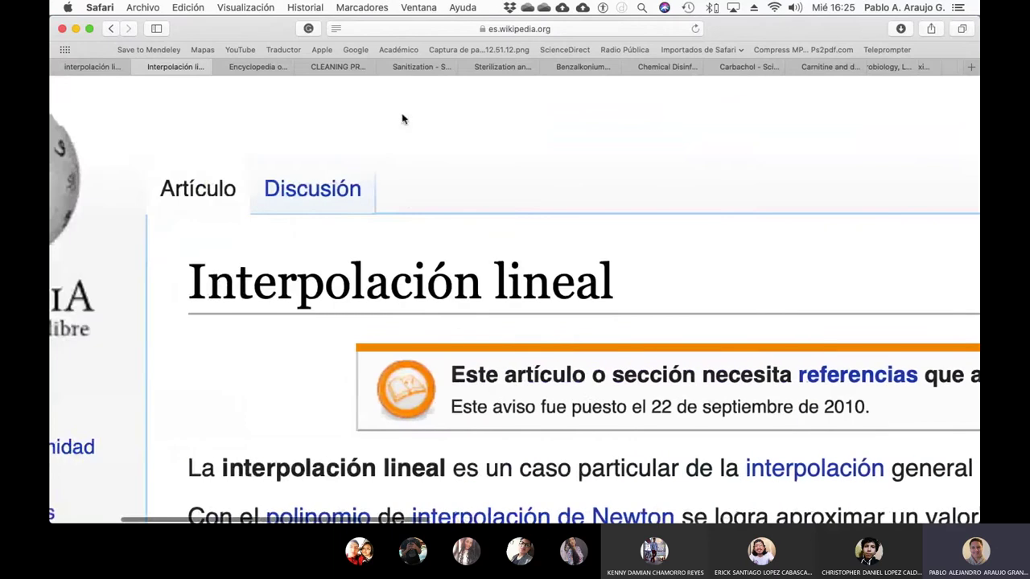
pyautogui.hscroll(-3, 483, 157)
pyautogui.scroll(-5, 616, 198)
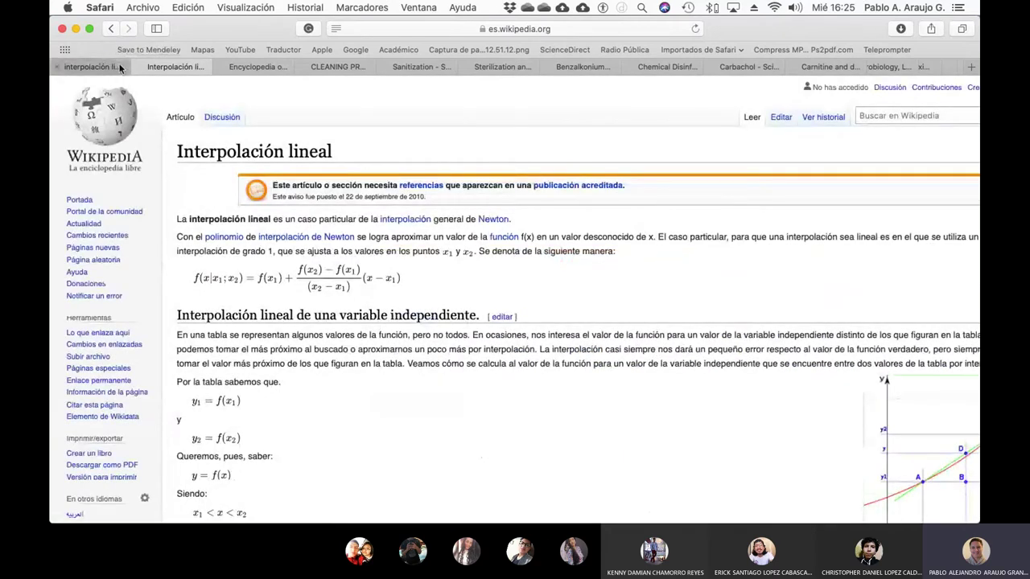
pyautogui.click(136, 66)
# - Replace the Google query with the suggested search "fahrenheit a centigrados" and run it
pyautogui.scroll(8, 274, 165)
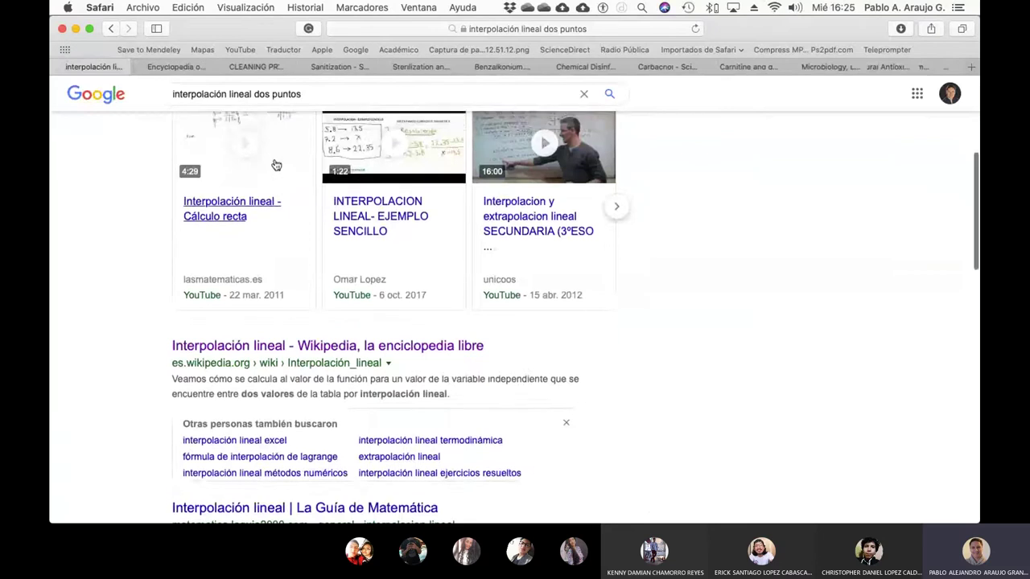
pyautogui.moveTo(322, 106); pyautogui.dragTo(150, 101)
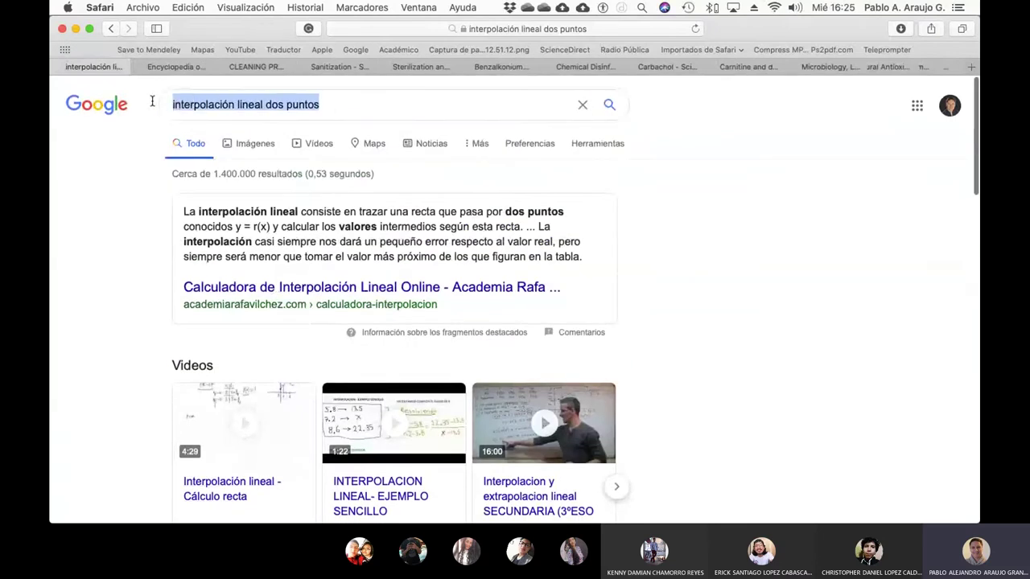
pyautogui.write('fa')
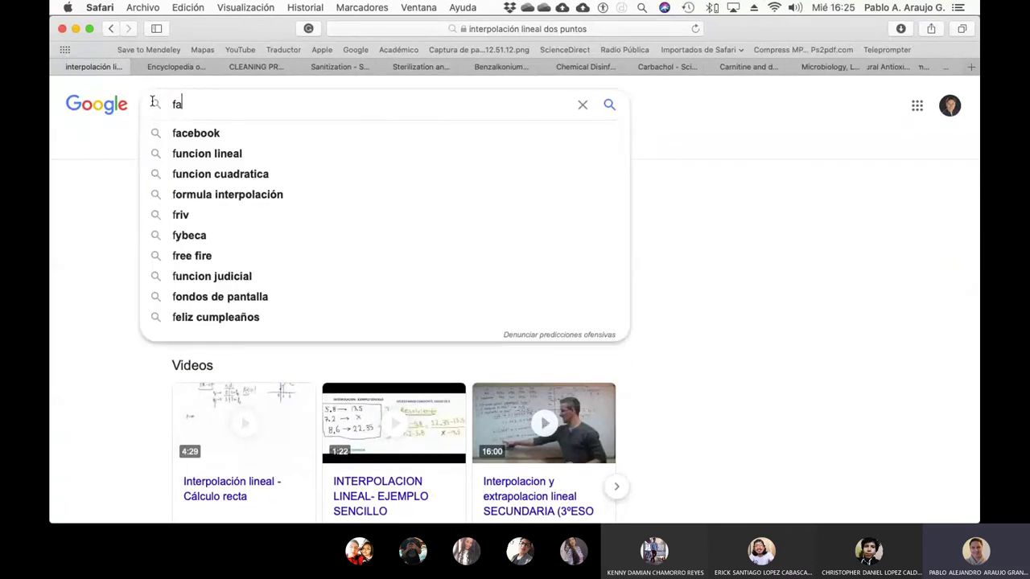
pyautogui.write('renhiet')
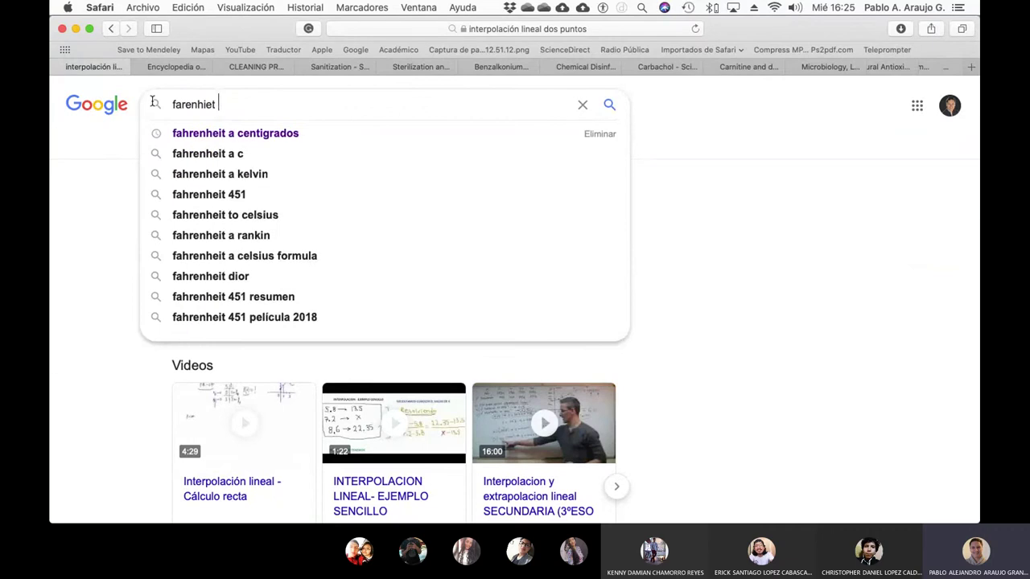
pyautogui.press('Down')
pyautogui.press('Return')
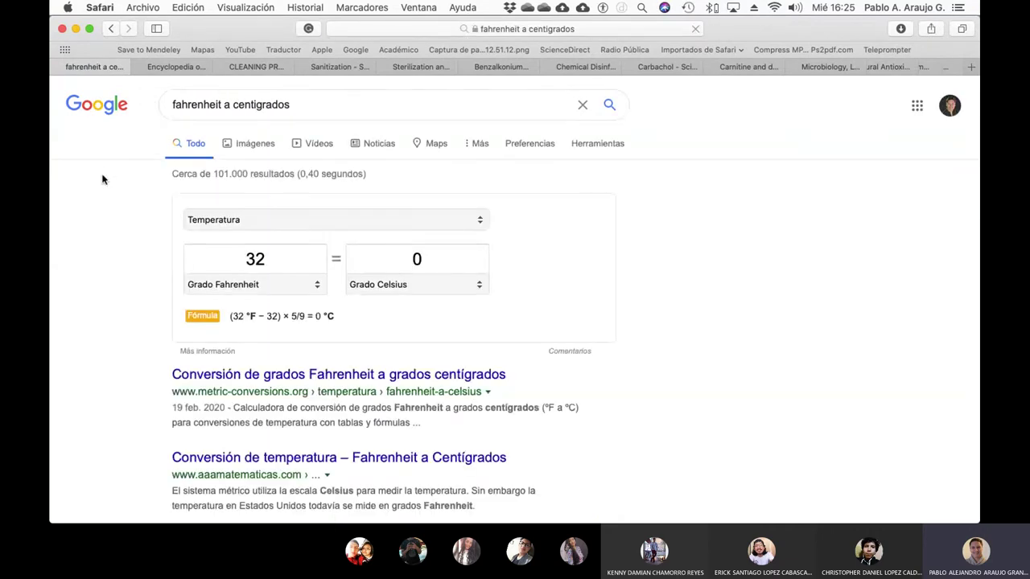
# - Check the feed gas temperature in the Excel exercise and return to the Fahrenheit-to-Celsius converter in Safari
pyautogui.press('super+Tab')
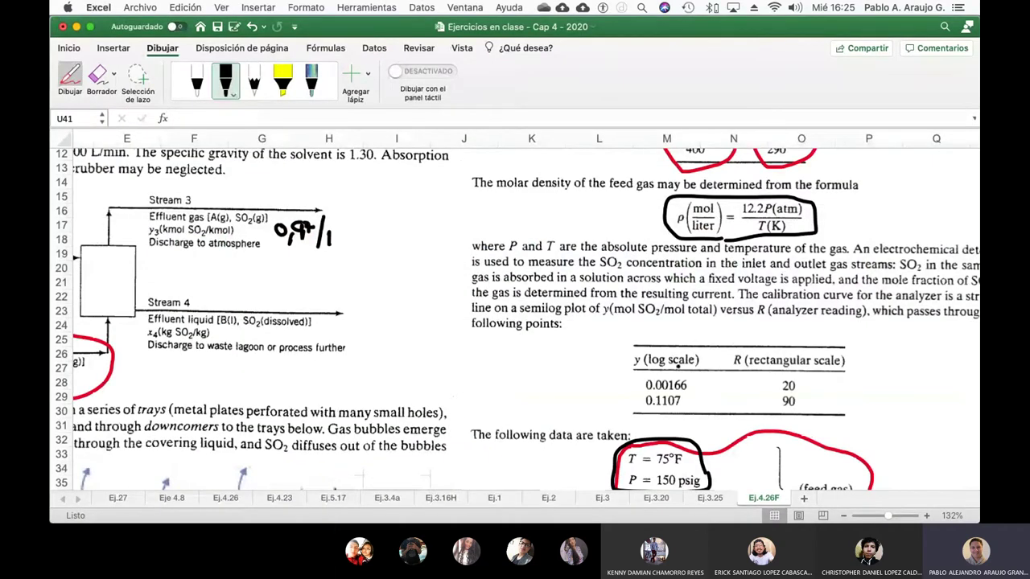
pyautogui.press('super+Tab')
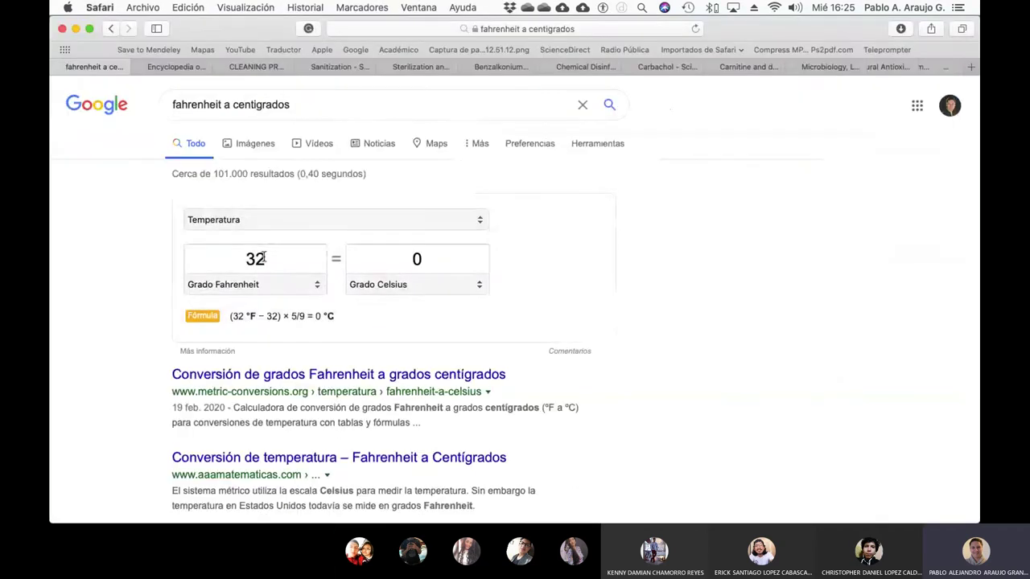
# - Convert 75 degrees Fahrenheit to Celsius in the Google converter and return to the Excel exercise
pyautogui.doubleClick(267, 257)
pyautogui.write('75')
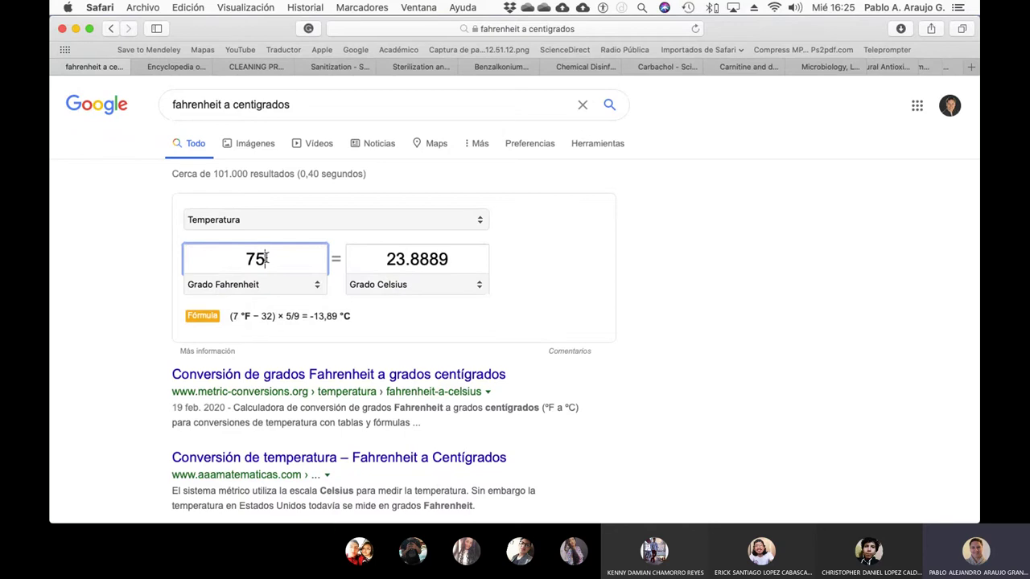
pyautogui.press('super+Tab')
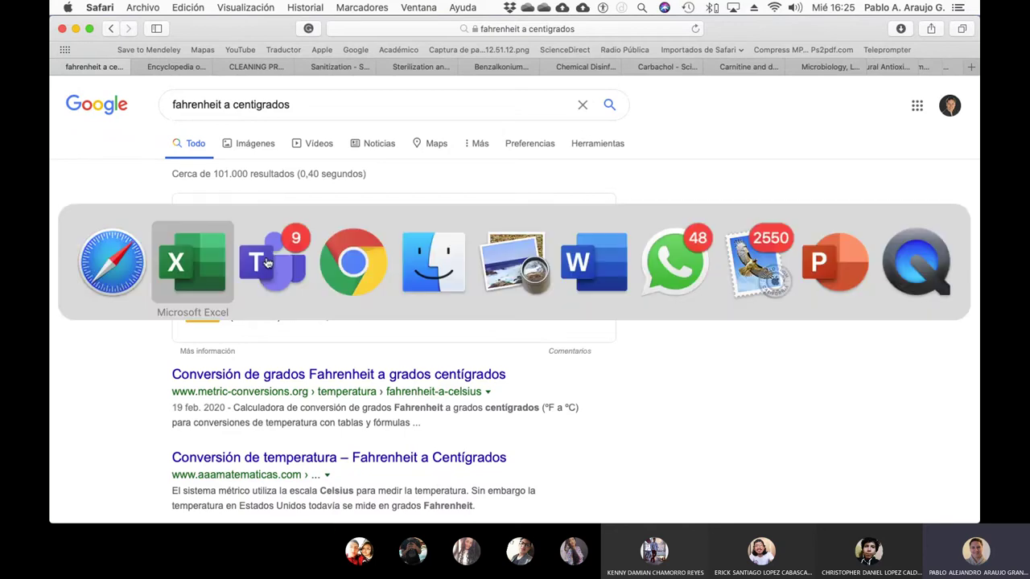
# - Turn off ink drawing and label cell S22, below the V (m3/min) result, as t(ºF)
pyautogui.hscroll(10, 579, 295)
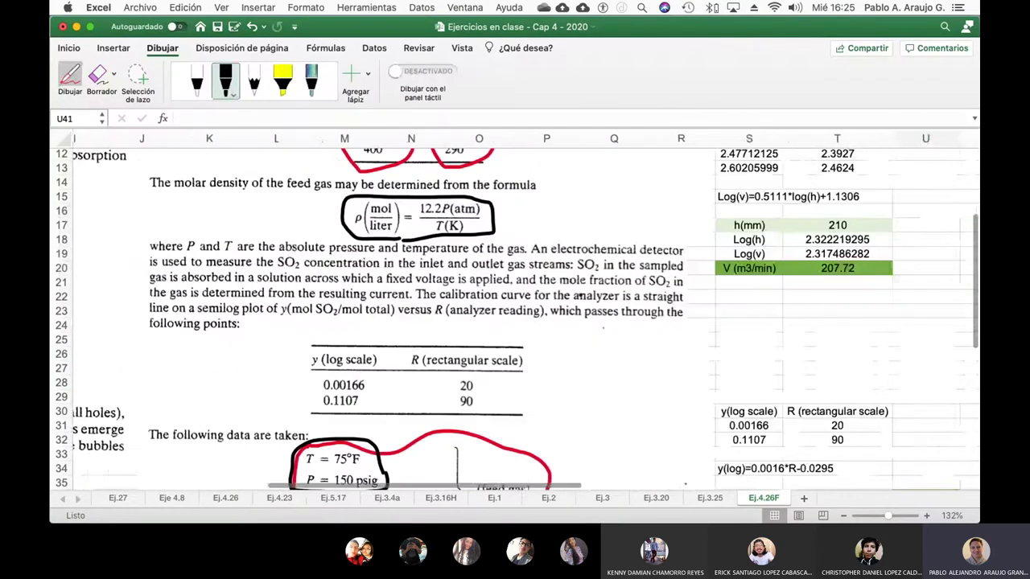
pyautogui.hscroll(2, 579, 294)
pyautogui.scroll(-5, 579, 295)
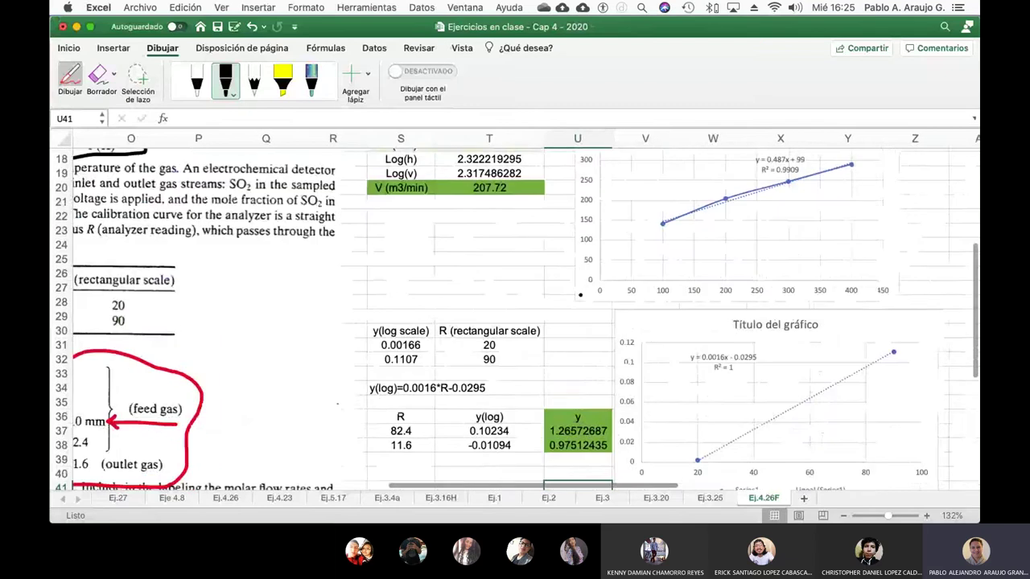
pyautogui.scroll(5, 580, 295)
pyautogui.hscroll(3, 580, 294)
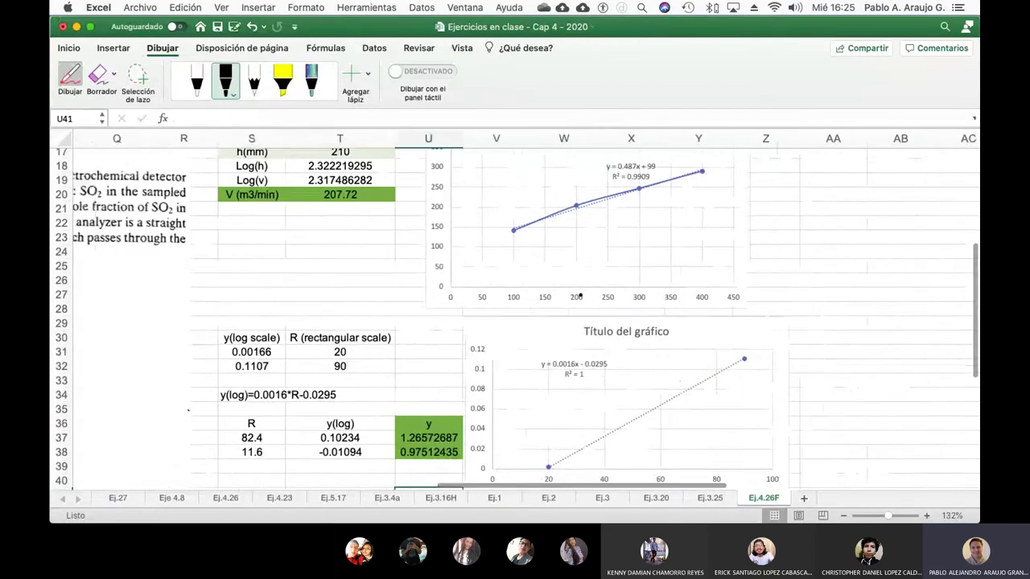
pyautogui.scroll(3, 579, 297)
pyautogui.hscroll(-1, 580, 296)
pyautogui.click(70, 79)
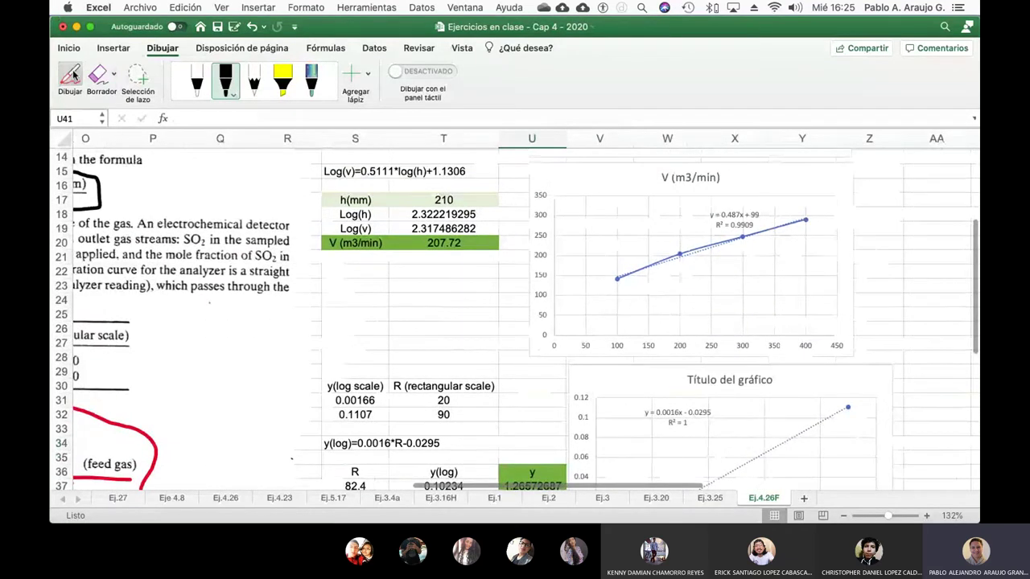
pyautogui.scroll(-1, 335, 282)
pyautogui.click(345, 273)
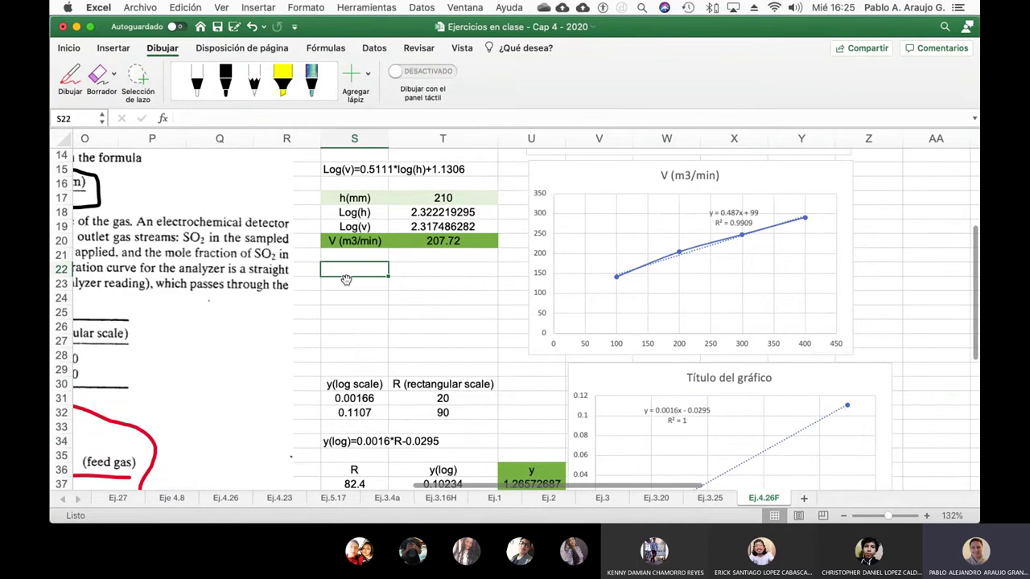
pyautogui.write('t(º')
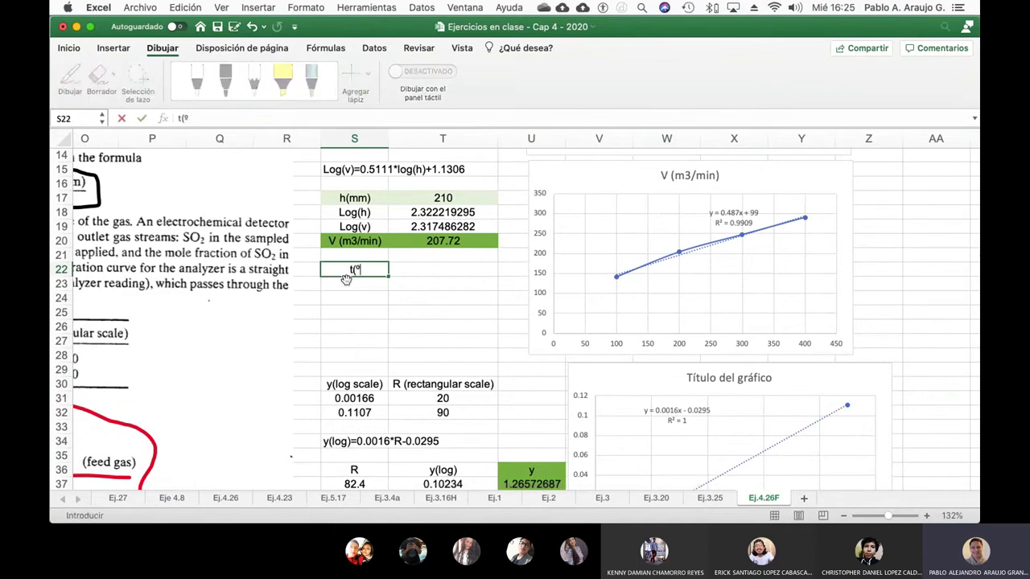
pyautogui.write('F)')
pyautogui.press('Return')
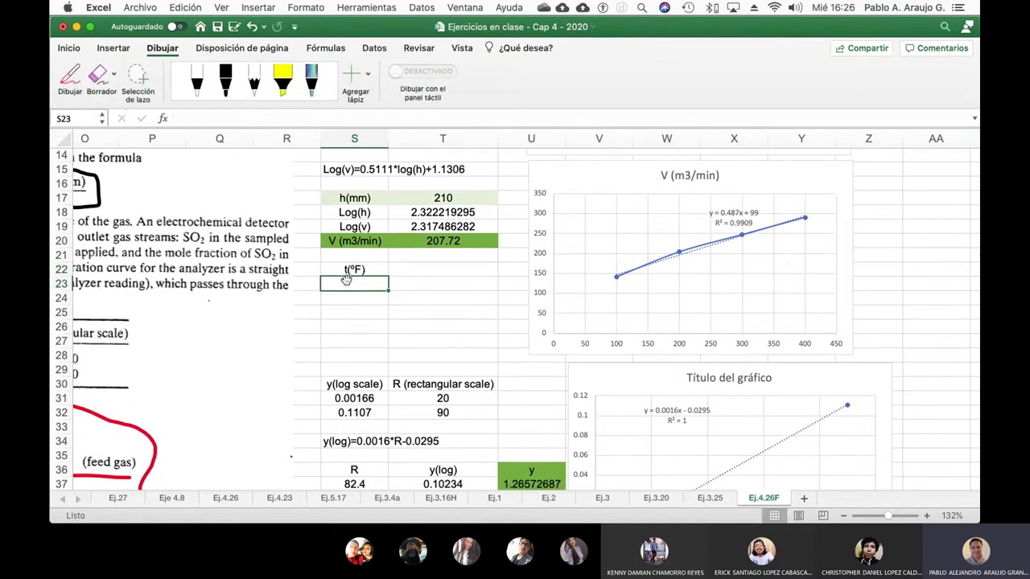
# - Enter the feed gas temperature in S23 under the Fahrenheit label and correct it to 75 after checking the given data
pyautogui.write('65')
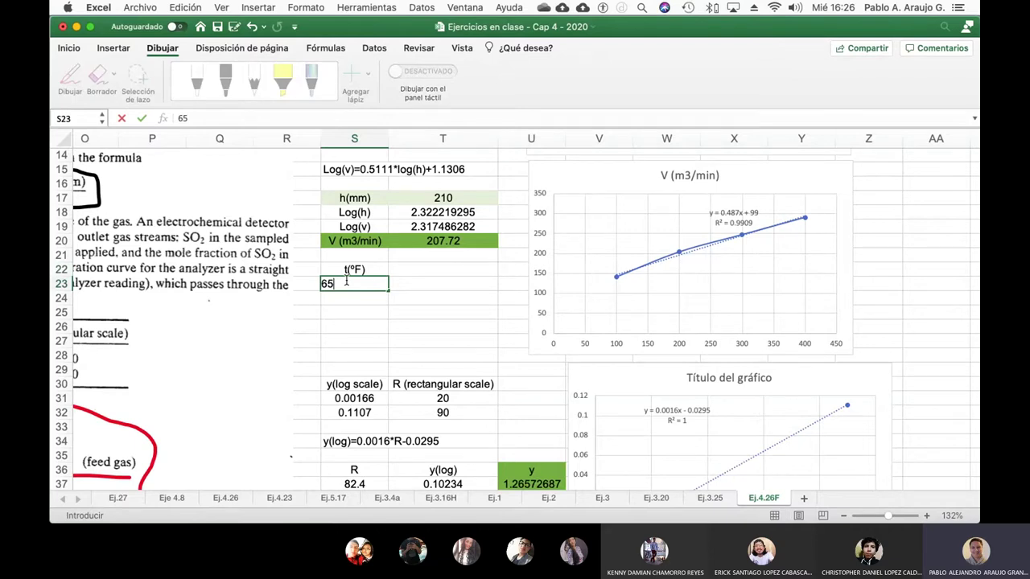
pyautogui.press('Return')
pyautogui.scroll(-2, 295, 310)
pyautogui.hscroll(-3, 296, 309)
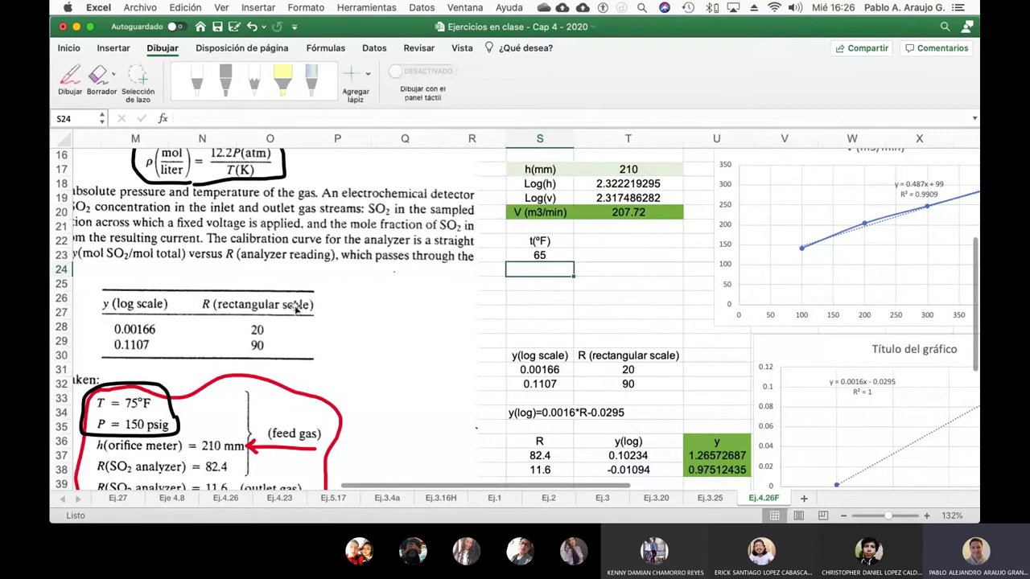
pyautogui.press('Up')
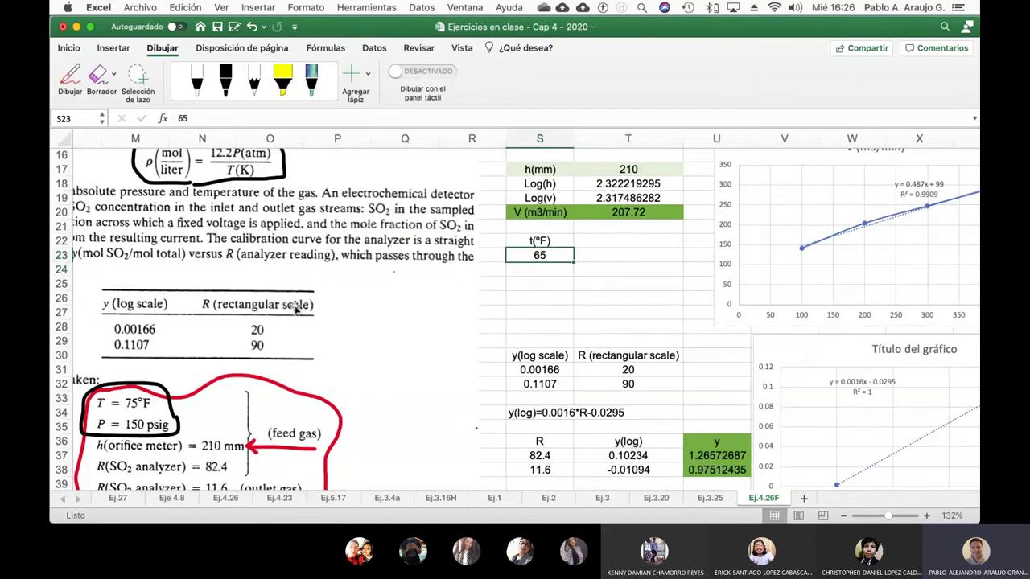
pyautogui.write('75')
pyautogui.press('Return')
# - Label cell T22 as t(ºC) and enter the converted temperature from the Safari converter, 23.88, in T23
pyautogui.press('Up')
pyautogui.press('Right')
pyautogui.press('Up')
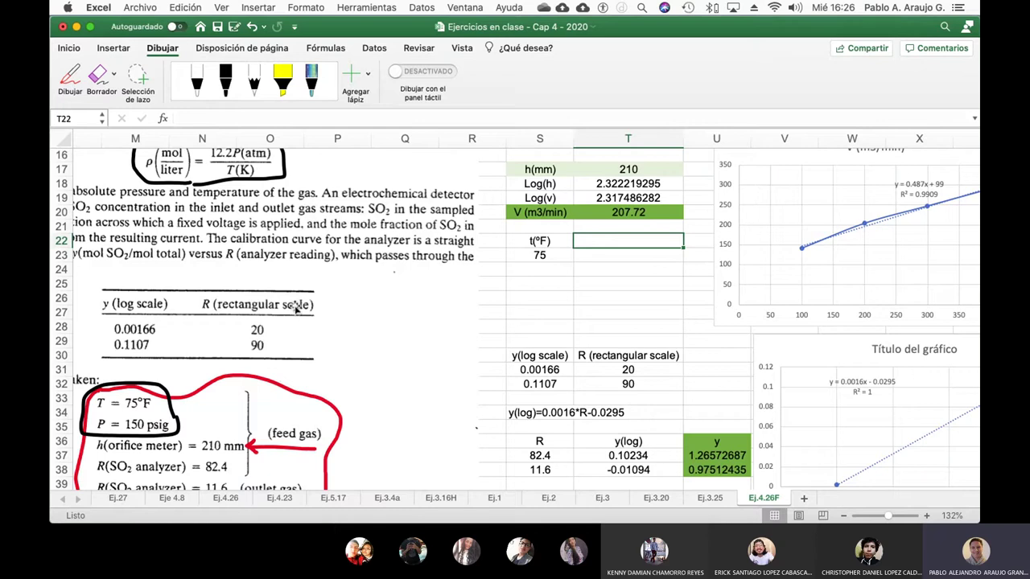
pyautogui.write('t(ºC)')
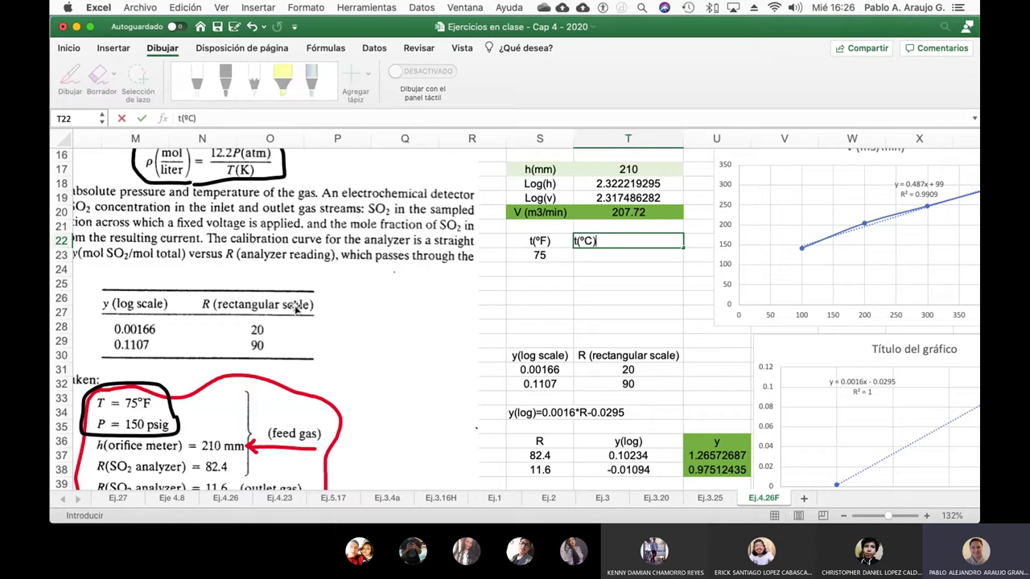
pyautogui.press('Return')
pyautogui.press('super+Tab')
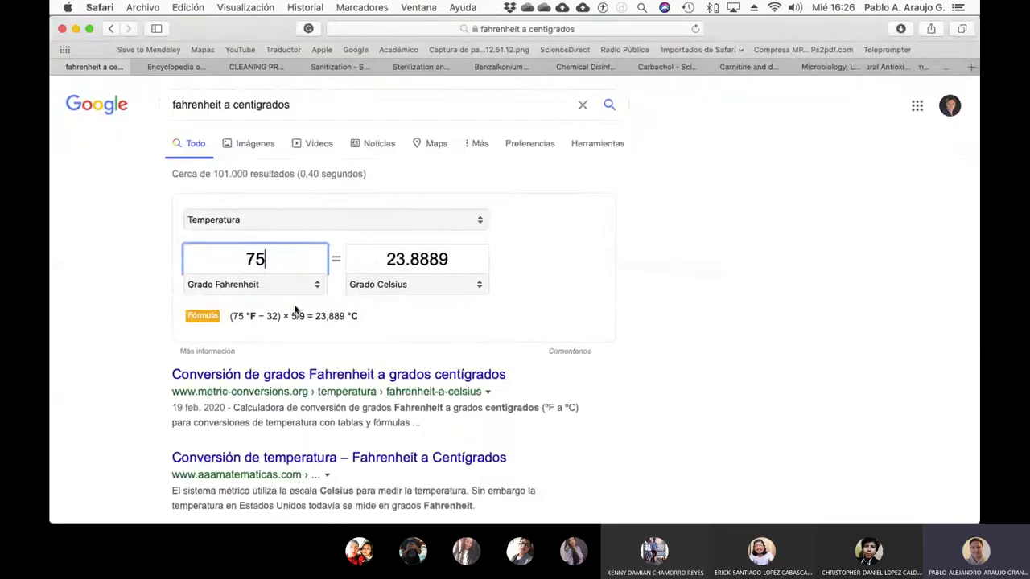
pyautogui.press('super+Tab')
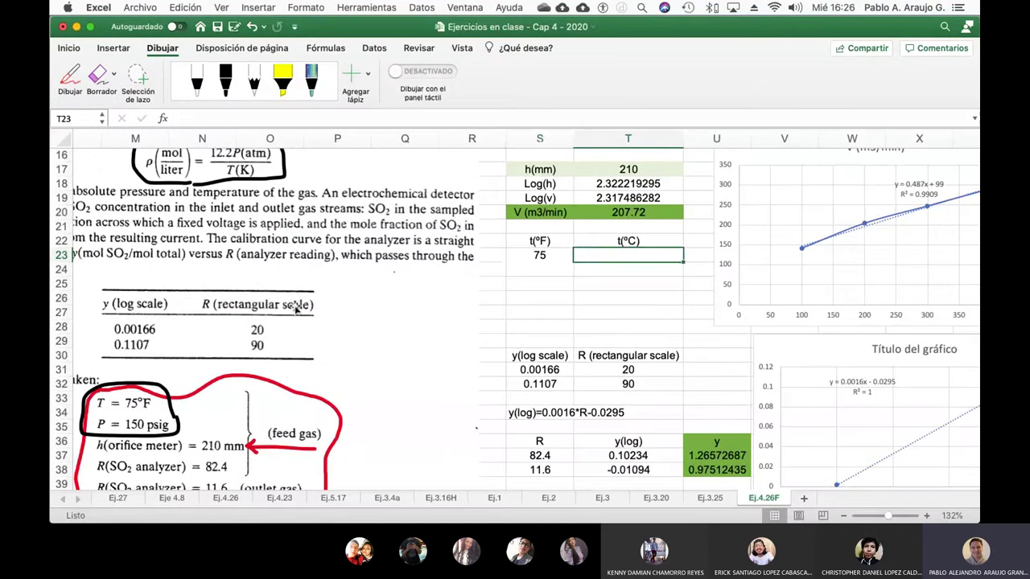
pyautogui.write('23.')
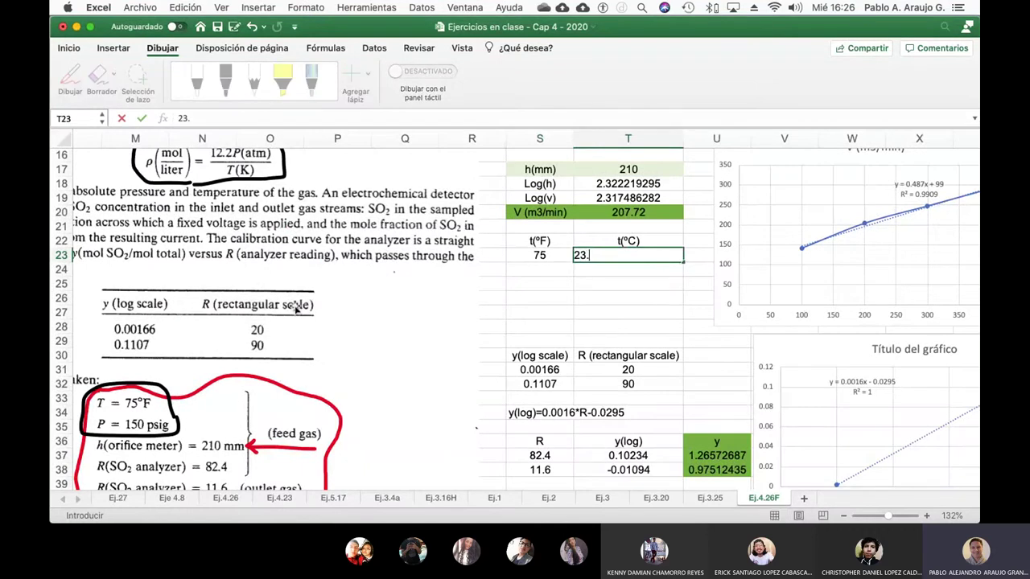
pyautogui.write('88')
pyautogui.press('Return')
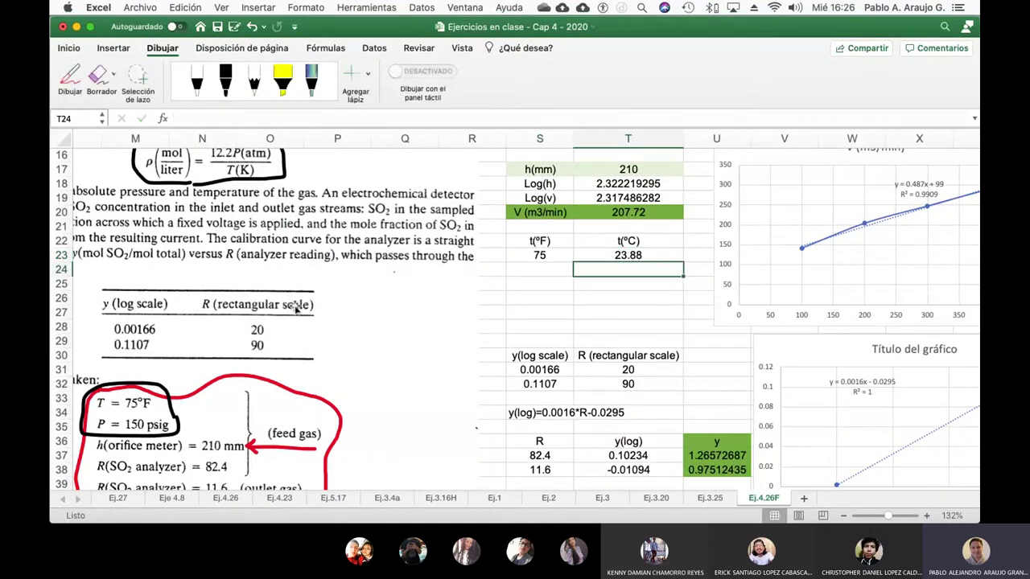
# - Label cell S24 as P(psi) and enter the feed gas pressure, 150, in S25
pyautogui.press('Left')
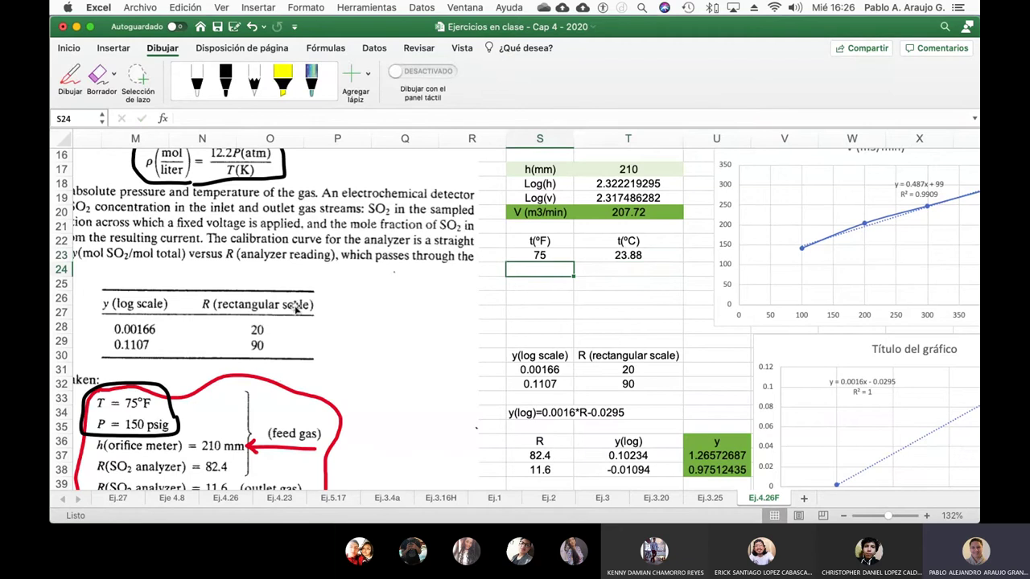
pyautogui.write('P8psi)')
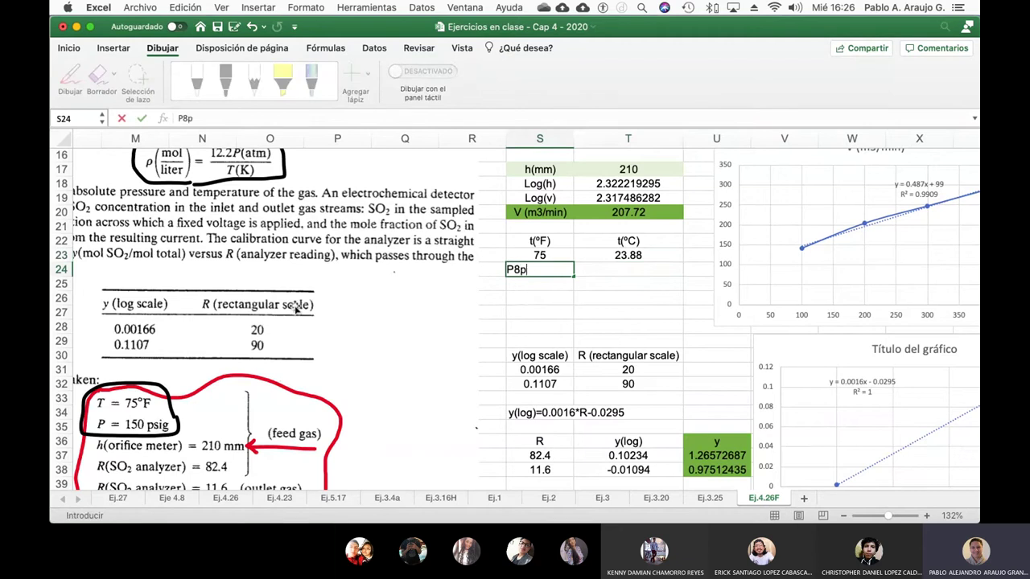
pyautogui.press('BackSpace')
pyautogui.press('BackSpace')
pyautogui.press('BackSpace')
pyautogui.press('BackSpace')
pyautogui.press('BackSpace')
pyautogui.write('(psi)')
pyautogui.press('Return')
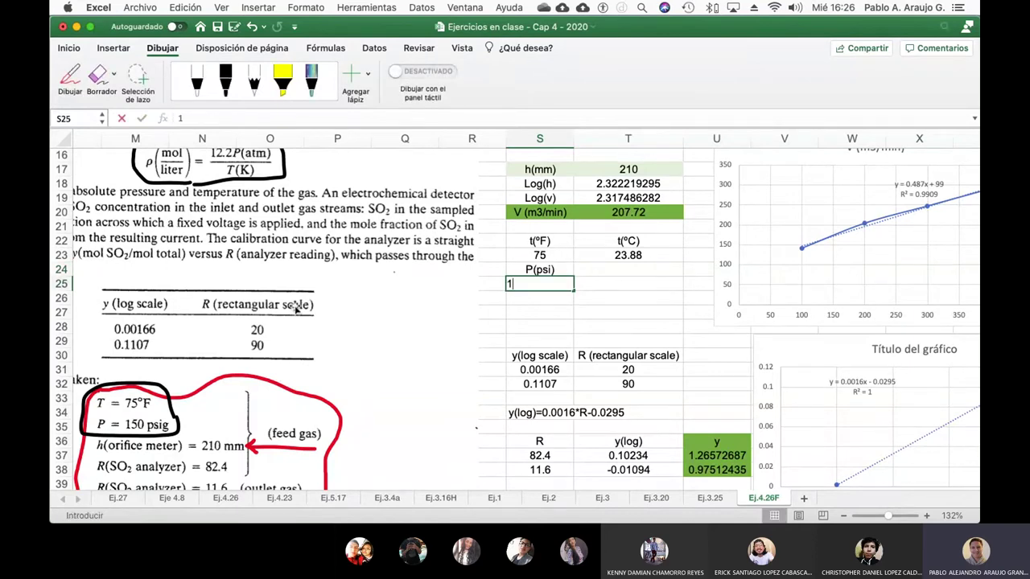
pyautogui.write('150')
pyautogui.hotkey('ctrl', 'Return')
# - Label cell T24 as p(atm) and convert the pressure in T25 with the formula =S25/14.7
pyautogui.press('Up')
pyautogui.press('Right')
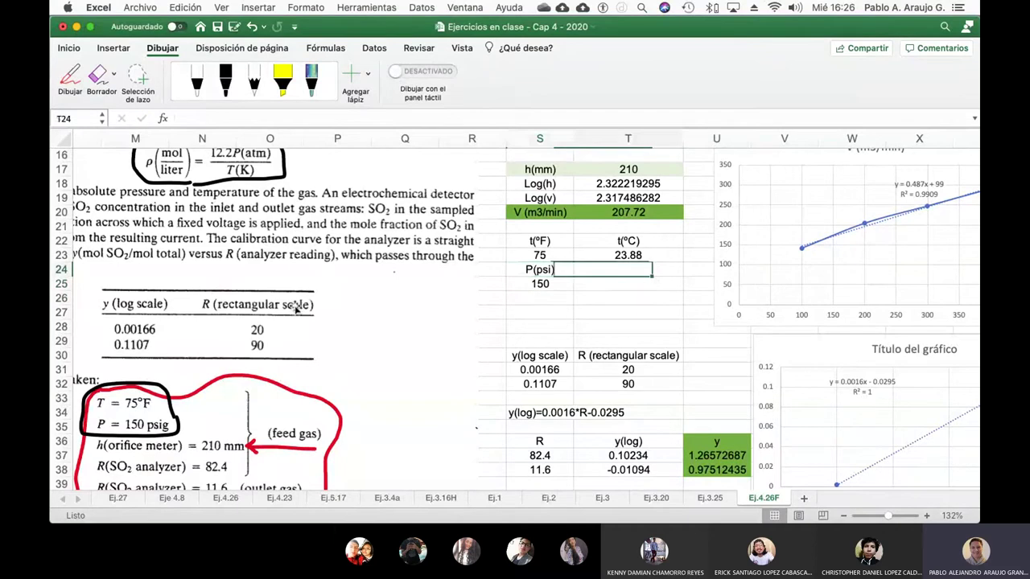
pyautogui.write('p(atm)')
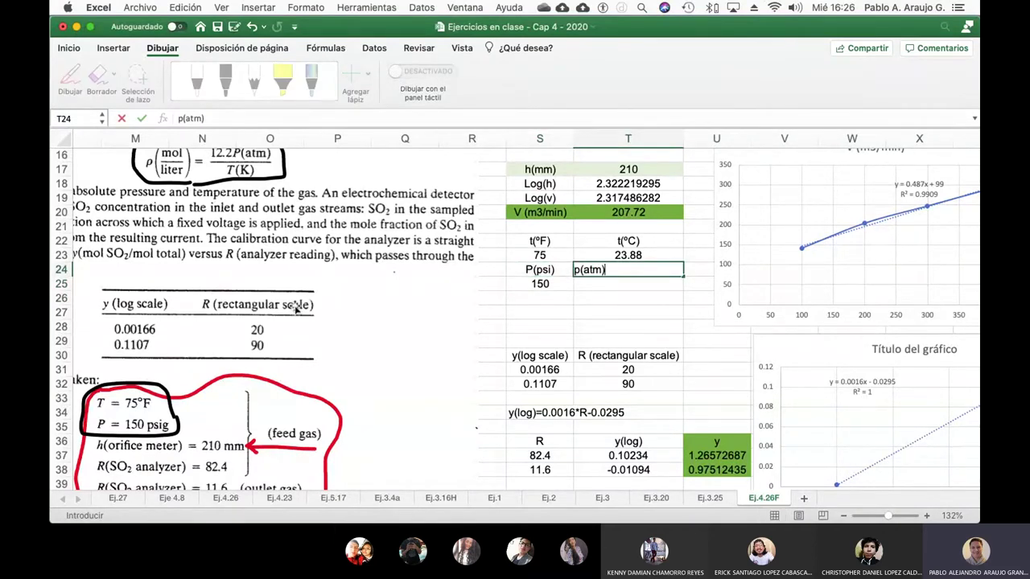
pyautogui.press('Return')
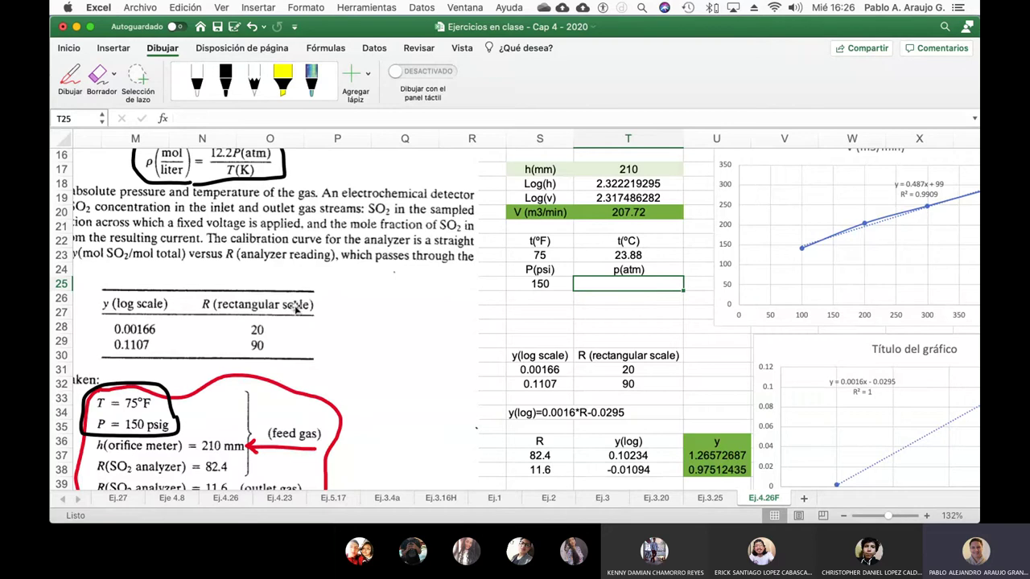
pyautogui.write('=')
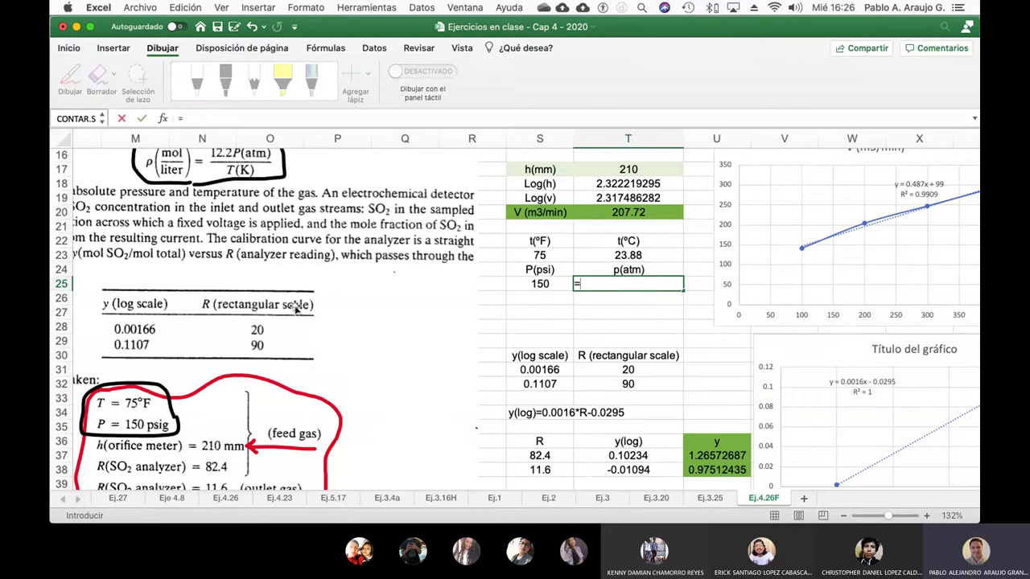
pyautogui.click(540, 284)
pyautogui.write('/1')
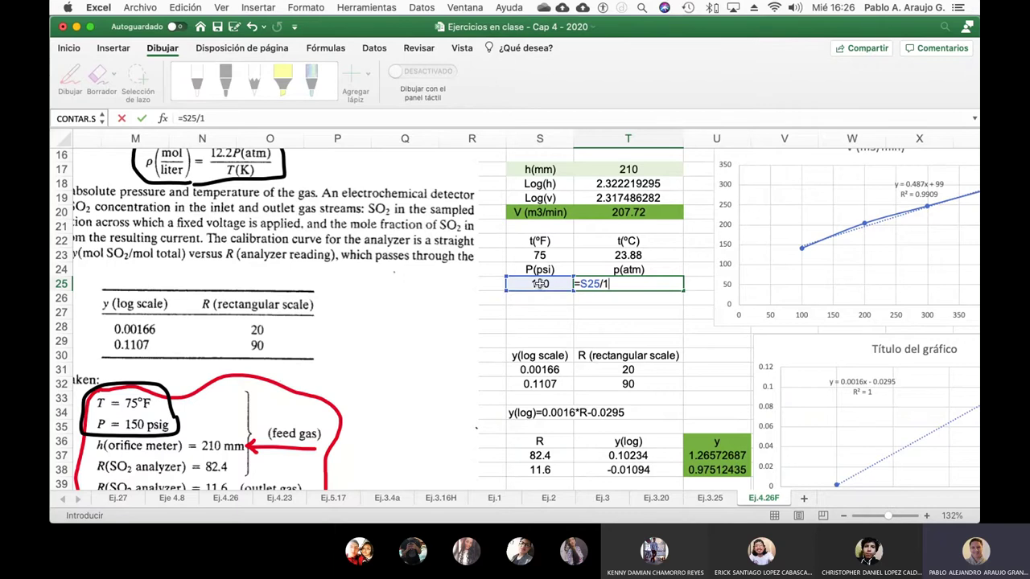
pyautogui.write('4.7')
pyautogui.press('Return')
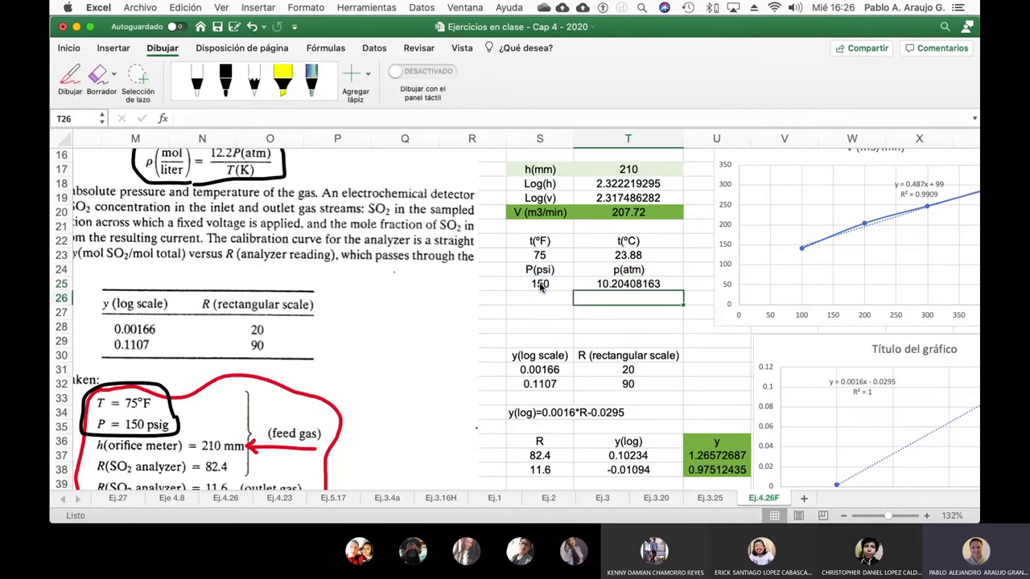
# - Reduce the pressure in atmospheres in T25 to three displayed decimals
pyautogui.press('Up')
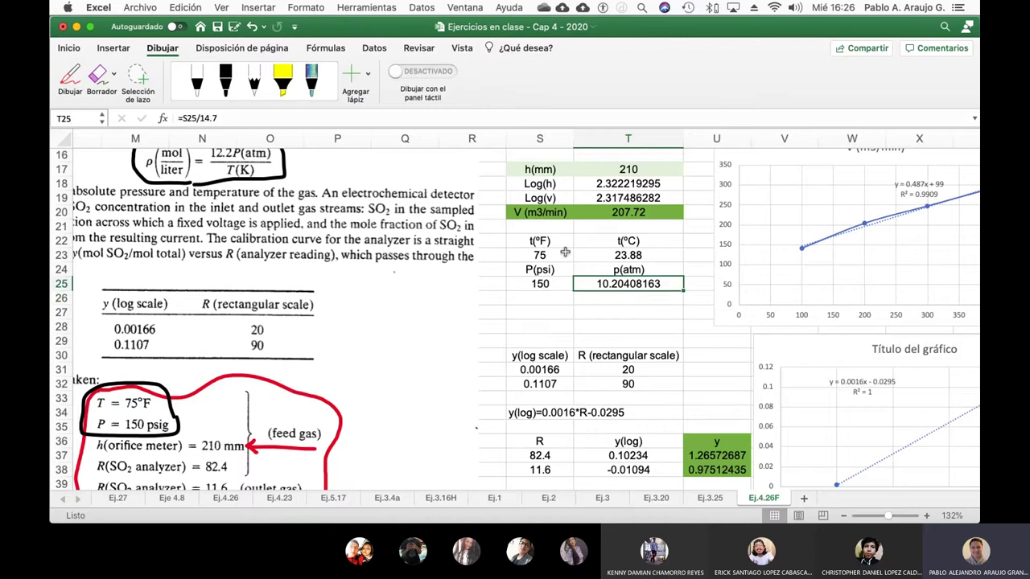
pyautogui.click(64, 50)
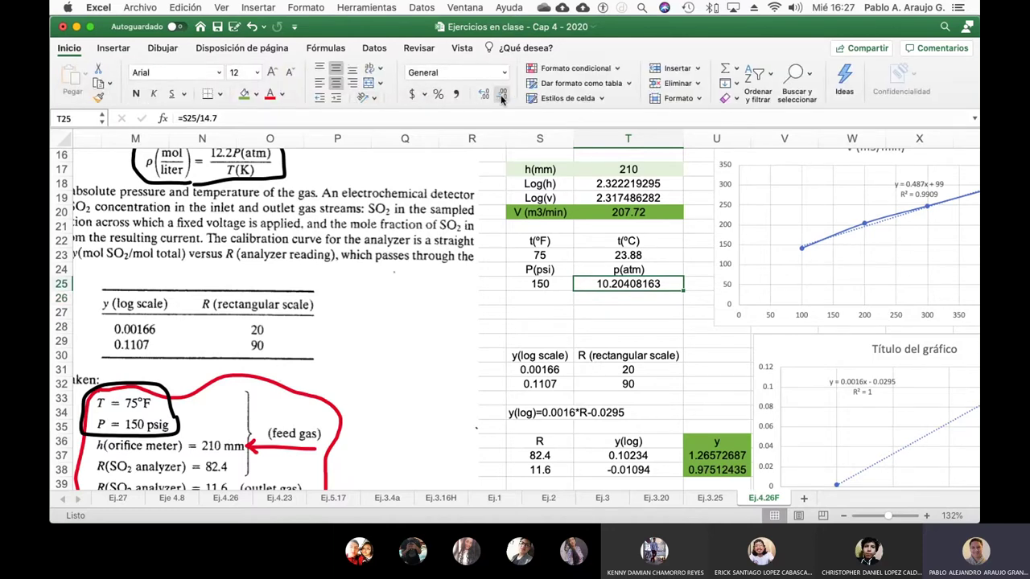
pyautogui.click(502, 97)
pyautogui.click(502, 96)
pyautogui.click(501, 97)
pyautogui.click(501, 96)
pyautogui.click(502, 97)
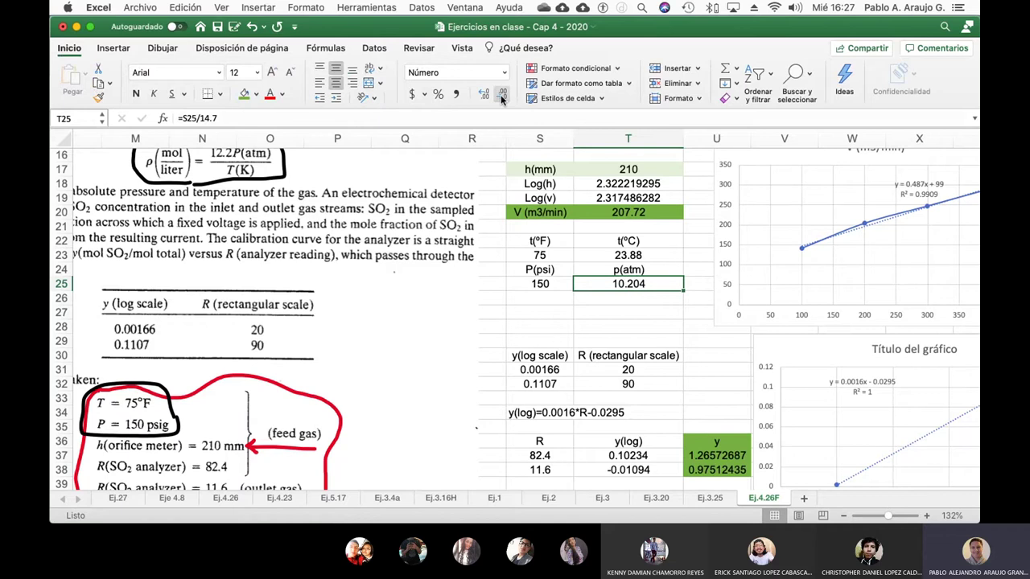
# - Label cell S26, below the psi pressure value, as d(mol/l) for the molar density
pyautogui.click(545, 301)
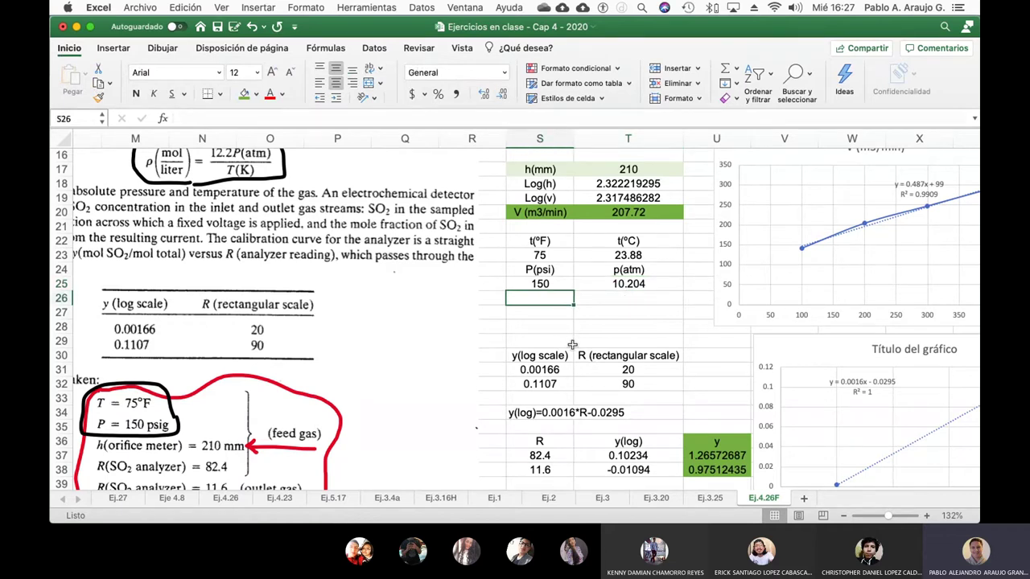
pyautogui.write('d(mo')
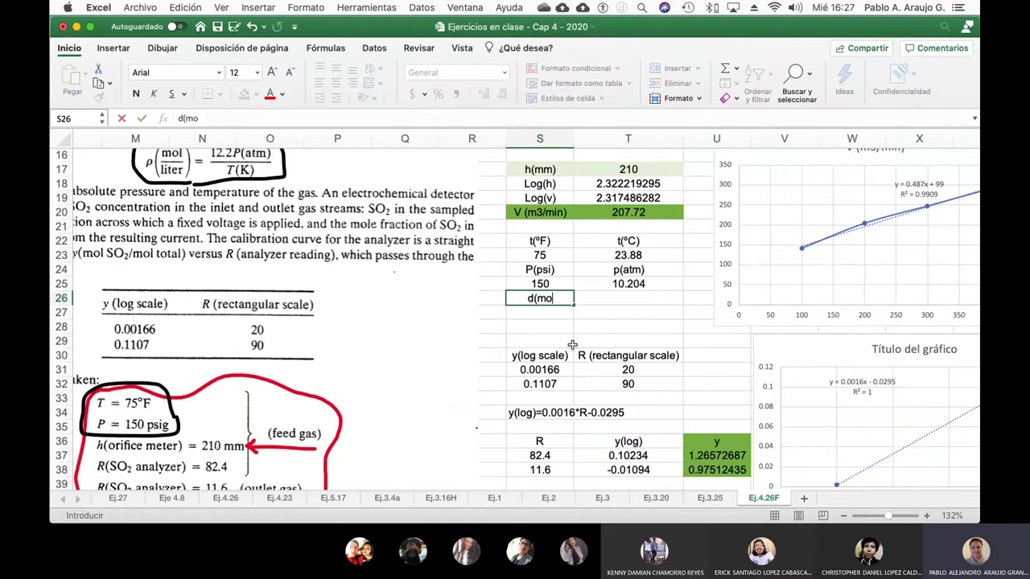
pyautogui.write('l/l)')
pyautogui.press('Return')
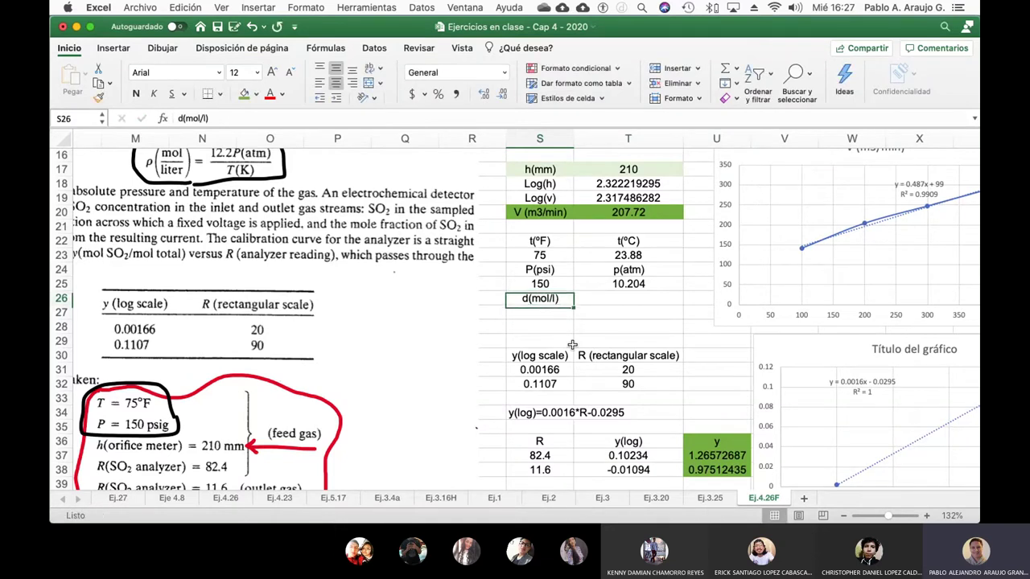
# - Calculate the molar density in T26 with the formula =(12.2*T25)/(T23+273.15)
pyautogui.press('Right')
pyautogui.write('=')
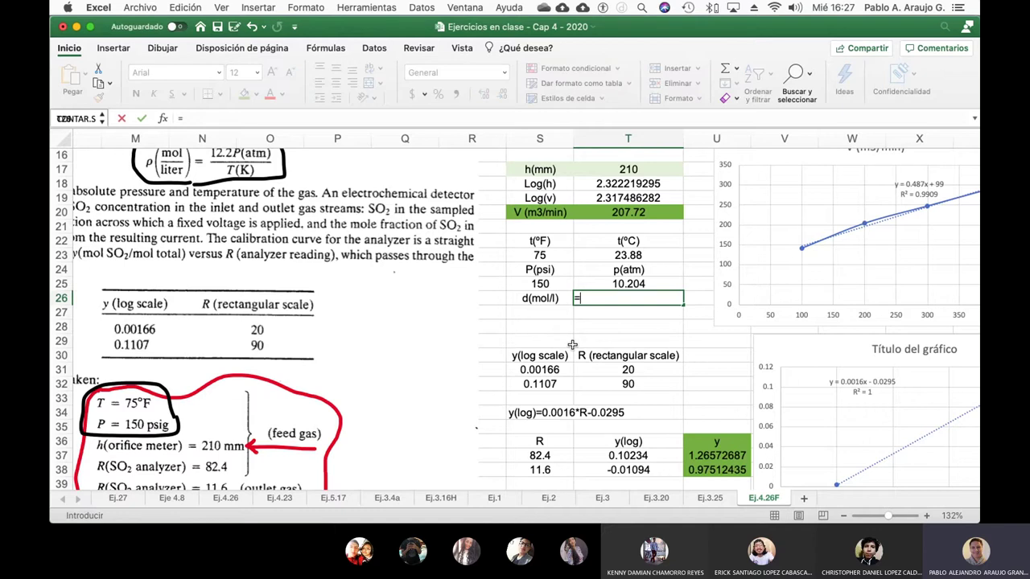
pyautogui.write('(12.2*')
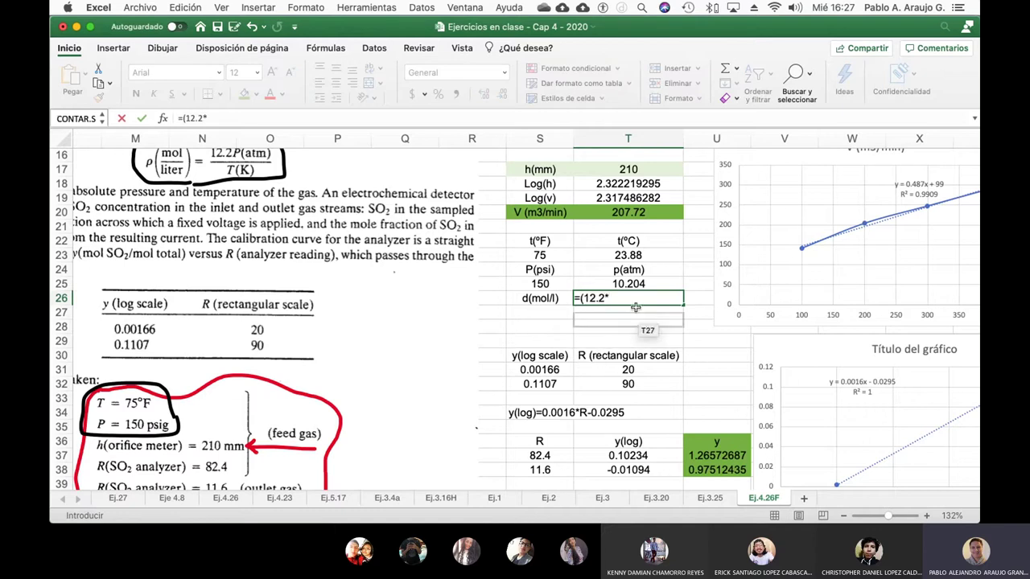
pyautogui.click(633, 283)
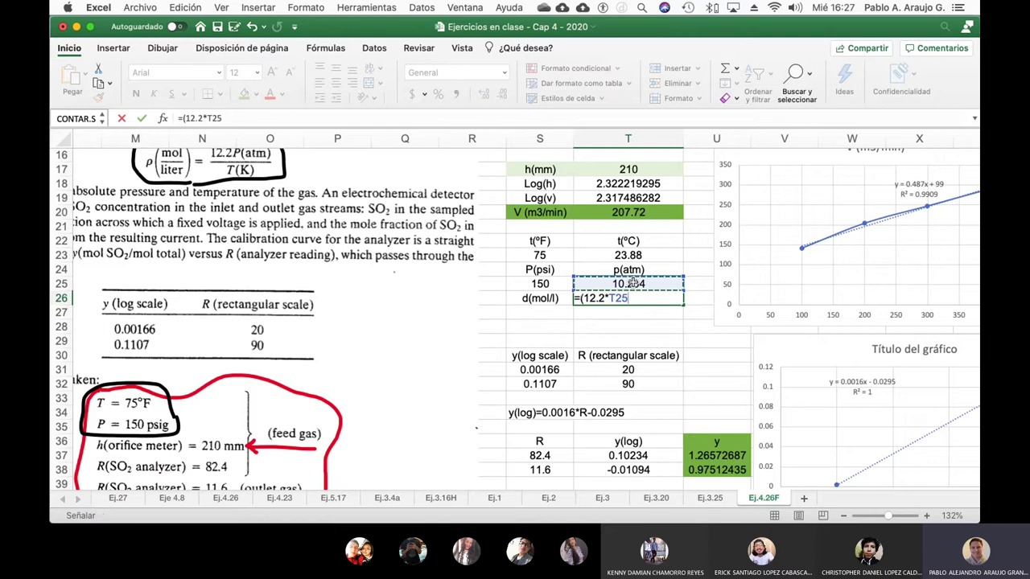
pyautogui.write(')/(')
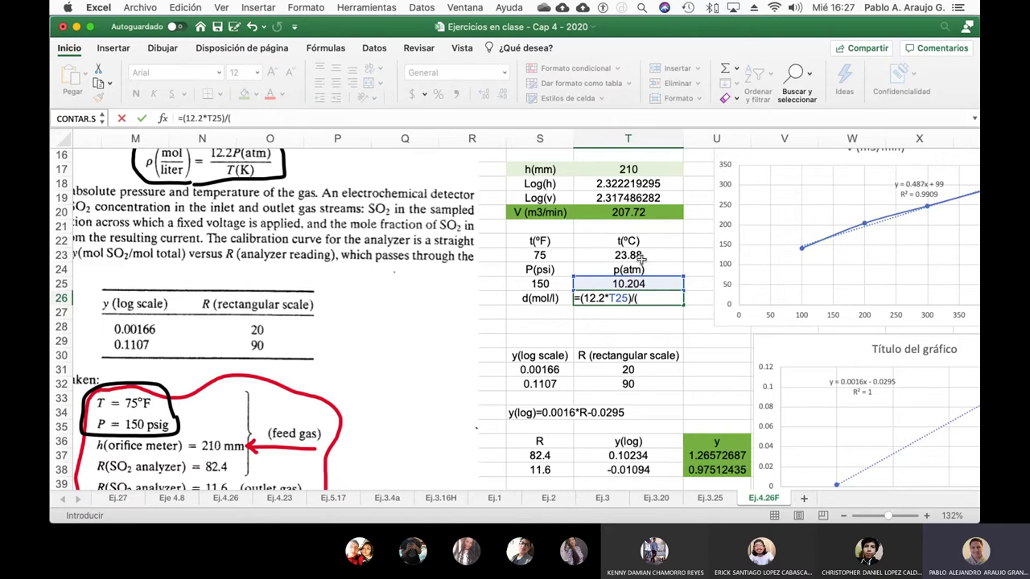
pyautogui.click(636, 255)
pyautogui.write('+27')
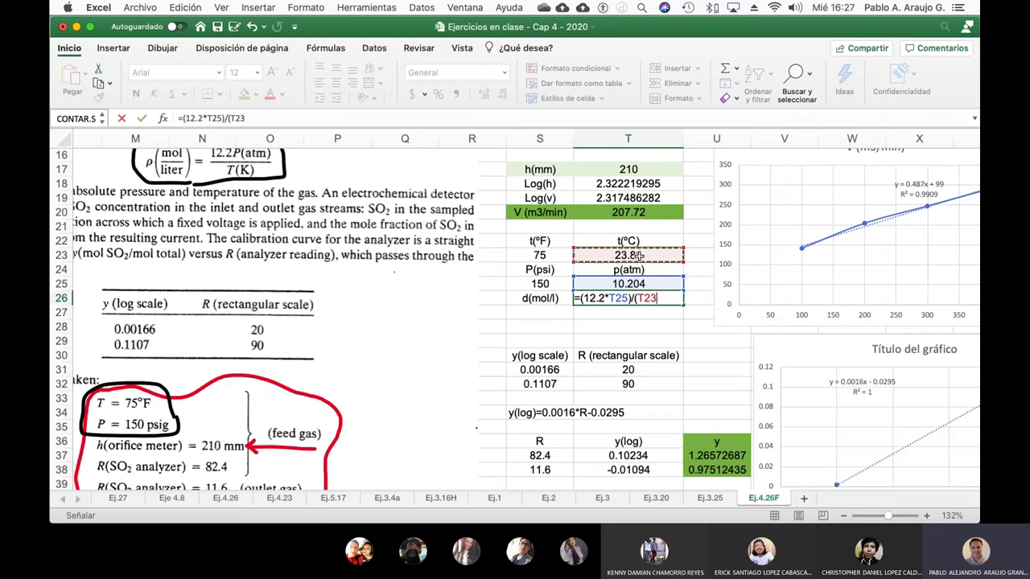
pyautogui.write('3.15)')
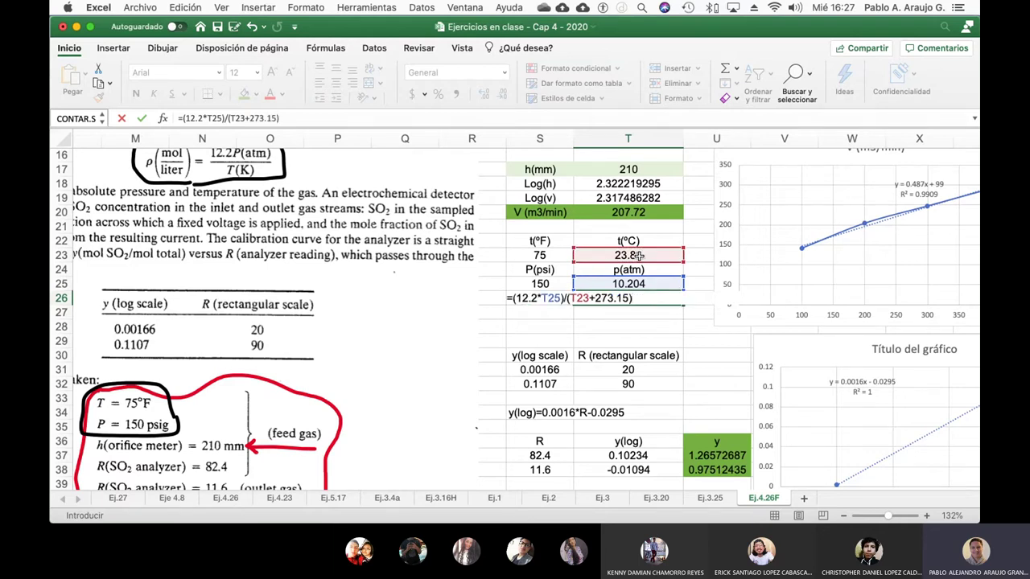
pyautogui.press('Return')
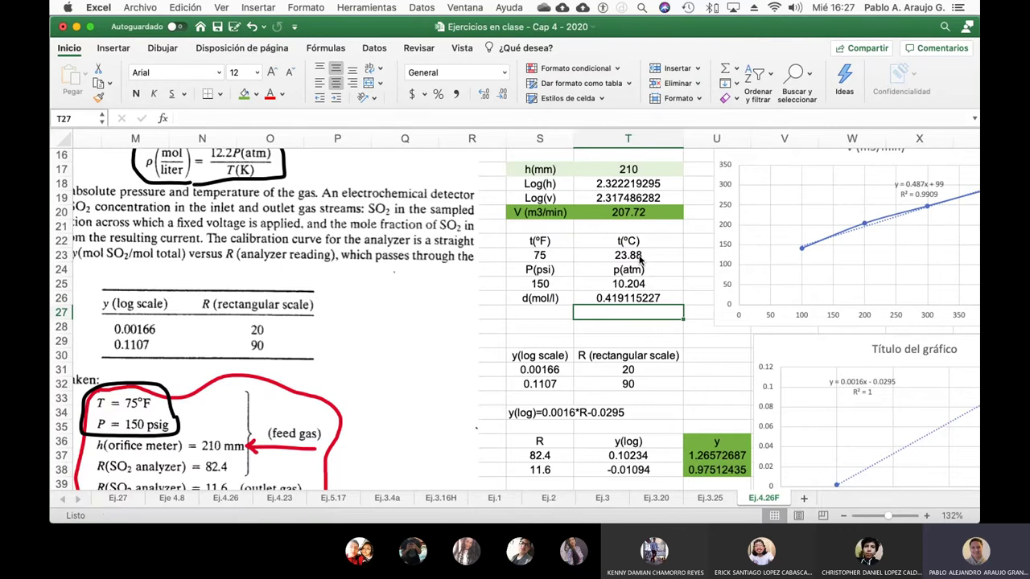
# - Show the molar density in T26 with three decimals and fill its label and value, S26:T26, with green
pyautogui.press('Up')
pyautogui.click(502, 94)
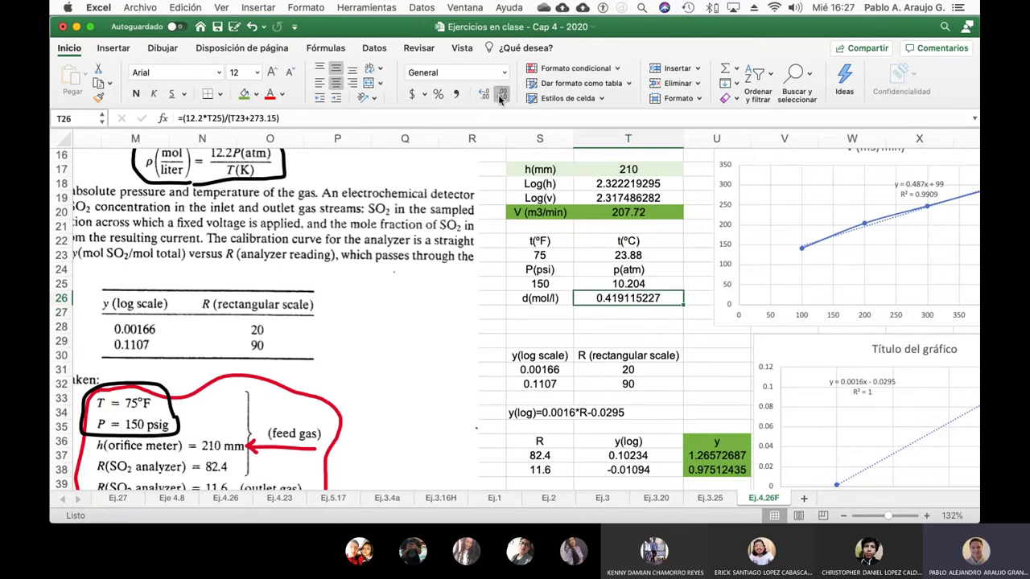
pyautogui.click(501, 94)
pyautogui.click(501, 94)
pyautogui.click(501, 94)
pyautogui.click(502, 94)
pyautogui.click(501, 94)
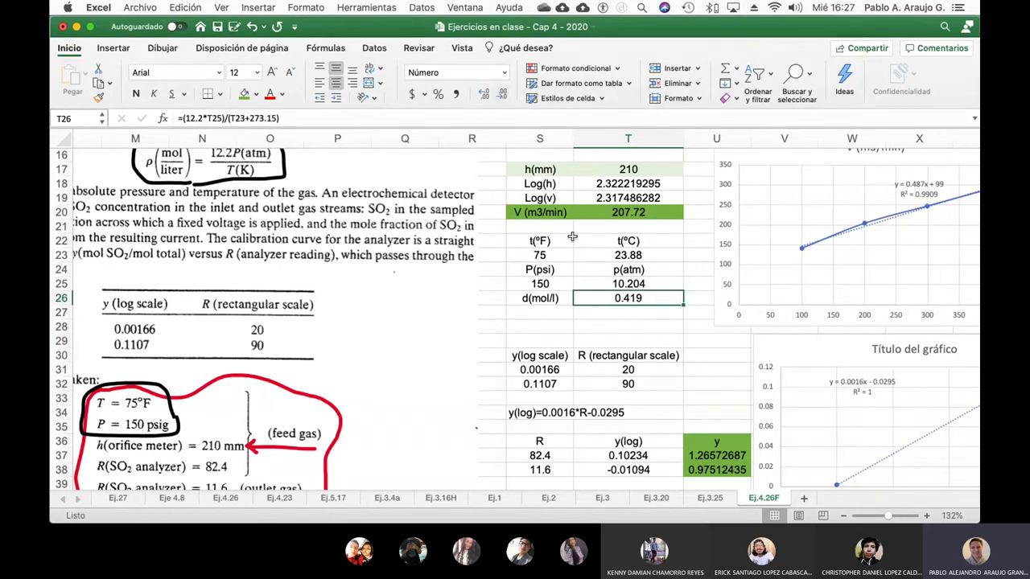
pyautogui.moveTo(555, 299); pyautogui.dragTo(595, 297)
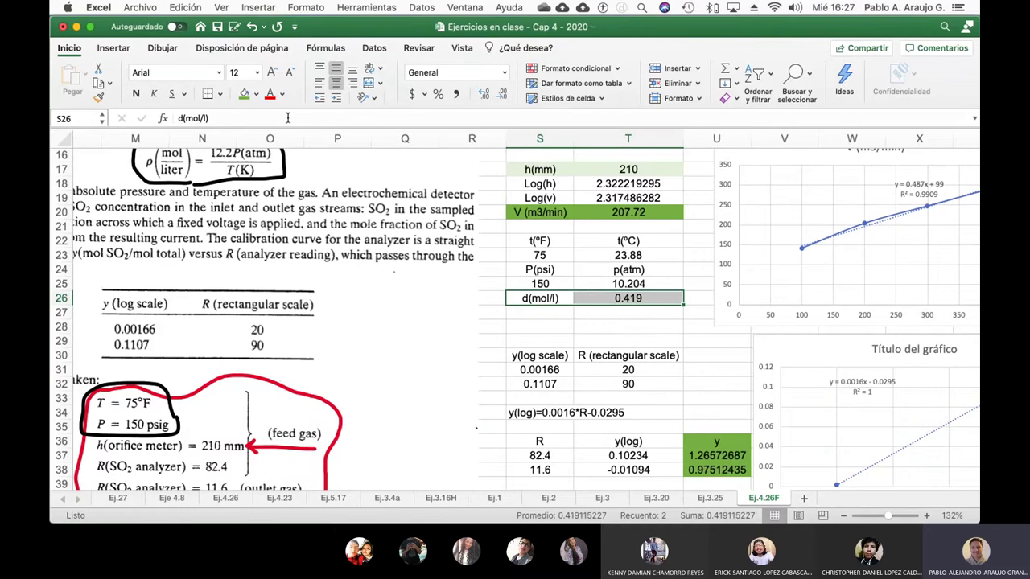
pyautogui.click(243, 94)
# - Review the exercise questions, the measured feed gas data, the density formula and the scrubber flowchart
pyautogui.scroll(-6, 350, 231)
pyautogui.hscroll(-2, 350, 231)
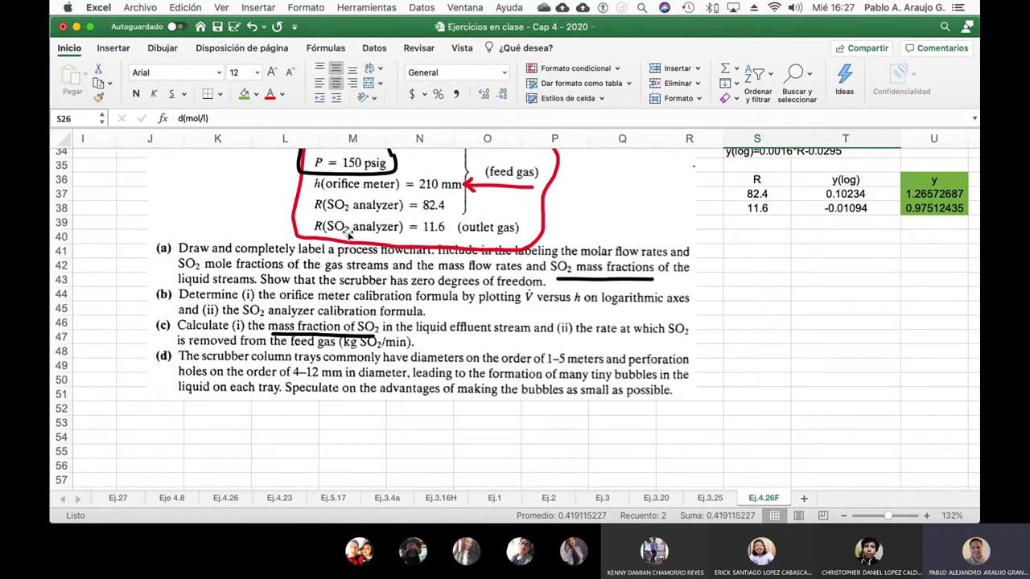
pyautogui.scroll(3, 349, 234)
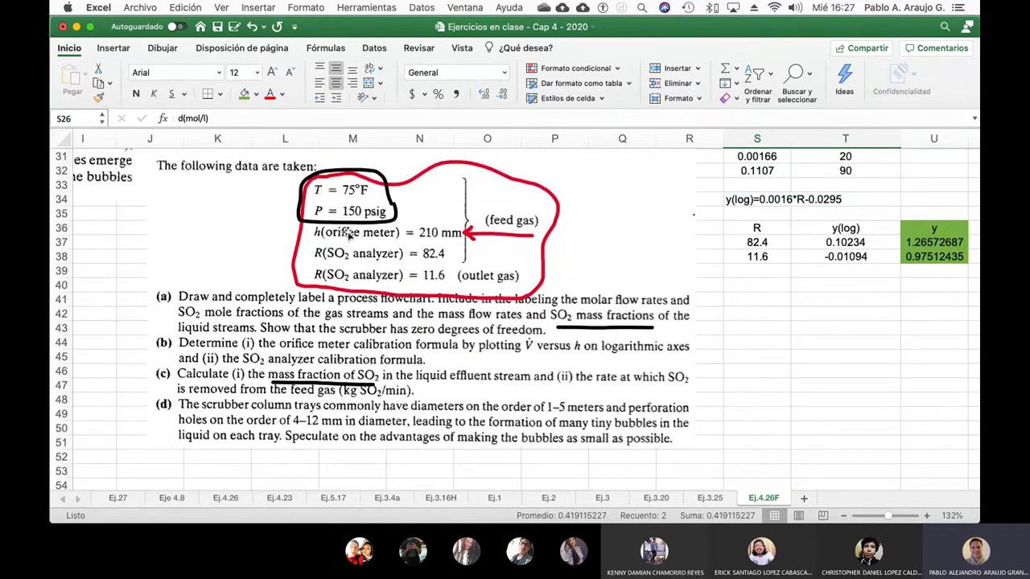
pyautogui.scroll(1, 348, 234)
pyautogui.scroll(10, 348, 233)
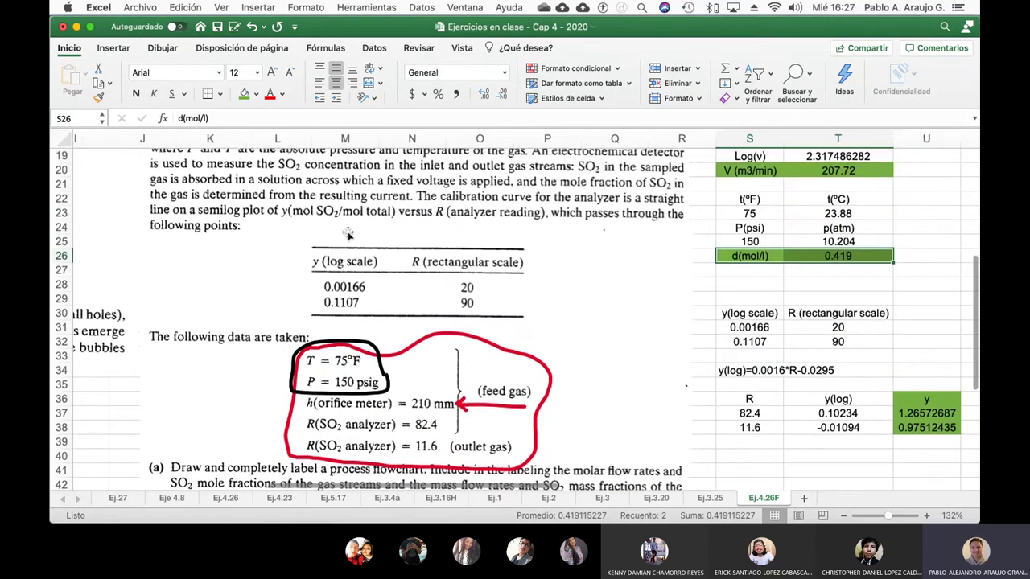
pyautogui.scroll(5, 349, 234)
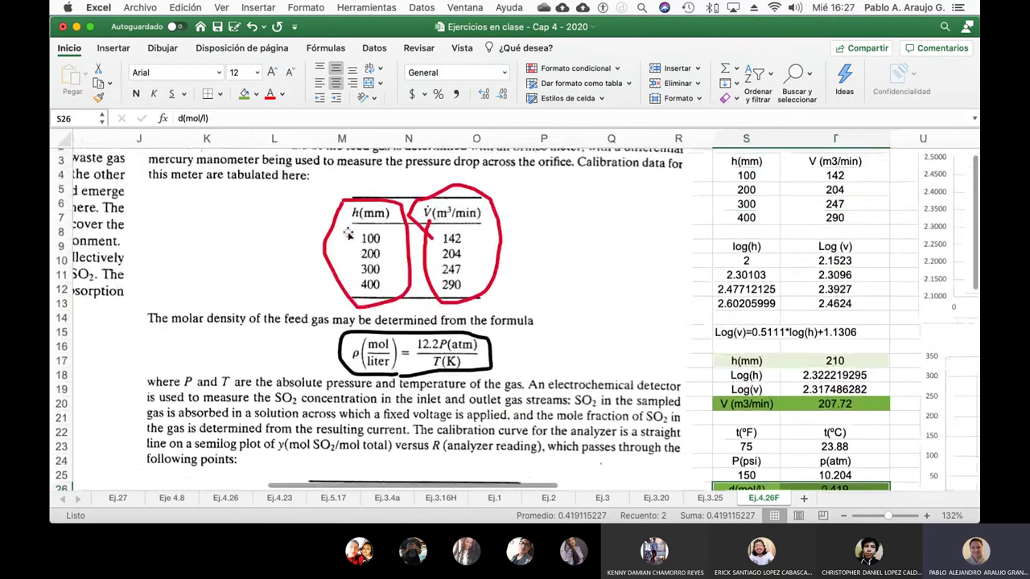
pyautogui.hscroll(-5, 348, 233)
pyautogui.hscroll(-4, 349, 233)
pyautogui.scroll(-6, 348, 233)
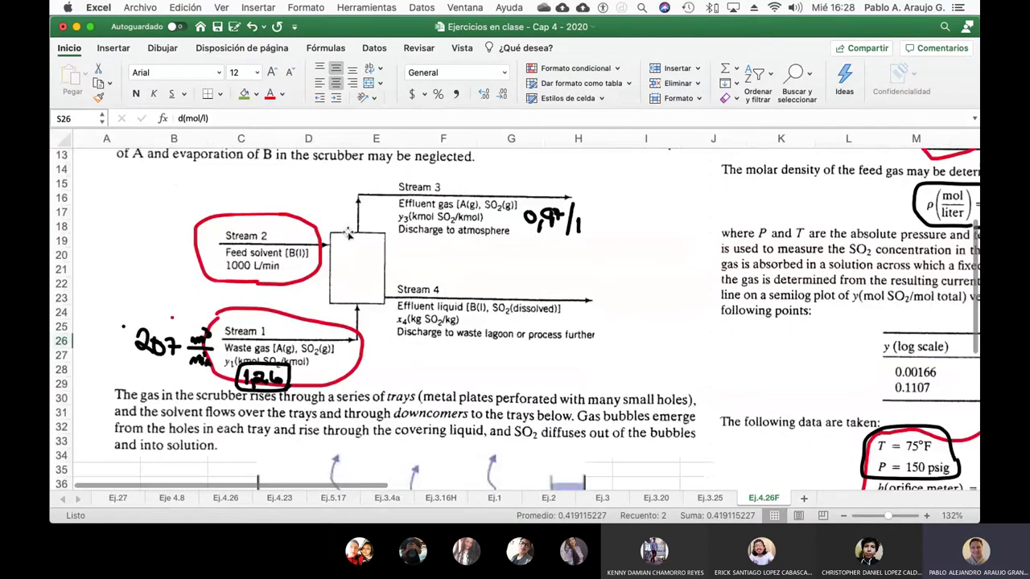
# - With the pen set to light green, circle the Stream 4 effluent liquid and draw a dashed outline around the scrubber box
pyautogui.click(161, 47)
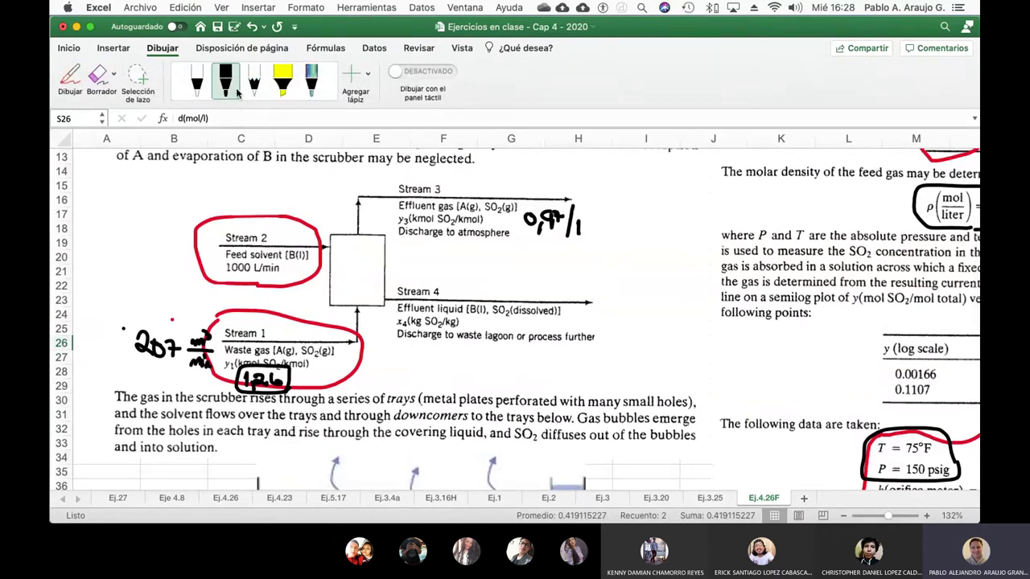
pyautogui.click(228, 87)
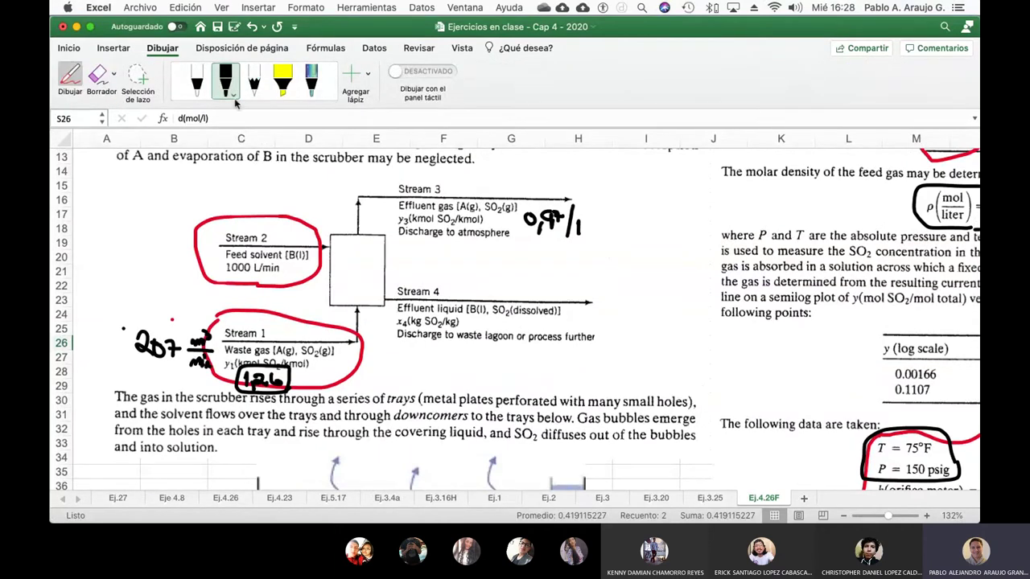
pyautogui.click(233, 95)
pyautogui.click(259, 249)
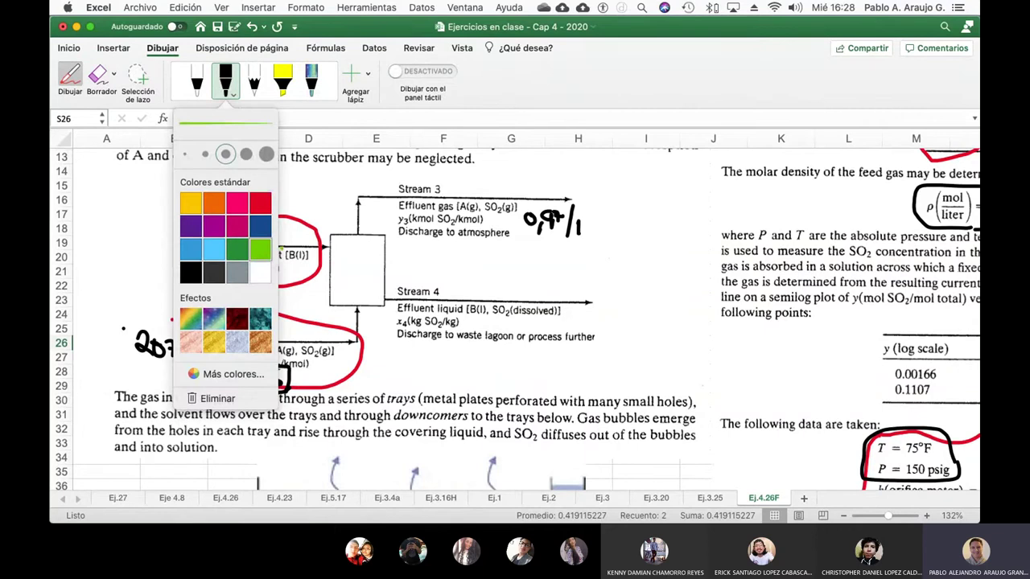
pyautogui.moveTo(397, 347)
pyautogui.mouseDown()
pyautogui.moveTo(592, 351)
pyautogui.moveTo(618, 297)
pyautogui.moveTo(398, 274)
pyautogui.moveTo(378, 304)
pyautogui.moveTo(403, 348)
pyautogui.mouseUp()
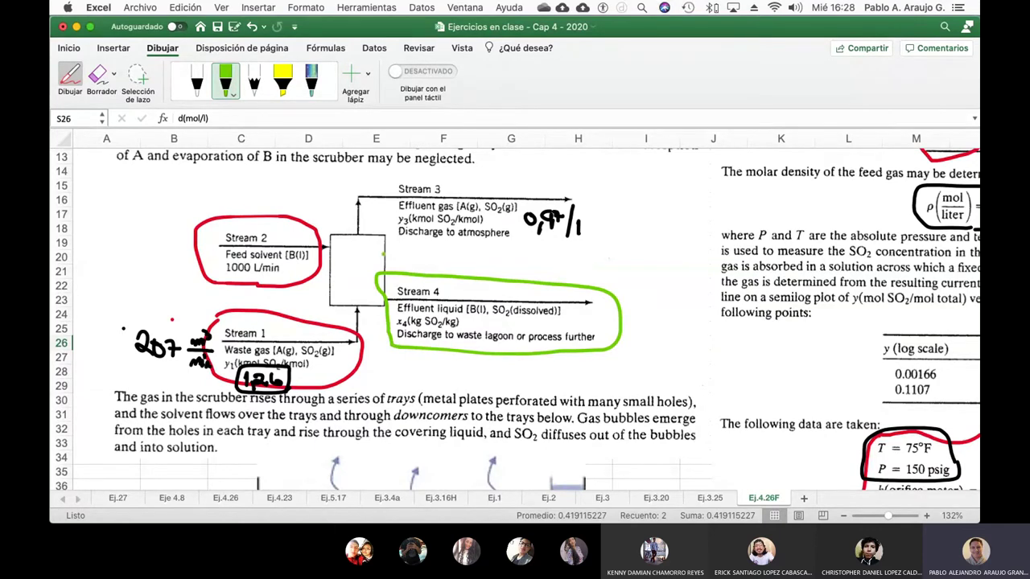
pyautogui.moveTo(323, 226)
pyautogui.mouseDown()
pyautogui.moveTo(393, 232)
pyautogui.moveTo(392, 312)
pyautogui.moveTo(323, 308)
pyautogui.moveTo(322, 242)
pyautogui.mouseUp()
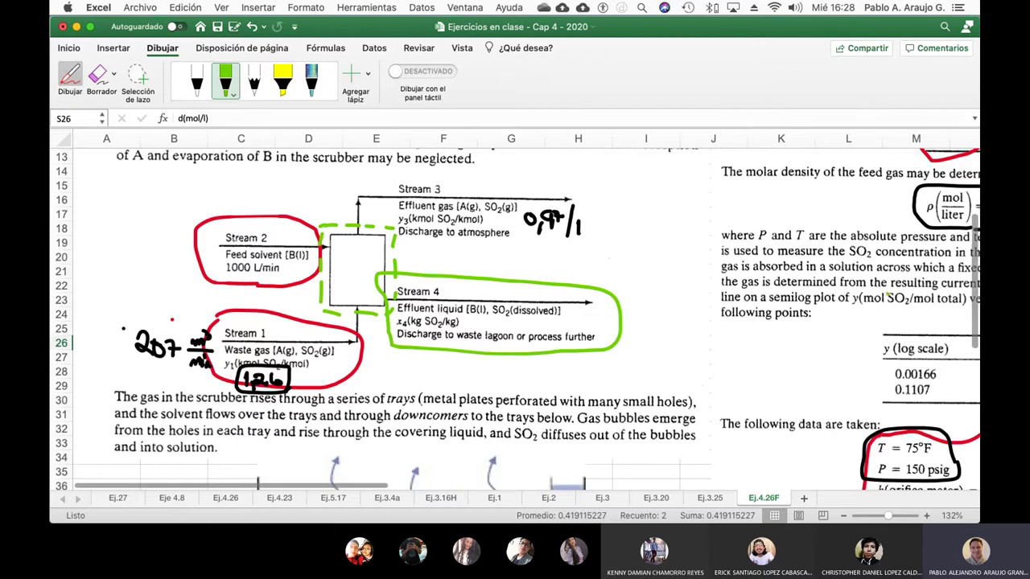
# - Stop drawing and check the formulas behind the two y values in U37 and U38
pyautogui.hscroll(5, 354, 251)
pyautogui.hscroll(4, 516, 314)
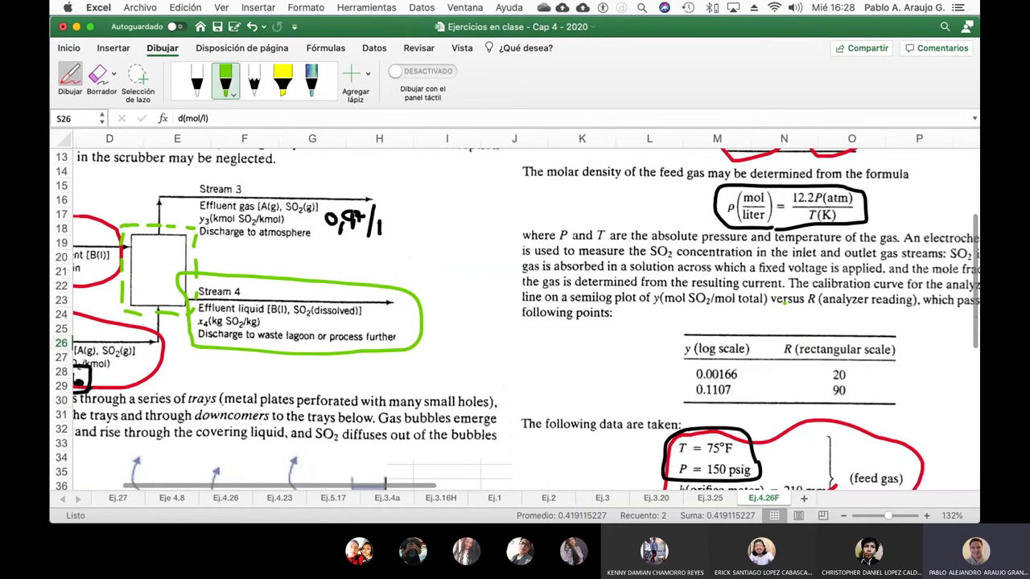
pyautogui.hscroll(3, 783, 301)
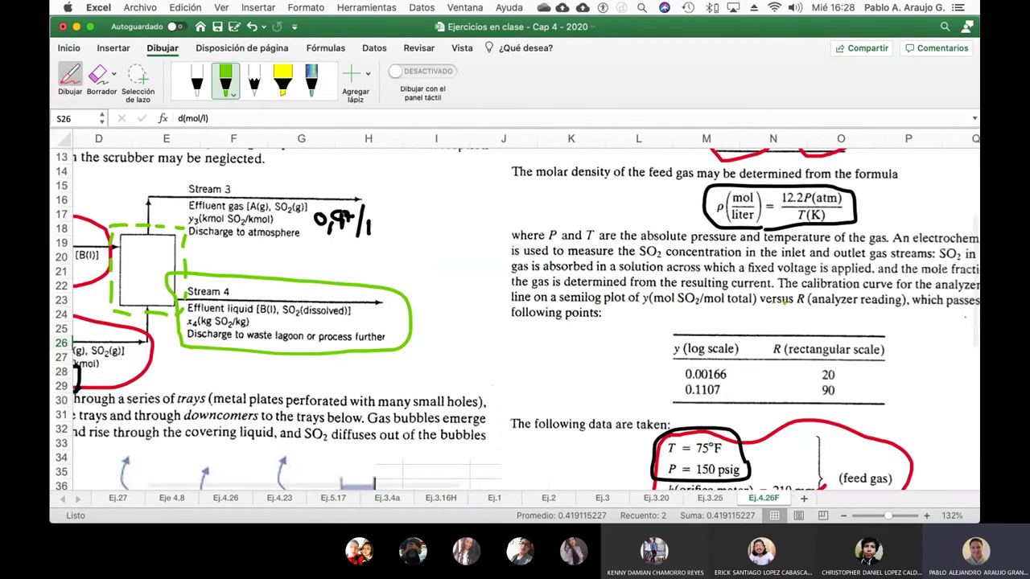
pyautogui.hscroll(4, 783, 301)
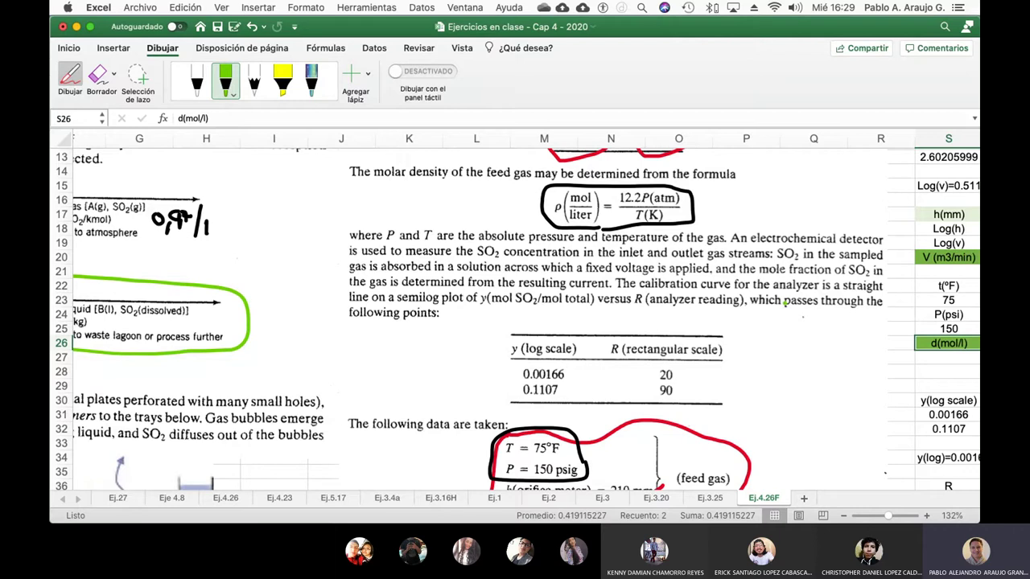
pyautogui.scroll(-5, 785, 303)
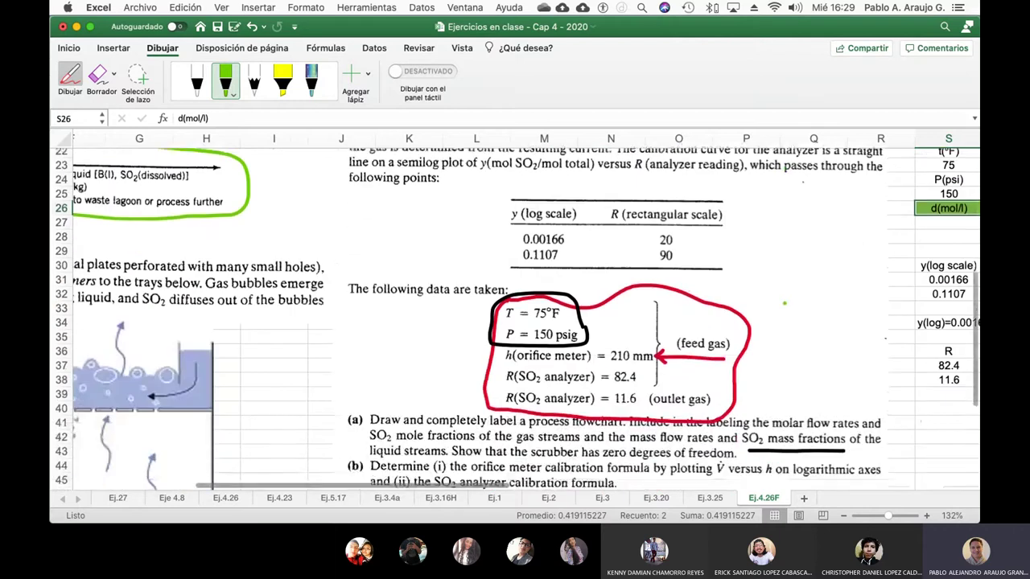
pyautogui.hscroll(4, 785, 303)
pyautogui.hscroll(1, 515, 313)
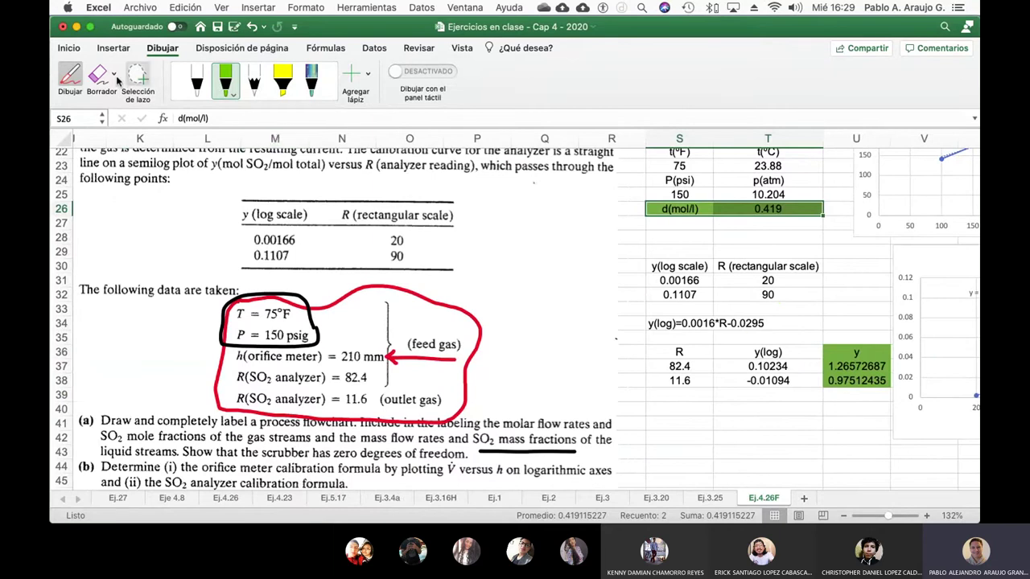
pyautogui.click(70, 75)
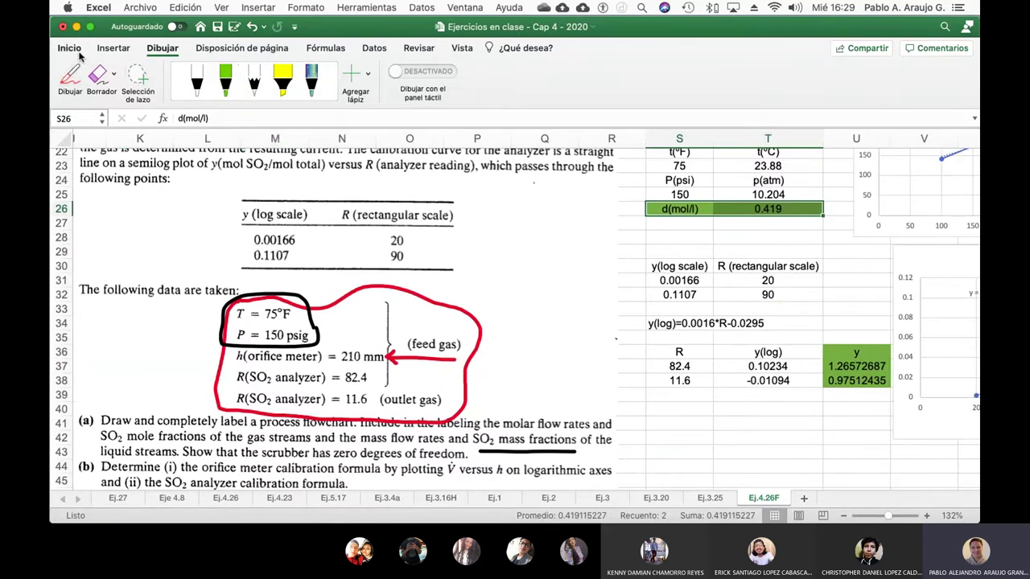
pyautogui.click(79, 50)
pyautogui.click(858, 368)
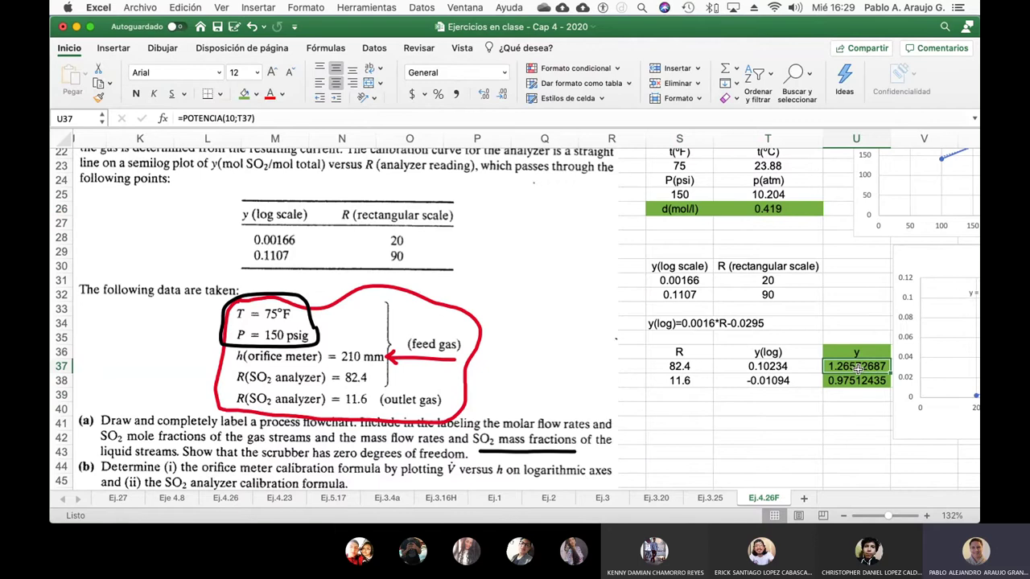
pyautogui.click(276, 119)
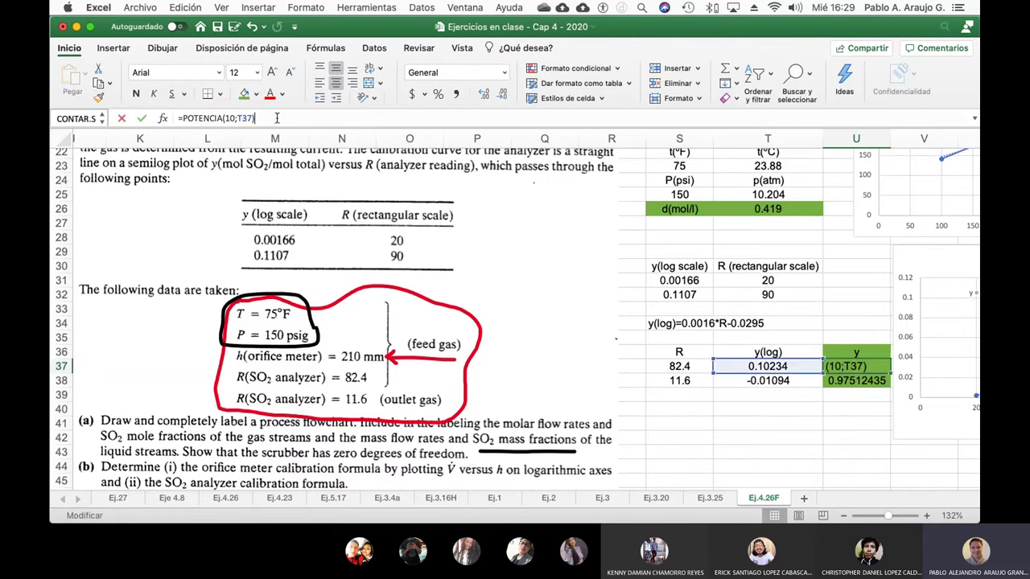
pyautogui.press('Return')
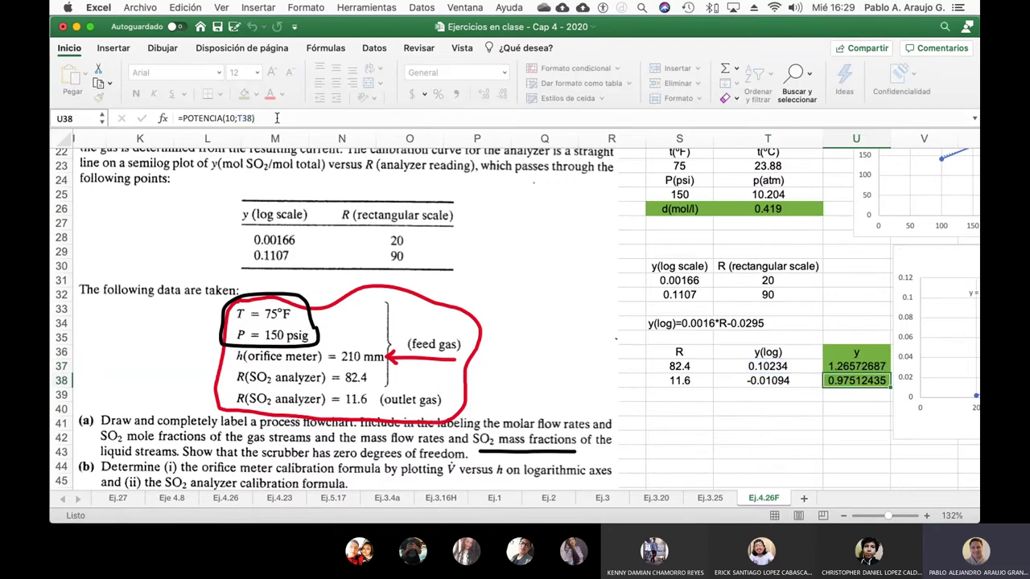
pyautogui.click(276, 119)
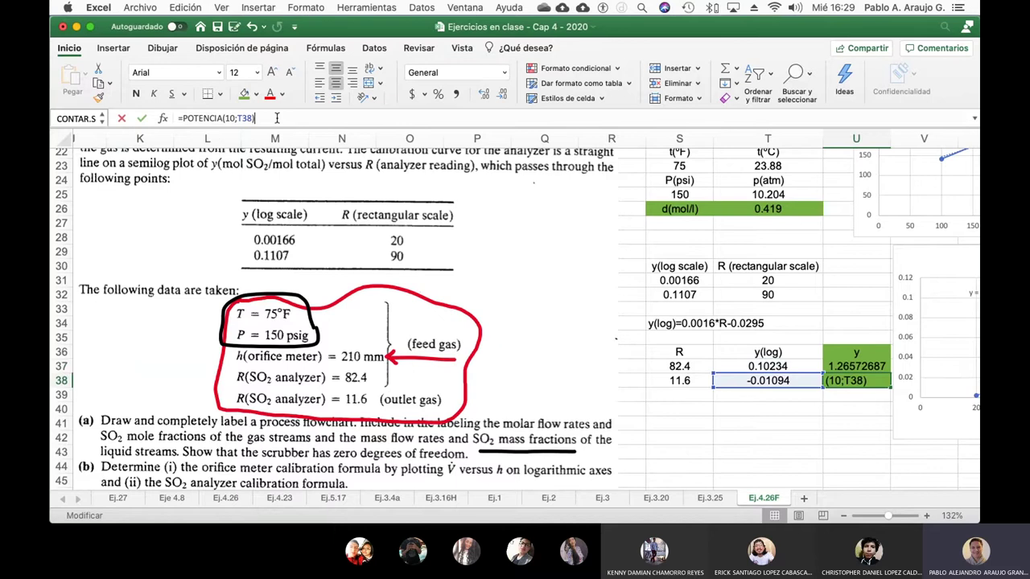
pyautogui.press('Return')
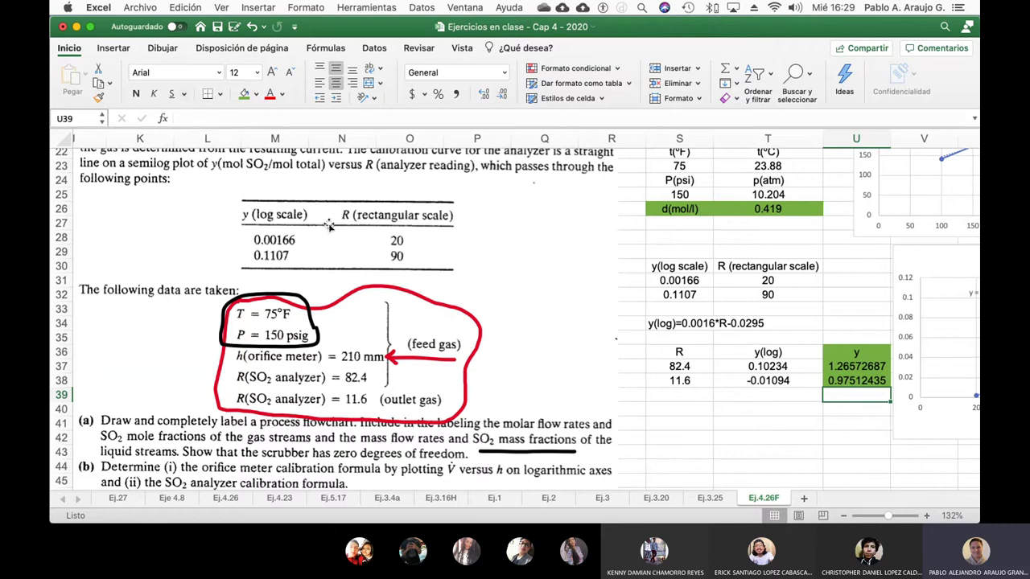
# - Compare the flowchart's Stream 1 and Stream 4 data with the given readings and the calculated flow, density and y values
pyautogui.hscroll(-9, 326, 225)
pyautogui.hscroll(-2, 329, 228)
pyautogui.scroll(1, 329, 228)
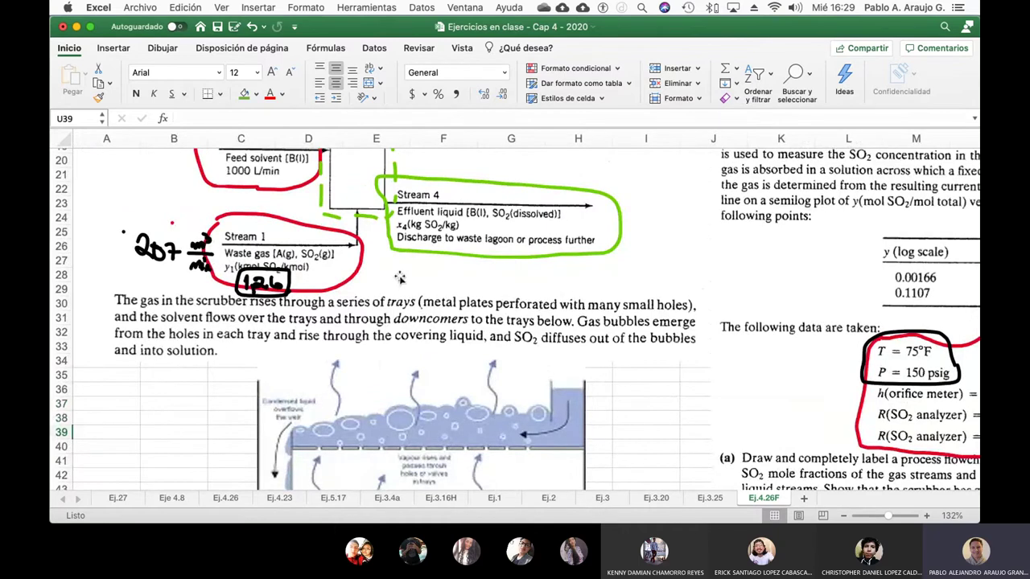
pyautogui.hscroll(7, 399, 278)
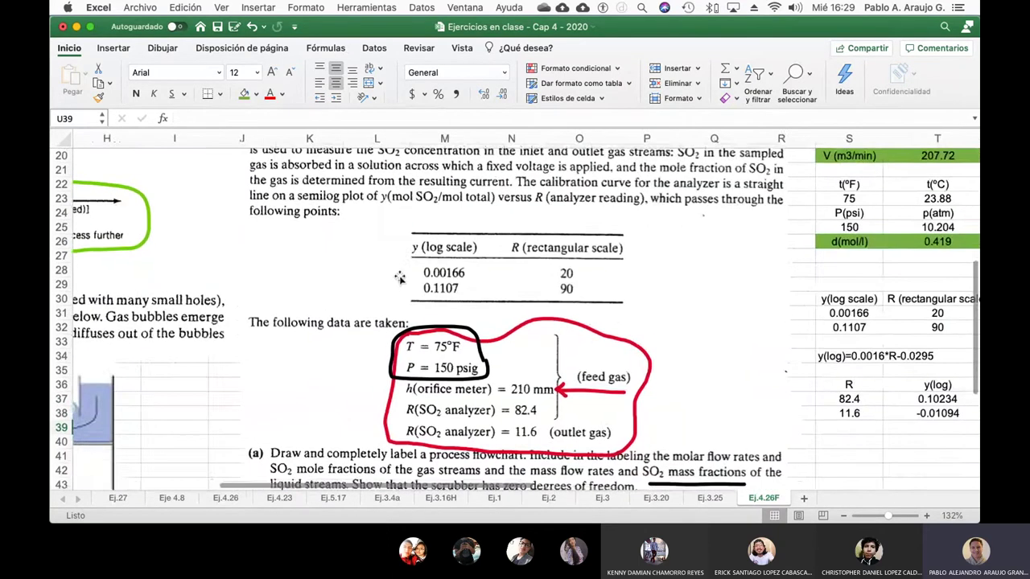
pyautogui.hscroll(4, 399, 278)
pyautogui.scroll(-3, 399, 277)
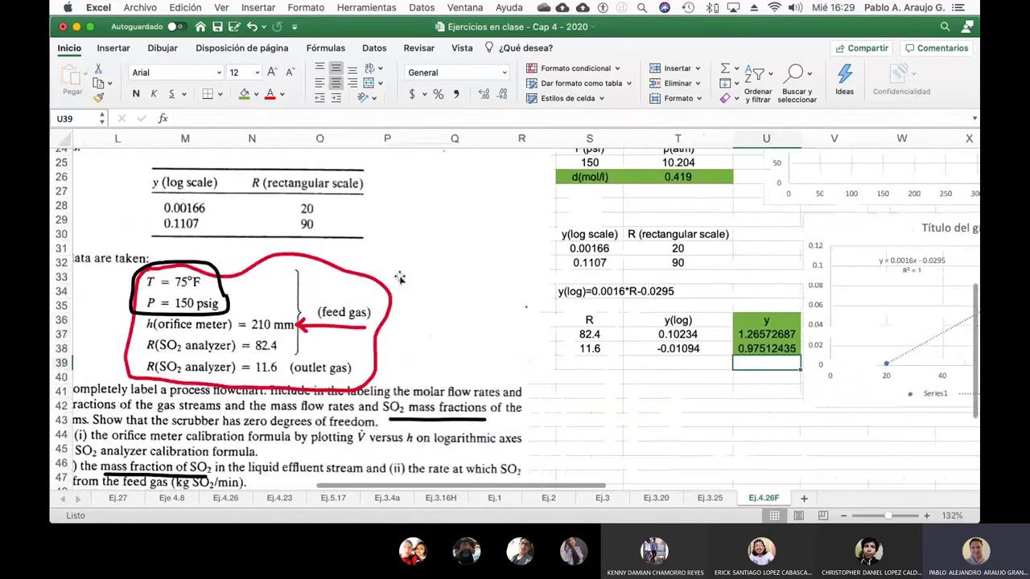
pyautogui.hscroll(1, 399, 277)
pyautogui.scroll(1, 399, 278)
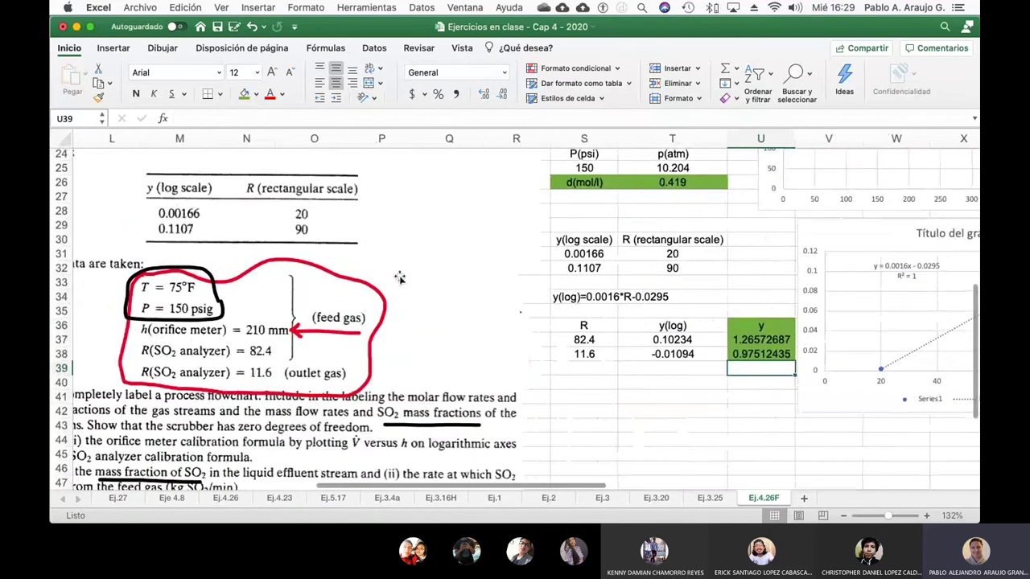
pyautogui.scroll(5, 400, 277)
pyautogui.hscroll(-1, 400, 278)
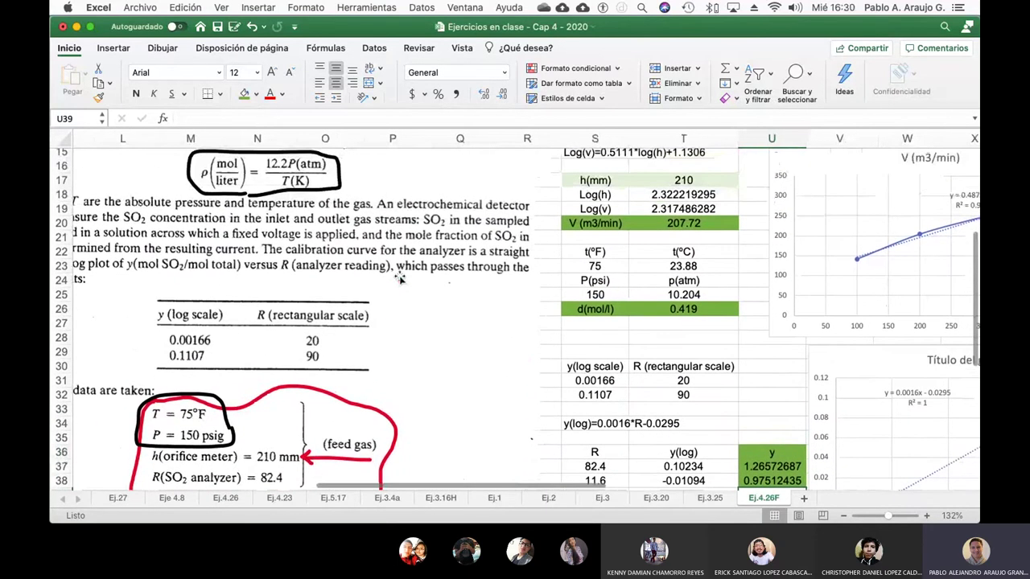
# - Review the problem statement, the scrubber flow diagram and the calculated flow rate, density and SO2 mole fraction results on sheet Ej.4.26F
pyautogui.scroll(-4, 399, 278)
pyautogui.scroll(4, 400, 278)
pyautogui.hscroll(-1, 399, 277)
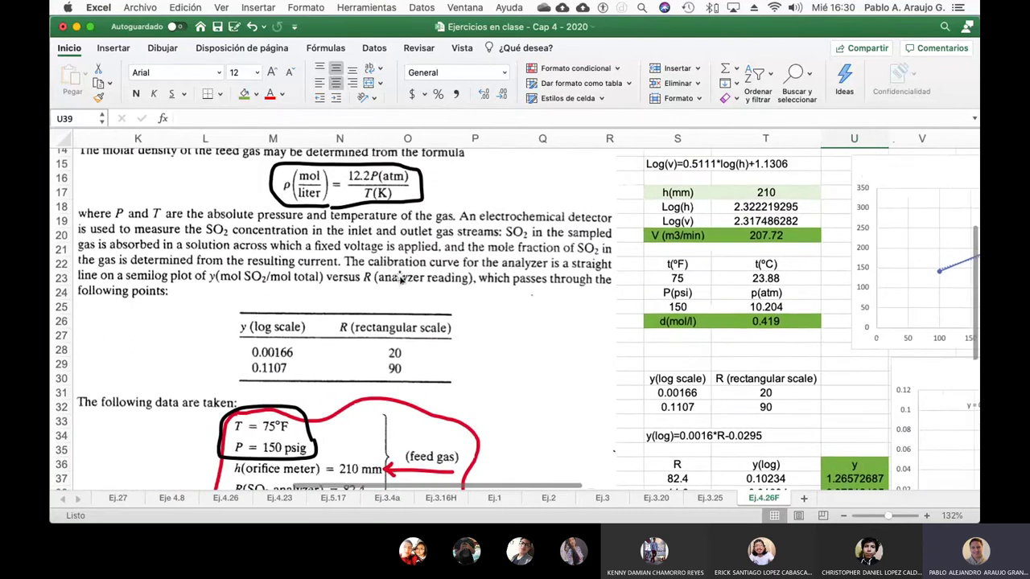
pyautogui.hscroll(-10, 400, 277)
pyautogui.scroll(3, 399, 278)
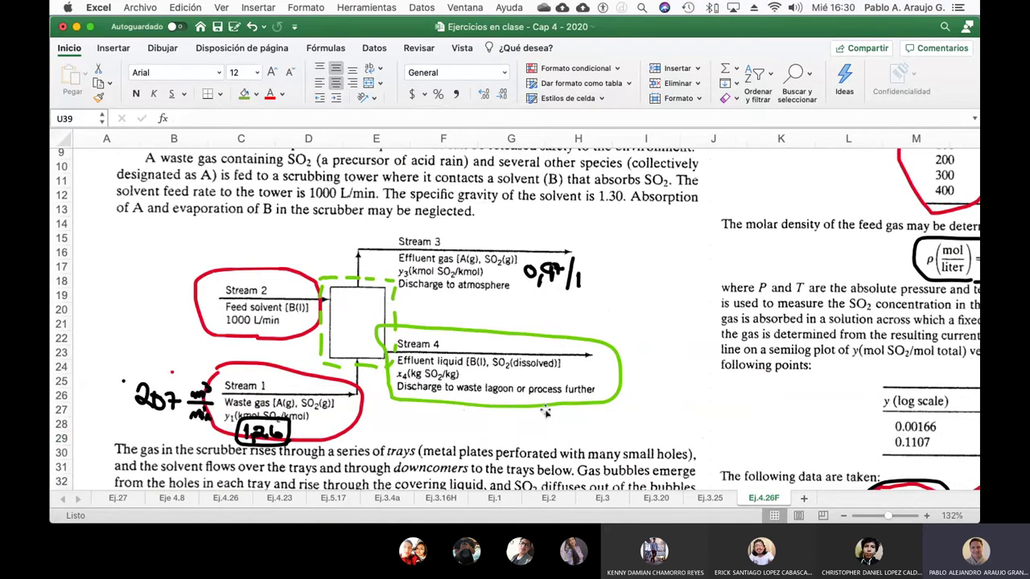
pyautogui.hscroll(2, 672, 410)
pyautogui.hscroll(6, 679, 410)
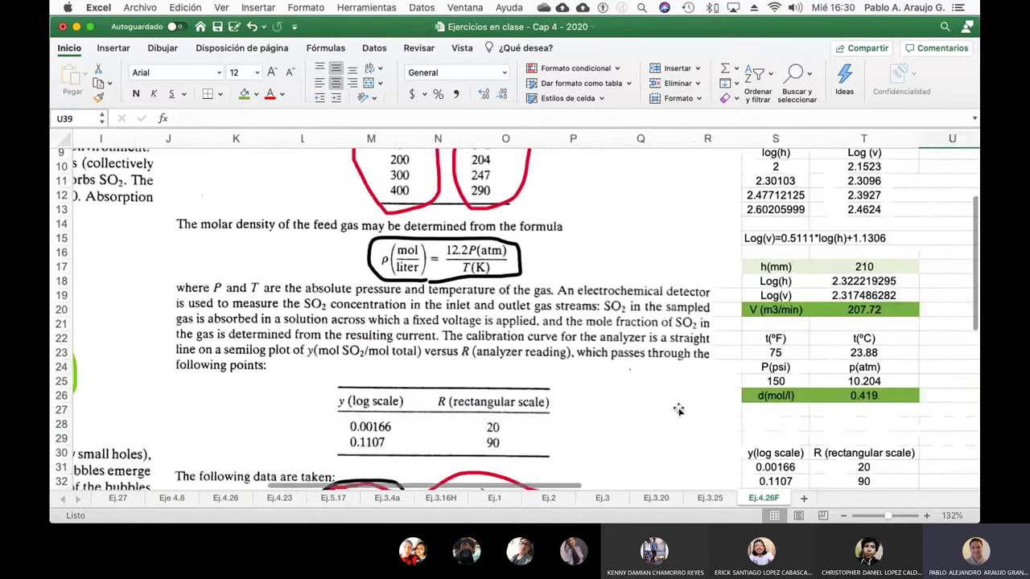
pyautogui.hscroll(2, 679, 410)
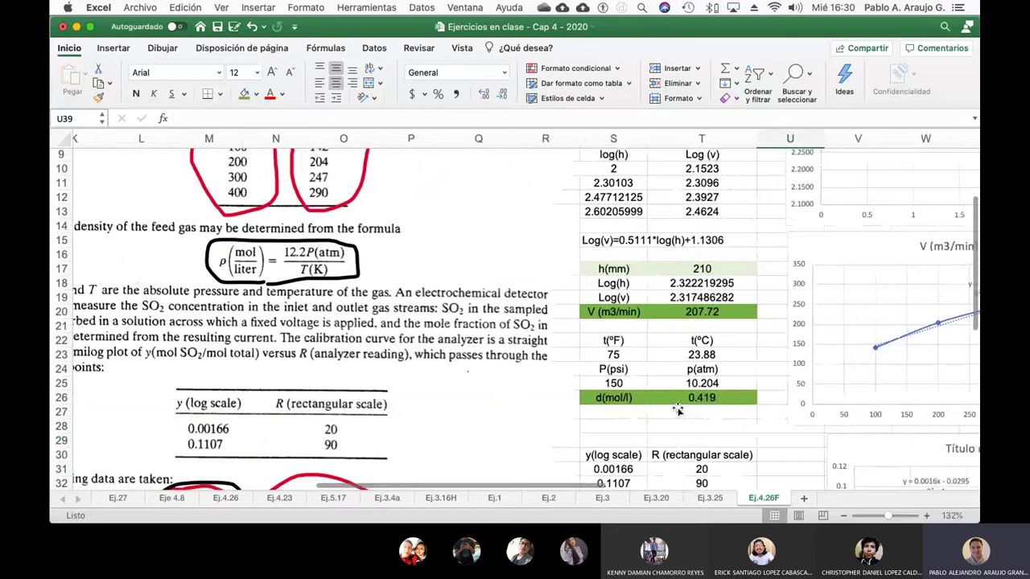
pyautogui.scroll(4, 680, 412)
pyautogui.scroll(-5, 680, 412)
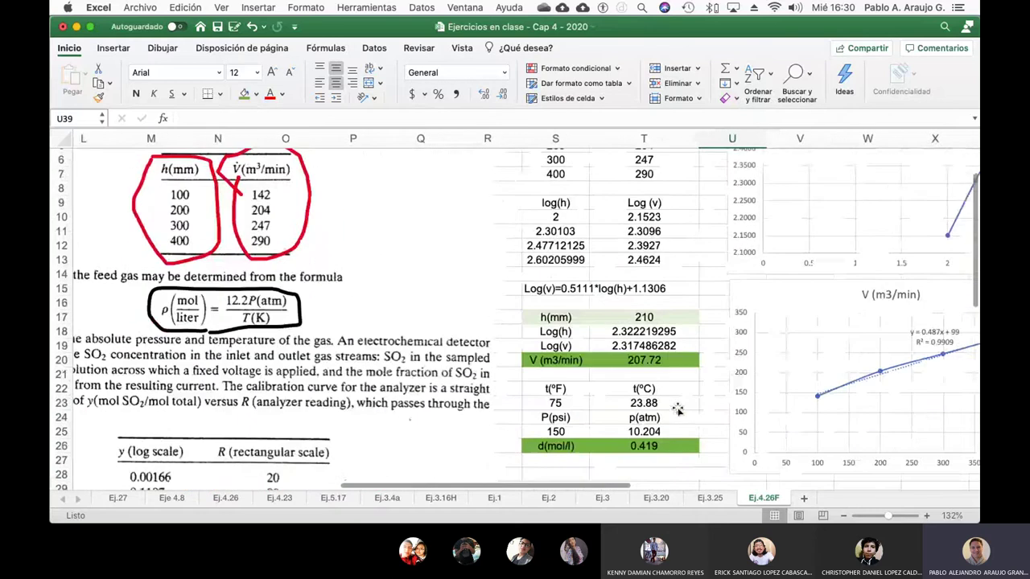
pyautogui.scroll(3, 676, 407)
pyautogui.scroll(2, 677, 408)
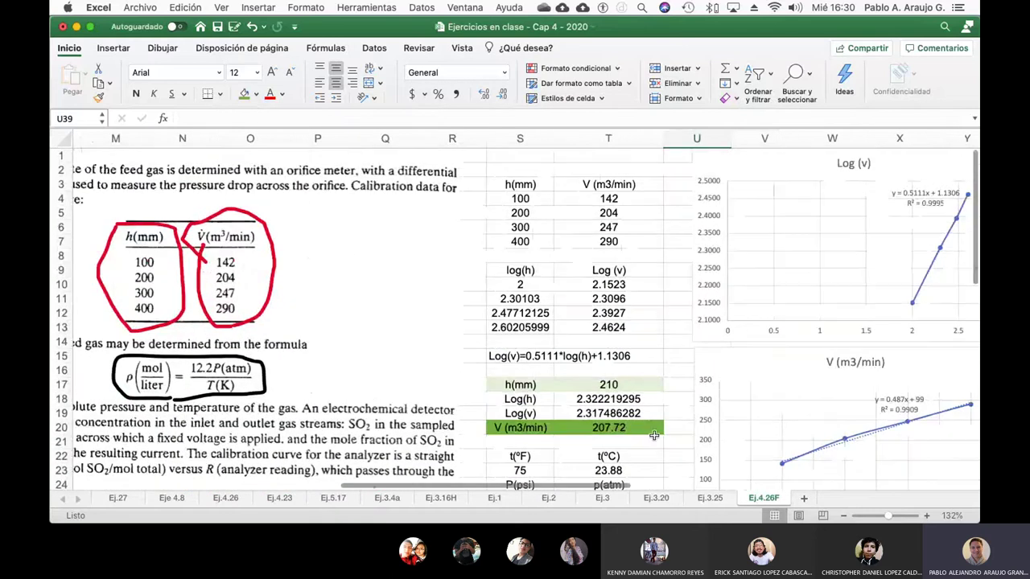
pyautogui.scroll(-6, 660, 426)
pyautogui.scroll(-6, 655, 435)
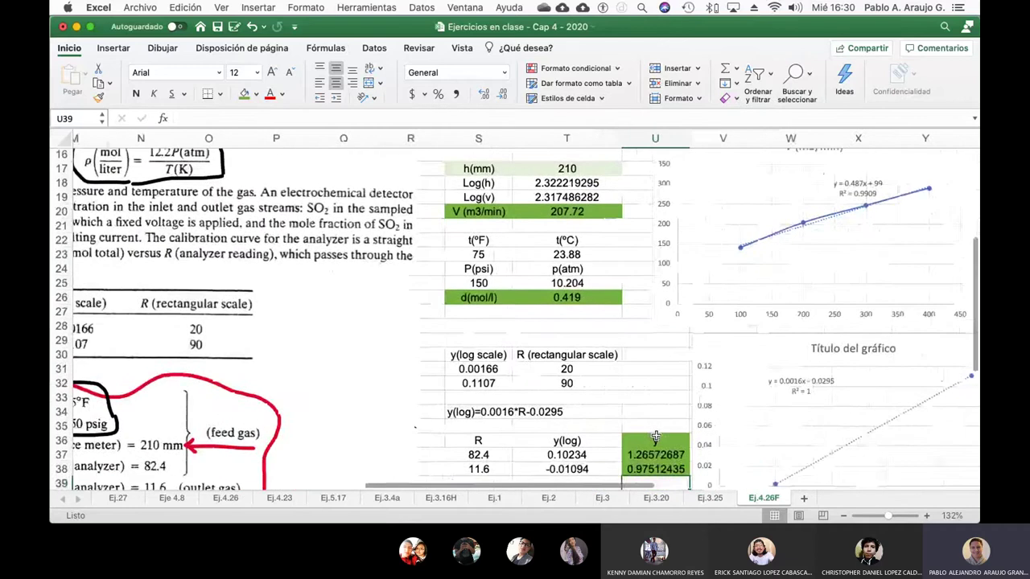
pyautogui.scroll(-2, 655, 436)
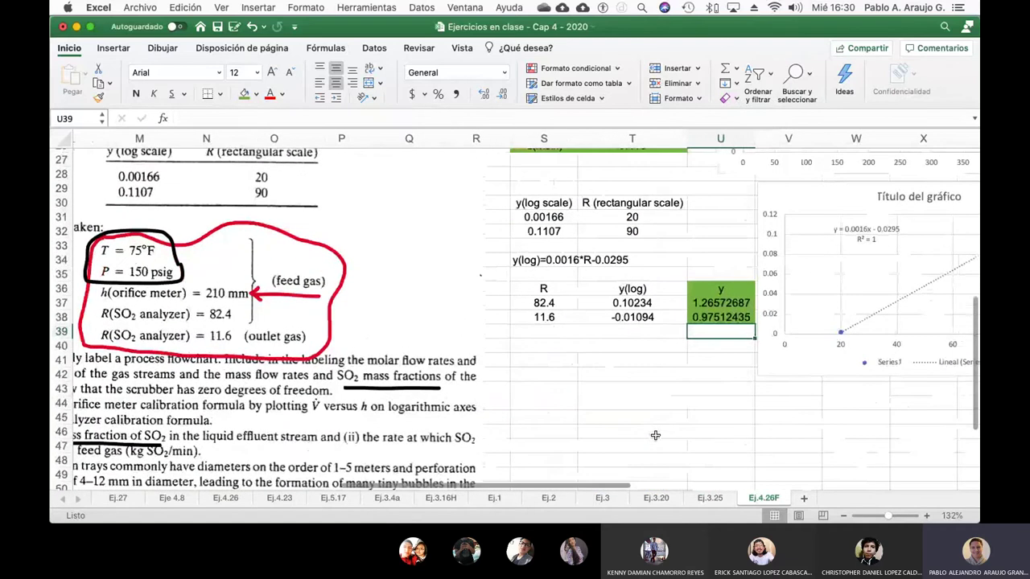
# - Enter the feed gas volumetric flow rate 207.72 in cell S44, below the mole fraction results
pyautogui.click(549, 402)
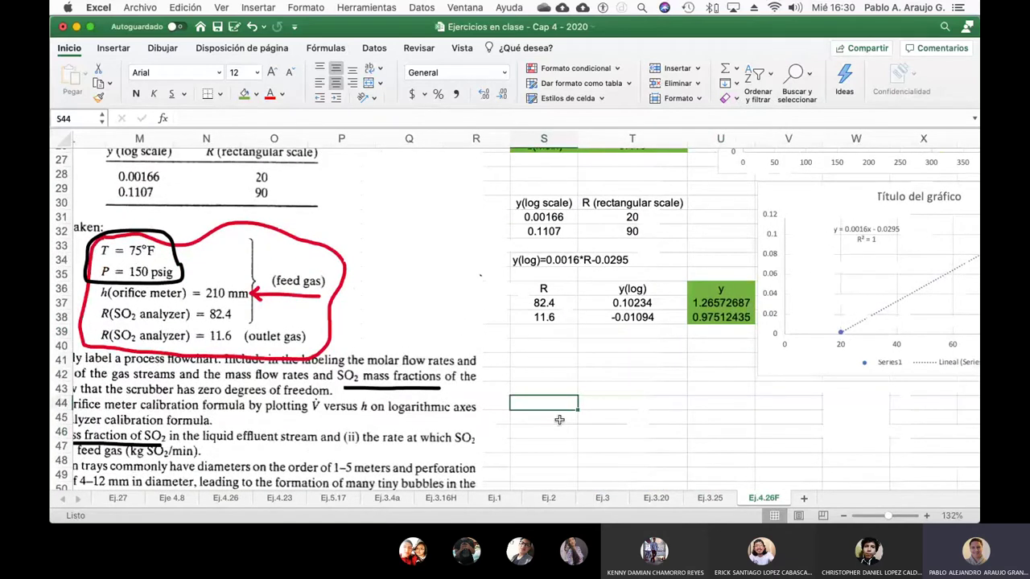
pyautogui.write('207.')
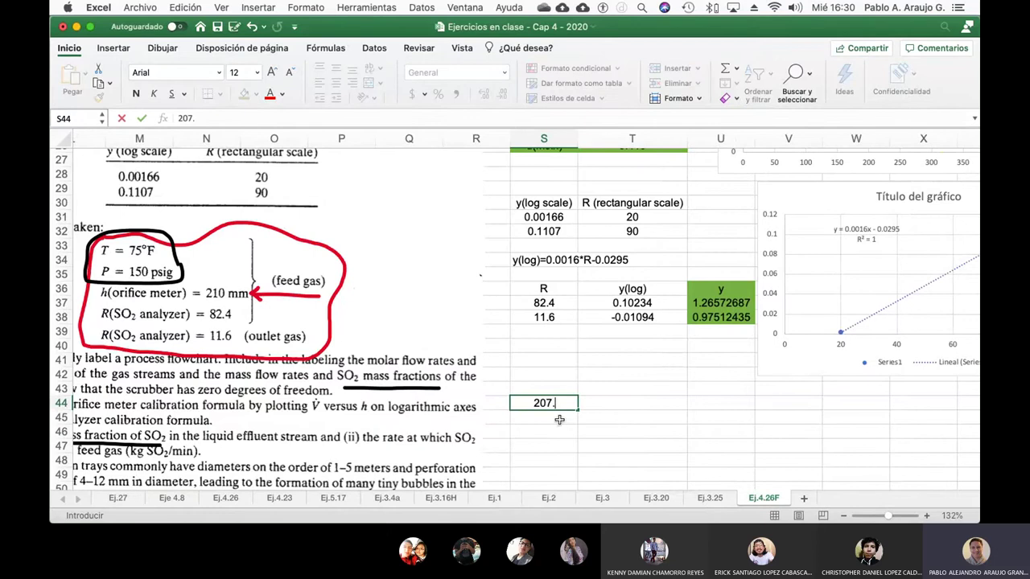
pyautogui.scroll(5, 560, 419)
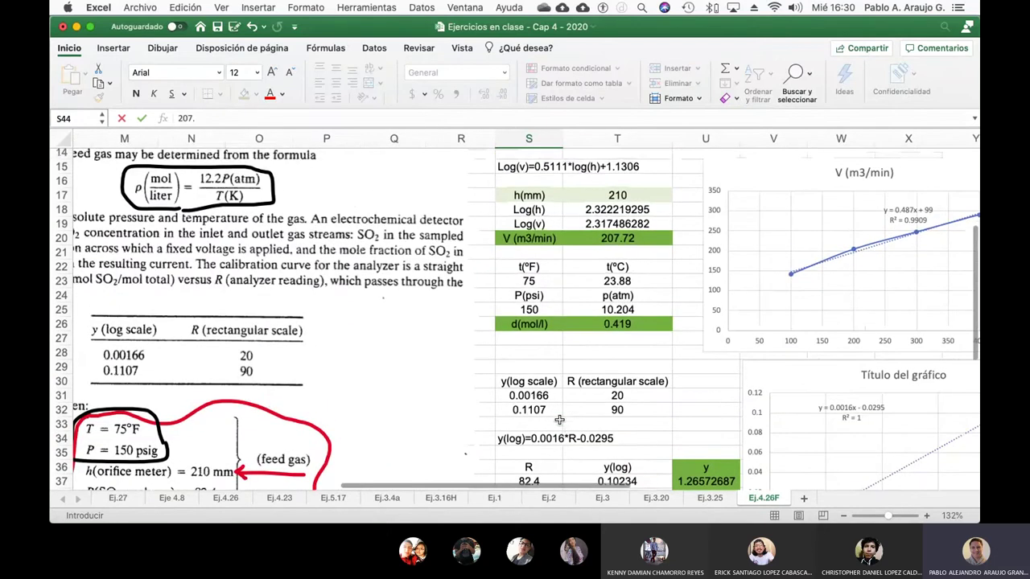
pyautogui.write('72')
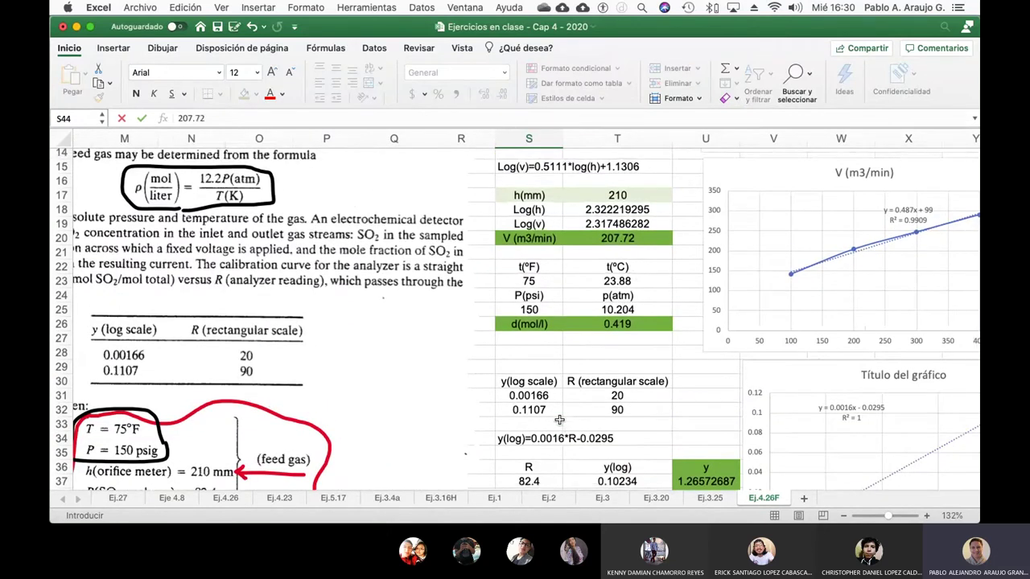
pyautogui.scroll(-4, 559, 419)
pyautogui.press('Tab')
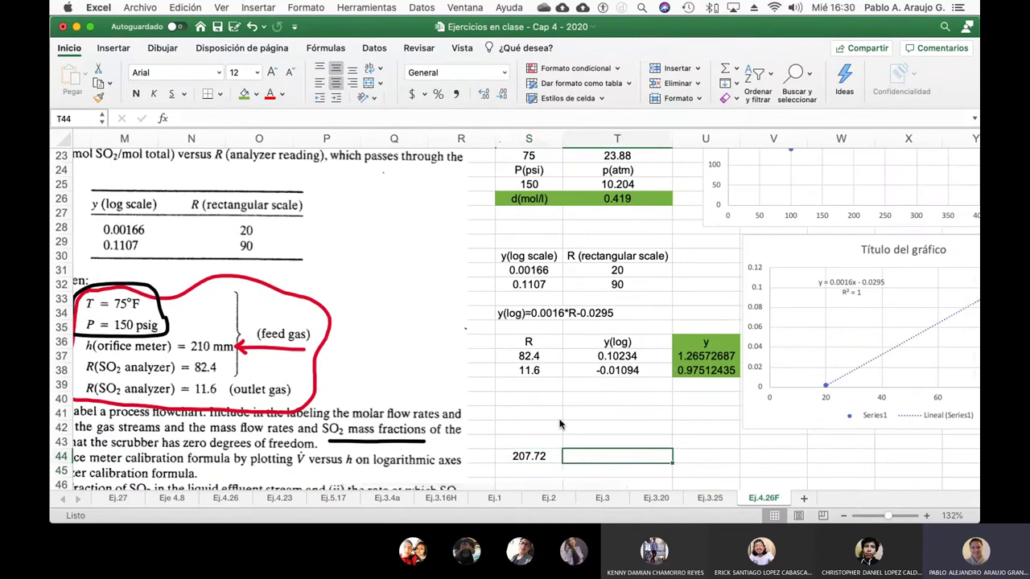
# - Write the flow rate's units beside it as a fraction, m3 in T44 over min in T45
pyautogui.write('m3')
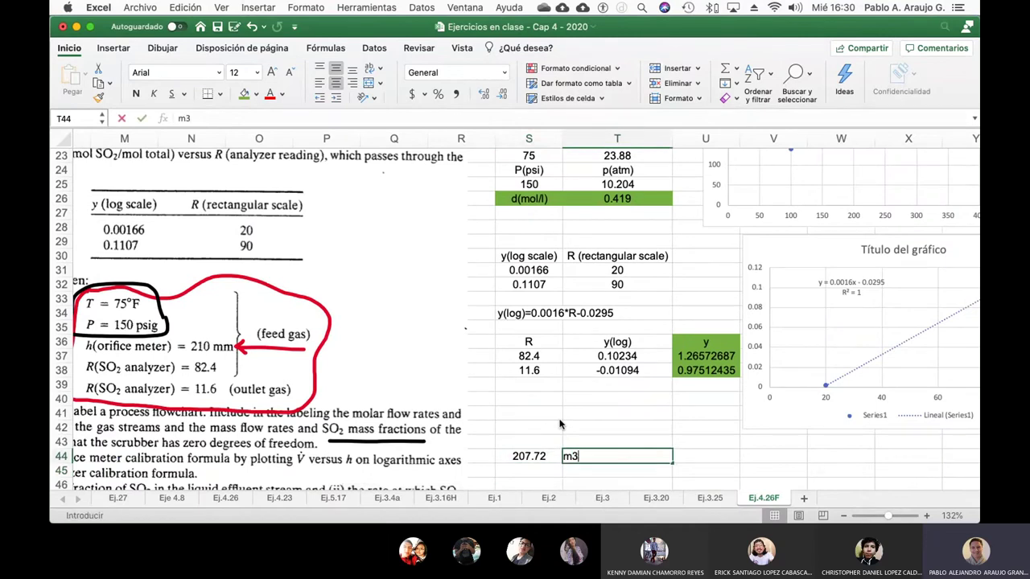
pyautogui.press('Return')
pyautogui.write('min')
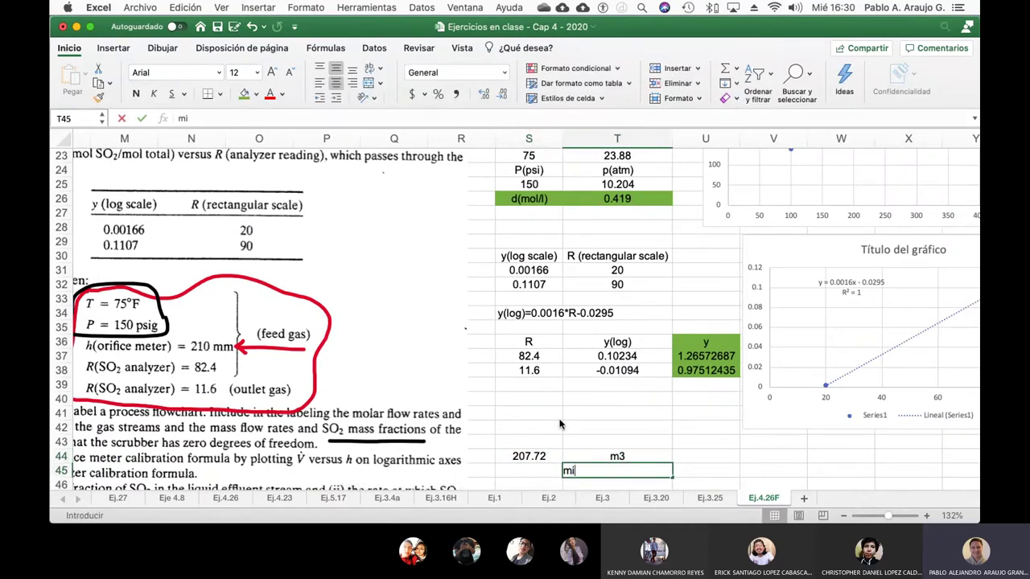
pyautogui.press('Return')
# - Enter the volume conversion factor in column U, with 1000l in U44 over 1m3 in U45
pyautogui.press('Up')
pyautogui.press('Right')
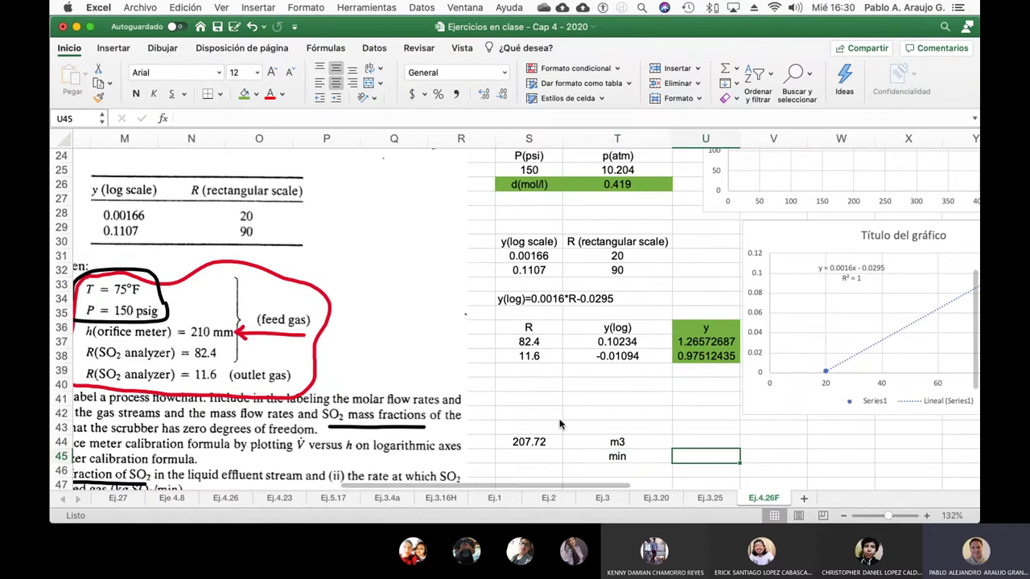
pyautogui.press('Up')
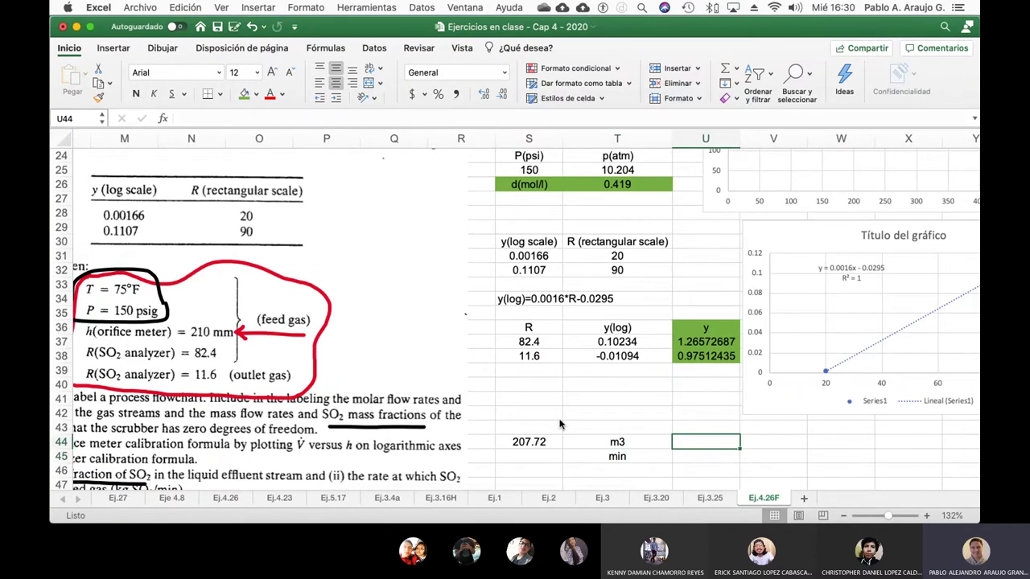
pyautogui.press('Down')
pyautogui.write('1m3')
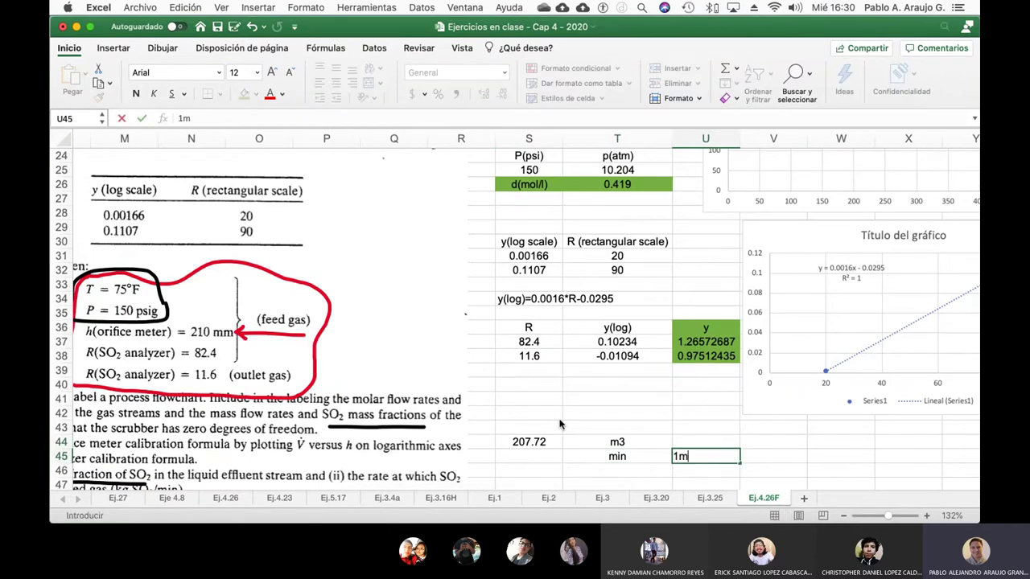
pyautogui.press('Return')
pyautogui.press('Up')
pyautogui.press('Up')
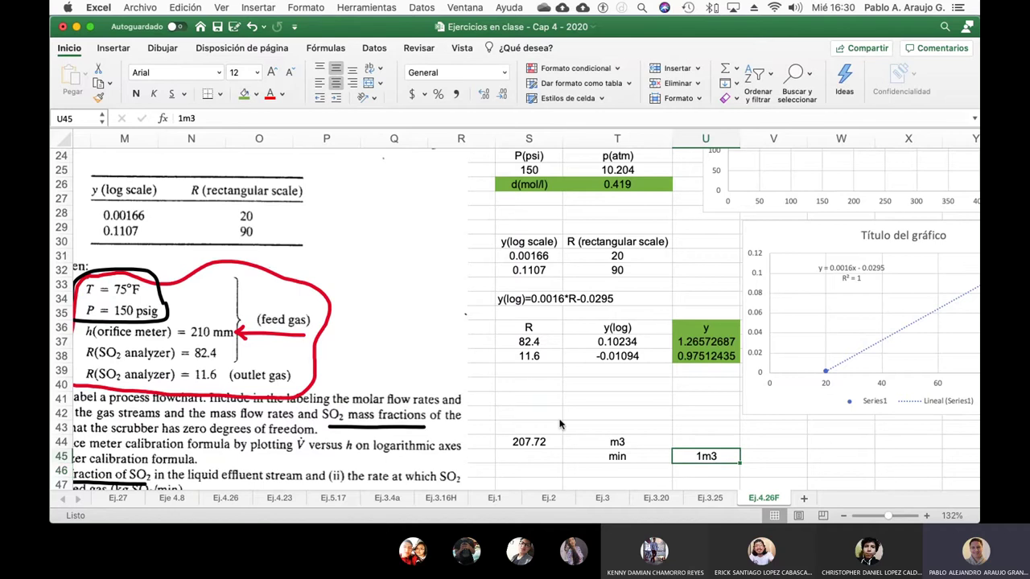
pyautogui.write('1000l')
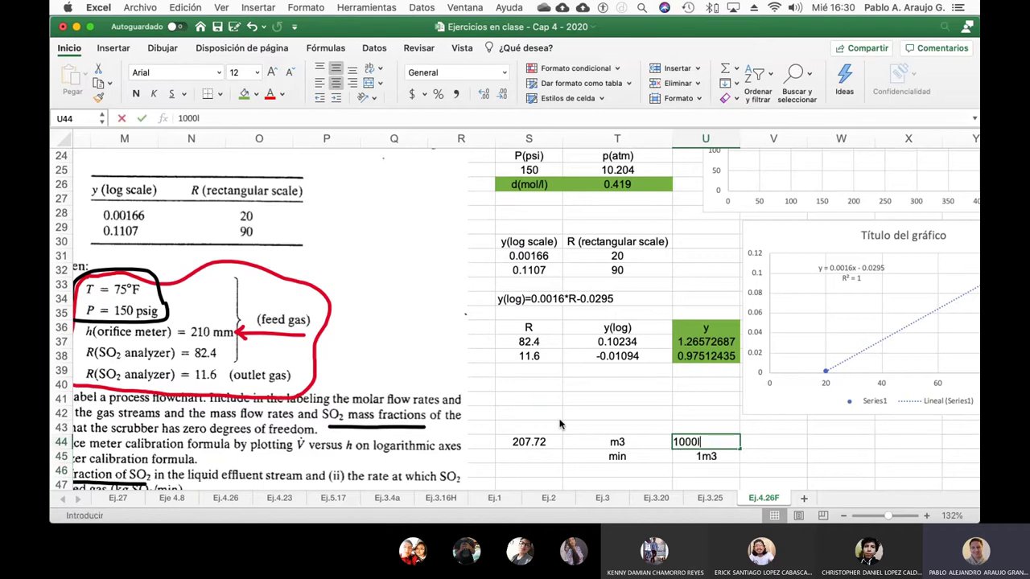
pyautogui.press('Return')
# - Enter the molar density factor in column V, with 0.419 moles in V44 over 1litro in V45
pyautogui.press('Right')
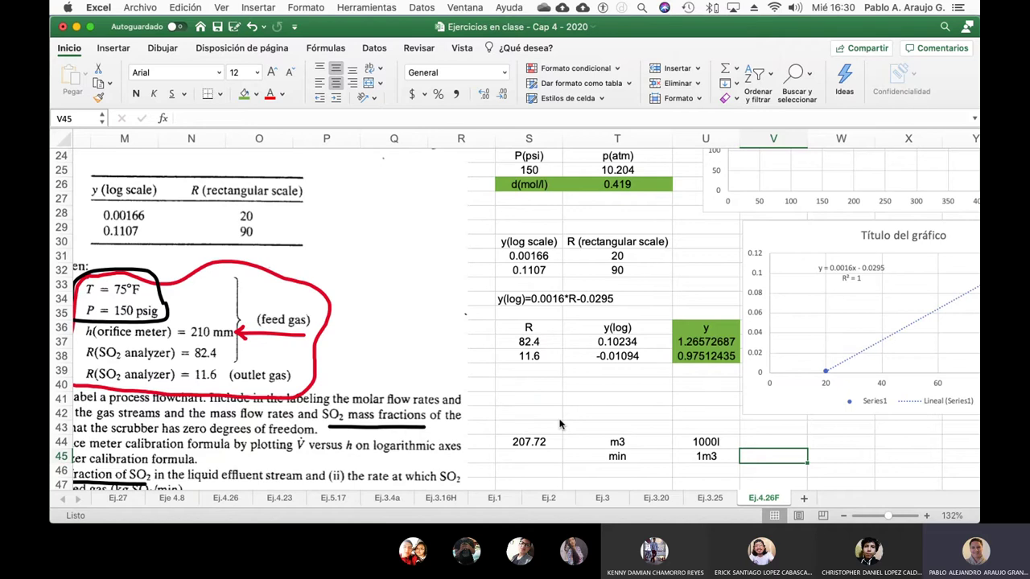
pyautogui.write('1lit')
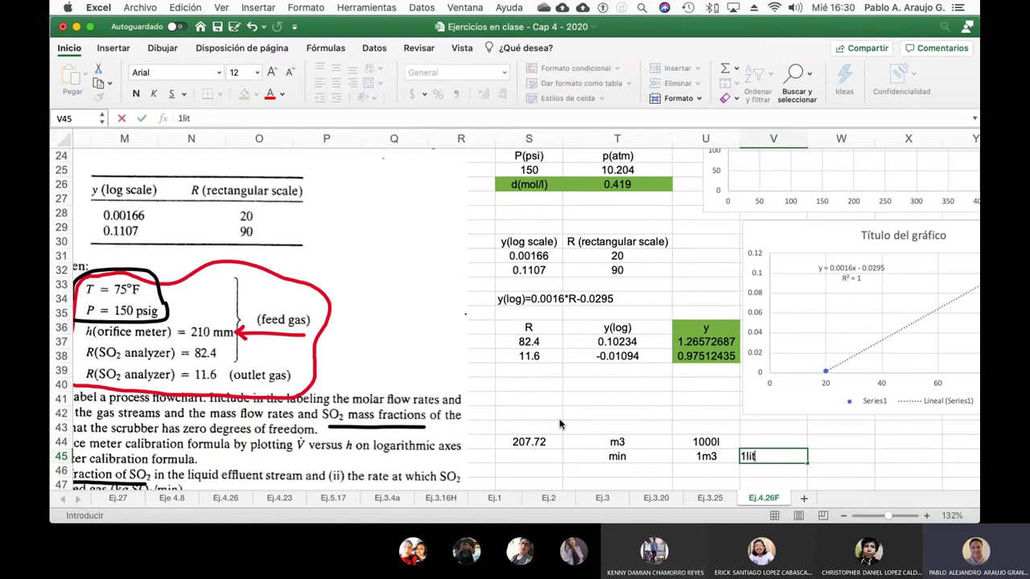
pyautogui.write('ro')
pyautogui.press('Return')
pyautogui.press('Up')
pyautogui.press('Up')
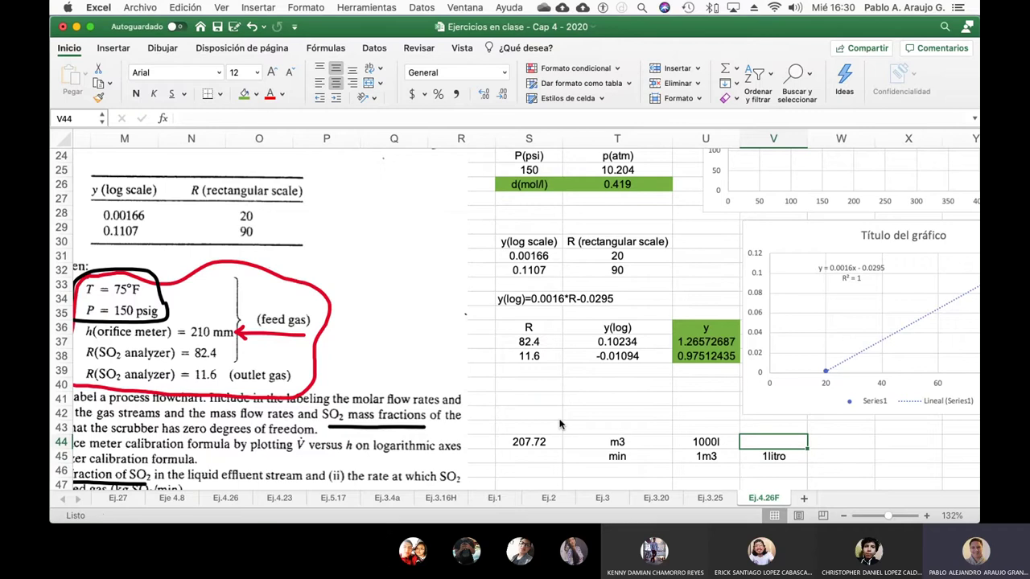
pyautogui.write('0.419')
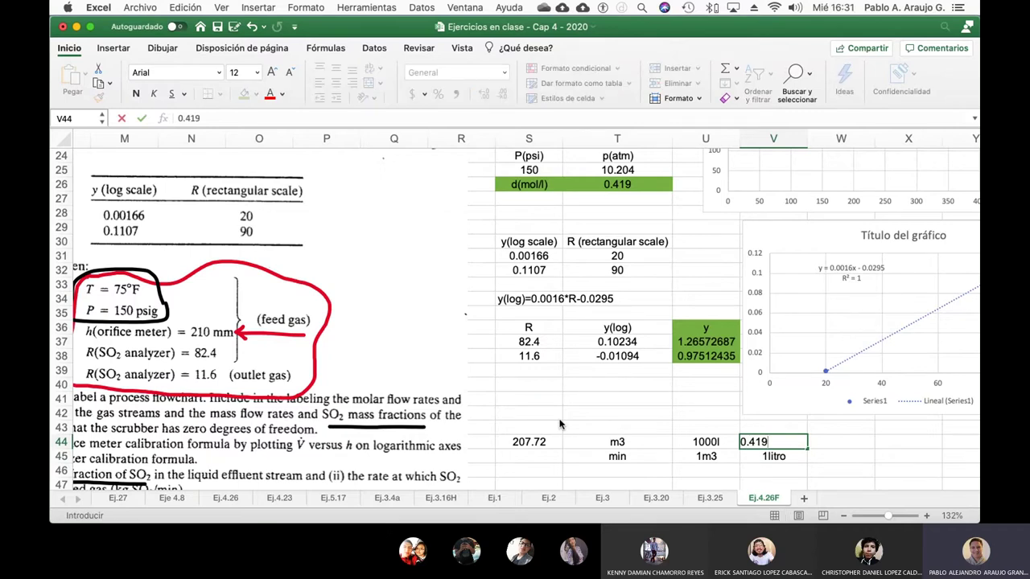
pyautogui.write(' moles')
pyautogui.press('Return')
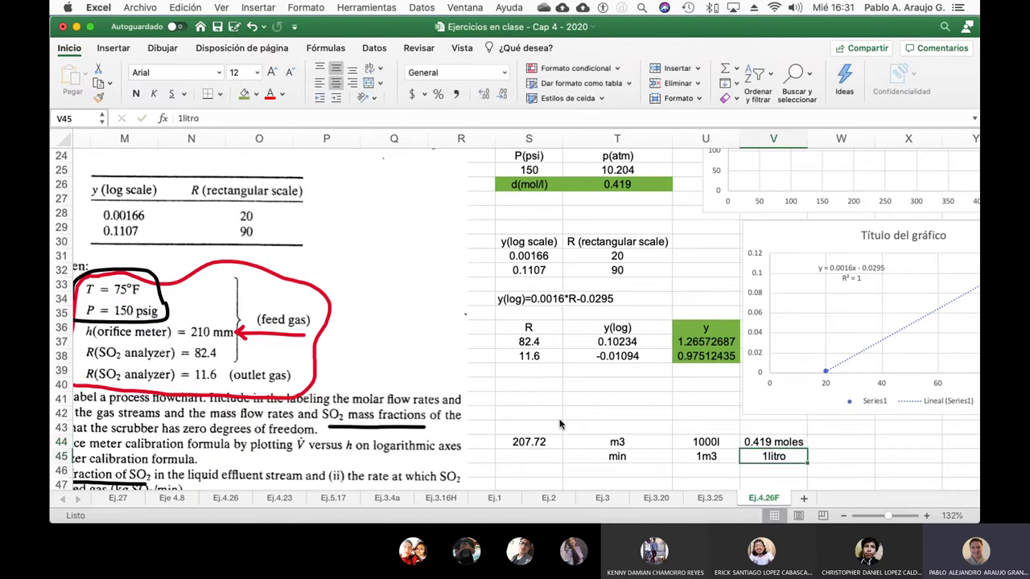
pyautogui.moveTo(571, 441); pyautogui.dragTo(793, 455)
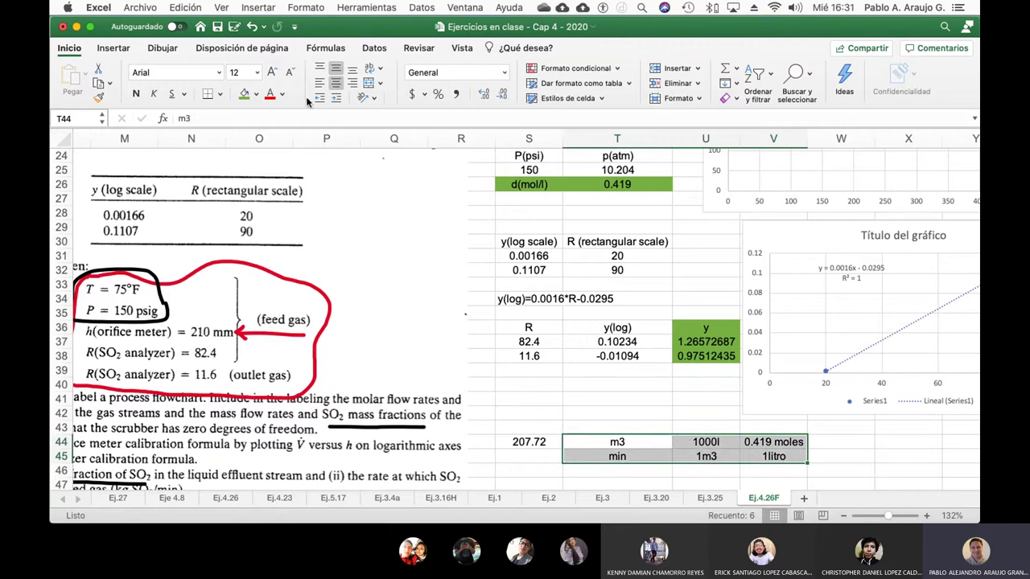
pyautogui.click(222, 95)
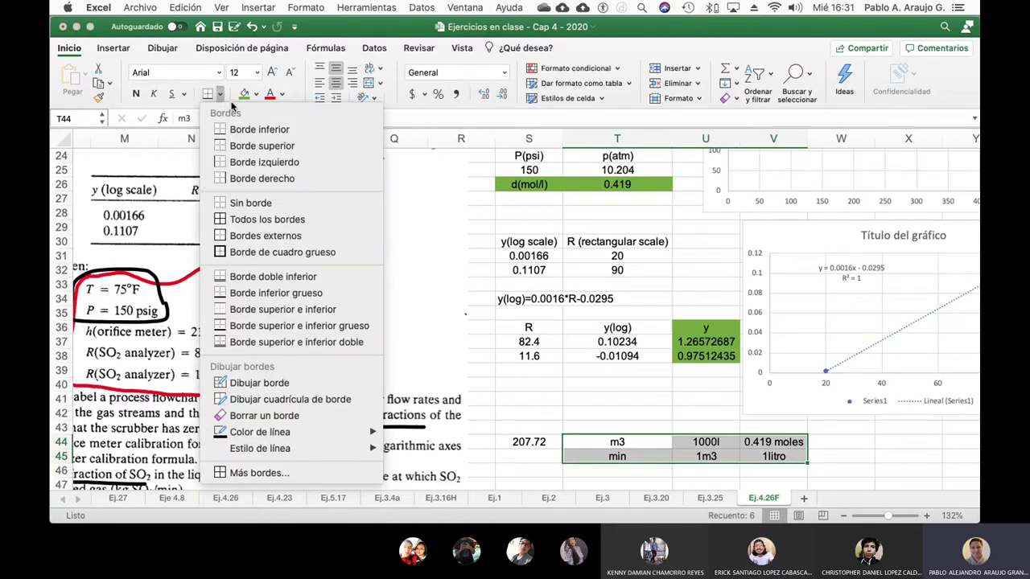
pyautogui.click(310, 177)
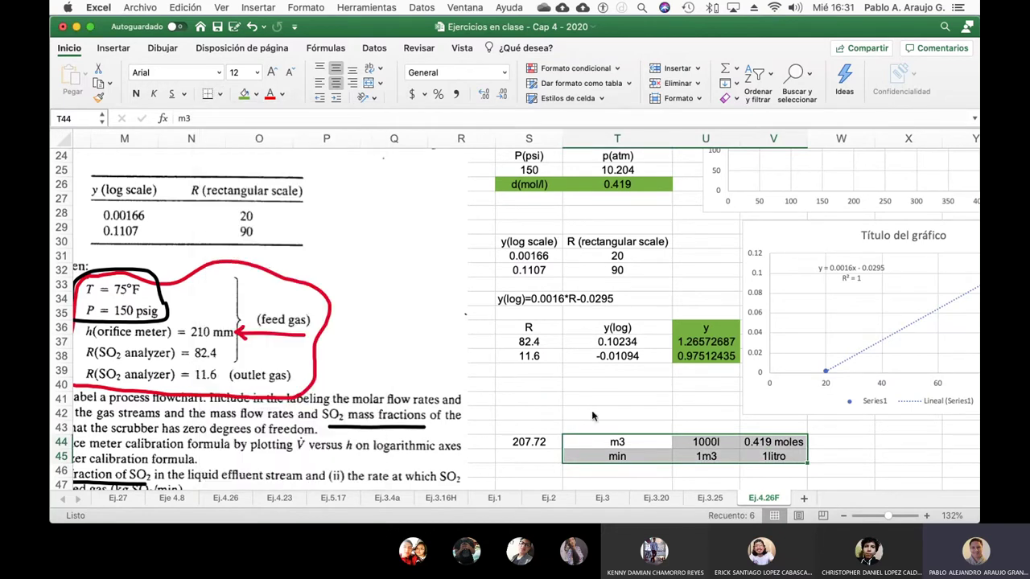
# - Add a bottom border to T44:V44 as the fraction line between the numerators and denominators
pyautogui.moveTo(595, 441); pyautogui.dragTo(757, 444)
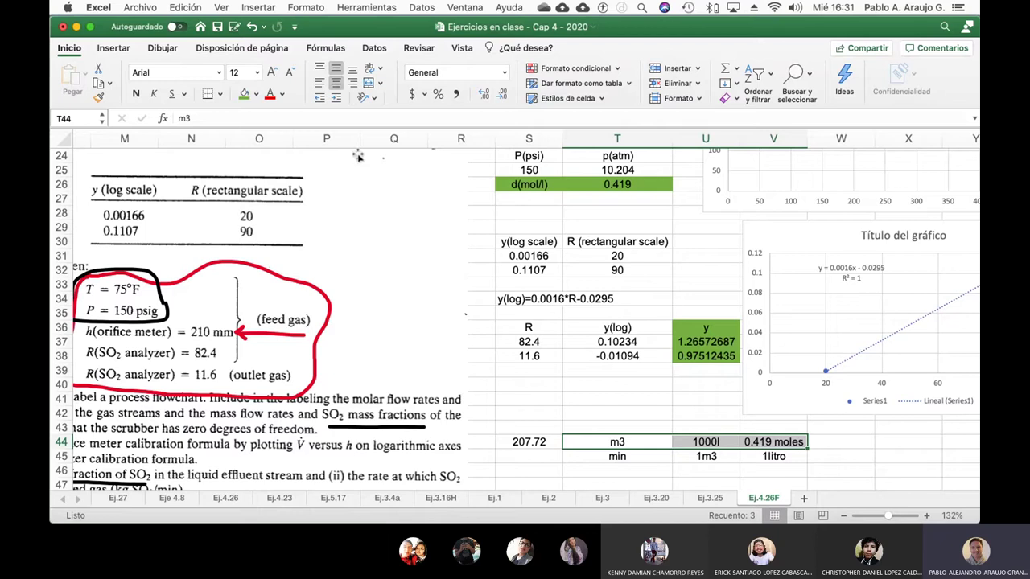
pyautogui.click(223, 96)
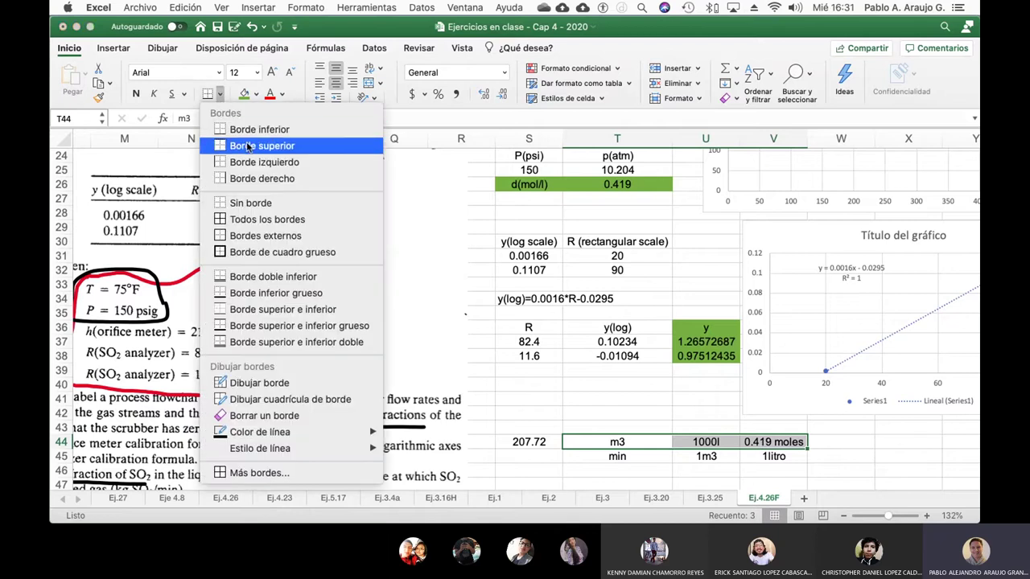
pyautogui.click(232, 131)
# - Add right borders to T44:T45 and U44:U45 to separate the units and conversion factors
pyautogui.moveTo(656, 443); pyautogui.dragTo(655, 456)
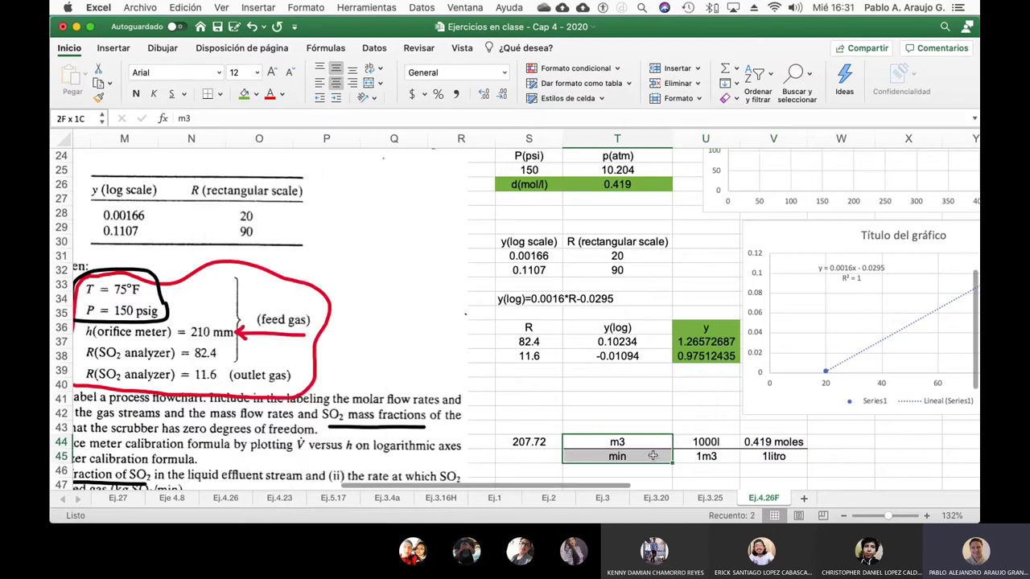
pyautogui.click(222, 95)
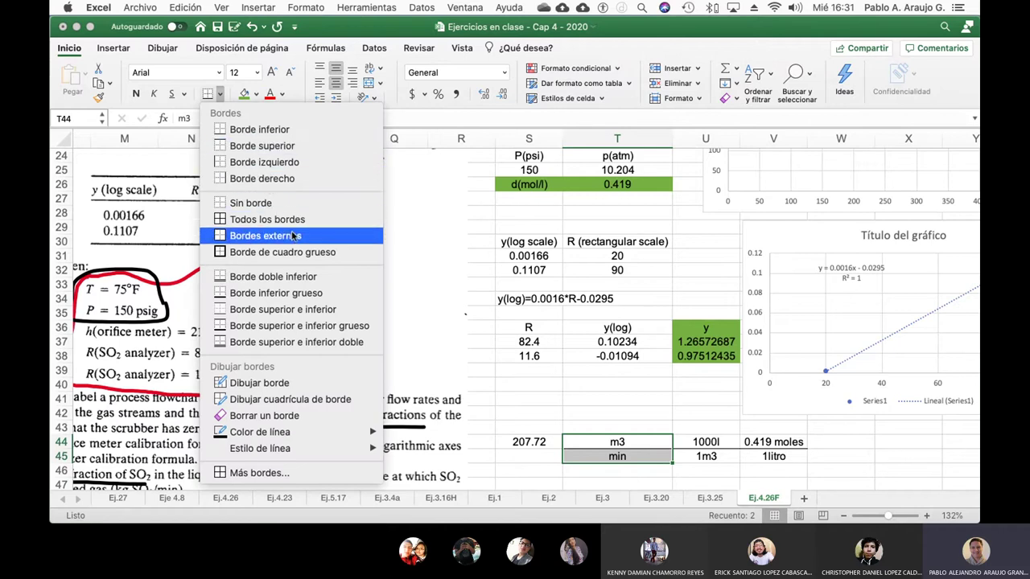
pyautogui.click(263, 179)
pyautogui.moveTo(724, 443); pyautogui.dragTo(724, 456)
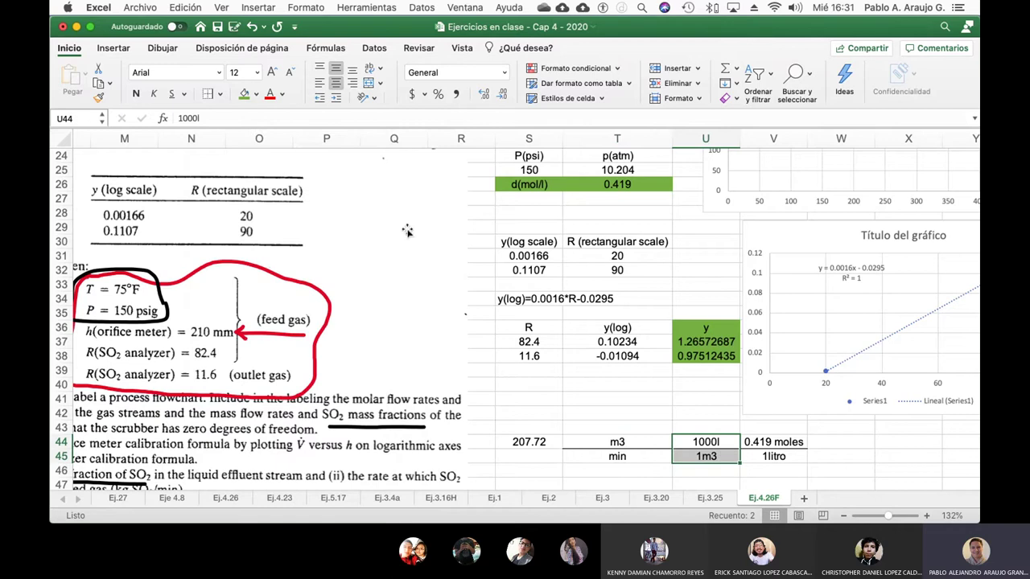
pyautogui.click(220, 96)
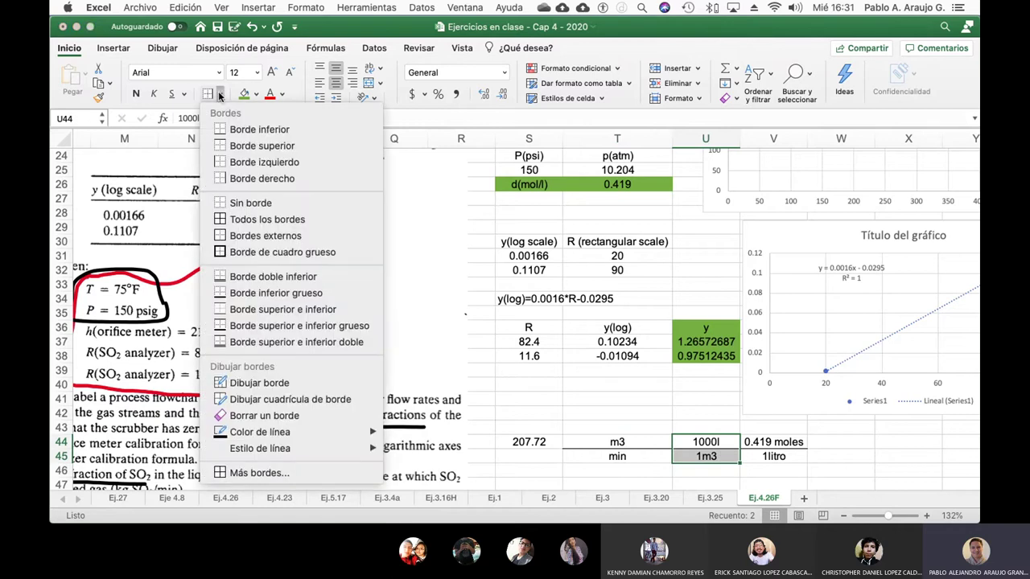
pyautogui.click(241, 131)
pyautogui.click(851, 465)
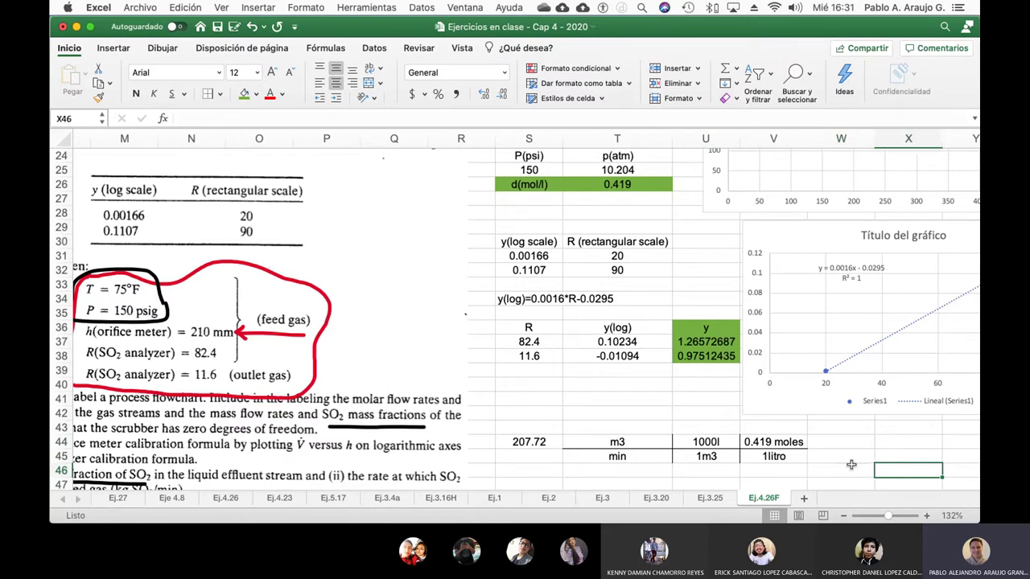
# - Calculate the molar flow rate in W44 with the formula =(S44*1000*0.419)
pyautogui.press('Up')
pyautogui.press('Up')
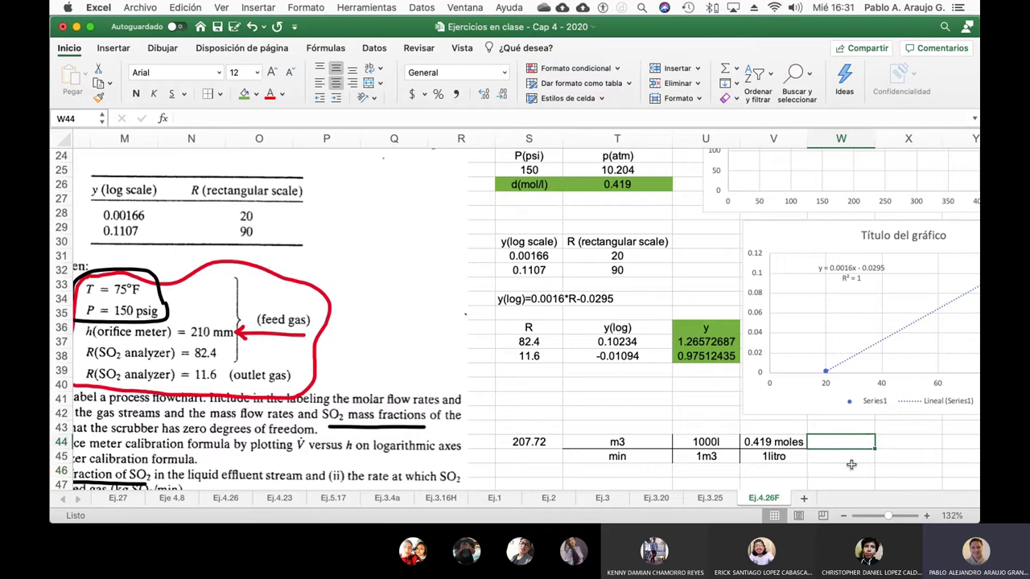
pyautogui.write('=')
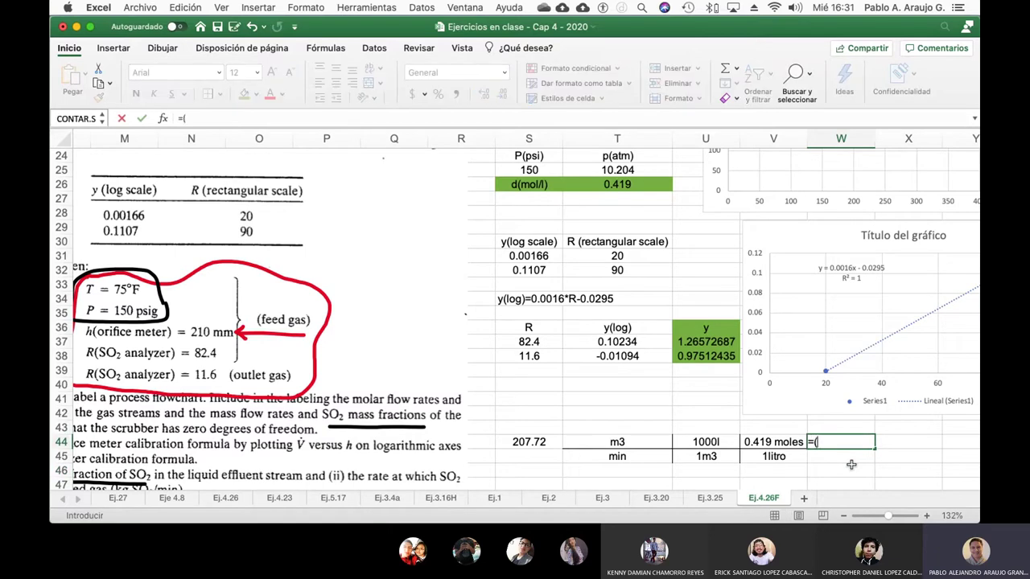
pyautogui.write('(')
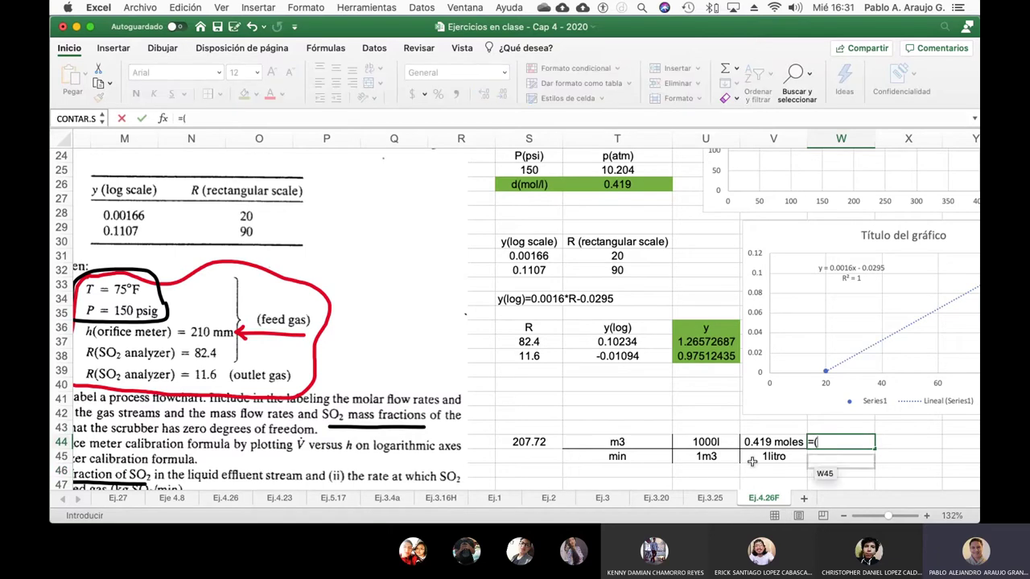
pyautogui.click(530, 441)
pyautogui.write('*')
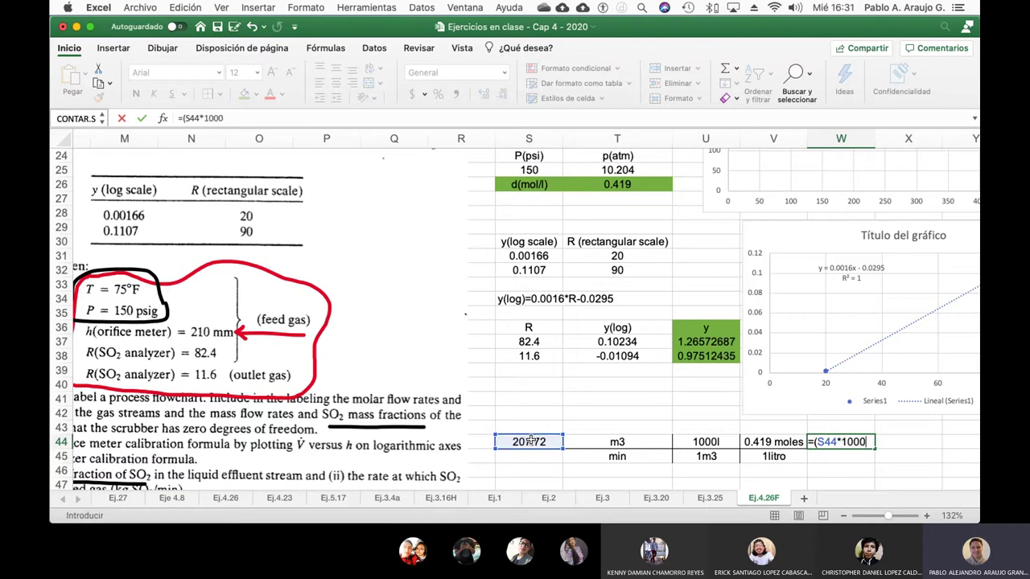
pyautogui.write('1000*0')
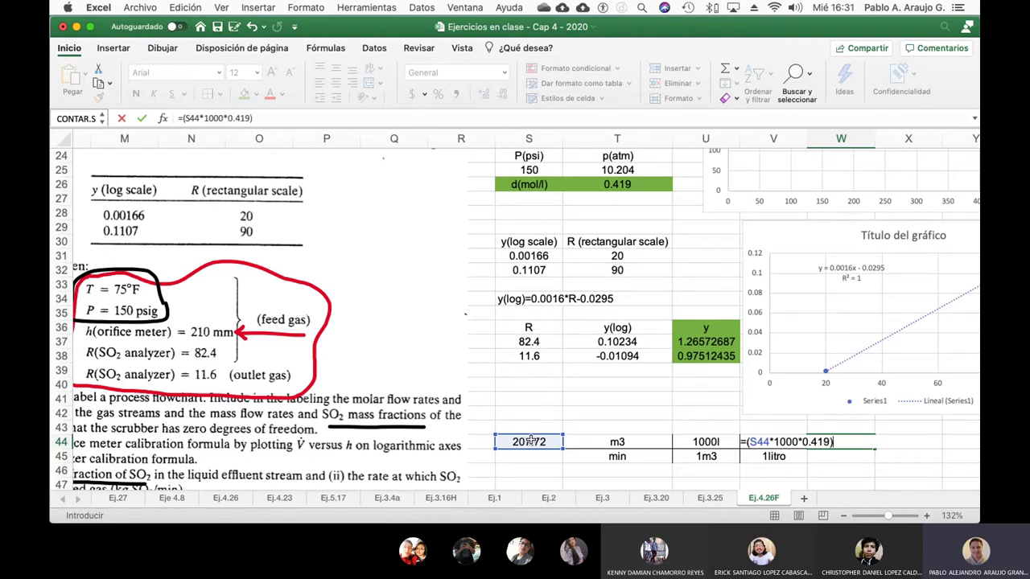
pyautogui.write('.419)')
pyautogui.press('Return')
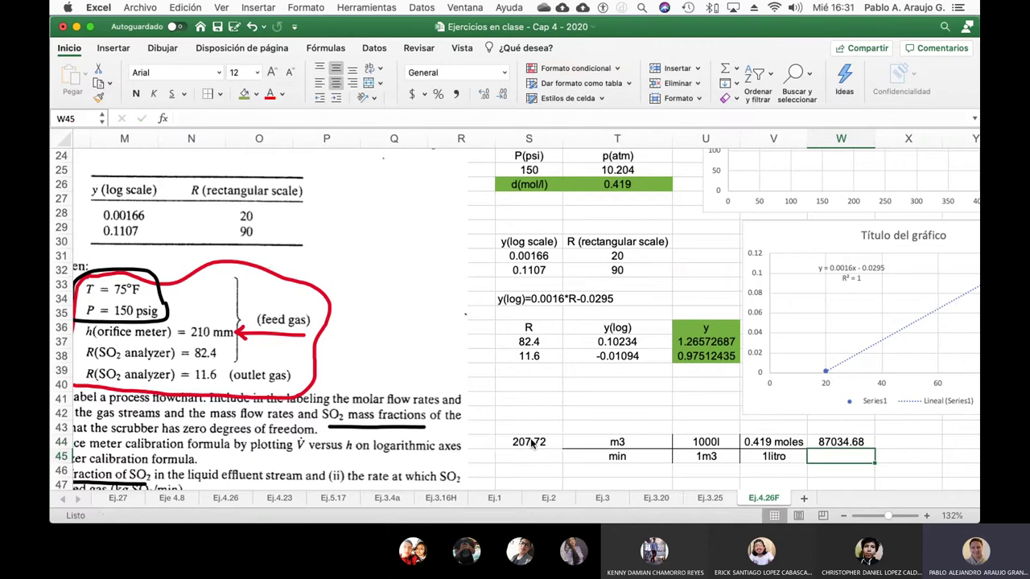
# - Enter the mole-to-kilomole conversion factor in column X, with 1 kmol in X44 over 1000 moles in X45
pyautogui.press('Right')
pyautogui.press('Up')
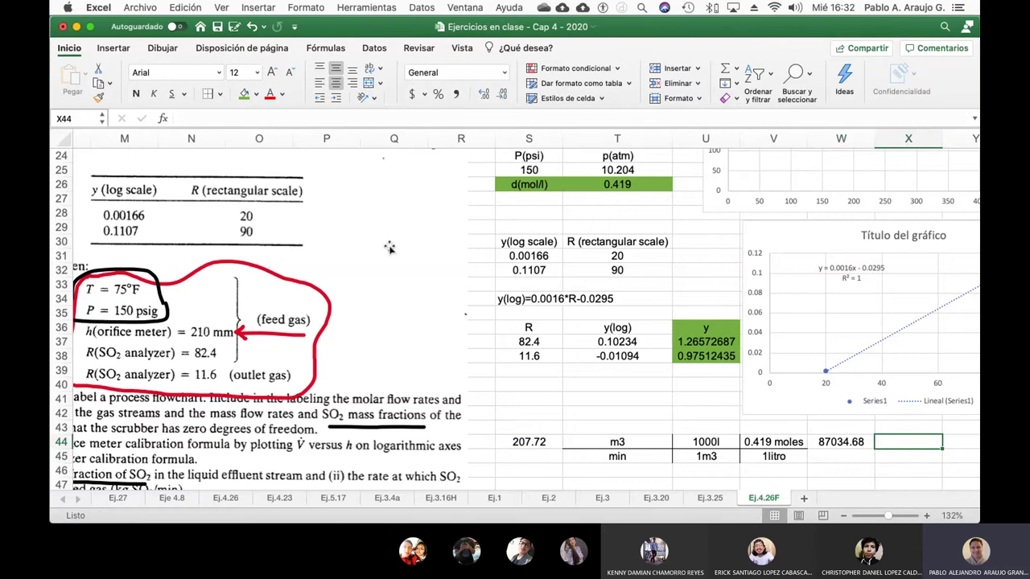
pyautogui.hscroll(-15, 389, 247)
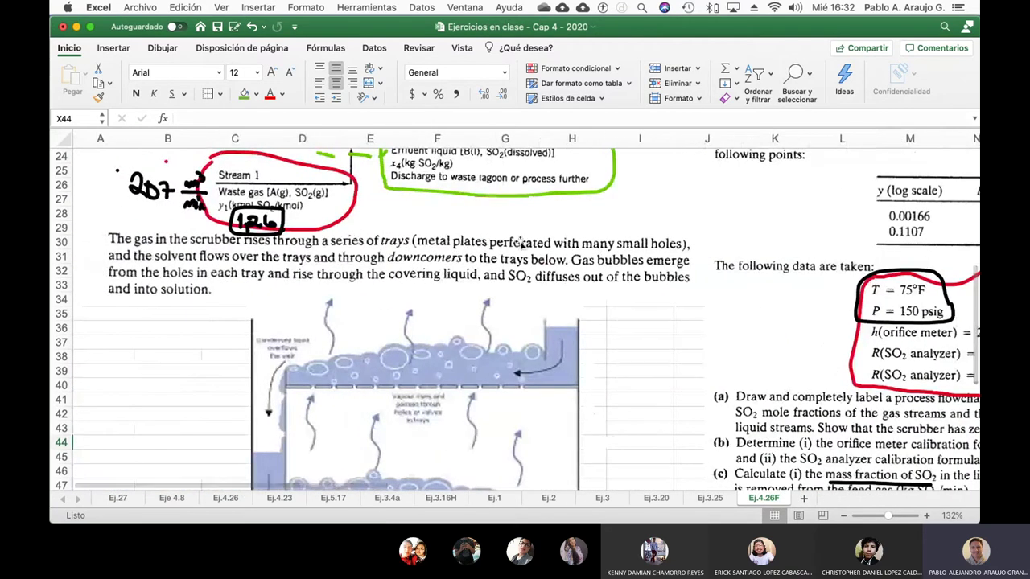
pyautogui.hscroll(5, 526, 244)
pyautogui.hscroll(5, 526, 244)
pyautogui.scroll(-5, 526, 244)
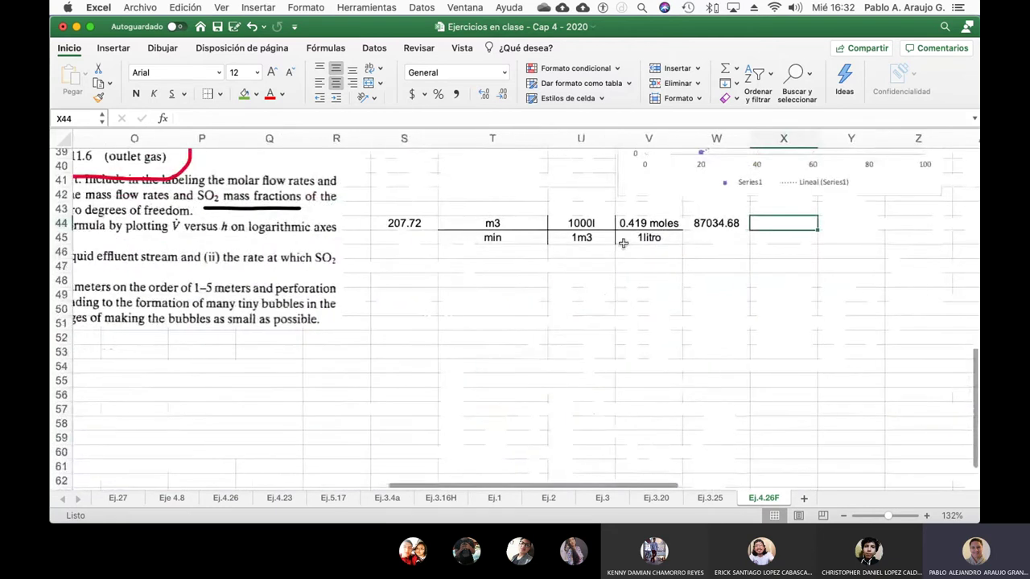
pyautogui.click(718, 227)
pyautogui.click(790, 240)
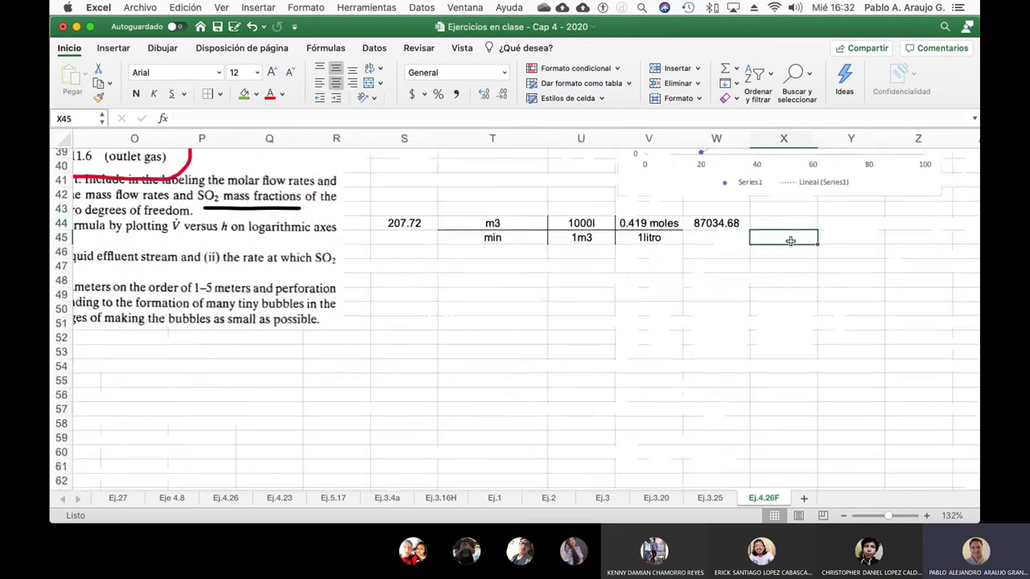
pyautogui.write('1000 moles+')
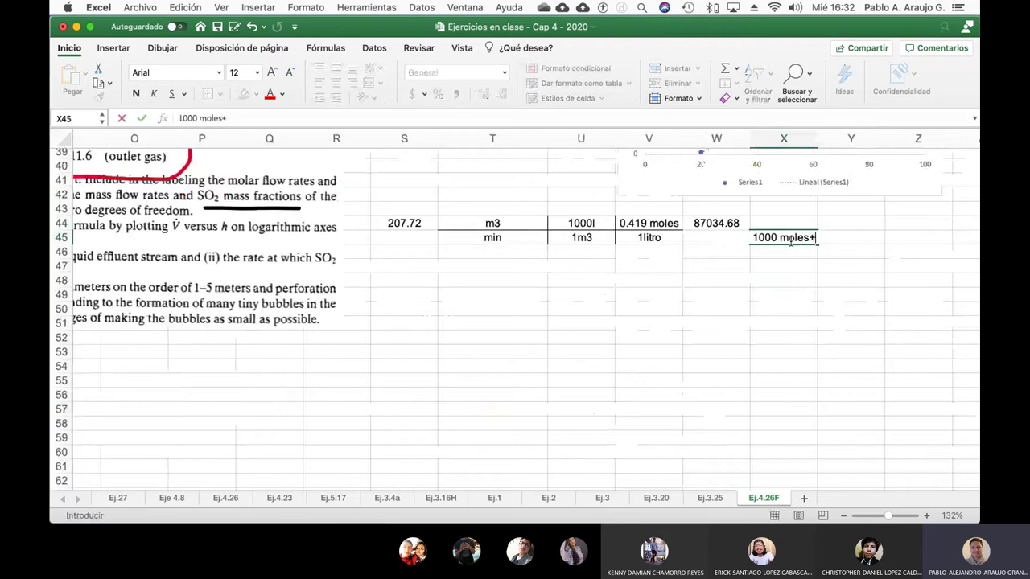
pyautogui.press('BackSpace')
pyautogui.press('Return')
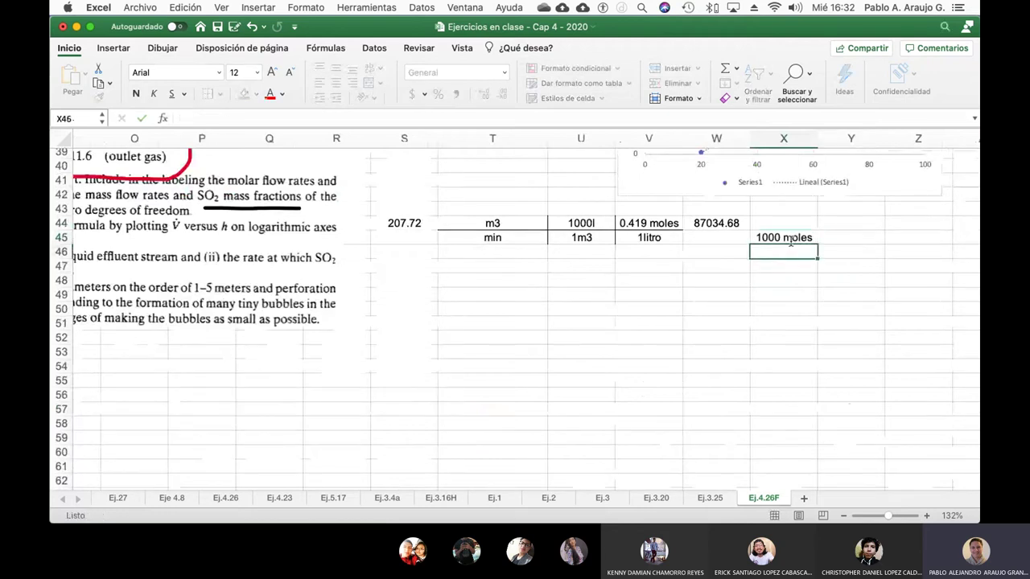
pyautogui.press('Up')
pyautogui.press('Up')
pyautogui.write('1 kmol')
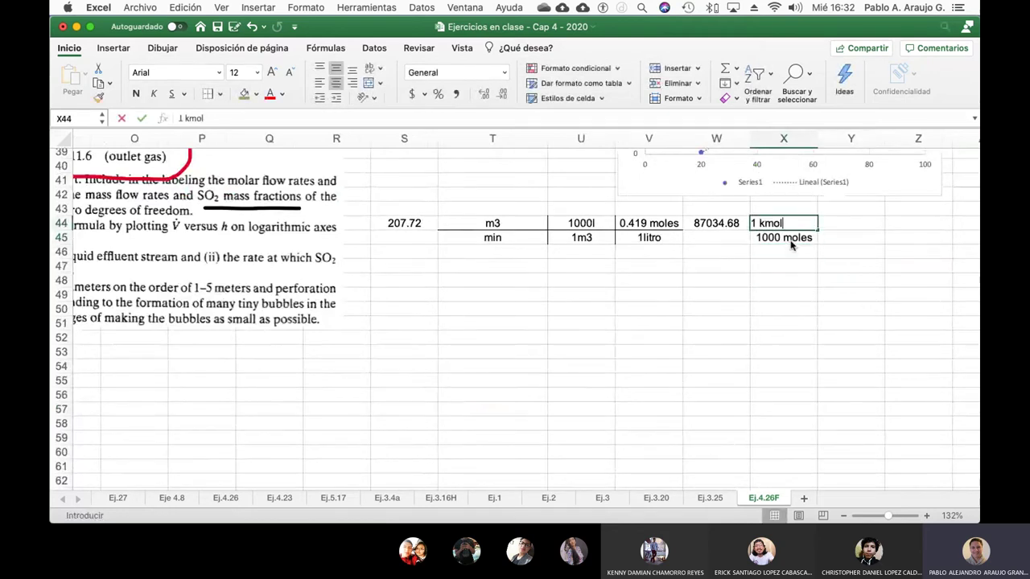
pyautogui.press('Return')
# - Convert the molar flow rate to kilomoles in Y44 with the formula =W44/1000
pyautogui.press('Right')
pyautogui.press('Up')
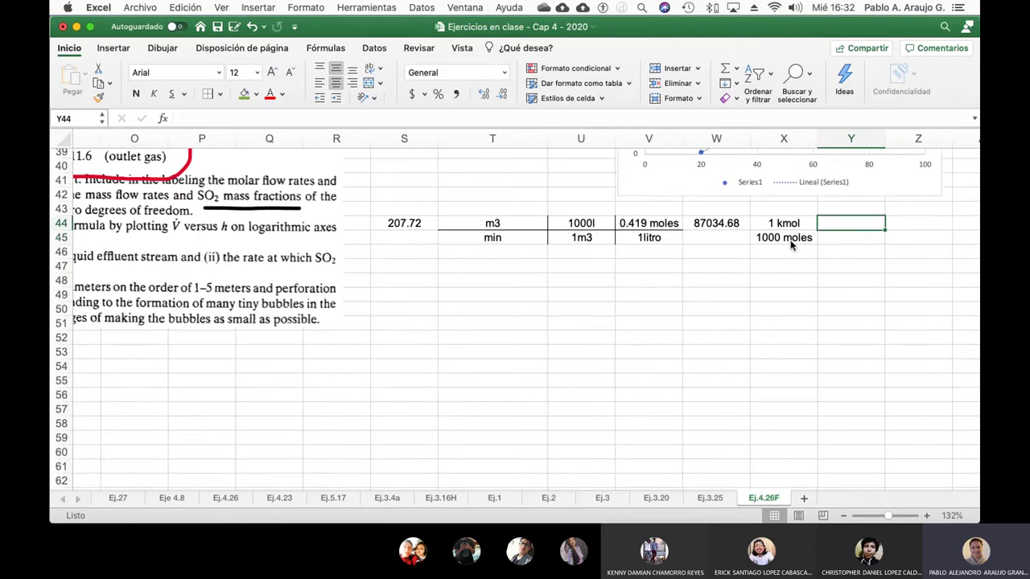
pyautogui.write('=')
pyautogui.click(735, 222)
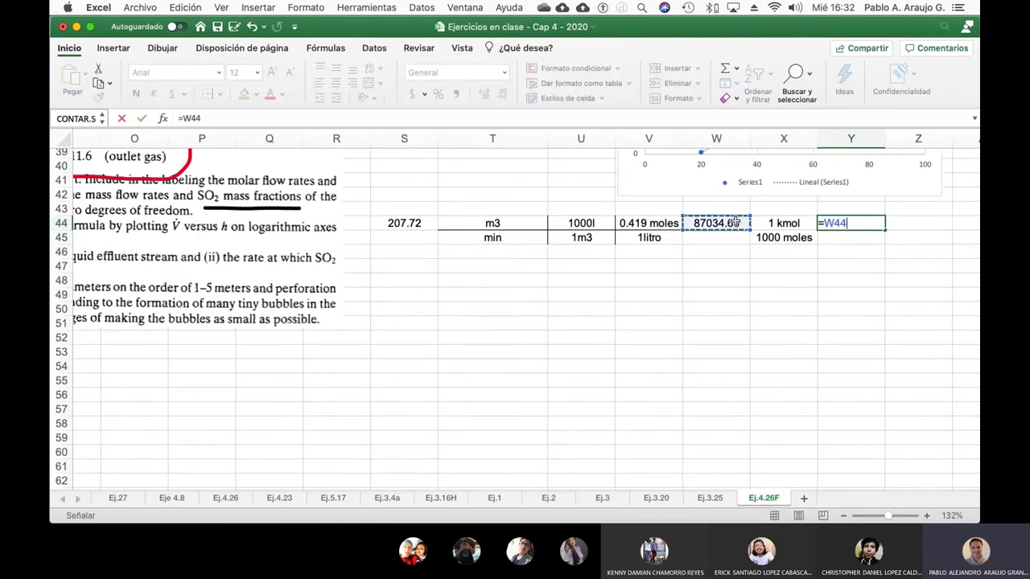
pyautogui.write('/1')
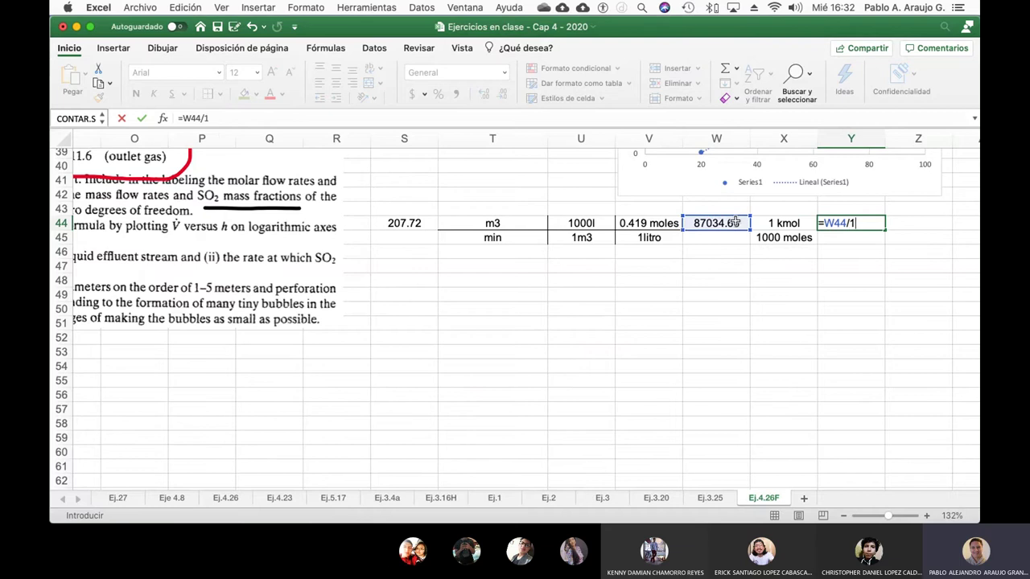
pyautogui.write('000')
pyautogui.press('Return')
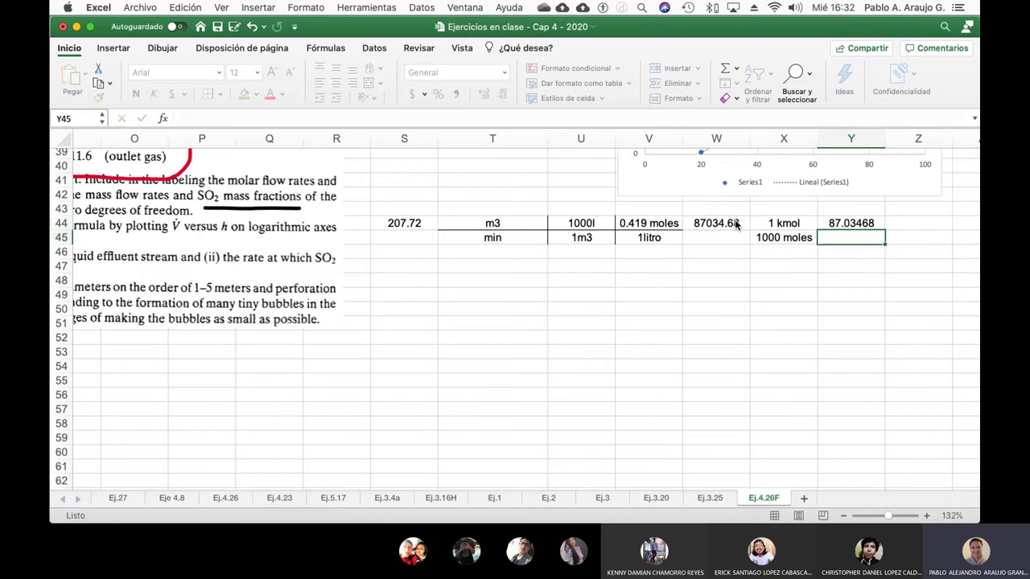
# - Enter the units of the converted flow rate in column Z, with kmol in Z44 over min in Z45
pyautogui.press('Up')
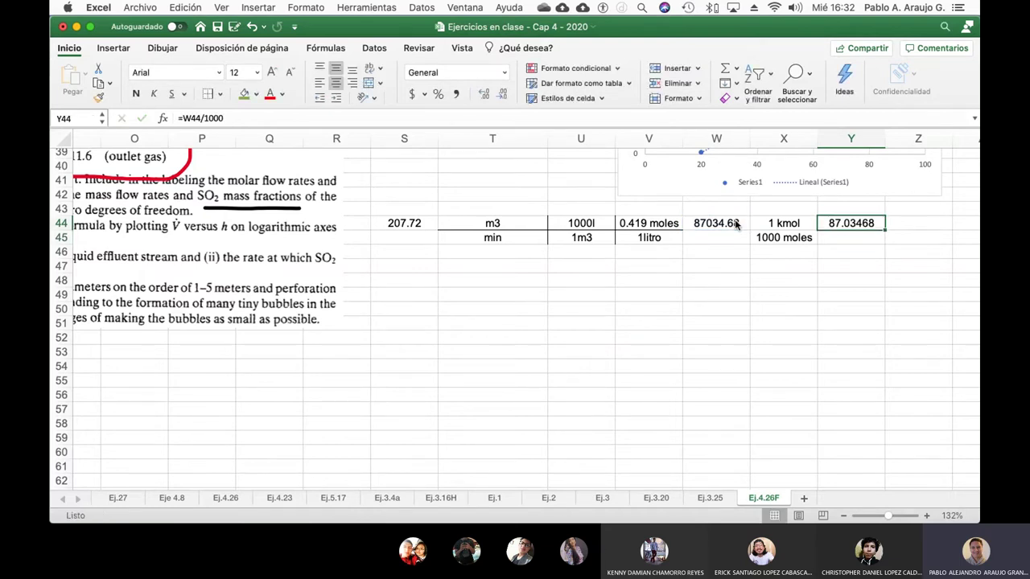
pyautogui.press('Right')
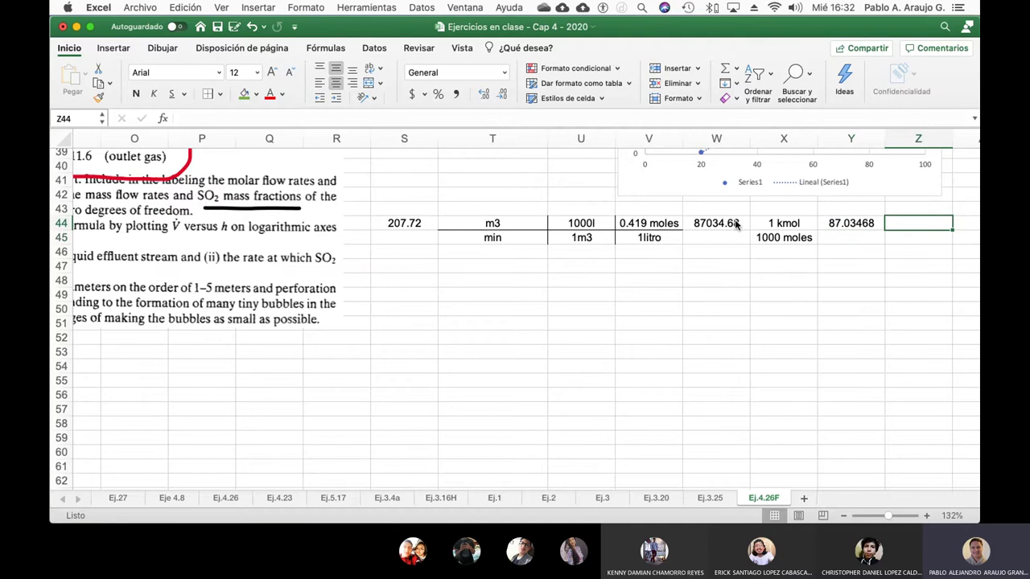
pyautogui.write('kmol')
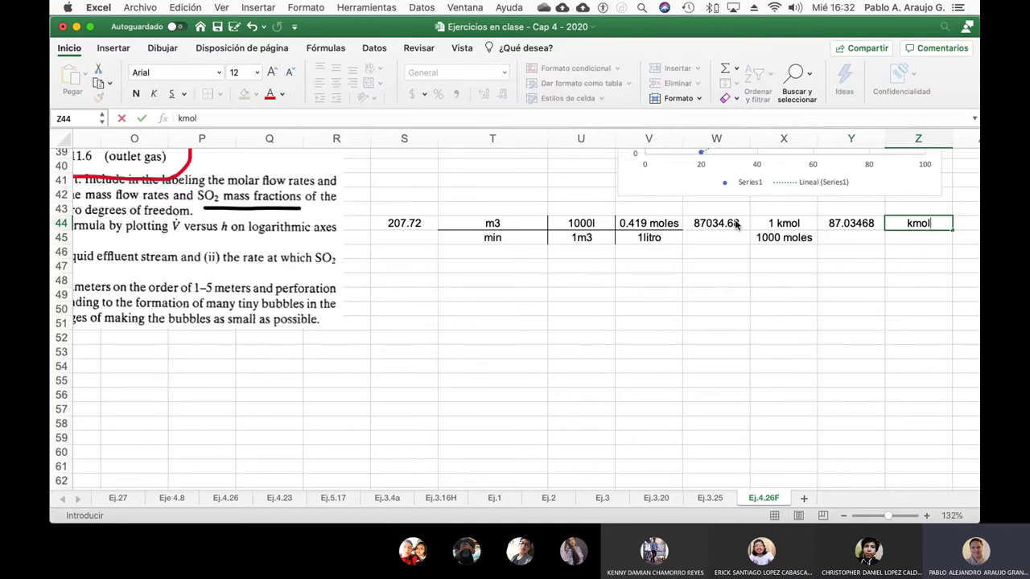
pyautogui.press('Return')
pyautogui.write('in')
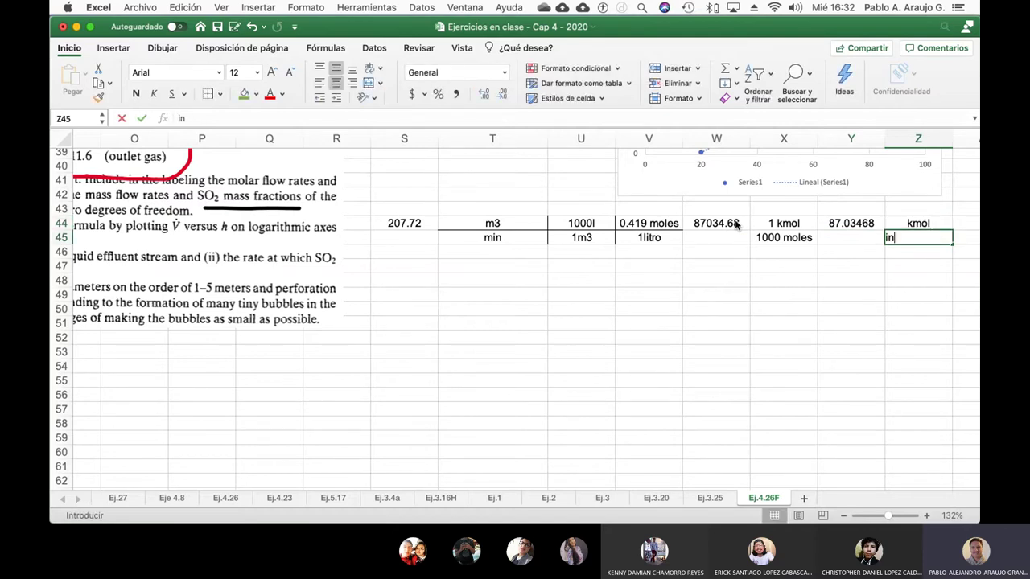
pyautogui.press('Return')
pyautogui.press('Up')
pyautogui.write('min')
pyautogui.press('Return')
pyautogui.press('Up')
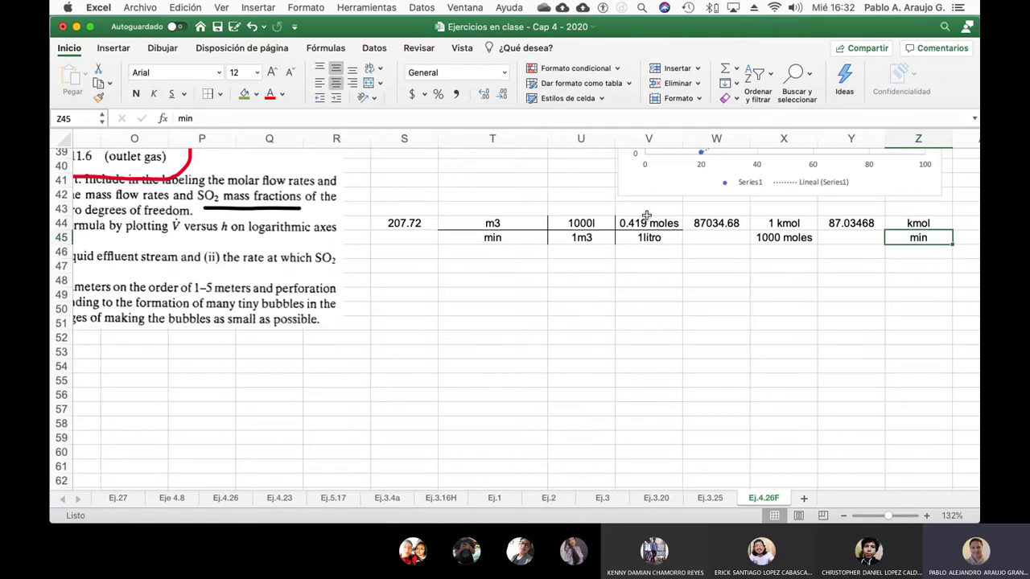
# - Add a top border to Z45 as the fraction line between kmol and min
pyautogui.click(221, 95)
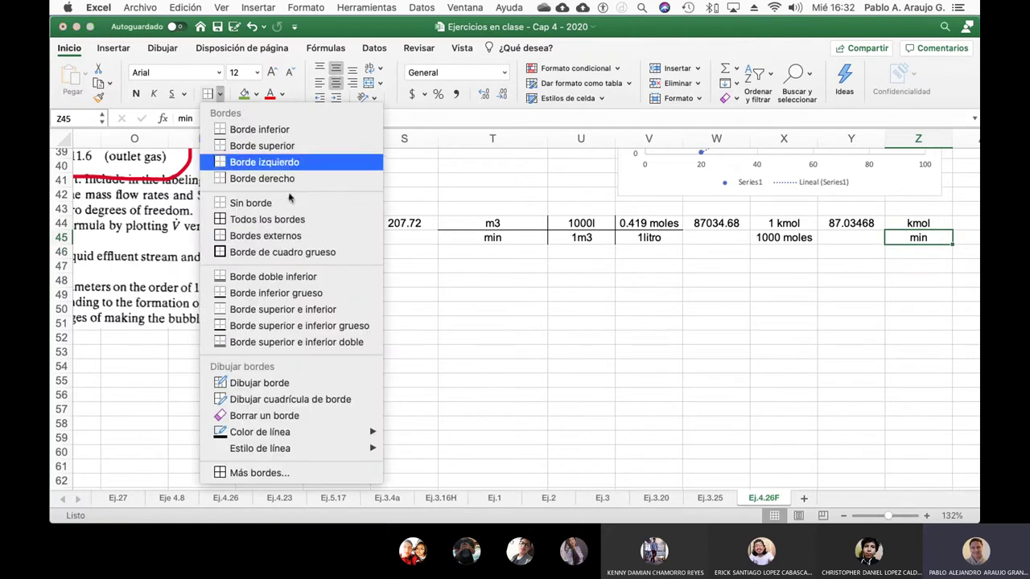
pyautogui.click(302, 149)
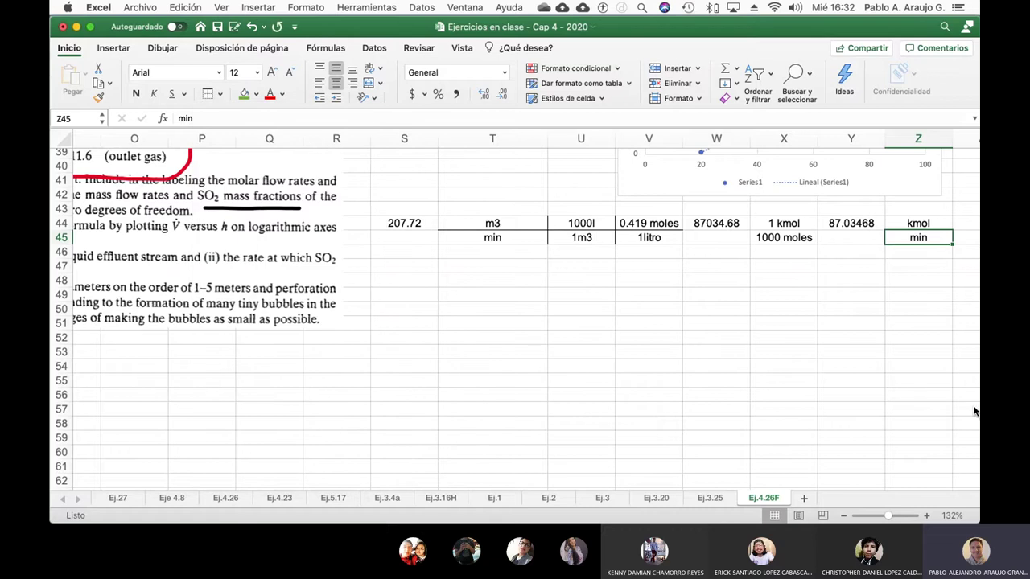
pyautogui.click(845, 294)
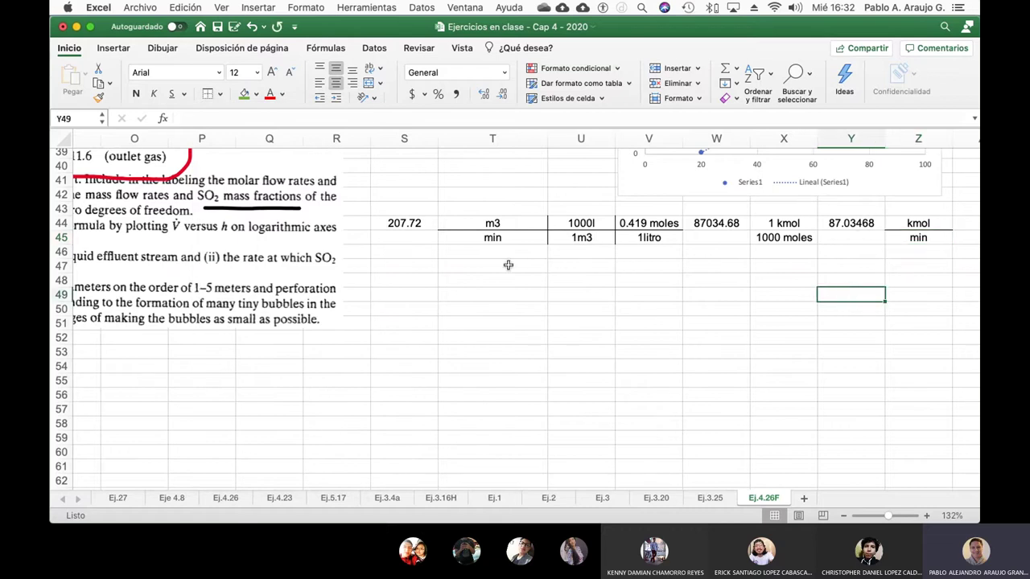
# - Examine the exercise questions, the Stream 1 data on the flowchart and the y values in U37:U38 alongside the flow rate conversion
pyautogui.hscroll(-5, 508, 265)
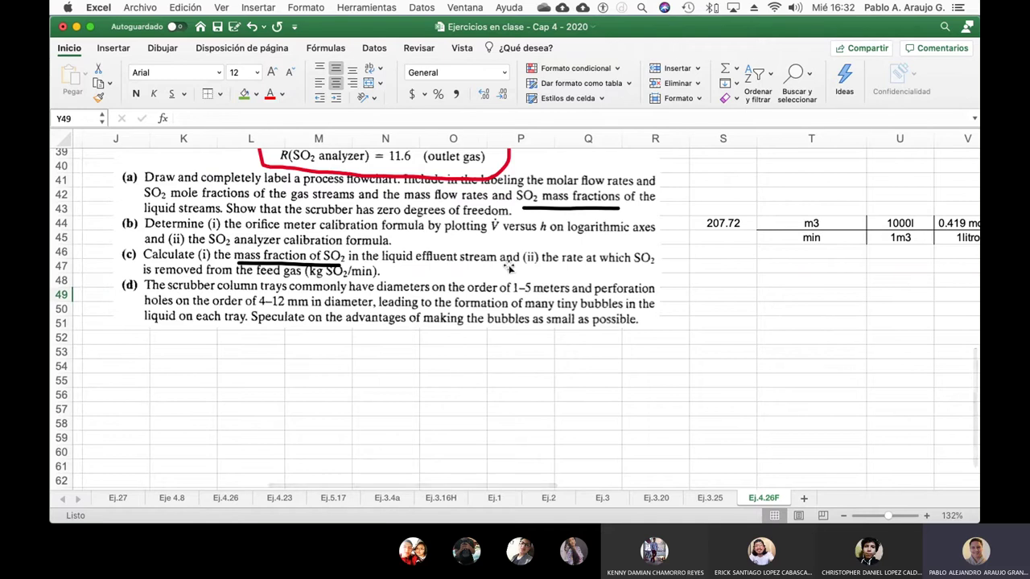
pyautogui.hscroll(1, 508, 268)
pyautogui.scroll(5, 508, 268)
pyautogui.scroll(2, 509, 266)
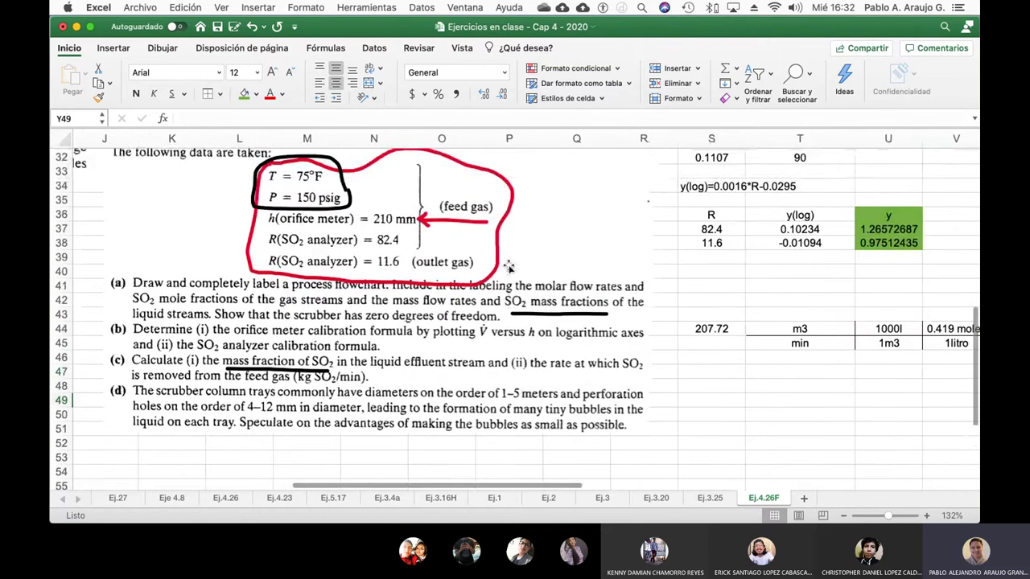
pyautogui.hscroll(5, 509, 266)
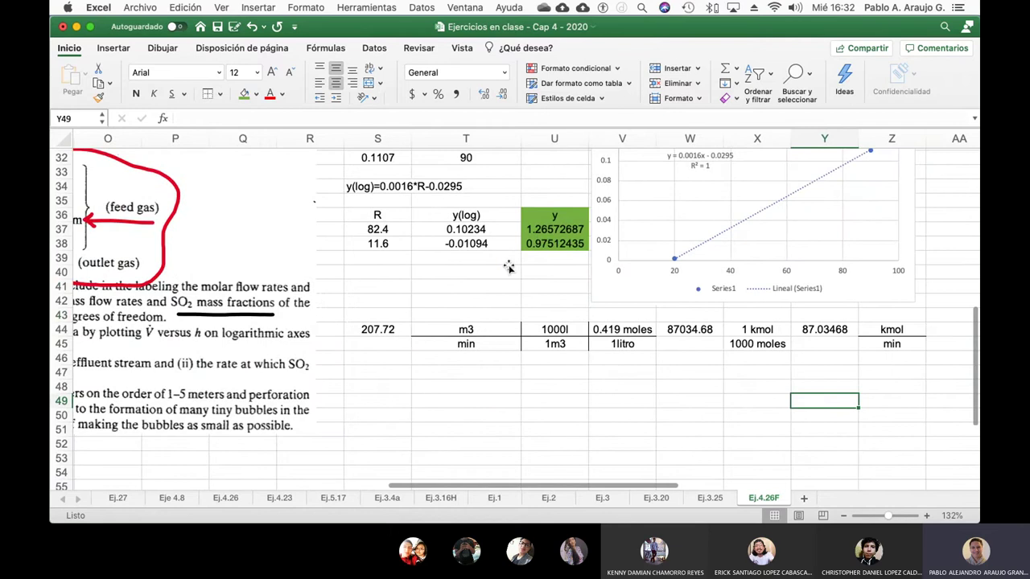
pyautogui.moveTo(552, 232); pyautogui.dragTo(563, 244)
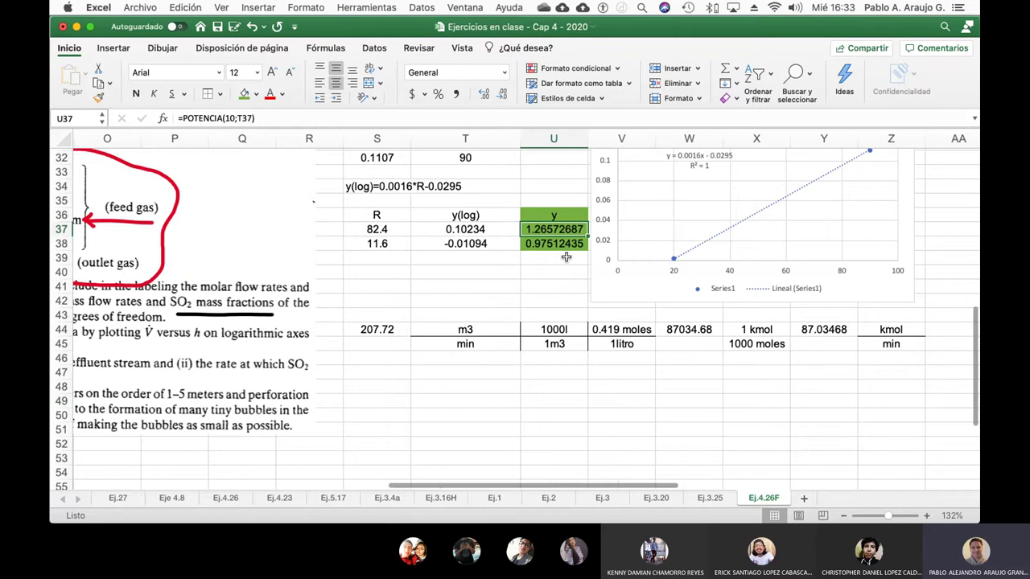
pyautogui.hscroll(-1, 567, 256)
pyautogui.hscroll(-7, 566, 257)
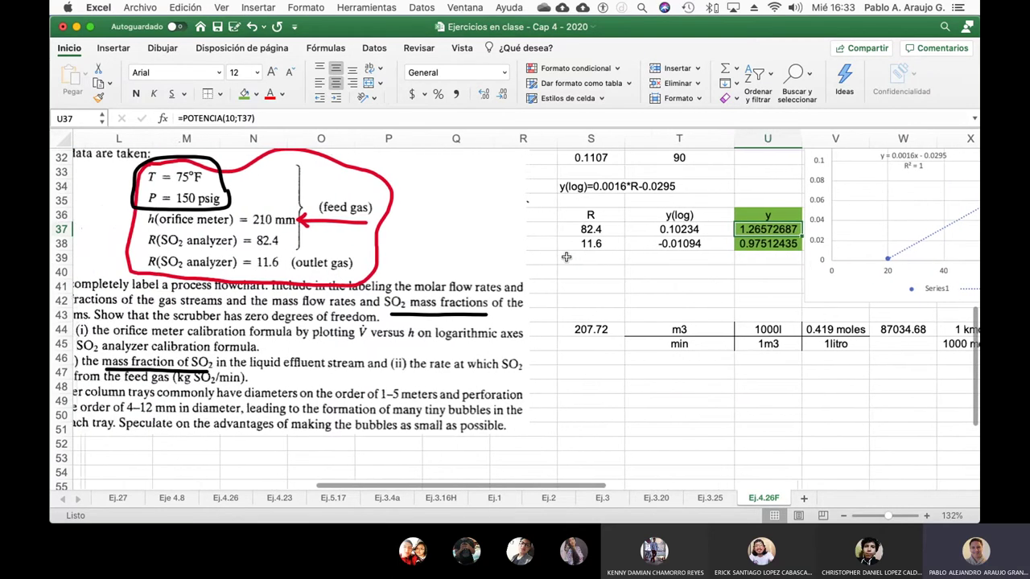
pyautogui.hscroll(-4, 566, 257)
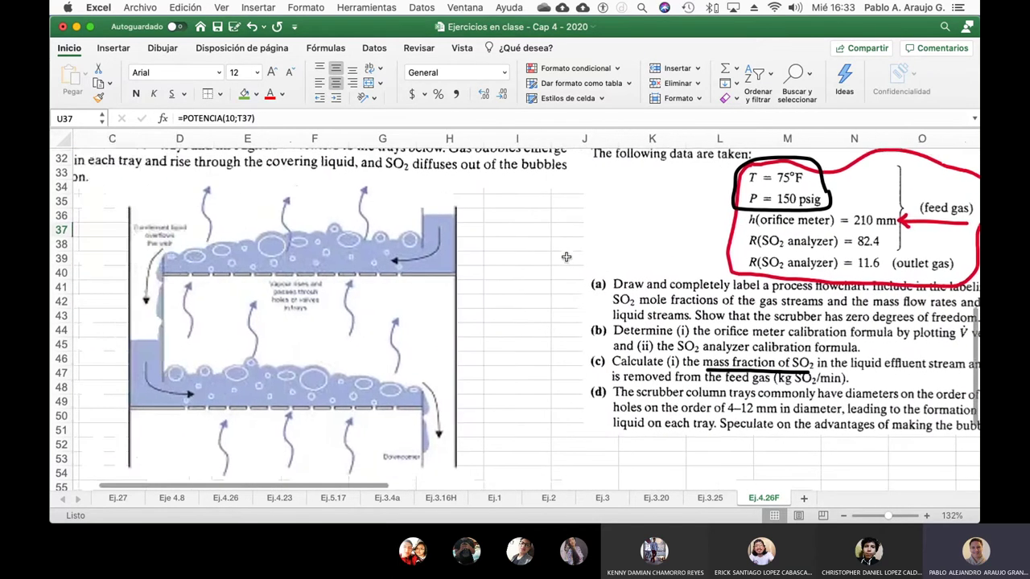
pyautogui.scroll(4, 567, 258)
pyautogui.hscroll(-1, 567, 257)
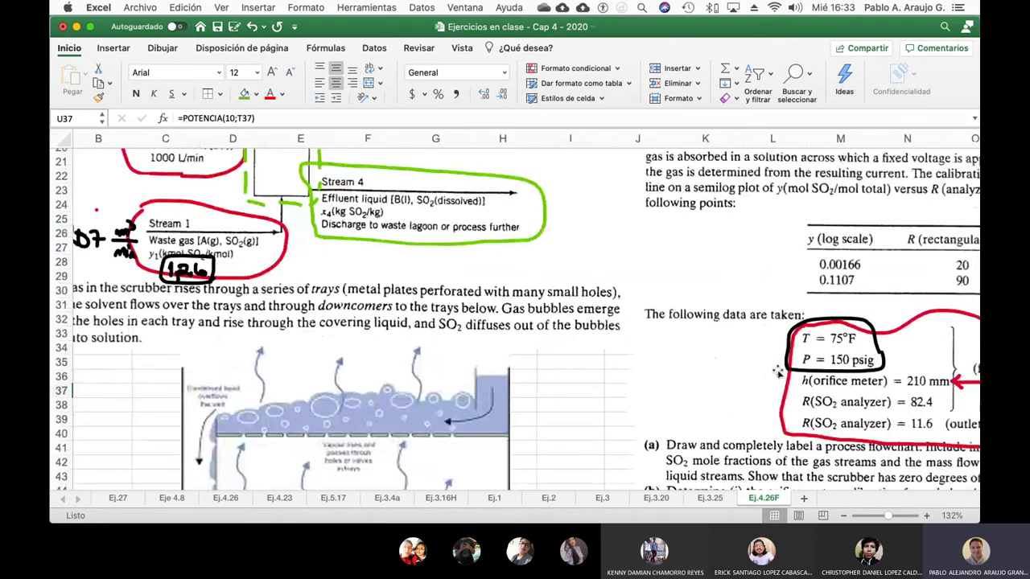
pyautogui.hscroll(6, 777, 371)
pyautogui.hscroll(3, 776, 371)
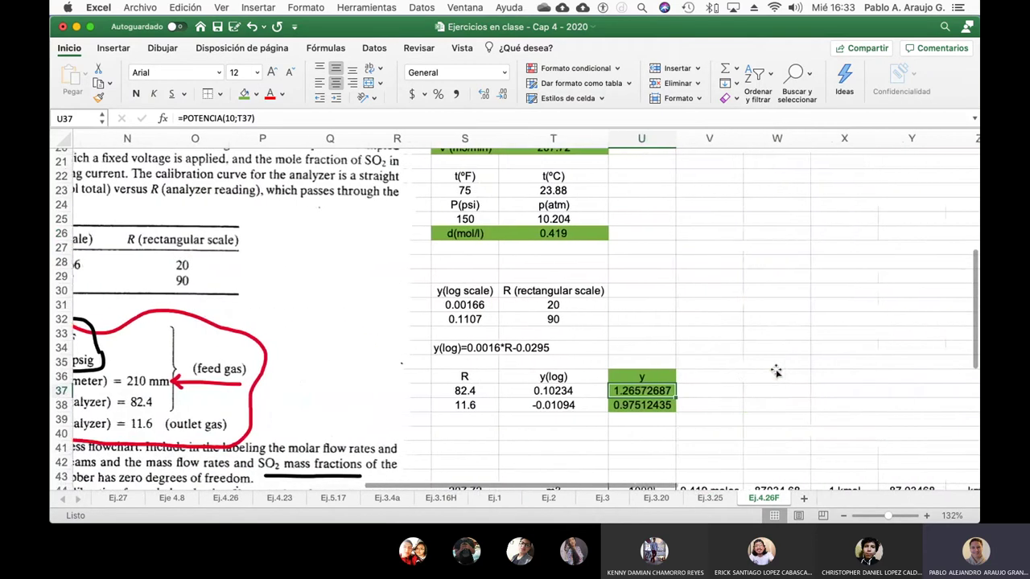
pyautogui.scroll(-5, 777, 371)
pyautogui.hscroll(1, 777, 371)
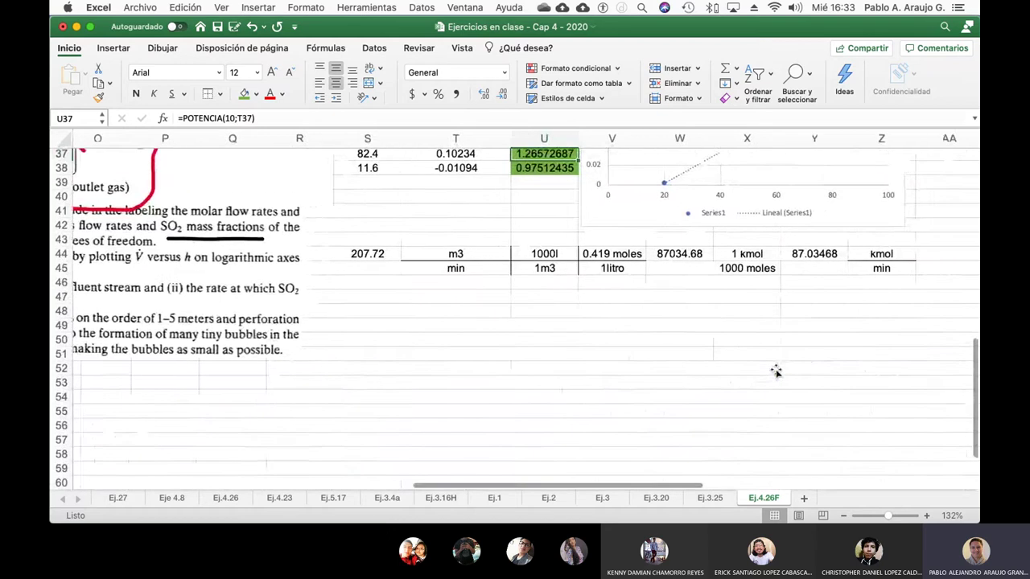
# - Highlight the converted molar flow rate and its units in Y44:Z45 with a light gold fill
pyautogui.moveTo(805, 257); pyautogui.dragTo(861, 272)
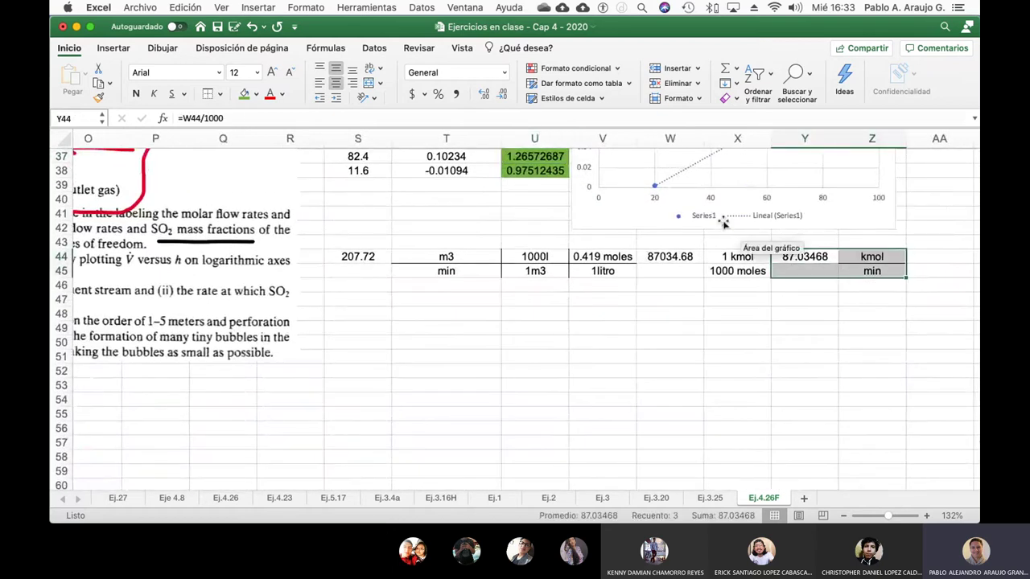
pyautogui.click(256, 95)
pyautogui.click(334, 179)
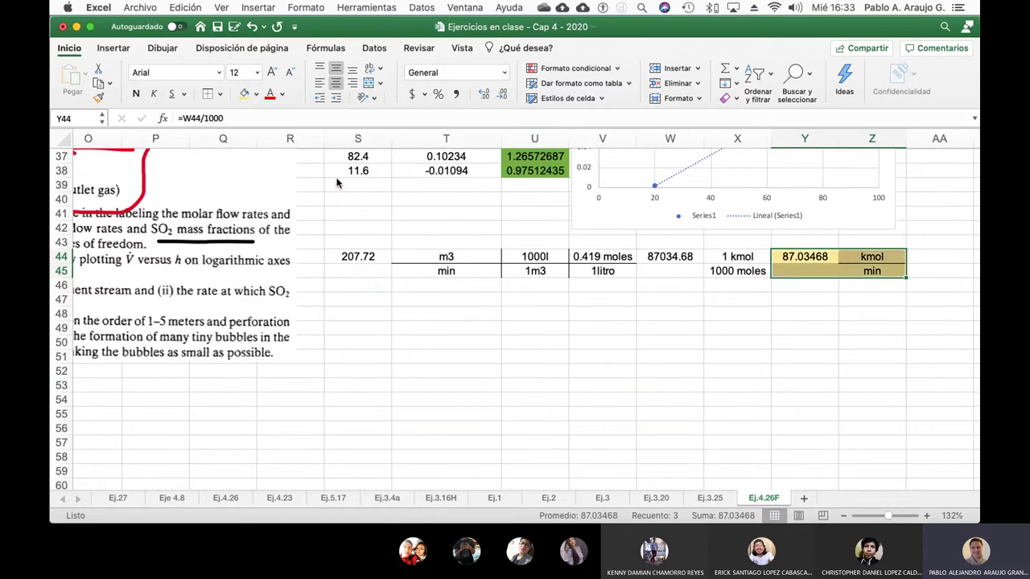
pyautogui.click(932, 381)
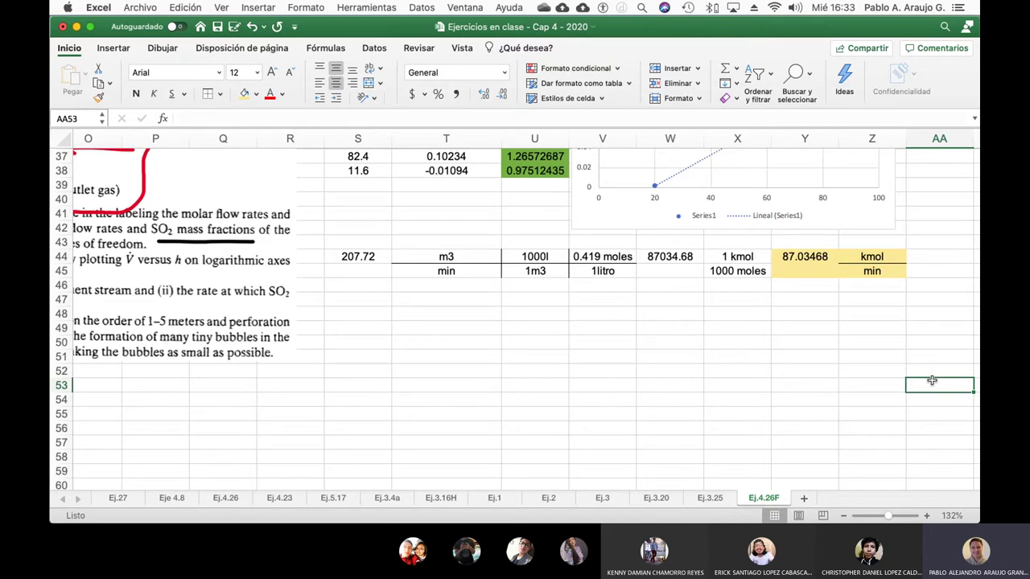
# - Examine the molar density formula and the definition of y in the problem statement against the flow rate units in Z44:Z45
pyautogui.scroll(5, 932, 380)
pyautogui.hscroll(1, 931, 383)
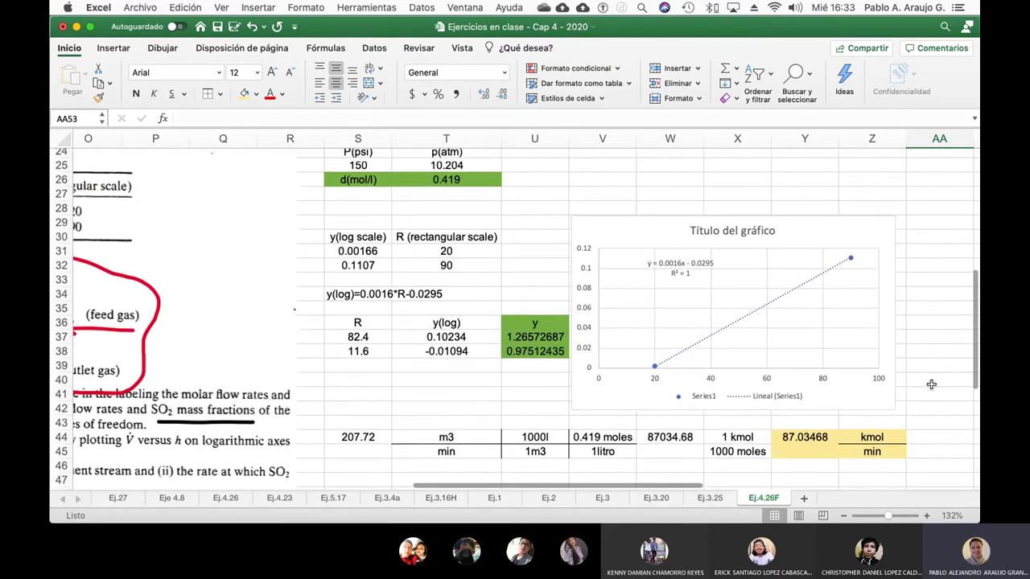
pyautogui.hscroll(2, 931, 384)
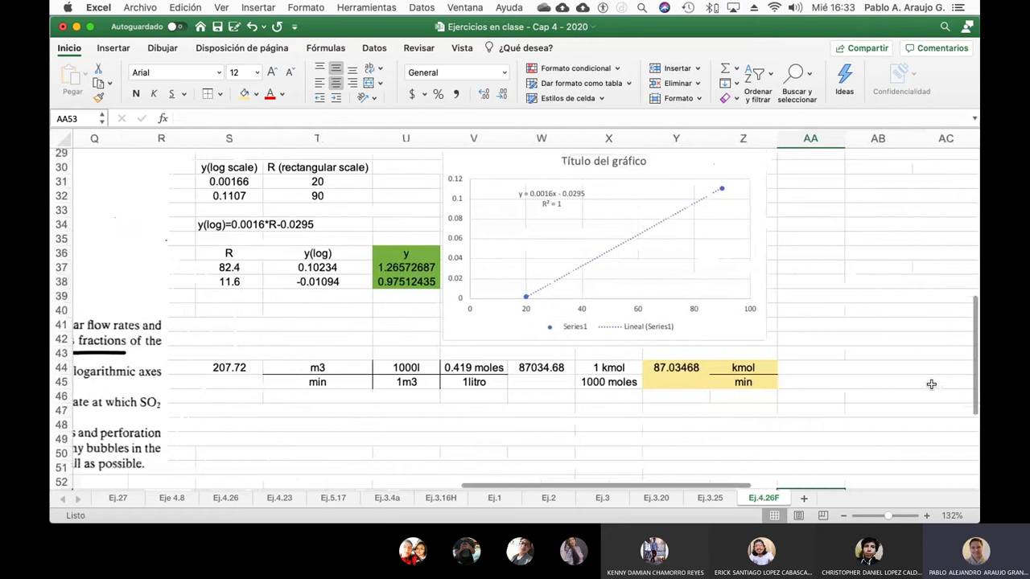
pyautogui.scroll(-3, 931, 385)
pyautogui.click(796, 320)
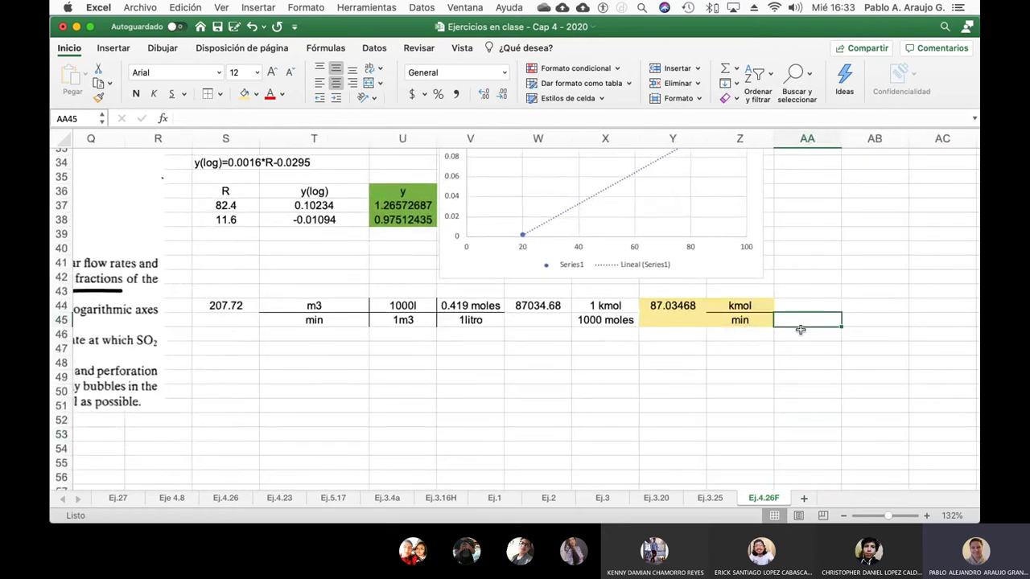
pyautogui.click(761, 308)
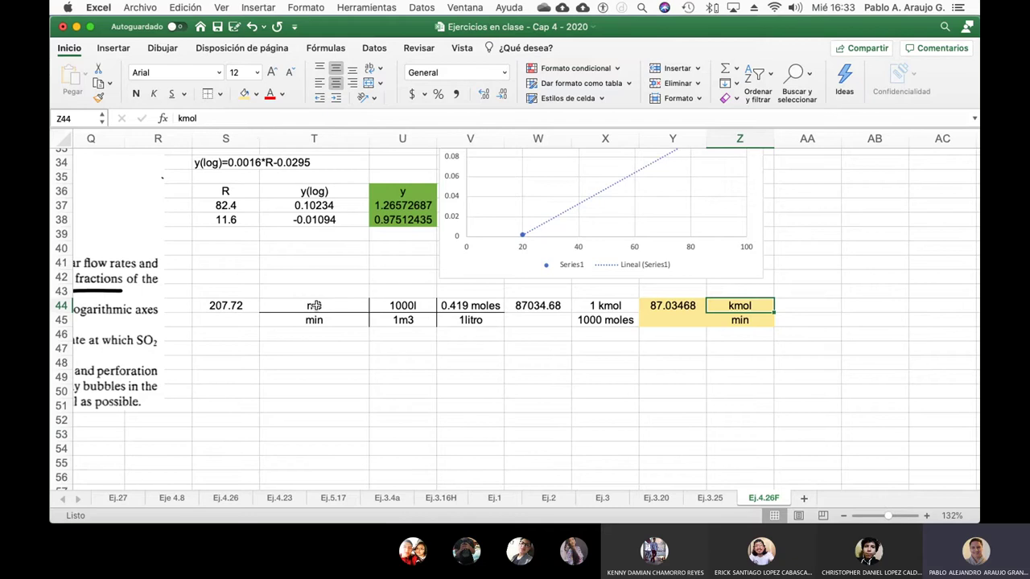
pyautogui.scroll(10, 314, 305)
pyautogui.hscroll(-5, 314, 306)
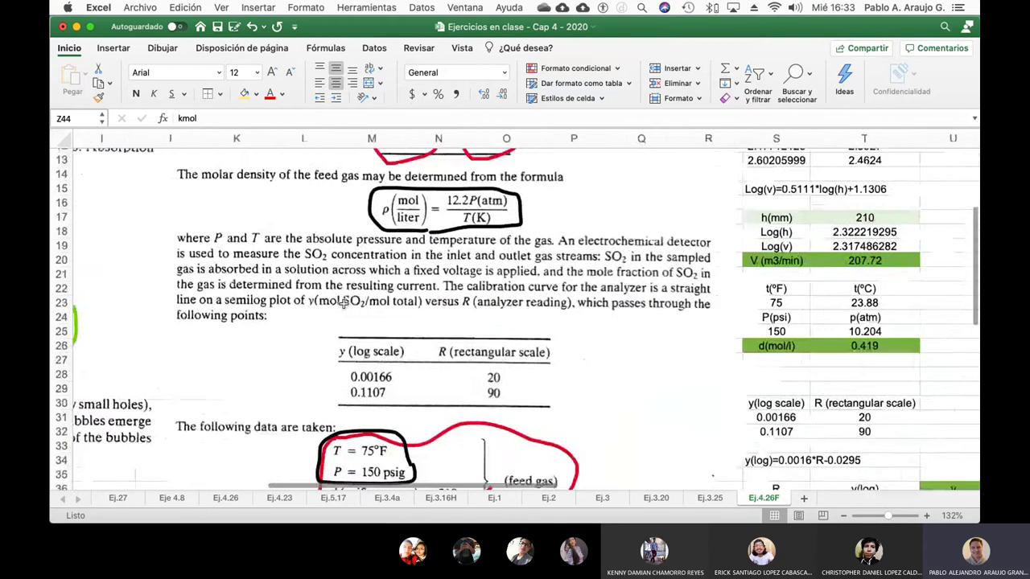
pyautogui.scroll(3, 344, 302)
pyautogui.hscroll(-1, 345, 302)
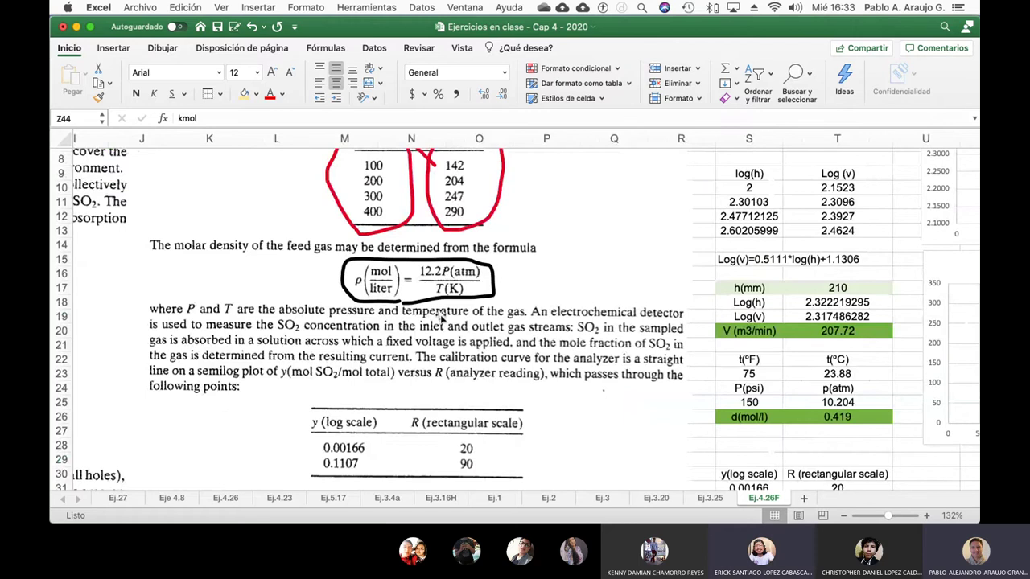
pyautogui.scroll(-3, 617, 337)
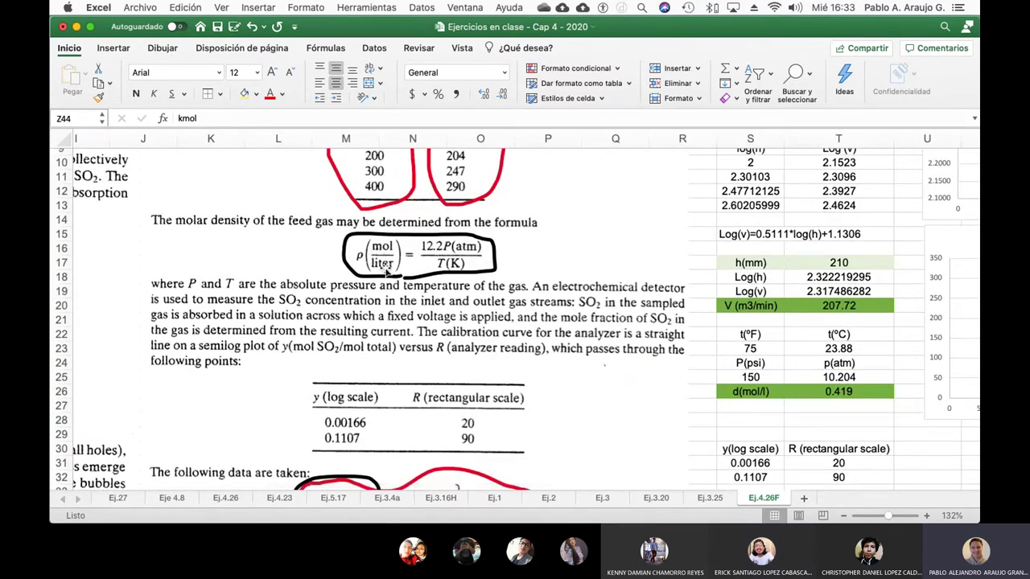
pyautogui.hscroll(6, 718, 338)
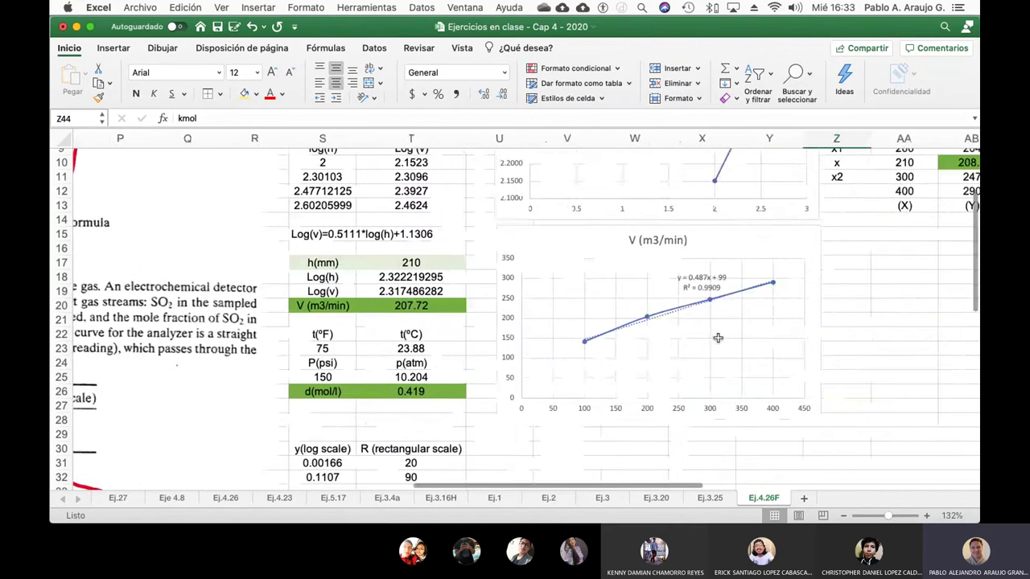
pyautogui.scroll(-10, 718, 338)
pyautogui.scroll(-6, 718, 338)
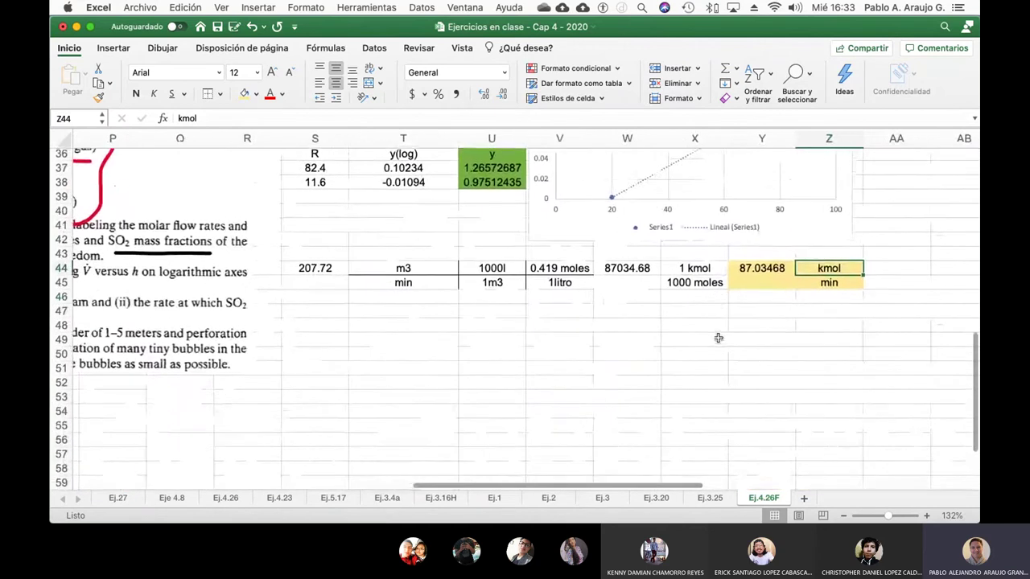
# - Change the unit text in Z44 to kmol total
pyautogui.click(229, 115)
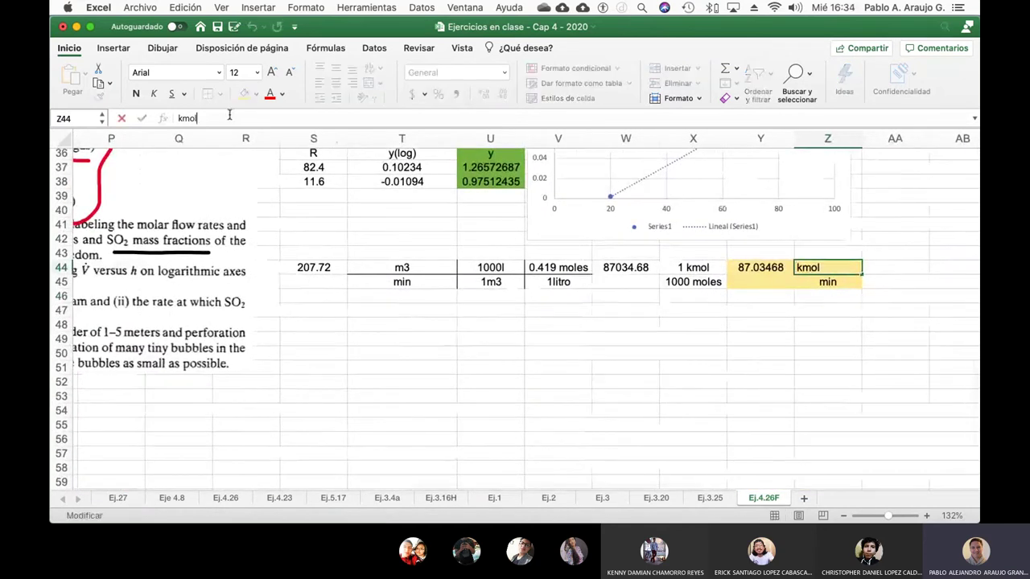
pyautogui.write('tota')
pyautogui.write('l')
pyautogui.press('Return')
pyautogui.press('Right')
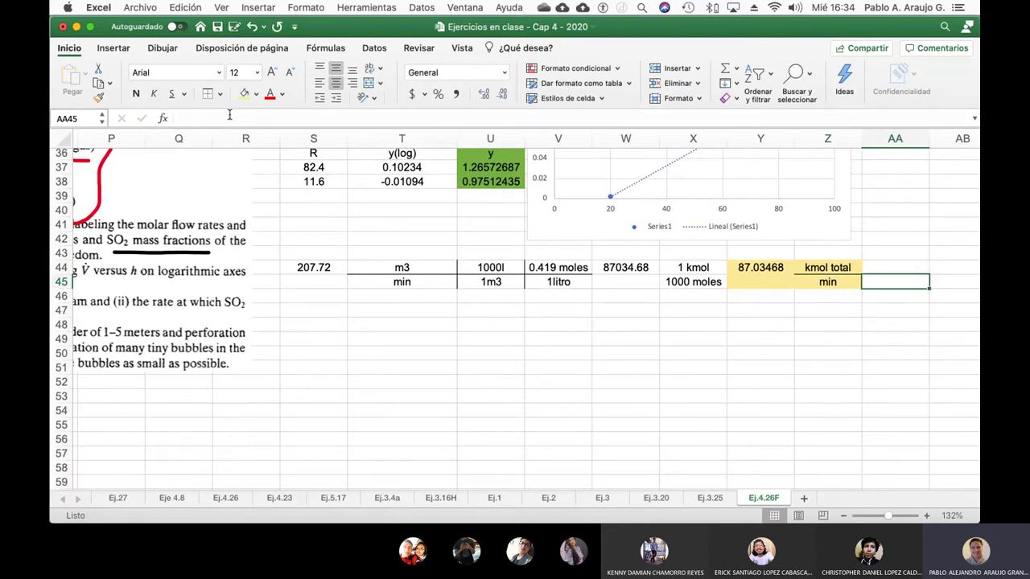
# - Examine the exercise questions, the feed gas y value in U37 and the problem statement's definition of y as mol SO2/mol total
pyautogui.hscroll(-7, 339, 307)
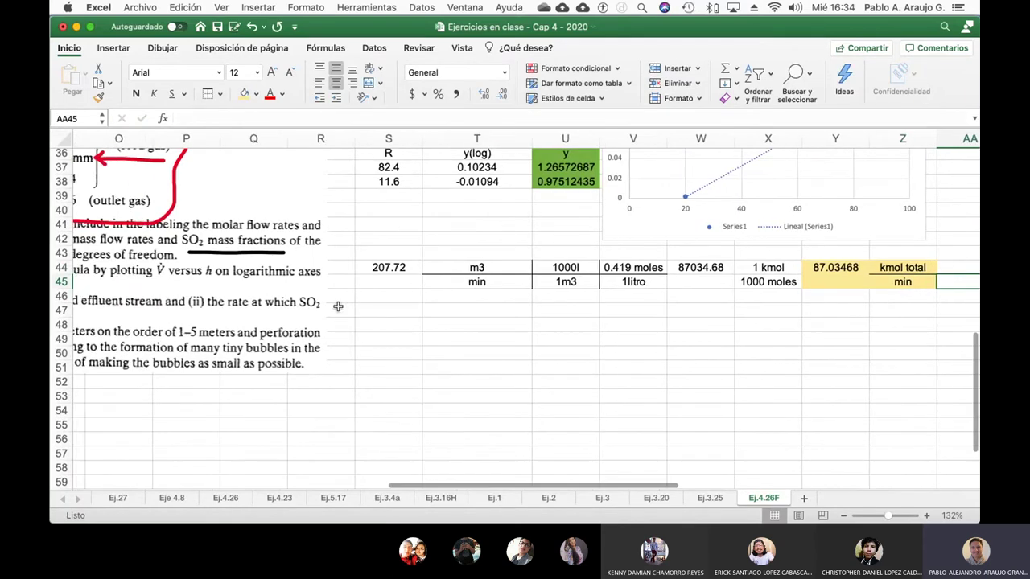
pyautogui.hscroll(6, 339, 311)
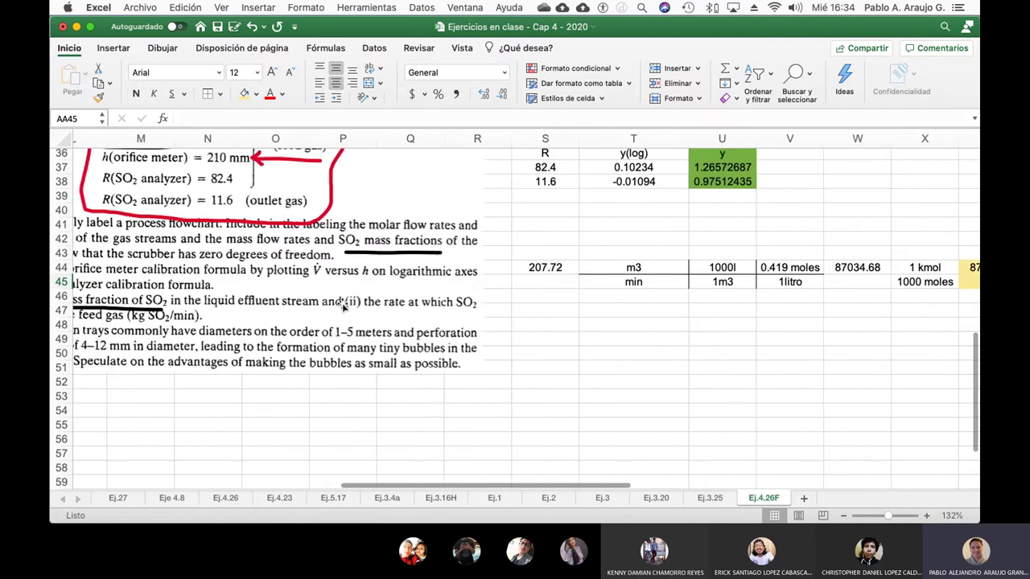
pyautogui.scroll(2, 402, 282)
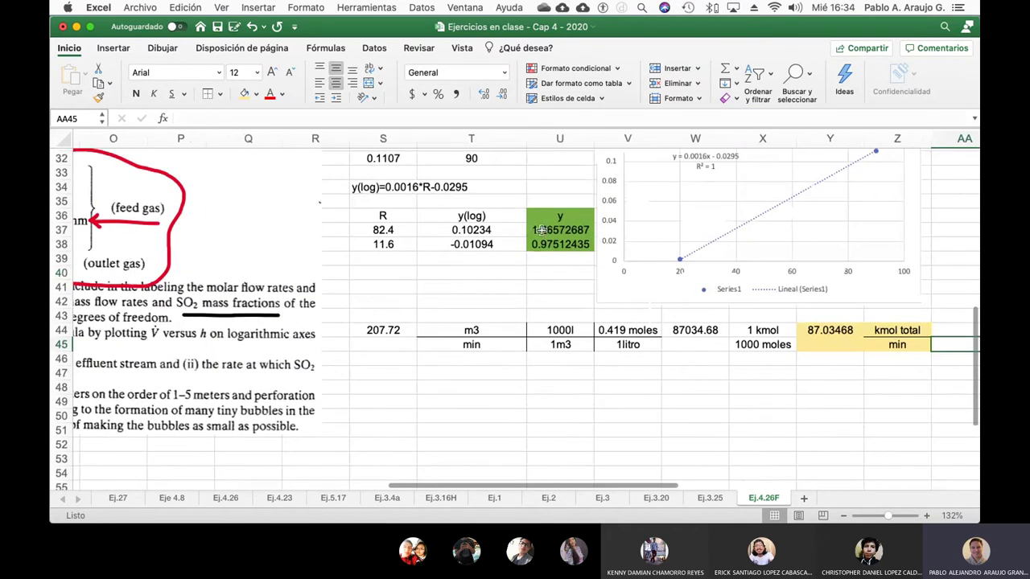
pyautogui.click(539, 231)
pyautogui.hscroll(-5, 394, 270)
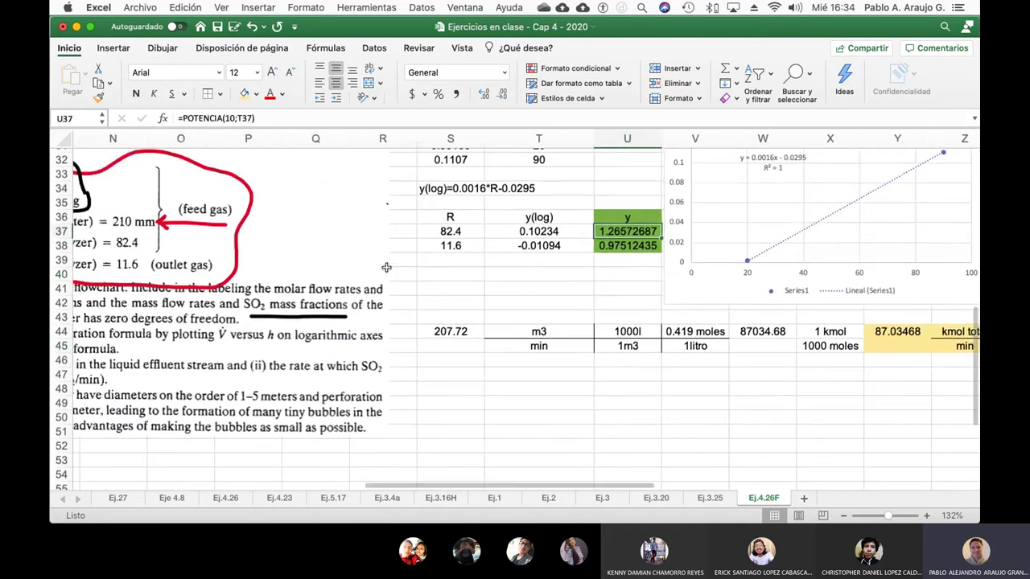
pyautogui.scroll(4, 390, 271)
pyautogui.scroll(3, 386, 270)
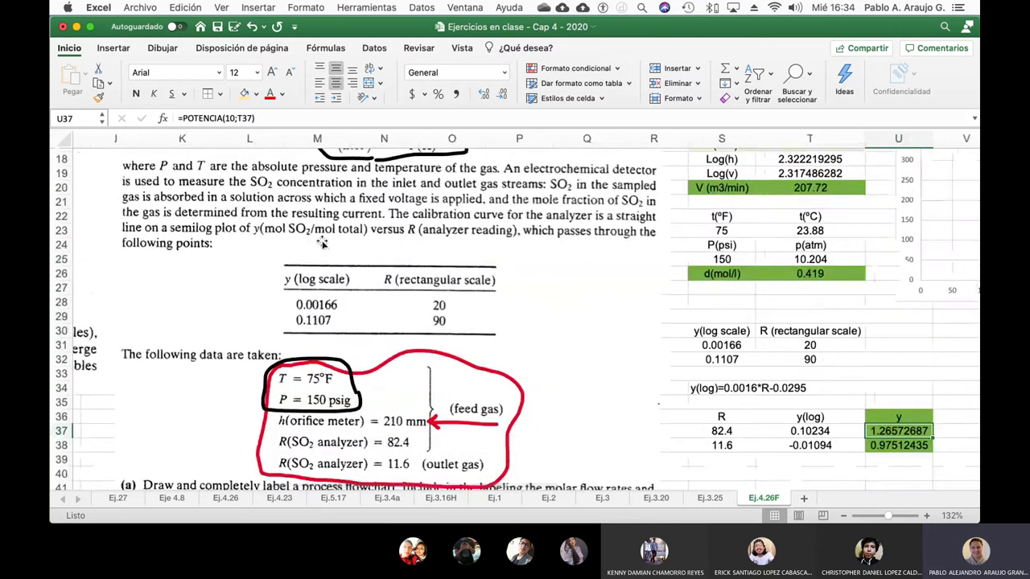
pyautogui.hscroll(5, 539, 274)
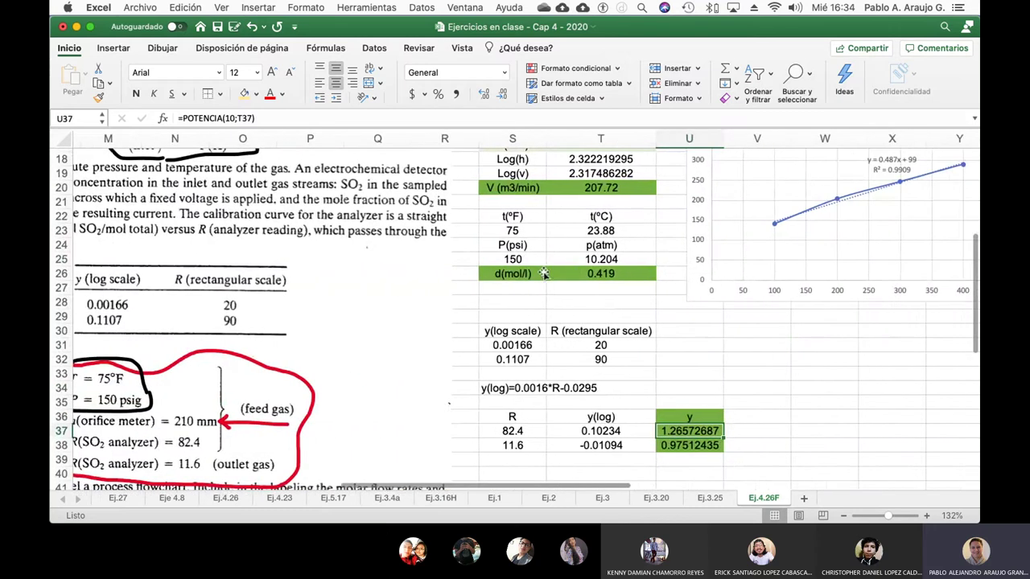
pyautogui.scroll(-3, 543, 274)
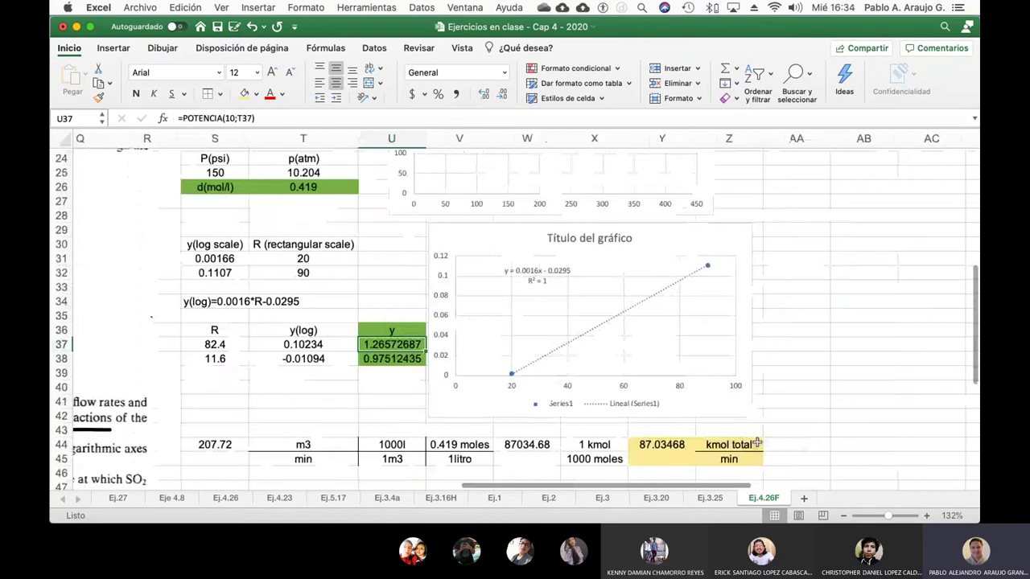
# - Enter the SO2 factor in column AA, 1.2657 kmol SO2 in AA44 over 1 kmol total in AA45, and widen the column to fit
pyautogui.click(792, 460)
pyautogui.write('1')
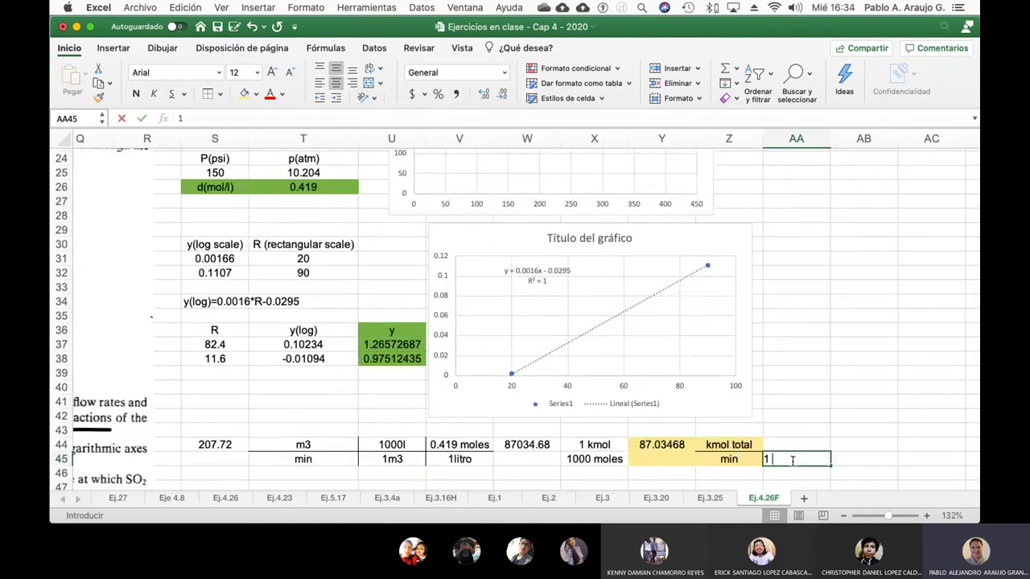
pyautogui.write(' kmol total')
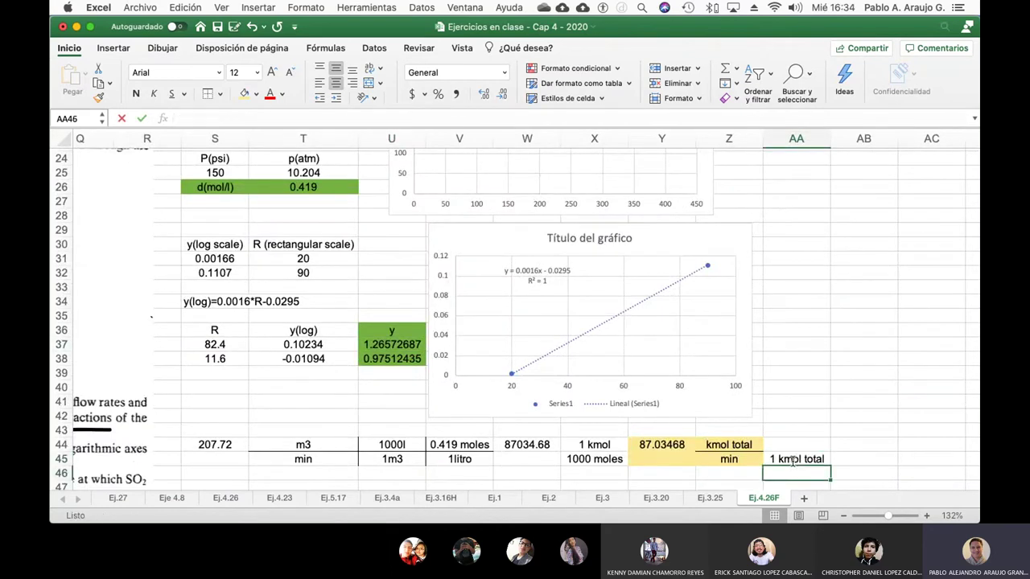
pyautogui.press('Up')
pyautogui.write('1.')
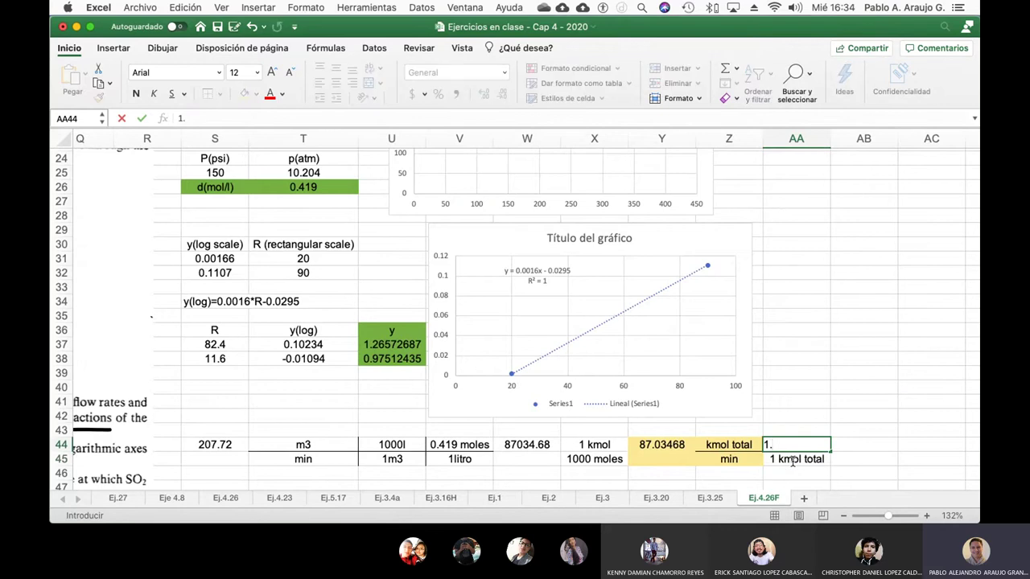
pyautogui.write('2657 kmol SO2')
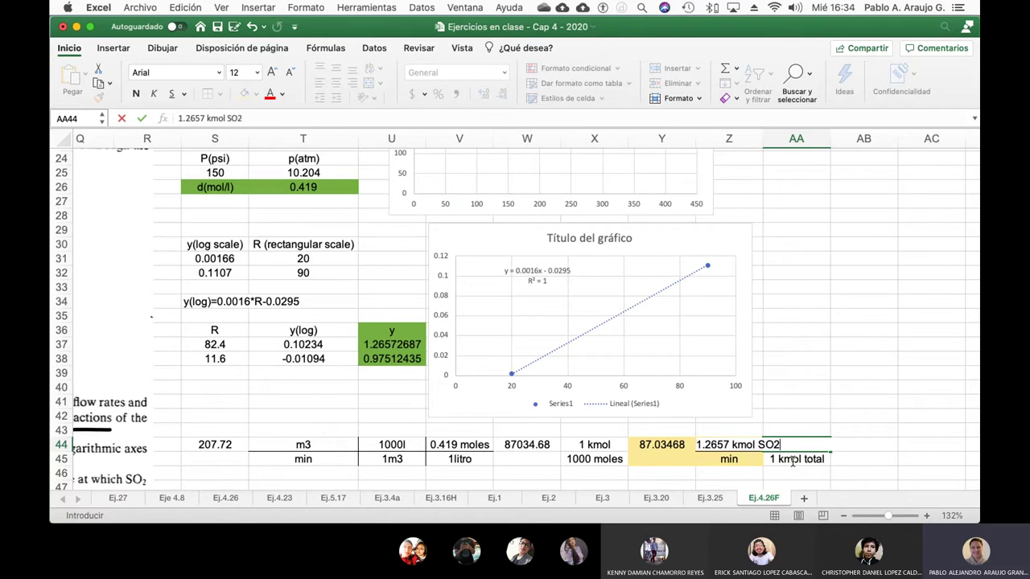
pyautogui.press('Return')
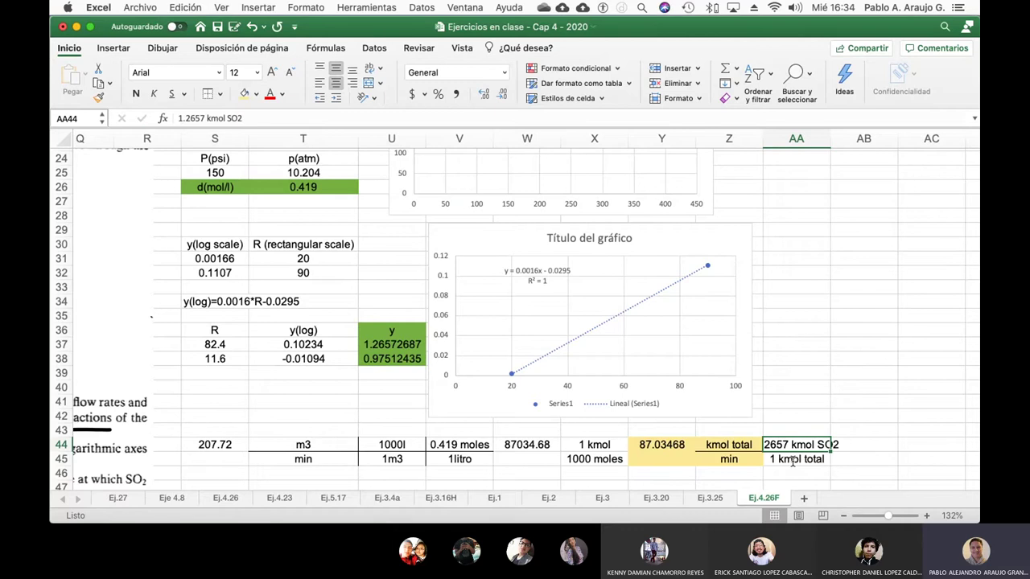
pyautogui.click(885, 433)
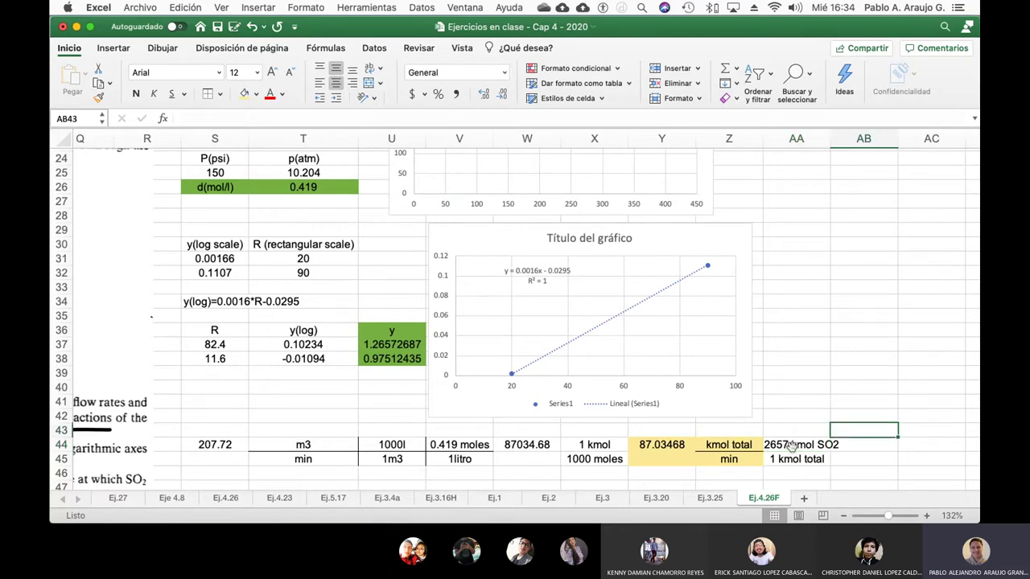
pyautogui.moveTo(830, 138); pyautogui.dragTo(853, 139)
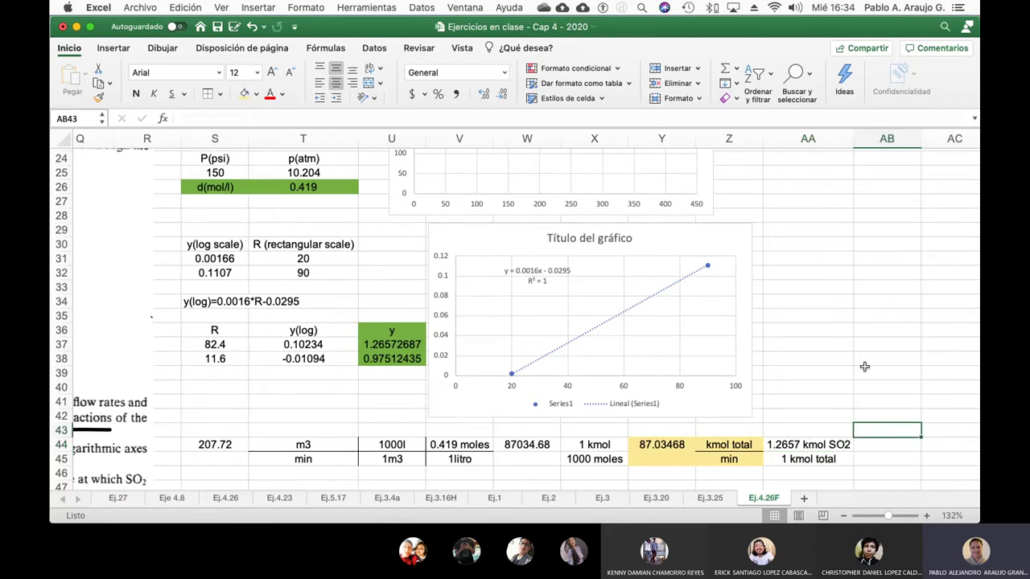
# - Enter an equals sign as text in AB44 after the SO2 factor
pyautogui.click(880, 452)
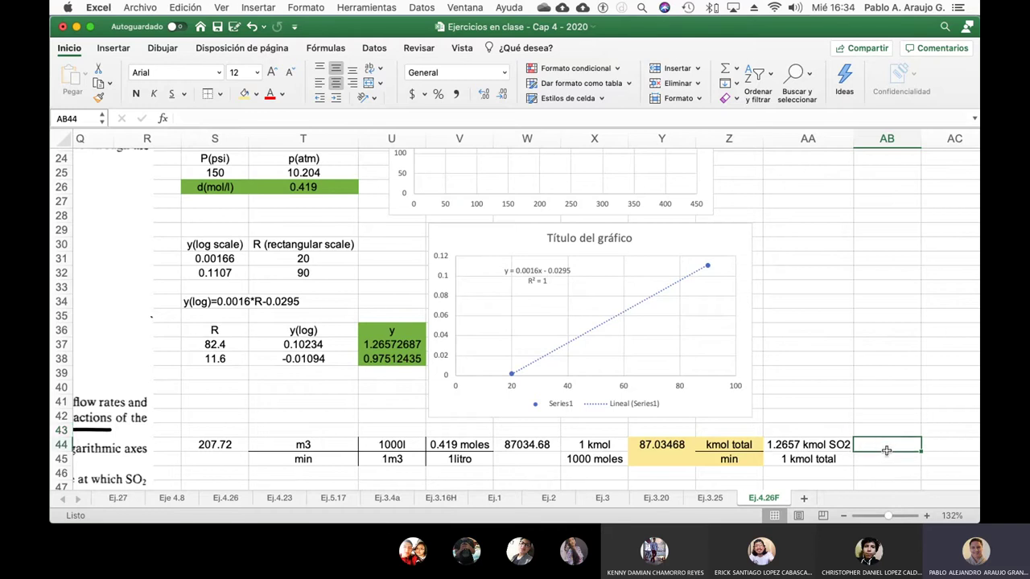
pyautogui.write('=')
pyautogui.press('BackSpace')
pyautogui.press('Return')
# - Calculate the SO2 molar flow rate in AC44 by multiplying Y44 by the feed gas y value in U37
pyautogui.press('Right')
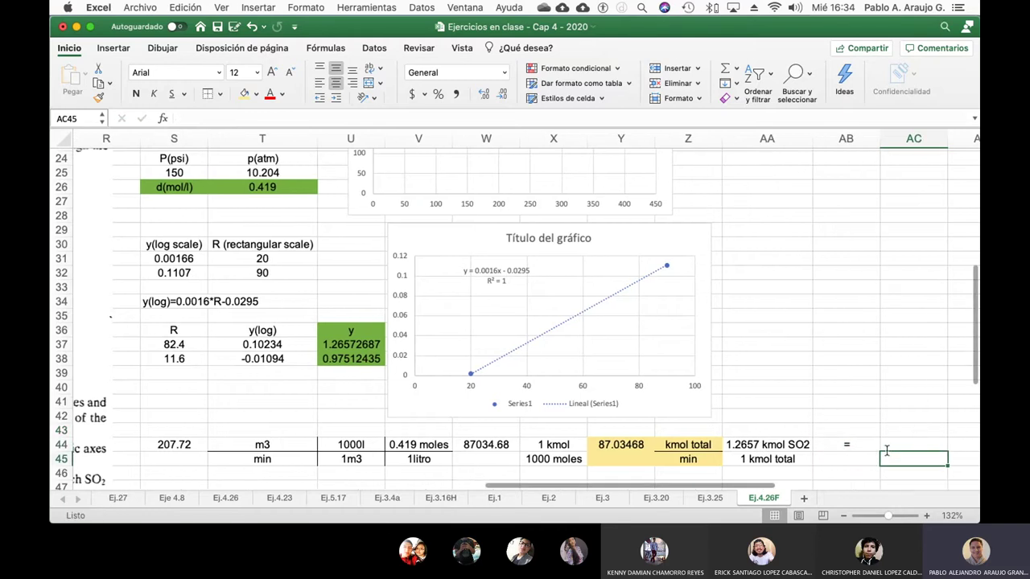
pyautogui.press('Up')
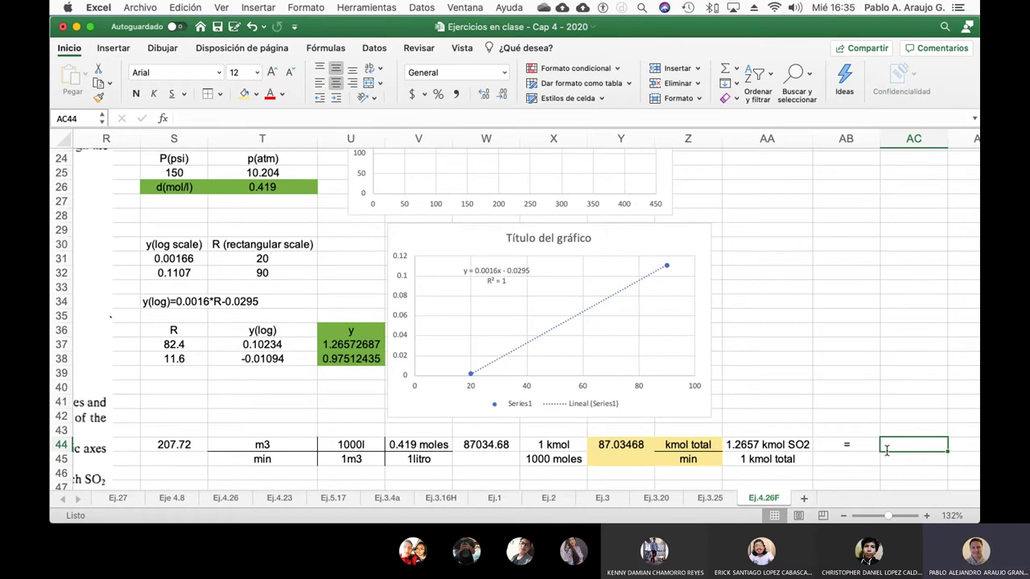
pyautogui.write('=')
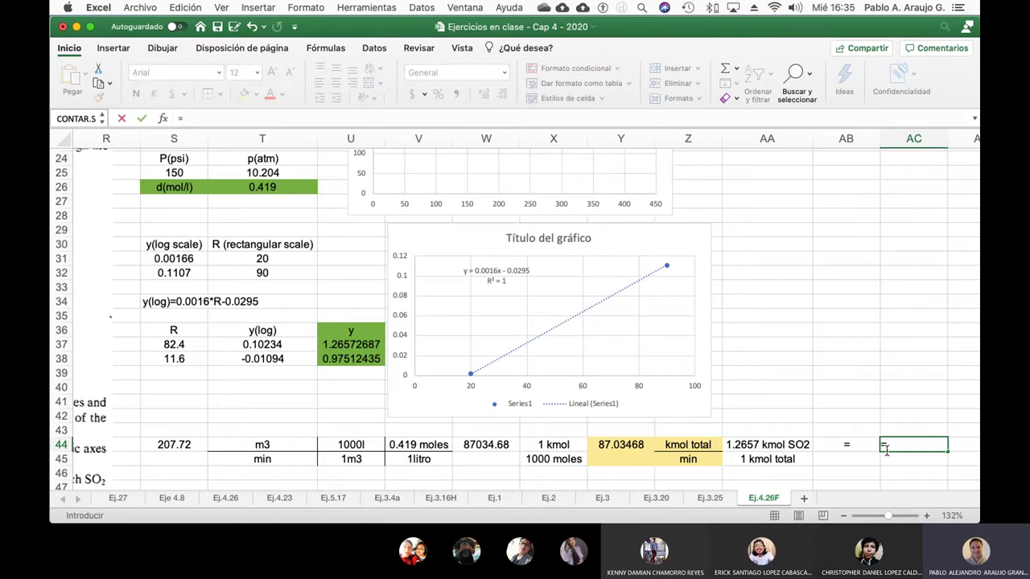
pyautogui.click(645, 444)
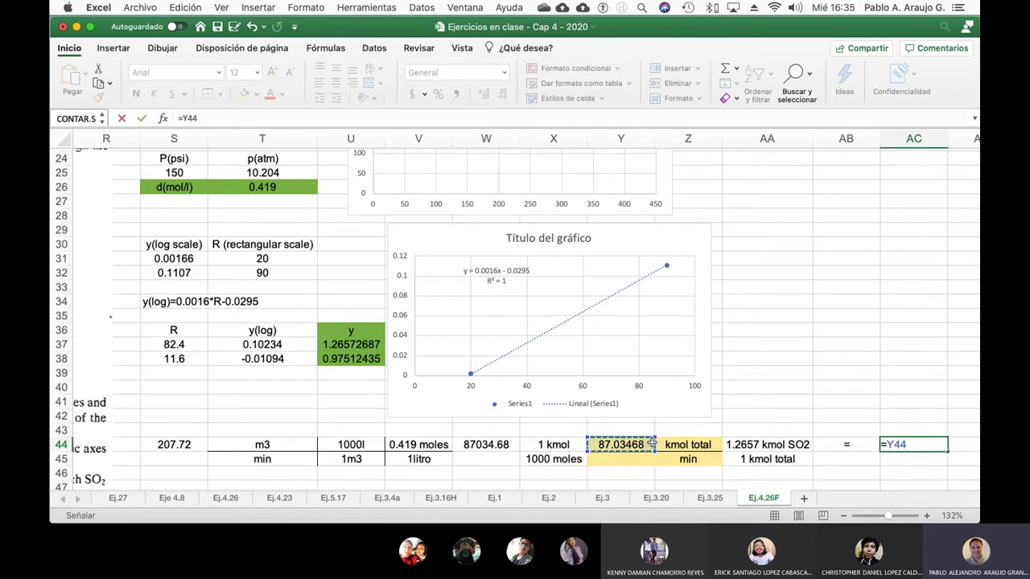
pyautogui.write('*')
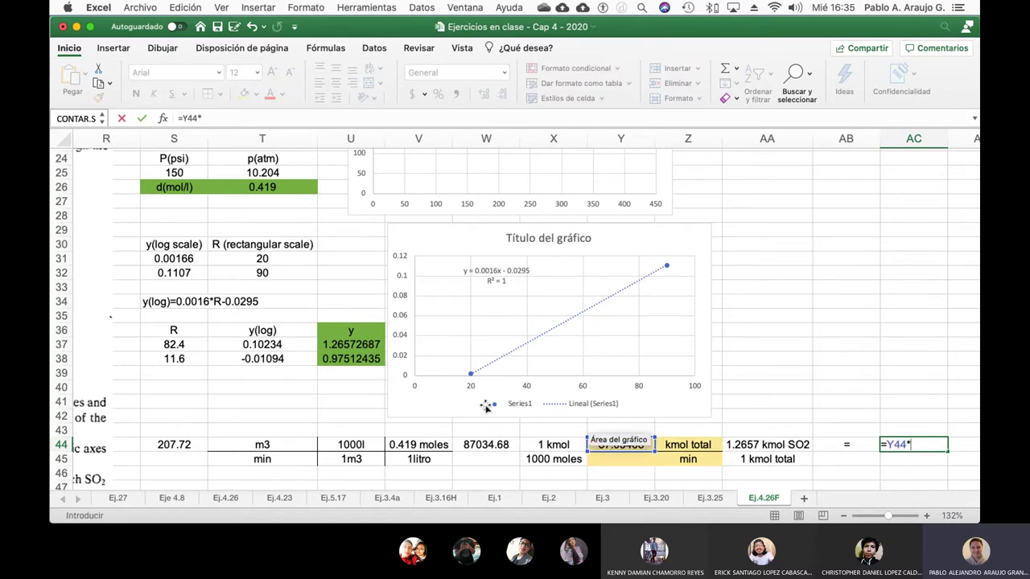
pyautogui.click(367, 345)
pyautogui.press('Return')
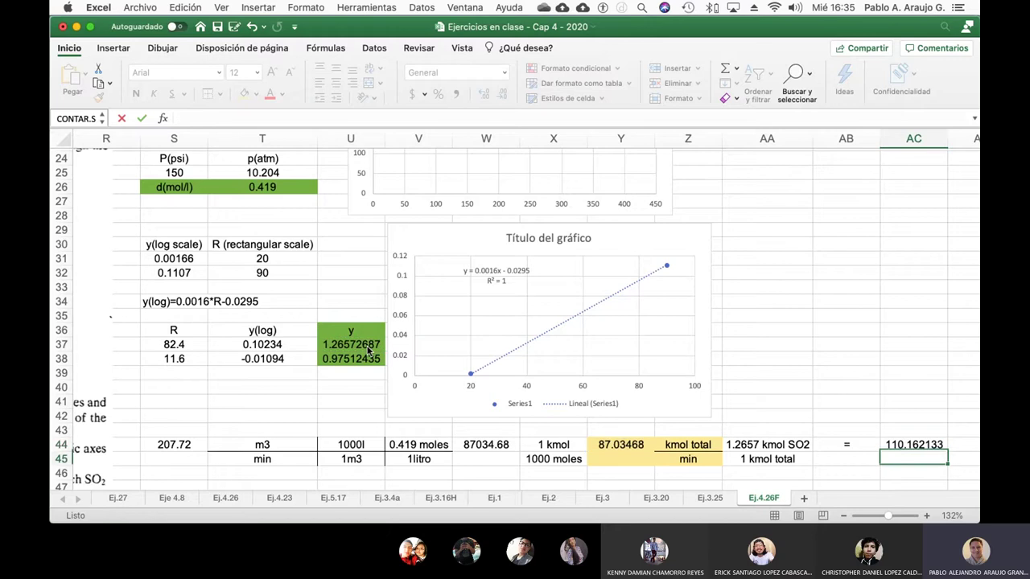
# - Label the SO2 molar flow rate with its units, entering Kmol SO2 in AD44 over min in AD45
pyautogui.press('Up')
pyautogui.press('Right')
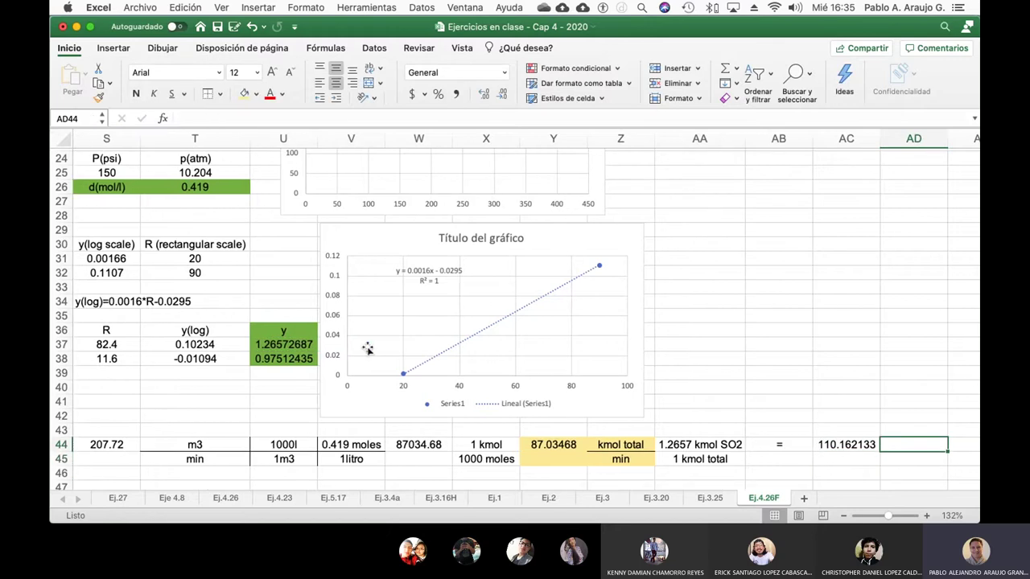
pyautogui.write('Kmol S')
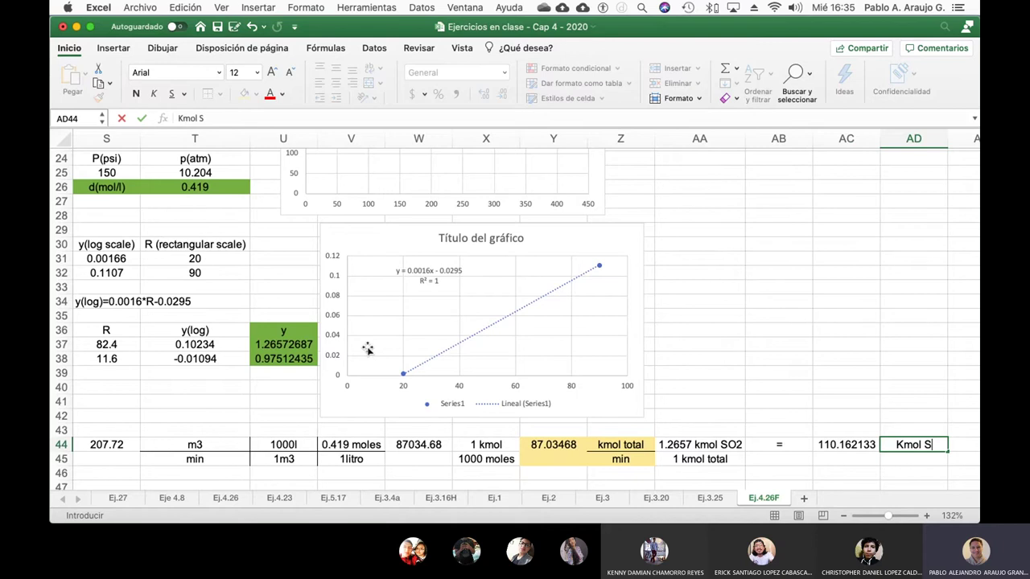
pyautogui.write('O"')
pyautogui.press('Return')
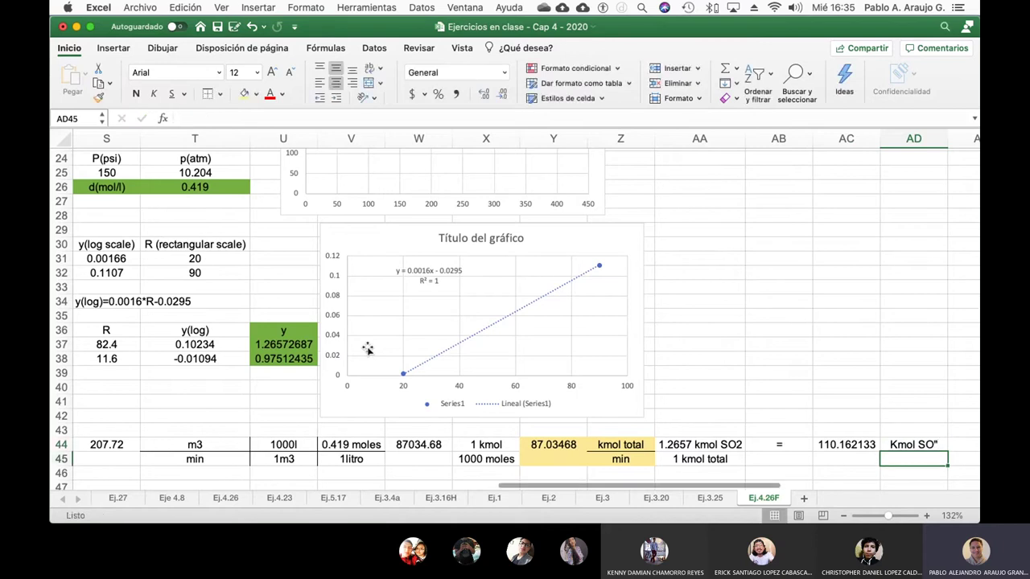
pyautogui.press('Up')
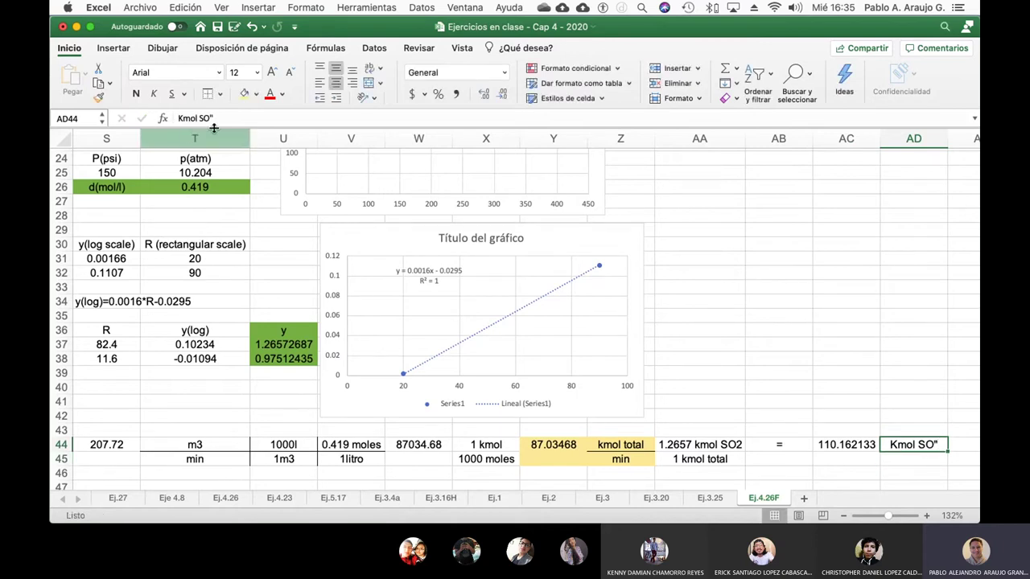
pyautogui.press('F2')
pyautogui.press('BackSpace')
pyautogui.write('2')
pyautogui.press('Return')
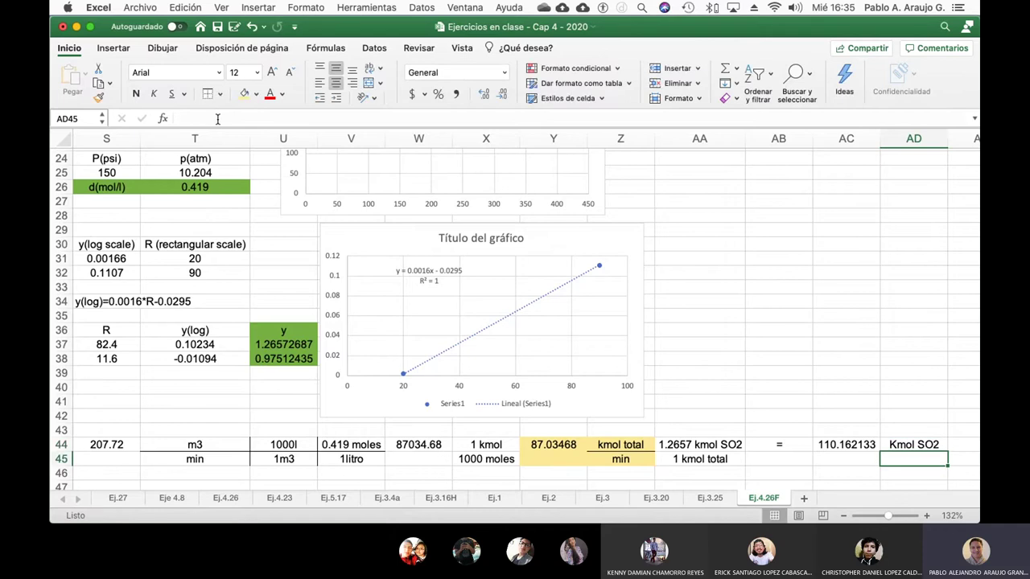
pyautogui.write('min')
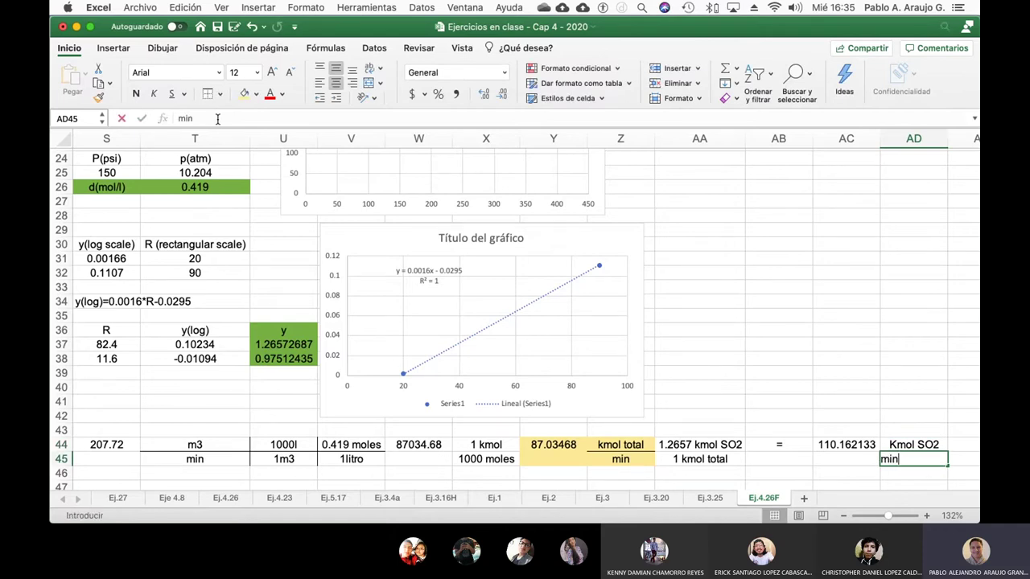
pyautogui.press('Return')
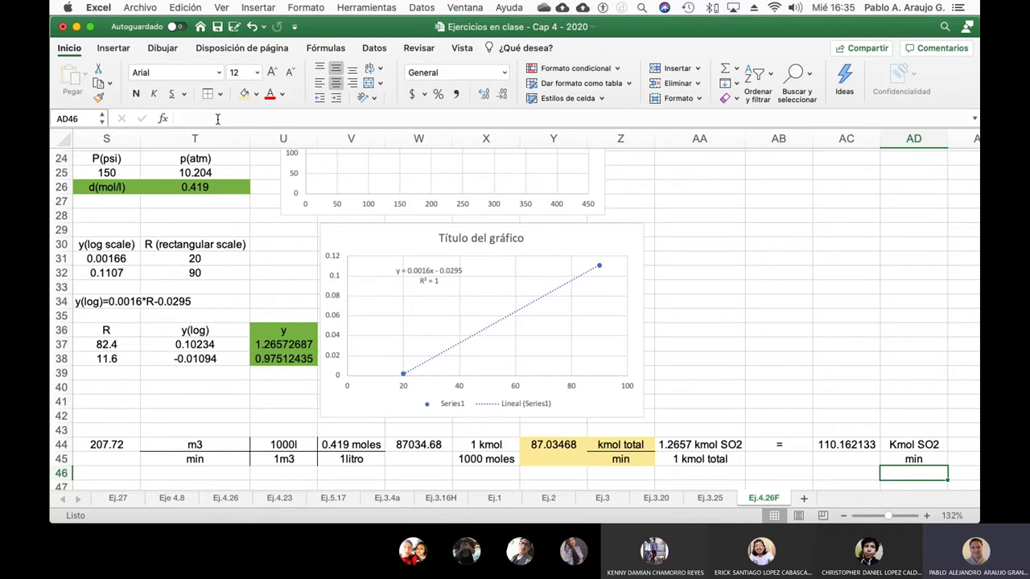
# - Examine the scrubber's stream diagram and the introductory text of problem 4.26 for the solvent data
pyautogui.hscroll(-5, 294, 323)
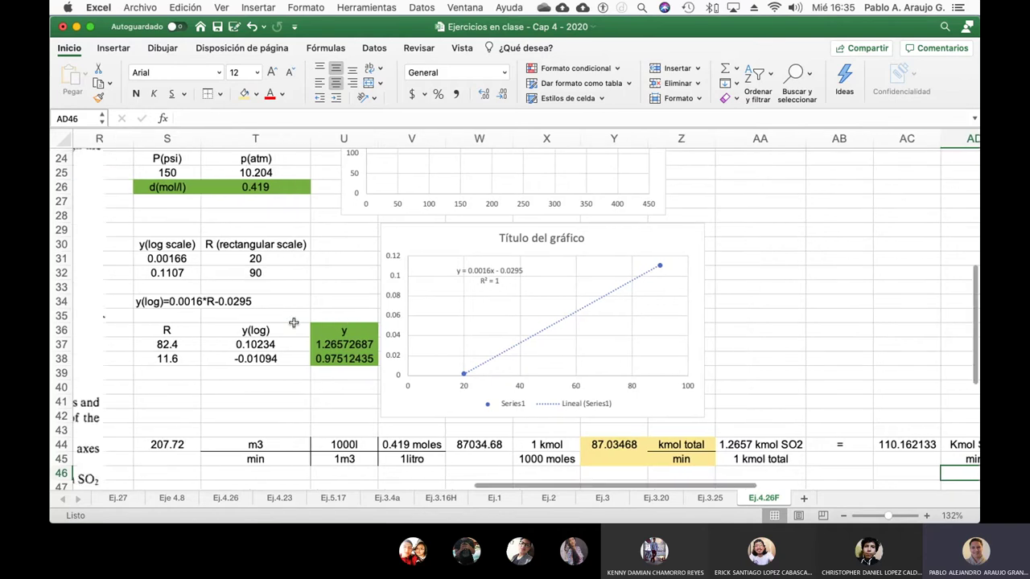
pyautogui.hscroll(-6, 294, 323)
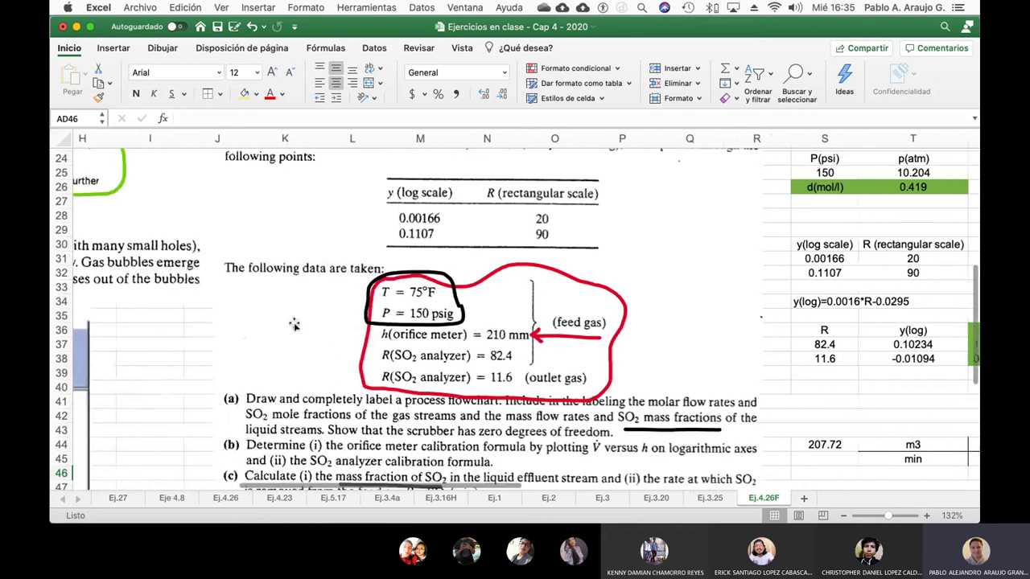
pyautogui.hscroll(-7, 294, 323)
pyautogui.scroll(4, 294, 323)
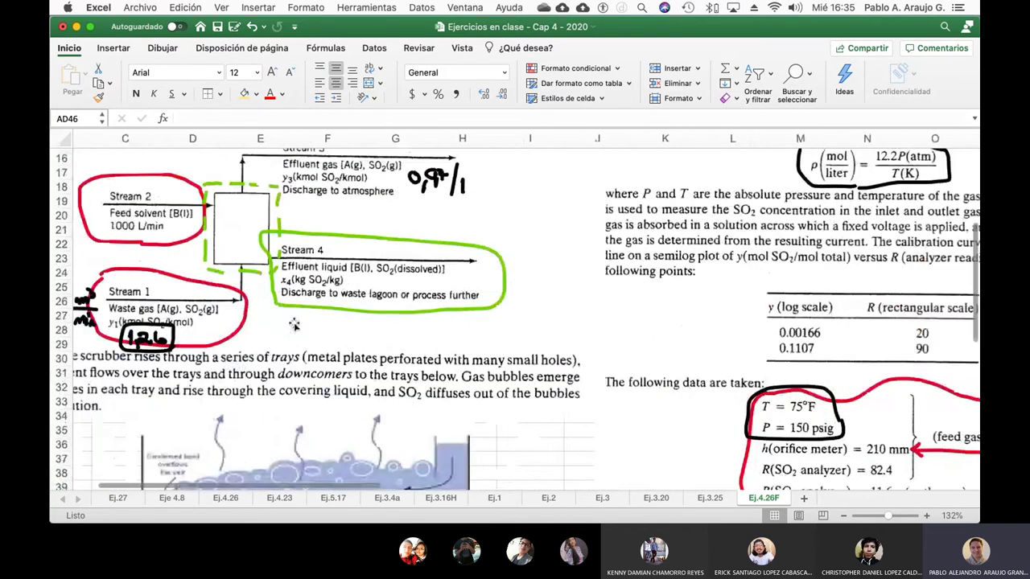
pyautogui.hscroll(-1, 293, 323)
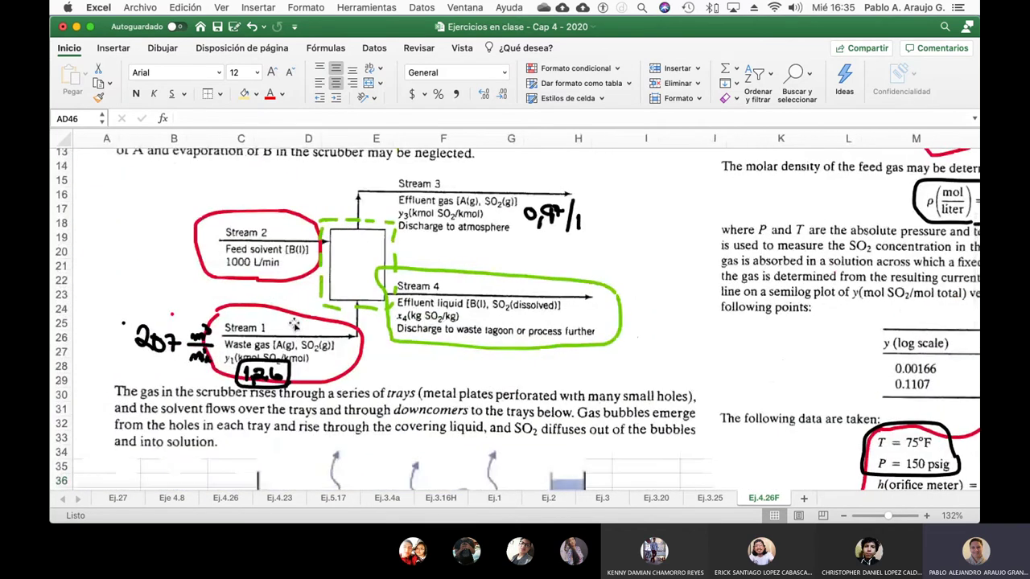
pyautogui.scroll(5, 445, 372)
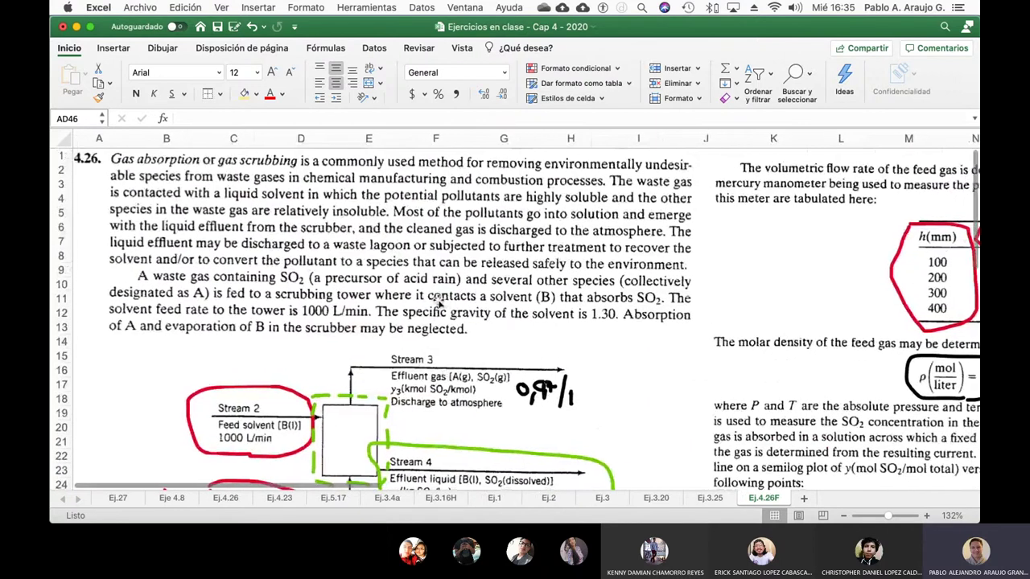
pyautogui.hscroll(-2, 439, 302)
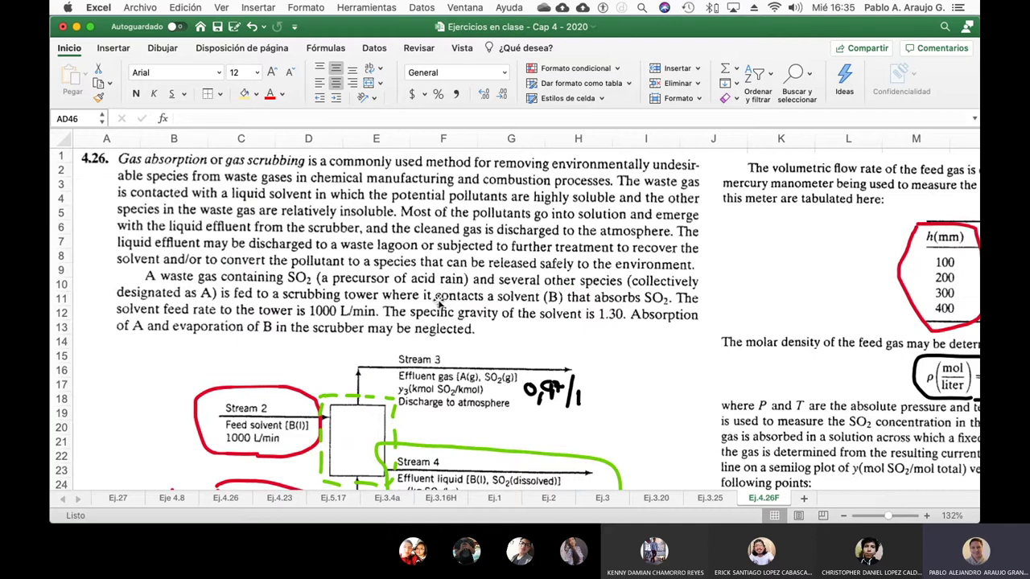
# - Review the orifice meter and analyzer data, the flow rate calculations in row 44, and exercise questions (a) to (d)
pyautogui.hscroll(10, 685, 326)
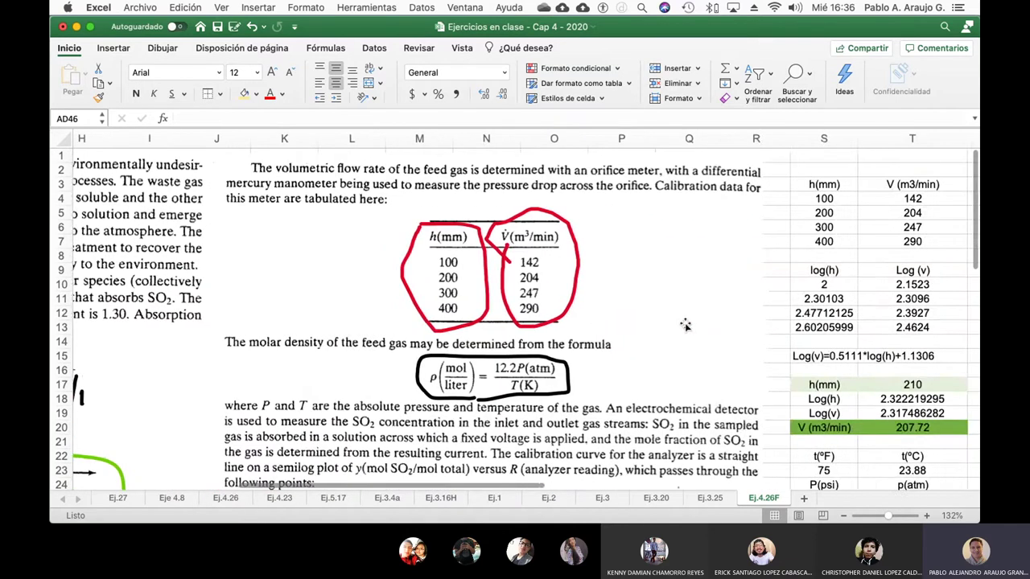
pyautogui.scroll(-6, 684, 325)
pyautogui.hscroll(-1, 685, 326)
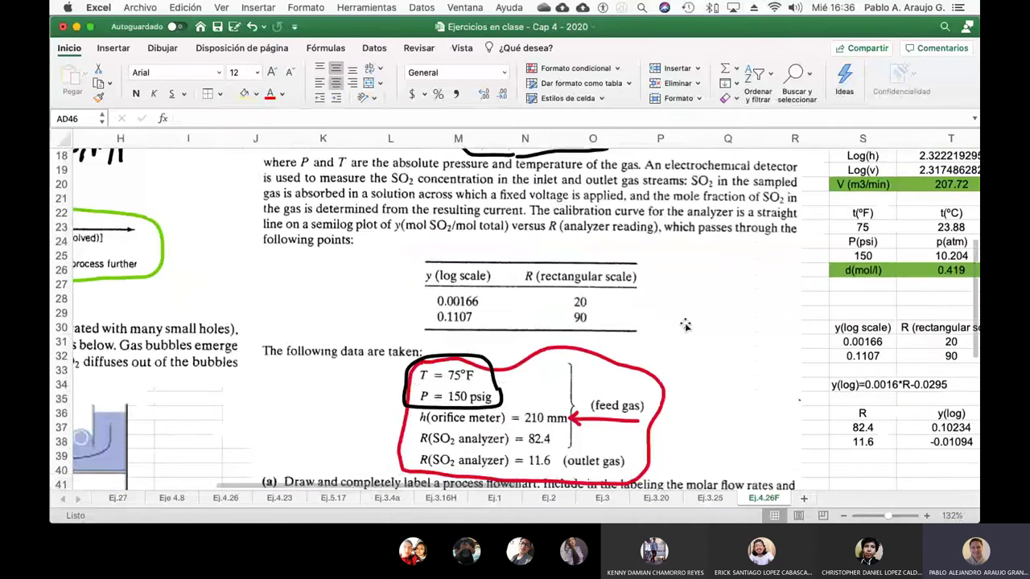
pyautogui.scroll(-5, 684, 325)
pyautogui.hscroll(10, 685, 325)
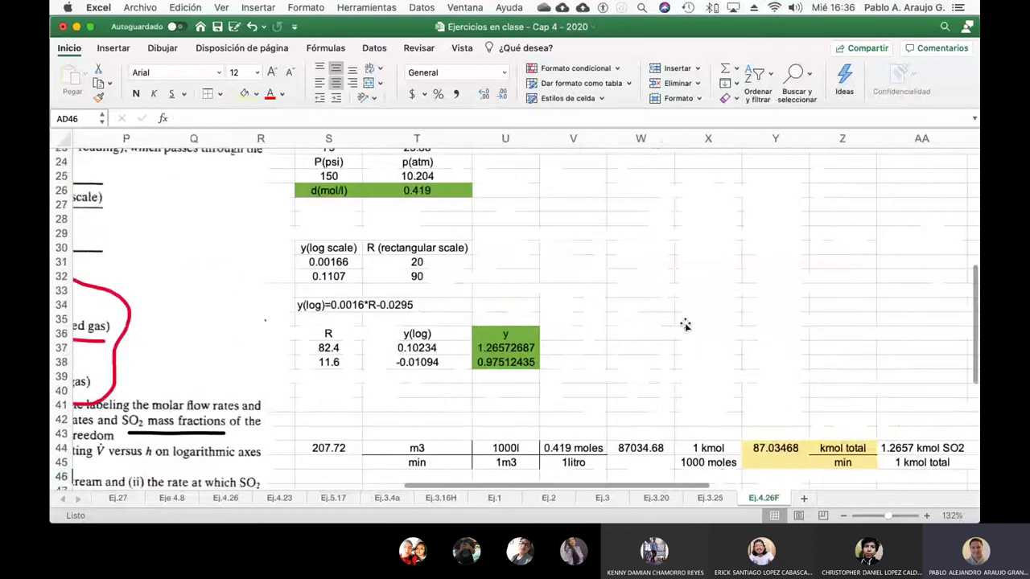
pyautogui.scroll(-3, 685, 325)
pyautogui.hscroll(1, 685, 326)
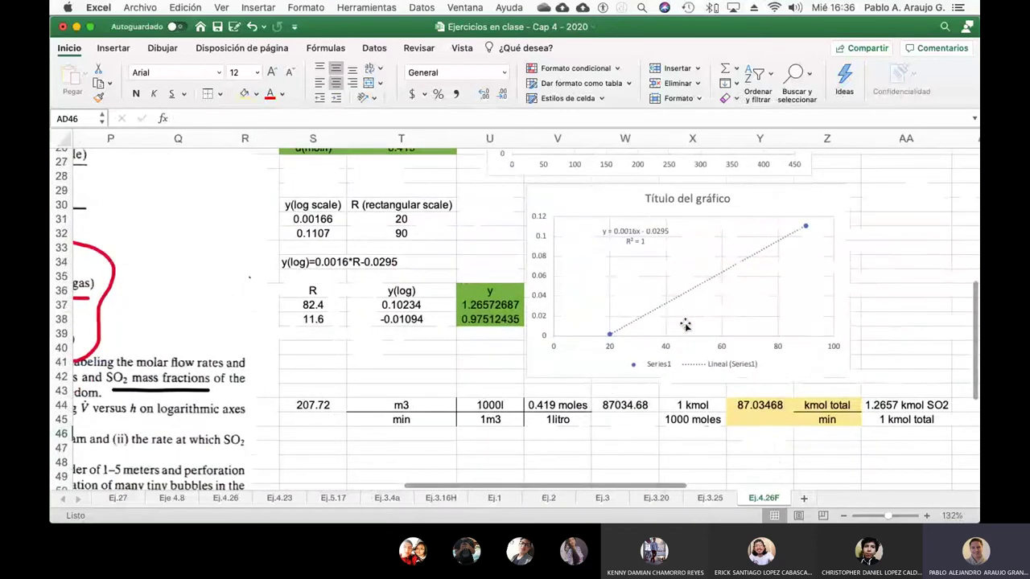
pyautogui.hscroll(3, 684, 325)
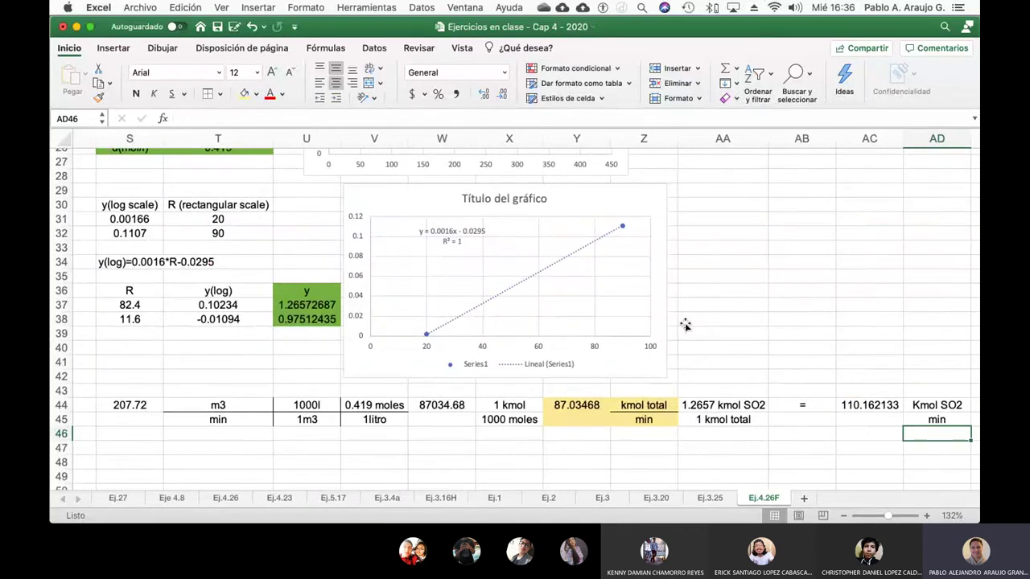
pyautogui.scroll(-5, 685, 325)
pyautogui.hscroll(-8, 685, 325)
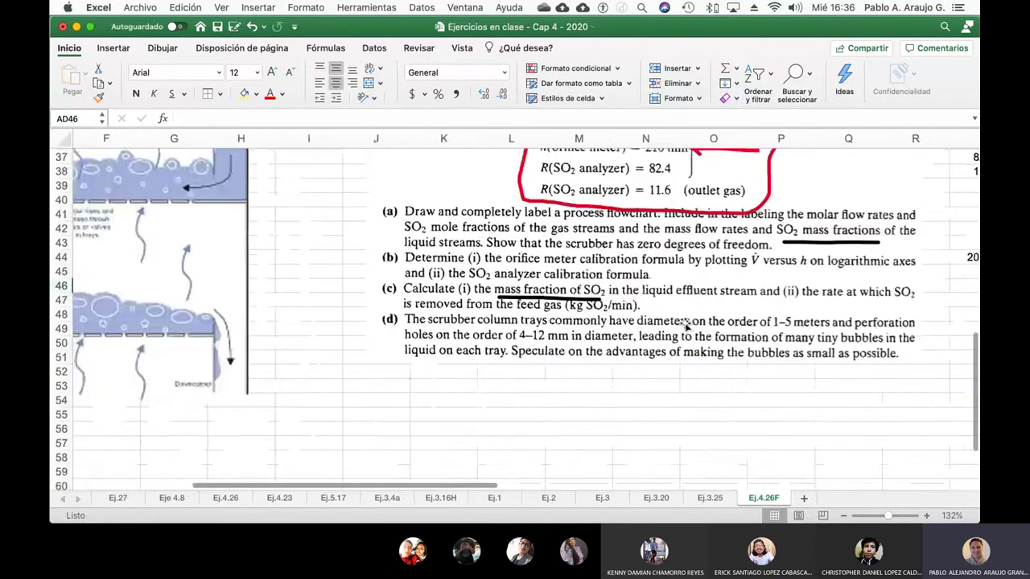
pyautogui.scroll(2, 685, 325)
pyautogui.hscroll(1, 685, 325)
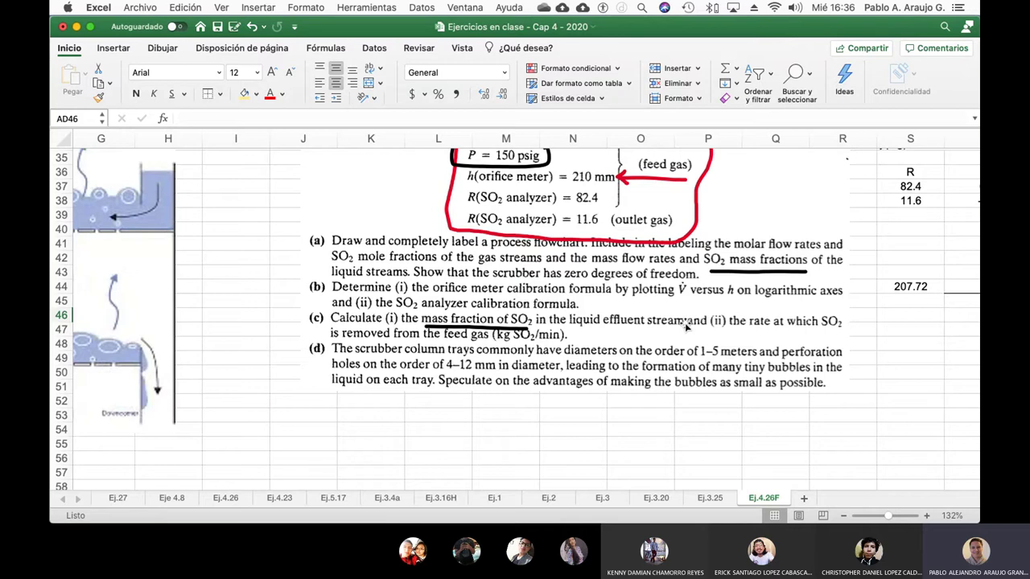
# - Underline the sentence "The specific gravity of the solvent is 1.30" in the problem statement with the green pen
pyautogui.hscroll(-10, 686, 326)
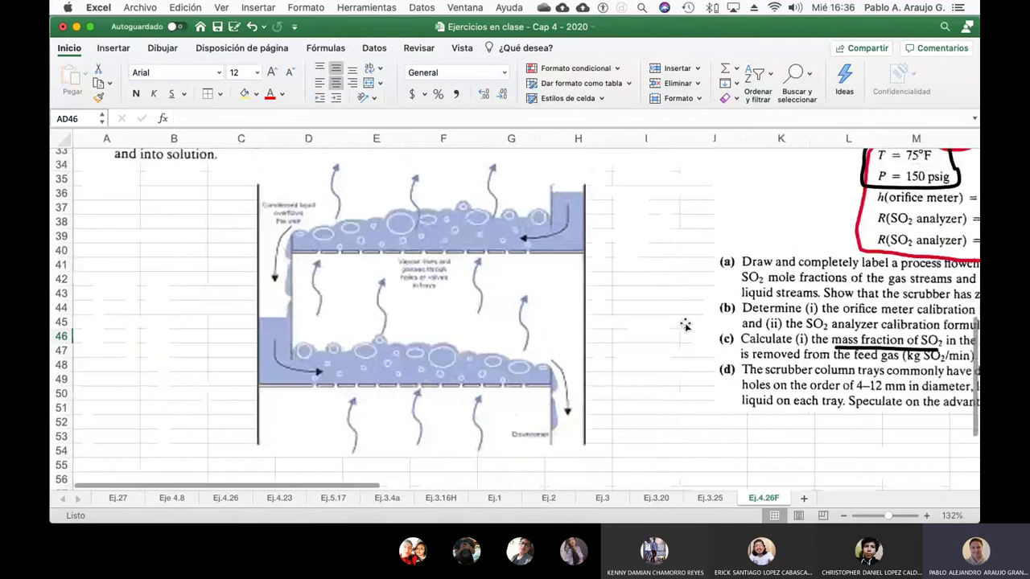
pyautogui.scroll(10, 686, 325)
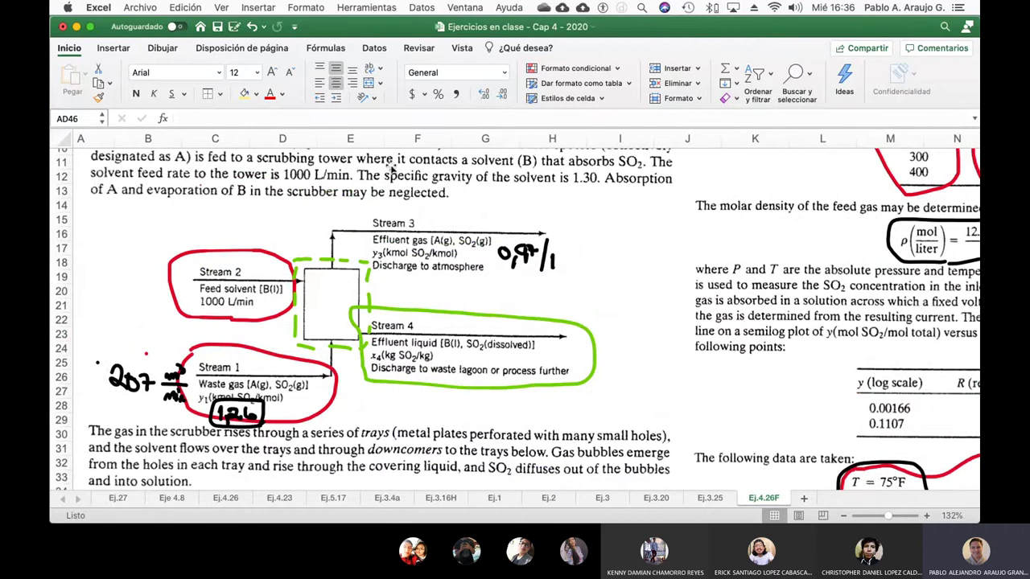
pyautogui.click(171, 50)
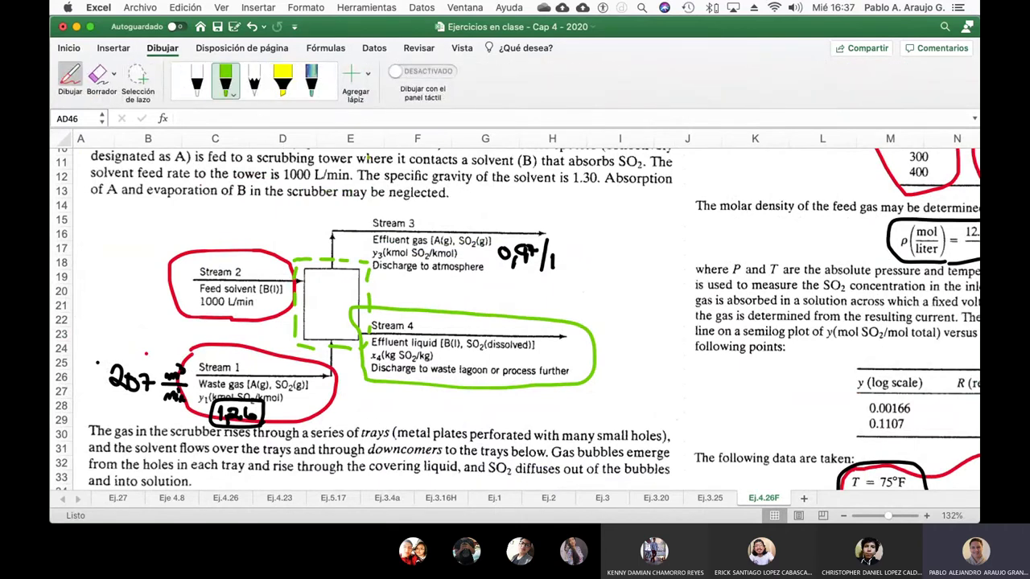
pyautogui.moveTo(357, 182); pyautogui.dragTo(592, 190)
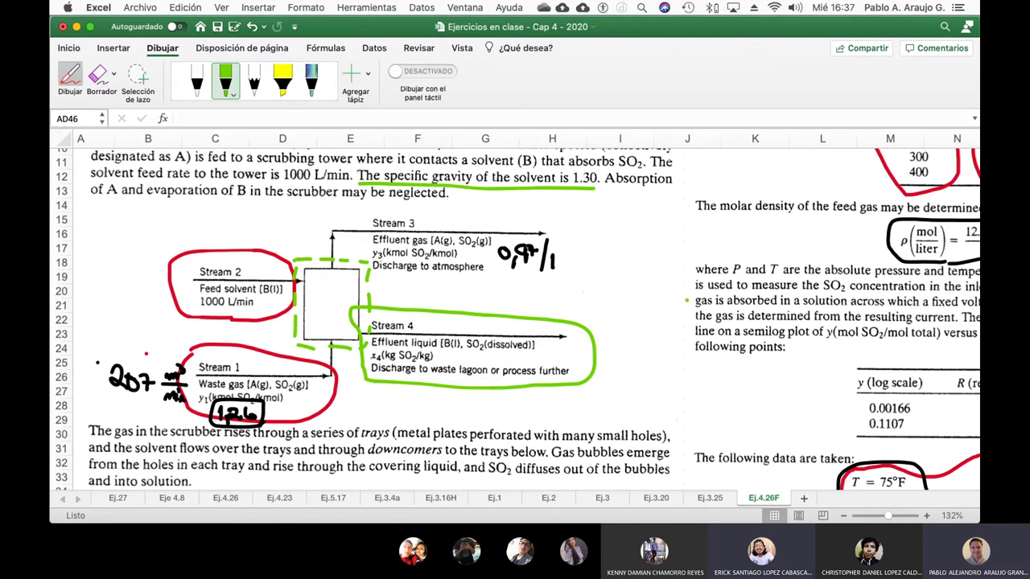
# - Examine the molar density formula, the feed gas data and the unit conversion row through the SO2 flow rate in AC44
pyautogui.hscroll(8, 515, 314)
pyautogui.scroll(2, 515, 314)
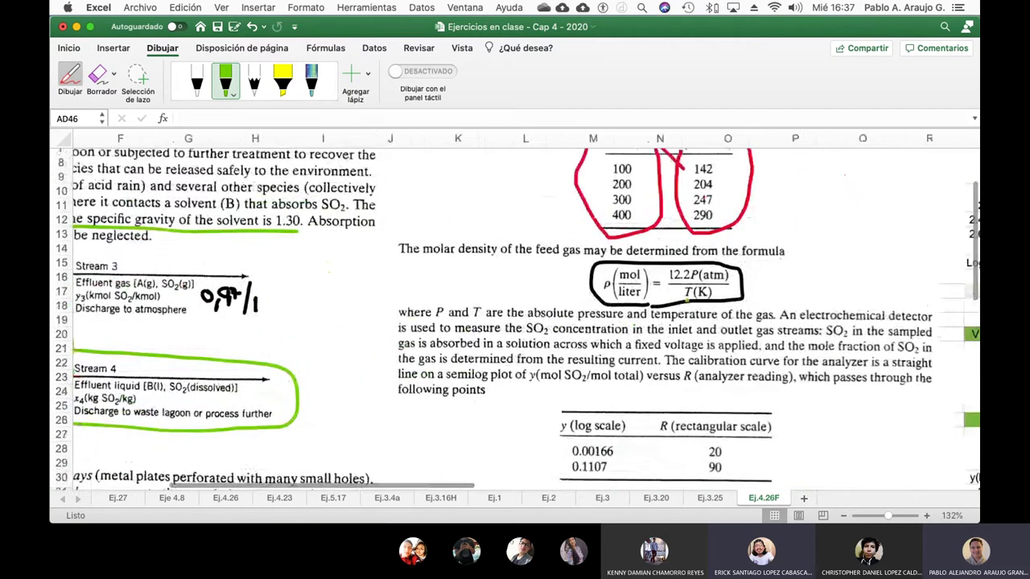
pyautogui.hscroll(6, 515, 314)
pyautogui.scroll(2, 515, 314)
pyautogui.scroll(-6, 515, 314)
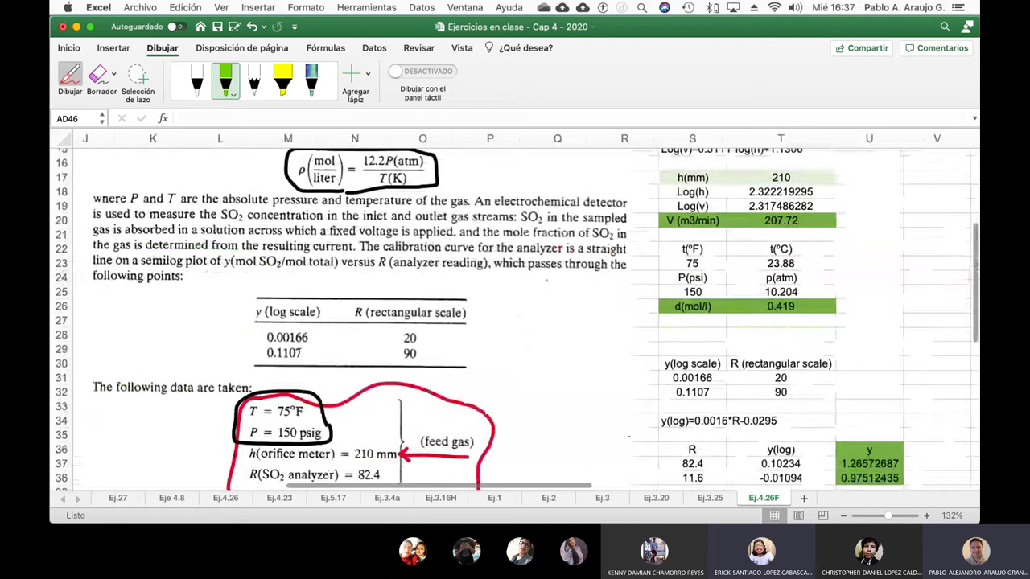
pyautogui.hscroll(2, 515, 314)
pyautogui.scroll(-4, 515, 314)
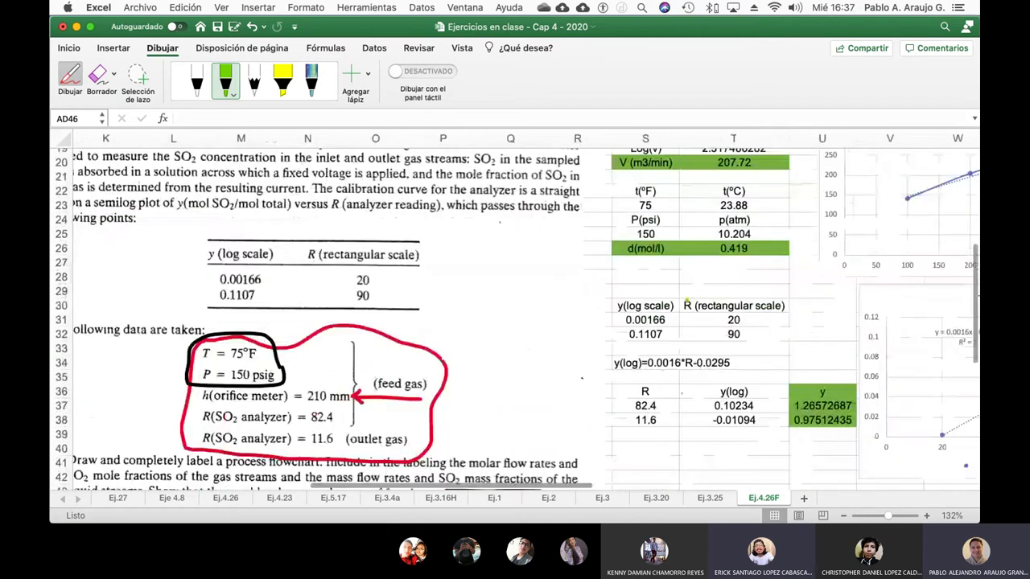
pyautogui.scroll(-8, 515, 314)
pyautogui.scroll(-8, 515, 314)
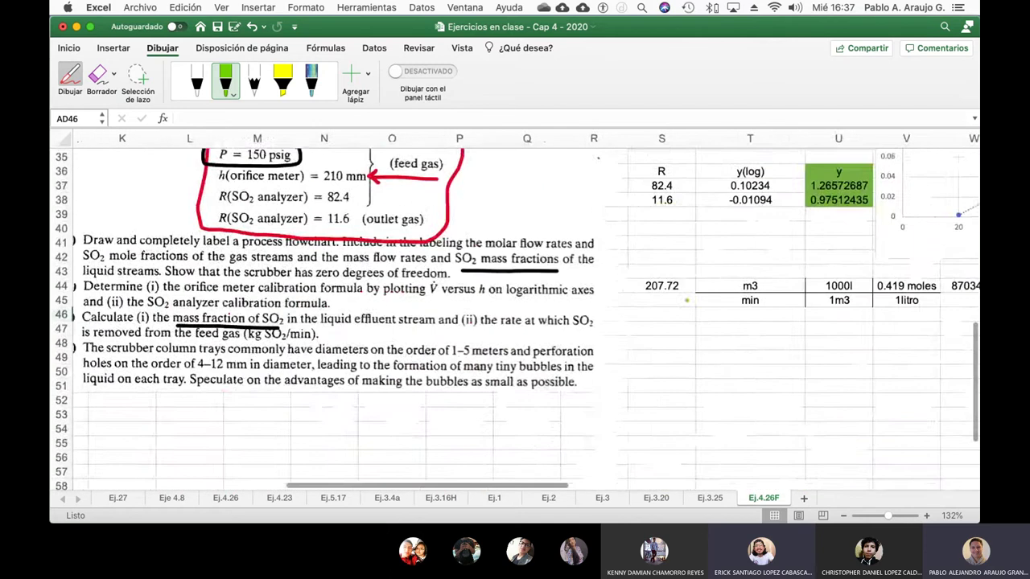
pyautogui.hscroll(6, 687, 300)
pyautogui.scroll(1, 686, 300)
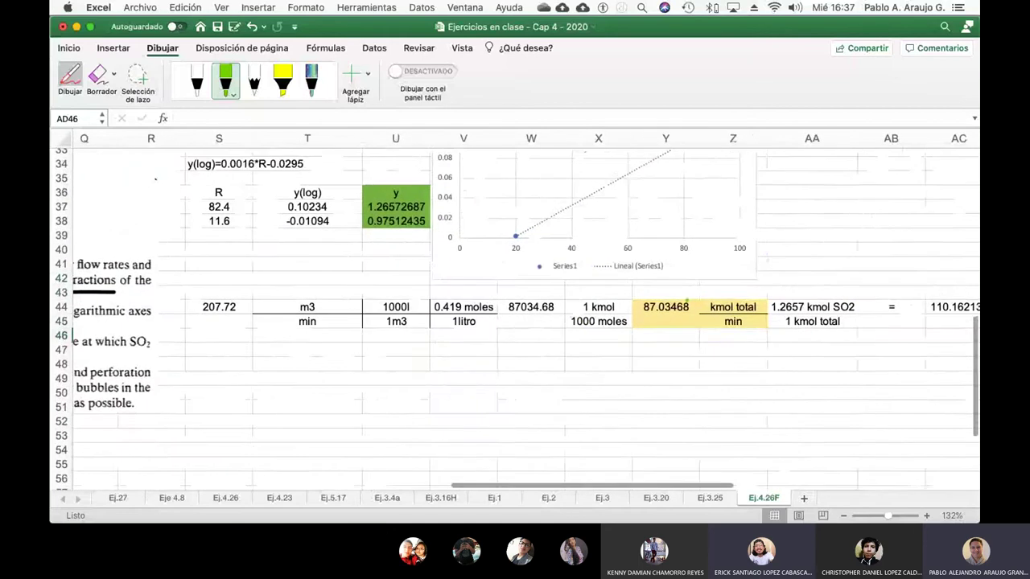
pyautogui.scroll(-1, 515, 314)
pyautogui.hscroll(3, 515, 314)
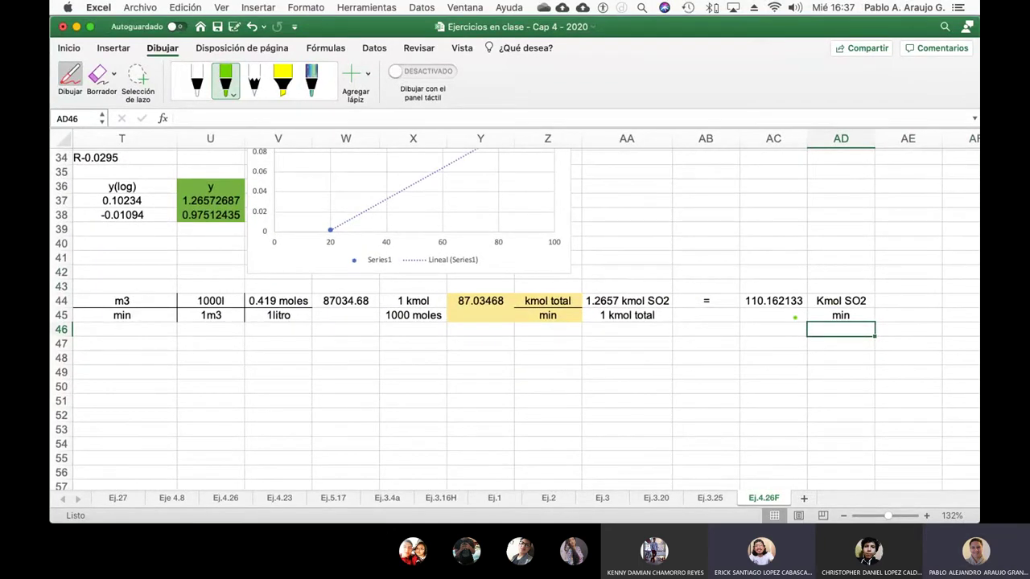
# - Reread question (c) on the SO2 mass fraction and removal rate, and check the solvent and effluent streams in the diagram
pyautogui.hscroll(-11, 795, 317)
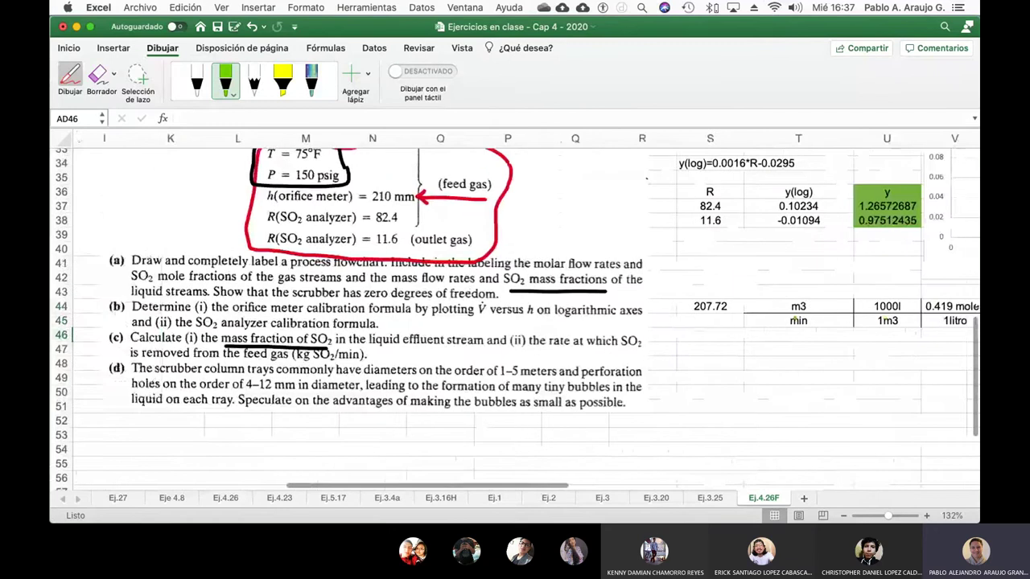
pyautogui.hscroll(-1, 795, 319)
pyautogui.scroll(-1, 796, 319)
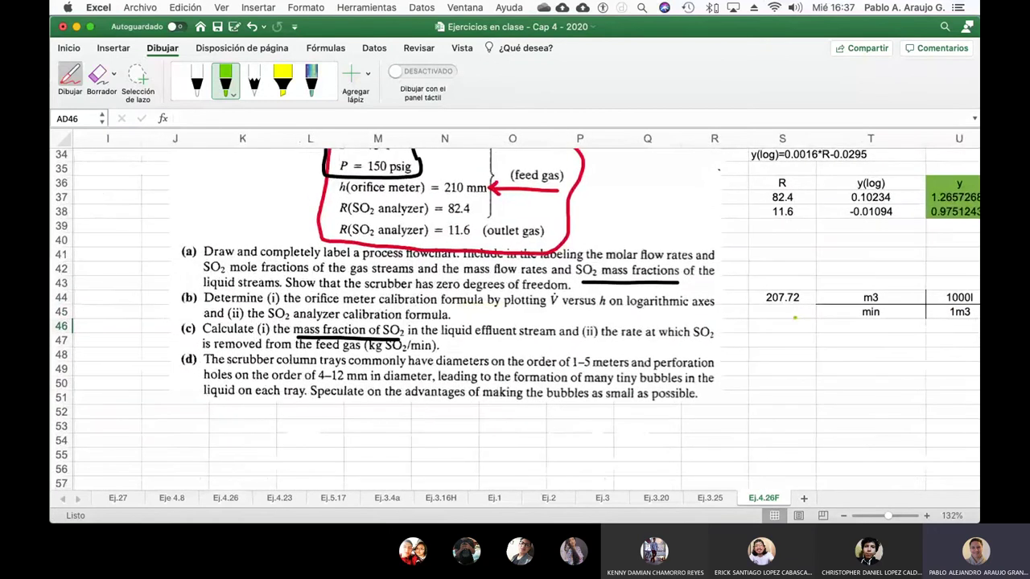
pyautogui.hscroll(-8, 796, 317)
pyautogui.scroll(1, 795, 318)
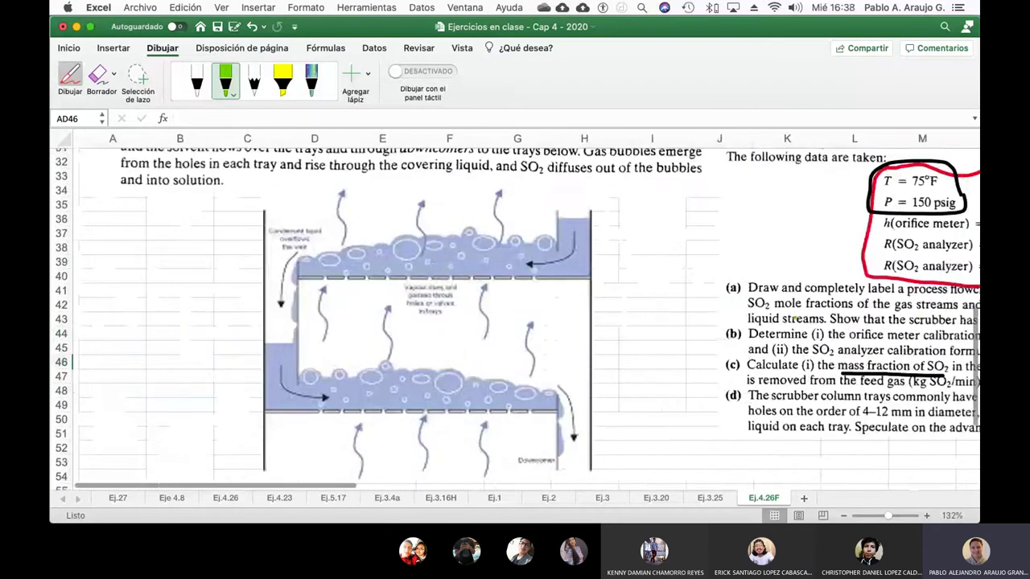
pyautogui.scroll(5, 795, 318)
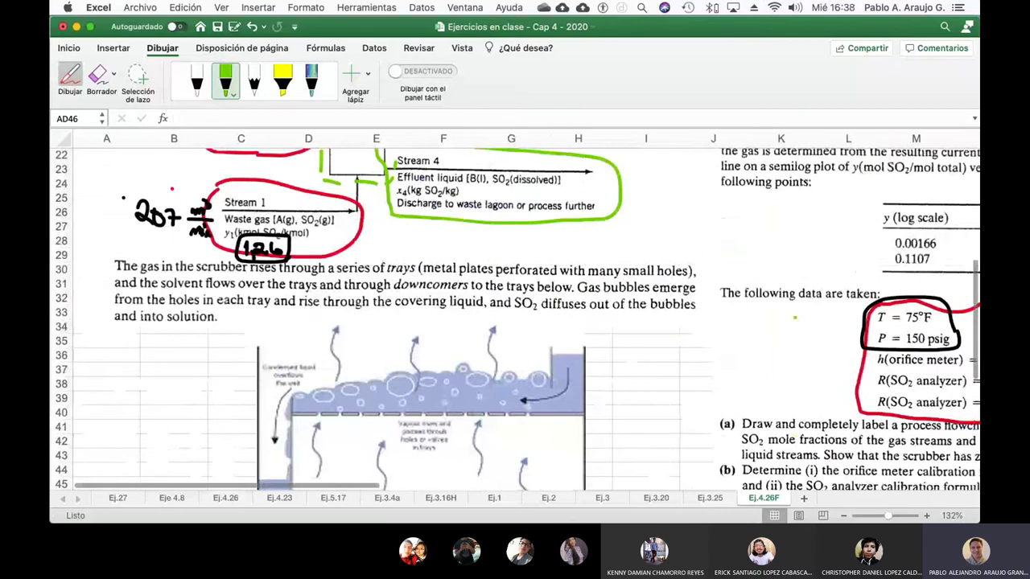
pyautogui.scroll(8, 795, 318)
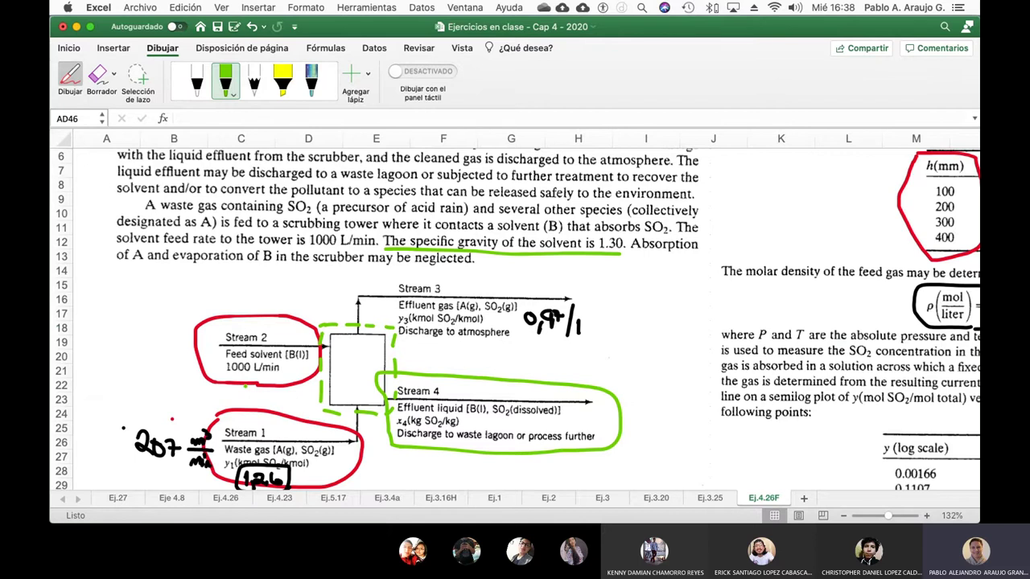
# - Switch to the Felder PDF in Preview and read the feed gas data and questions (a) to (d) of problem 4.26
pyautogui.press('super+Tab')
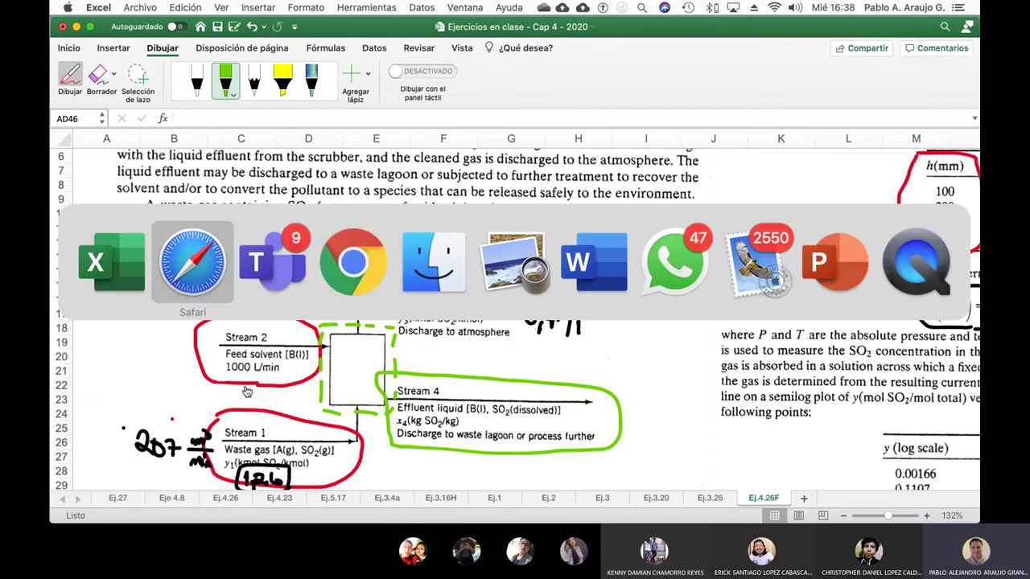
pyautogui.click(555, 276)
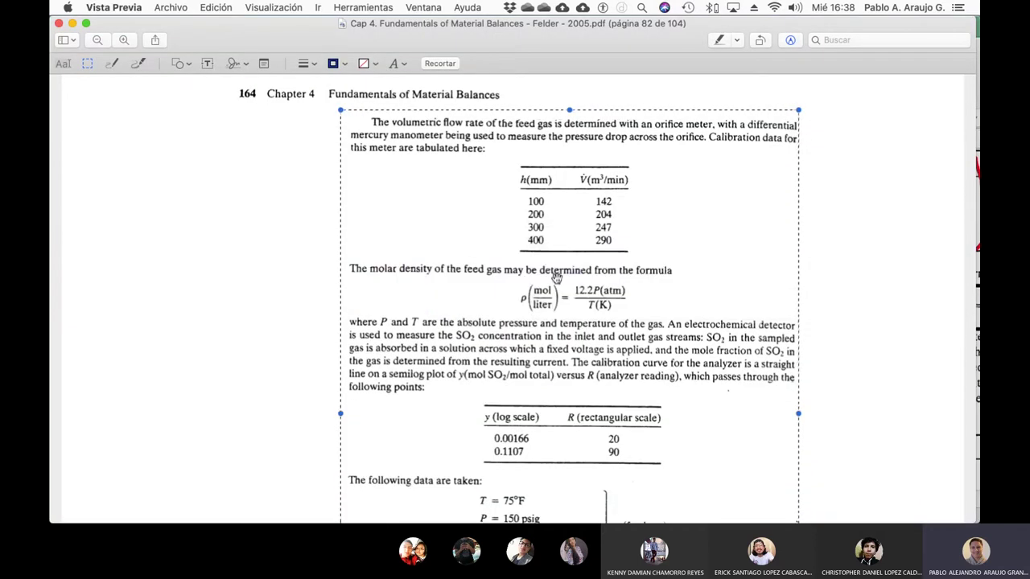
pyautogui.scroll(-5, 502, 308)
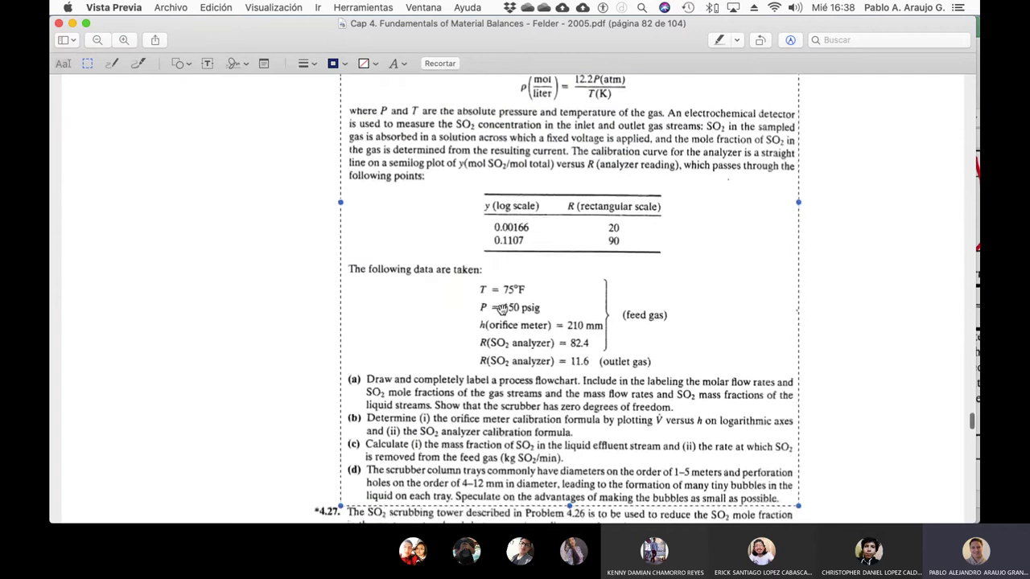
pyautogui.scroll(-3, 502, 308)
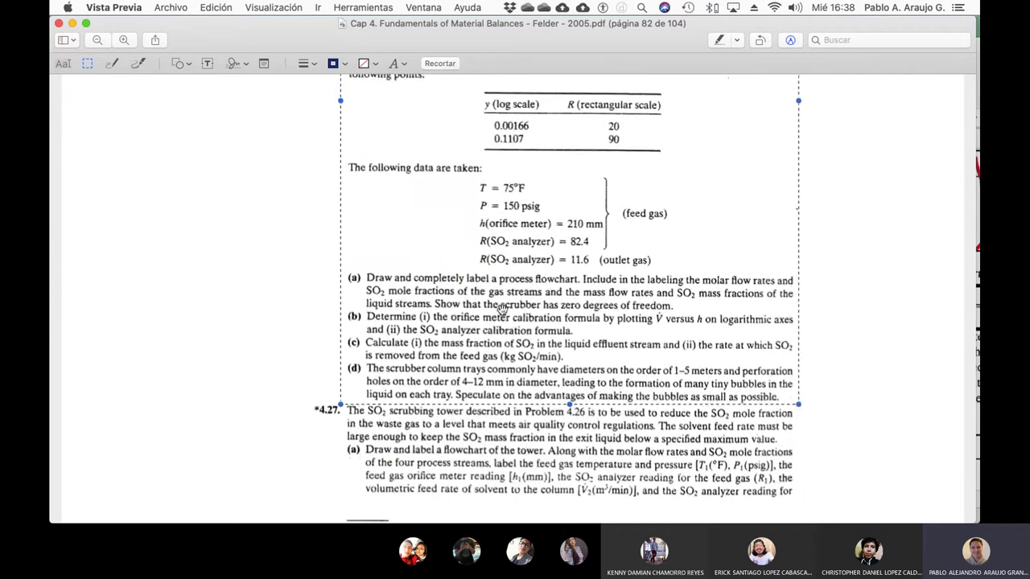
pyautogui.scroll(-1, 502, 308)
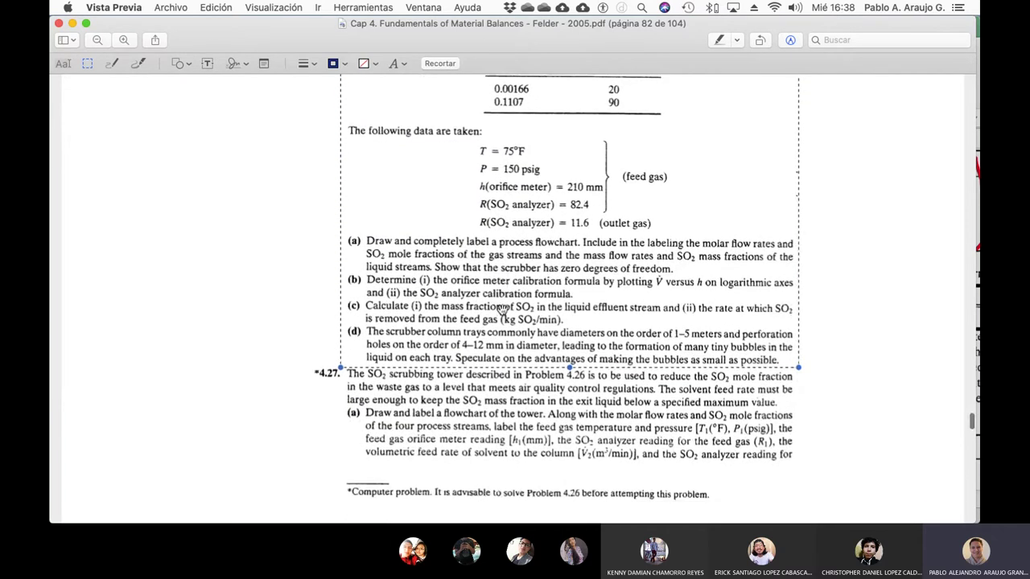
pyautogui.scroll(-2, 503, 308)
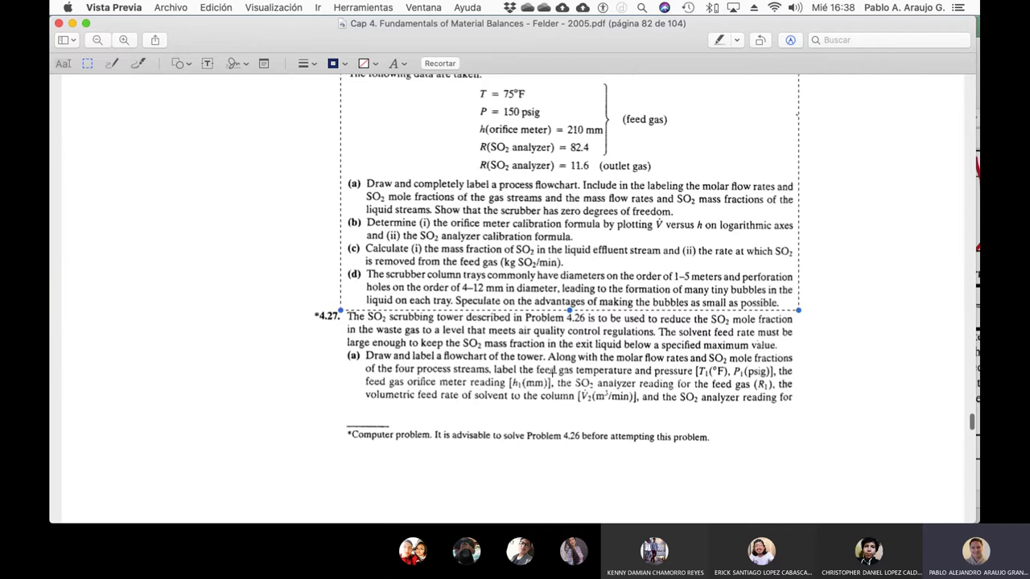
# - Reread the problem 4.26 statement and check the solvent, waste gas and effluent streams in its scrubber diagram
pyautogui.scroll(10, 552, 370)
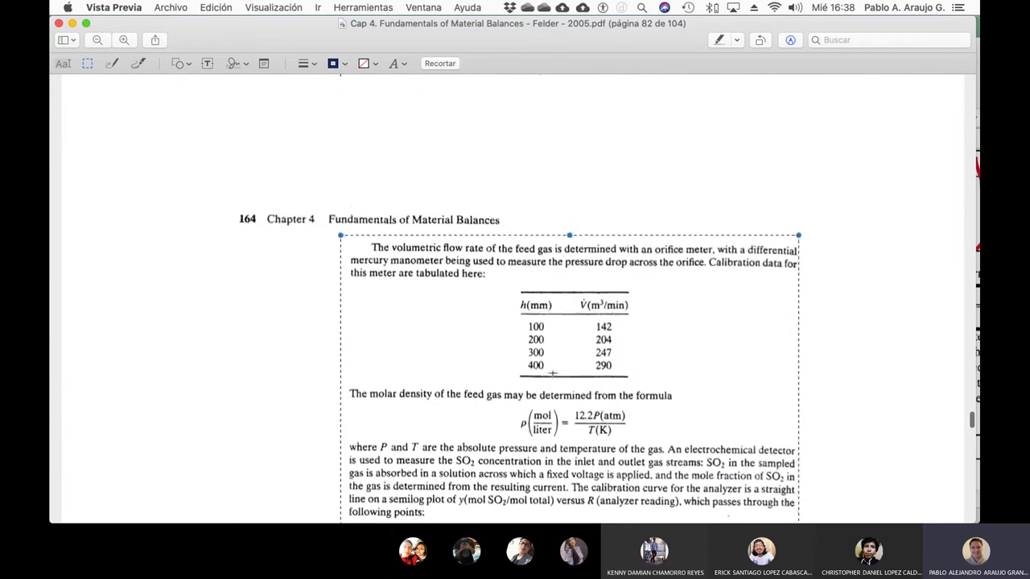
pyautogui.scroll(10, 553, 373)
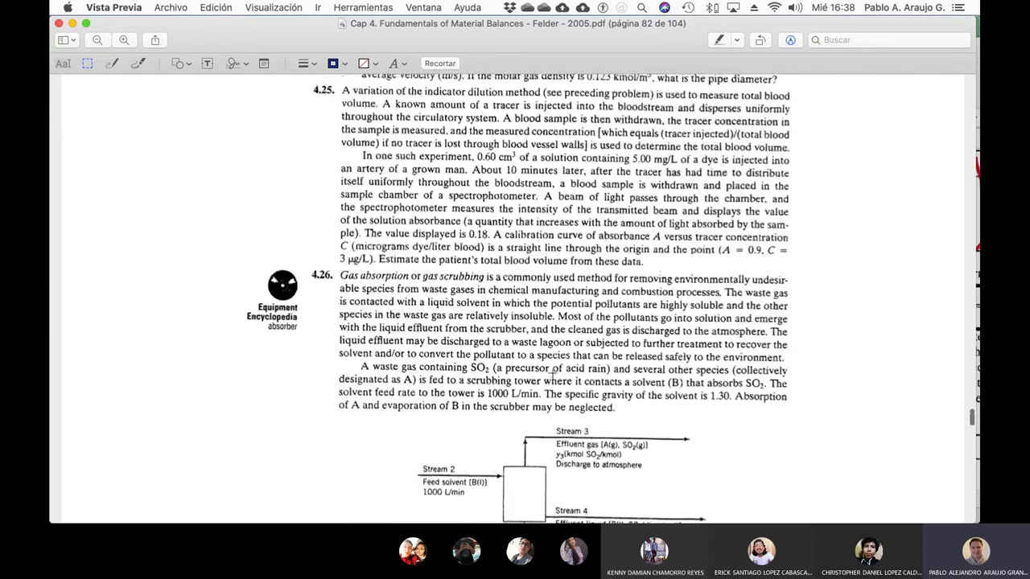
pyautogui.scroll(3, 552, 371)
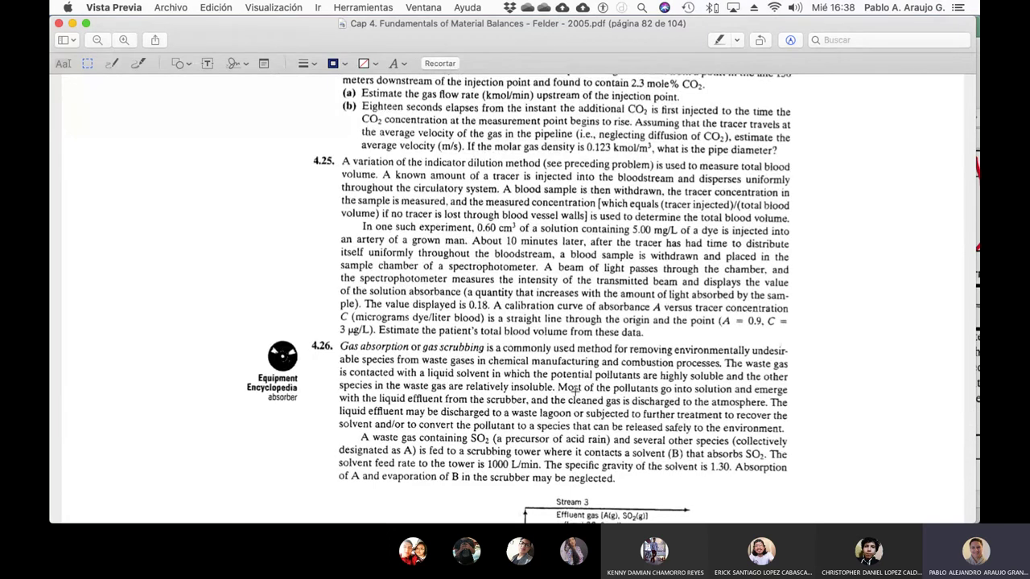
pyautogui.scroll(-6, 573, 391)
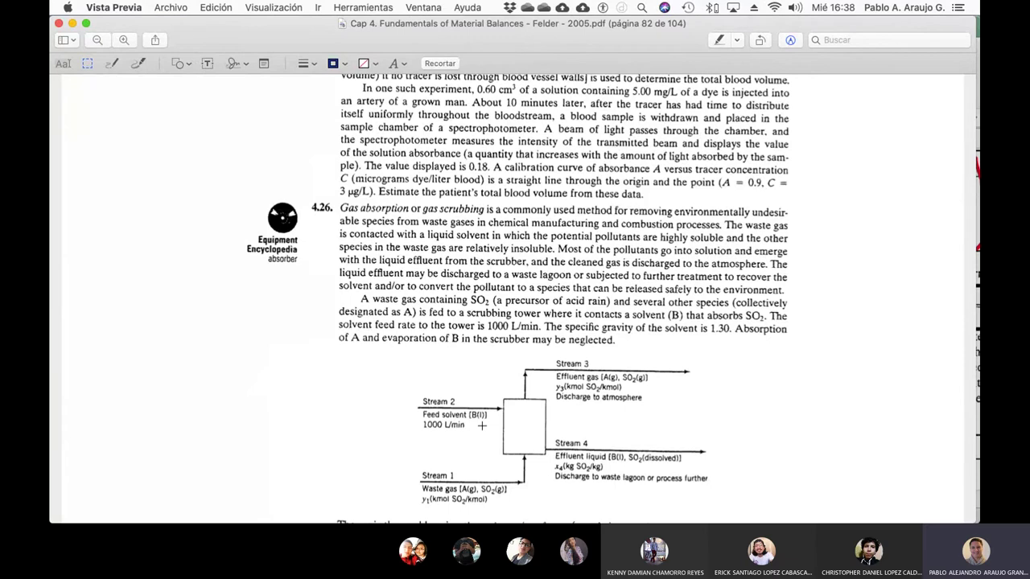
pyautogui.scroll(-2, 482, 425)
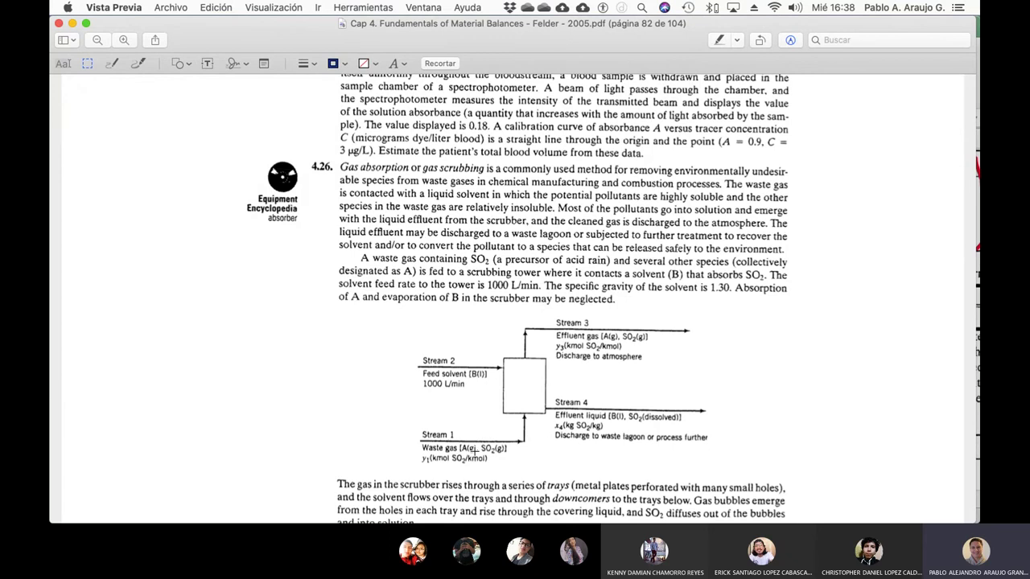
pyautogui.scroll(8, 475, 451)
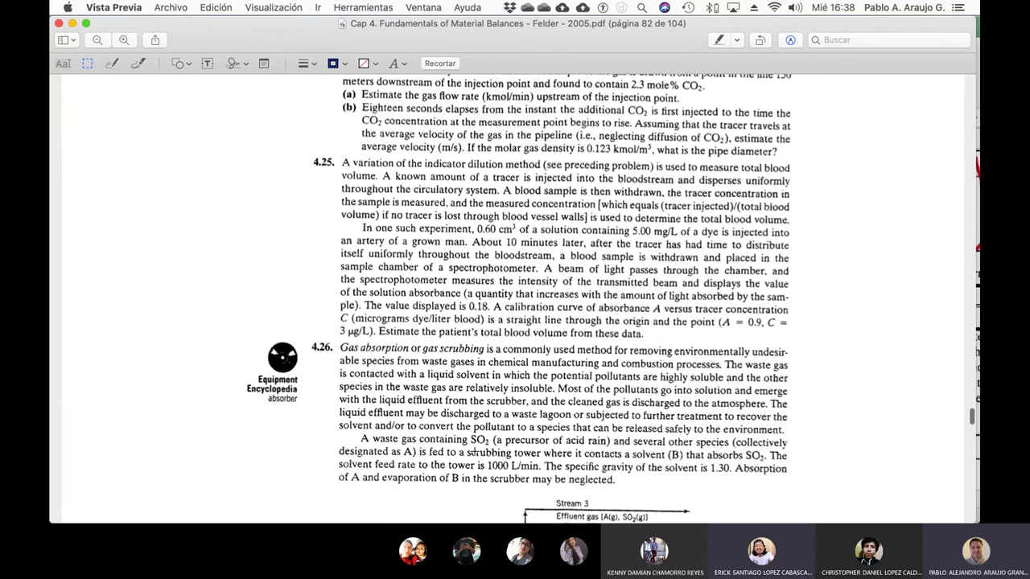
pyautogui.scroll(-4, 474, 452)
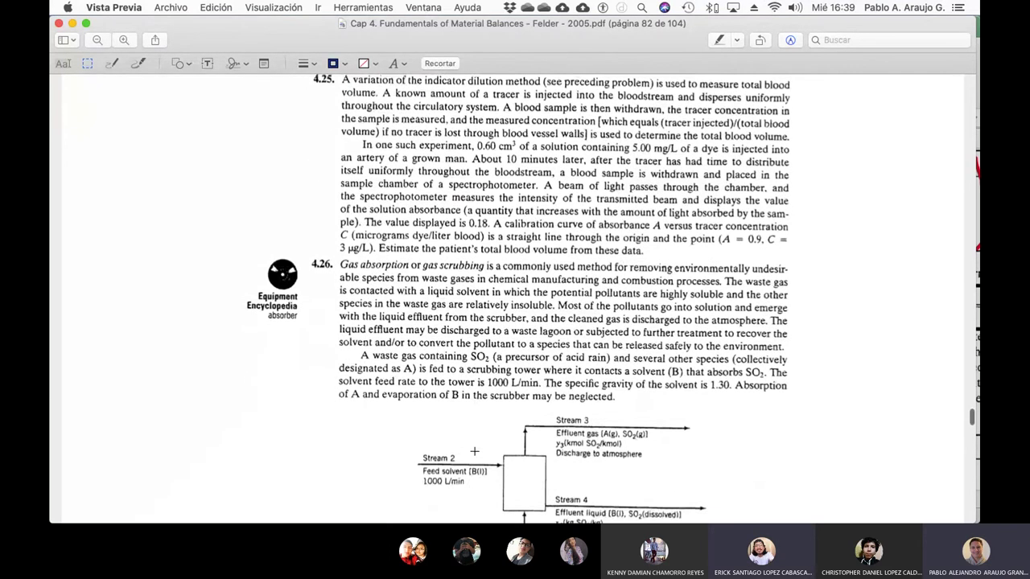
pyautogui.scroll(-5, 474, 453)
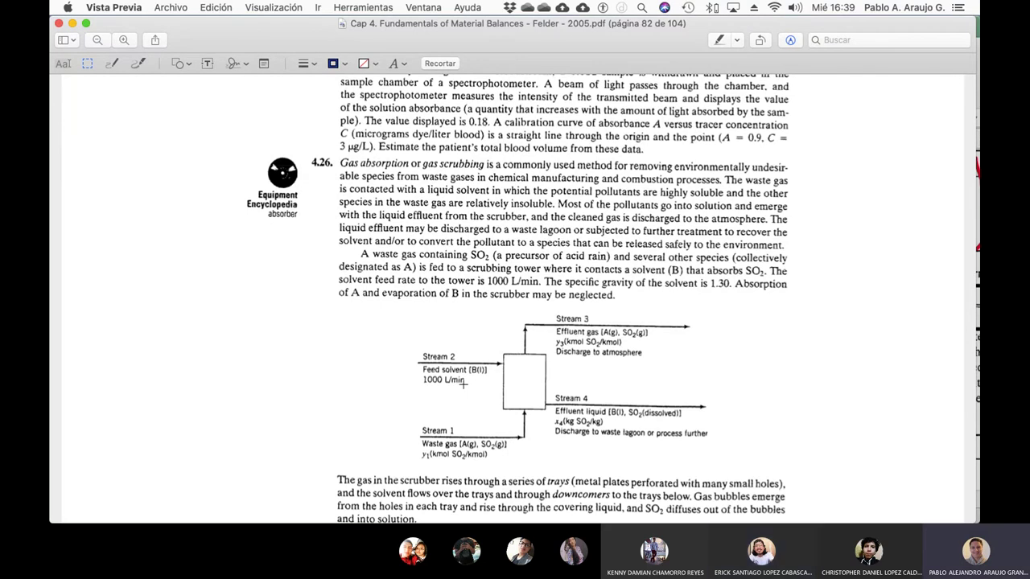
# - Switch to Safari and search Google for "absorber so2"
pyautogui.press('super+Tab')
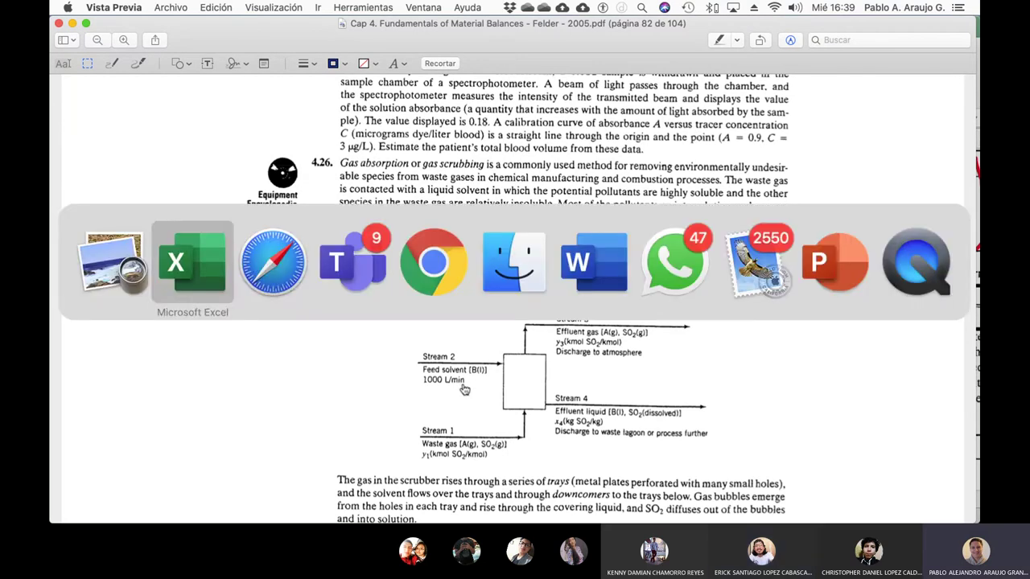
pyautogui.press('super+Tab')
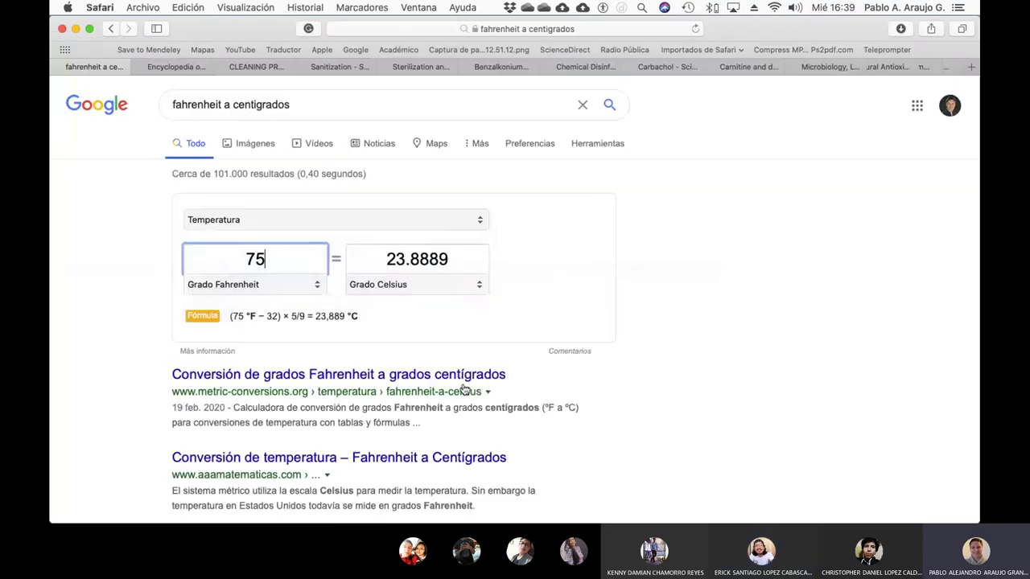
pyautogui.click(310, 106)
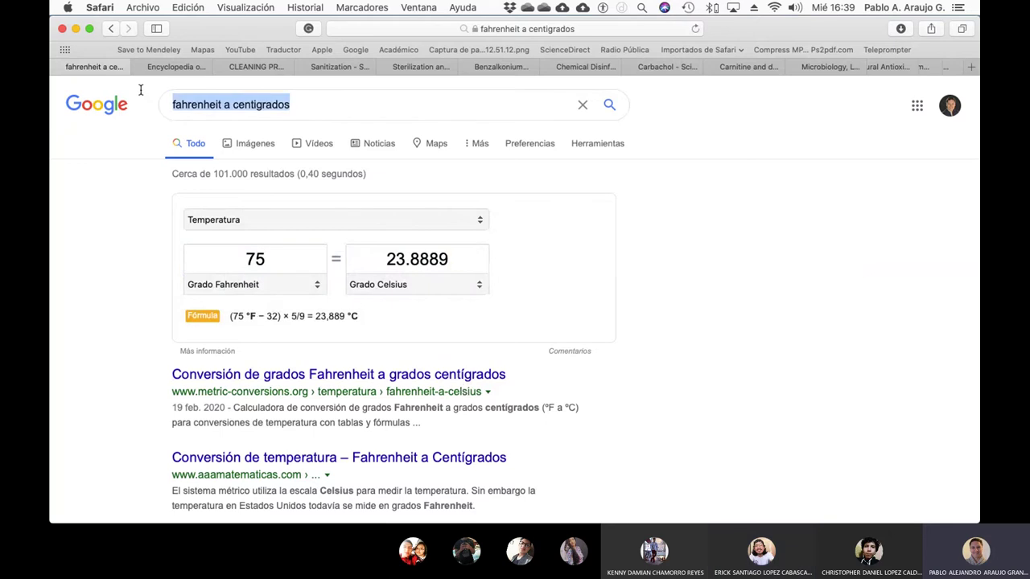
pyautogui.write('absorbe')
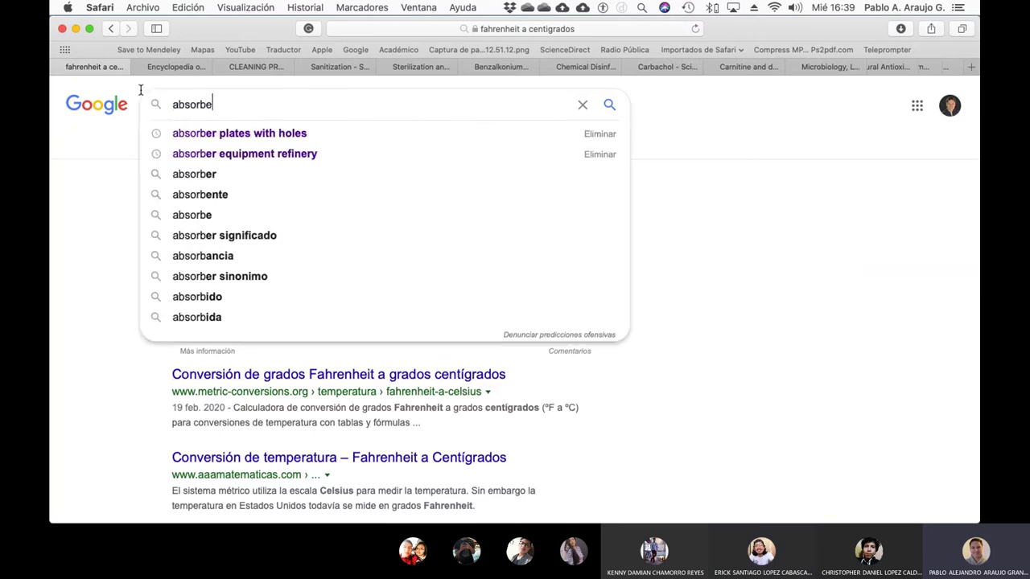
pyautogui.write('r SO2')
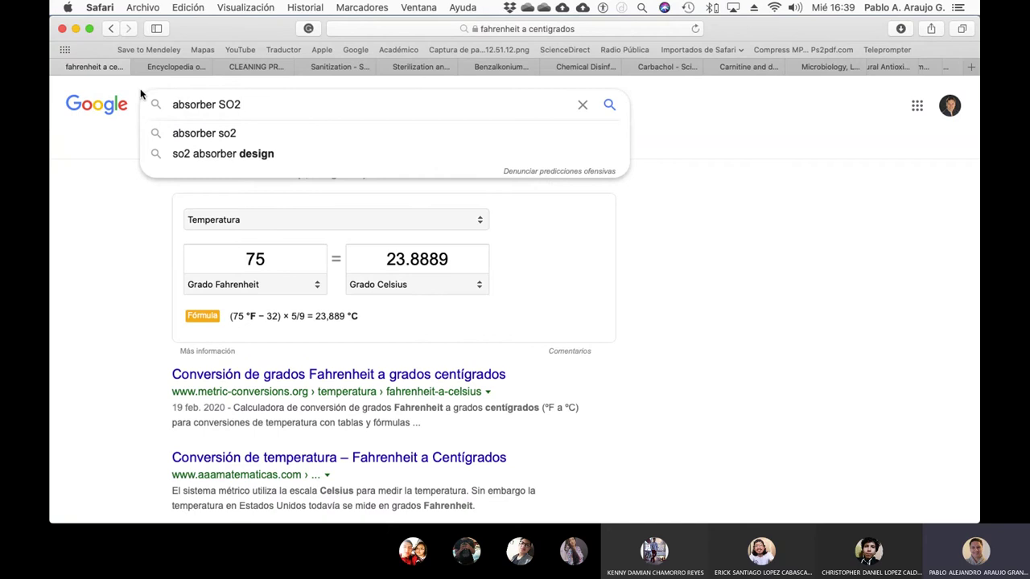
pyautogui.press('Down')
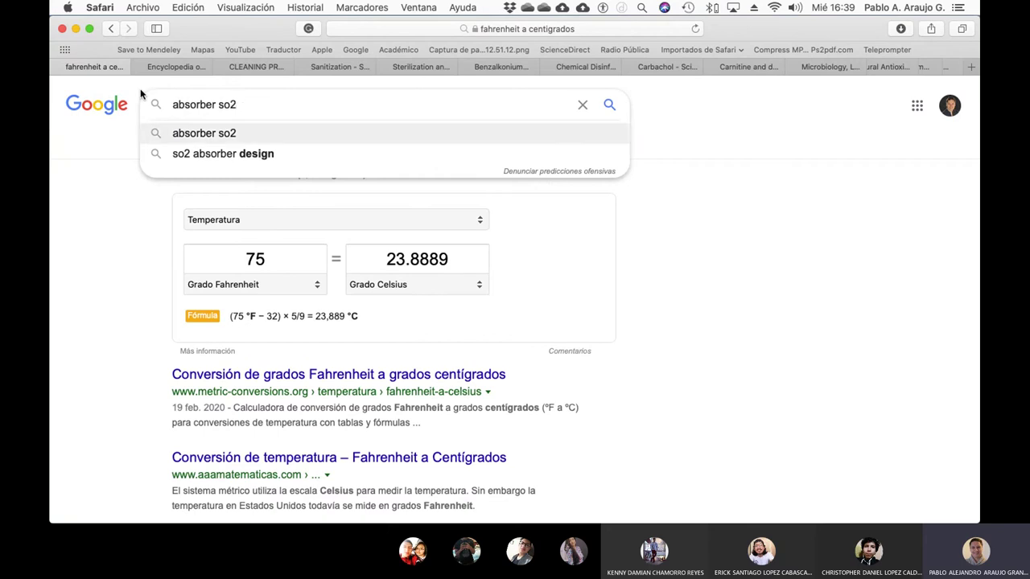
pyautogui.press('Return')
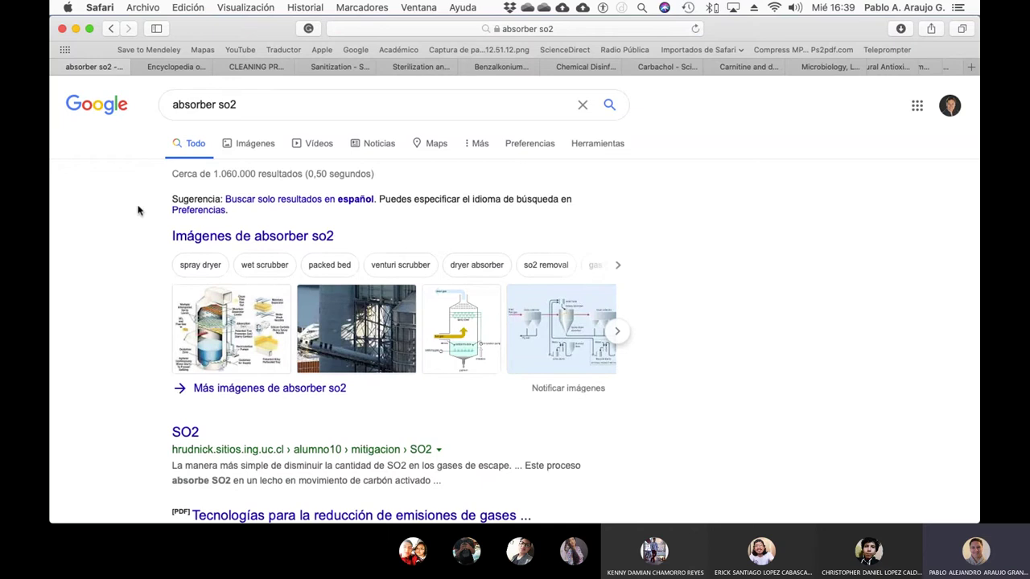
# - Open the image results and view the ResearchGate scrubber cutaway and the AWS Corporation spray dryer absorber diagram
pyautogui.scroll(-3, 296, 388)
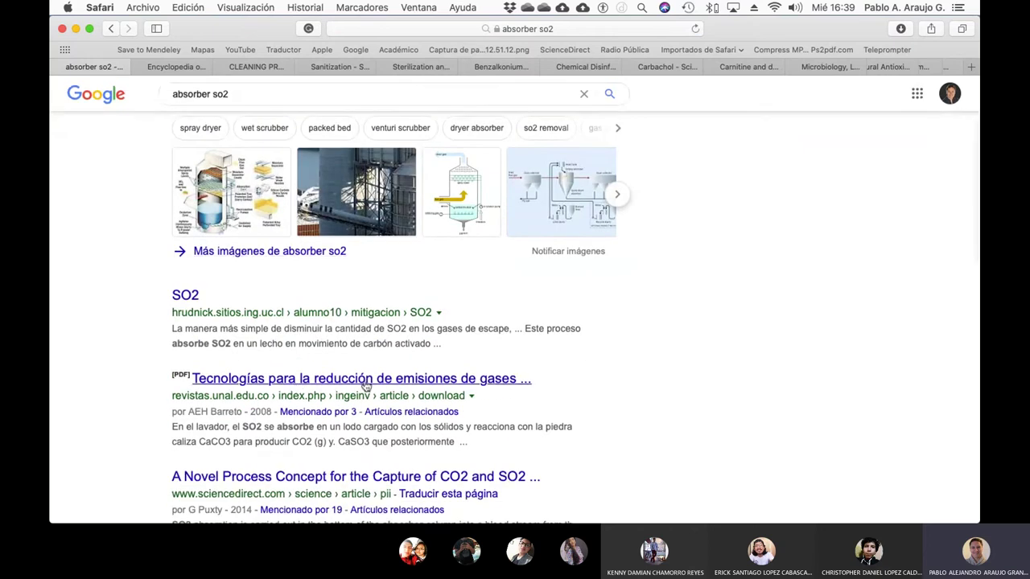
pyautogui.click(220, 213)
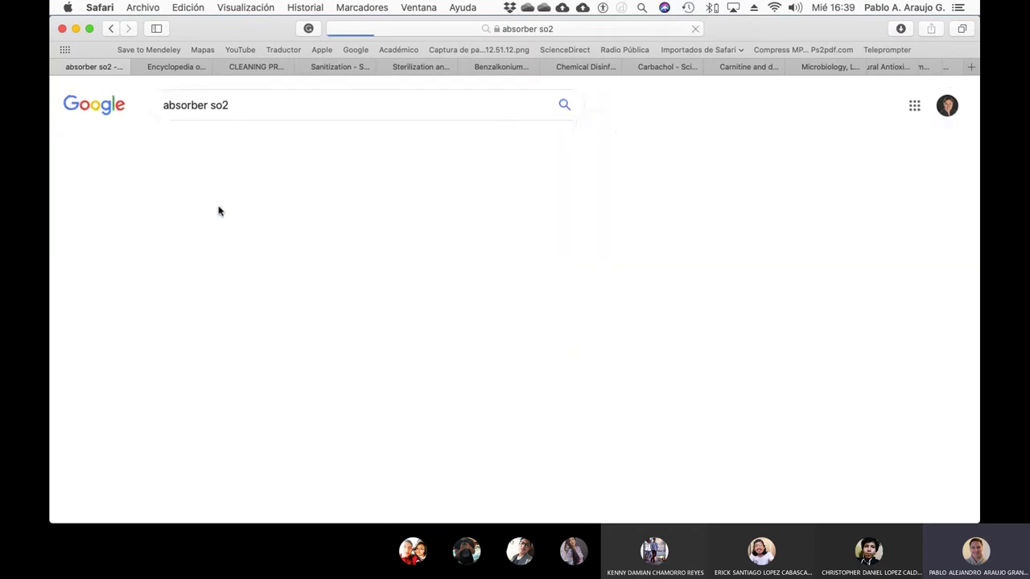
pyautogui.click(207, 267)
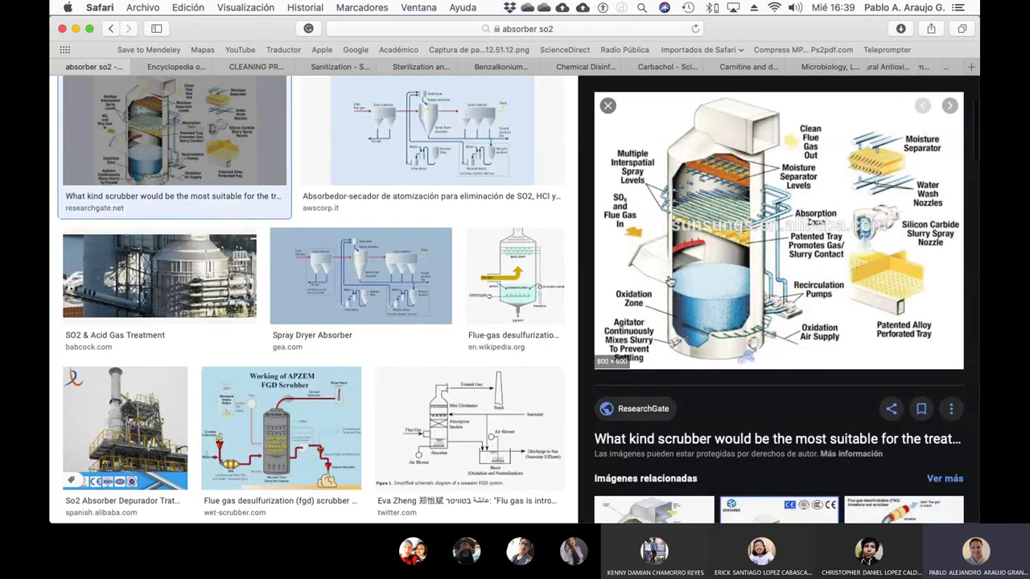
pyautogui.click(459, 130)
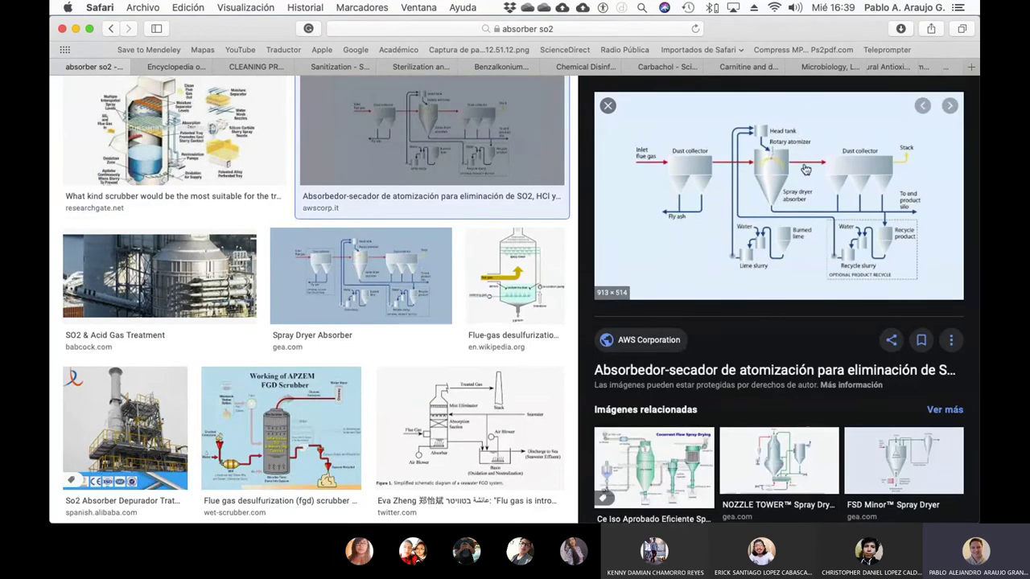
pyautogui.scroll(3, 228, 291)
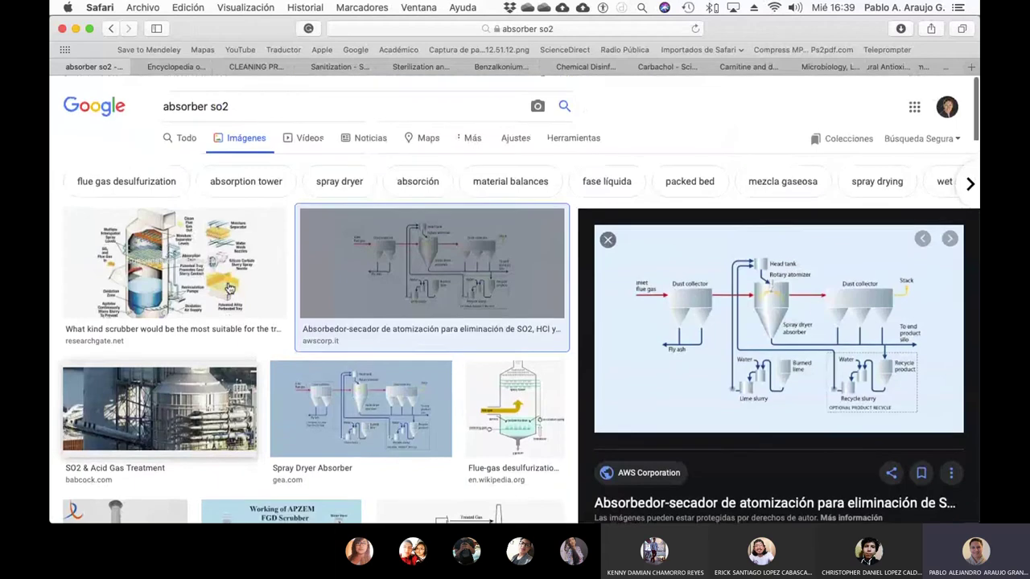
# - Narrow the image results to "absorption tower" and examine the packed column and absorption column diagrams up close
pyautogui.click(249, 187)
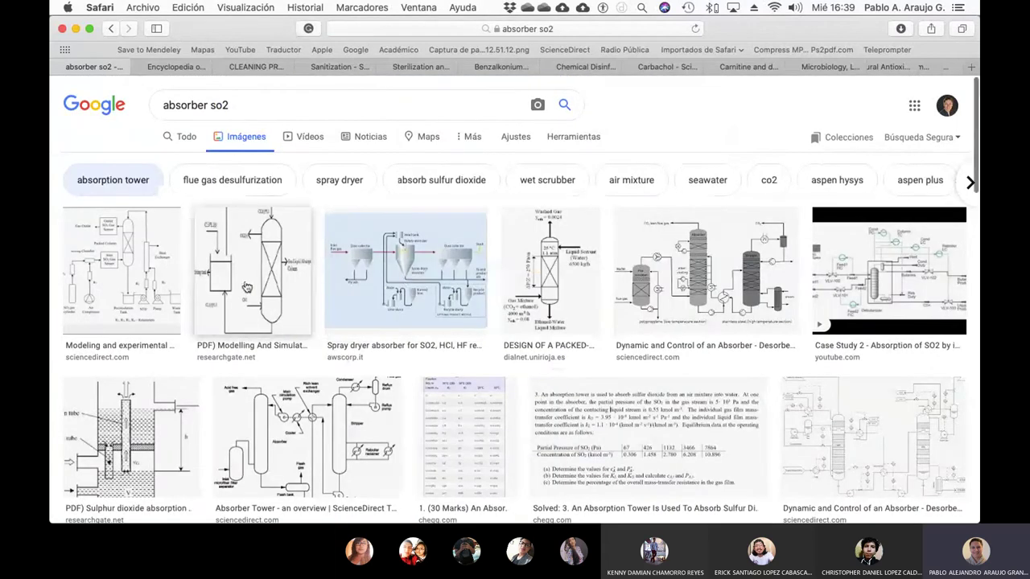
pyautogui.scroll(3, 249, 284)
pyautogui.scroll(3, 250, 283)
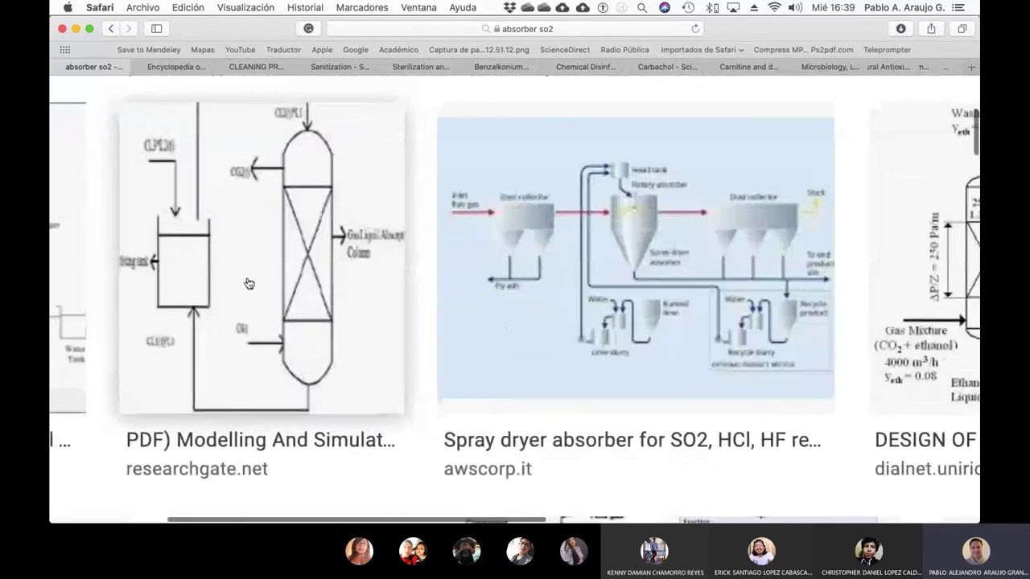
pyautogui.scroll(-3, 250, 283)
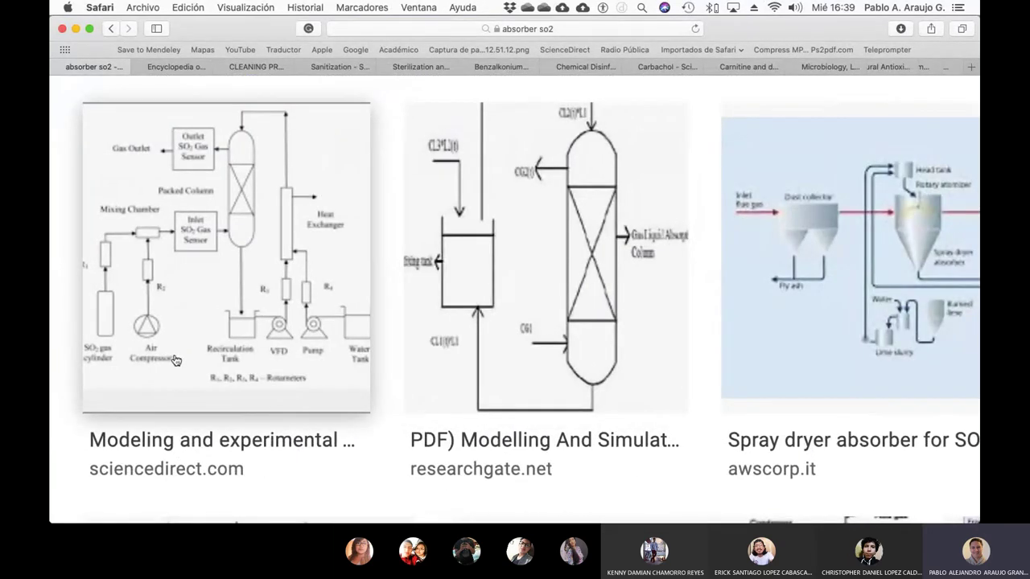
pyautogui.scroll(-5, 167, 374)
pyautogui.scroll(-3, 167, 374)
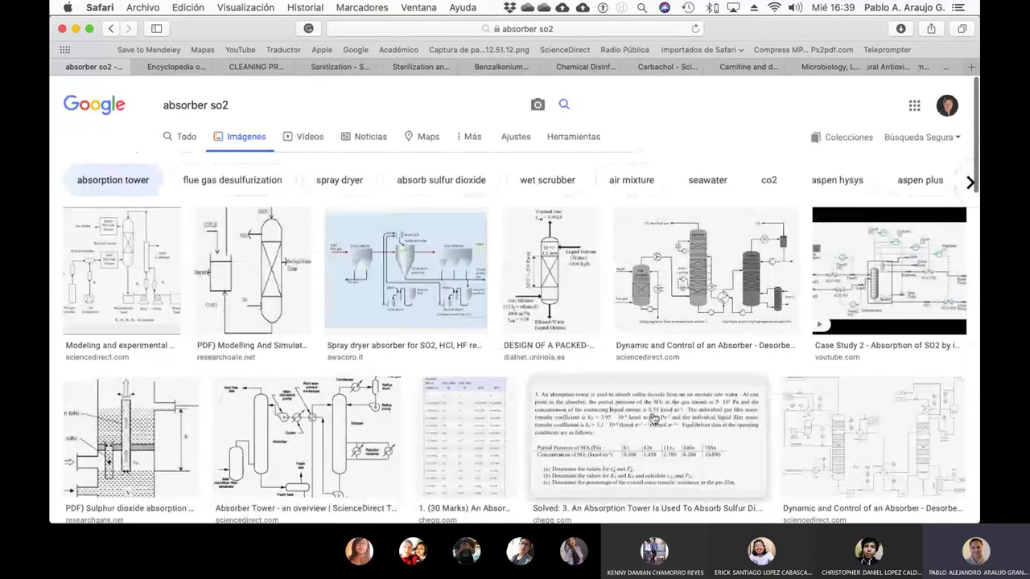
# - Read the Chegg exercise on an absorption tower that absorbs sulfur dioxide from air into water
pyautogui.scroll(5, 654, 418)
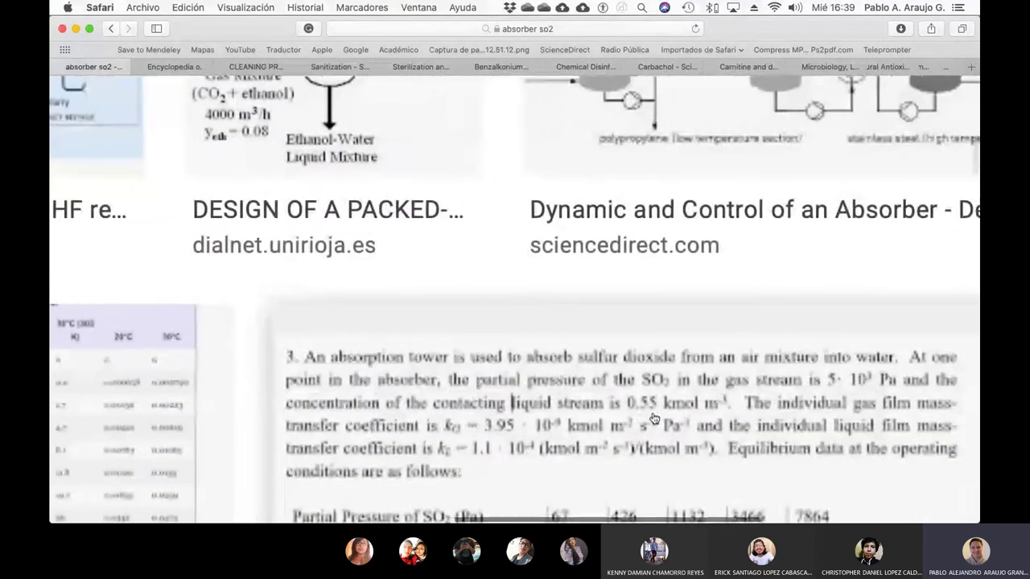
pyautogui.scroll(-4, 655, 418)
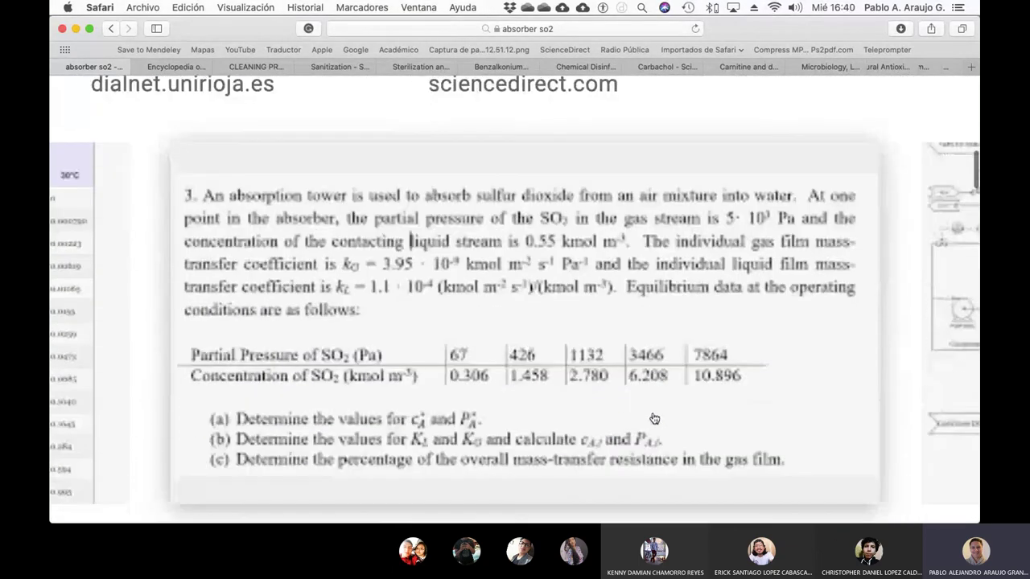
pyautogui.scroll(-3, 654, 418)
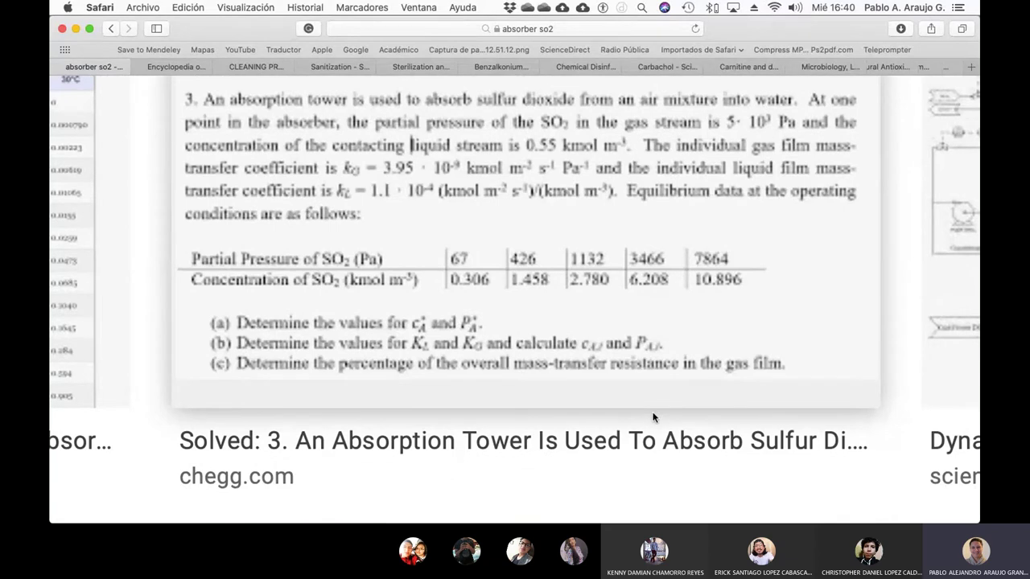
# - Switch to Excel and review the scrubber flow diagram, the feed gas data and questions (a) to (d) of the exercise
pyautogui.press('super+Tab')
pyautogui.press('super+Tab')
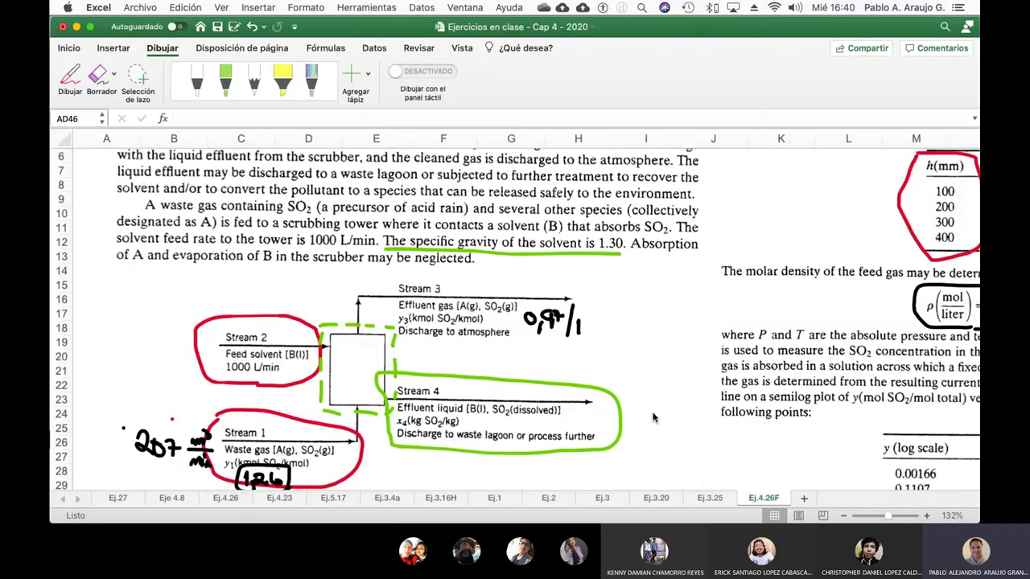
pyautogui.click(225, 78)
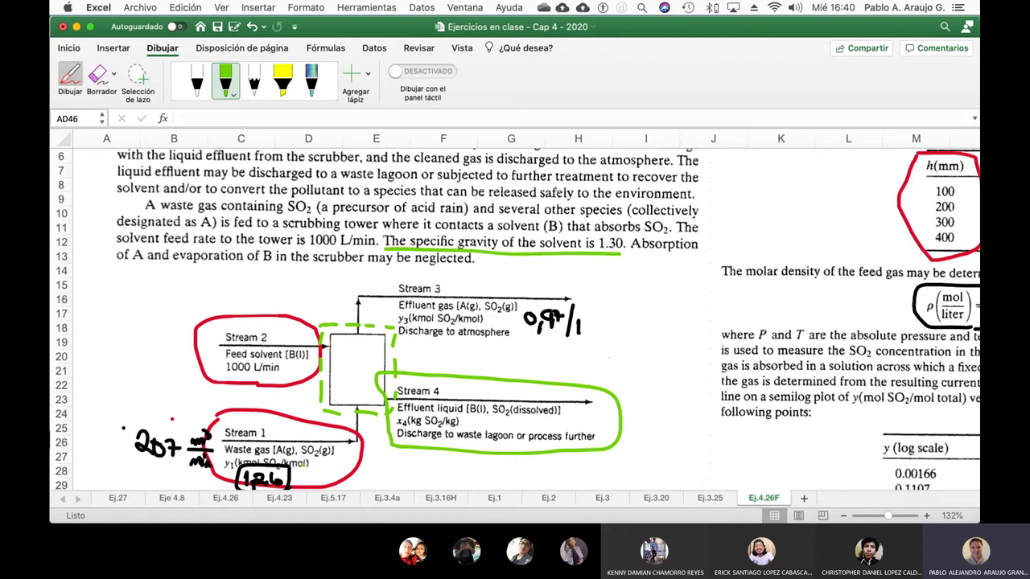
pyautogui.hscroll(8, 305, 464)
pyautogui.scroll(3, 305, 464)
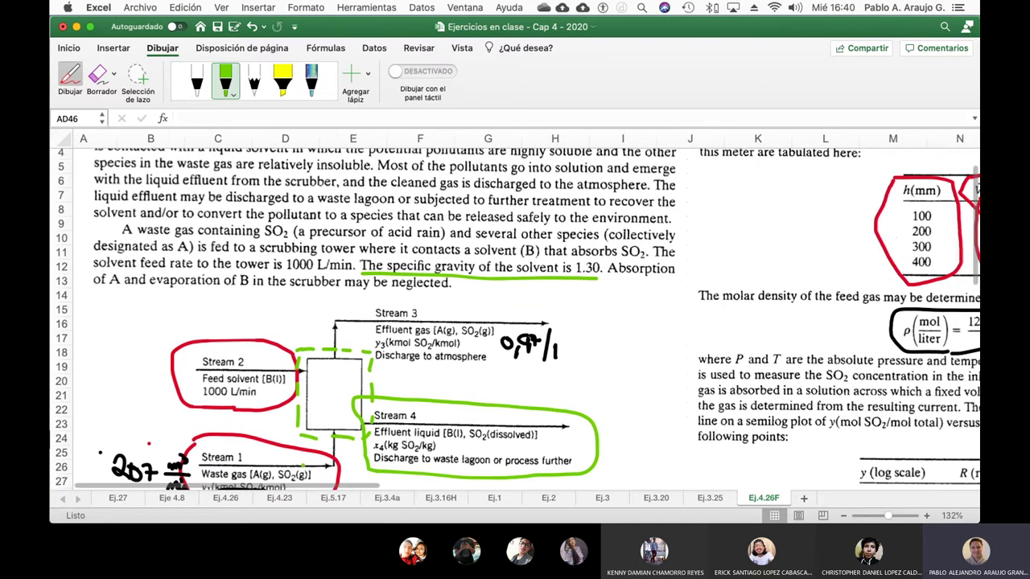
pyautogui.scroll(-10, 303, 465)
pyautogui.hscroll(-2, 303, 465)
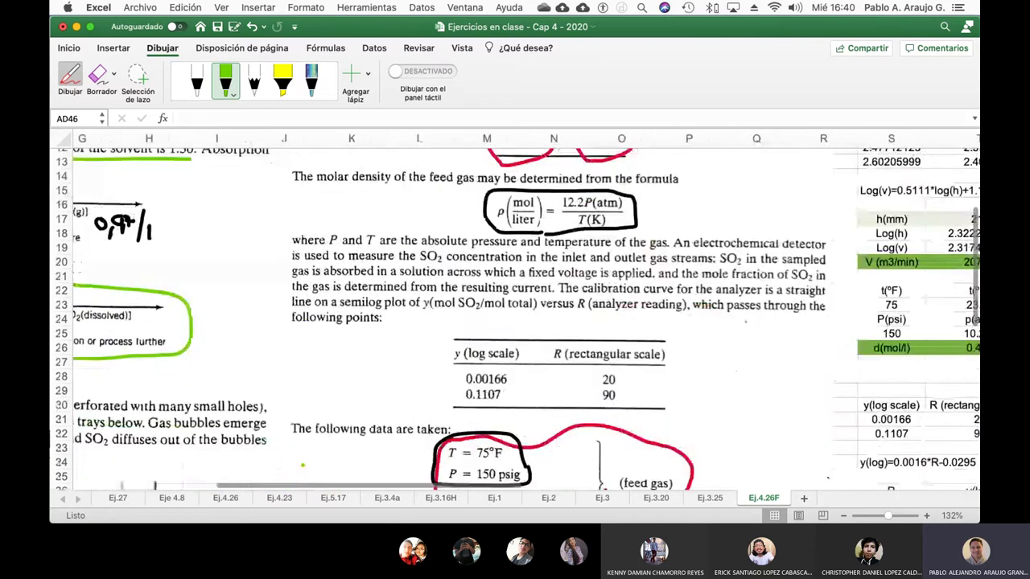
pyautogui.hscroll(-3, 302, 465)
pyautogui.scroll(2, 302, 465)
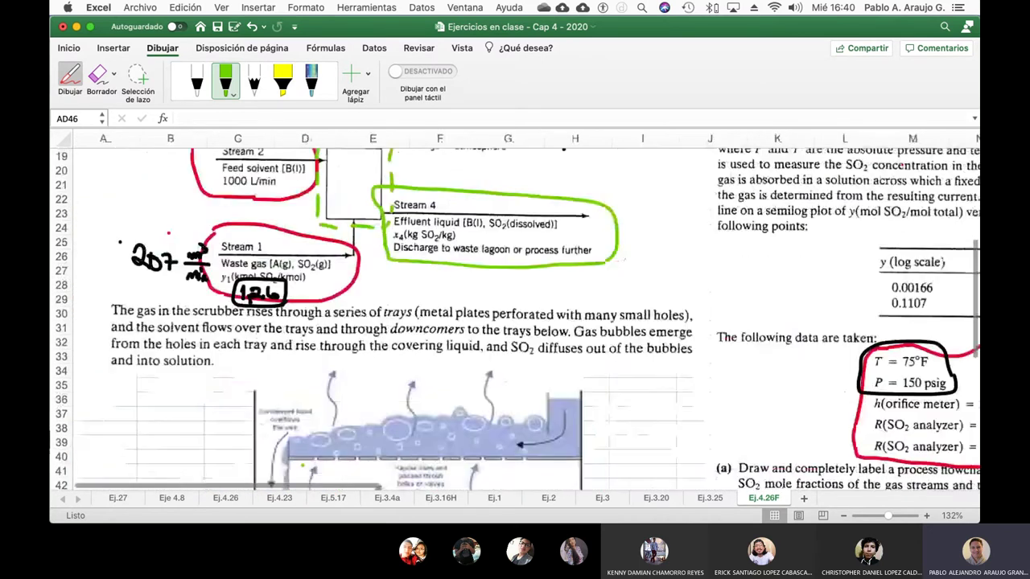
pyautogui.hscroll(6, 303, 465)
pyautogui.scroll(-6, 303, 465)
pyautogui.scroll(-3, 302, 465)
pyautogui.hscroll(-1, 303, 465)
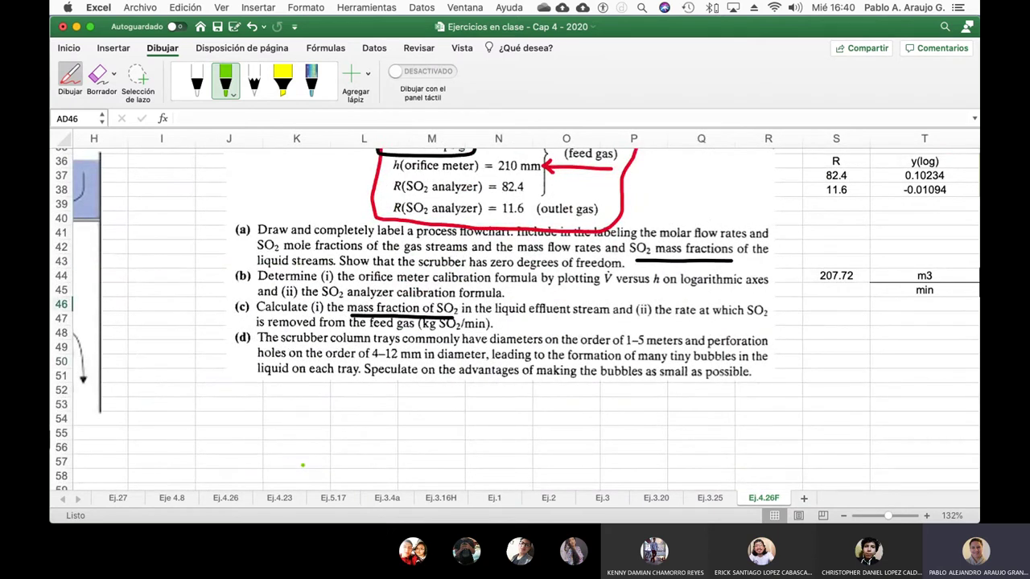
pyautogui.hscroll(-7, 302, 465)
pyautogui.scroll(8, 302, 465)
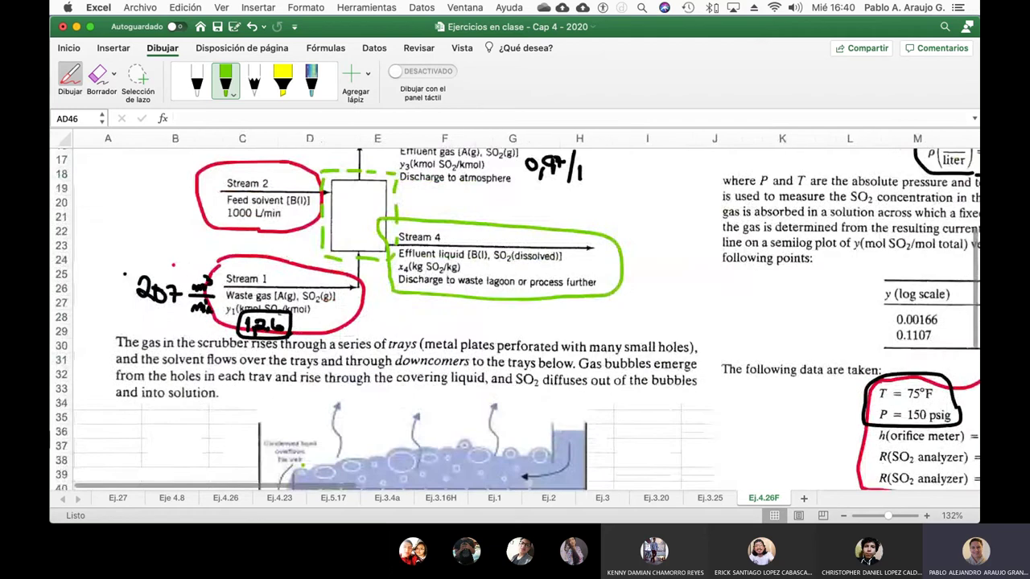
pyautogui.scroll(1, 302, 466)
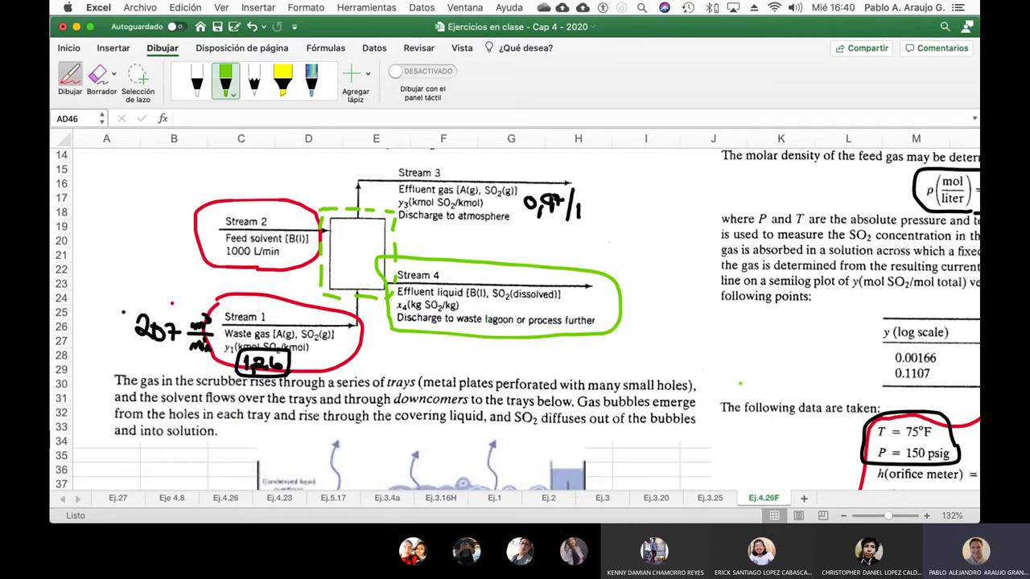
# - Compare the SO2 mole fractions and the row 44 inlet flow calculation with the stream labels in the flow diagram
pyautogui.hscroll(10, 515, 314)
pyautogui.scroll(-3, 515, 314)
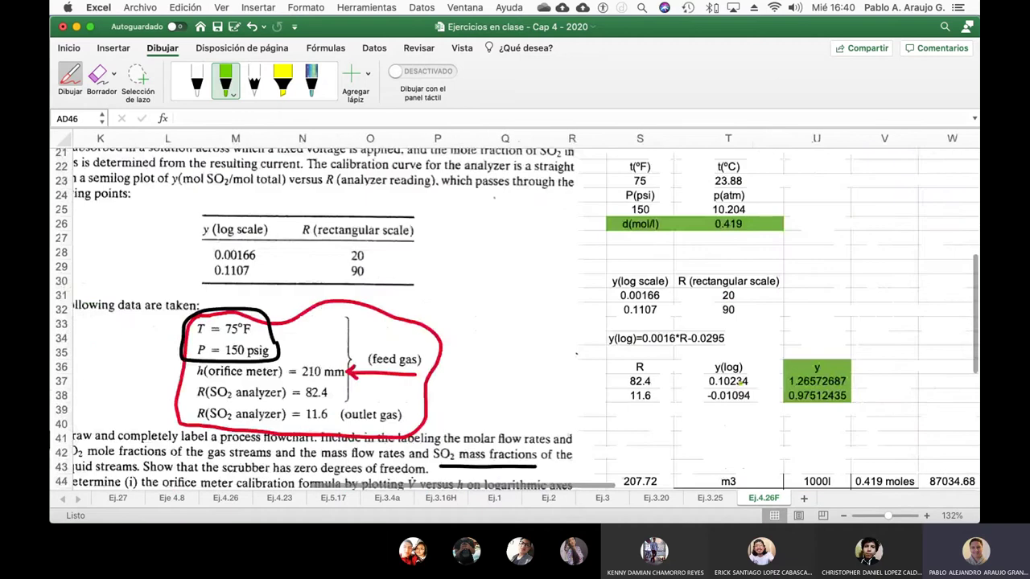
pyautogui.scroll(-3, 515, 314)
pyautogui.hscroll(10, 515, 314)
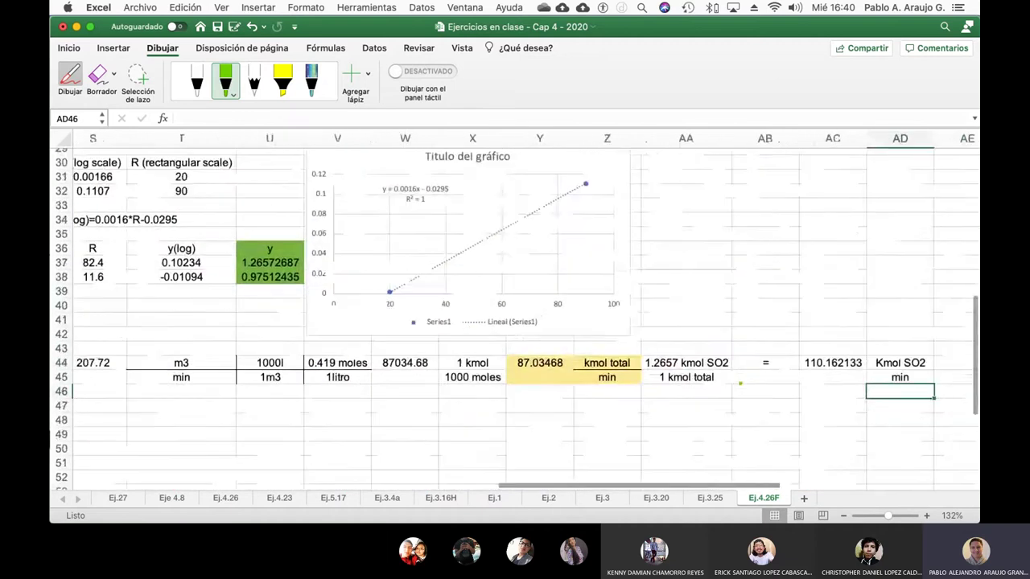
pyautogui.hscroll(2, 516, 314)
pyautogui.scroll(1, 515, 314)
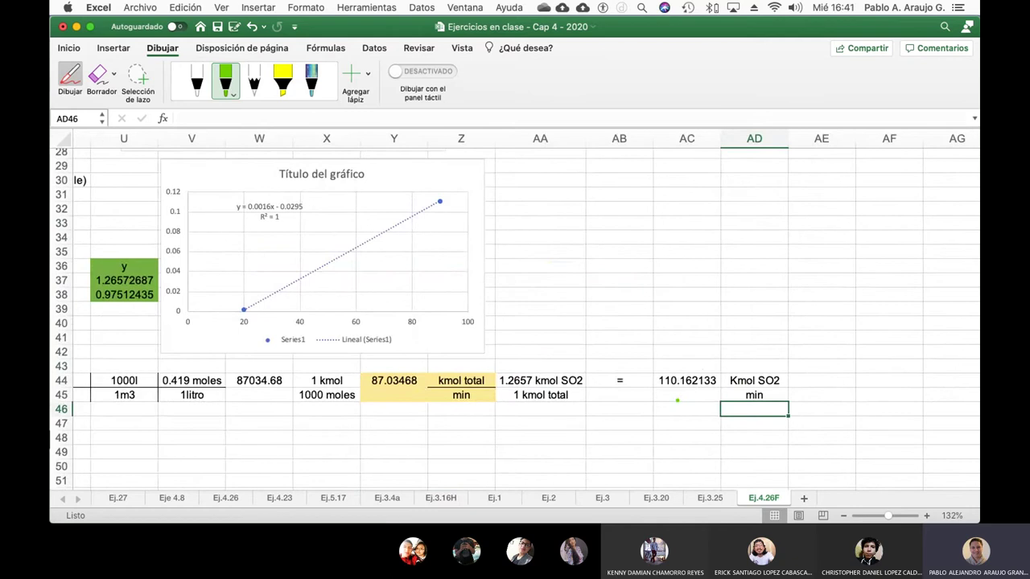
pyautogui.hscroll(-10, 677, 400)
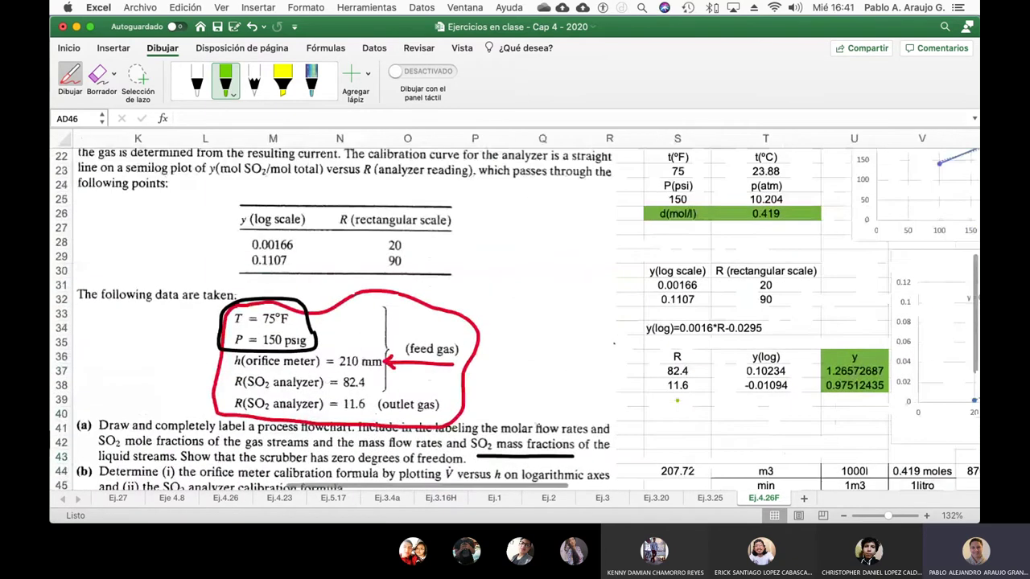
pyautogui.scroll(4, 677, 399)
pyautogui.hscroll(-4, 678, 400)
pyautogui.scroll(2, 677, 400)
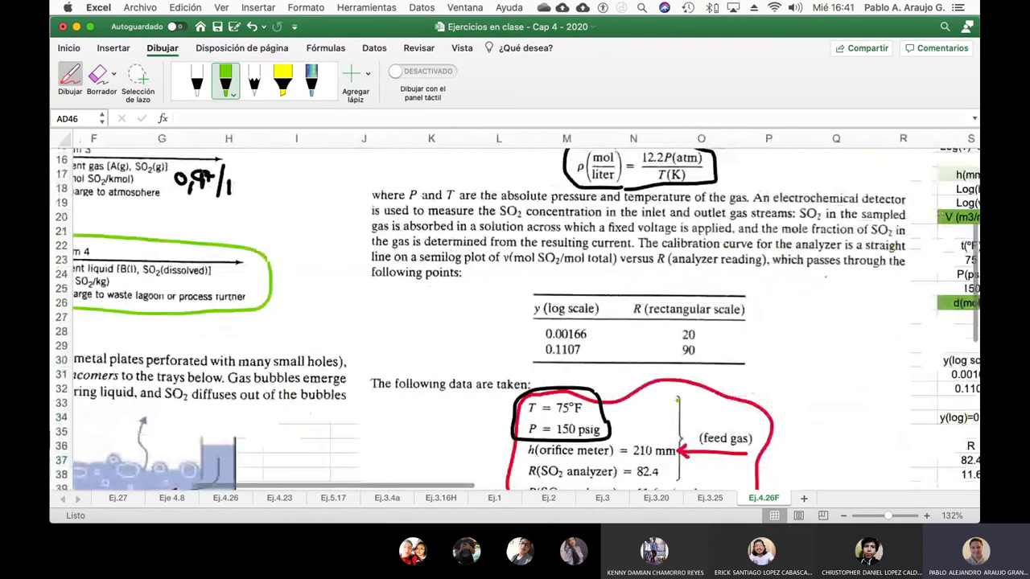
pyautogui.scroll(6, 677, 400)
pyautogui.hscroll(-4, 678, 400)
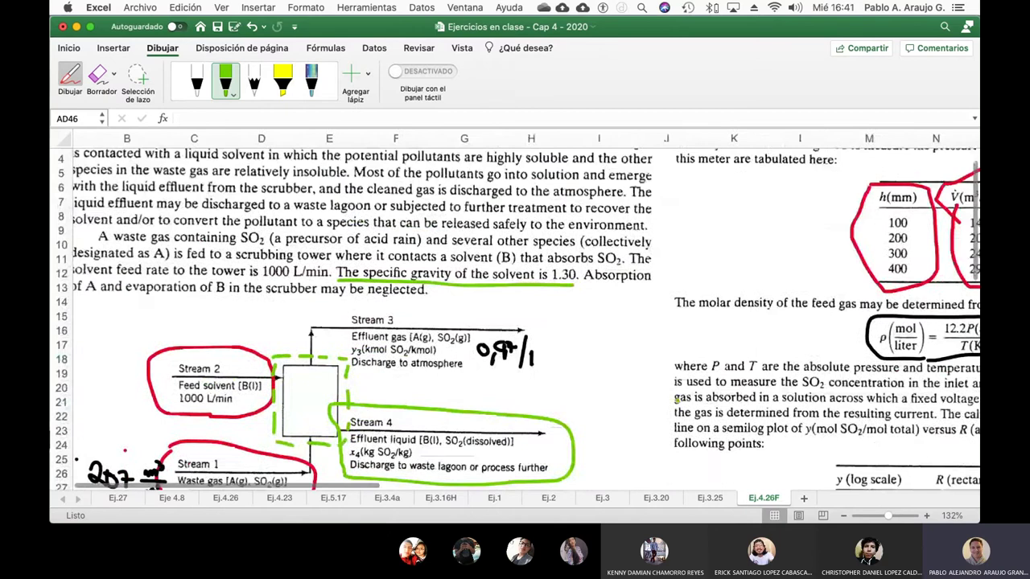
pyautogui.scroll(-3, 515, 322)
pyautogui.hscroll(-1, 515, 322)
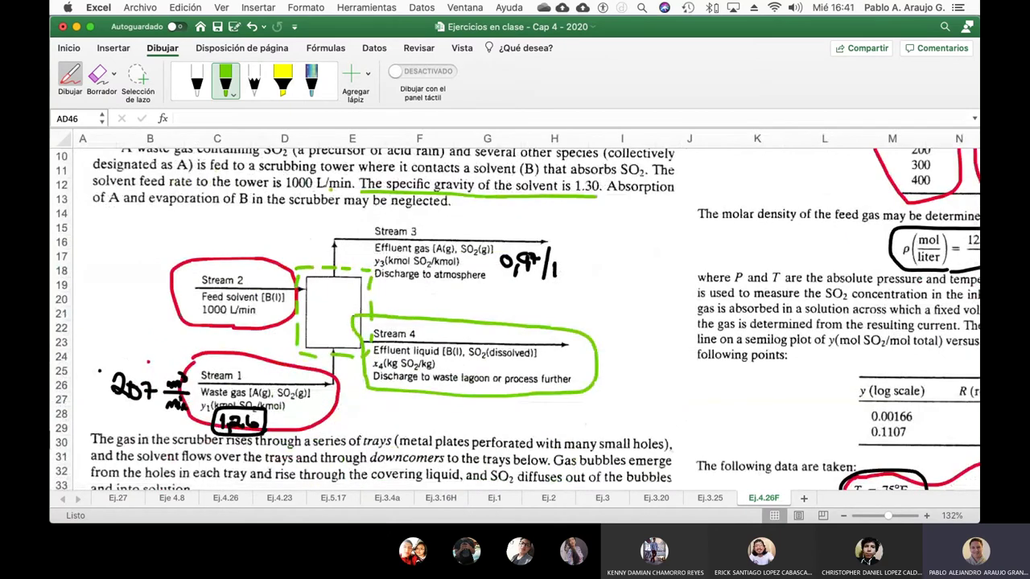
pyautogui.moveTo(350, 211); pyautogui.dragTo(457, 203)
# - Leave drawing mode and copy the SO2 flow calculation in Y44:AD45 to a new block starting at Y47
pyautogui.hscroll(10, 515, 322)
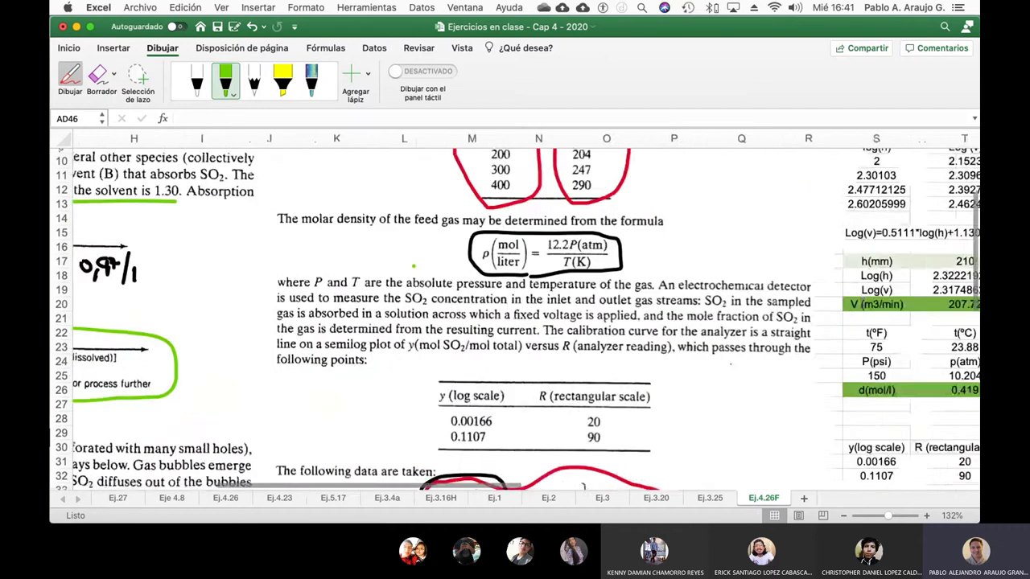
pyautogui.scroll(-6, 515, 322)
pyautogui.hscroll(5, 515, 322)
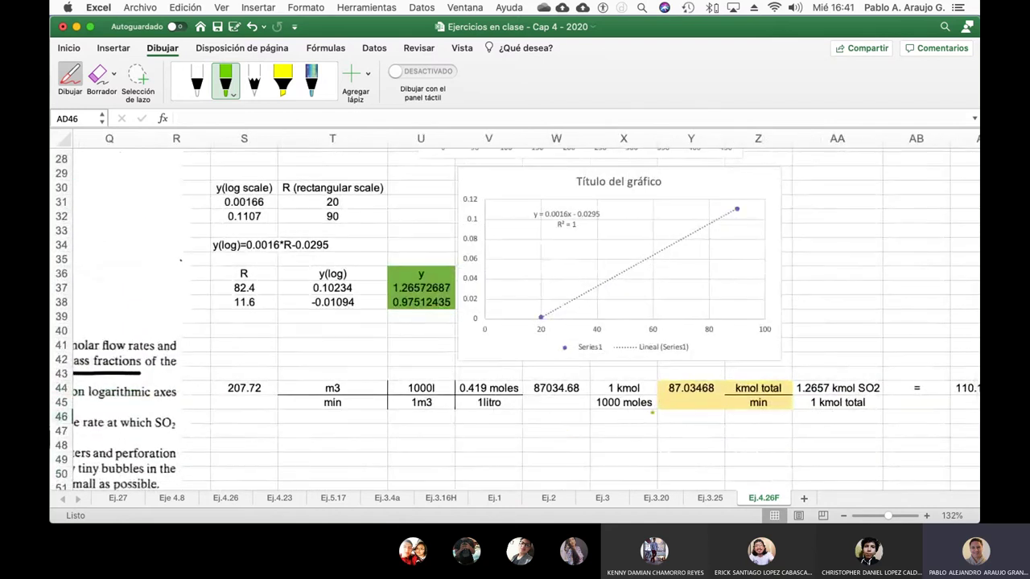
pyautogui.hscroll(3, 775, 389)
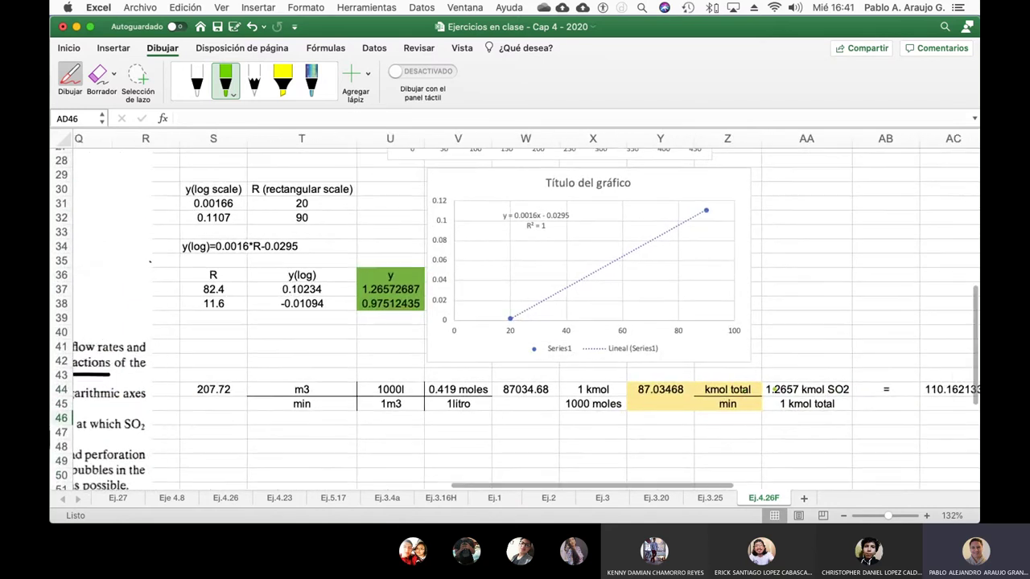
pyautogui.scroll(-3, 774, 389)
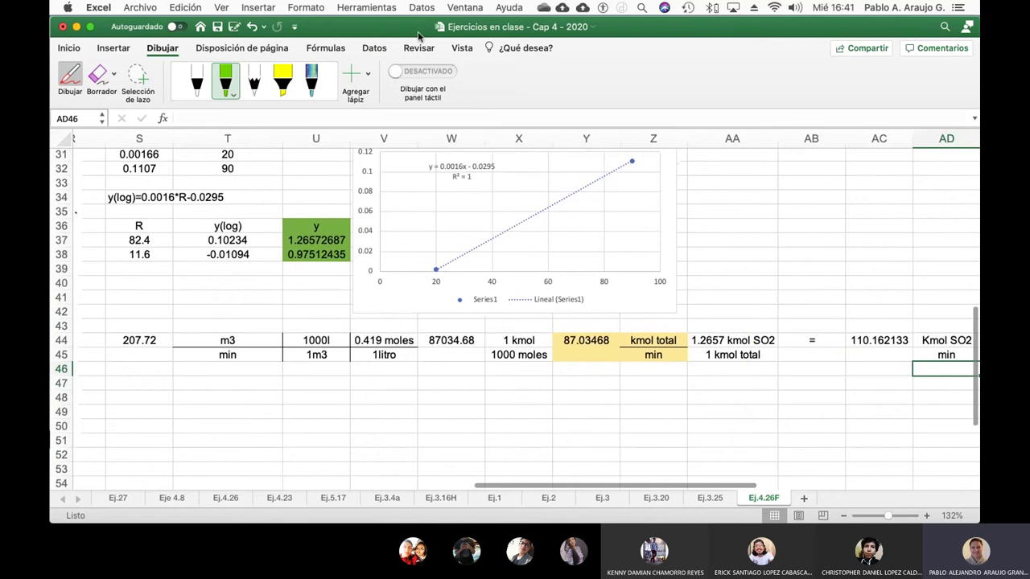
pyautogui.press('Escape')
pyautogui.click(649, 423)
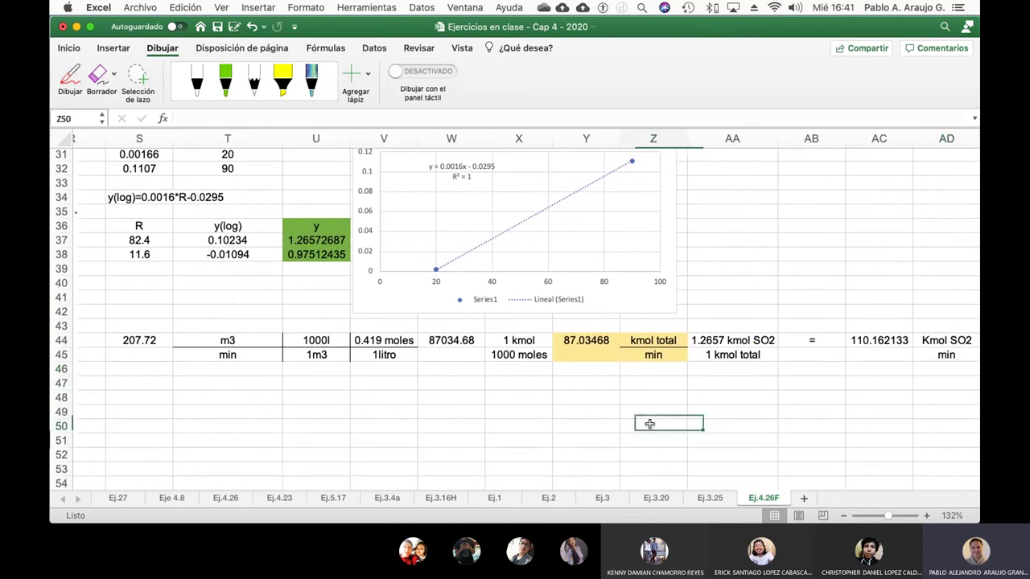
pyautogui.moveTo(581, 342); pyautogui.dragTo(958, 359)
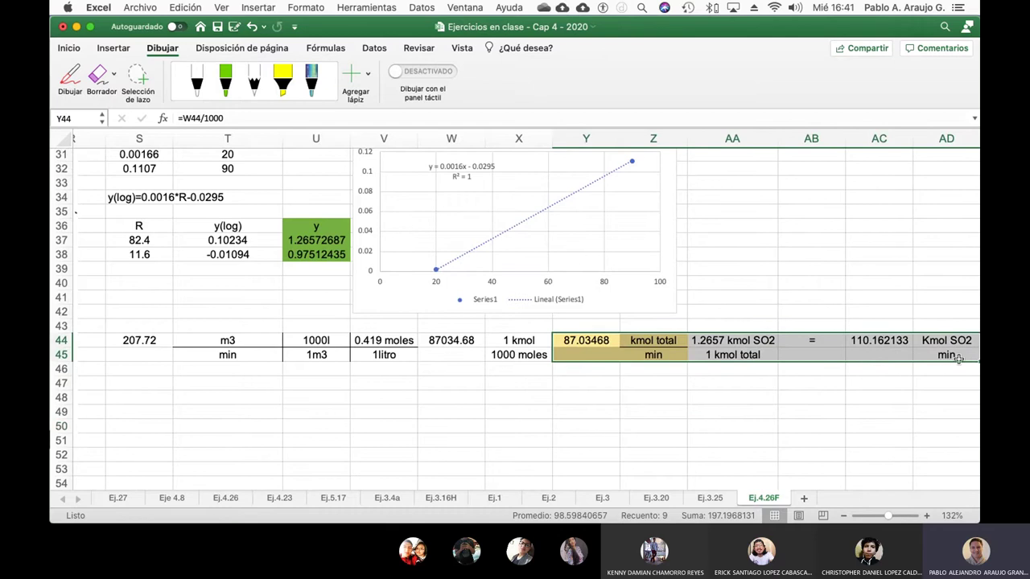
pyautogui.hscroll(2, 849, 404)
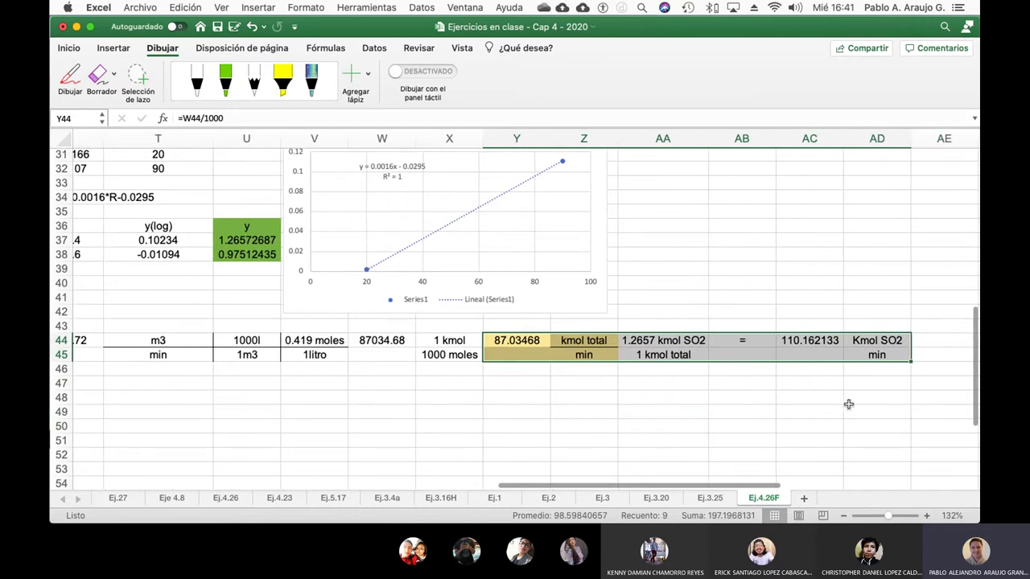
pyautogui.press('super+c')
pyautogui.click(526, 382)
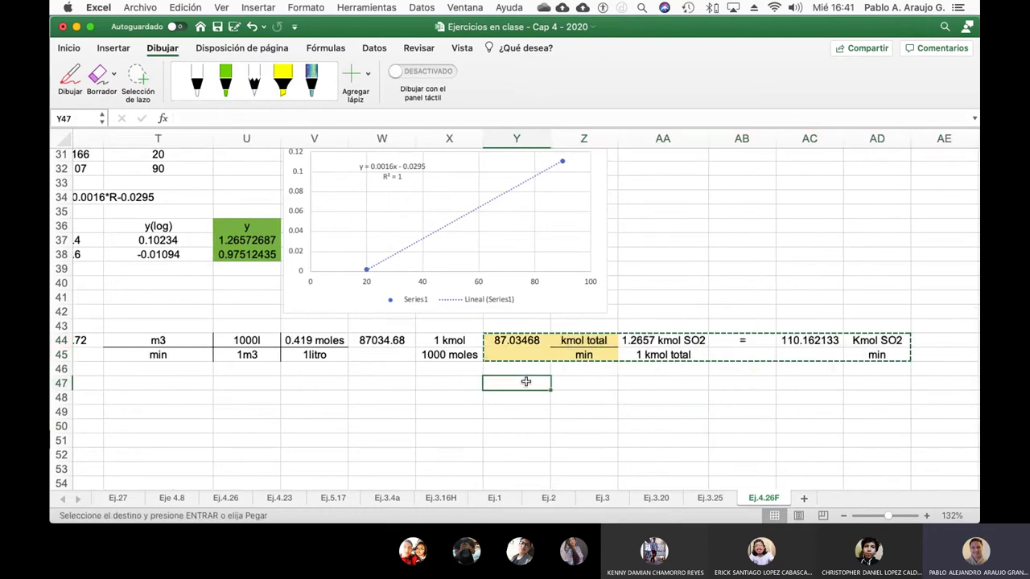
pyautogui.press('super+v')
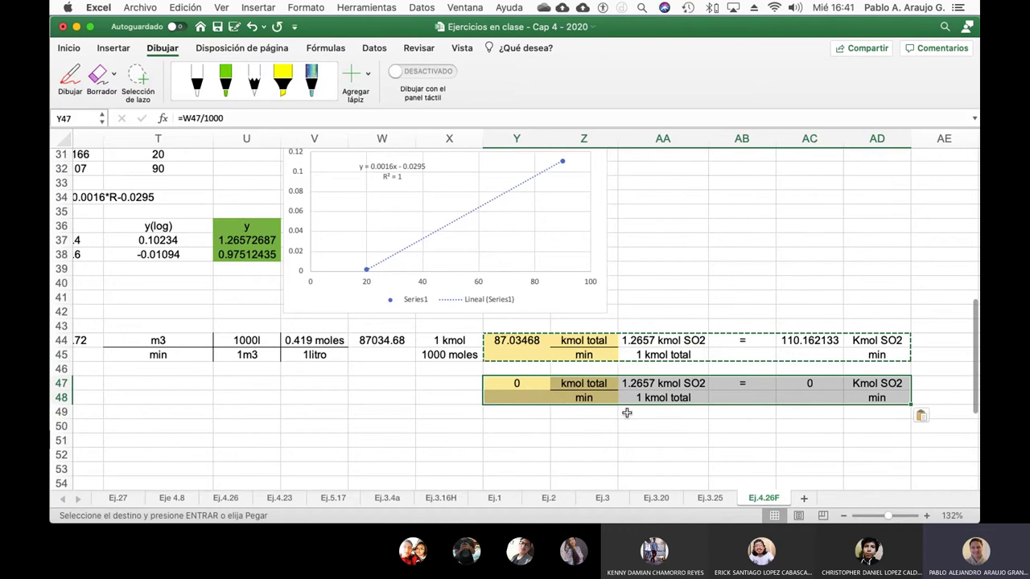
# - Link the total molar flow in Y47 to the inlet total with the formula =Y44
pyautogui.click(528, 379)
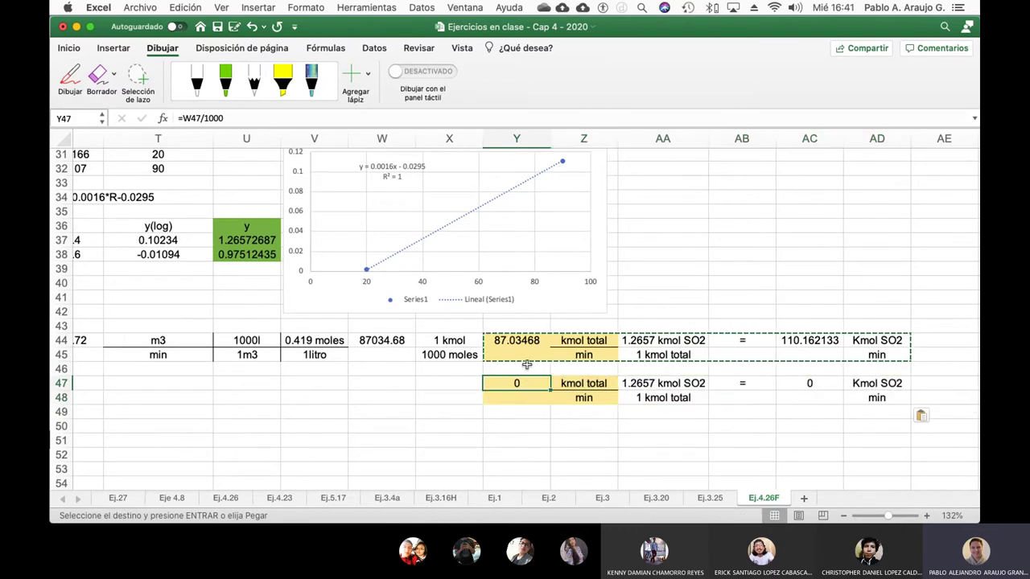
pyautogui.write('=')
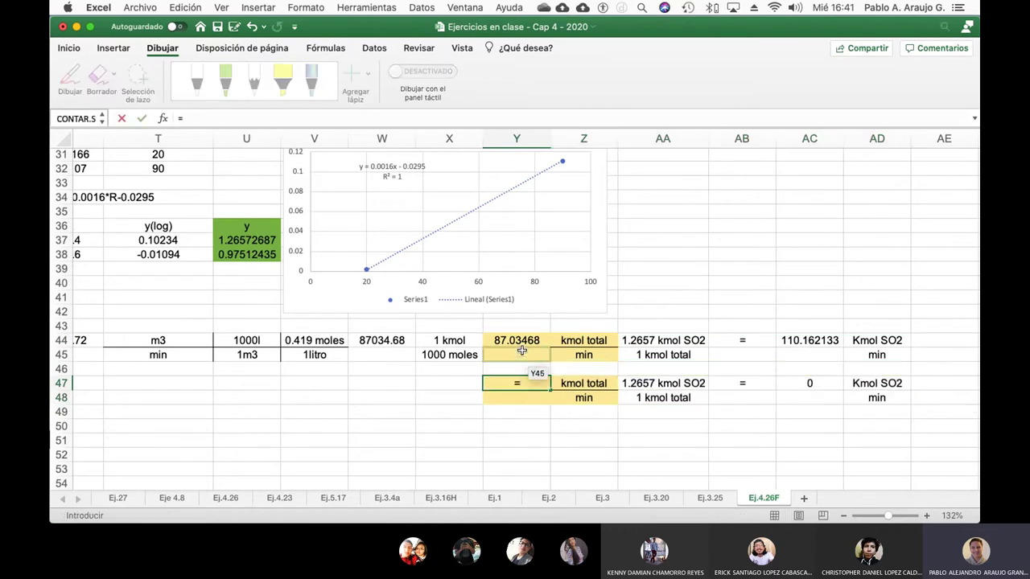
pyautogui.click(519, 343)
pyautogui.press('Return')
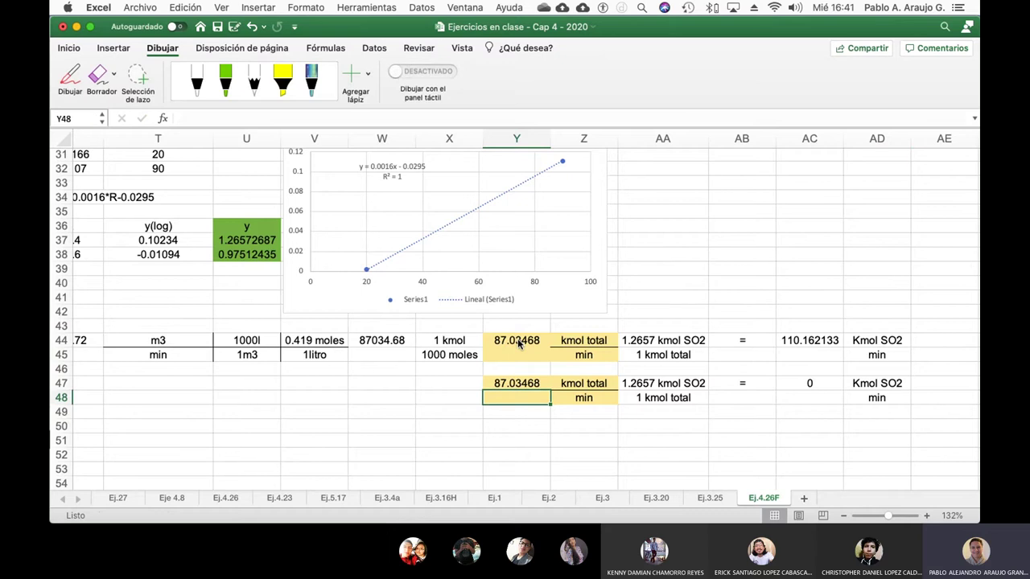
pyautogui.press('Up')
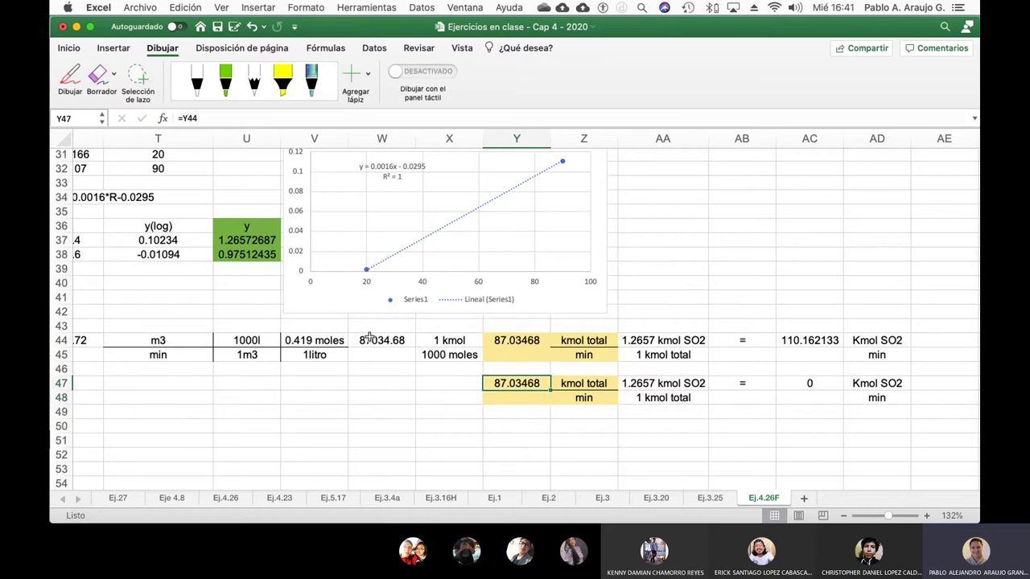
# - Change the SO2 fraction in AA47 to 0.9751 kmol SO2 for the outlet stream
pyautogui.hscroll(-3, 369, 338)
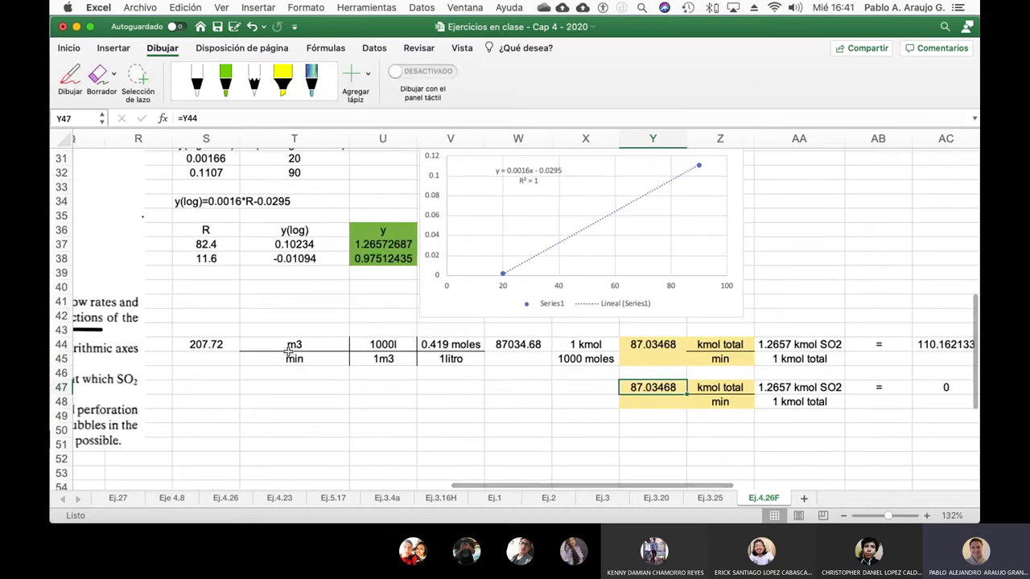
pyautogui.hscroll(3, 544, 359)
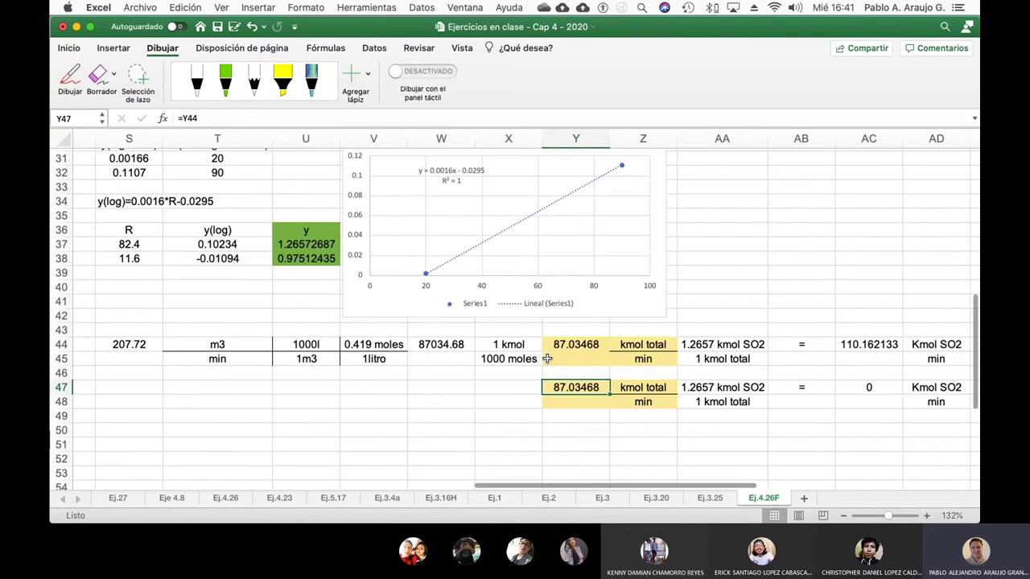
pyautogui.scroll(-3, 555, 367)
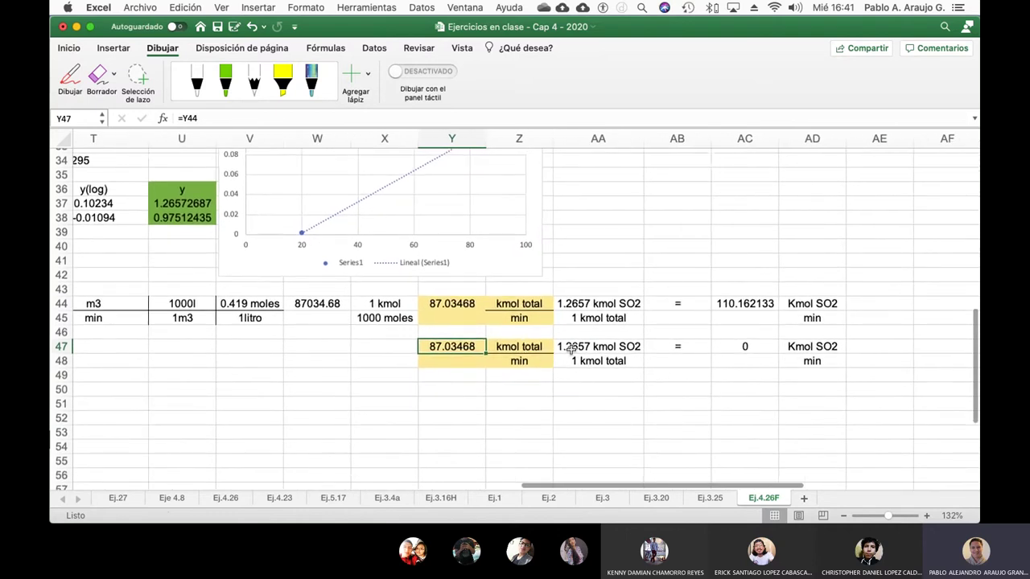
pyautogui.click(572, 348)
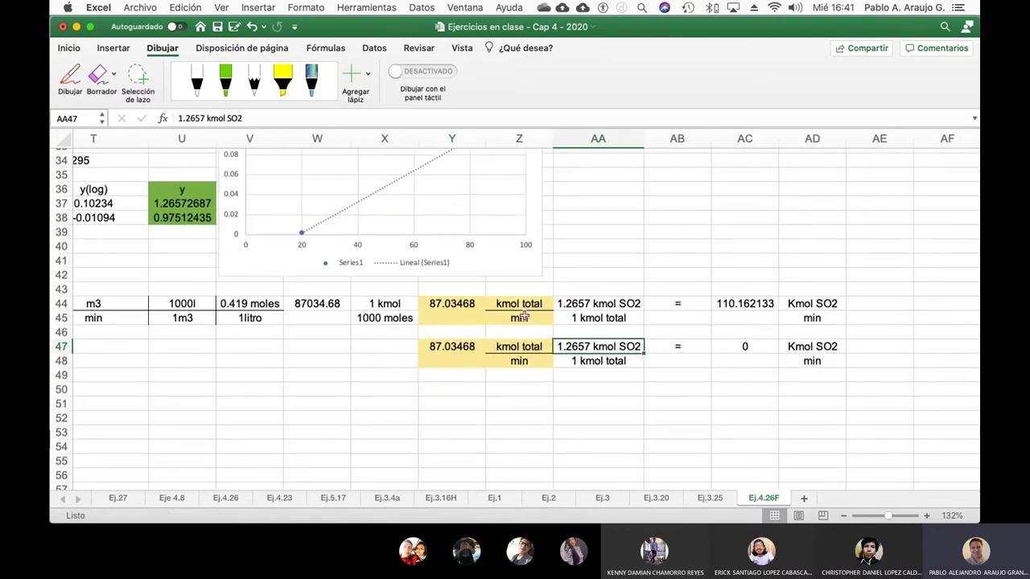
pyautogui.moveTo(206, 118); pyautogui.dragTo(178, 118)
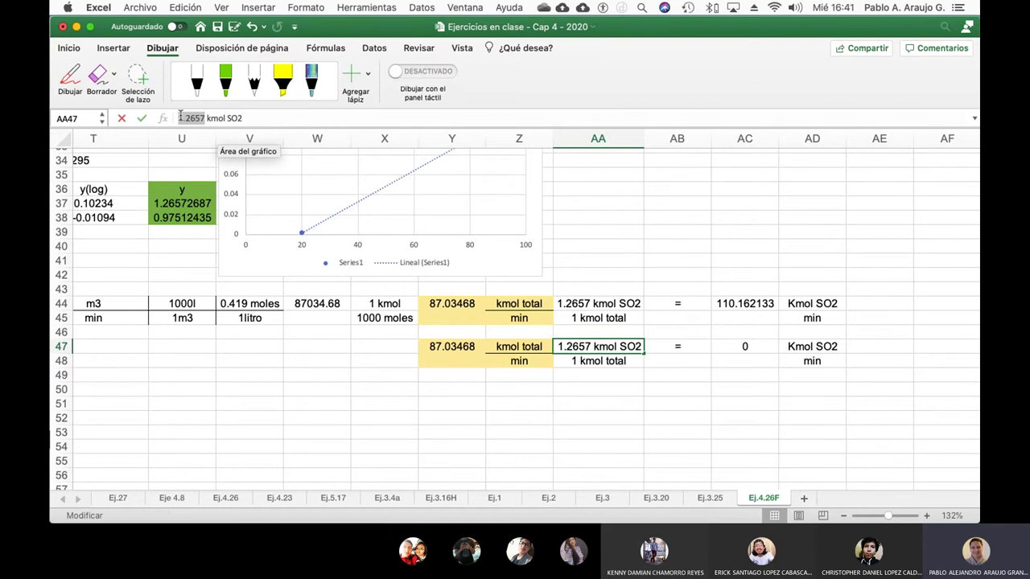
pyautogui.write('0.97')
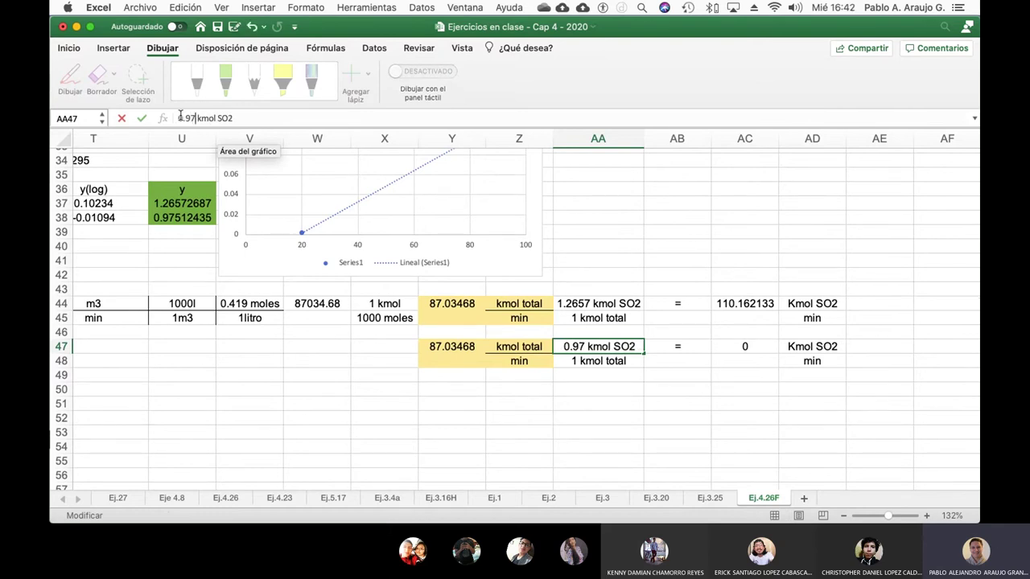
pyautogui.write('51')
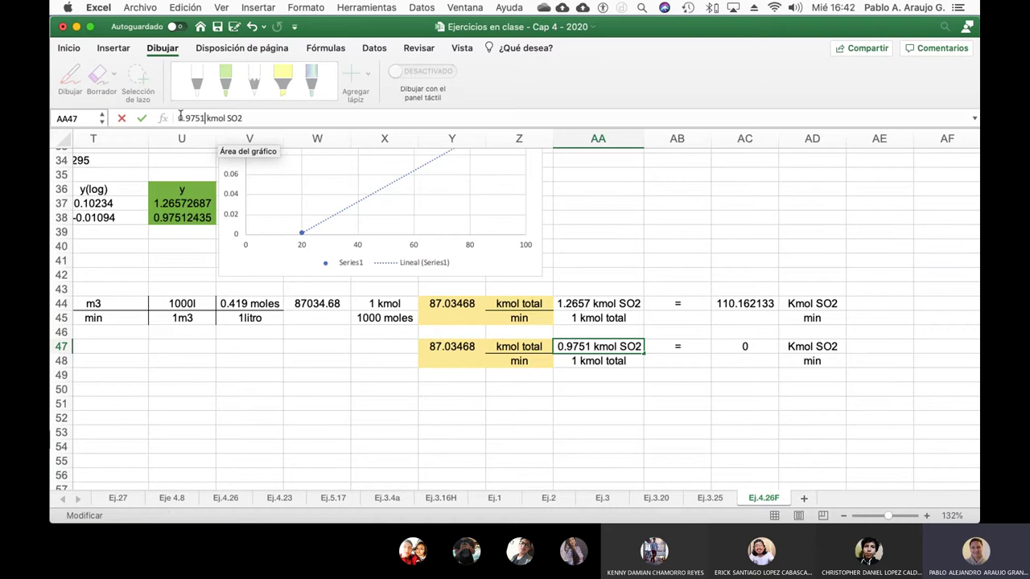
pyautogui.press('Return')
# - Calculate the outlet SO2 molar flow in AC47 with the formula =Y47*U38
pyautogui.press('Up')
pyautogui.press('Right')
pyautogui.press('Right')
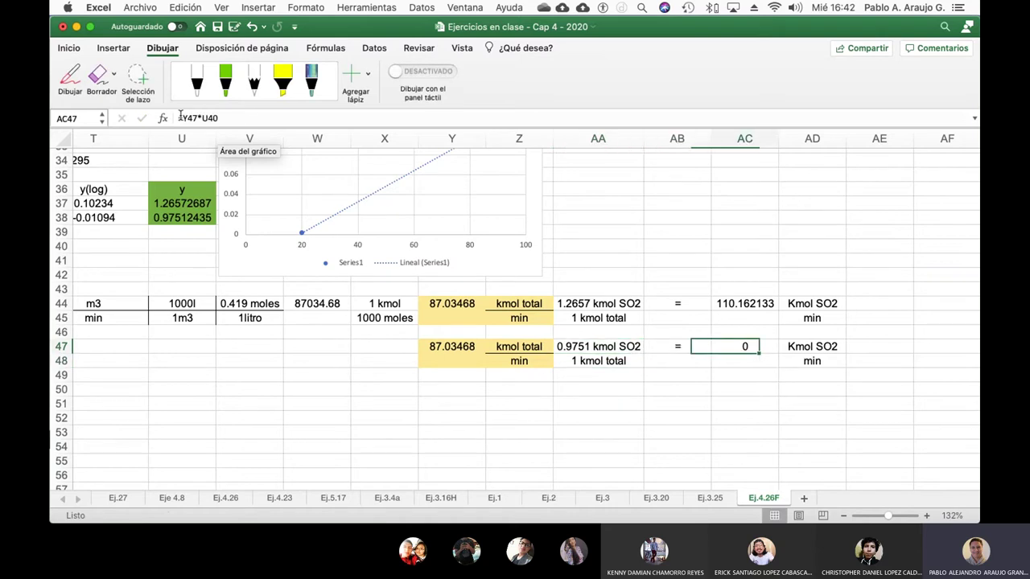
pyautogui.write('=')
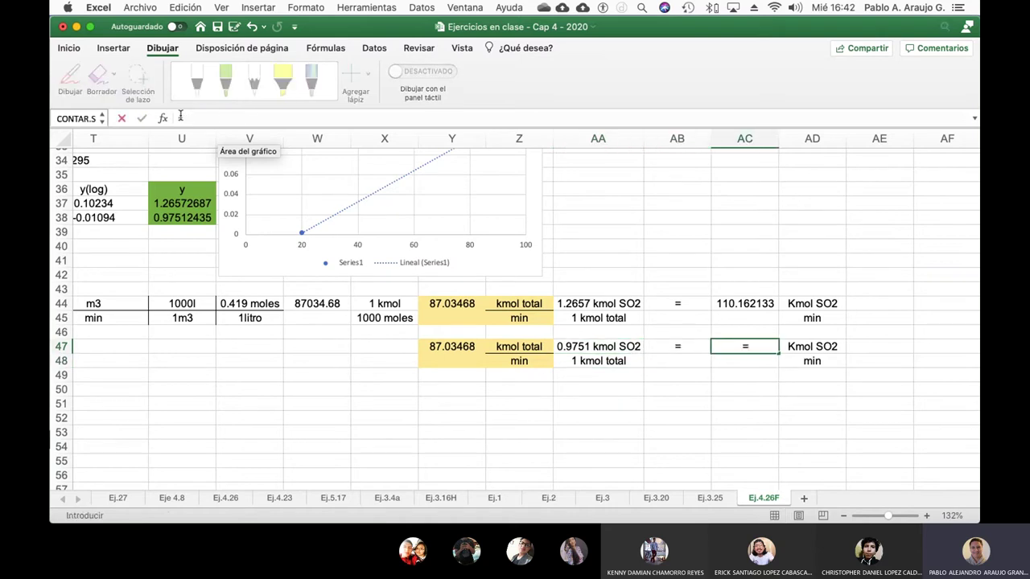
pyautogui.click(448, 348)
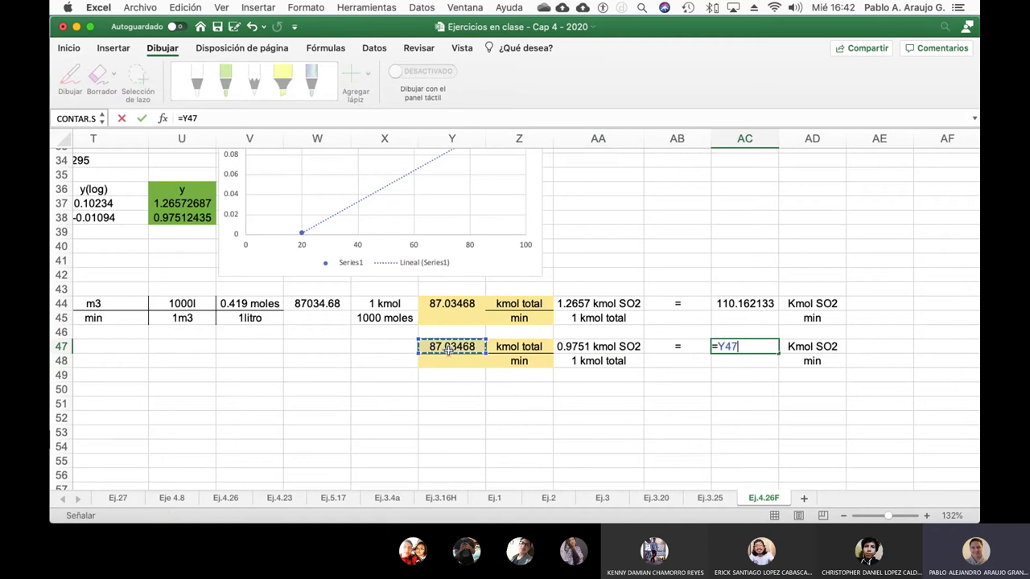
pyautogui.write('*')
pyautogui.click(190, 219)
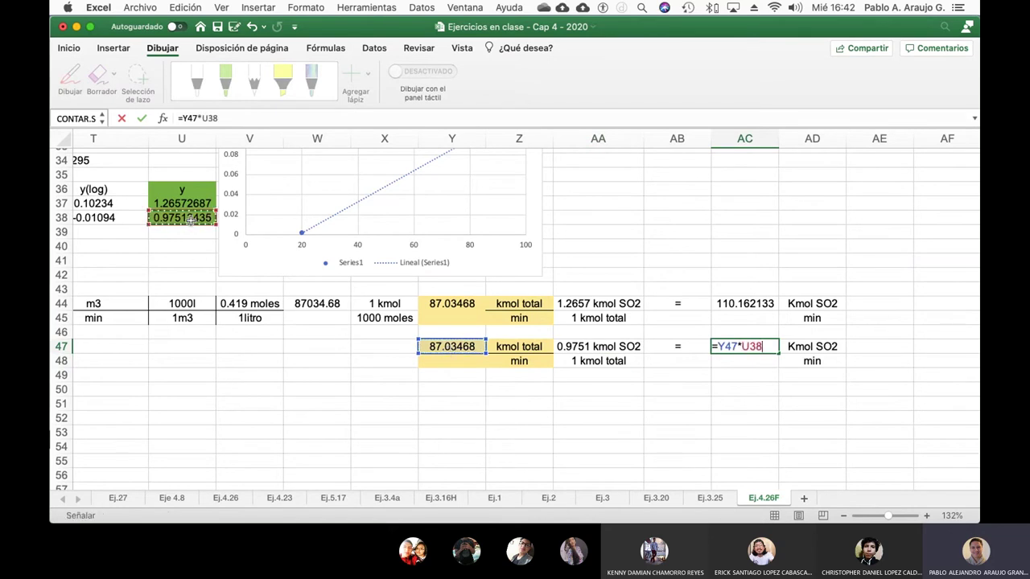
pyautogui.press('Return')
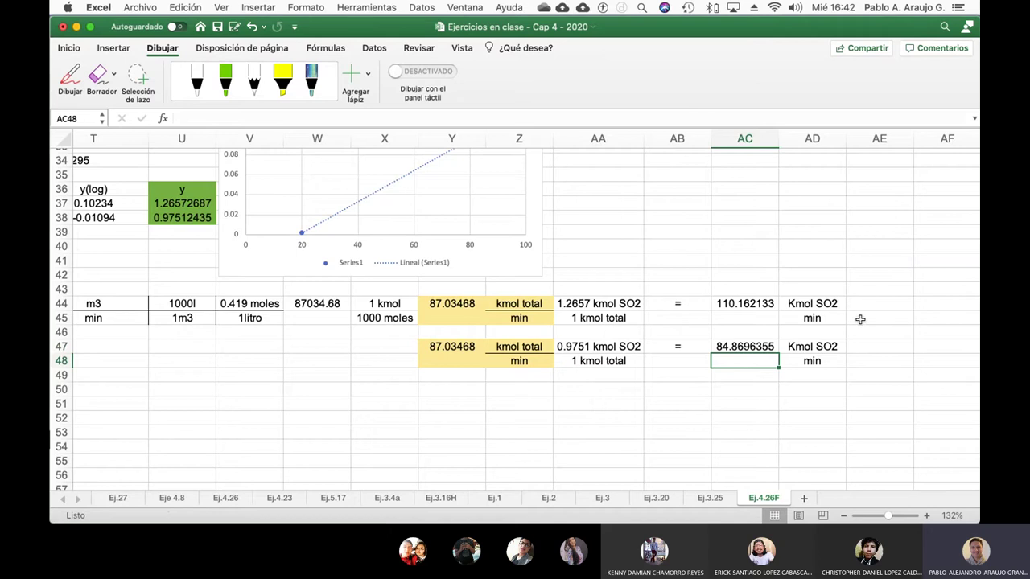
# - Label a small molar mass table with the elements S in AB38 and O in AB39
pyautogui.click(697, 216)
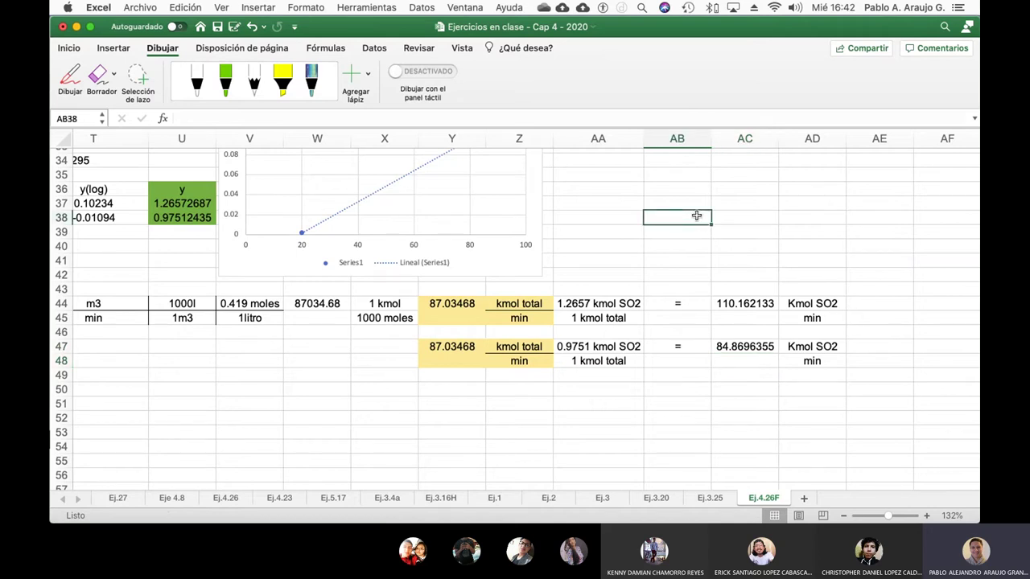
pyautogui.write('S')
pyautogui.press('Return')
pyautogui.write('O')
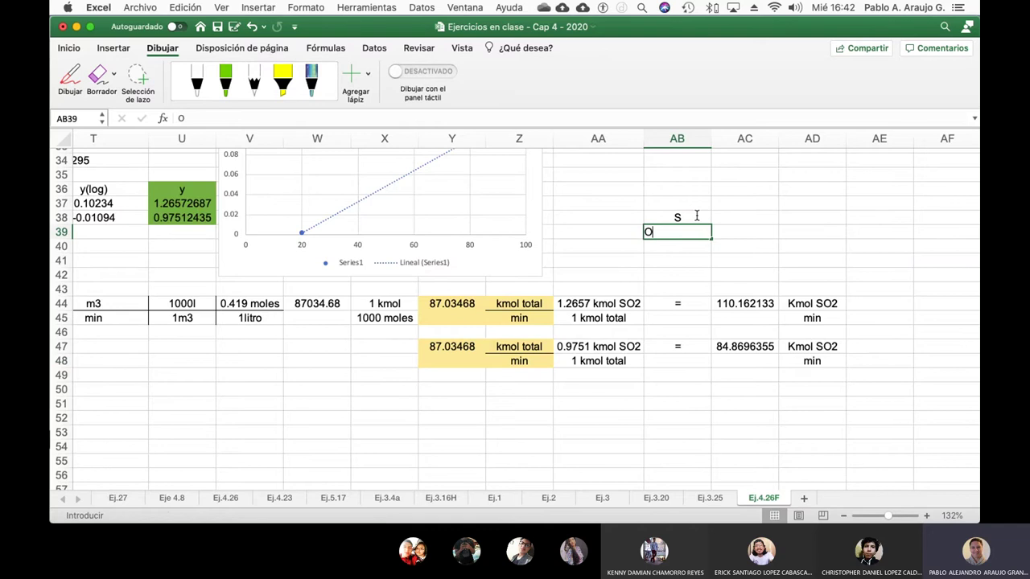
pyautogui.press('Return')
# - Enter the atomic masses 32.064 for S in AC38 and 16 for O in AC39
pyautogui.press('Up')
pyautogui.press('Up')
pyautogui.press('Right')
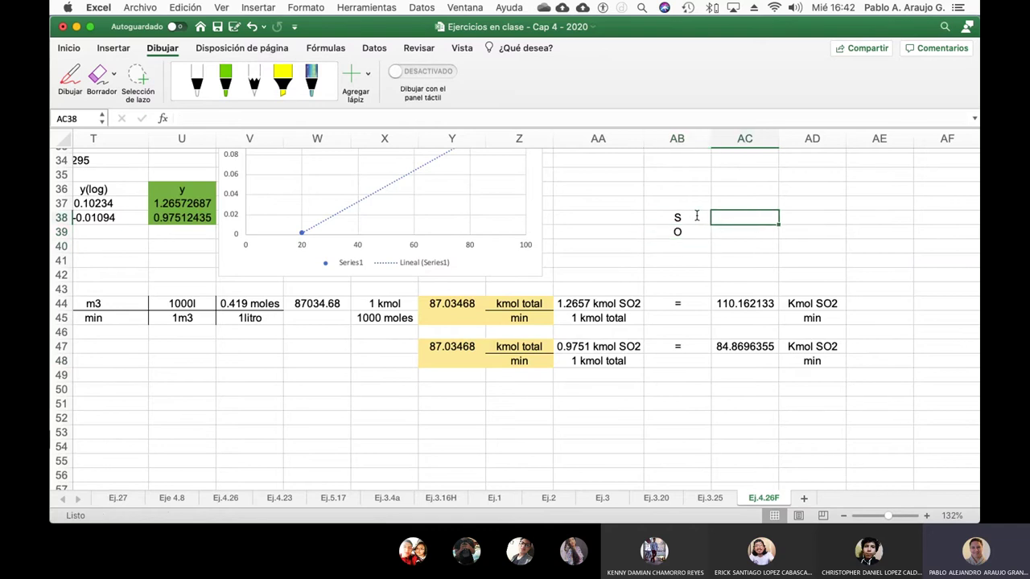
pyautogui.write('32.064')
pyautogui.press('Return')
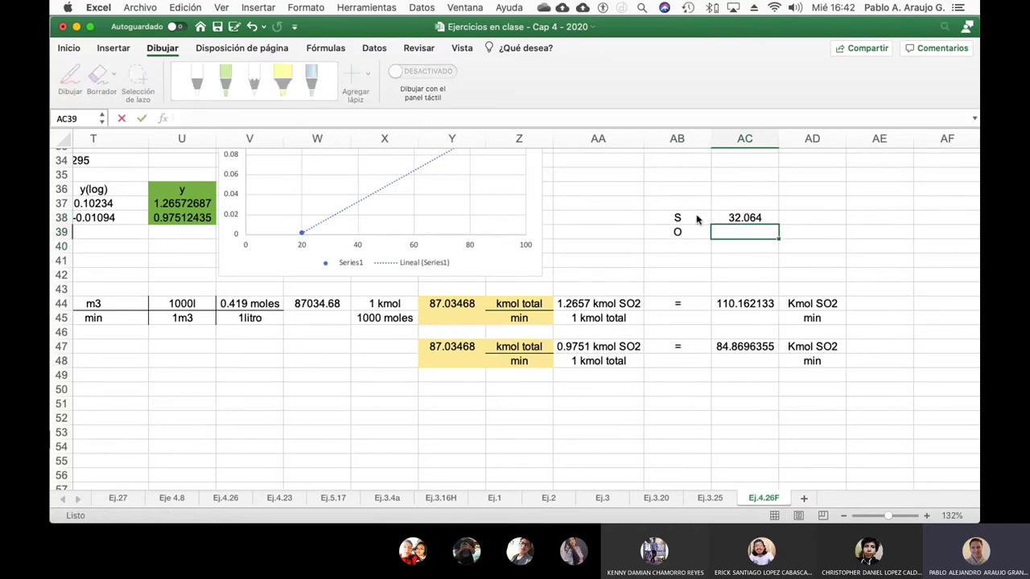
pyautogui.write('16')
pyautogui.press('Return')
# - Enter the number of atoms in SO2 beside the atomic masses: 1 for S in AD38 and 2 for O in AD39
pyautogui.press('Up')
pyautogui.press('Up')
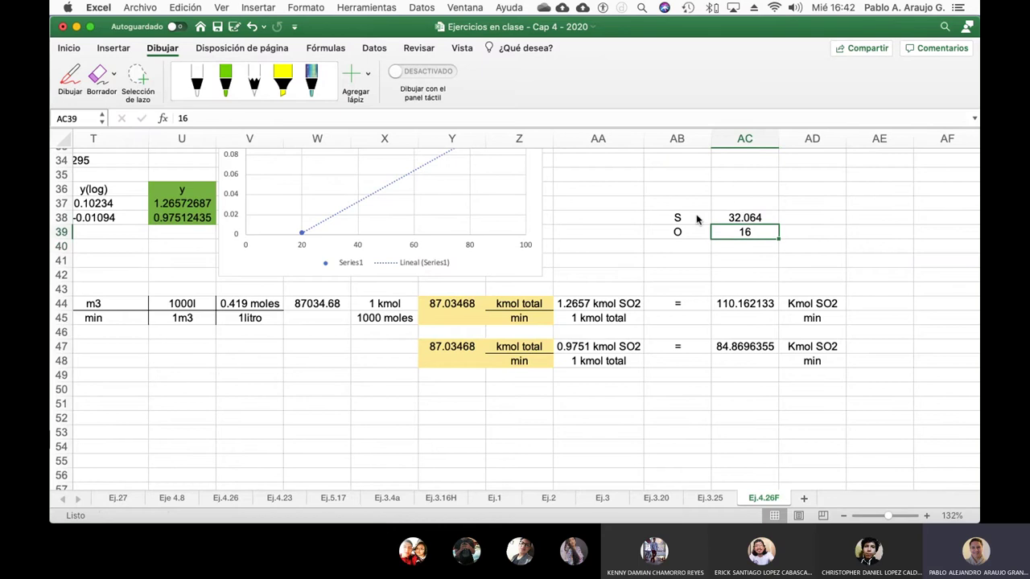
pyautogui.press('Right')
pyautogui.write('2')
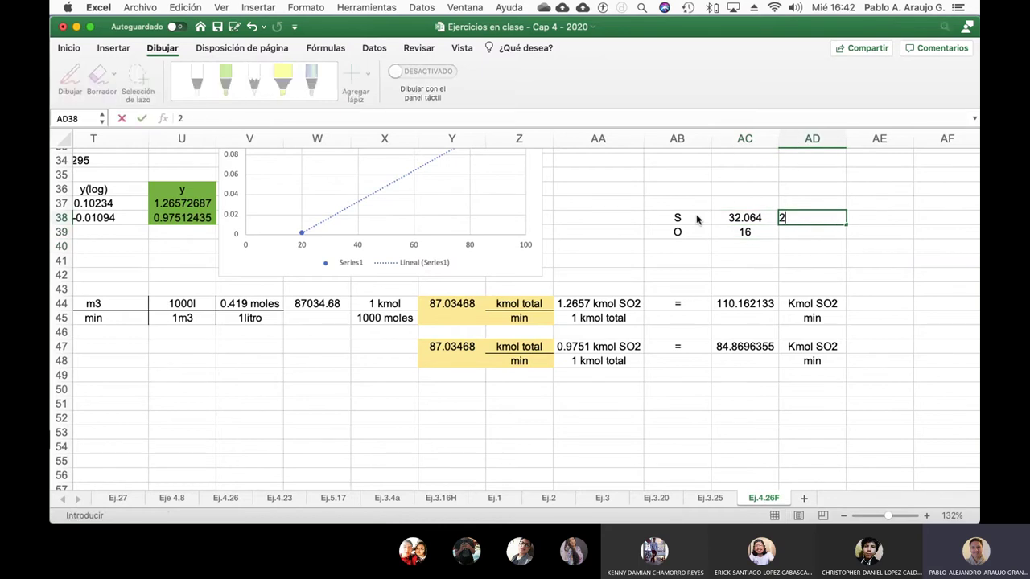
pyautogui.press('Right')
pyautogui.press('Left')
pyautogui.press('Down')
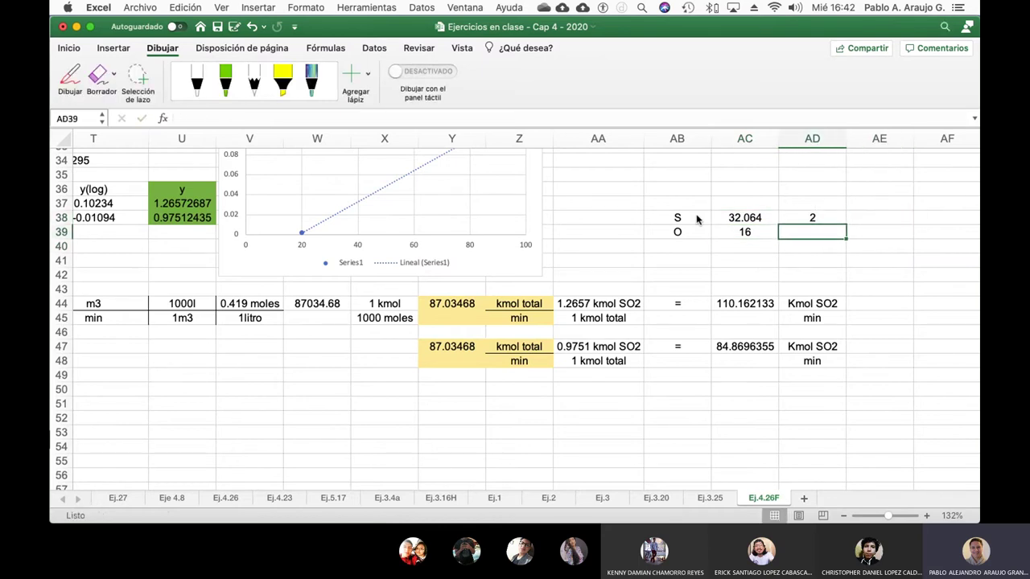
pyautogui.press('Up')
pyautogui.write('1')
pyautogui.press('Return')
pyautogui.write('2')
pyautogui.press('Right')
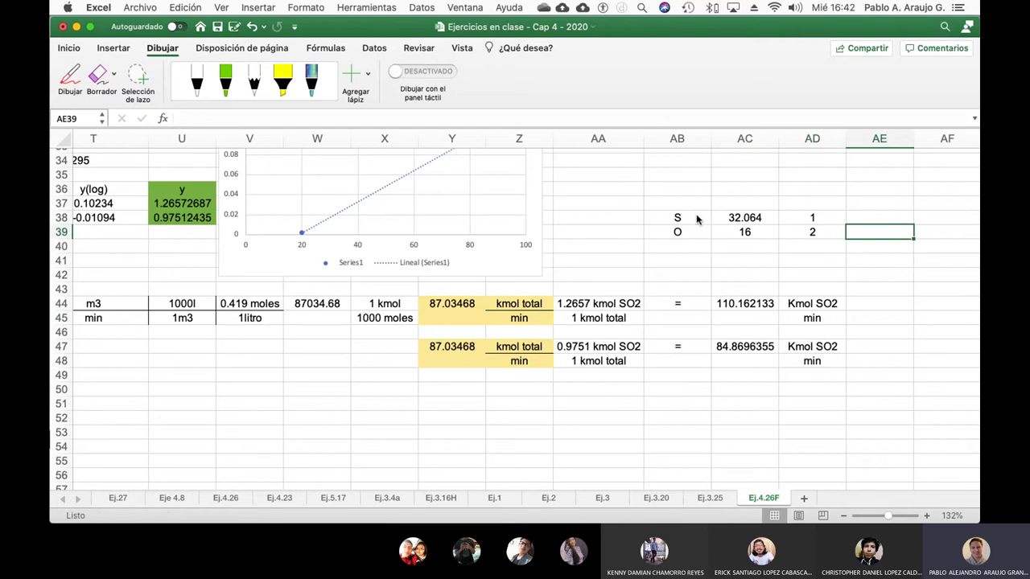
# - Calculate each element's mass contribution with =AD38*AC38 in AE38 and =AD39*16 in AE39
pyautogui.press('Up')
pyautogui.write('=')
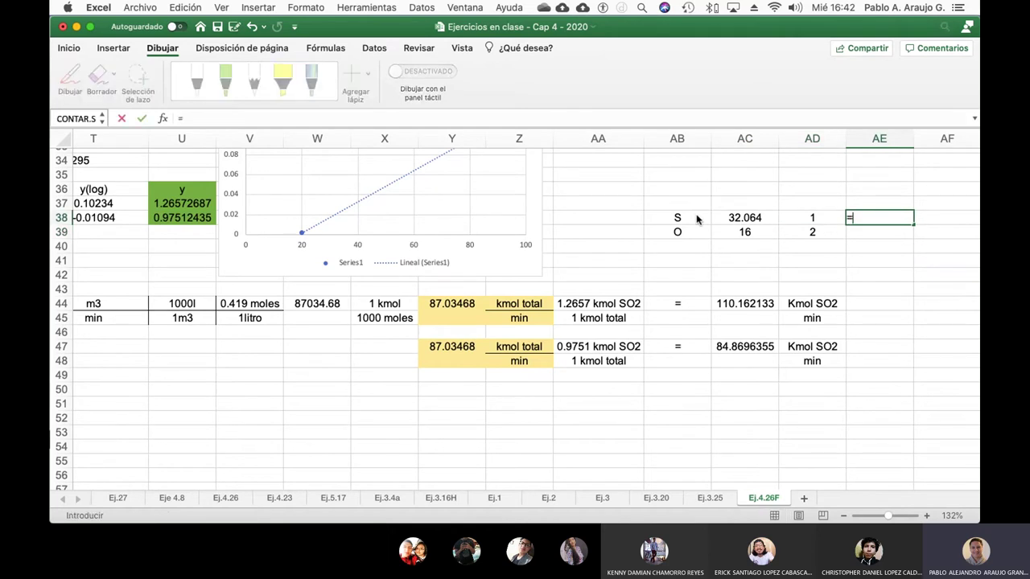
pyautogui.click(835, 218)
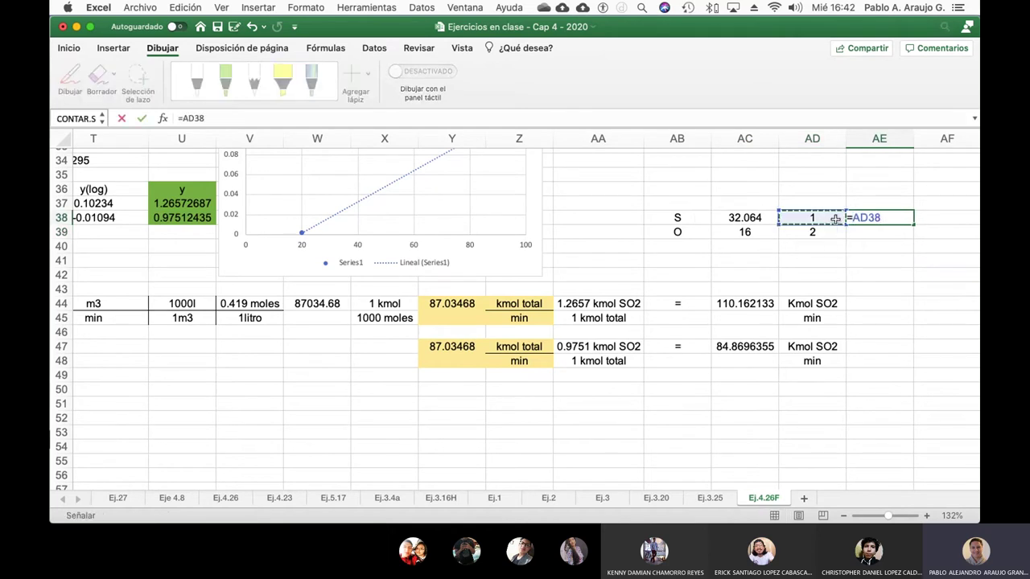
pyautogui.write('*')
pyautogui.click(747, 216)
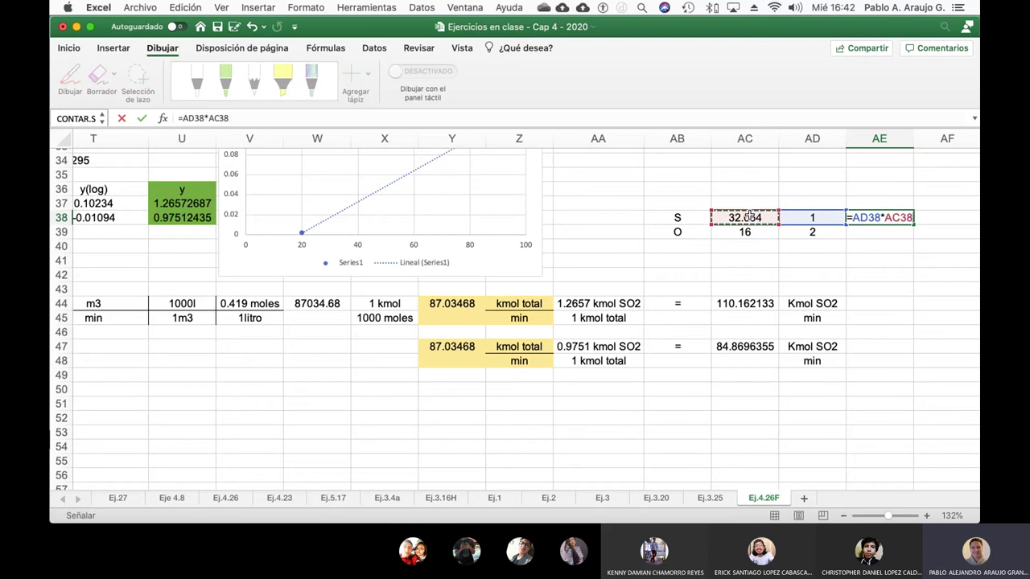
pyautogui.press('Return')
pyautogui.write('=')
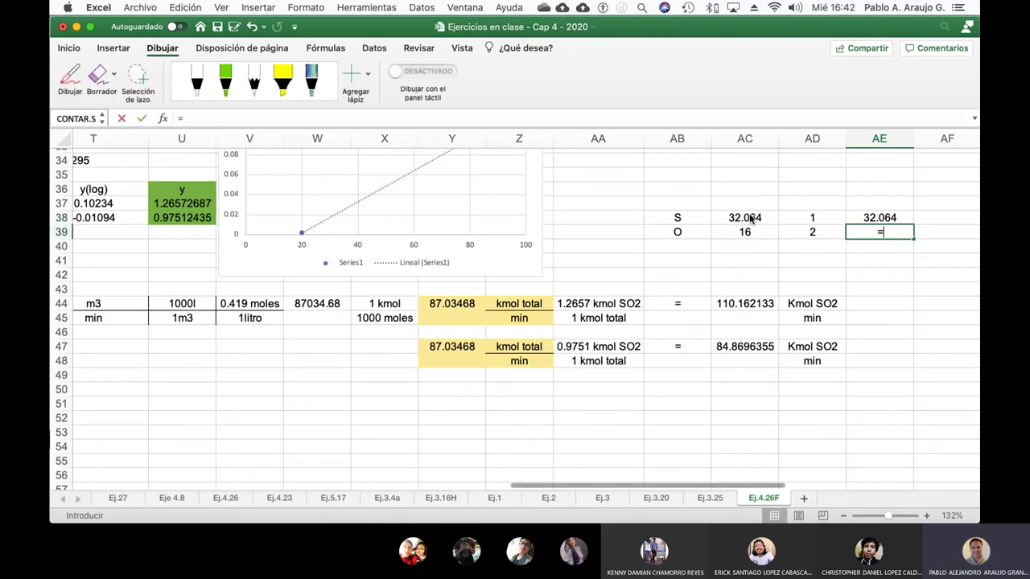
pyautogui.click(813, 232)
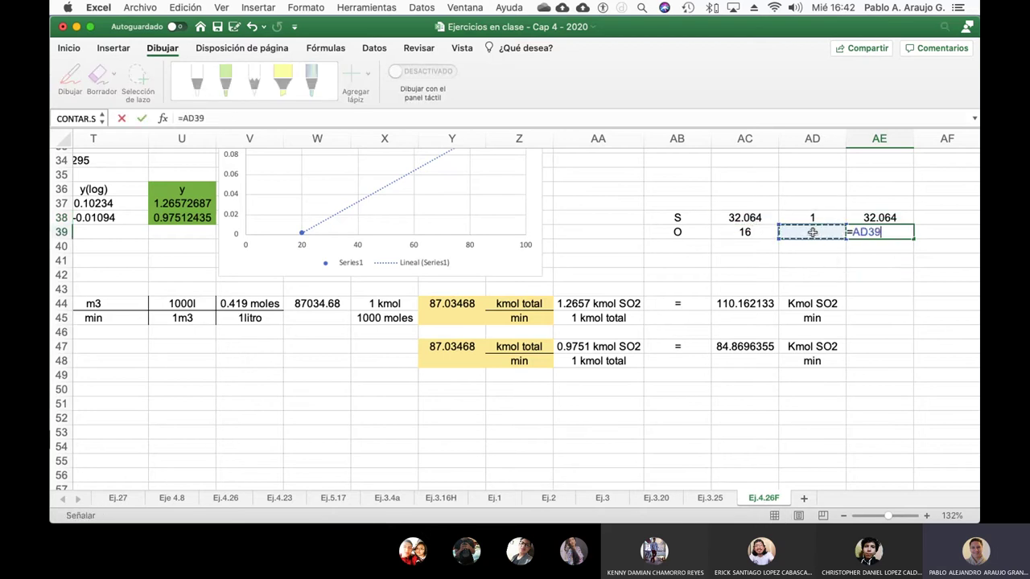
pyautogui.write('*16')
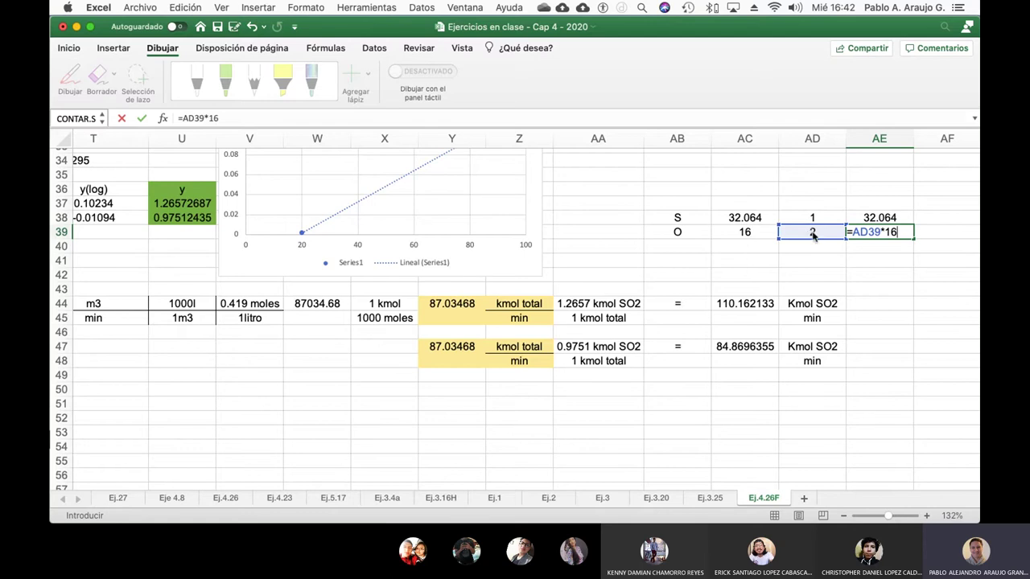
pyautogui.press('Return')
# - Add up the molar mass of SO2 in AE40 with the formula =suma(AE38:AE39)
pyautogui.write('=su')
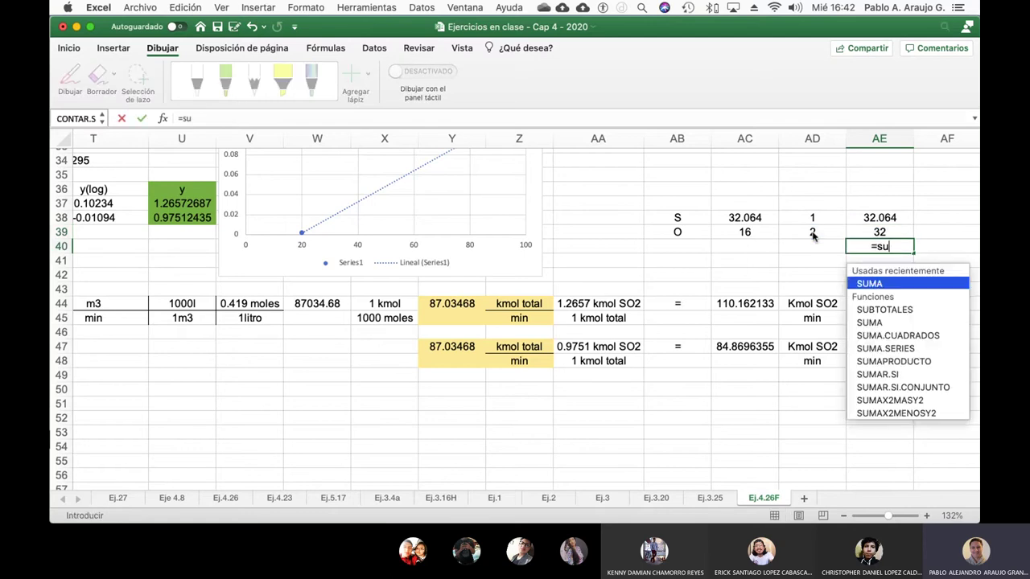
pyautogui.write('ma(')
pyautogui.moveTo(885, 218); pyautogui.dragTo(885, 232)
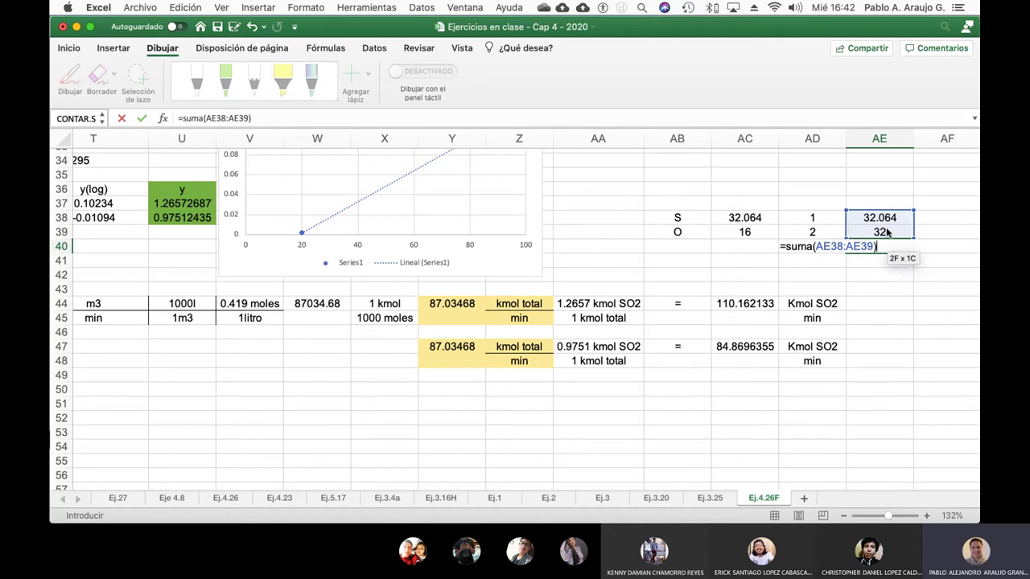
pyautogui.press('Return')
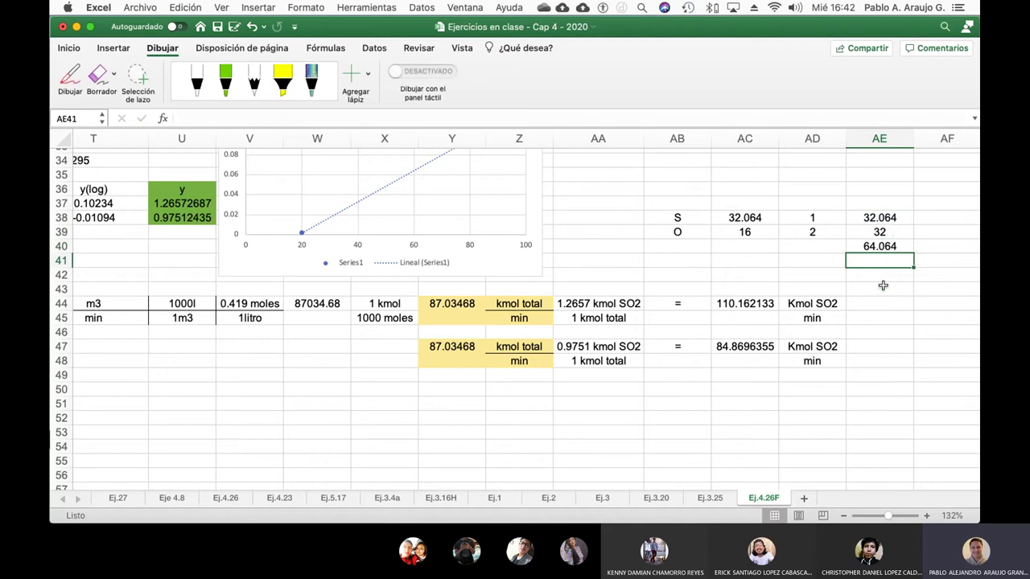
# - Enter 64.064 kmol SO2 in AE45 as the denominator of the molar mass conversion factor
pyautogui.click(871, 320)
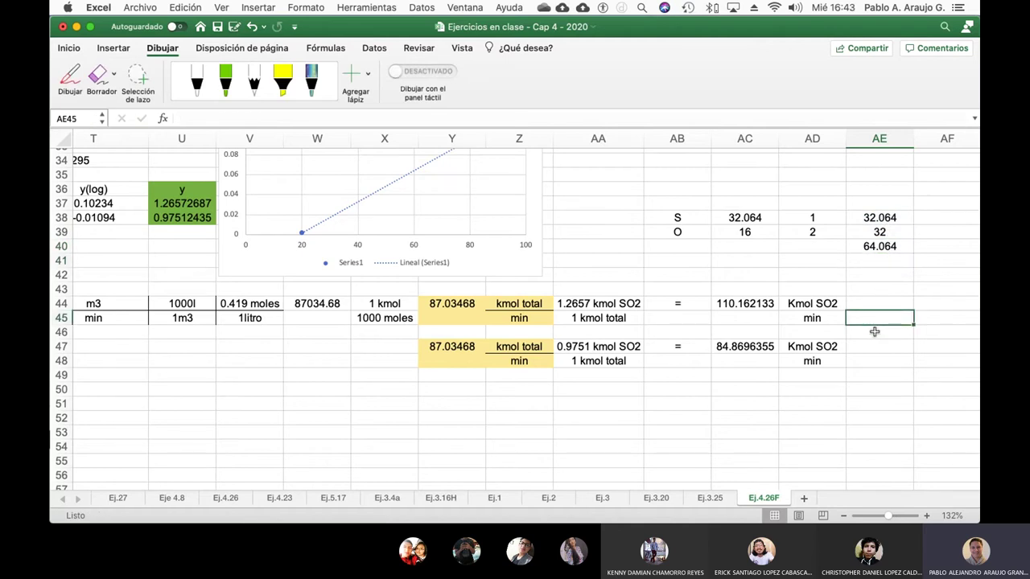
pyautogui.write('64.')
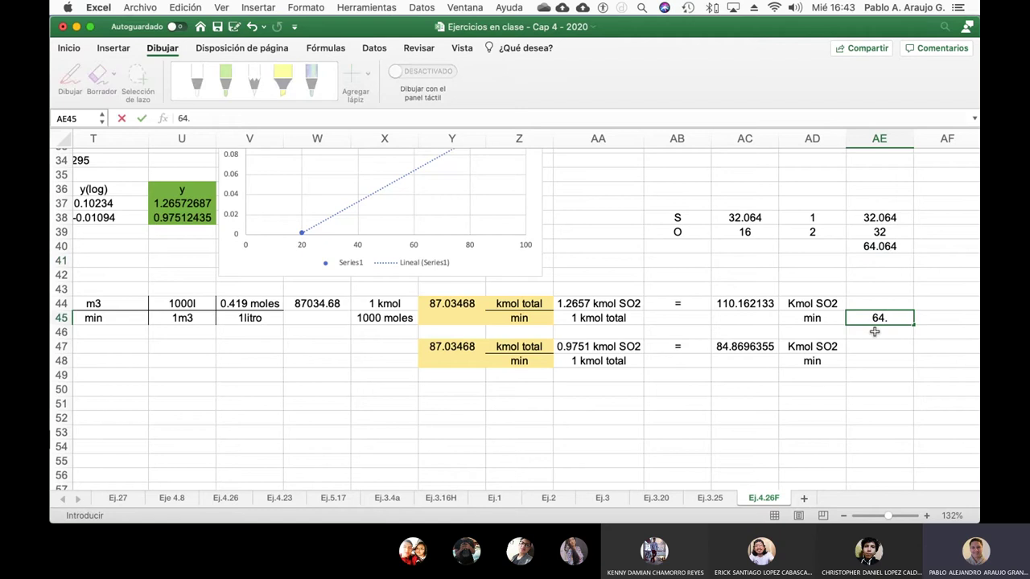
pyautogui.write('064 kmol SO2')
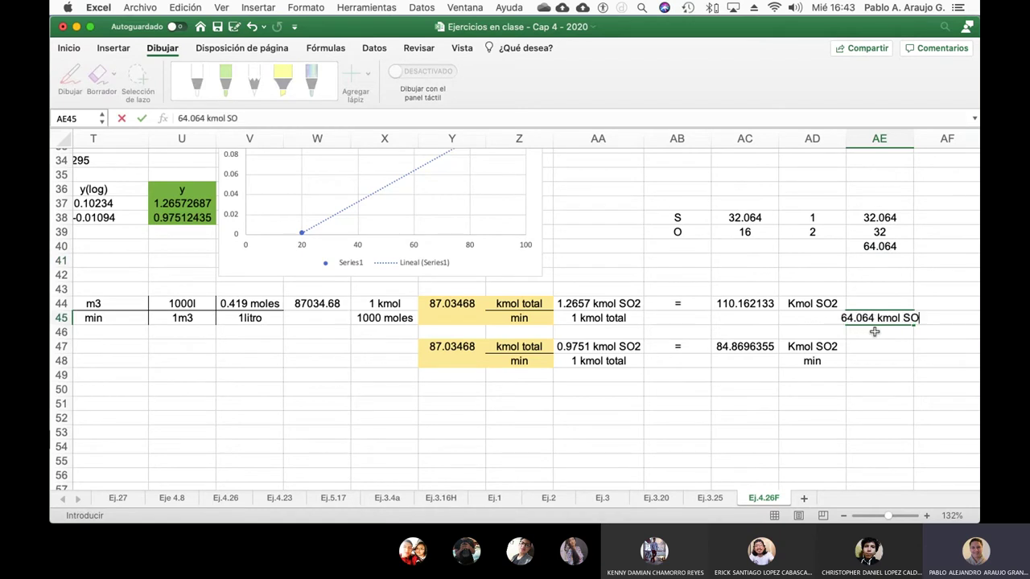
pyautogui.press('Return')
# - Enter 1 kg in AE44 as the numerator of the molar mass conversion factor
pyautogui.press('Up')
pyautogui.press('Up')
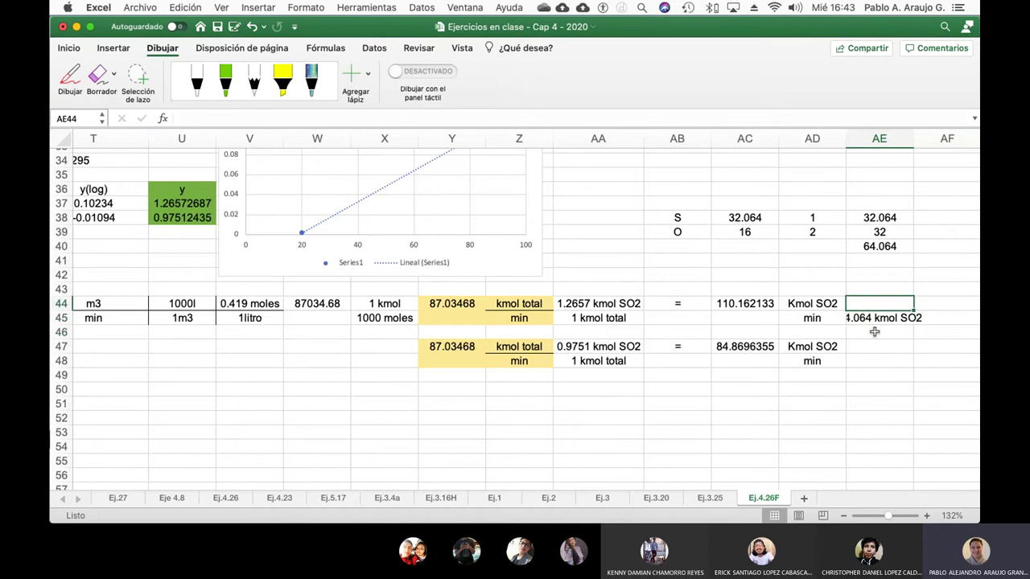
pyautogui.write('1 kg')
pyautogui.press('Return')
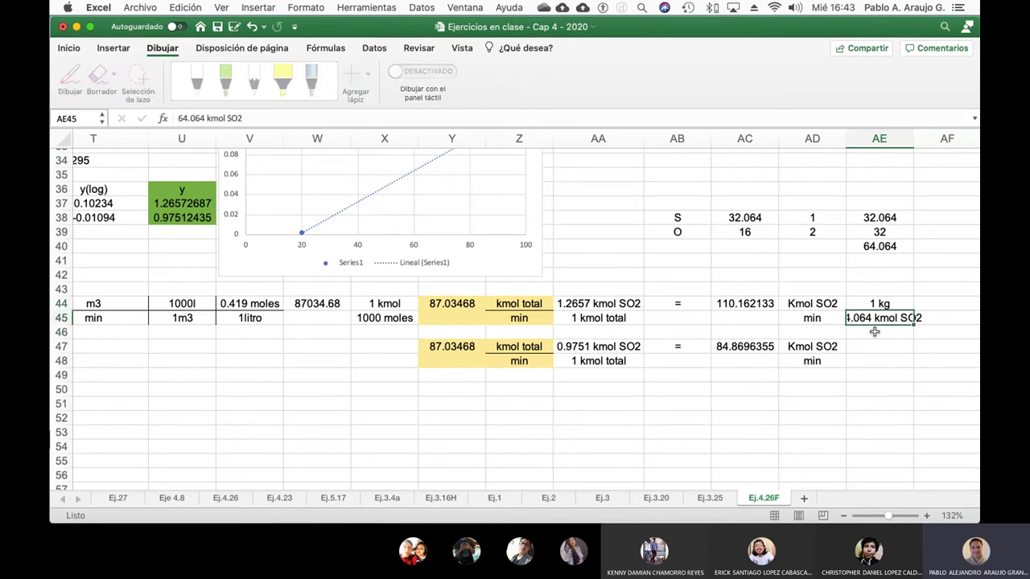
# - Replace the denominator of the molar mass conversion factor in AE45 with 1kmol SO2
pyautogui.write('1')
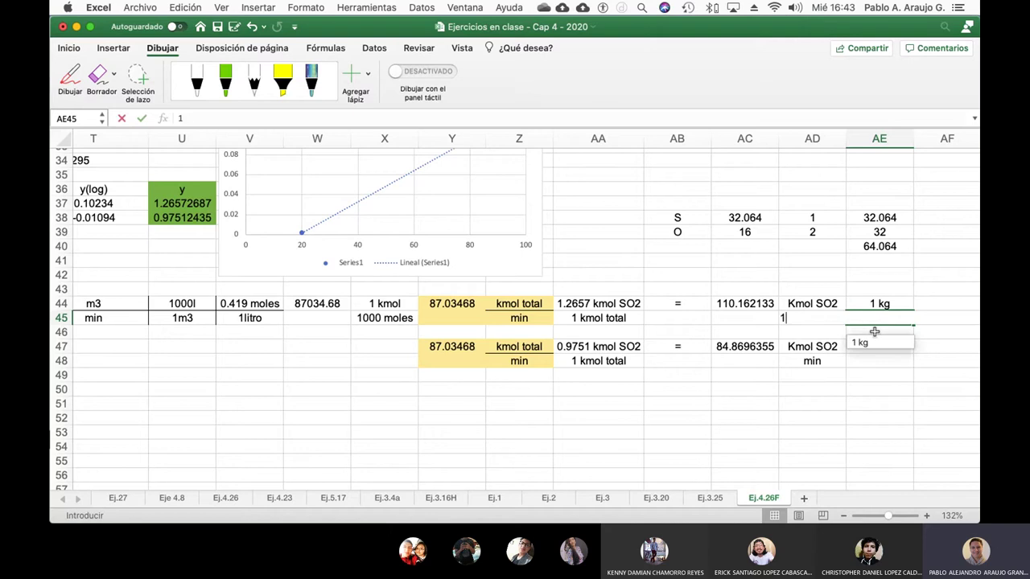
pyautogui.write('kmol SO-')
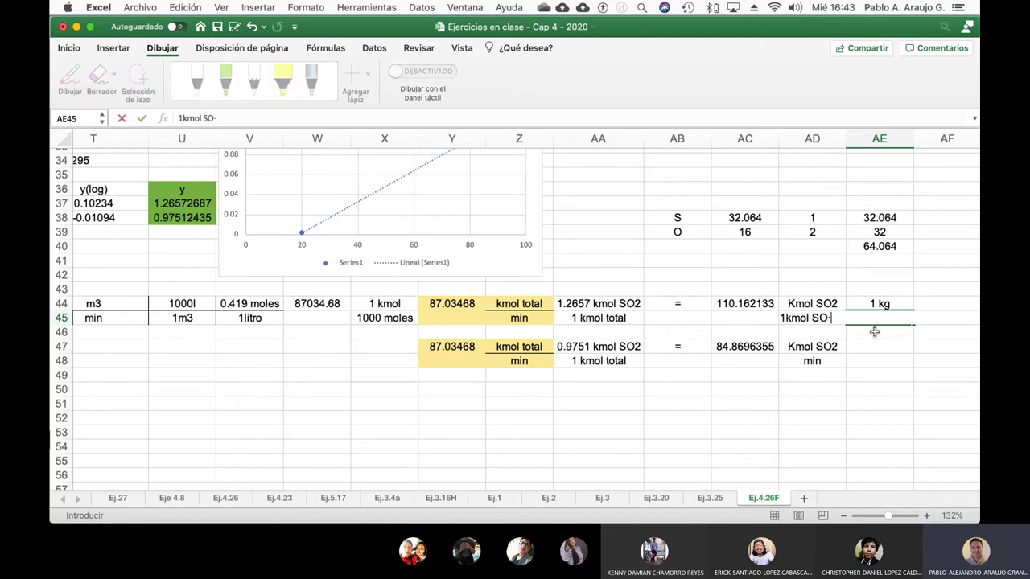
pyautogui.press('Return')
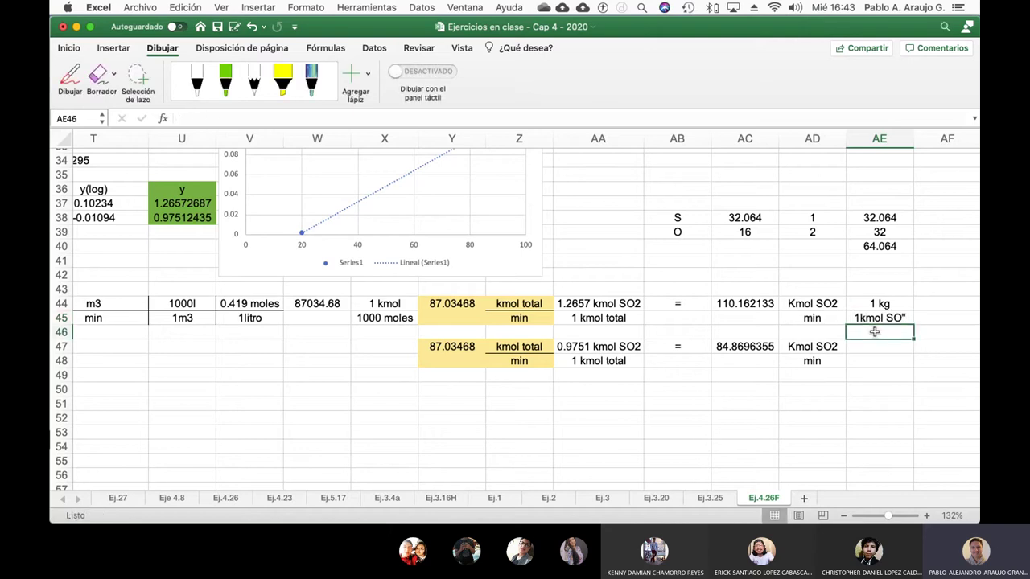
pyautogui.press('Up')
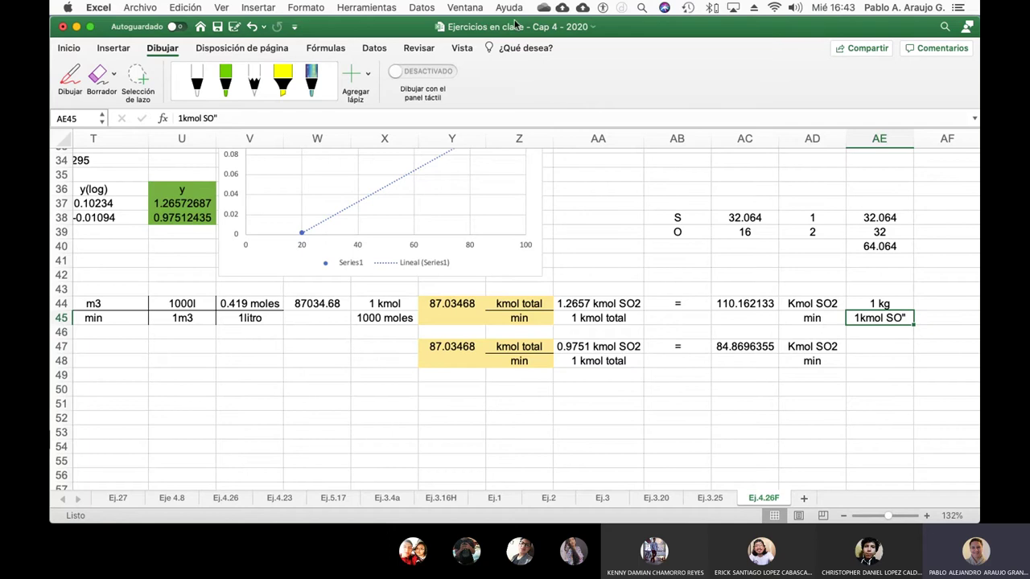
pyautogui.click(255, 119)
pyautogui.press('BackSpace')
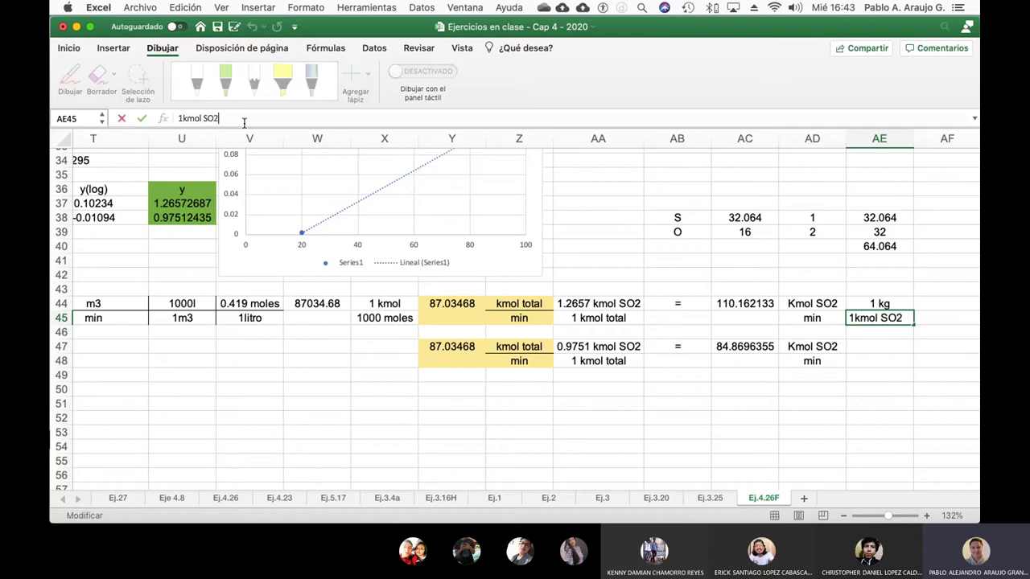
pyautogui.write('2')
pyautogui.press('Return')
pyautogui.press('Up')
pyautogui.press('Up')
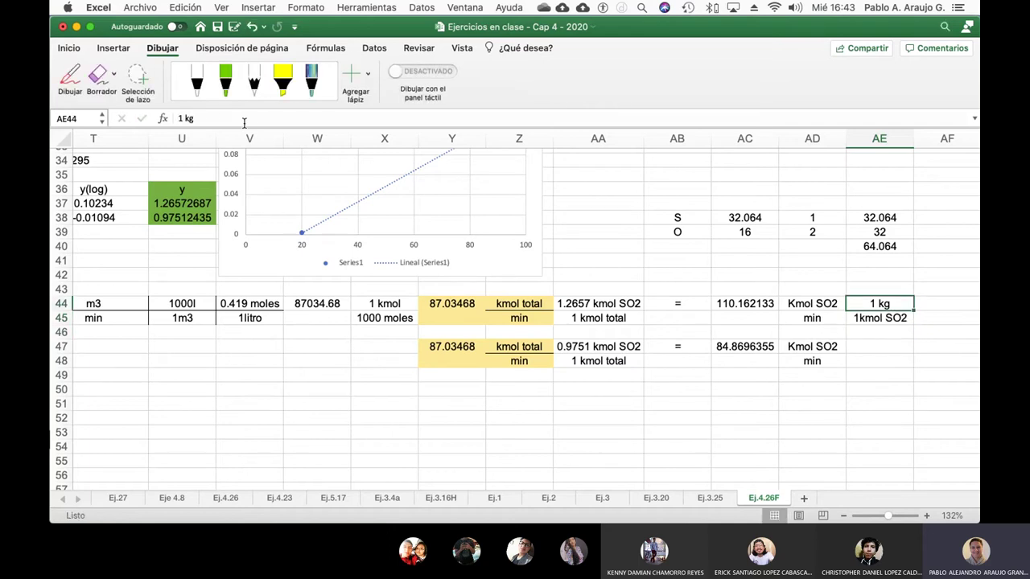
# - Set the numerator in AE44 to 64.064 Kg SO2 and widen column AE to fit the text
pyautogui.write('&4.0')
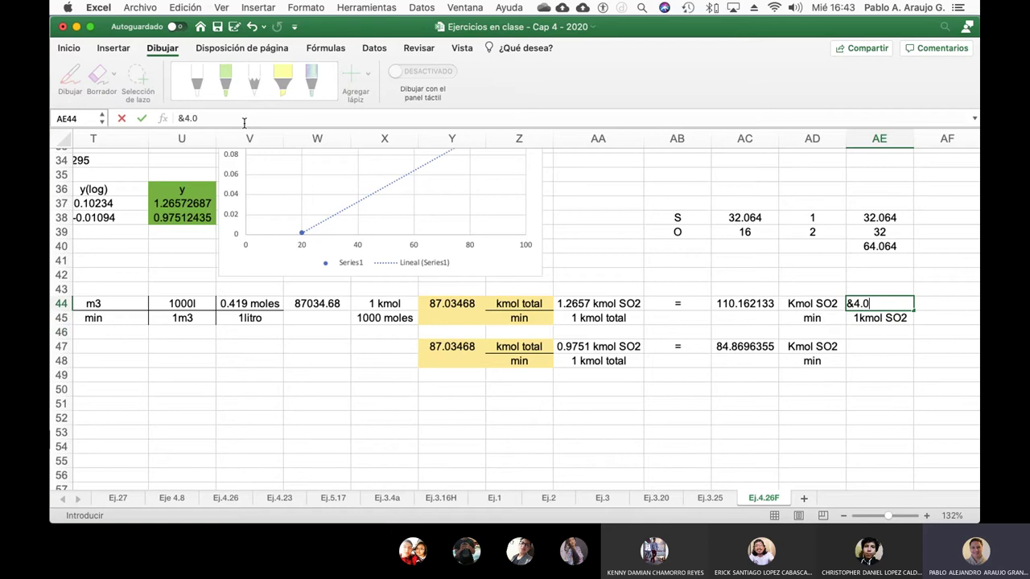
pyautogui.write('64 Kg SO2')
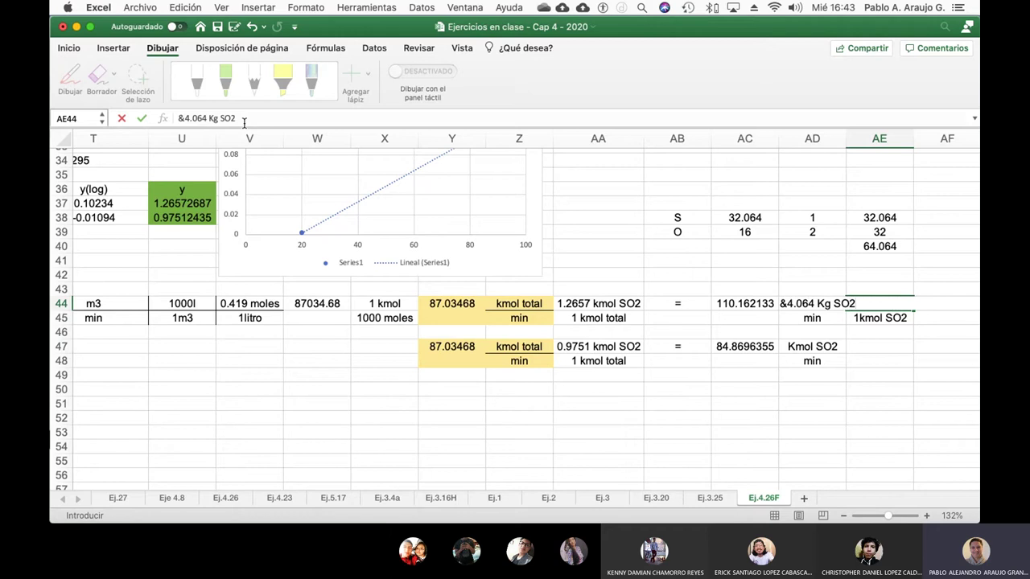
pyautogui.press('Return')
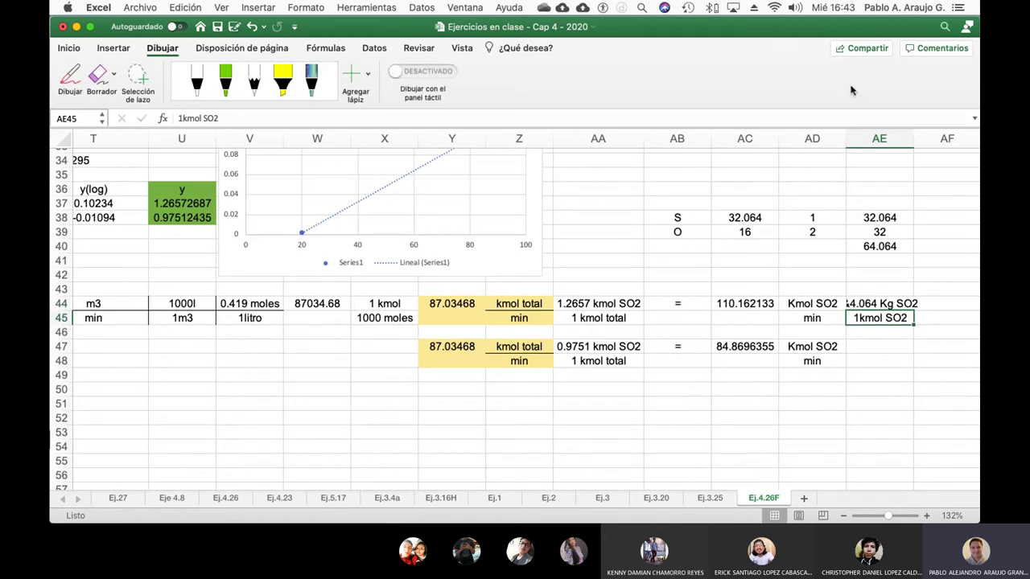
pyautogui.doubleClick(914, 139)
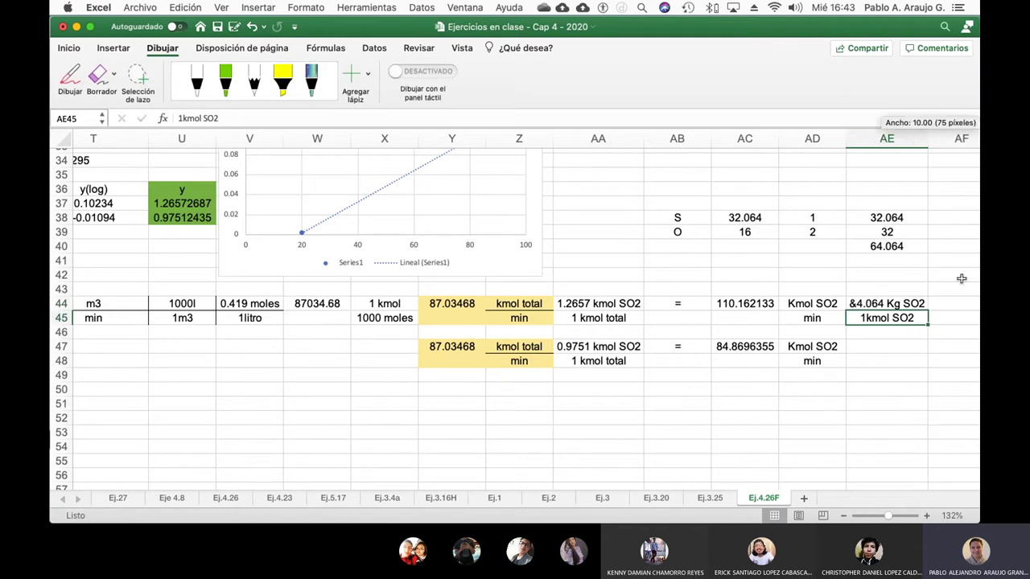
pyautogui.click(889, 306)
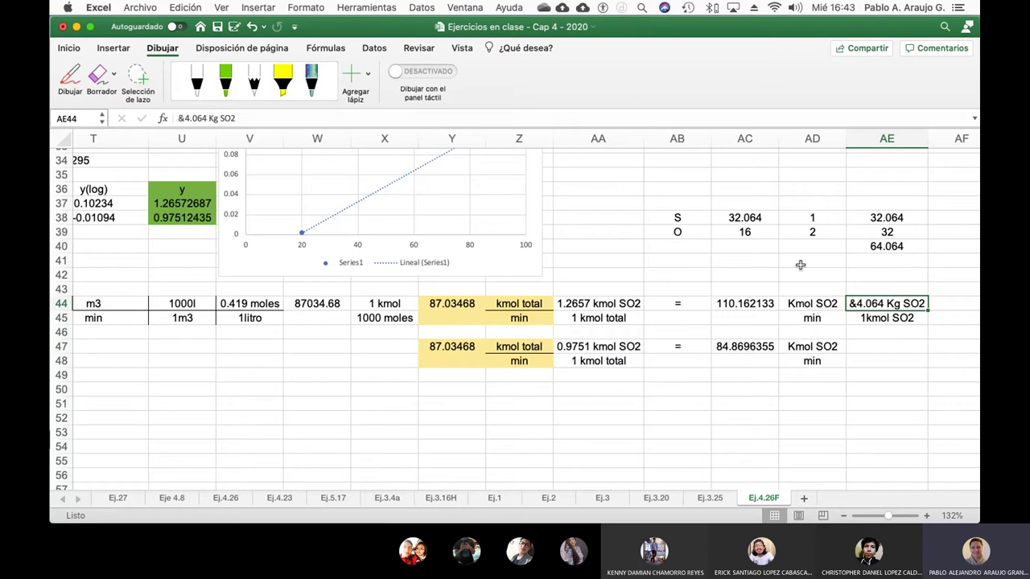
pyautogui.click(183, 119)
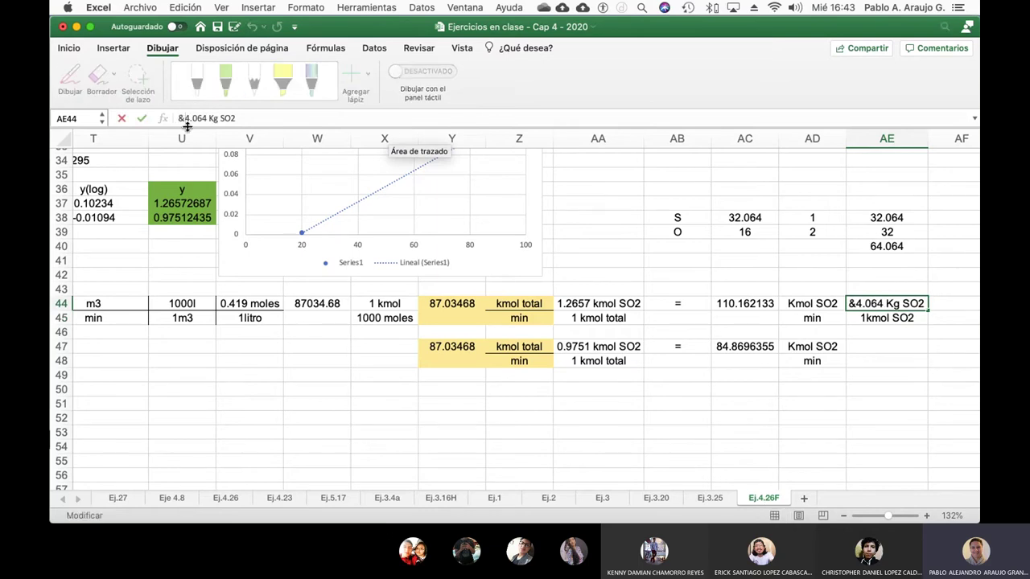
pyautogui.press('BackSpace')
pyautogui.write('6')
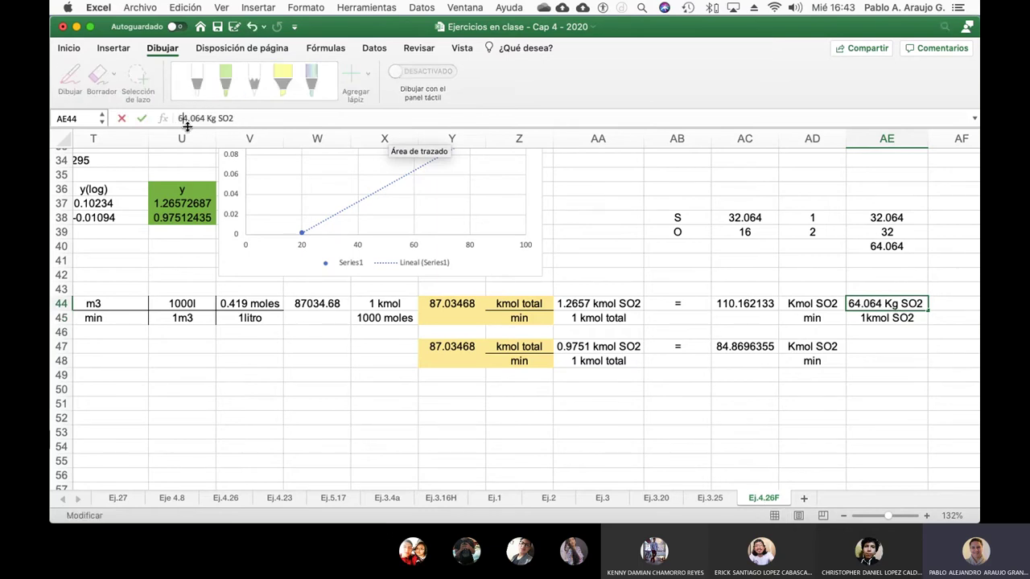
pyautogui.press('Return')
pyautogui.press('Up')
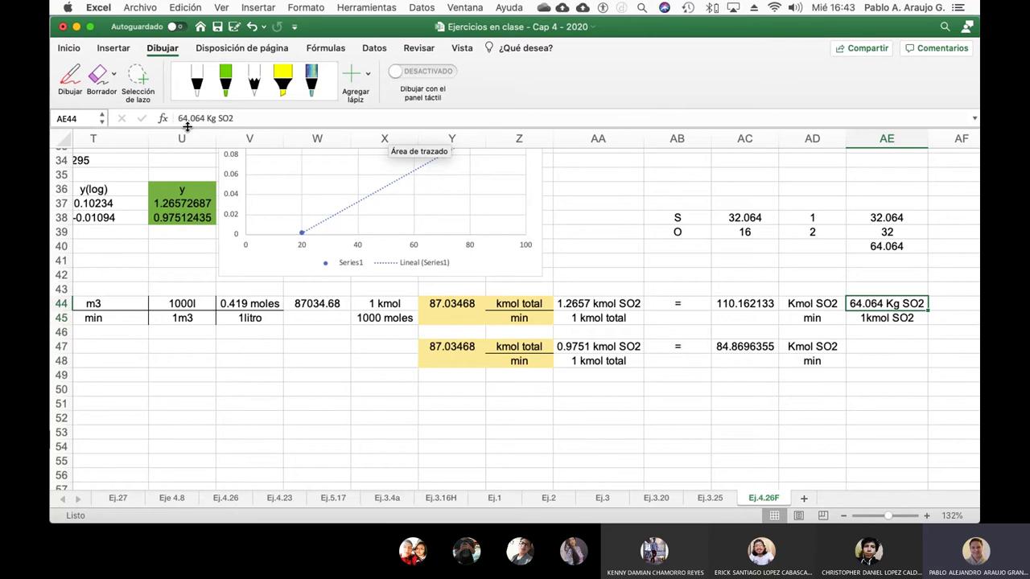
# - Copy the molar mass conversion factor from AE44:AE45 to AE47:AE48 for the second SO2 flow
pyautogui.hotkey('shift', 'Down')
pyautogui.press('super+c')
pyautogui.press('Down')
pyautogui.press('Down')
pyautogui.press('Down')
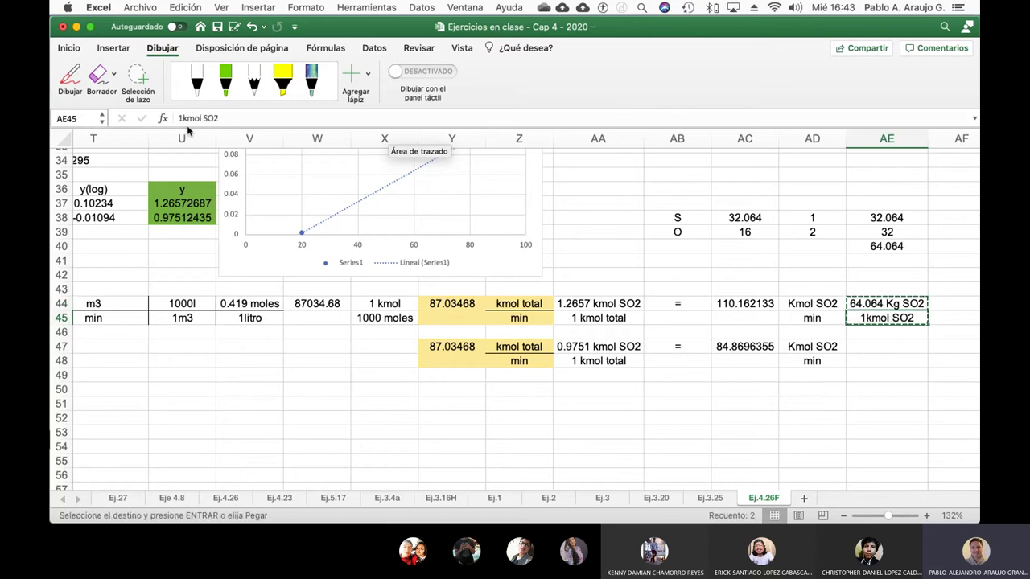
pyautogui.press('super+v')
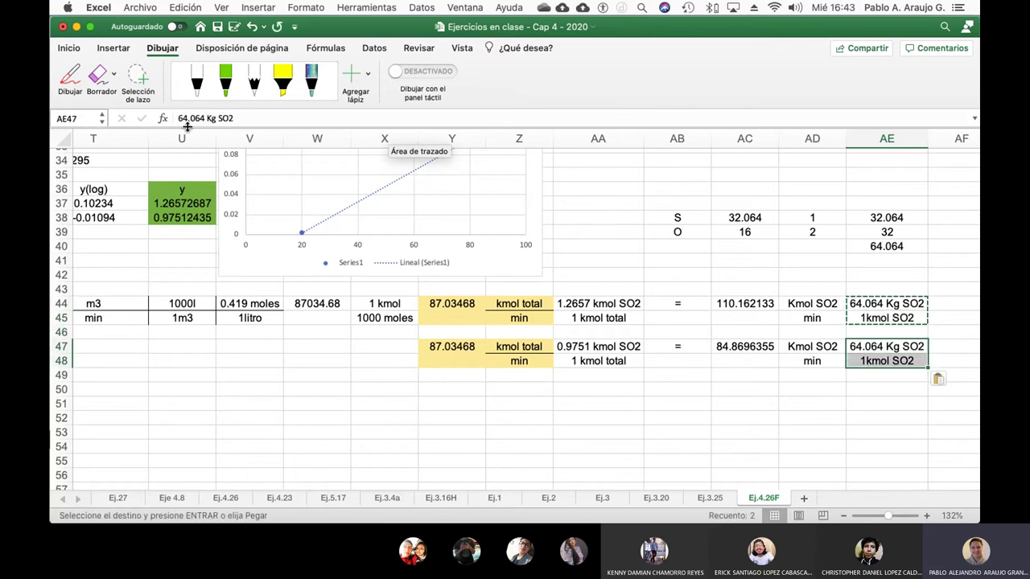
pyautogui.press('Escape')
pyautogui.press('Down')
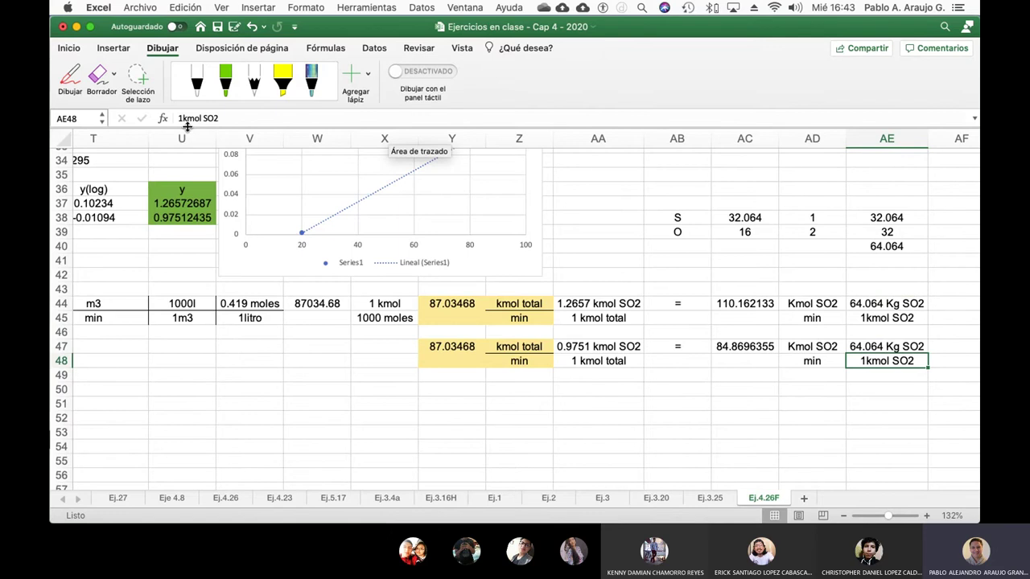
pyautogui.press('Right')
pyautogui.press('Up')
pyautogui.press('Up')
pyautogui.press('Up')
pyautogui.press('Up')
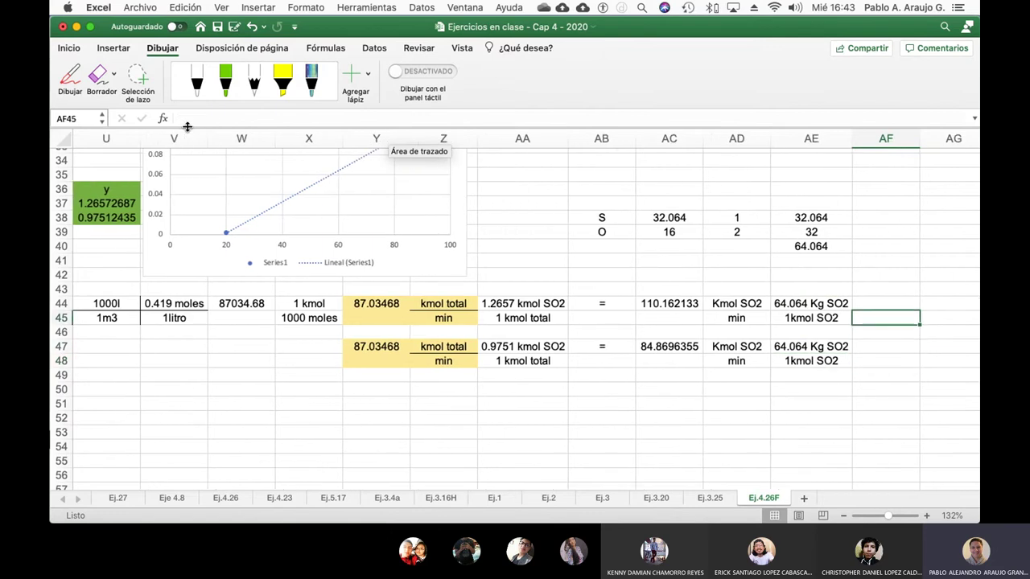
pyautogui.write('=')
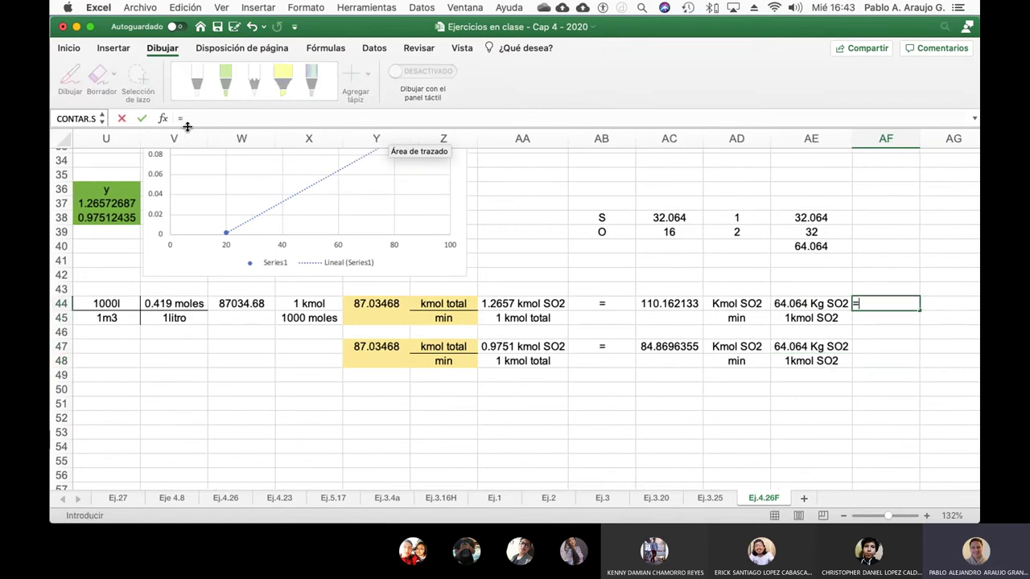
pyautogui.press('Right')
pyautogui.press('BackSpace')
pyautogui.press('BackSpace')
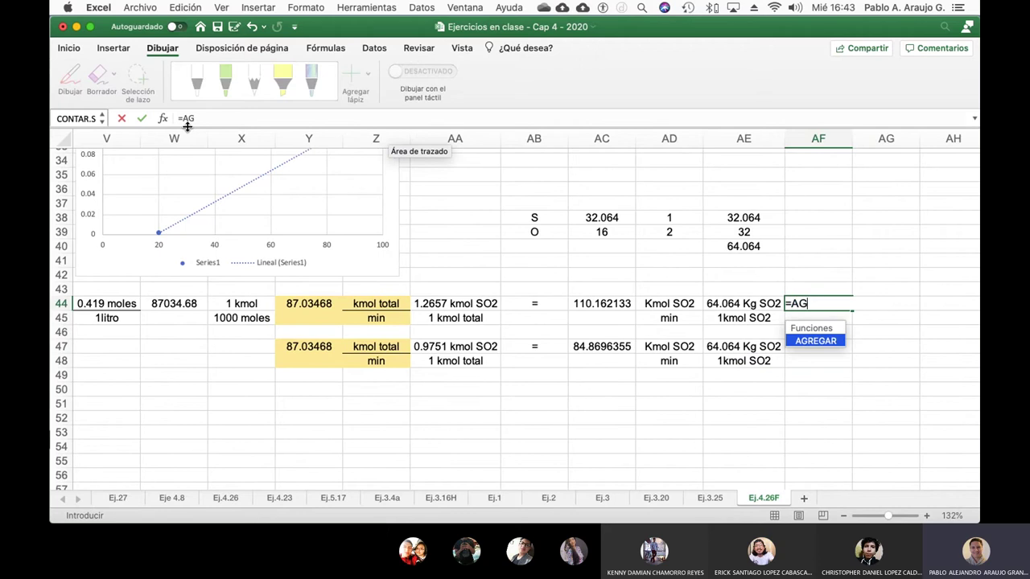
pyautogui.press('Return')
pyautogui.press('Up')
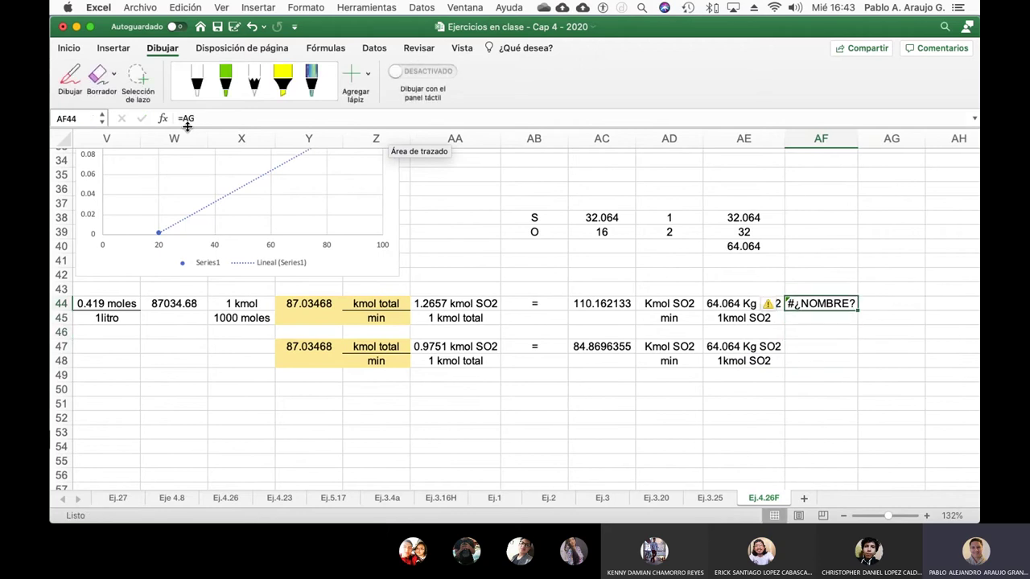
# - Enter an equals sign in AF44 and AF47 after the two conversion factors
pyautogui.write('=')
pyautogui.press('Return')
pyautogui.press('Down')
pyautogui.press('Down')
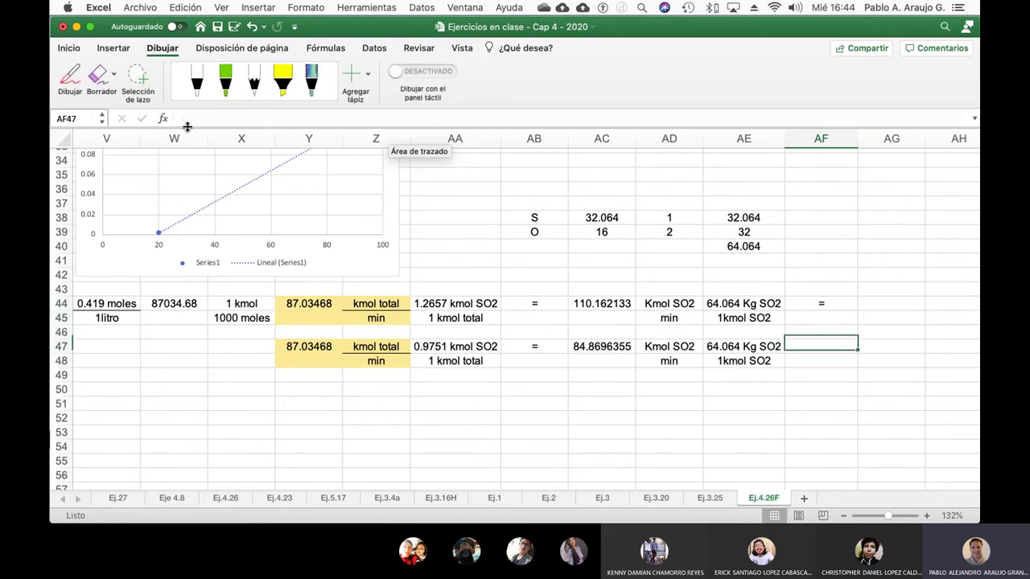
pyautogui.write('=')
pyautogui.press('Return')
# - Calculate the first SO2 mass flow in AG44 with the formula =110.162*AE40
pyautogui.press('Up')
pyautogui.press('Up')
pyautogui.press('Up')
pyautogui.press('Up')
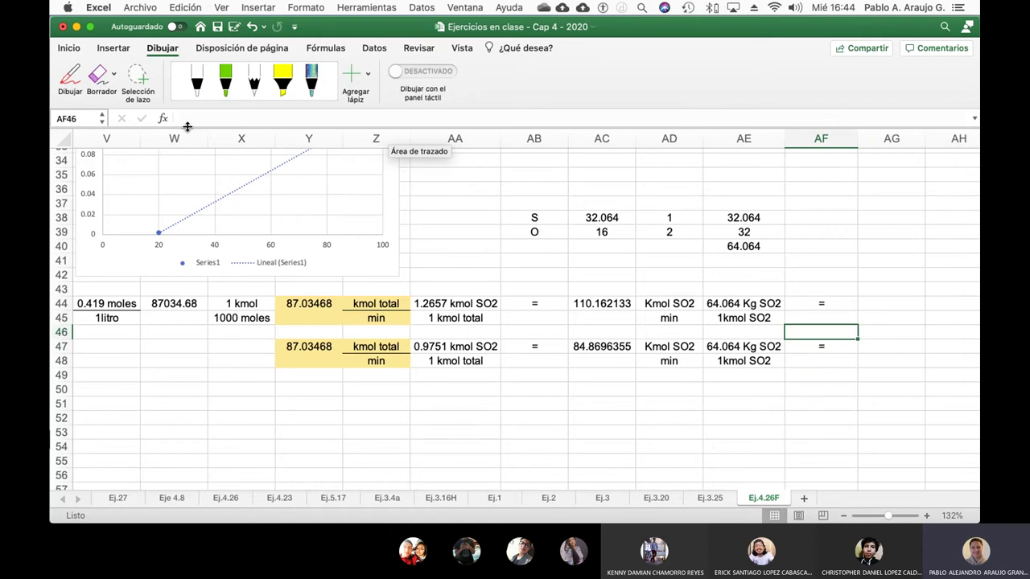
pyautogui.press('Right')
pyautogui.write('=')
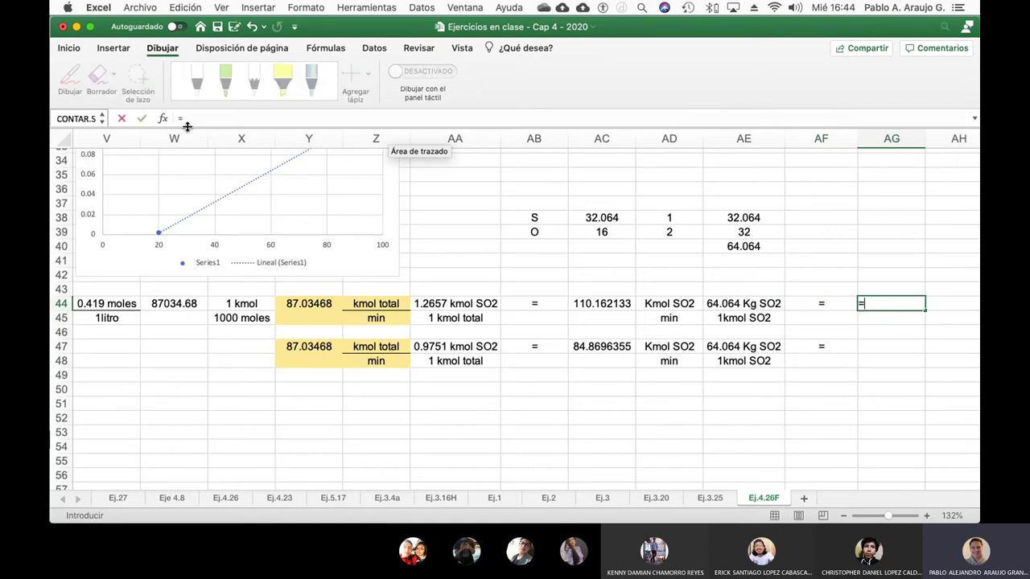
pyautogui.write('0.162*')
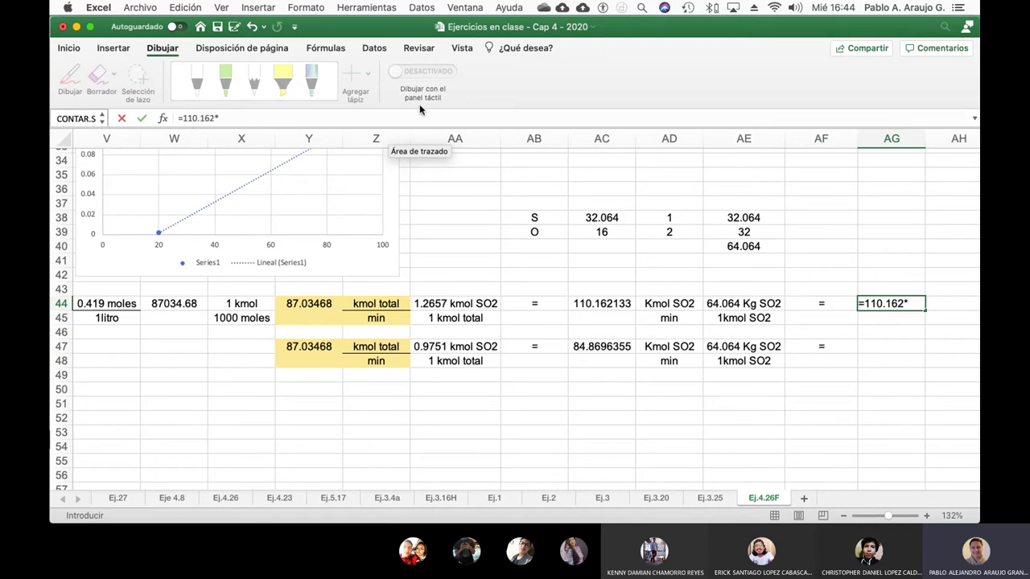
pyautogui.click(765, 249)
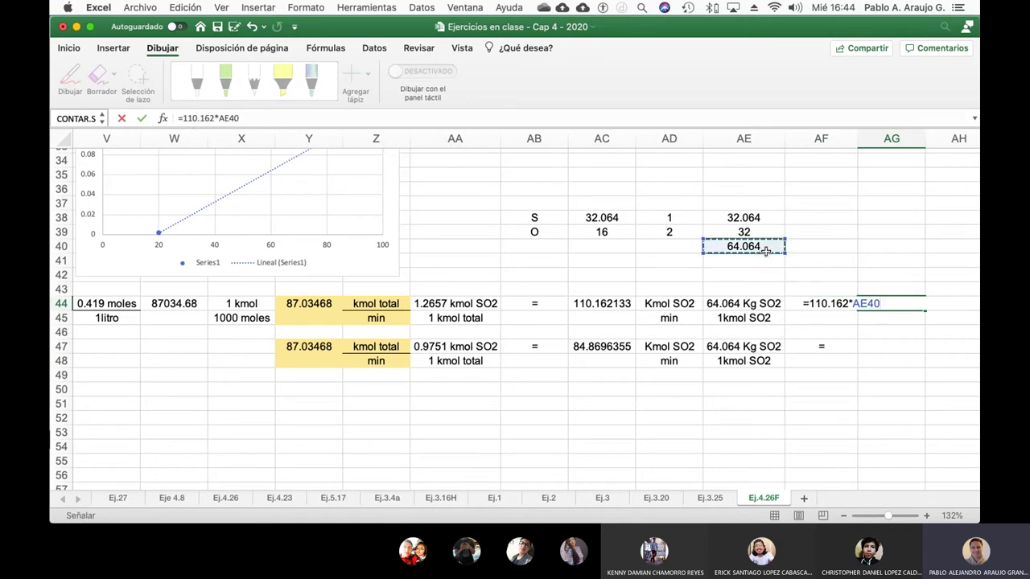
pyautogui.press('Return')
# - Calculate the second SO2 mass flow in AG47 with the formula =AC47*AE40
pyautogui.press('Return')
pyautogui.press('Return')
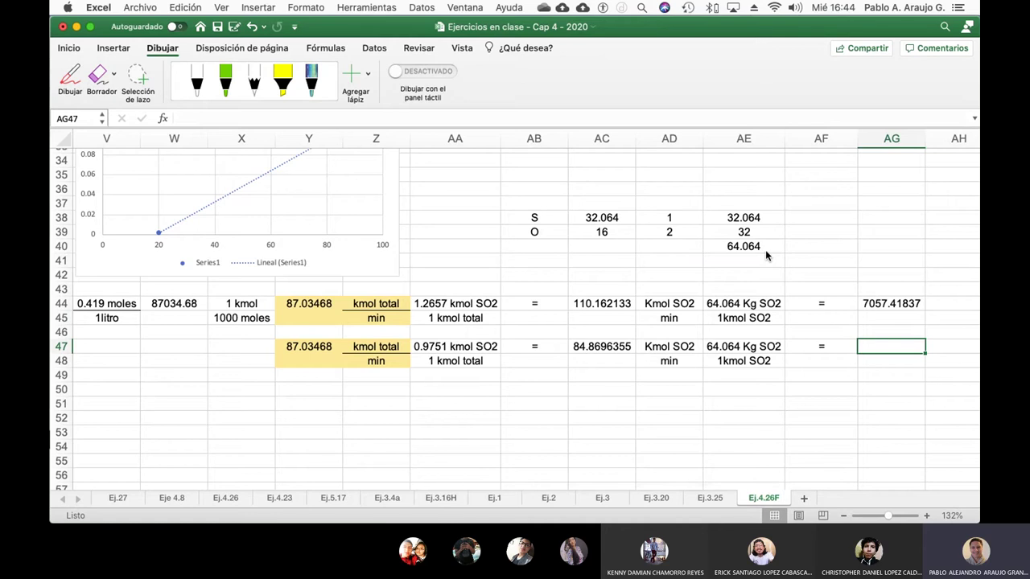
pyautogui.write('=')
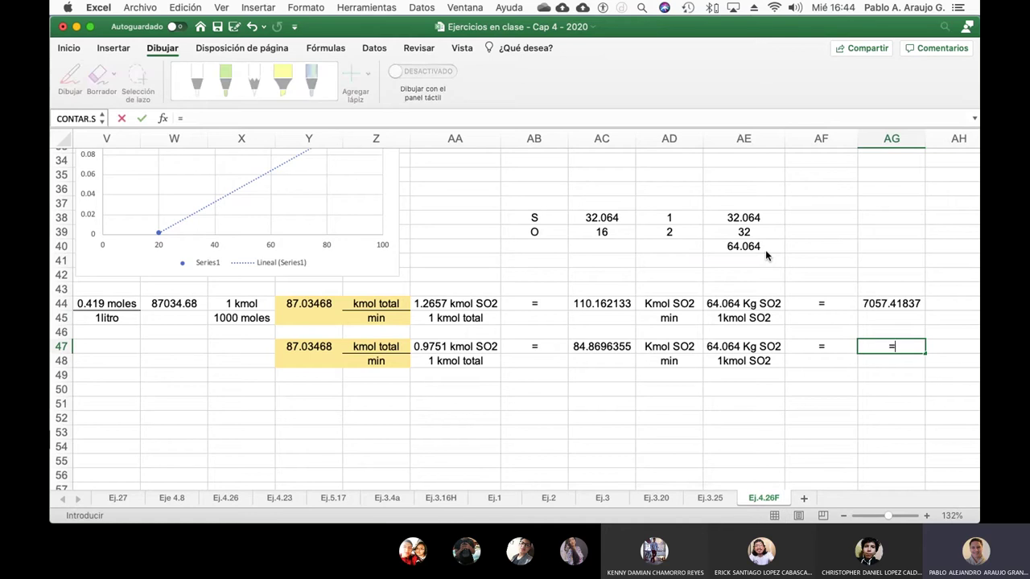
pyautogui.click(605, 347)
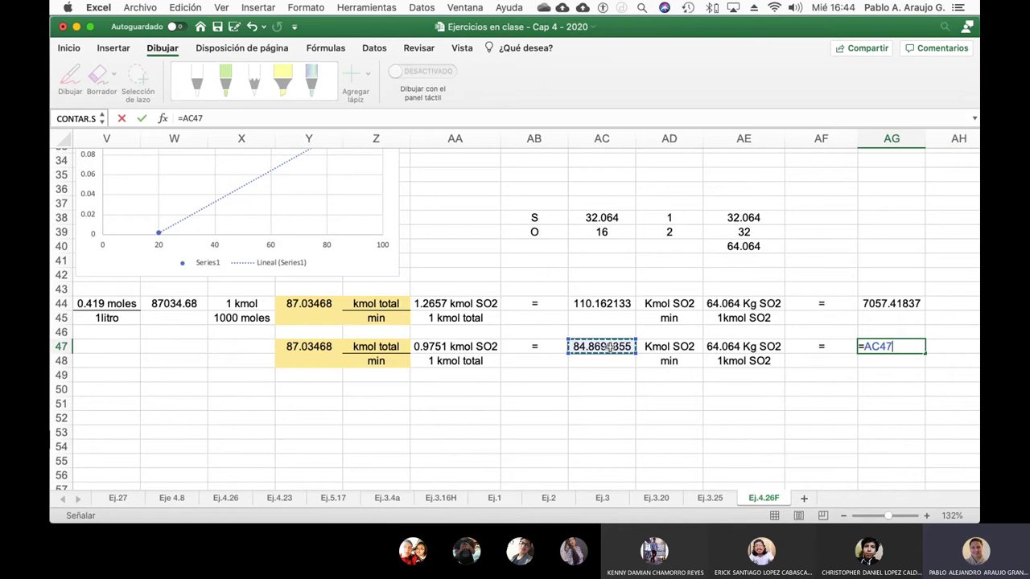
pyautogui.write('*')
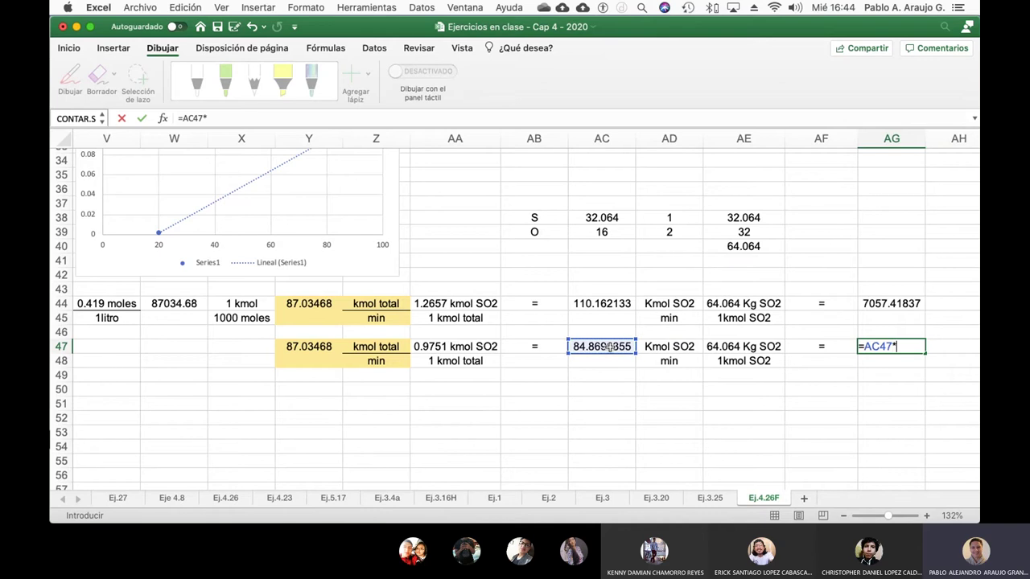
pyautogui.click(745, 249)
pyautogui.press('Return')
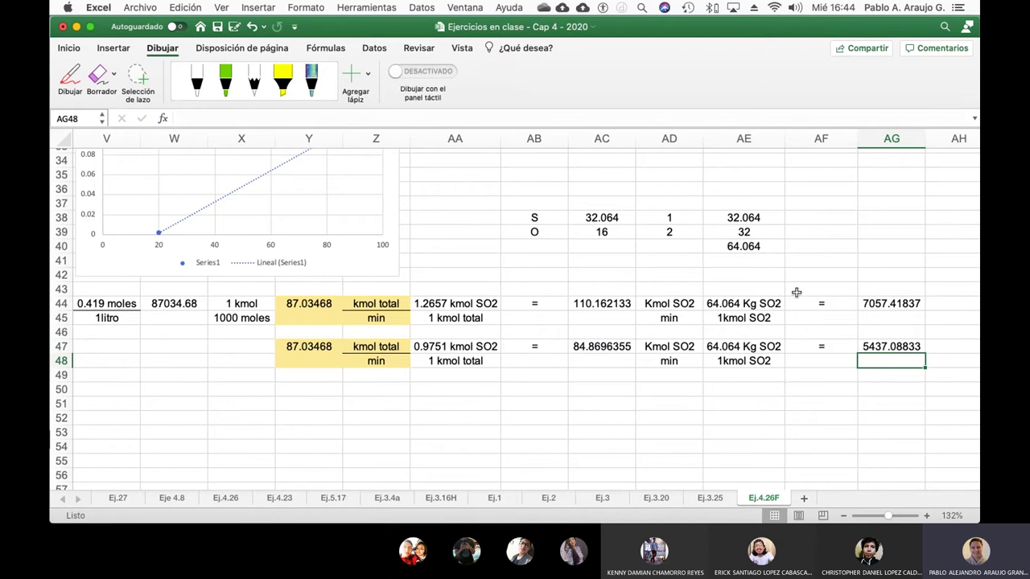
# - Label the first SO2 mass flow's units with KgSO2 in AH44 and min in AH45
pyautogui.scroll(1, 831, 332)
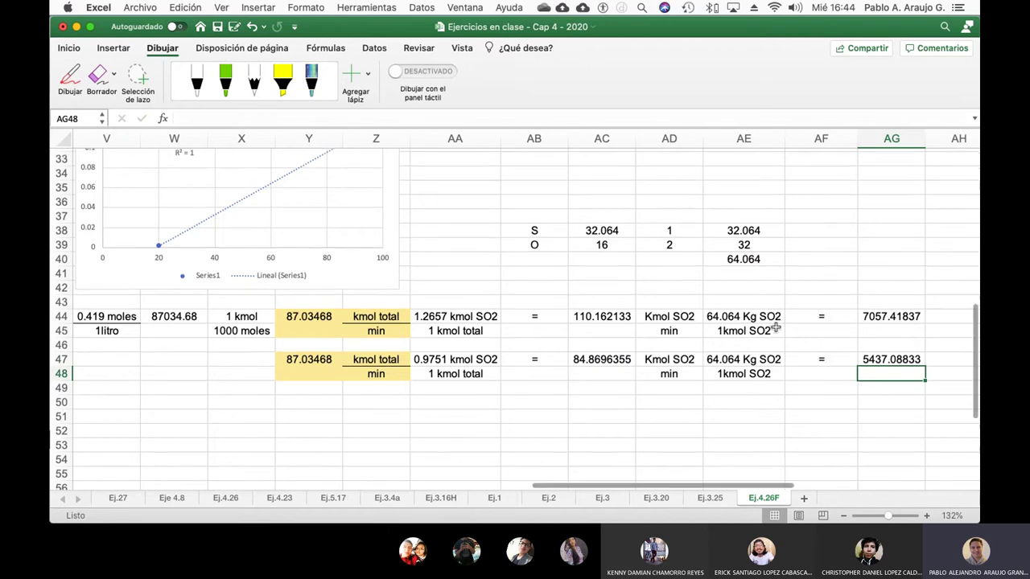
pyautogui.click(930, 322)
pyautogui.write('K')
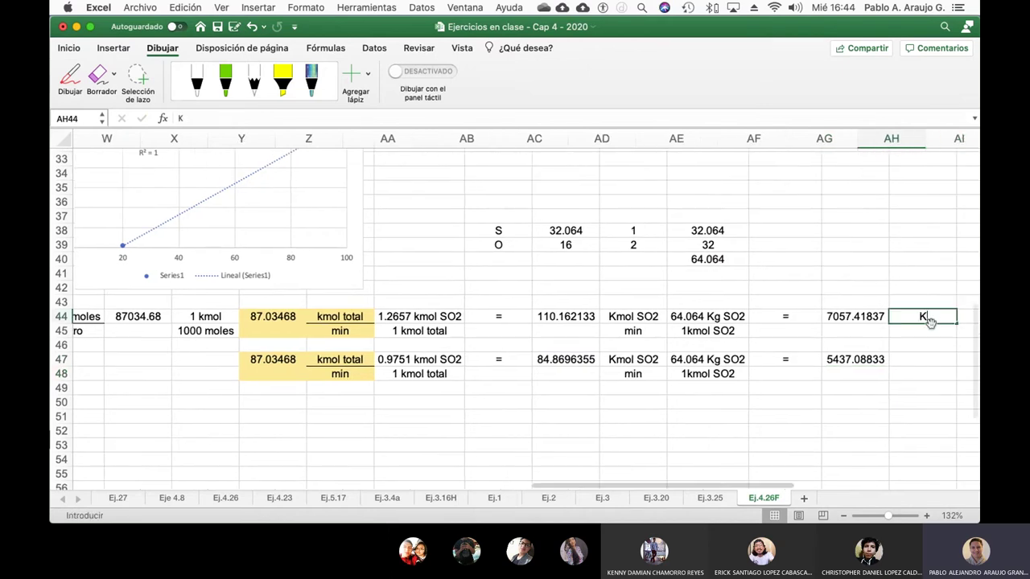
pyautogui.write('gSO2')
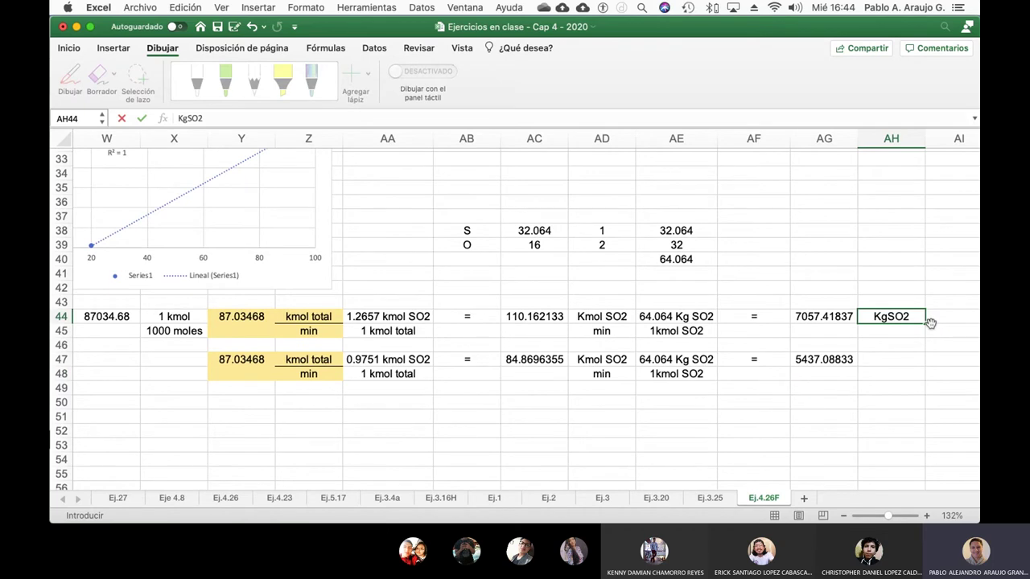
pyautogui.press('Return')
pyautogui.write('m')
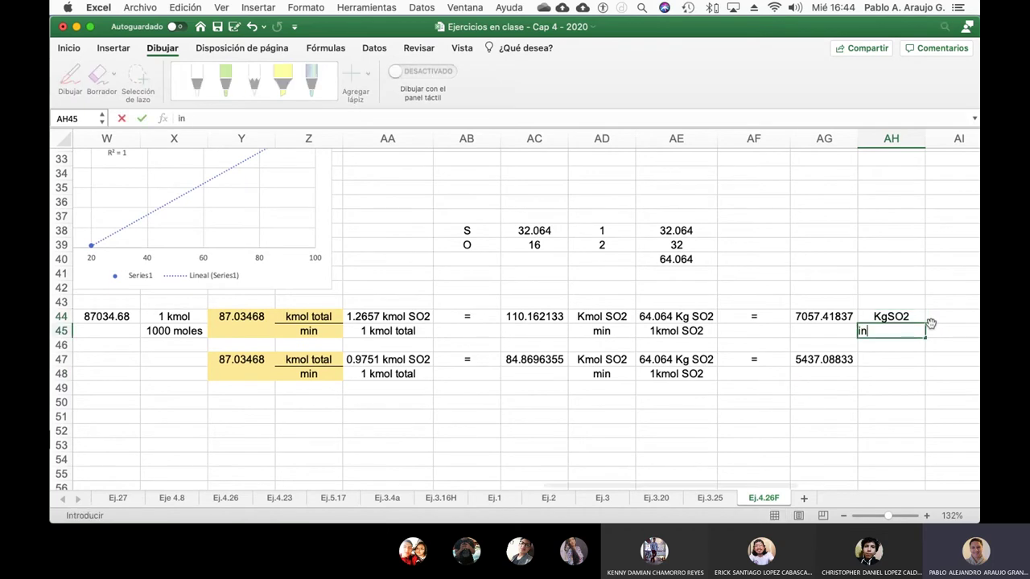
pyautogui.press('BackSpace')
pyautogui.write('min')
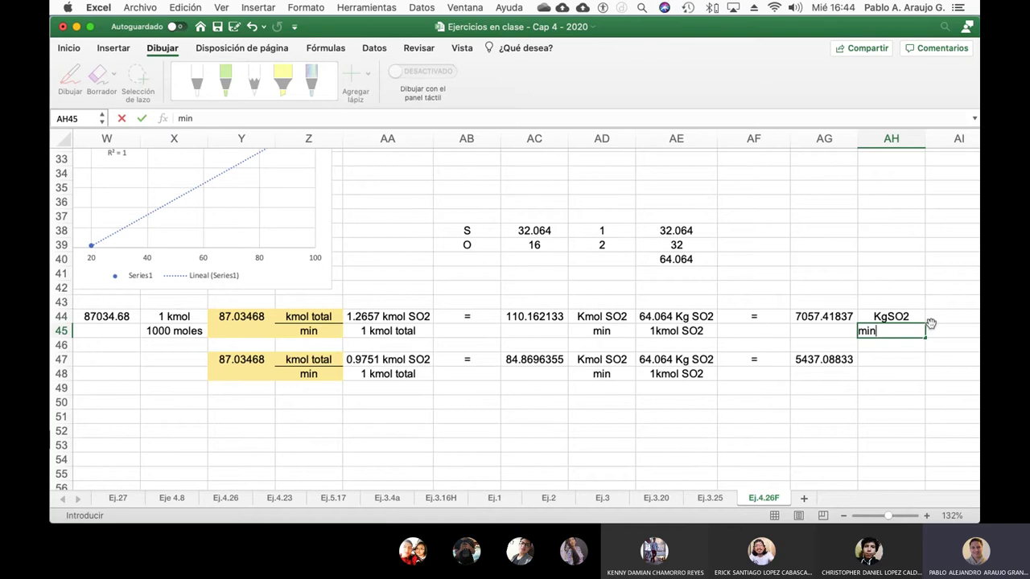
pyautogui.press('Return')
# - Label the second SO2 mass flow's units with Kg SO2 in AH47 and min in AH48
pyautogui.press('Return')
pyautogui.press('Return')
pyautogui.press('Up')
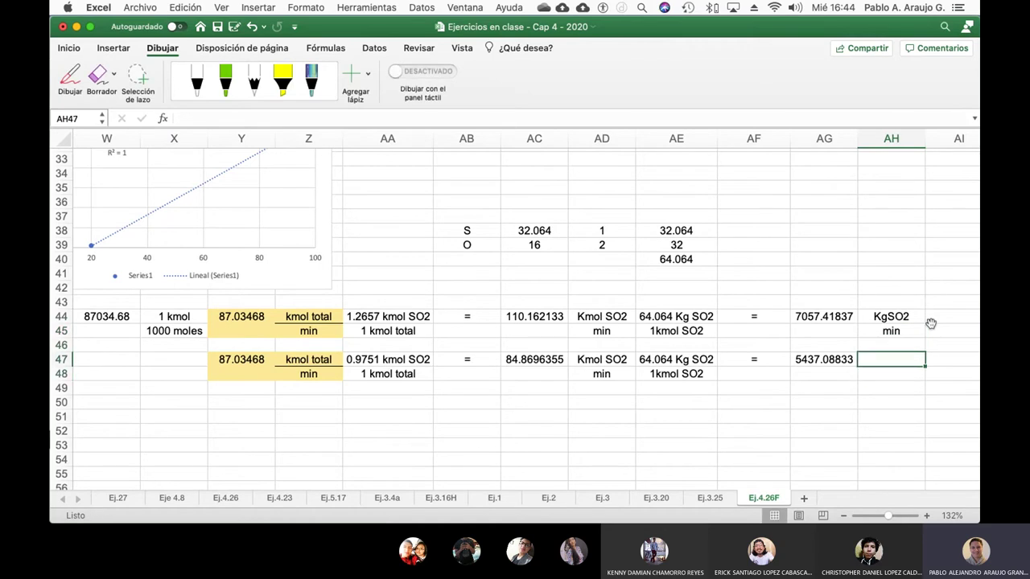
pyautogui.write('Kg SO2')
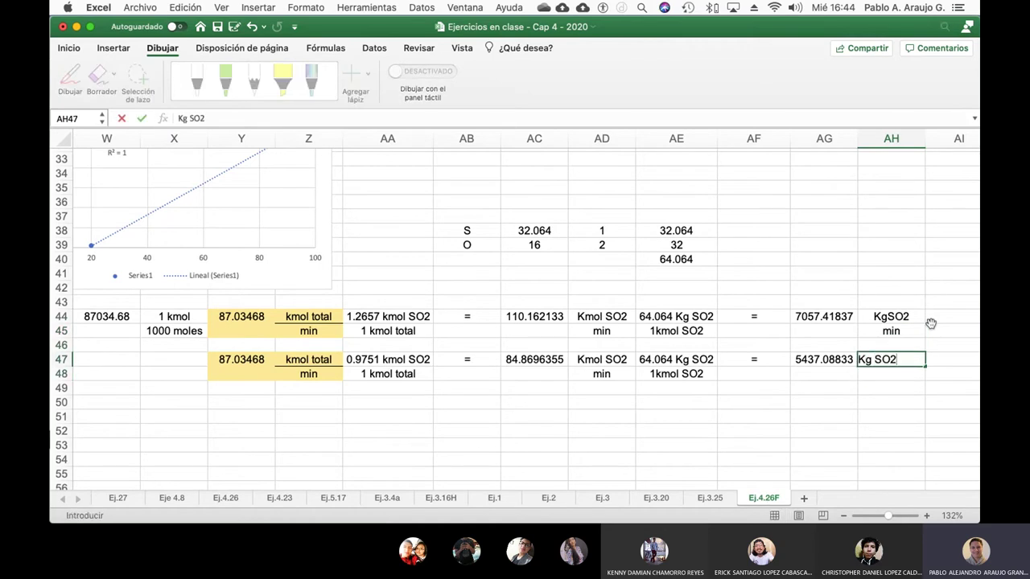
pyautogui.press('Return')
pyautogui.write('min')
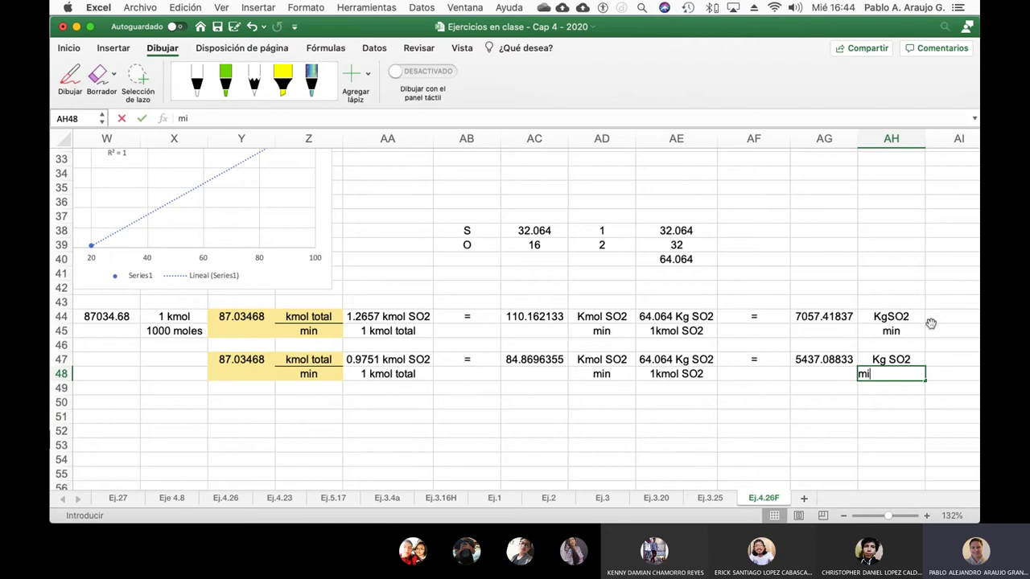
pyautogui.press('Return')
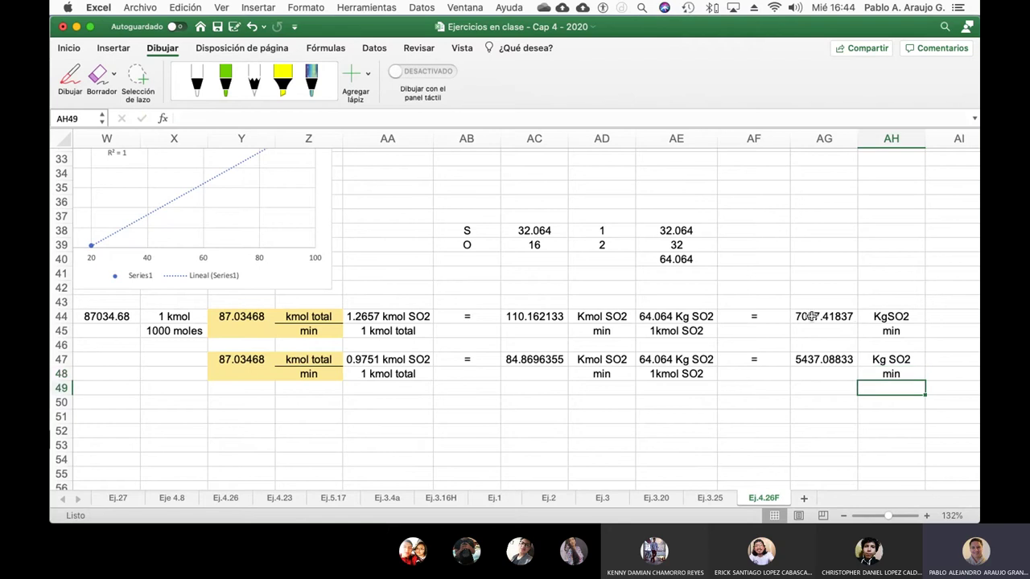
pyautogui.moveTo(812, 315); pyautogui.dragTo(879, 374)
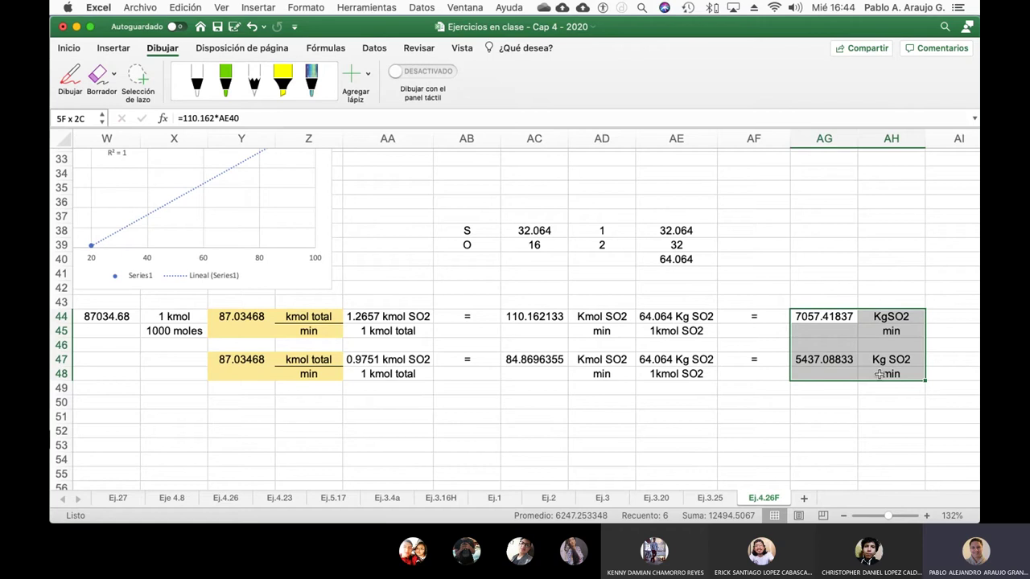
pyautogui.moveTo(879, 374); pyautogui.dragTo(877, 375)
# - Replace the first SO2 mass flow formula in AG44 with =AC44*AE40
pyautogui.click(830, 317)
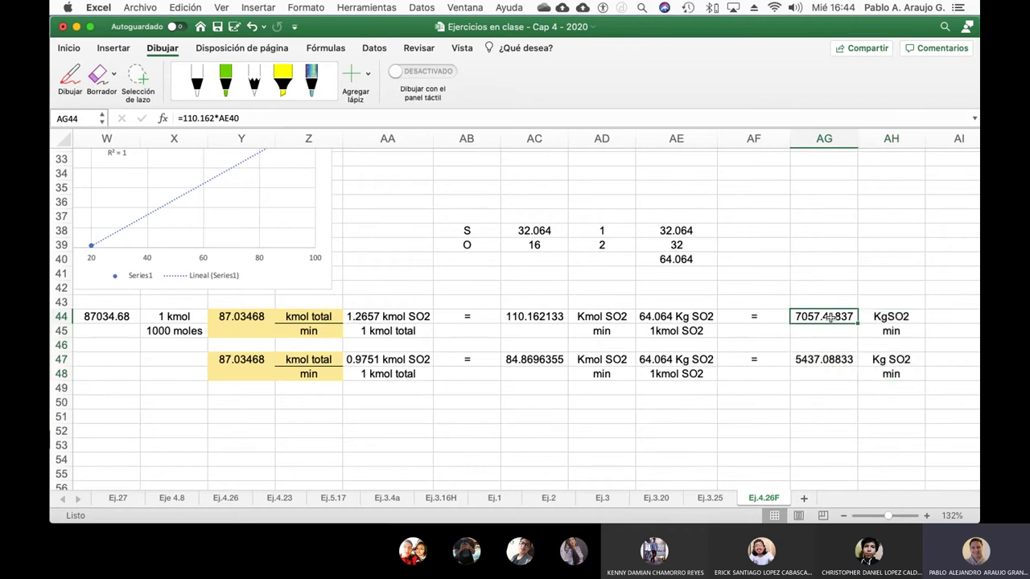
pyautogui.click(254, 118)
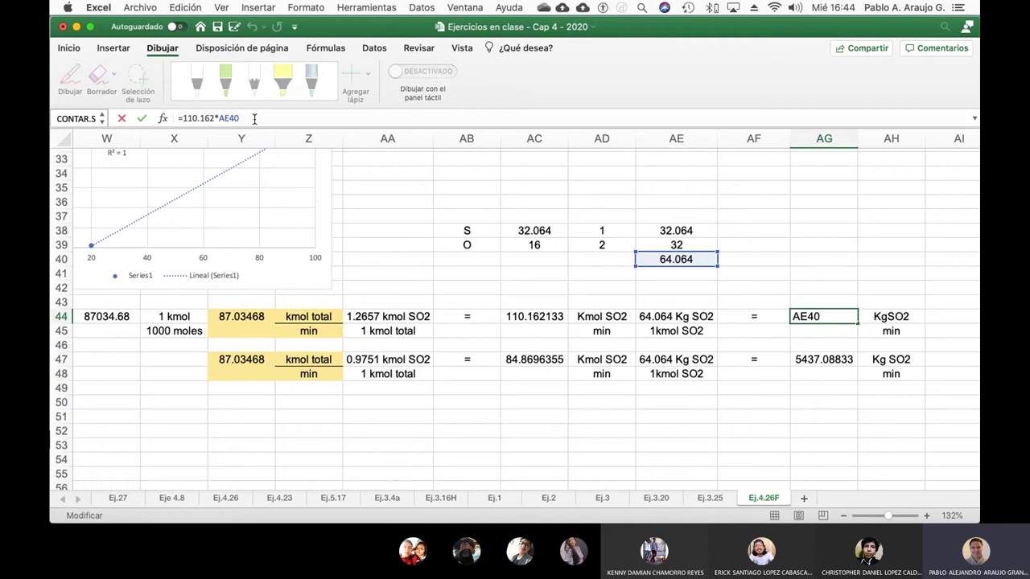
pyautogui.press('BackSpace')
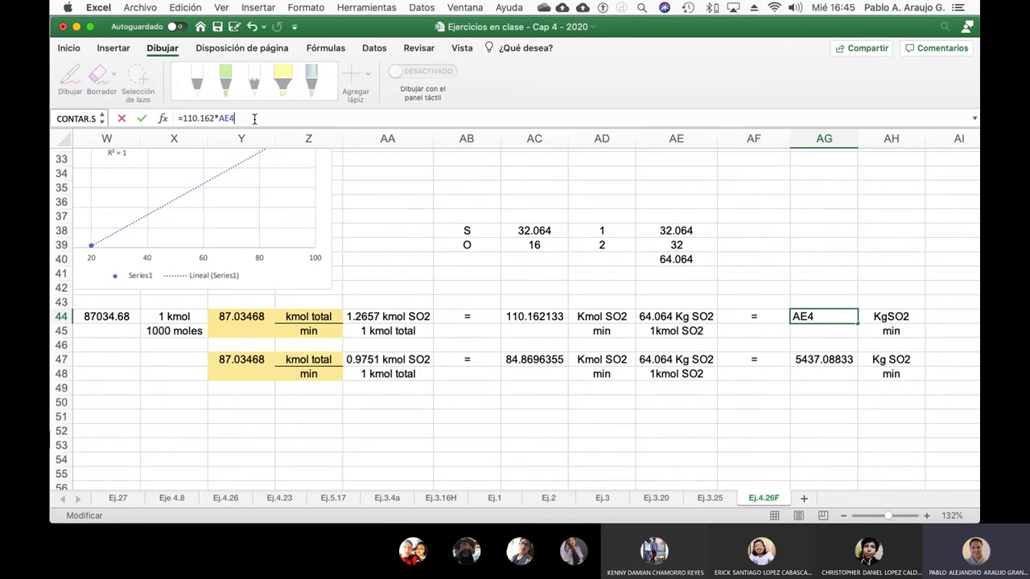
pyautogui.press('BackSpace')
pyautogui.press('BackSpace')
pyautogui.press('BackSpace')
pyautogui.press('BackSpace')
pyautogui.press('BackSpace')
pyautogui.press('BackSpace')
pyautogui.press('BackSpace')
pyautogui.press('BackSpace')
pyautogui.press('BackSpace')
pyautogui.press('BackSpace')
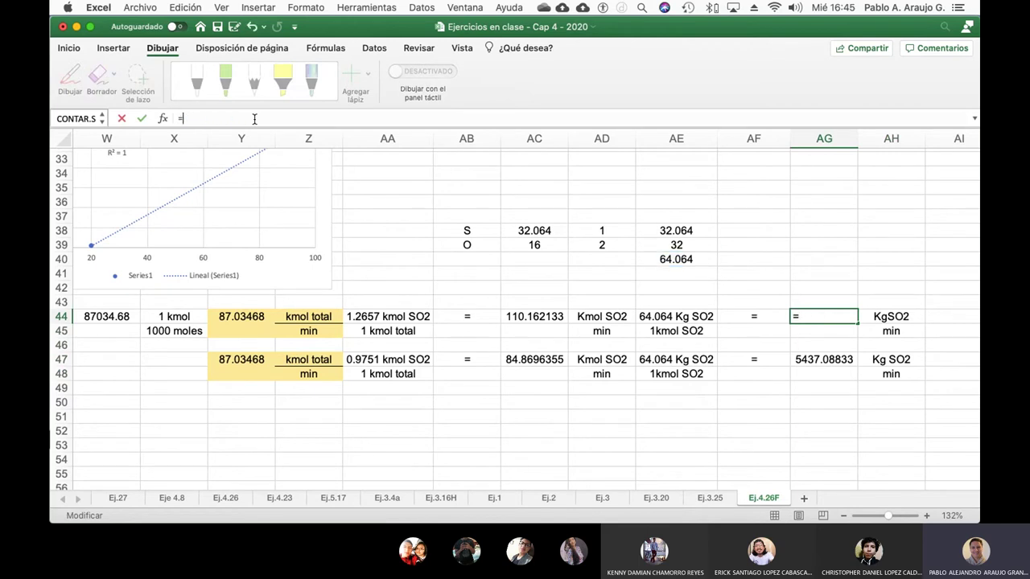
pyautogui.click(535, 316)
pyautogui.write('*')
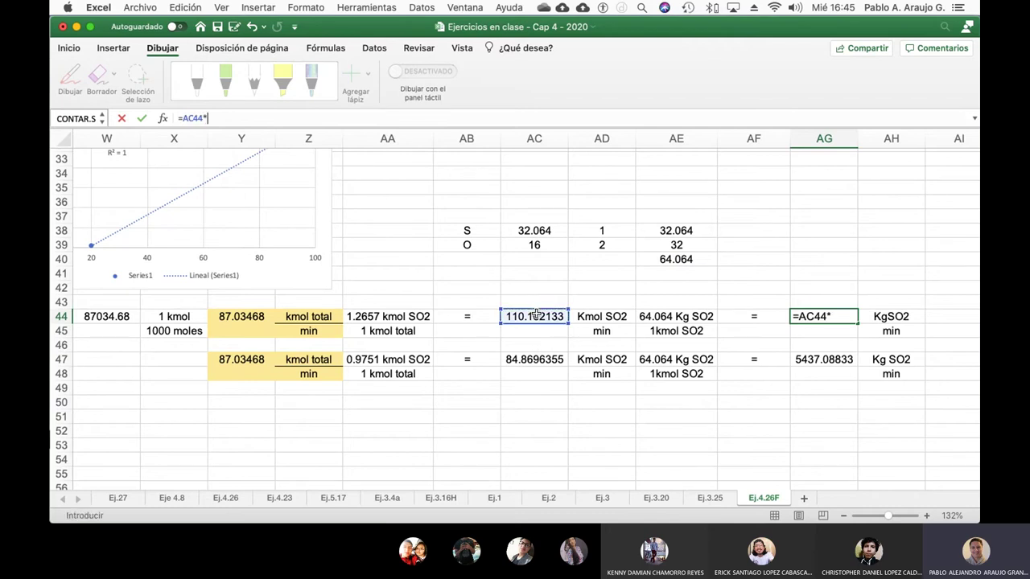
pyautogui.click(682, 260)
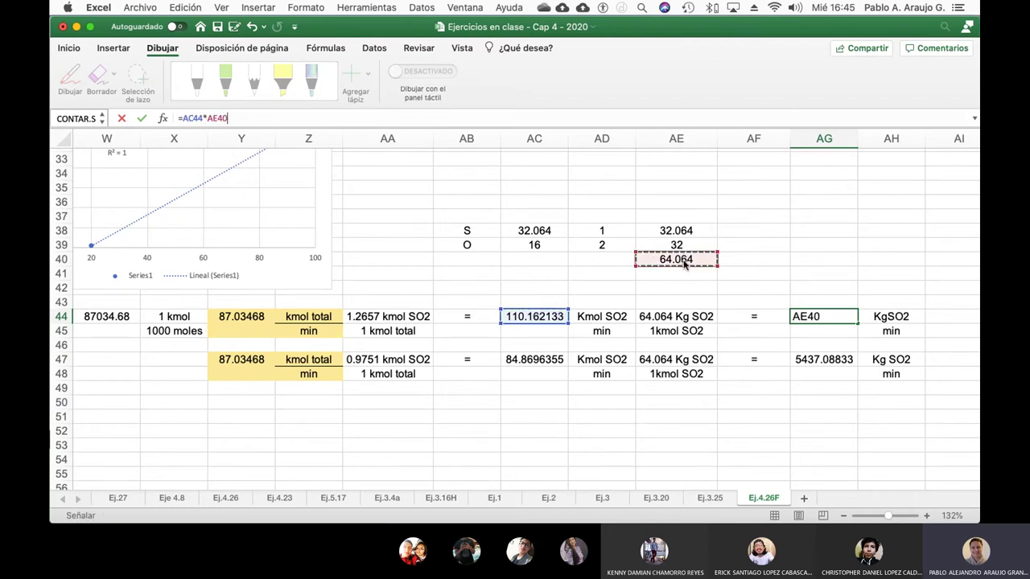
pyautogui.press('Return')
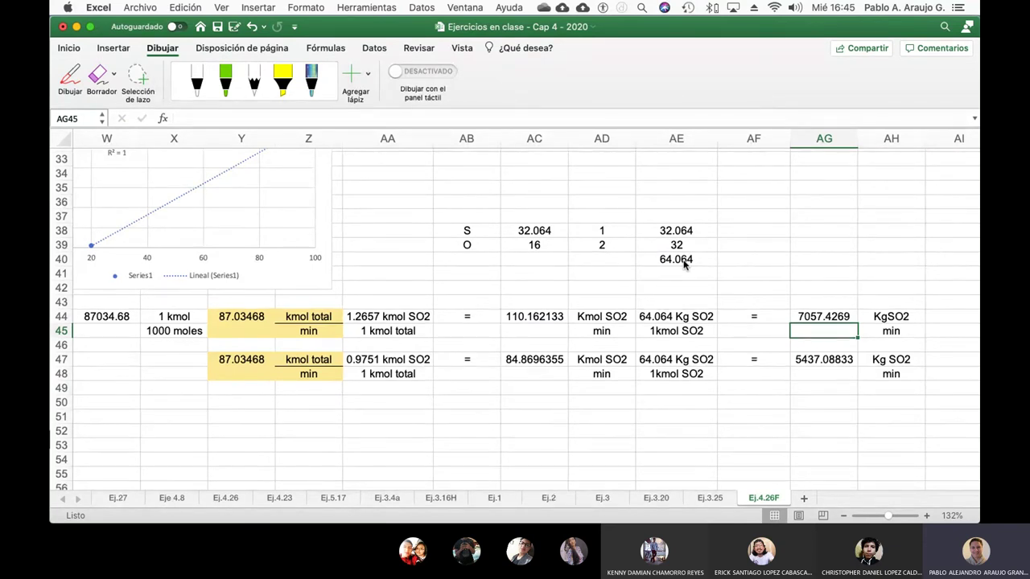
# - Re-enter the second SO2 mass flow formula in AG47 as =AC47*AE40
pyautogui.press('Down')
pyautogui.press('Down')
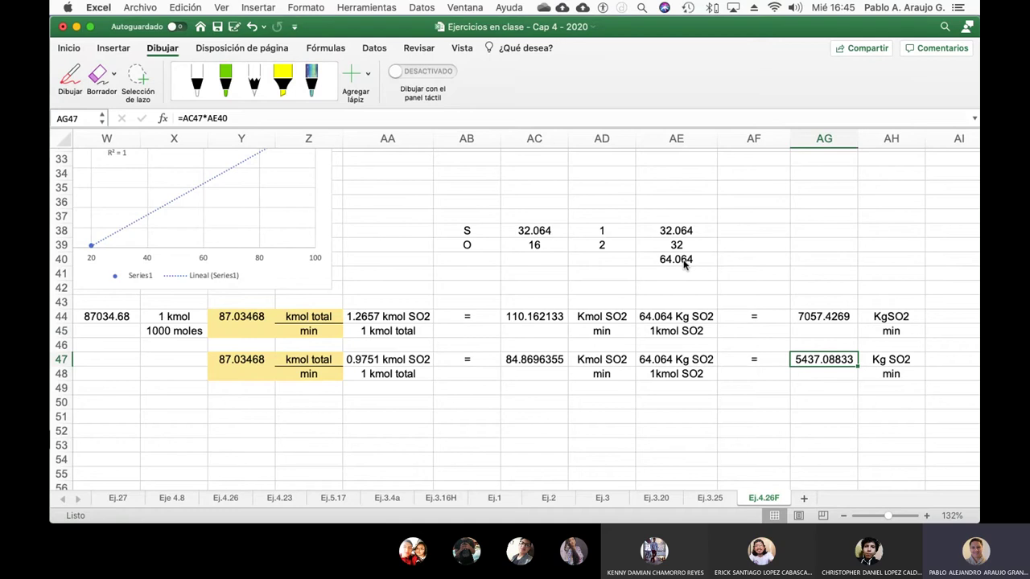
pyautogui.write('=')
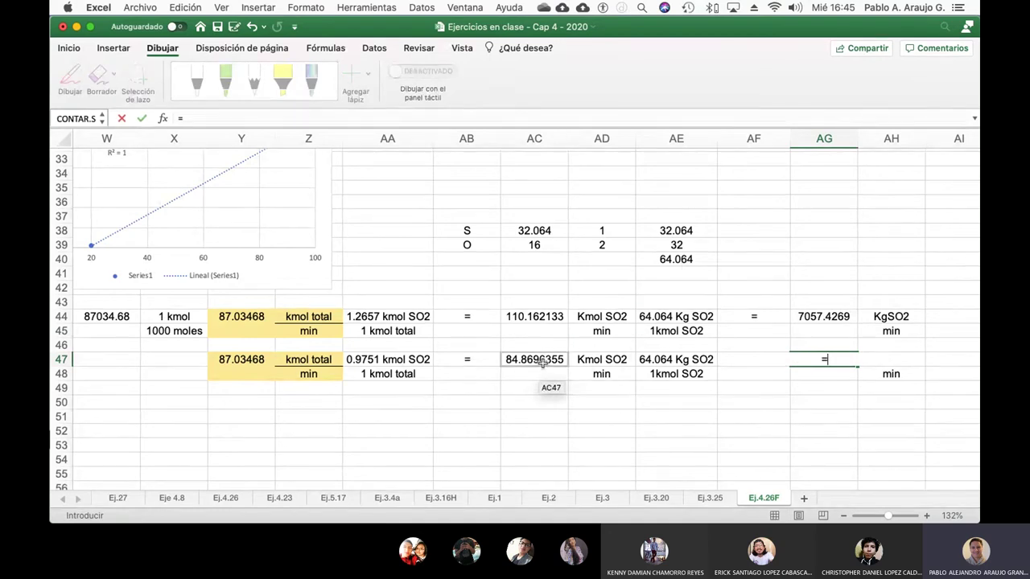
pyautogui.click(541, 362)
pyautogui.write('*')
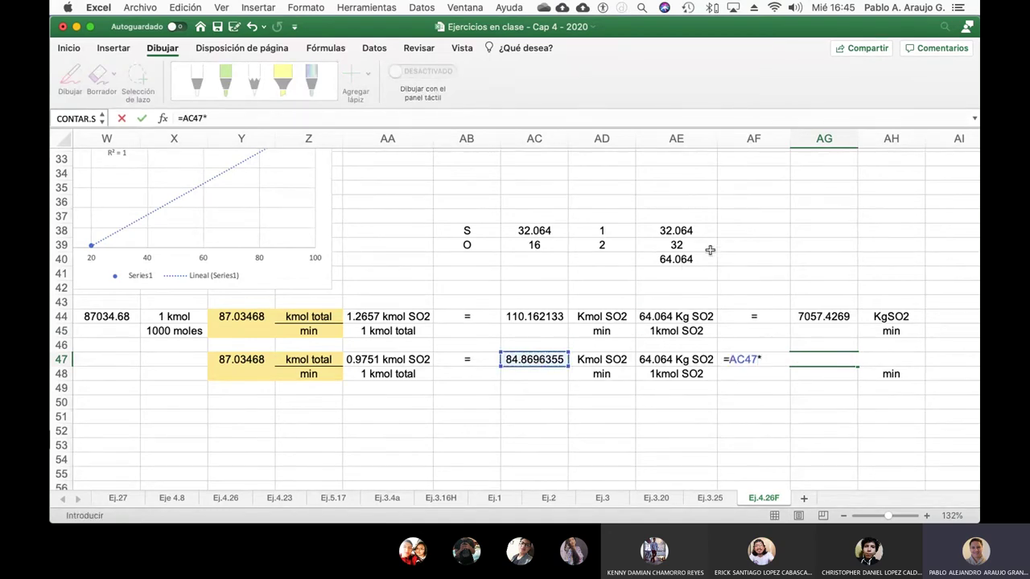
pyautogui.click(682, 262)
pyautogui.press('Return')
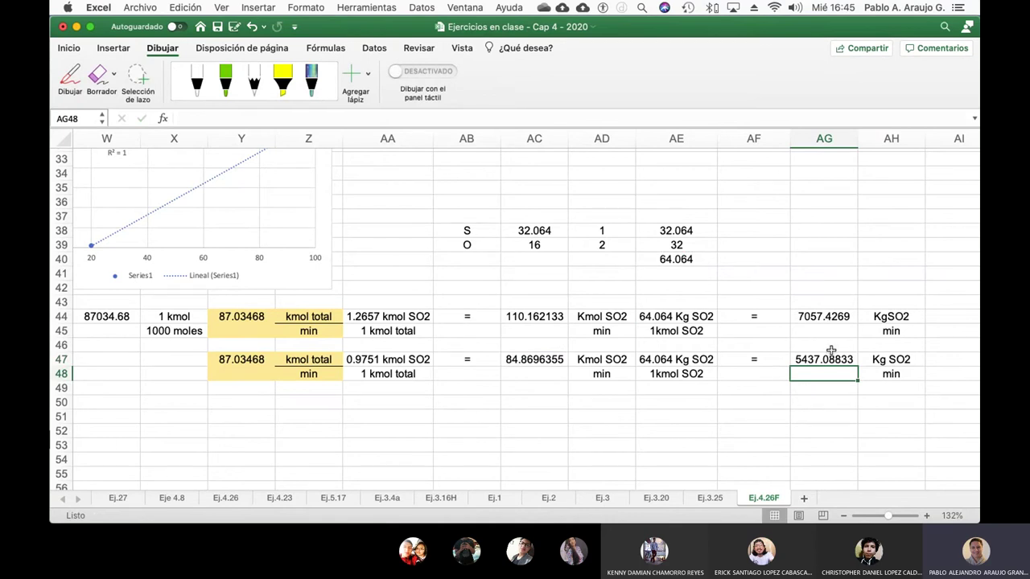
# - Label AF50 as Liquido and calculate the liquid's SO2 mass flow in AG50 with =AG44-AG47
pyautogui.click(769, 403)
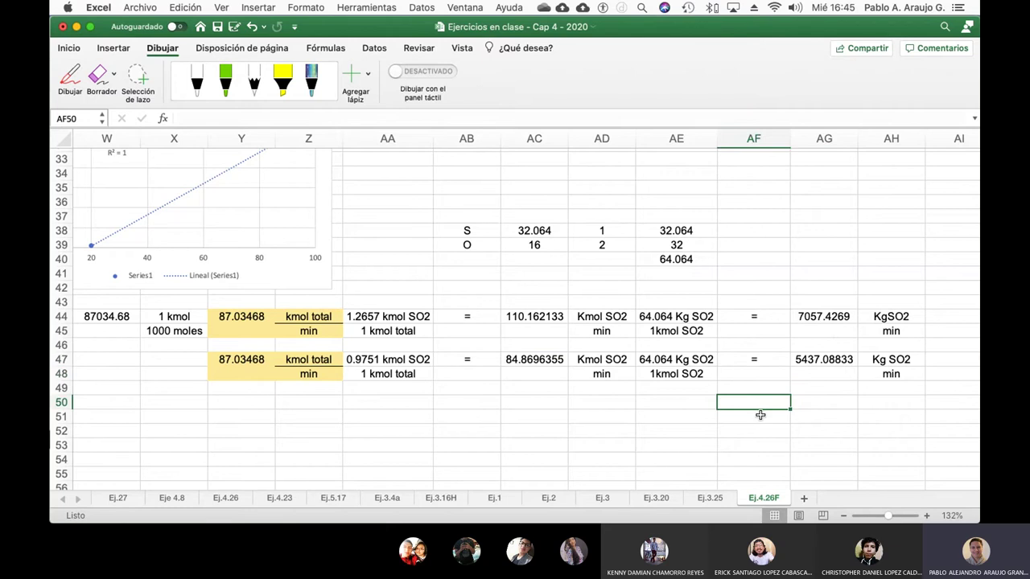
pyautogui.write('Liquido')
pyautogui.press('Return')
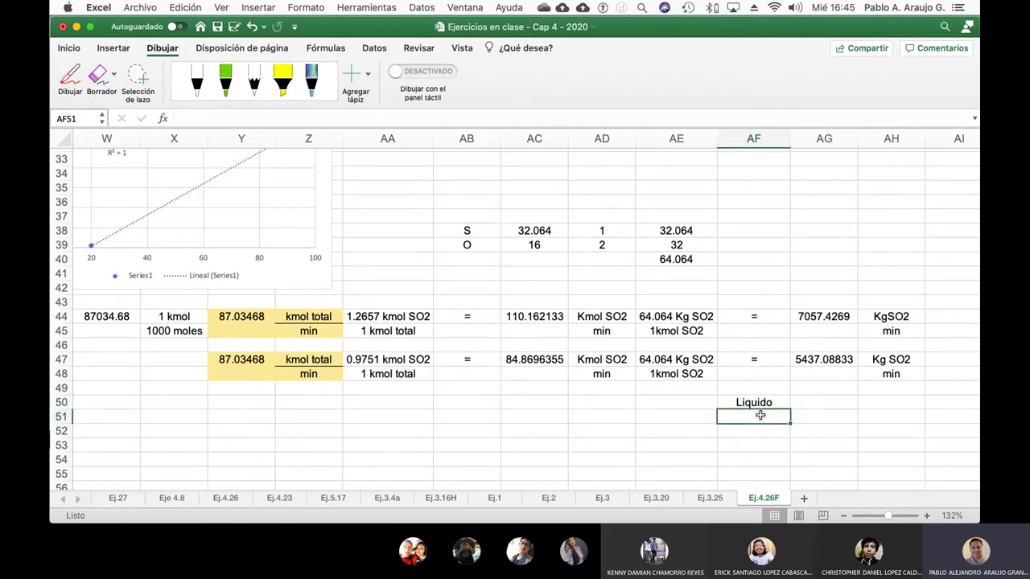
pyautogui.press('Up')
pyautogui.press('Right')
pyautogui.write('=')
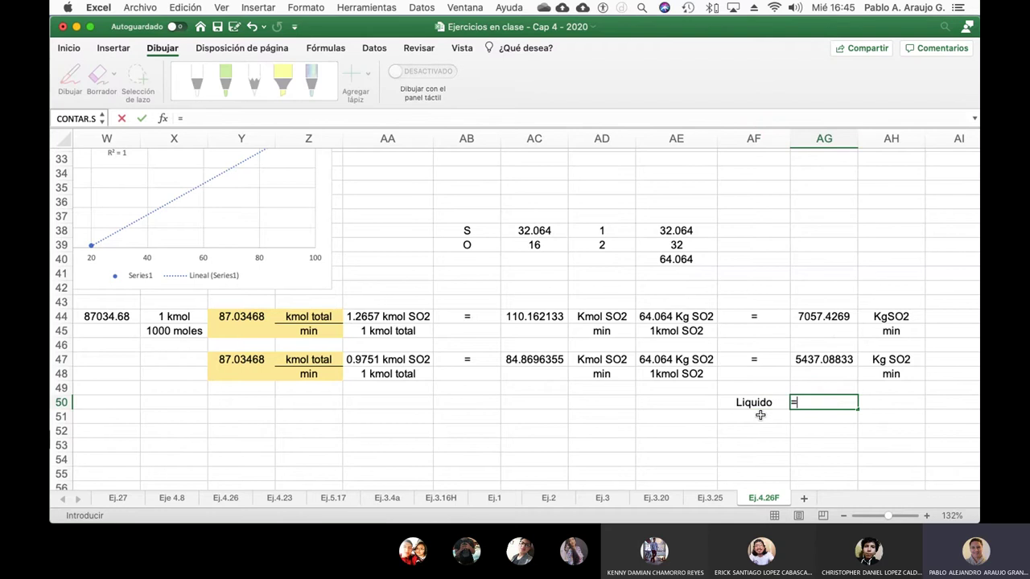
pyautogui.click(827, 316)
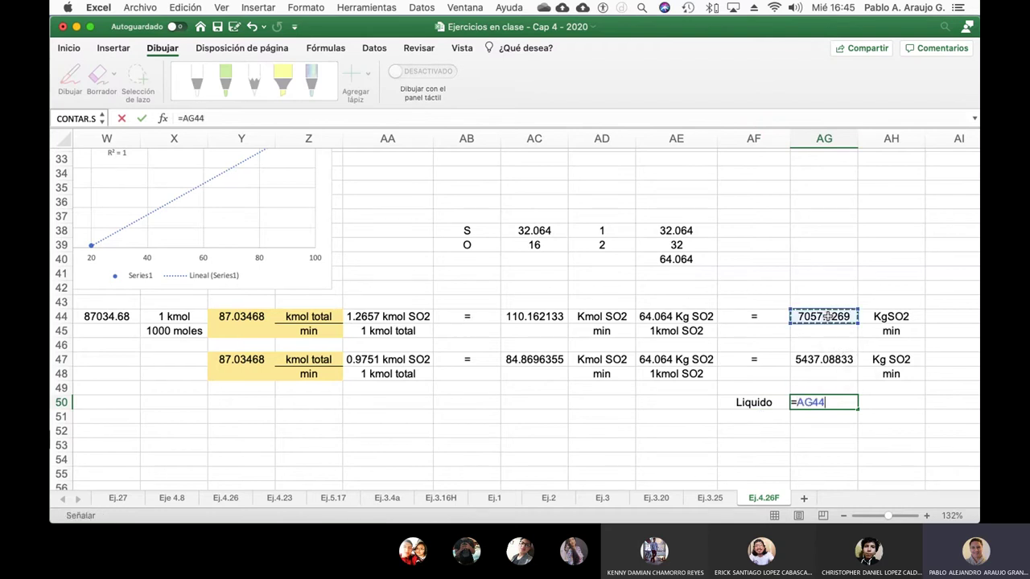
pyautogui.write('-')
pyautogui.click(832, 360)
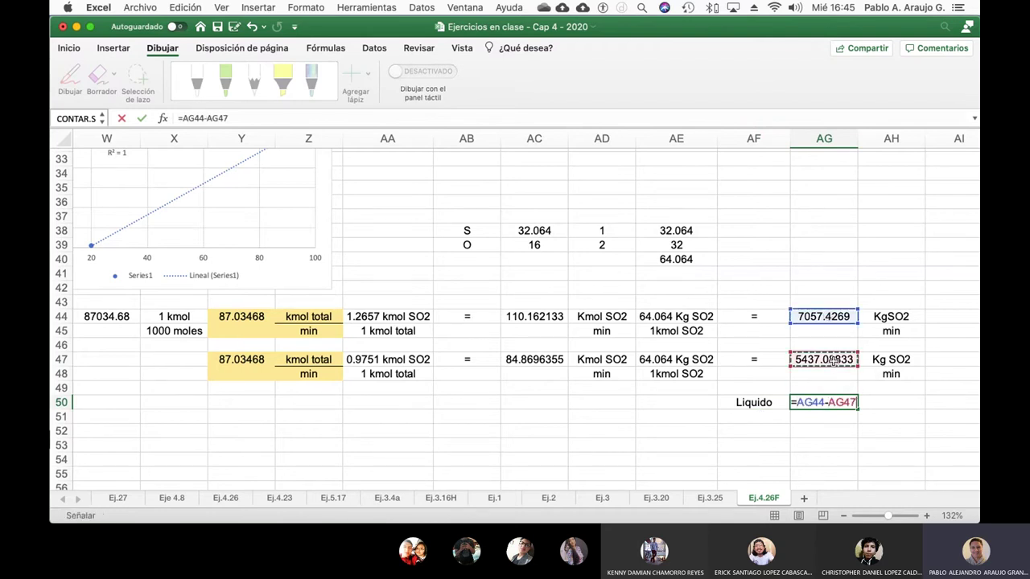
pyautogui.press('Return')
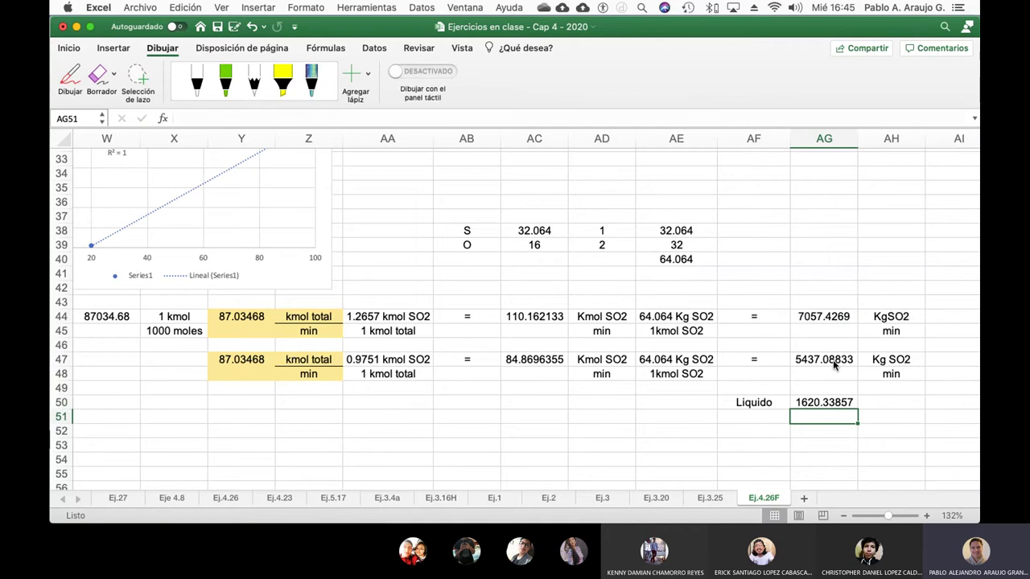
# - Copy the Kg SO2 and min units from AH47:AH48 to AH50:AH51 beside the Liquido result
pyautogui.moveTo(878, 361); pyautogui.dragTo(886, 372)
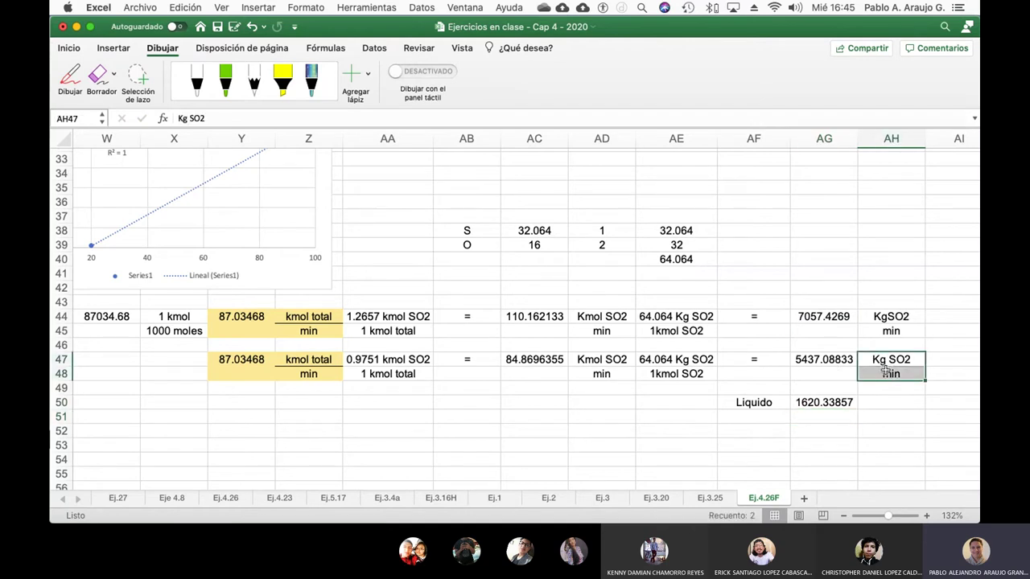
pyautogui.press('super+c')
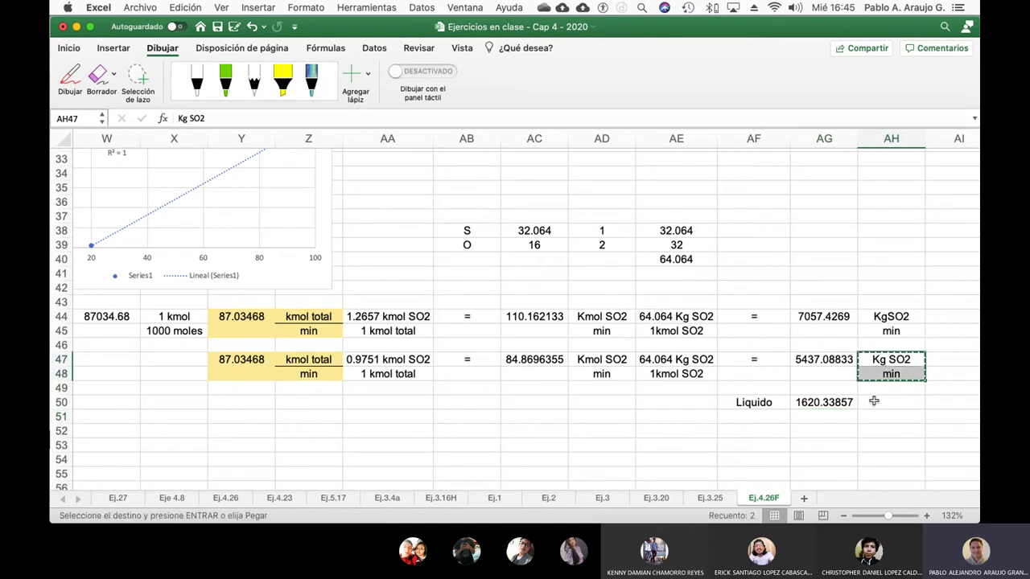
pyautogui.click(878, 401)
pyautogui.press('super+v')
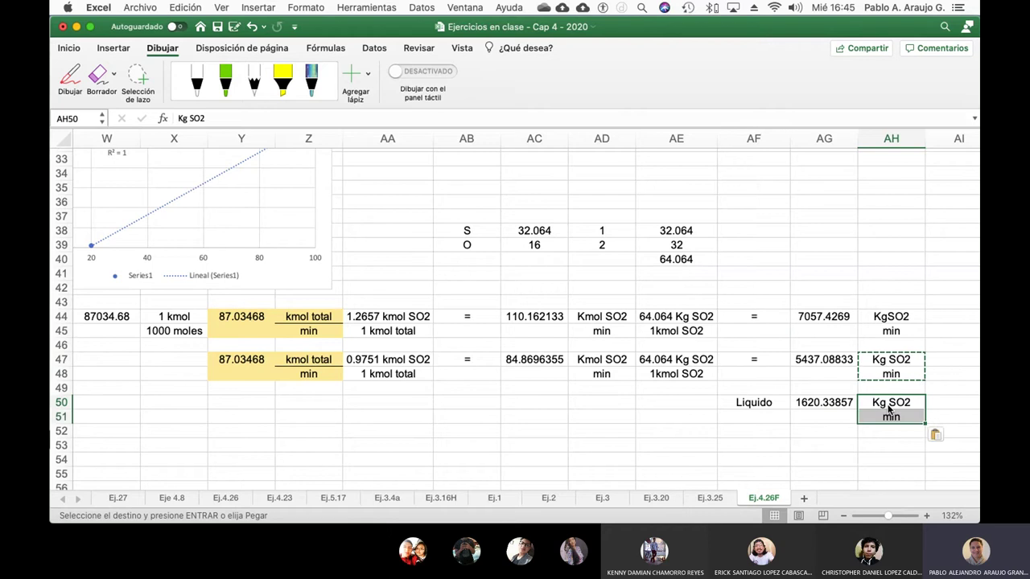
pyautogui.press('Escape')
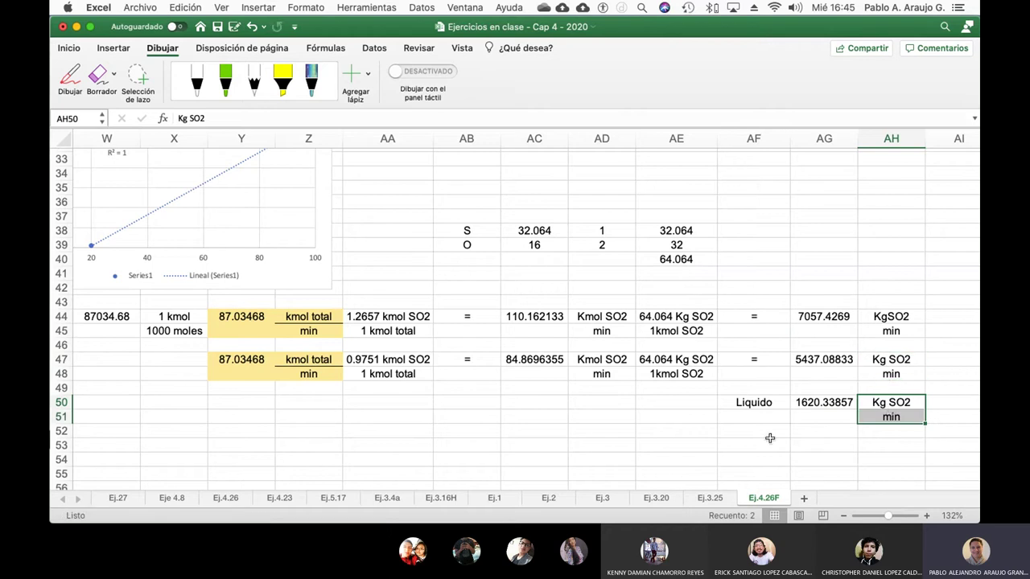
# - Fill the Liquido result block AF50:AH51 with the green theme colour
pyautogui.click(770, 434)
pyautogui.moveTo(760, 403); pyautogui.dragTo(892, 416)
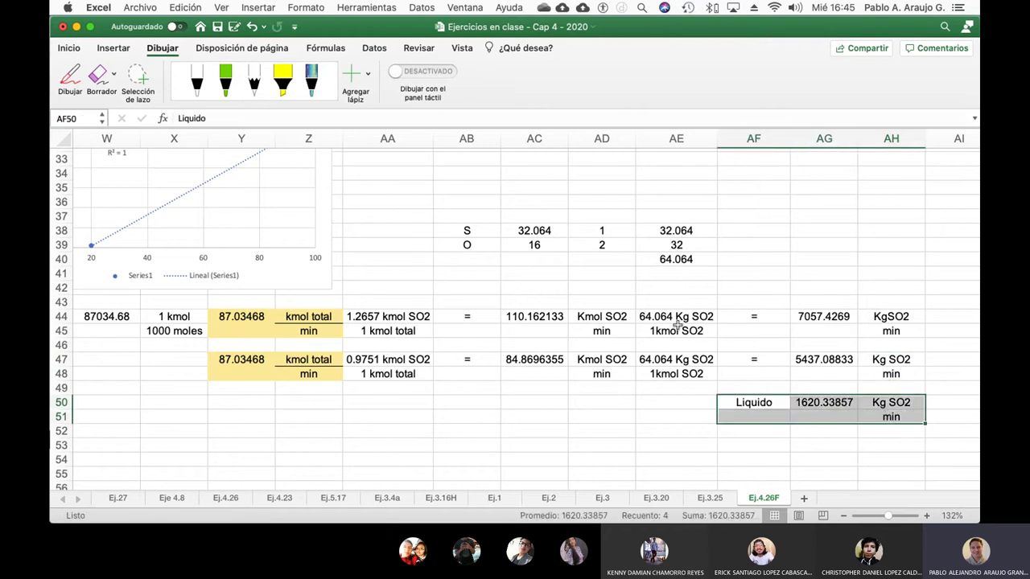
pyautogui.click(69, 48)
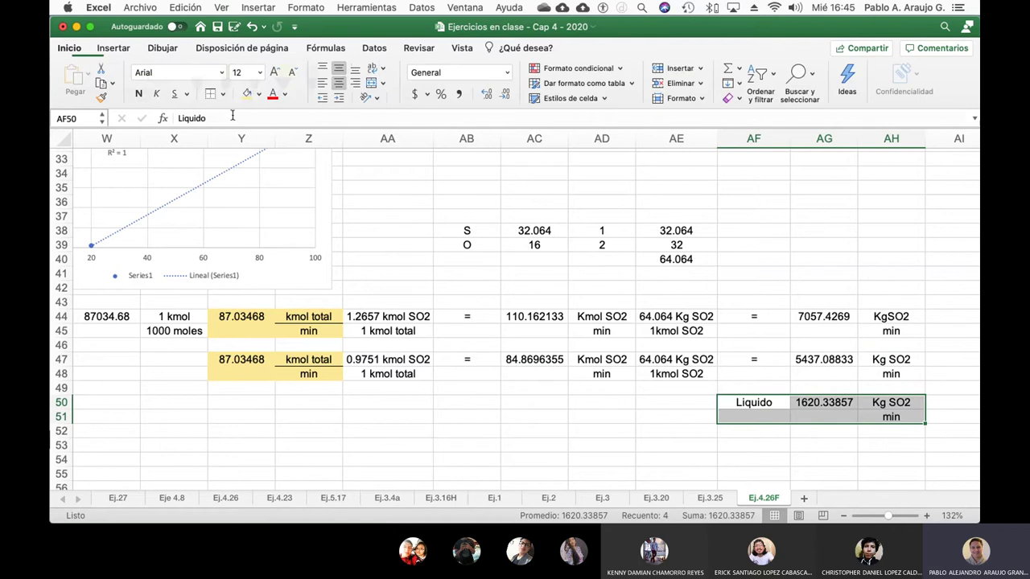
pyautogui.click(256, 95)
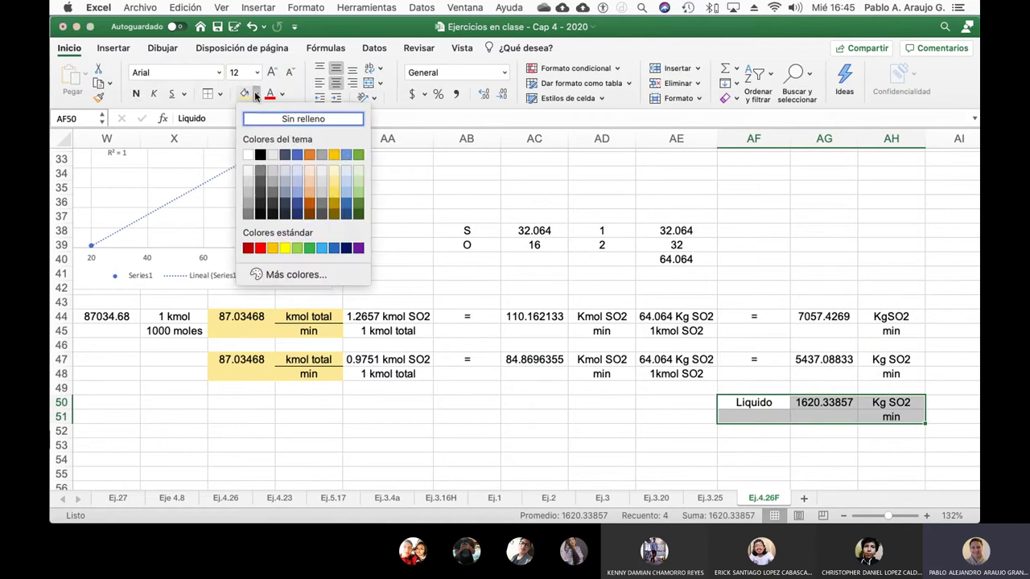
pyautogui.click(359, 156)
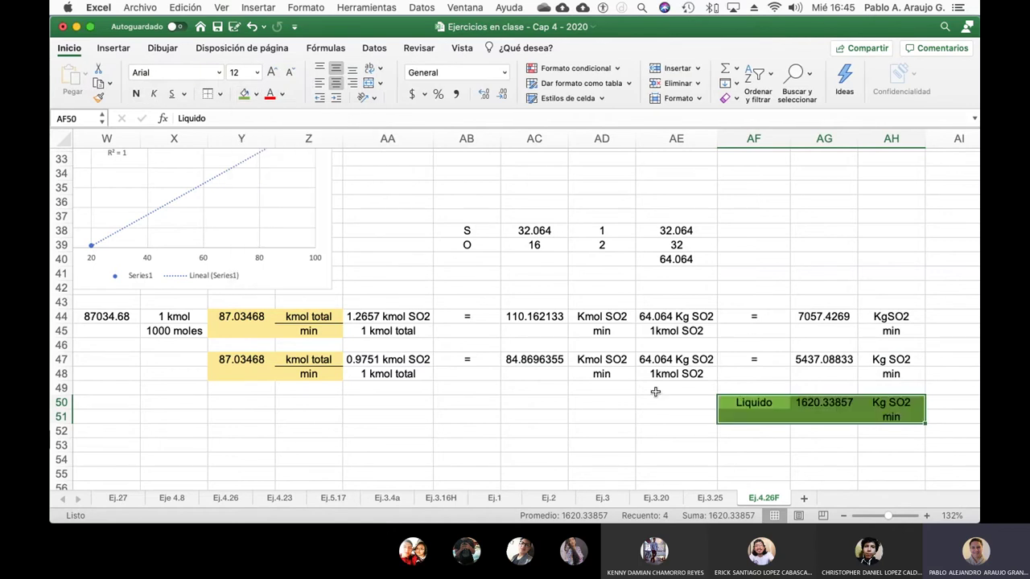
# - Review the solvent's specific gravity and feed rate in the problem statement and scrubber flow diagram
pyautogui.click(656, 392)
pyautogui.hscroll(-5, 648, 391)
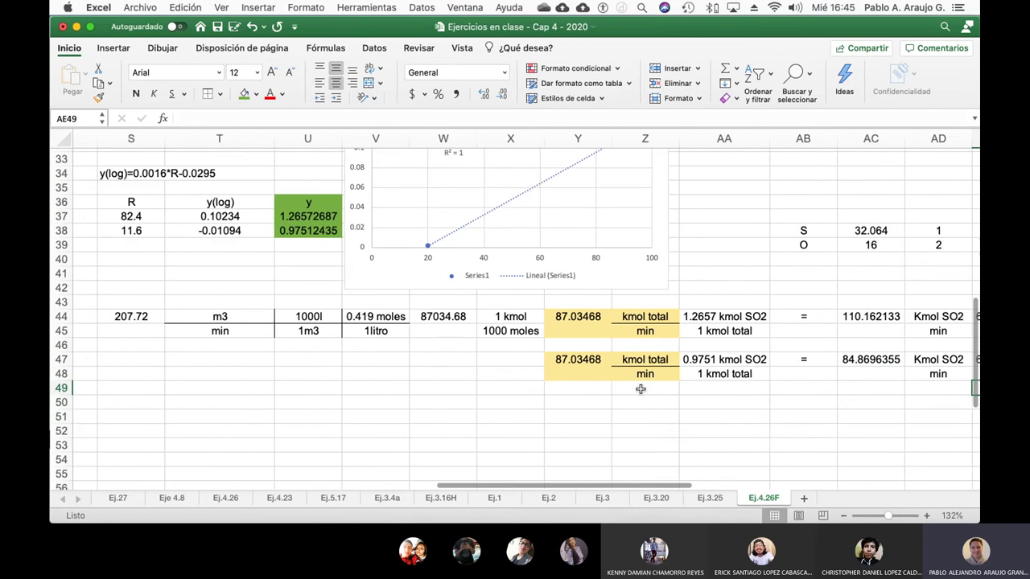
pyautogui.hscroll(-10, 641, 389)
pyautogui.scroll(10, 640, 388)
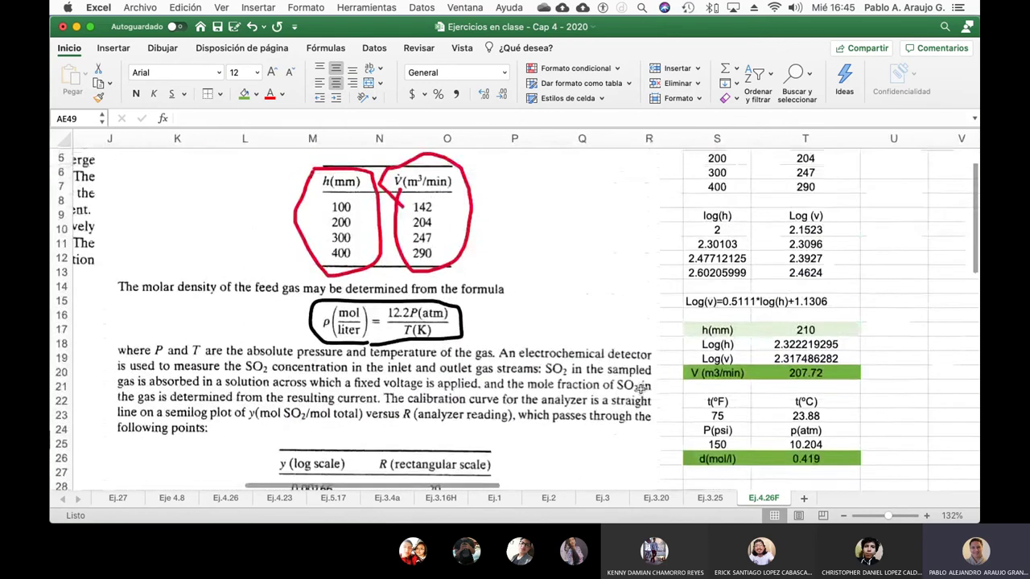
pyautogui.hscroll(-10, 641, 389)
pyautogui.scroll(-2, 282, 389)
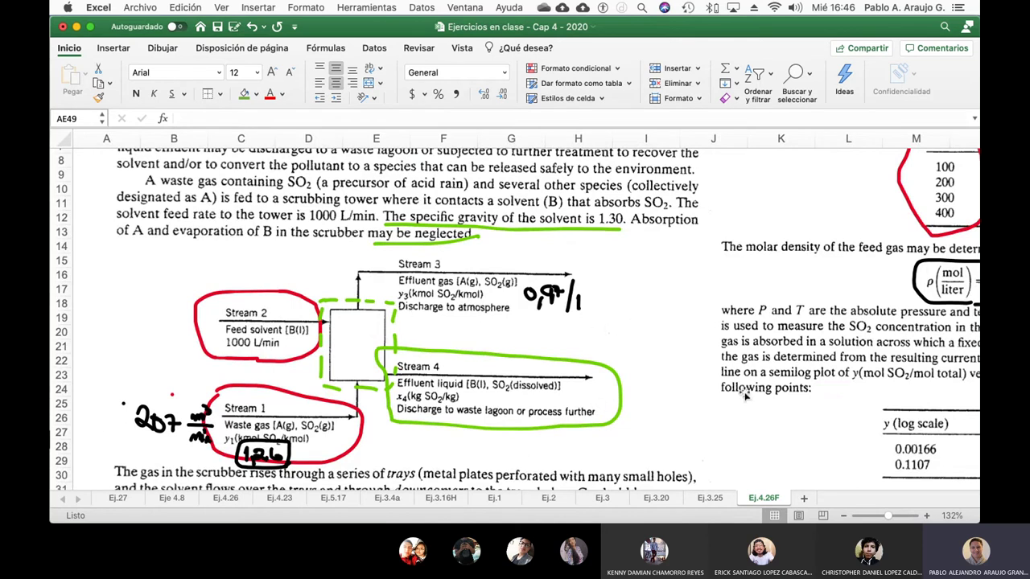
pyautogui.hscroll(20, 746, 395)
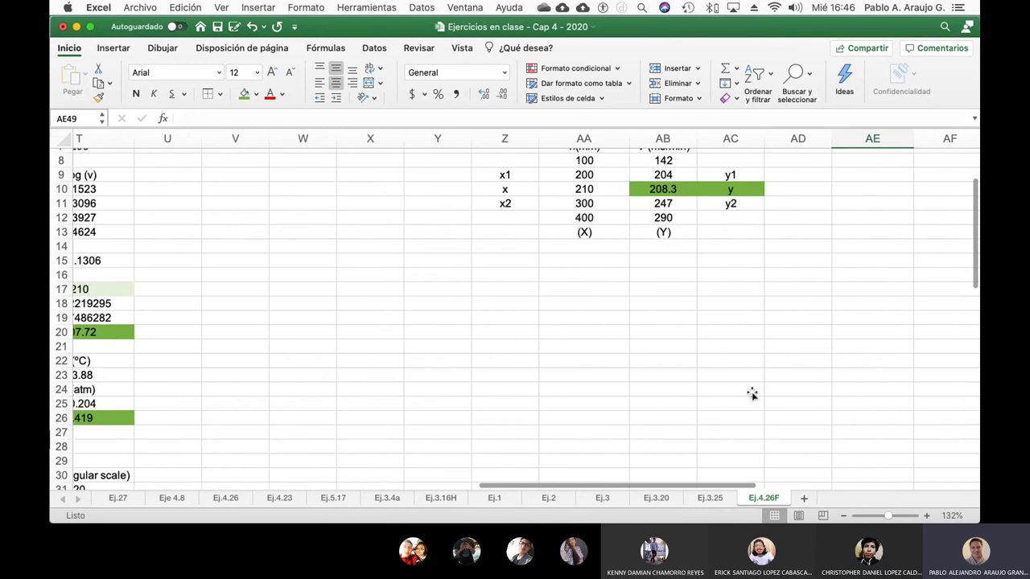
pyautogui.scroll(-10, 751, 393)
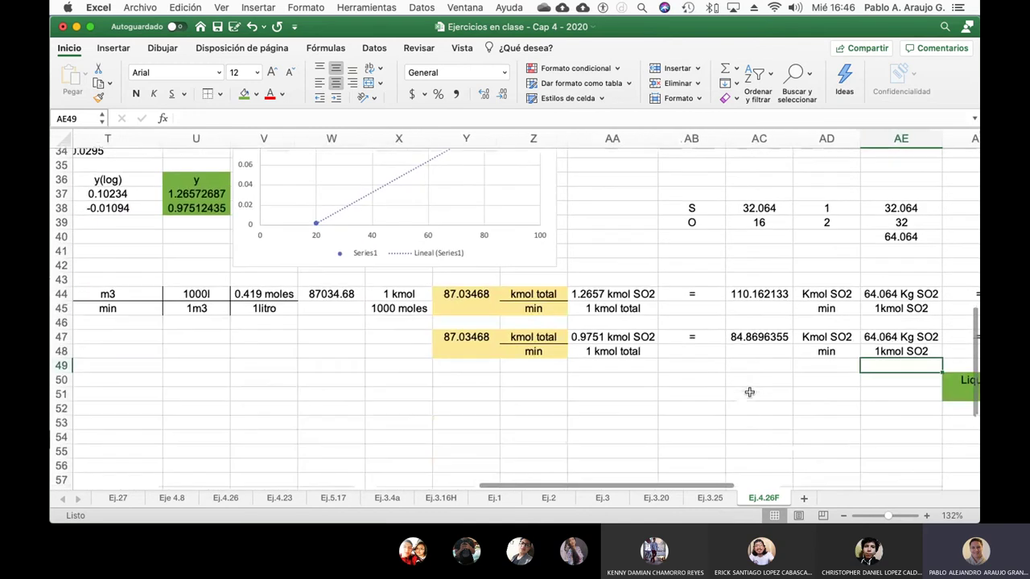
pyautogui.scroll(-2, 749, 392)
pyautogui.hscroll(5, 749, 392)
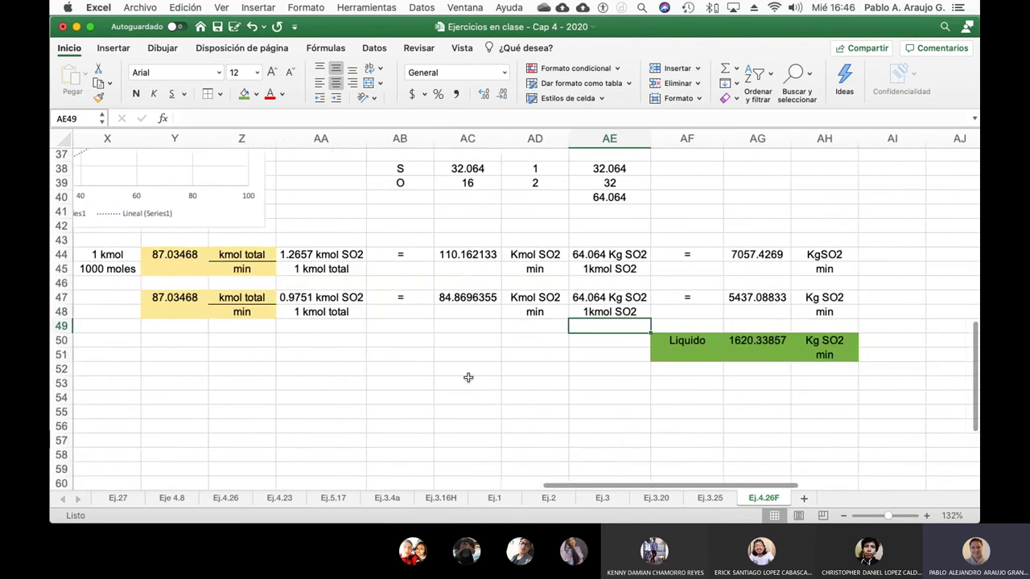
# - Calculate the solvent's mass flow in AF53 with =1000*1.30
pyautogui.click(614, 383)
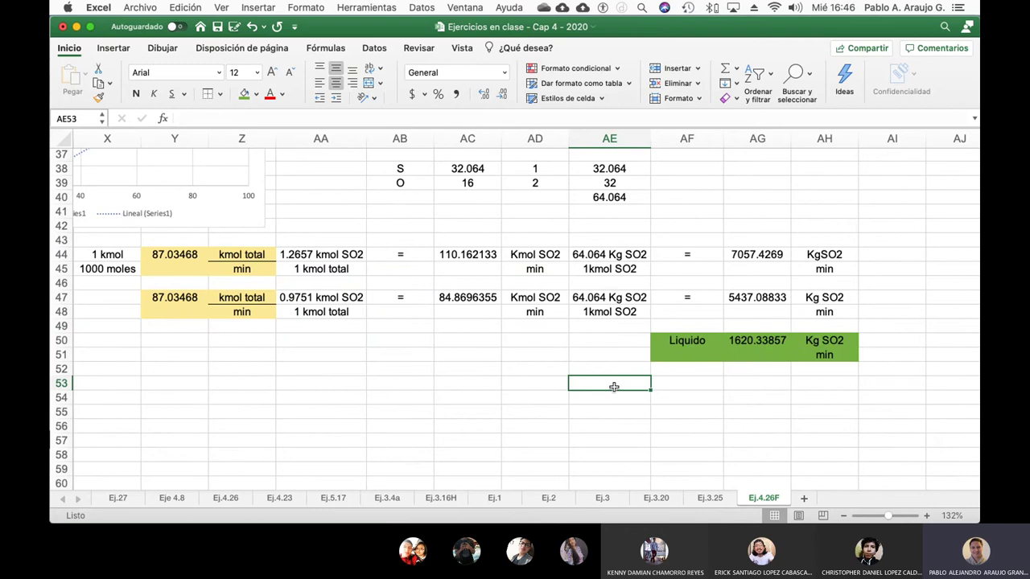
pyautogui.click(662, 386)
pyautogui.write('1000')
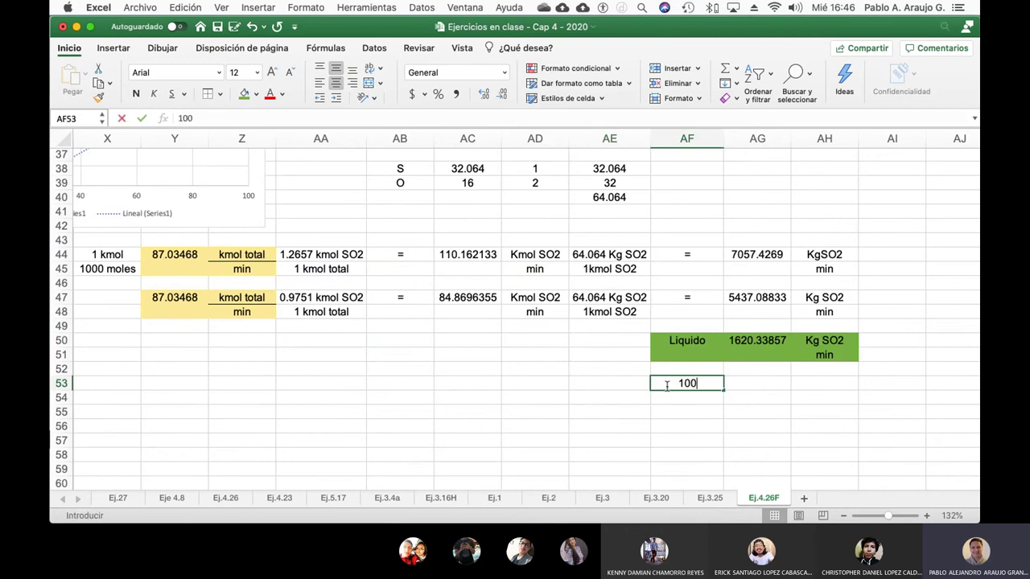
pyautogui.press('BackSpace')
pyautogui.press('BackSpace')
pyautogui.press('BackSpace')
pyautogui.press('BackSpace')
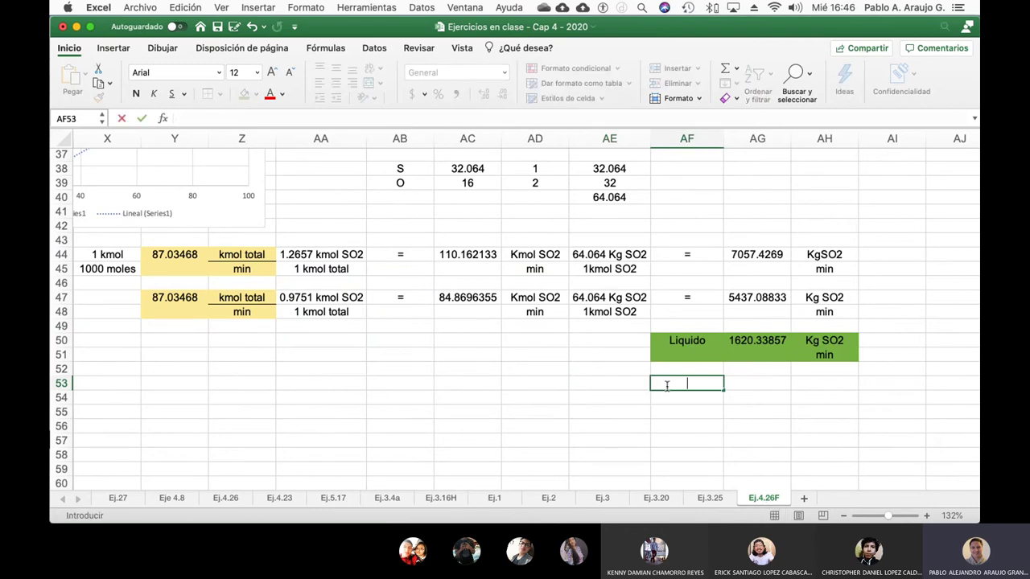
pyautogui.write('=100')
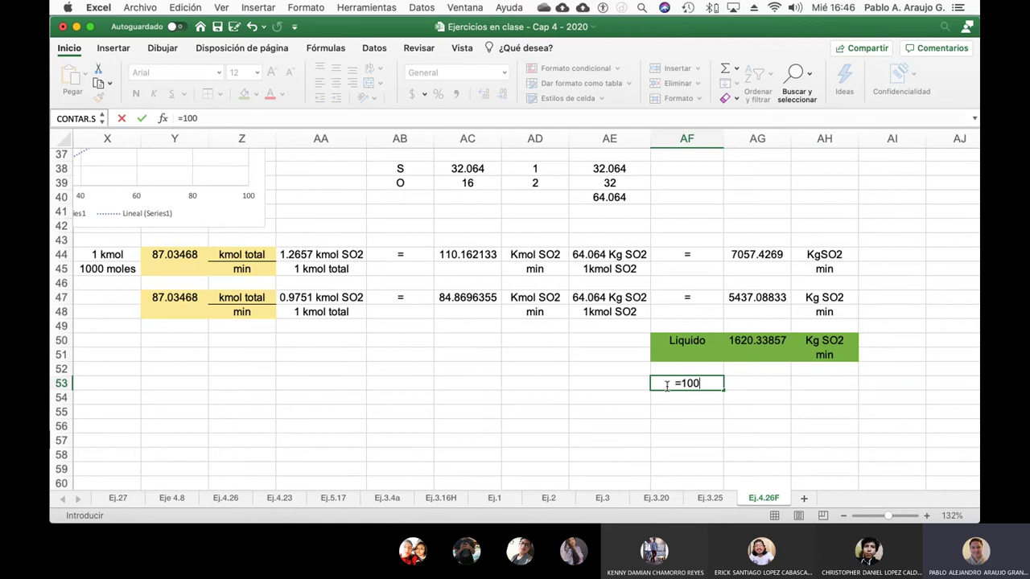
pyautogui.write('0*1.30')
pyautogui.press('Return')
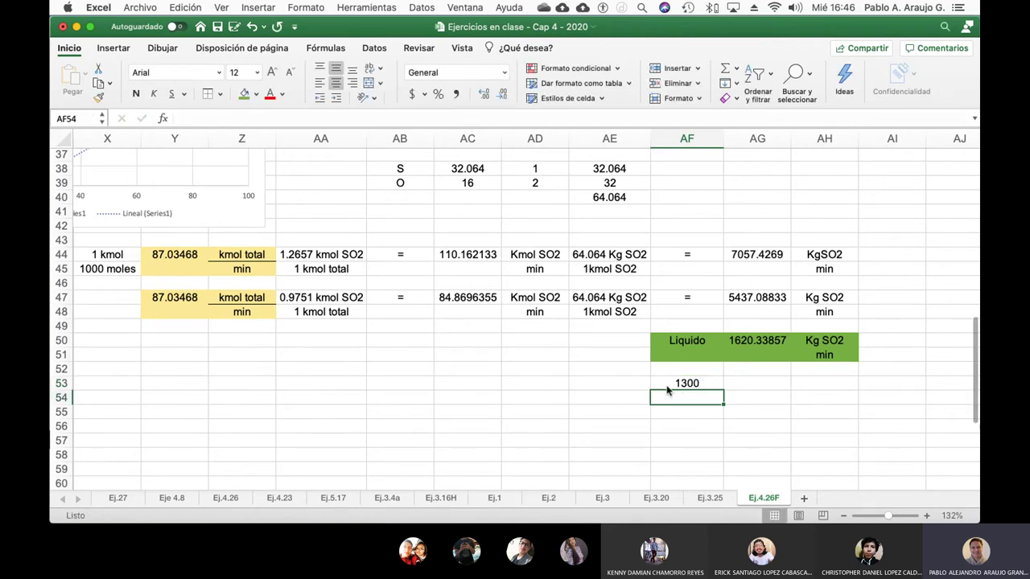
# - Enter the unit kg/min in AG53 beside the solvent's mass flow
pyautogui.press('Up')
pyautogui.press('Right')
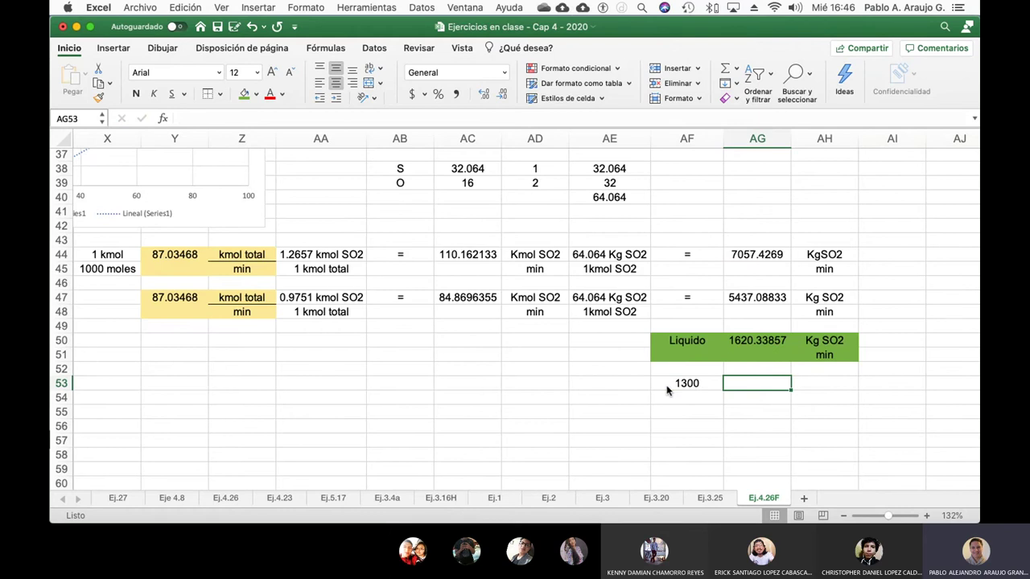
pyautogui.write('kg7min')
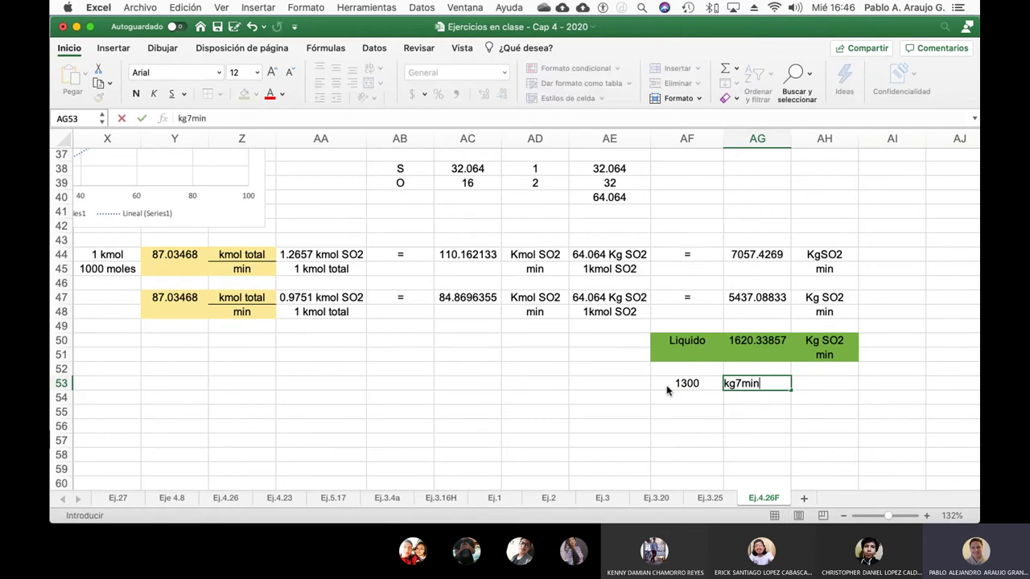
pyautogui.press('BackSpace')
pyautogui.press('BackSpace')
pyautogui.press('BackSpace')
pyautogui.write('/min')
pyautogui.press('Return')
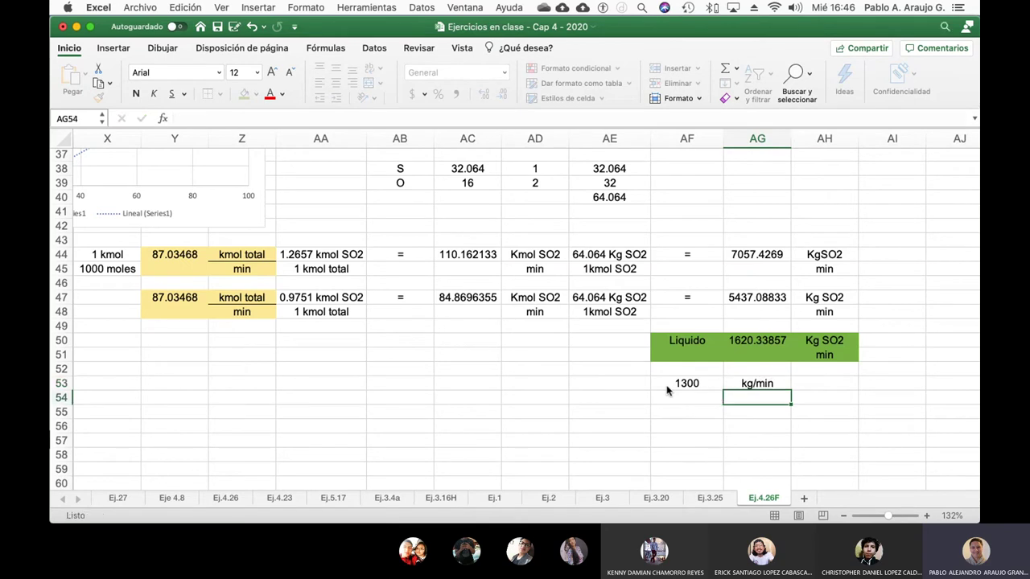
# - Examine the scrubber diagram's streams and the measured data alongside the SO2 mass flow calculations
pyautogui.hscroll(1, 749, 380)
pyautogui.hscroll(-15, 748, 380)
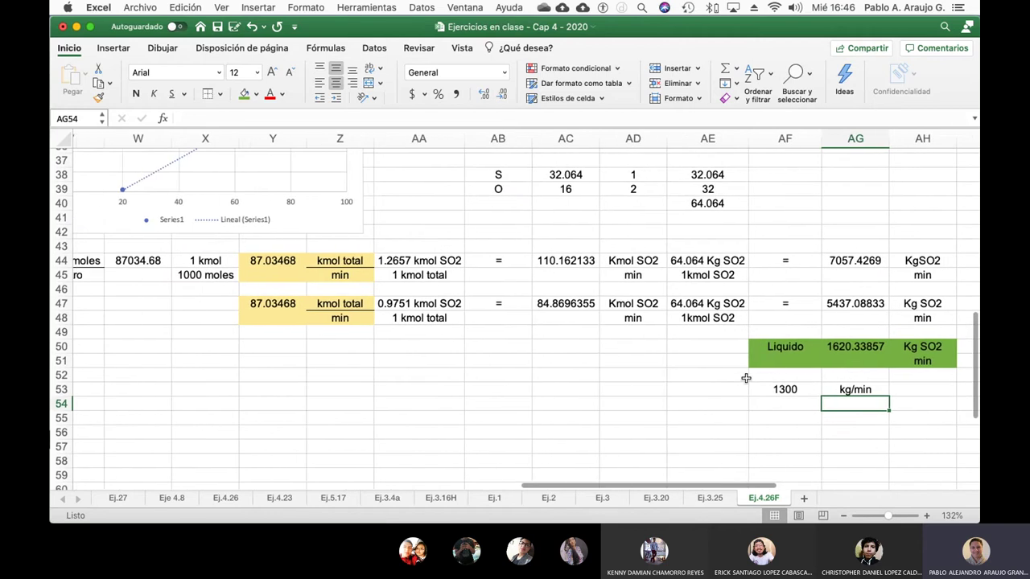
pyautogui.scroll(4, 738, 378)
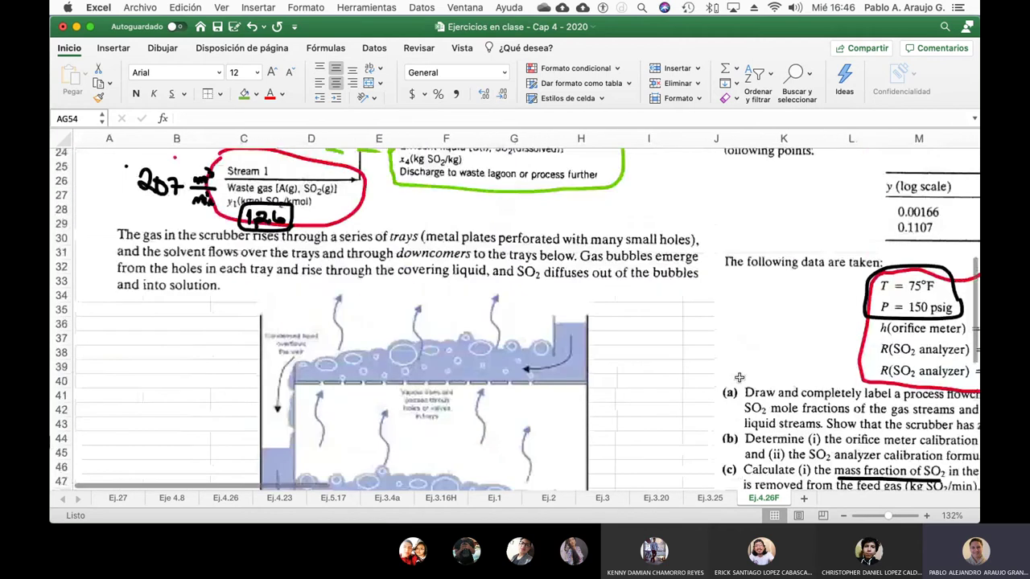
pyautogui.scroll(5, 739, 377)
pyautogui.scroll(-2, 738, 380)
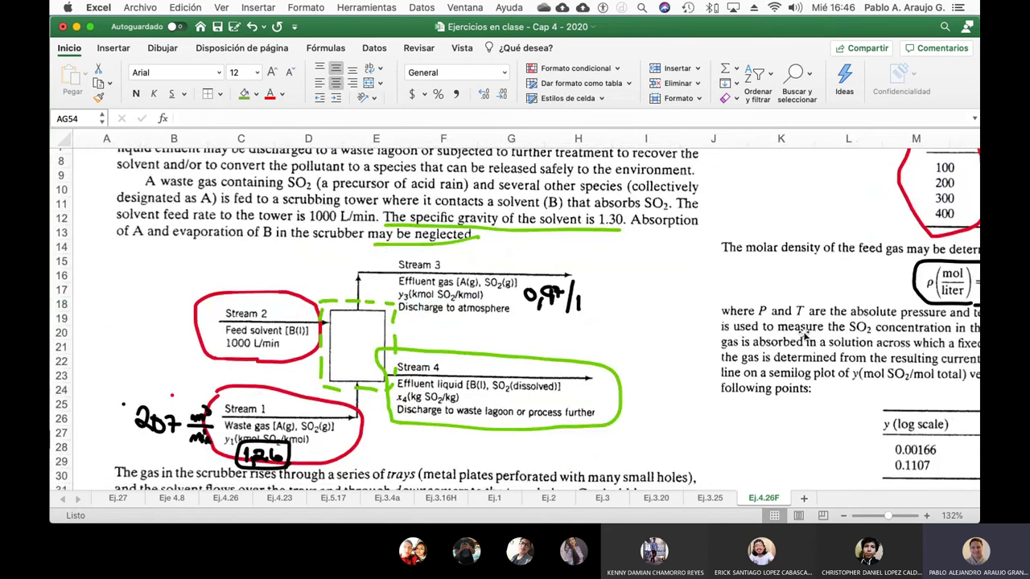
pyautogui.hscroll(10, 805, 346)
pyautogui.hscroll(2, 933, 393)
pyautogui.scroll(-9, 933, 393)
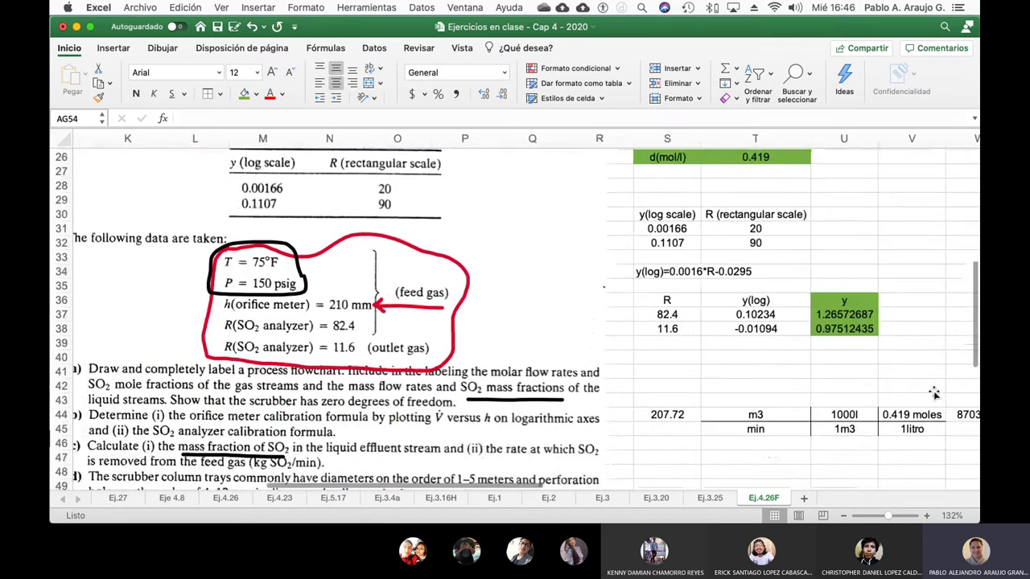
pyautogui.hscroll(10, 933, 393)
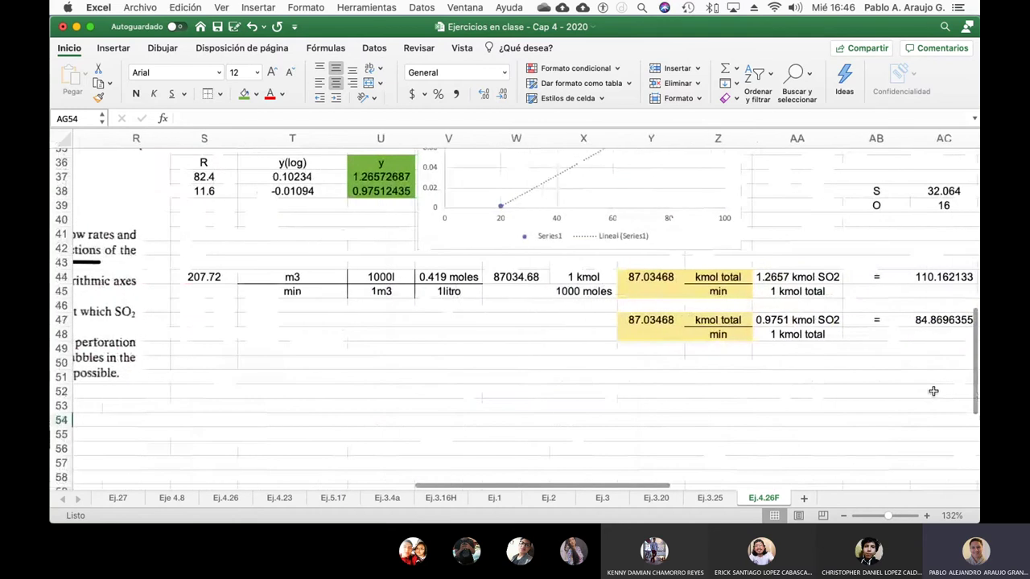
pyautogui.hscroll(4, 934, 391)
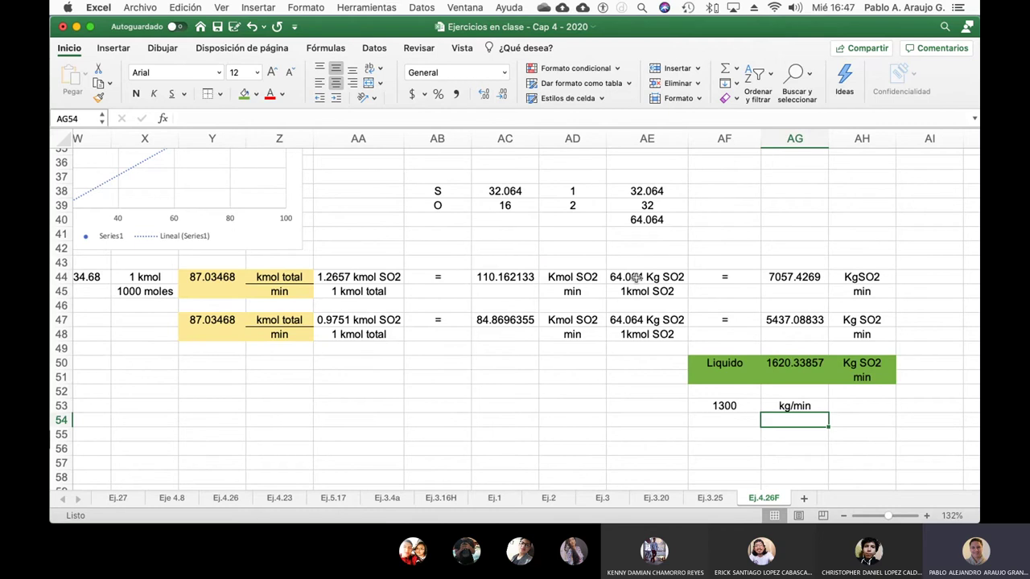
# - Check the molar density formula, the gas data and question (c) against the unit conversions and SO2 mass flows
pyautogui.hscroll(-5, 349, 338)
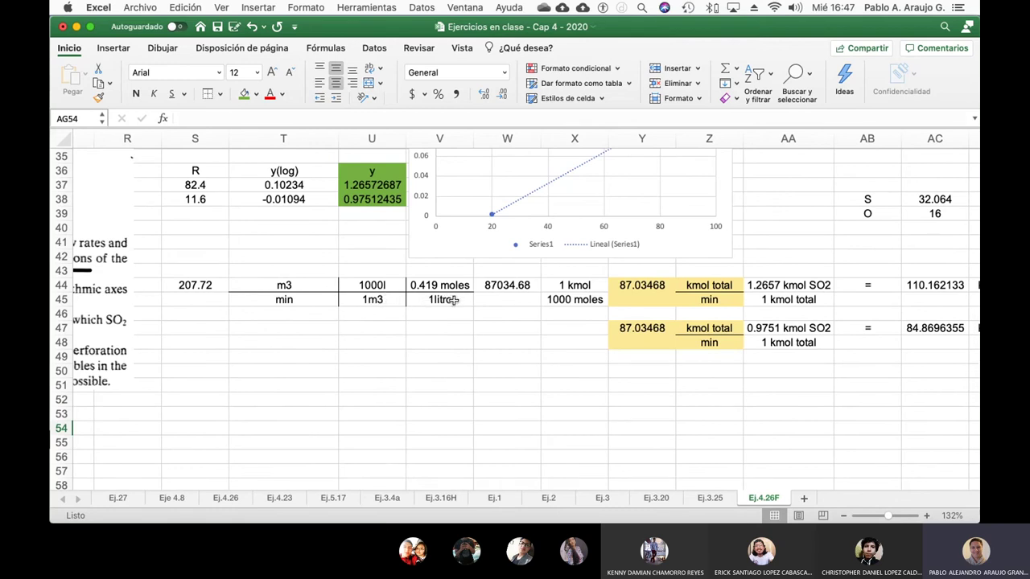
pyautogui.scroll(8, 354, 255)
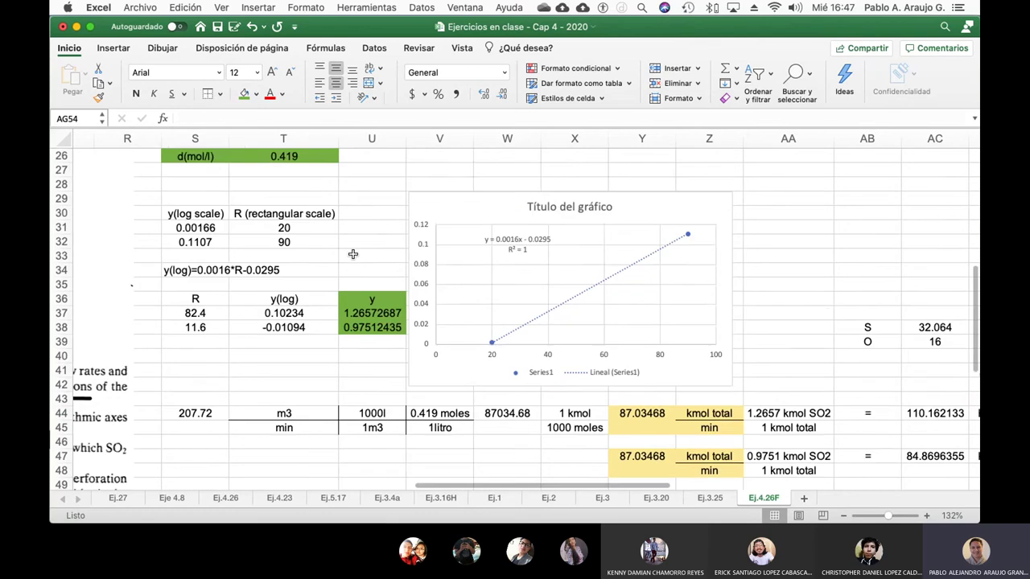
pyautogui.hscroll(-6, 353, 254)
pyautogui.scroll(8, 352, 255)
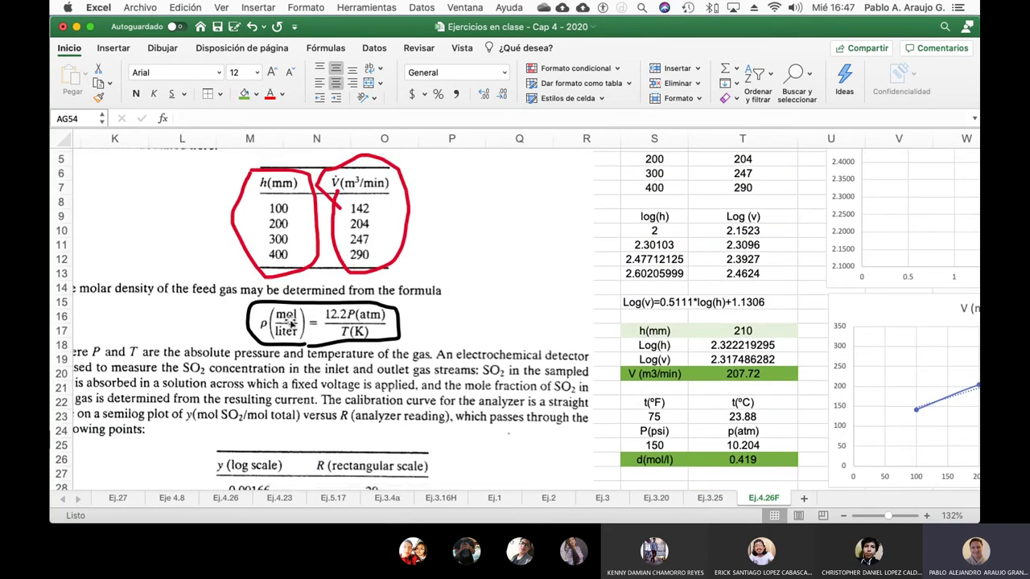
pyautogui.scroll(-8, 291, 322)
pyautogui.hscroll(6, 291, 322)
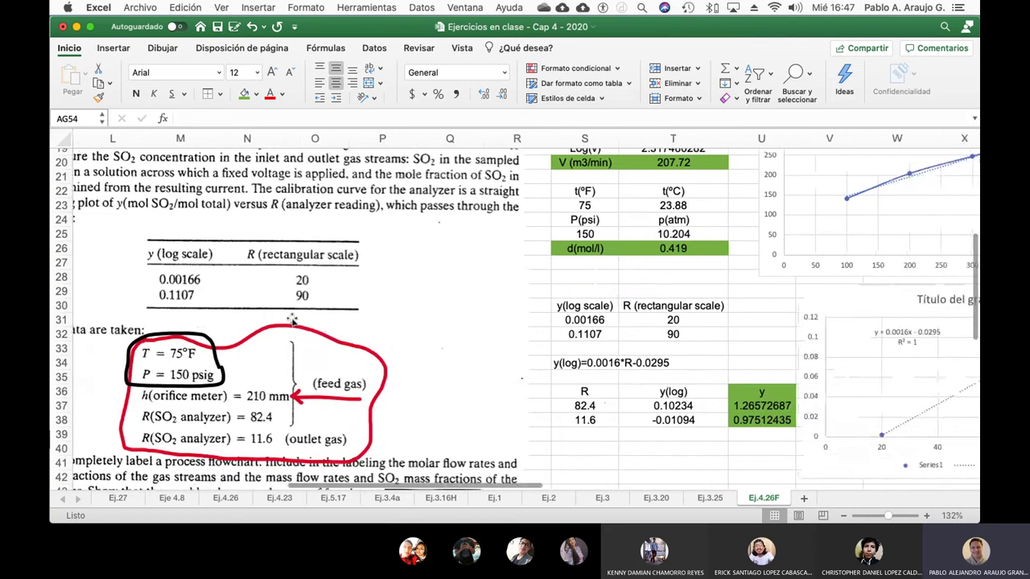
pyautogui.hscroll(-10, 291, 320)
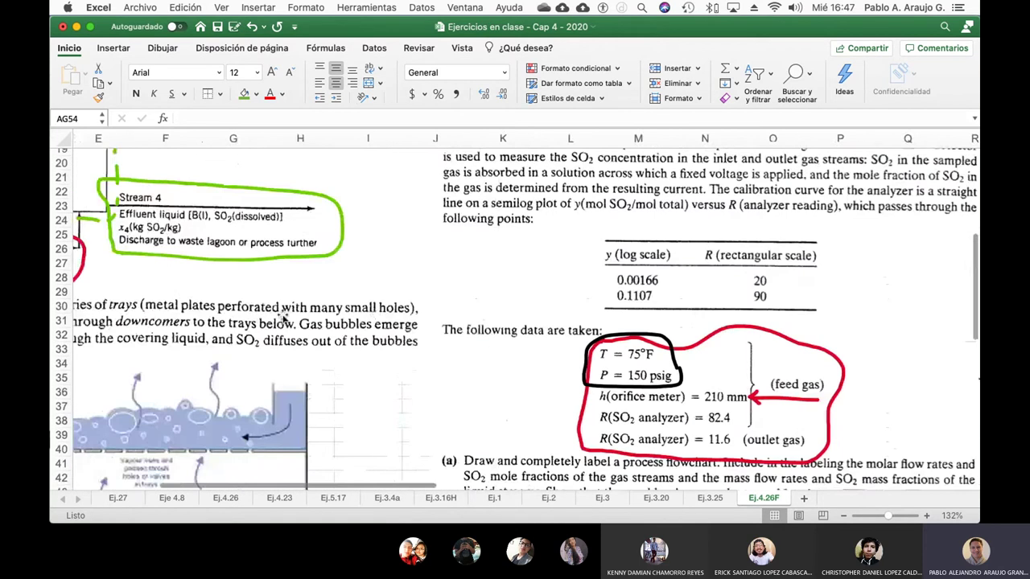
pyautogui.hscroll(3, 281, 318)
pyautogui.scroll(-8, 282, 318)
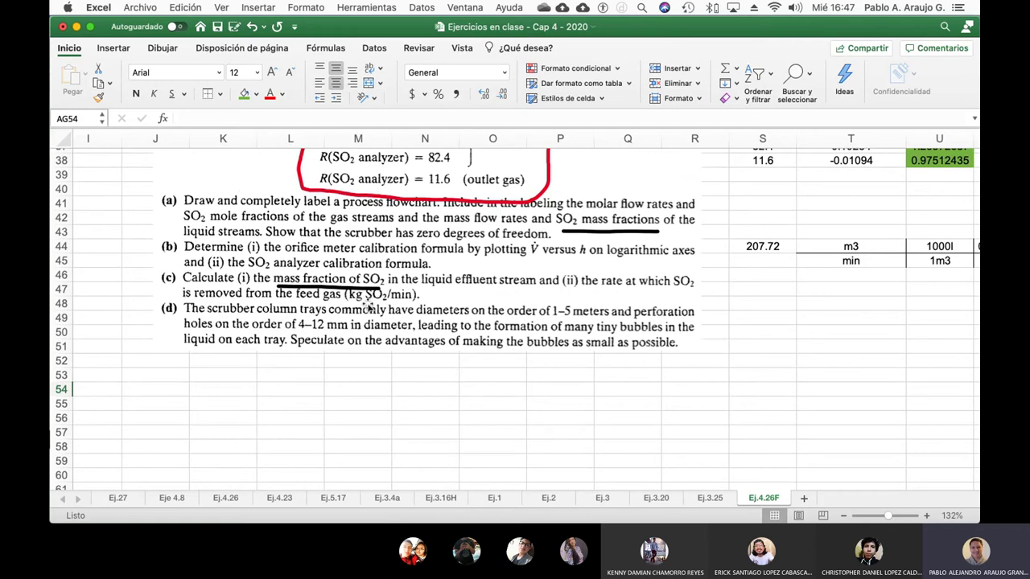
pyautogui.hscroll(15, 805, 414)
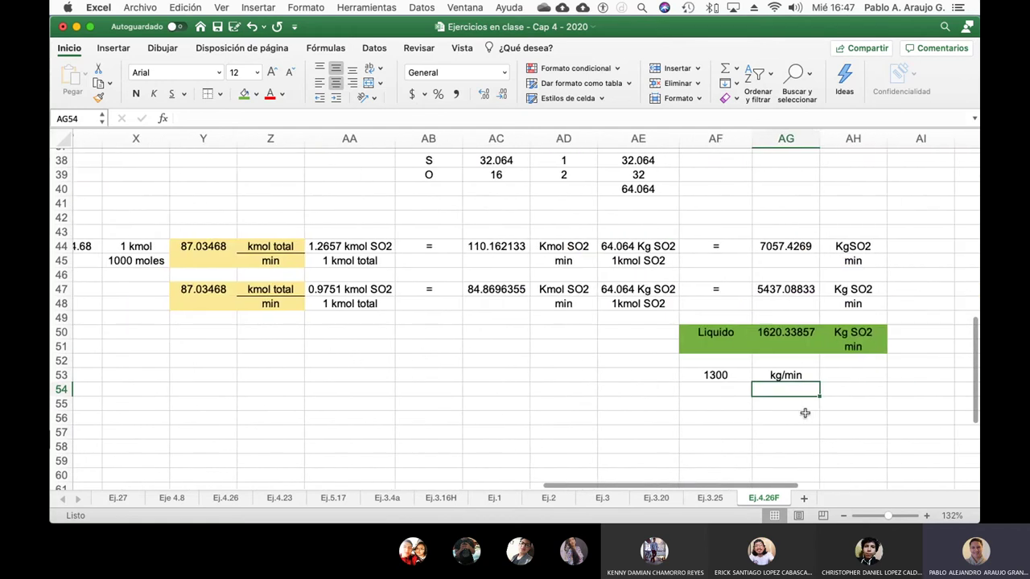
pyautogui.hscroll(-1, 821, 342)
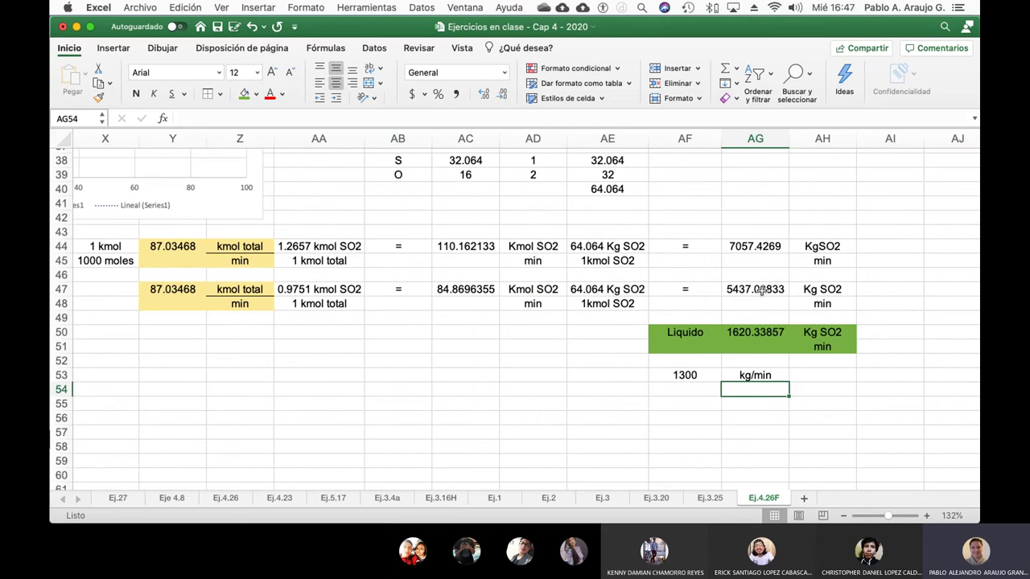
# - Check the Liquido formula in AG50 and the definition of Stream 4's SO2 mass fraction in the flow diagram
pyautogui.click(755, 335)
pyautogui.hscroll(-4, 760, 341)
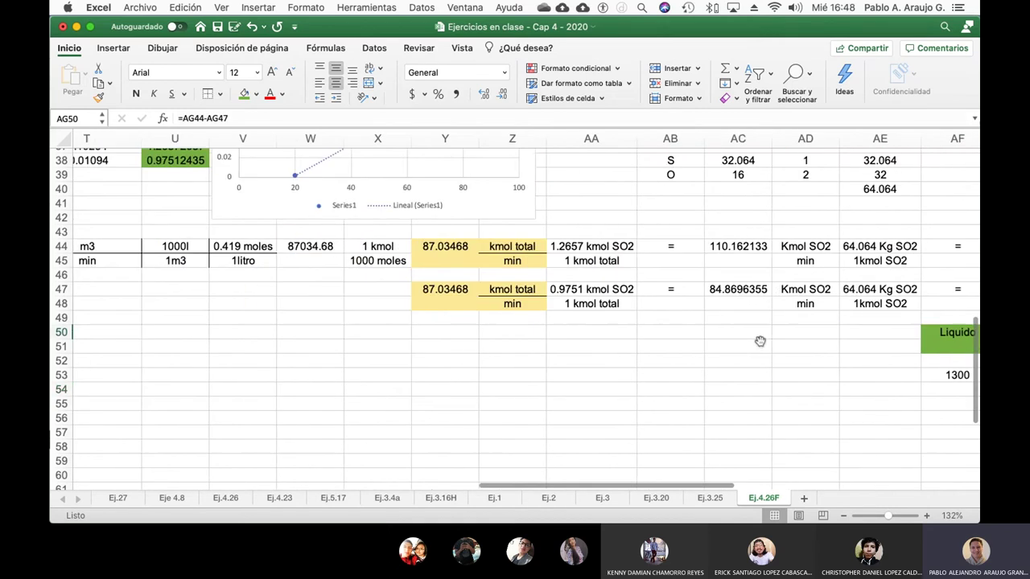
pyautogui.hscroll(-10, 760, 341)
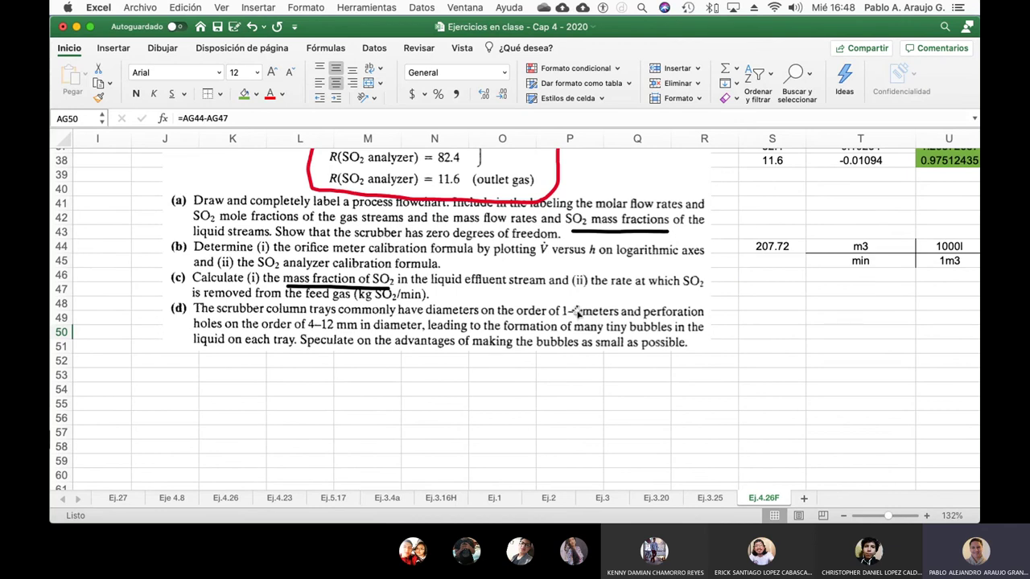
pyautogui.hscroll(-7, 486, 302)
pyautogui.scroll(8, 486, 302)
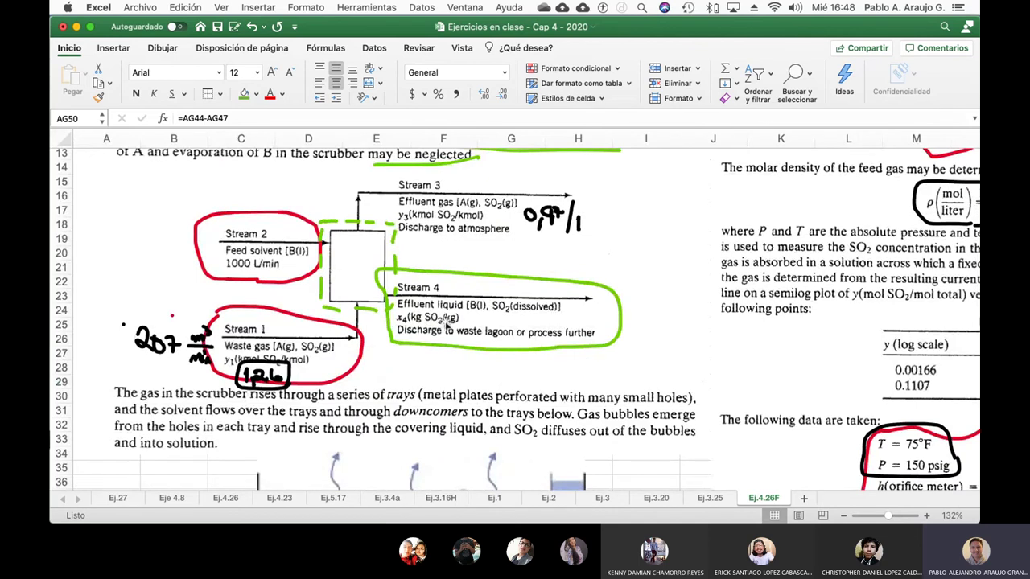
pyautogui.hscroll(3, 794, 380)
pyautogui.hscroll(15, 795, 379)
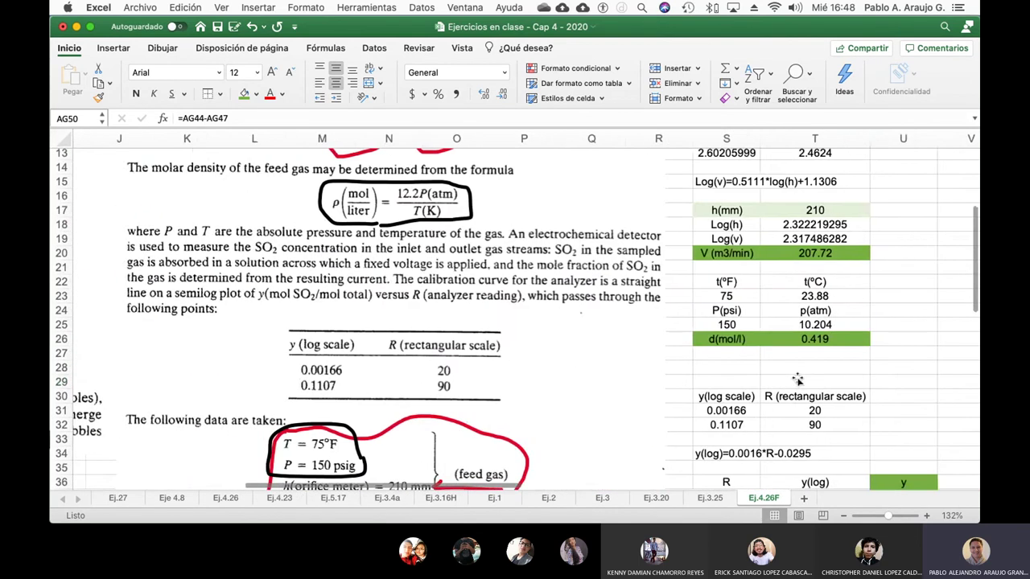
pyautogui.scroll(-5, 797, 380)
pyautogui.hscroll(3, 801, 380)
pyautogui.scroll(-5, 803, 380)
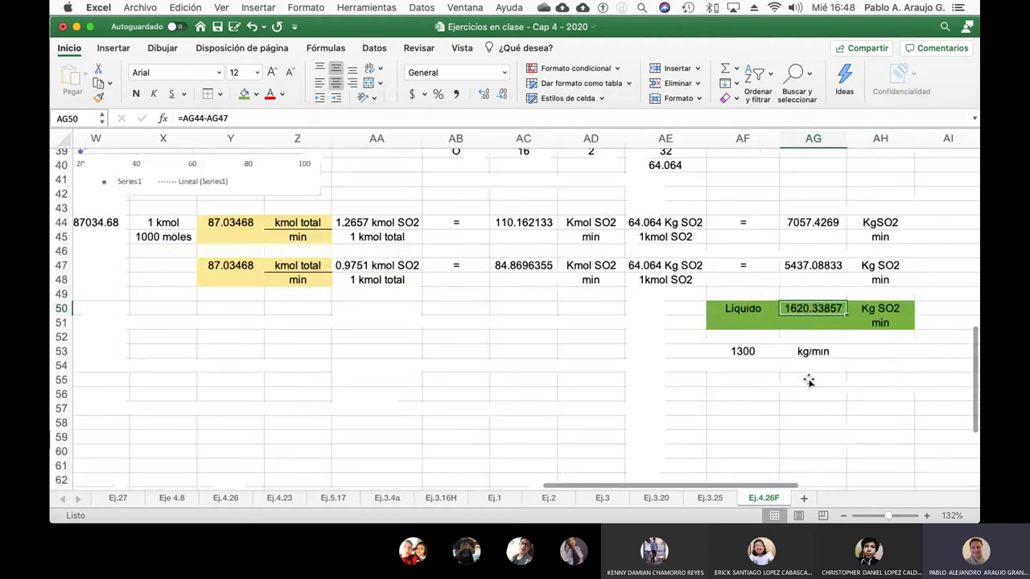
# - Calculate the effluent liquid's SO2 mass fraction in AF55 with =AG50/AF53 and fill the cell with green
pyautogui.click(761, 379)
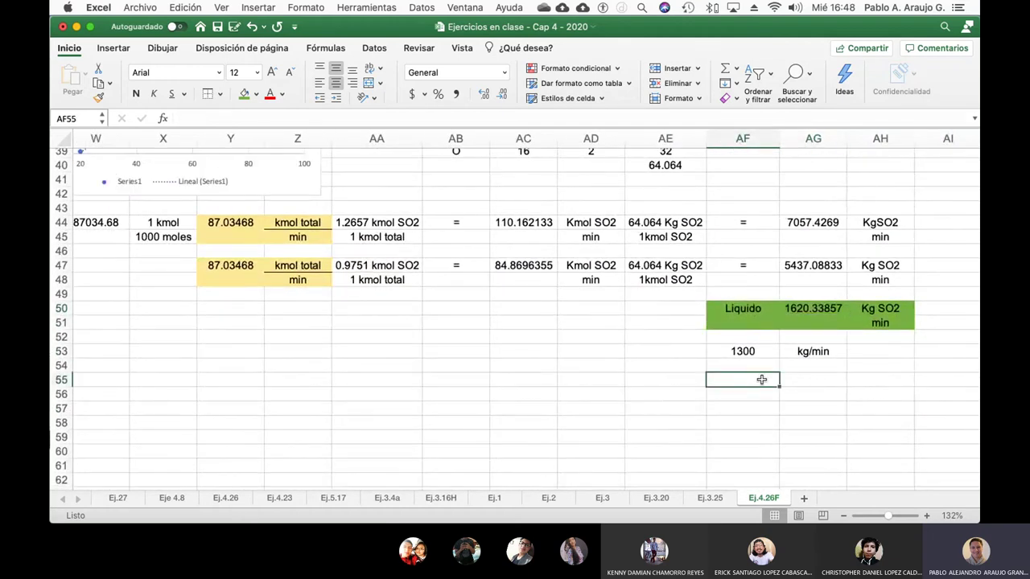
pyautogui.write('=')
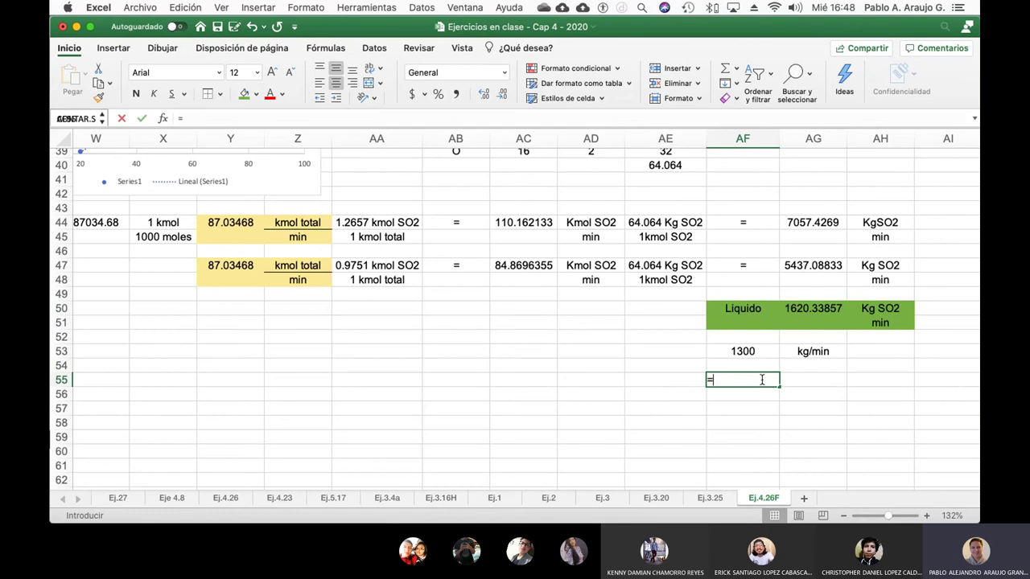
pyautogui.click(809, 312)
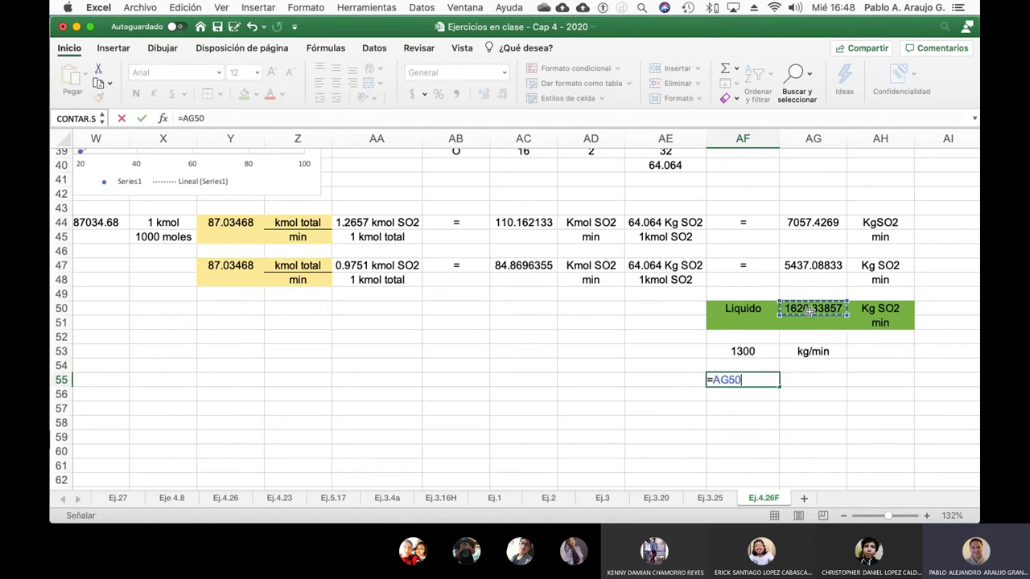
pyautogui.write('/')
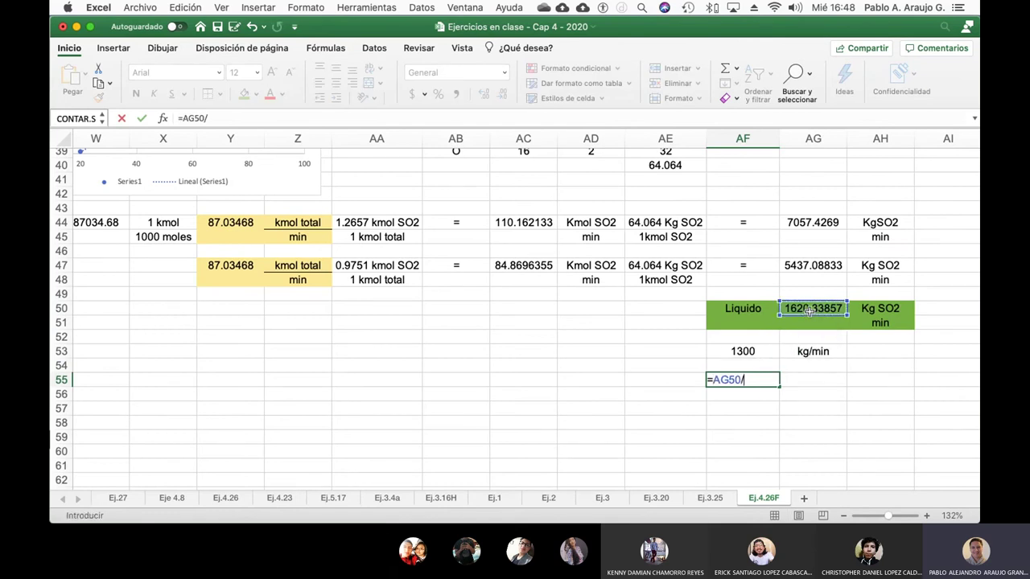
pyautogui.click(764, 352)
pyautogui.press('Return')
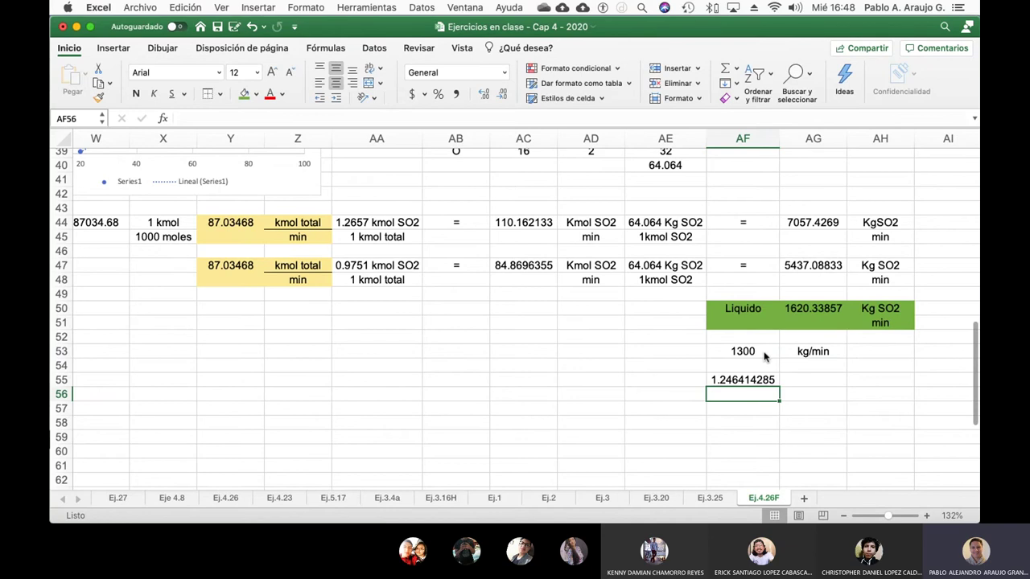
pyautogui.press('Up')
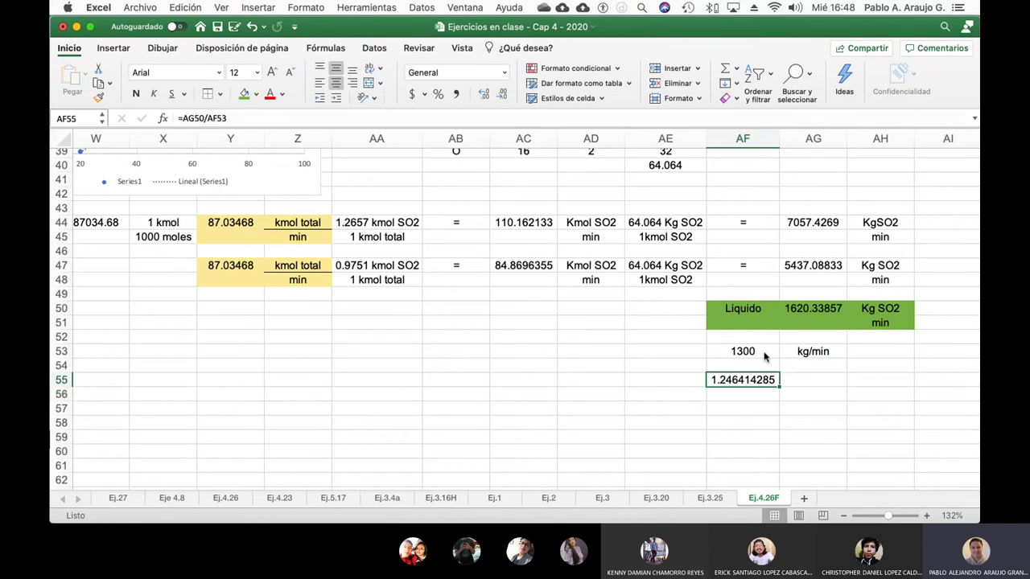
pyautogui.click(880, 311)
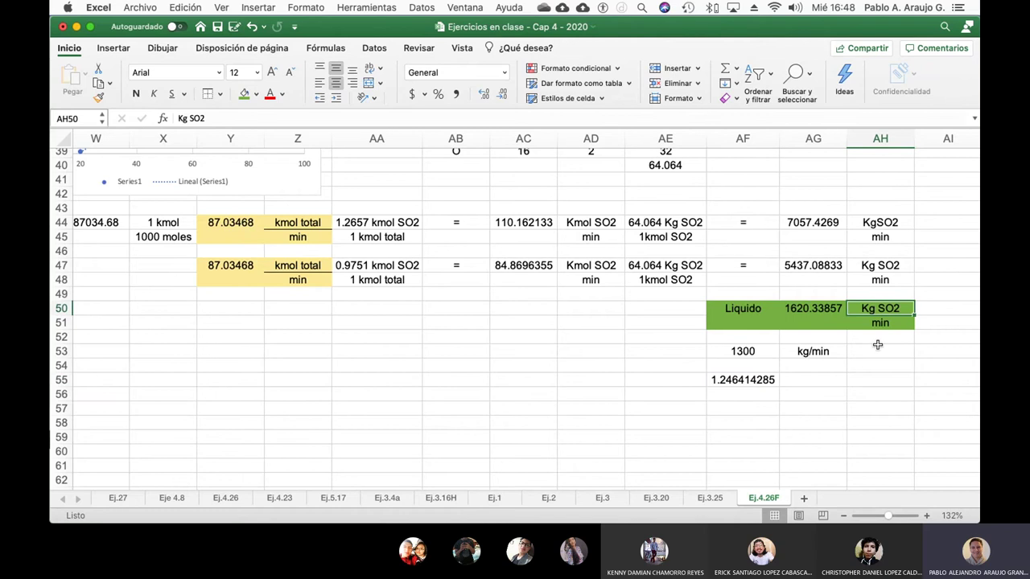
pyautogui.click(763, 380)
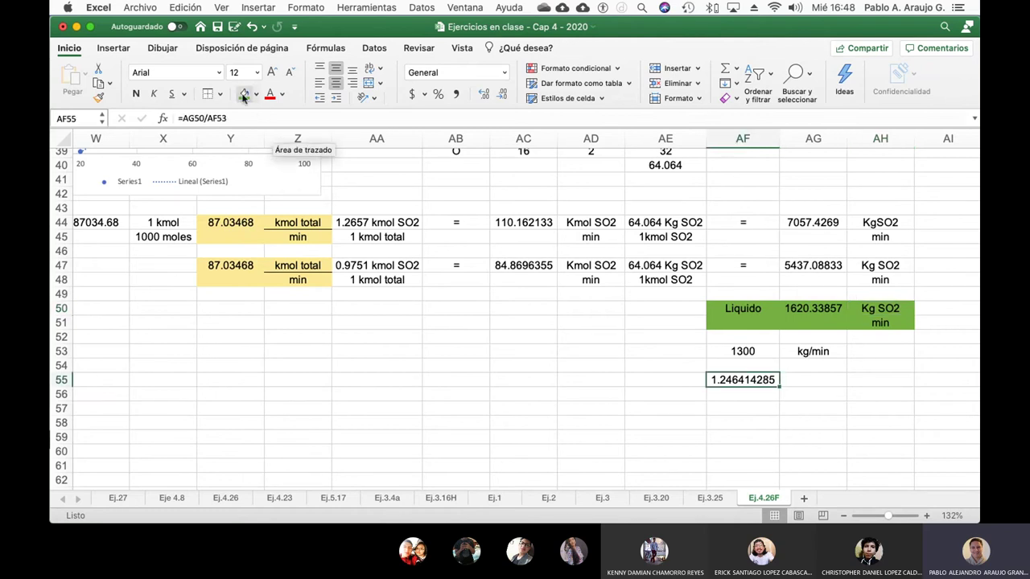
# - Check question (c), the measured gas data and the scrubber's flow diagram against the SO2 mass flow calculations
pyautogui.hscroll(-10, 523, 276)
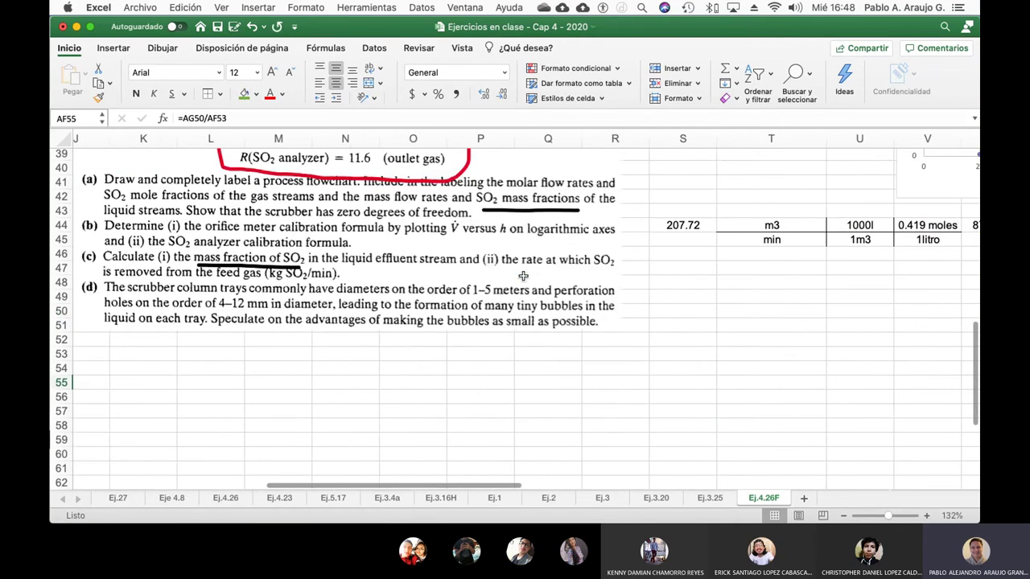
pyautogui.hscroll(-2, 523, 276)
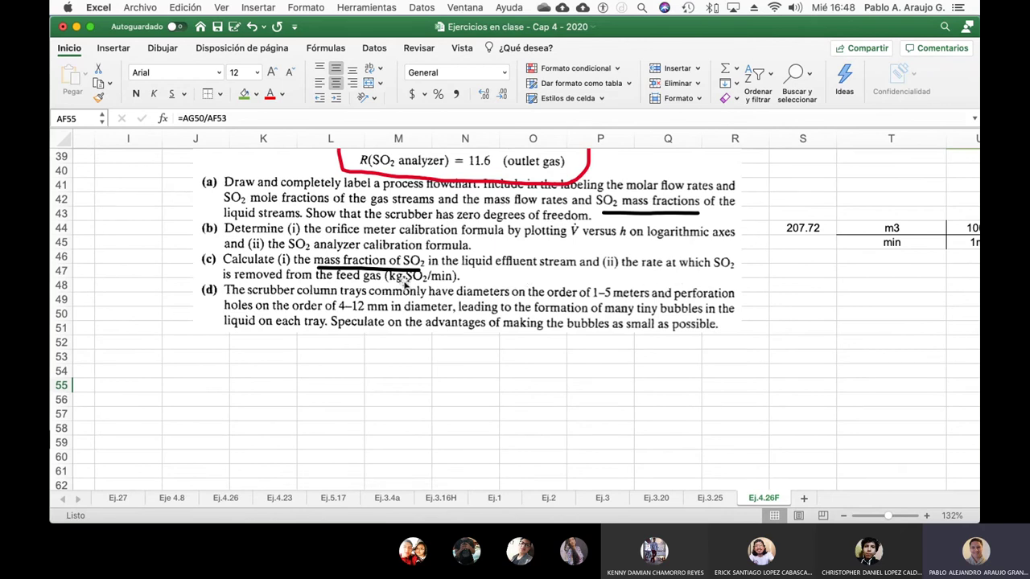
pyautogui.scroll(5, 406, 281)
pyautogui.hscroll(1, 406, 282)
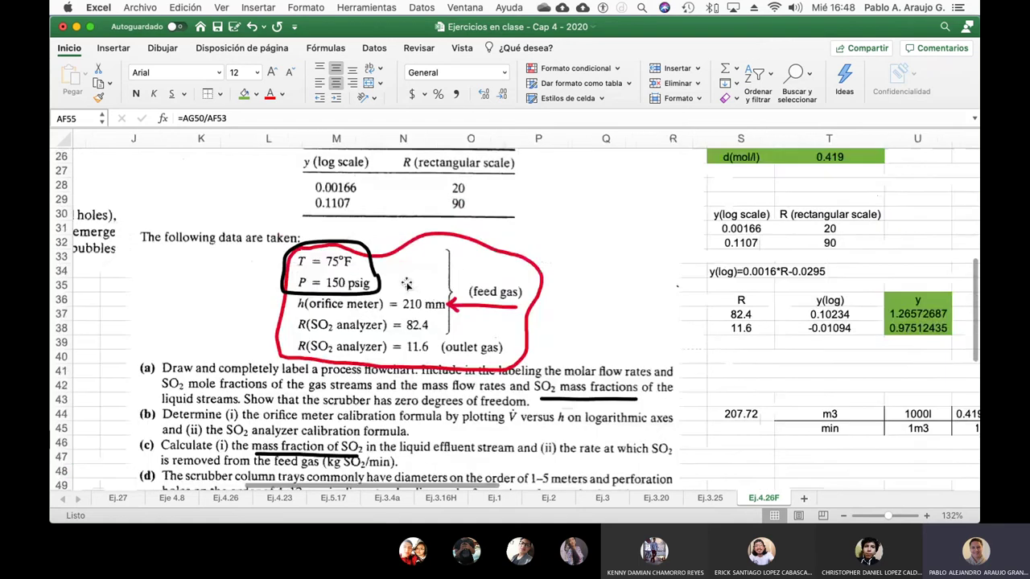
pyautogui.scroll(1, 407, 283)
pyautogui.scroll(-1, 406, 284)
pyautogui.hscroll(-4, 405, 282)
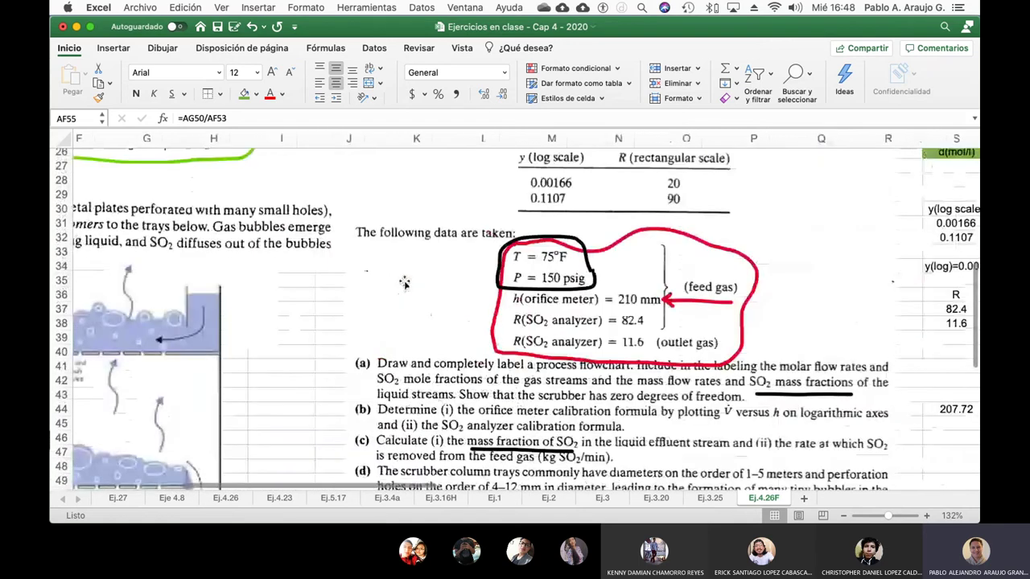
pyautogui.hscroll(-5, 405, 283)
pyautogui.scroll(5, 405, 282)
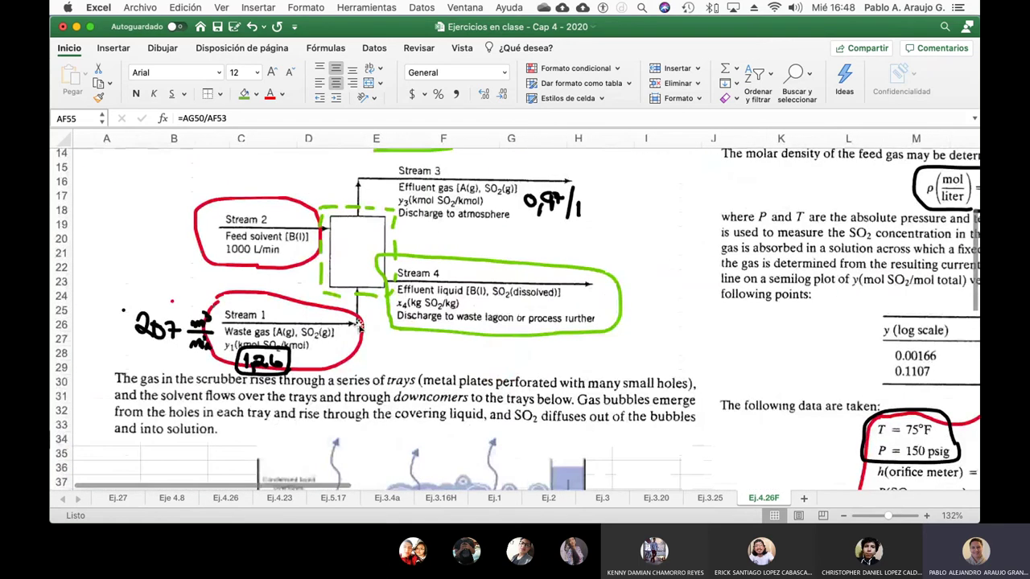
pyautogui.hscroll(10, 359, 325)
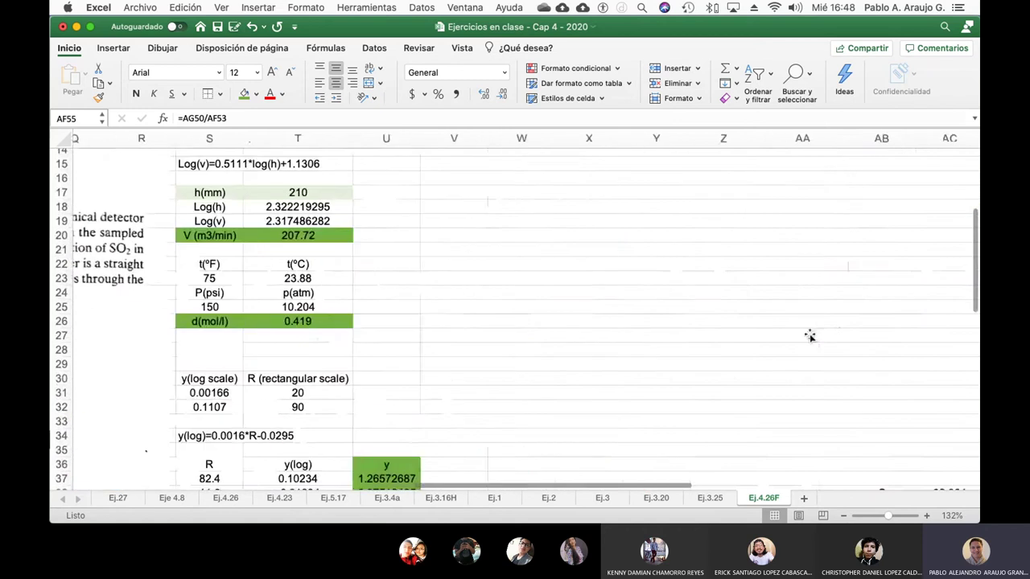
pyautogui.scroll(-5, 810, 335)
pyautogui.hscroll(6, 811, 336)
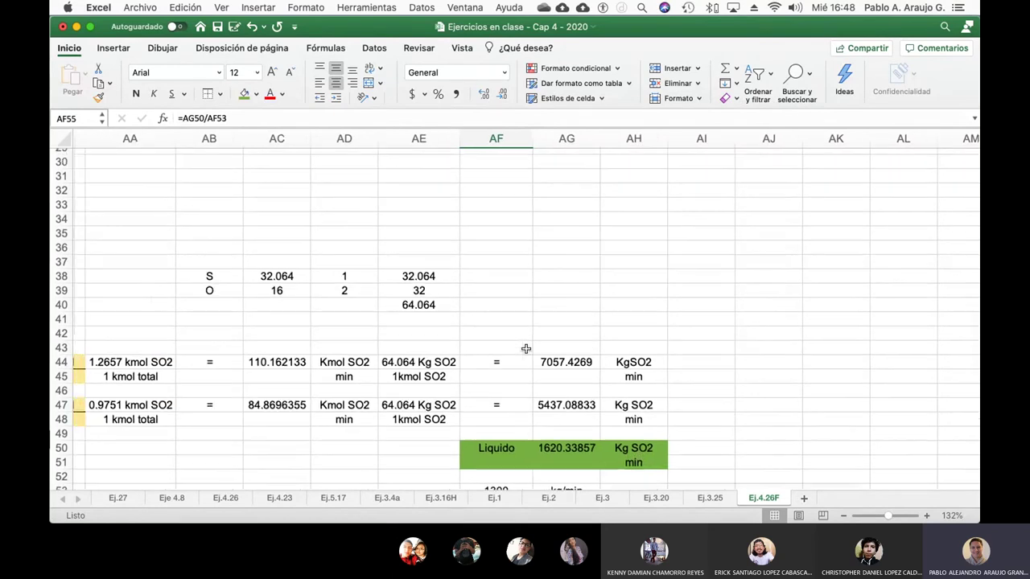
# - Review Stream 4 in the flow diagram and read question (d) about the scrubber trays and bubble size
pyautogui.hscroll(-15, 526, 348)
pyautogui.scroll(10, 526, 349)
pyautogui.hscroll(-5, 525, 348)
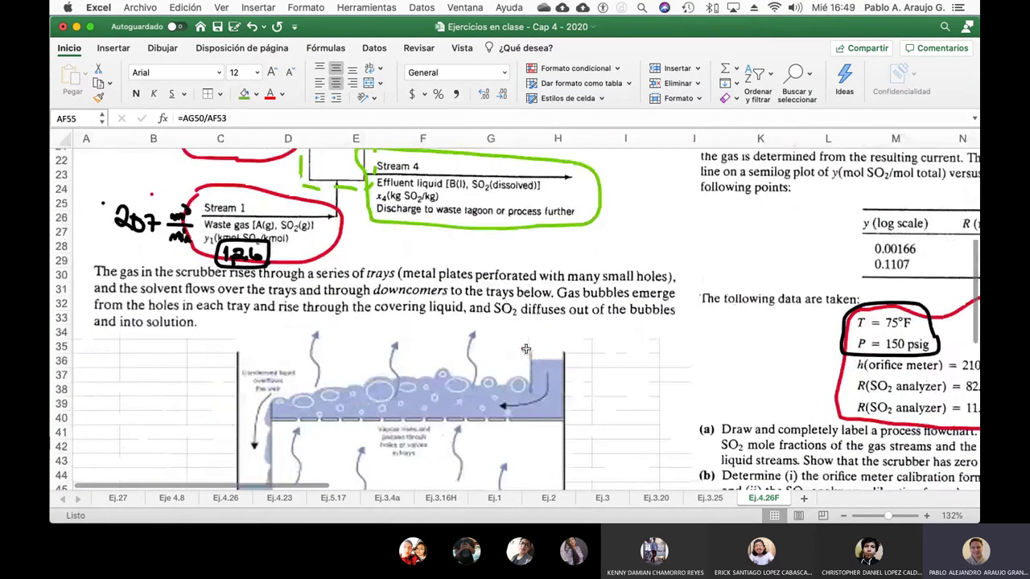
pyautogui.scroll(-3, 527, 350)
pyautogui.hscroll(5, 526, 350)
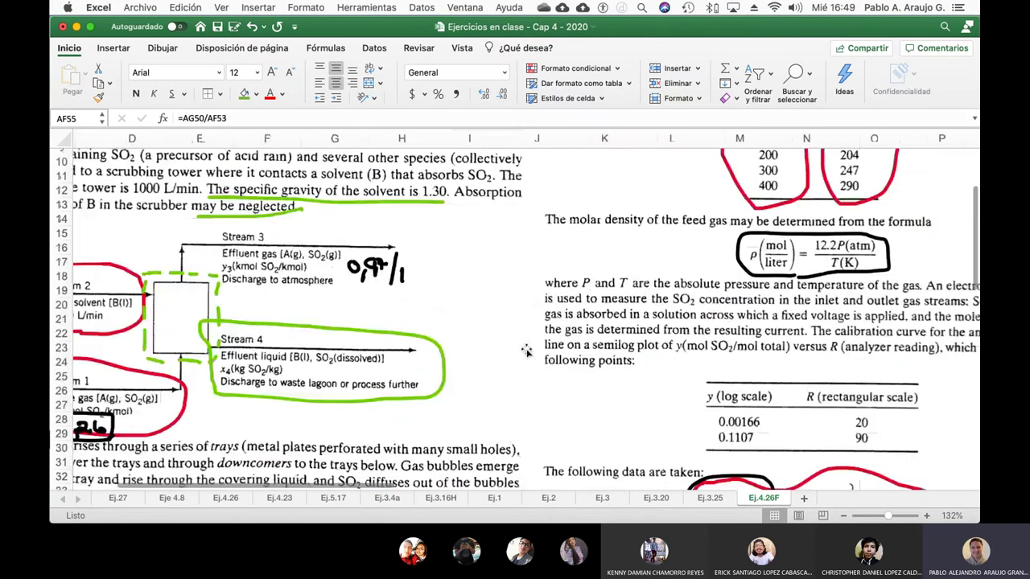
pyautogui.scroll(-9, 526, 352)
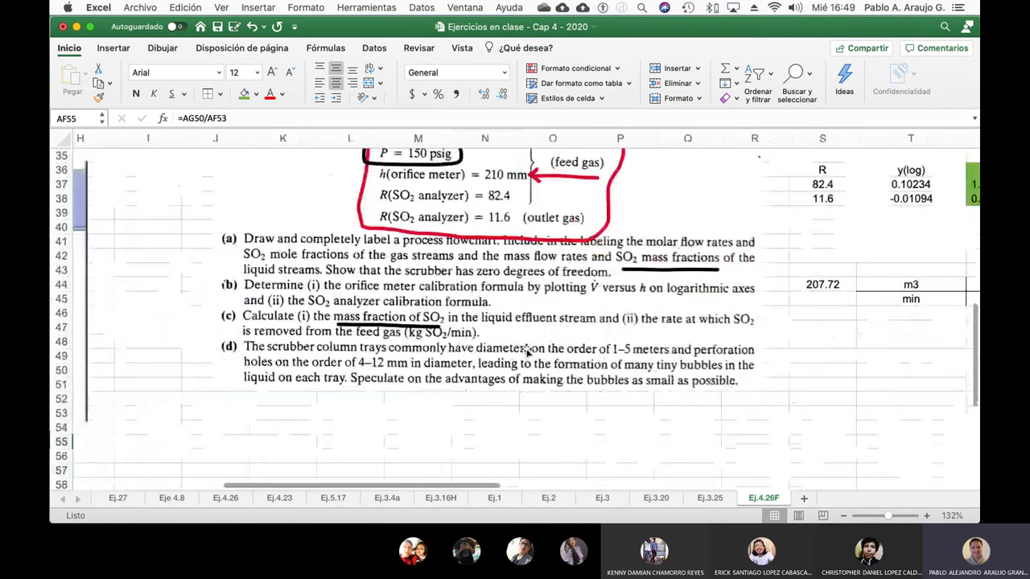
pyautogui.hscroll(1, 483, 338)
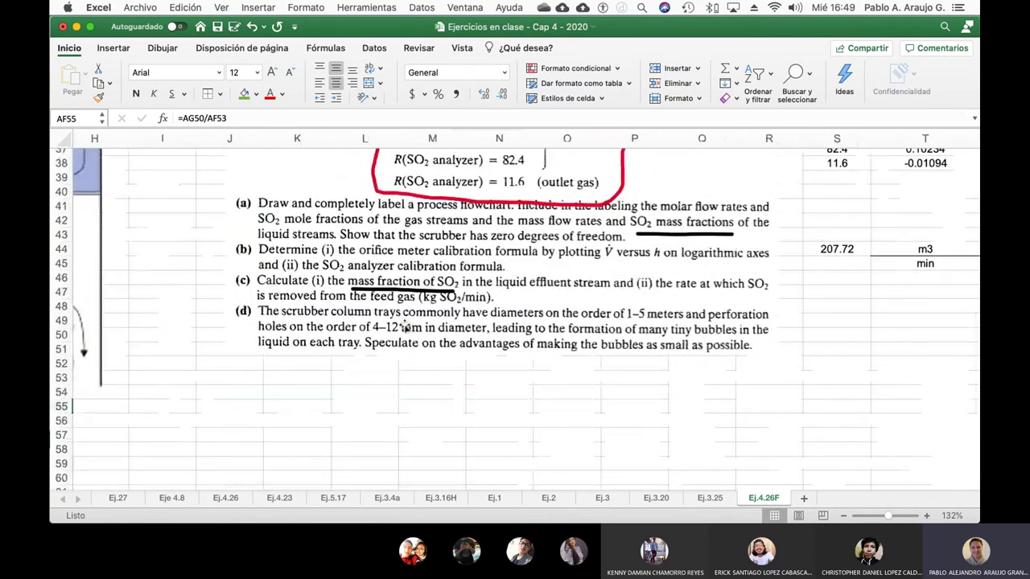
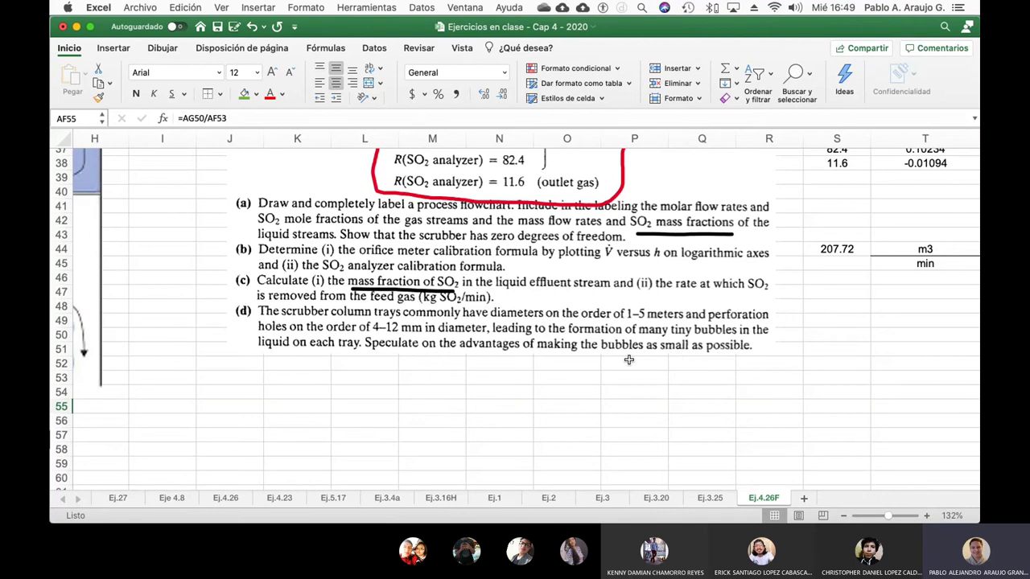
# - Underline "Speculate on the advantages of making the bubbles as small as possible" in question (d) with the green pen
pyautogui.click(161, 47)
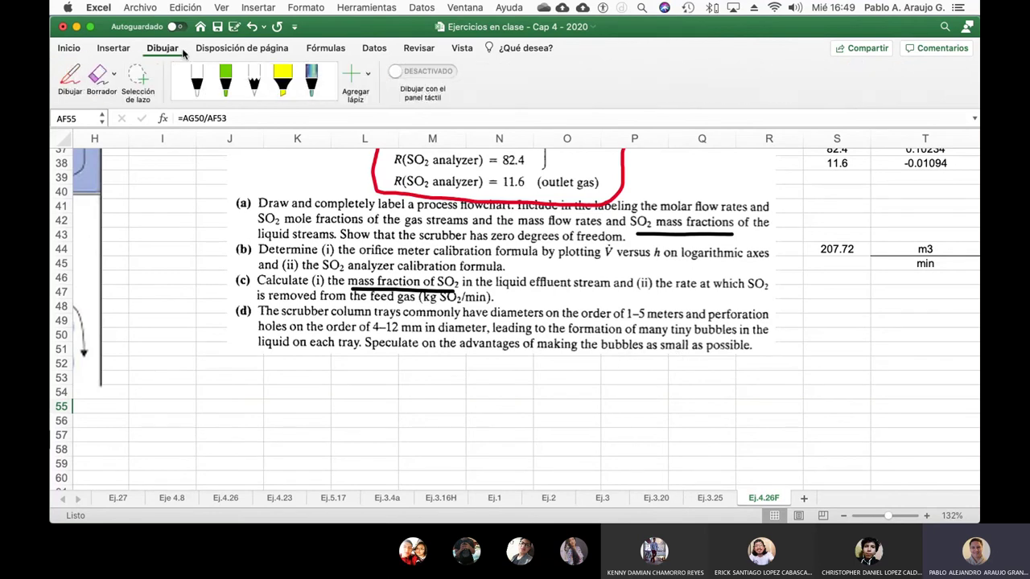
pyautogui.click(225, 80)
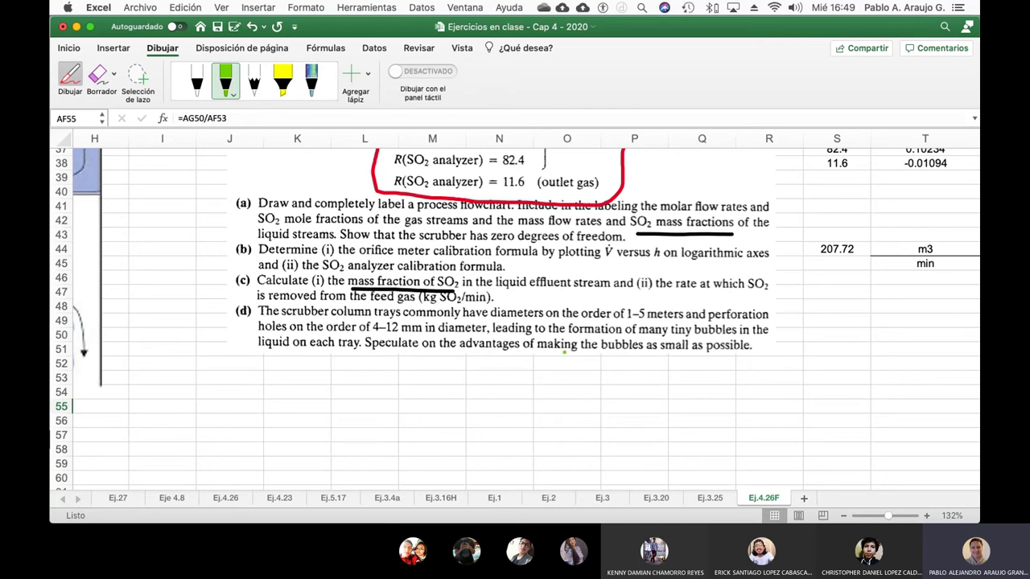
pyautogui.scroll(1, 436, 351)
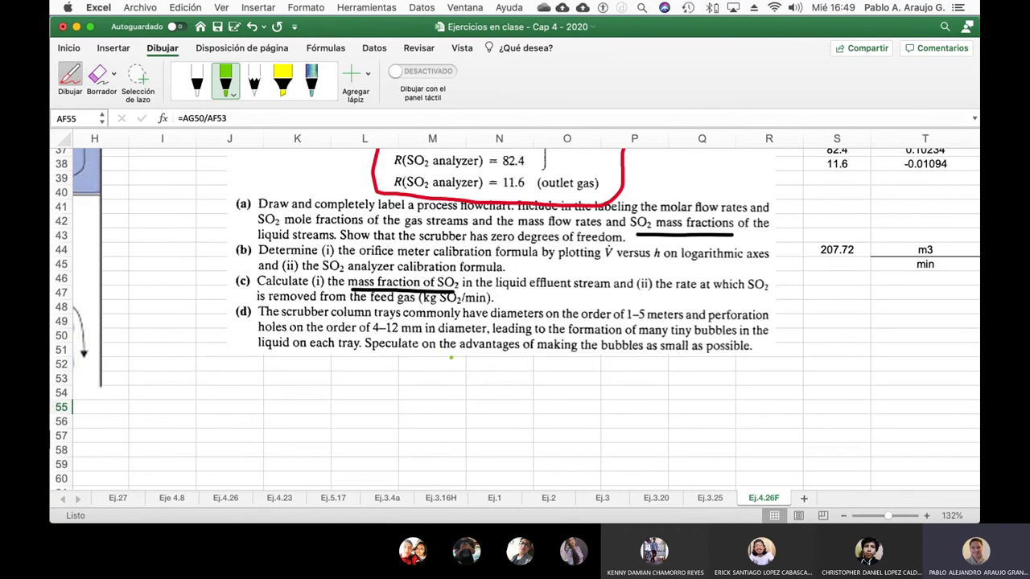
pyautogui.moveTo(396, 353); pyautogui.dragTo(734, 360)
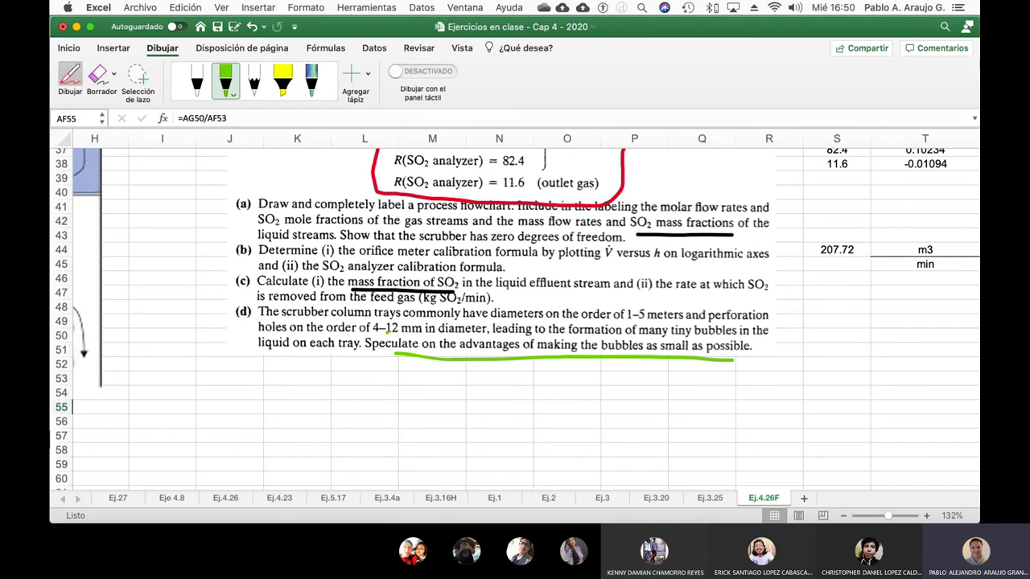
# - Draw a green line across the upper tray in the scrubber picture and a short mark beneath its perforated plate
pyautogui.scroll(5, 264, 318)
pyautogui.hscroll(-5, 264, 318)
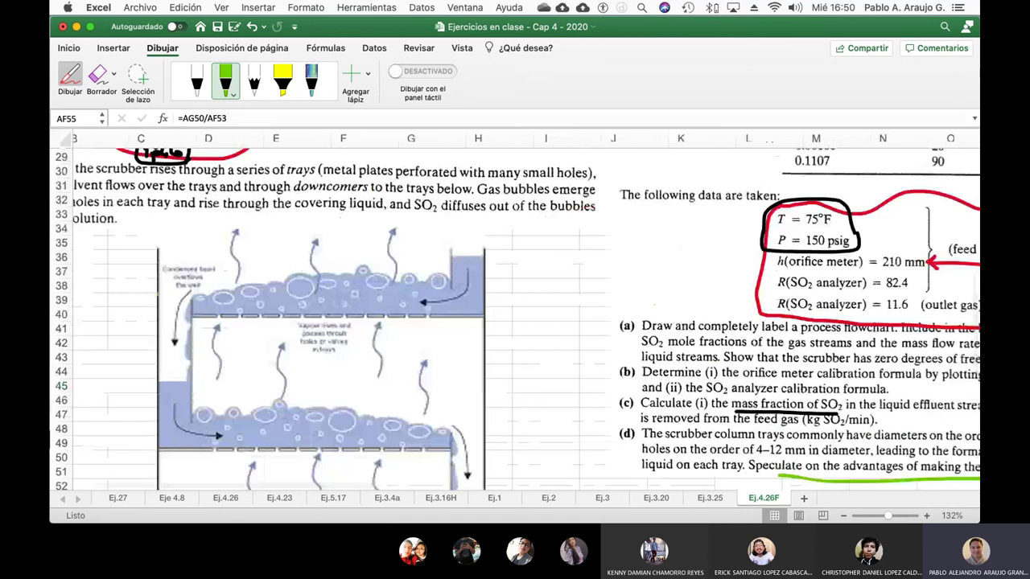
pyautogui.moveTo(153, 294)
pyautogui.mouseDown()
pyautogui.moveTo(463, 303)
pyautogui.moveTo(436, 322)
pyautogui.mouseUp()
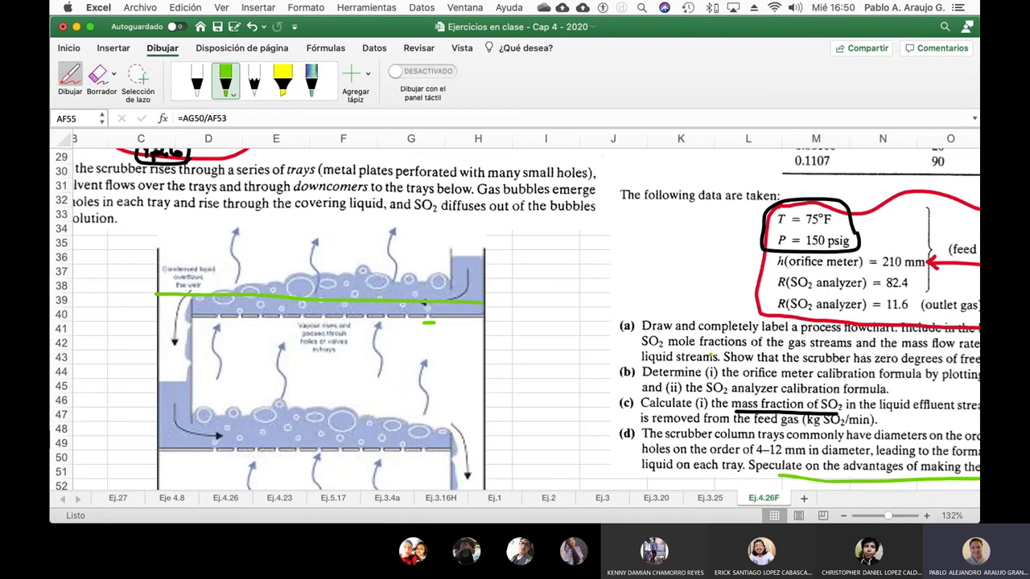
# - Review question (d), the calibration and interpolation tables, the SO2 mole fractions and the unit conversions down to the mass flow results
pyautogui.scroll(-4, 515, 317)
pyautogui.hscroll(2, 515, 318)
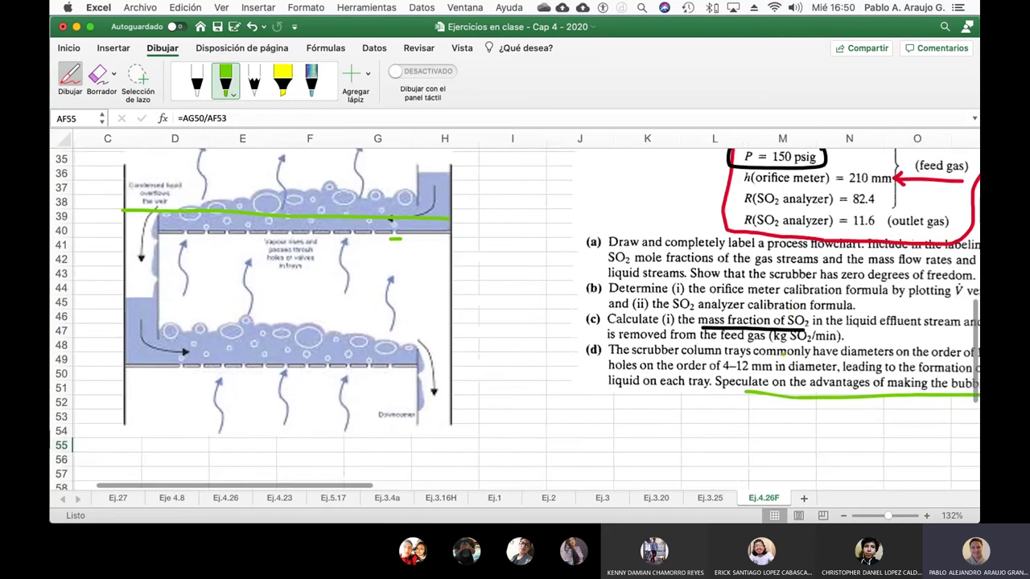
pyautogui.scroll(-1, 785, 354)
pyautogui.hscroll(3, 785, 354)
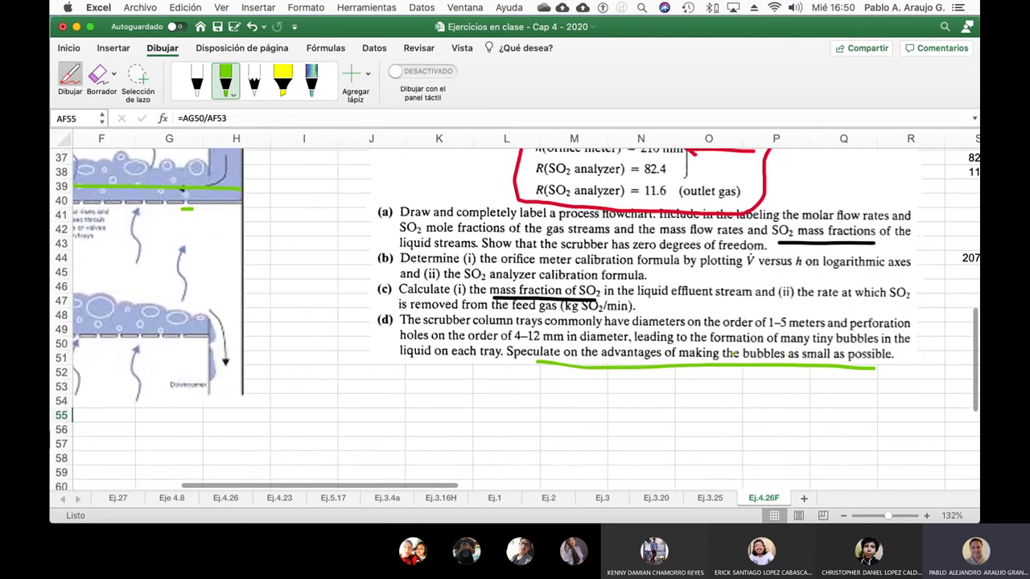
pyautogui.hscroll(6, 678, 304)
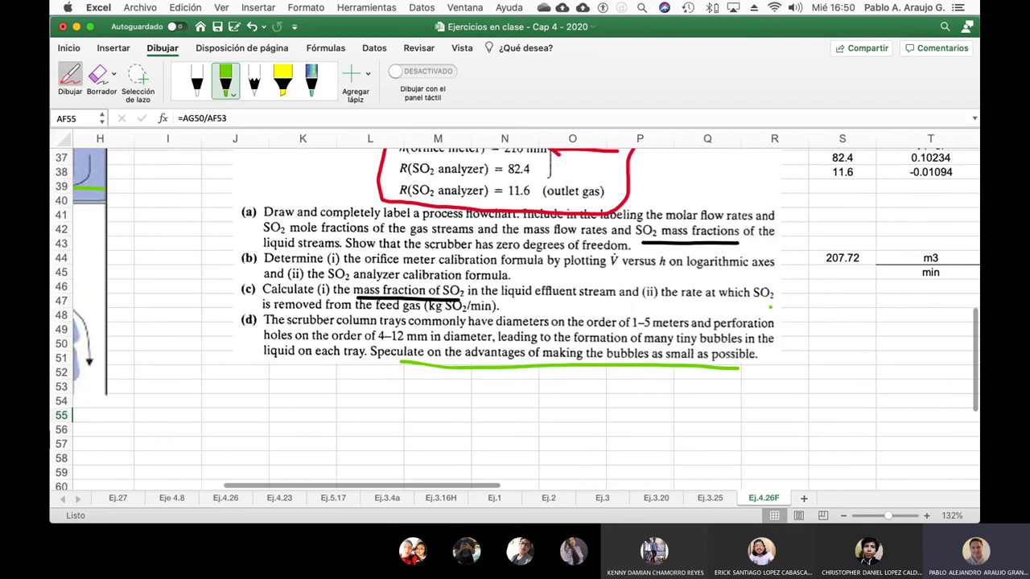
pyautogui.hscroll(3, 771, 307)
pyautogui.scroll(12, 770, 307)
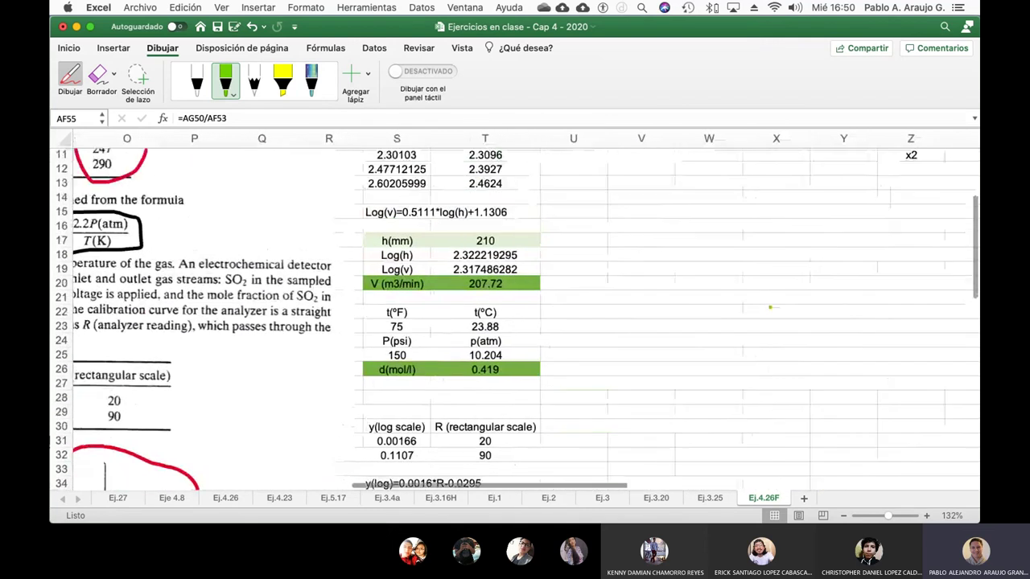
pyautogui.hscroll(3, 770, 306)
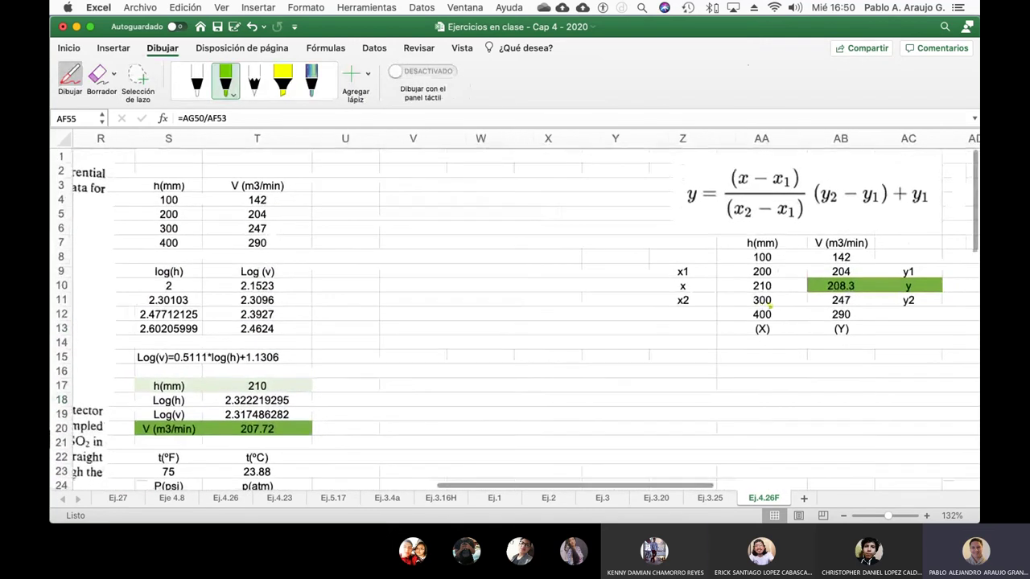
pyautogui.scroll(-8, 517, 313)
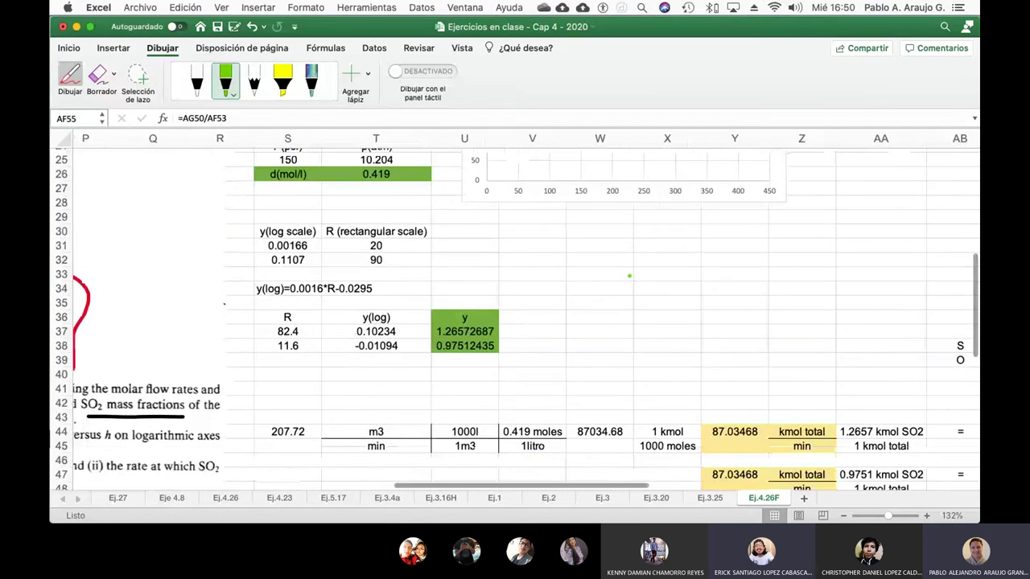
pyautogui.hscroll(4, 525, 313)
pyautogui.scroll(-4, 525, 313)
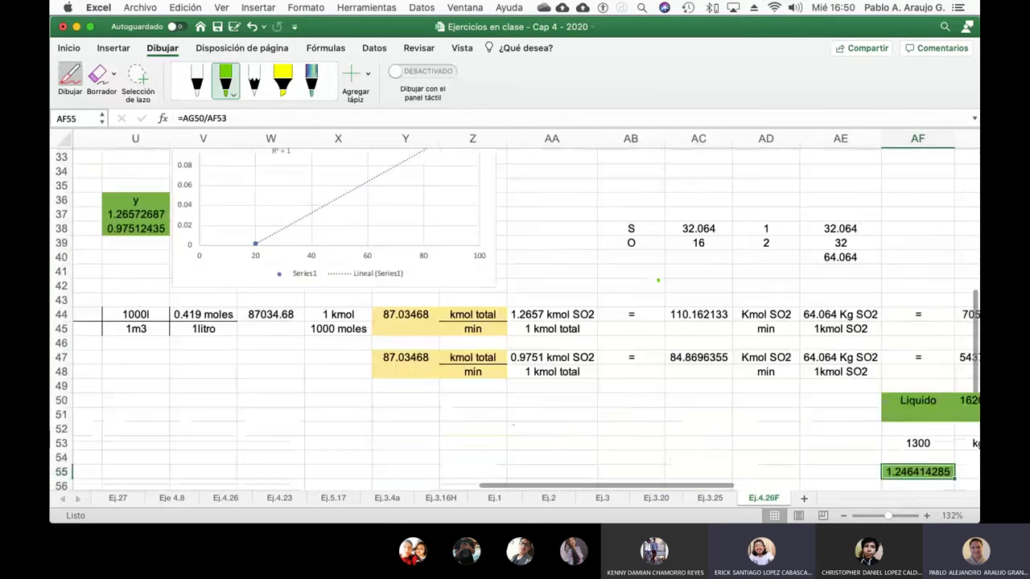
# - Save the workbook with the completed mass fraction calculation on sheet Ej.4.26F
pyautogui.hscroll(3, 659, 280)
pyautogui.scroll(-2, 658, 280)
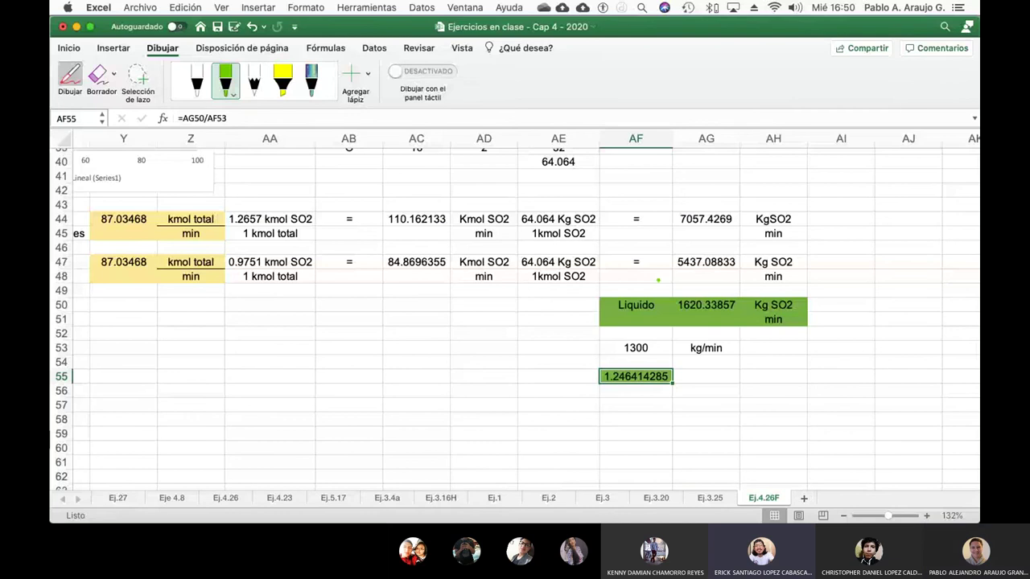
pyautogui.click(217, 27)
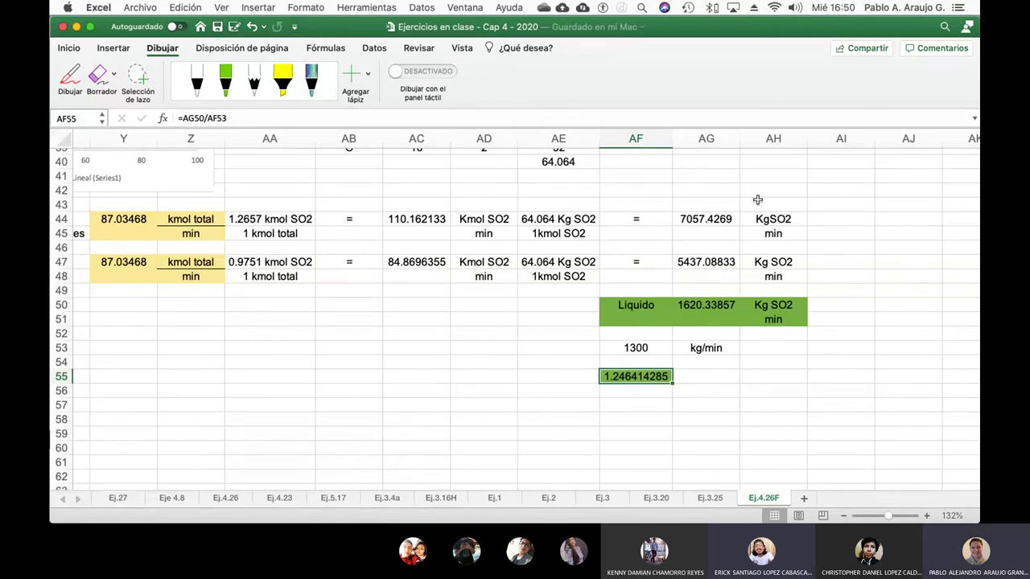
# - Examine the inlet and outlet SO2 mass flow formulas in AG44 and AG47 and the liquid SO2 difference in AG50
pyautogui.scroll(-1, 708, 313)
pyautogui.click(821, 362)
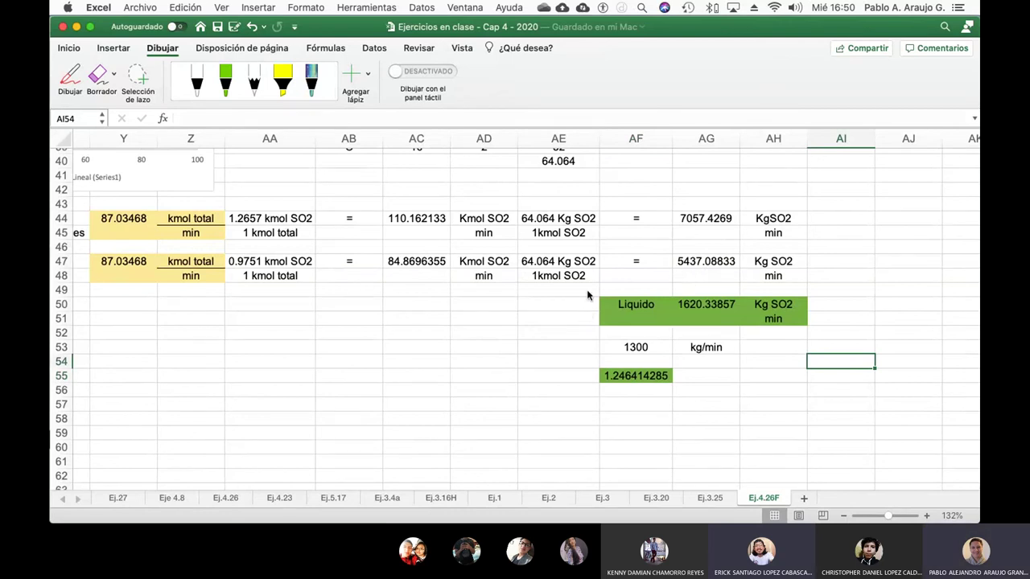
pyautogui.click(705, 220)
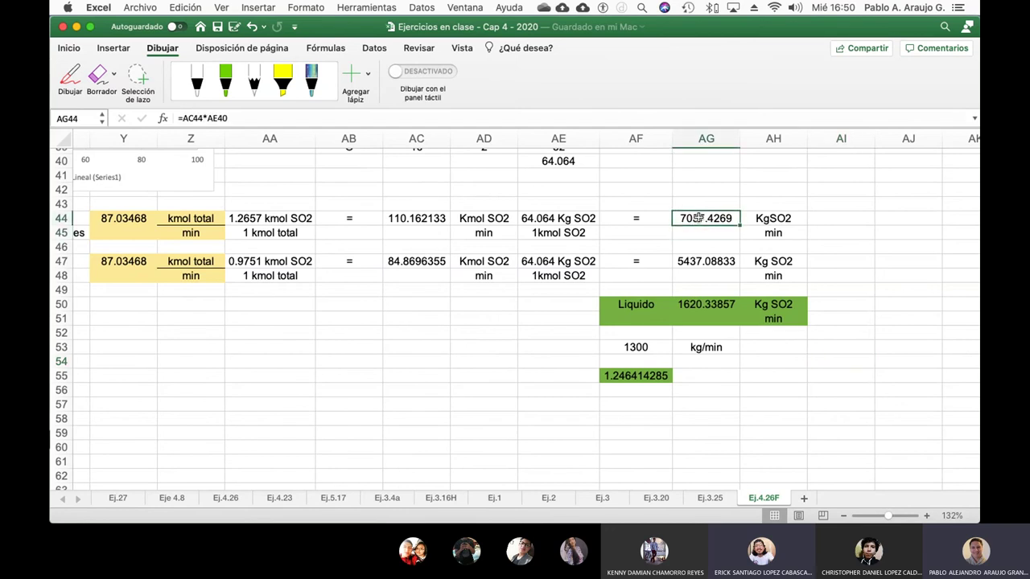
pyautogui.click(703, 263)
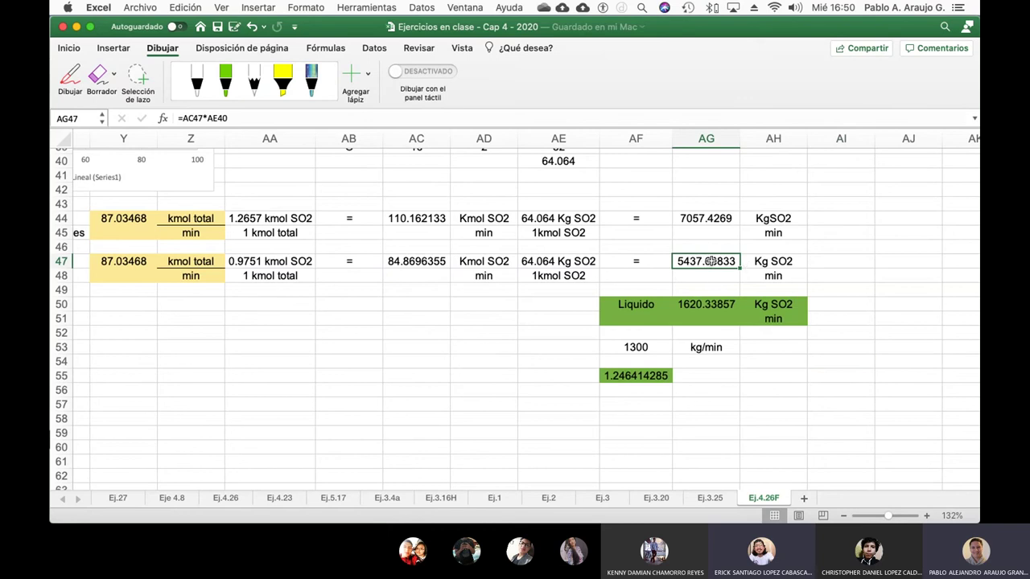
pyautogui.moveTo(708, 261); pyautogui.dragTo(766, 272)
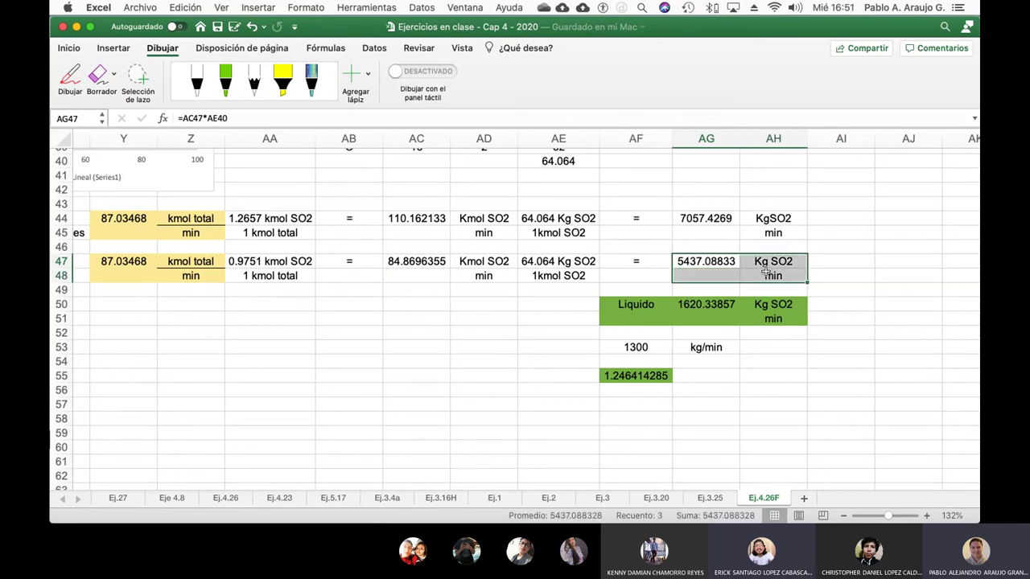
pyautogui.click(711, 307)
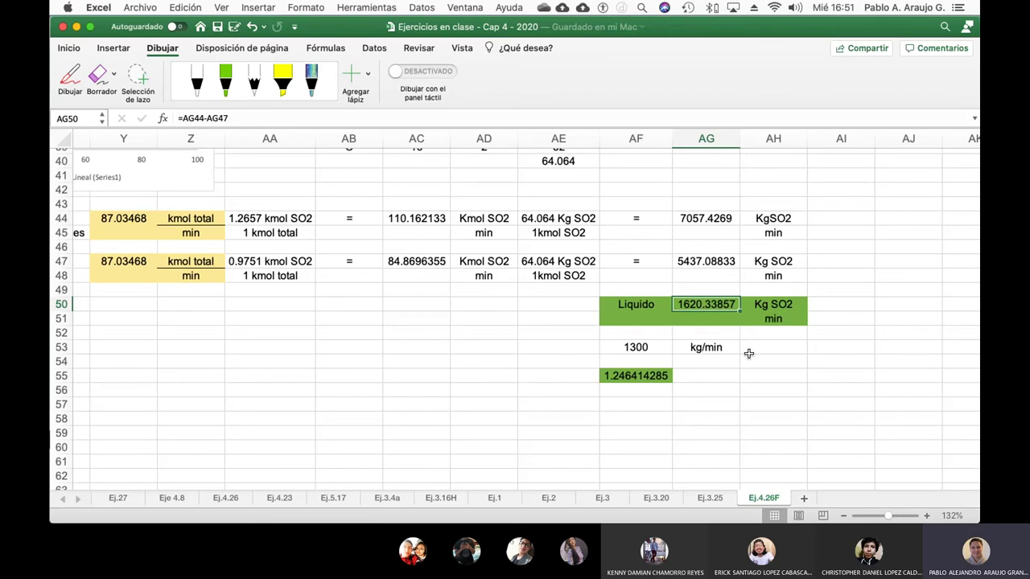
# - Review the unit conversions, mole fraction calibration and flow rate tables back to the orifice meter data in the problem statement
pyautogui.hscroll(-5, 518, 322)
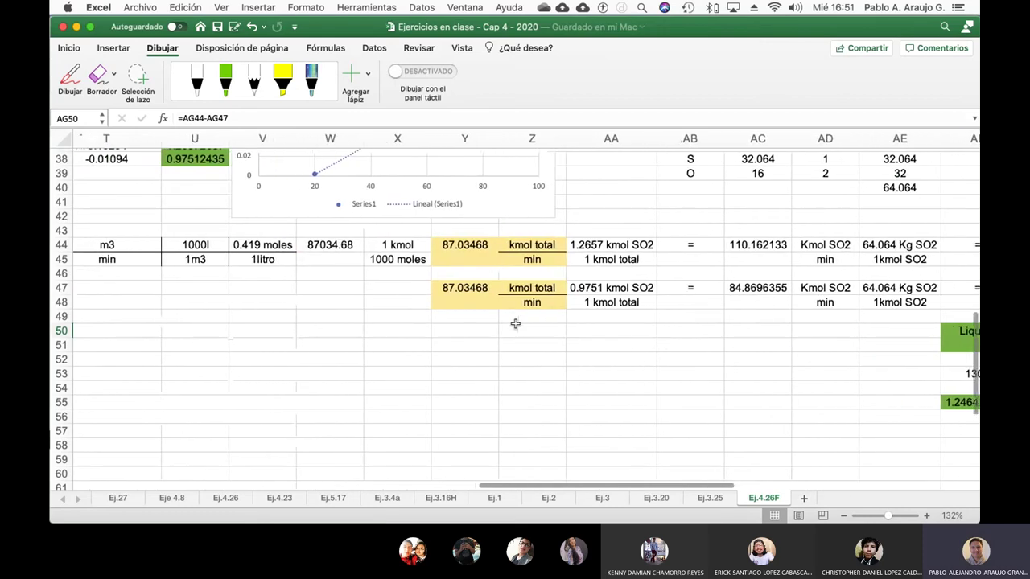
pyautogui.scroll(6, 515, 323)
pyautogui.scroll(3, 515, 324)
pyautogui.hscroll(-3, 516, 325)
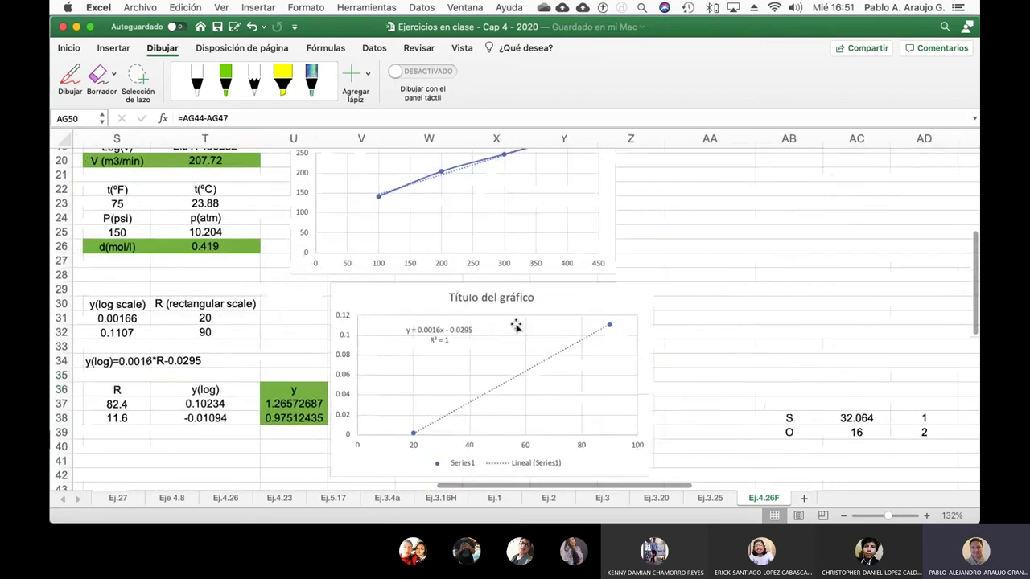
pyautogui.scroll(8, 517, 325)
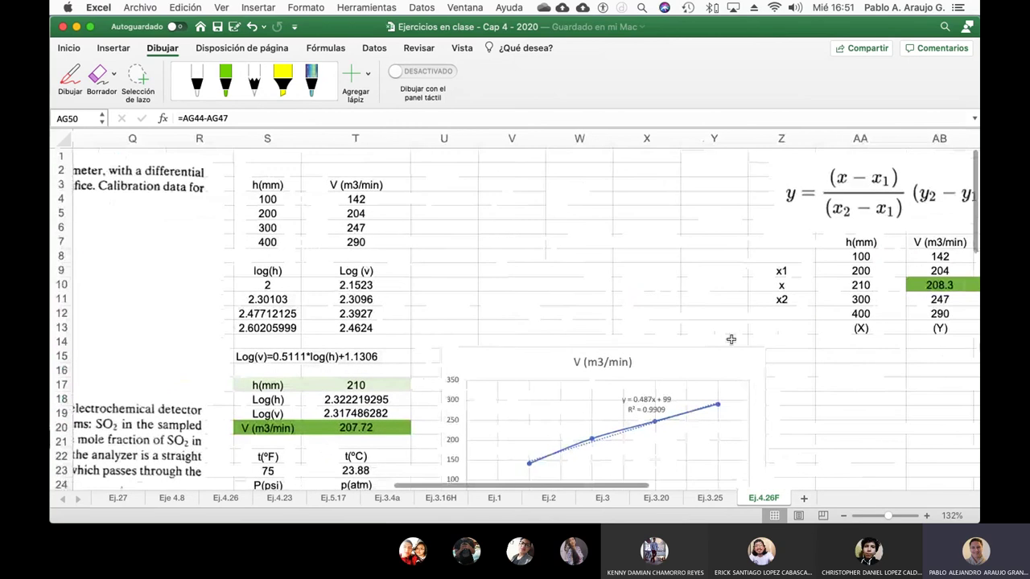
pyautogui.hscroll(-8, 488, 316)
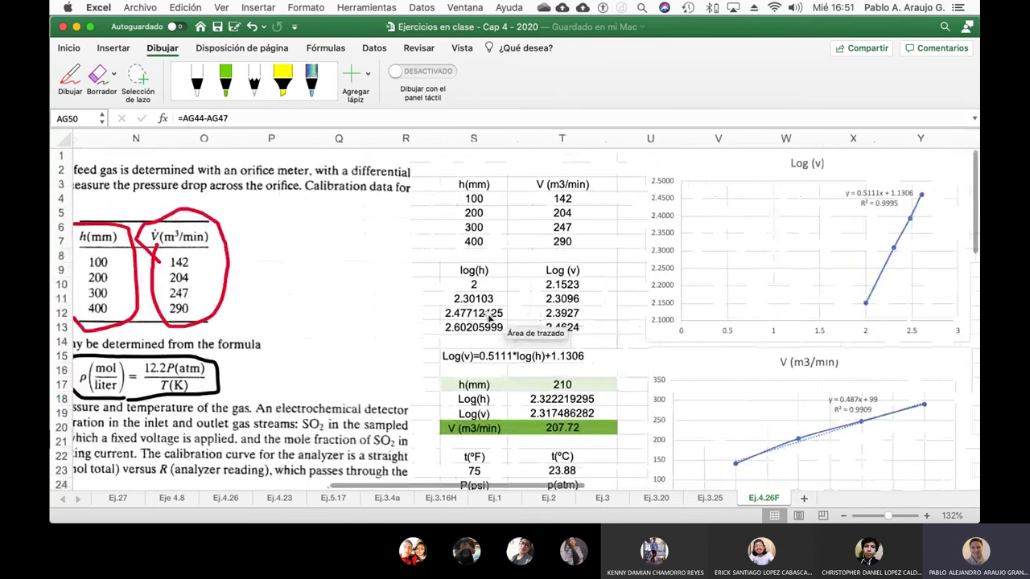
pyautogui.hscroll(-2, 488, 316)
pyautogui.hscroll(3, 488, 316)
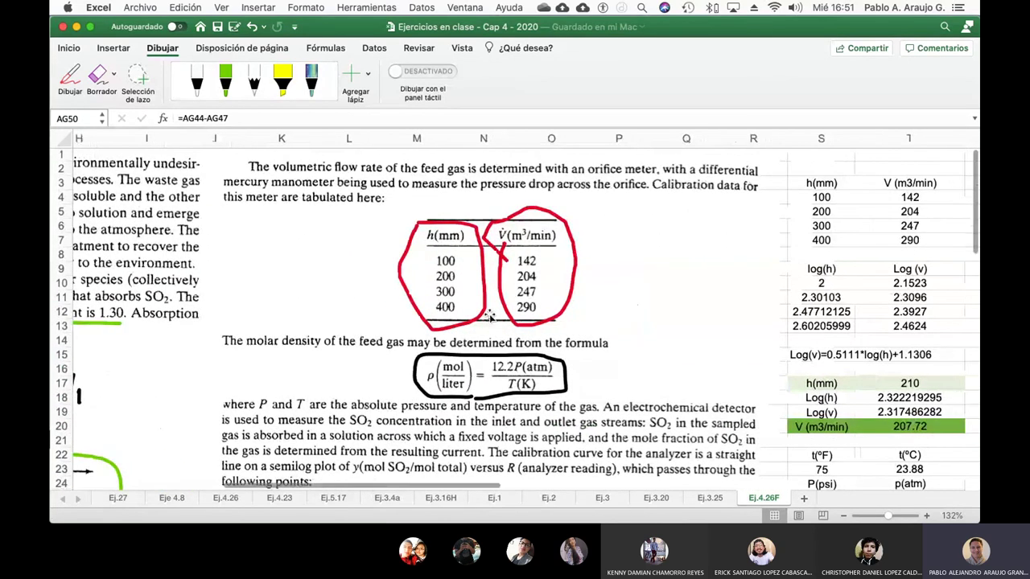